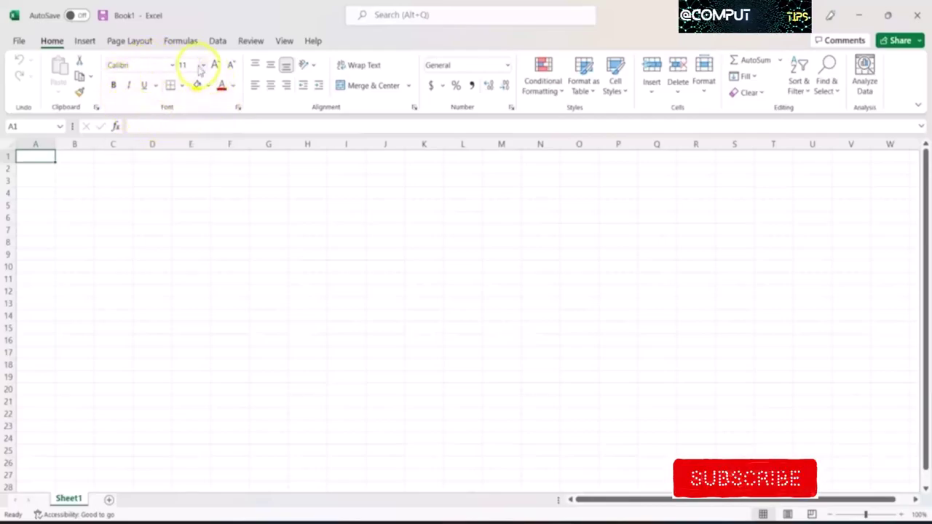
Step: Browse the Insert tab, return to Home, and select cells B1, B2, A1, then B4
{"action": "left_click", "coordinate": [85, 43]}
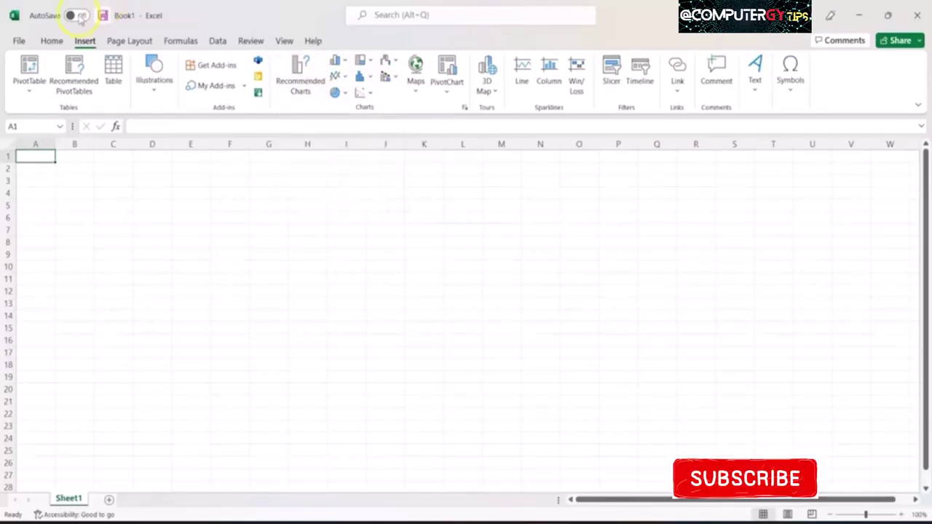
{"action": "left_click", "coordinate": [52, 44]}
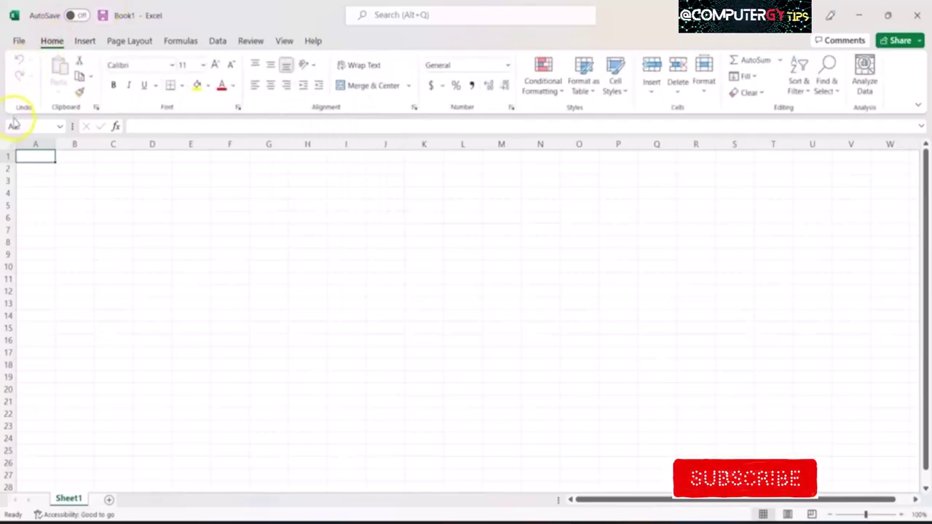
{"action": "left_click", "coordinate": [60, 157]}
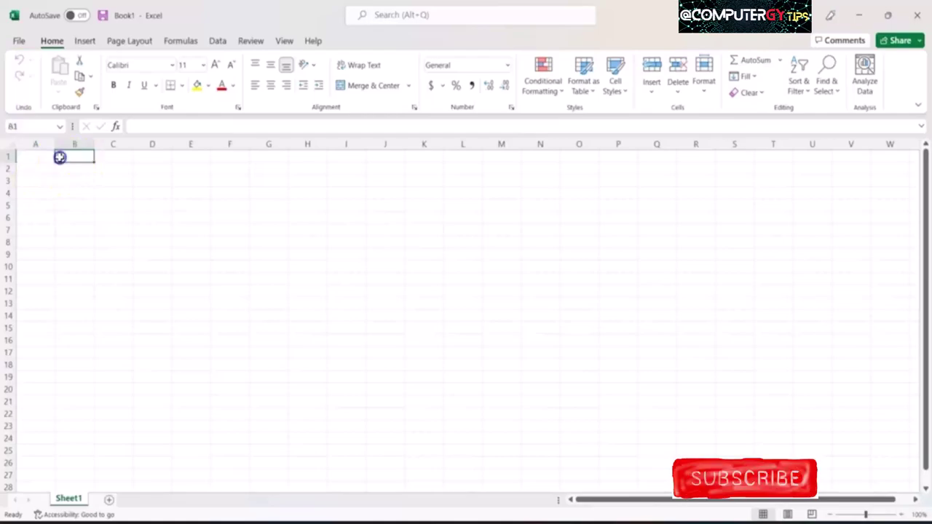
{"action": "key", "text": "Return"}
{"action": "key", "text": "ctrl+Home"}
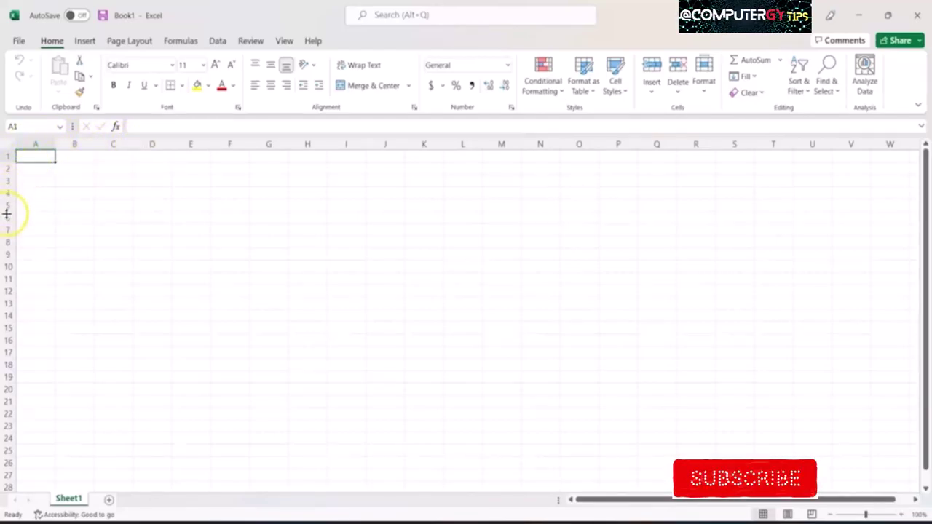
{"action": "left_click", "coordinate": [64, 192]}
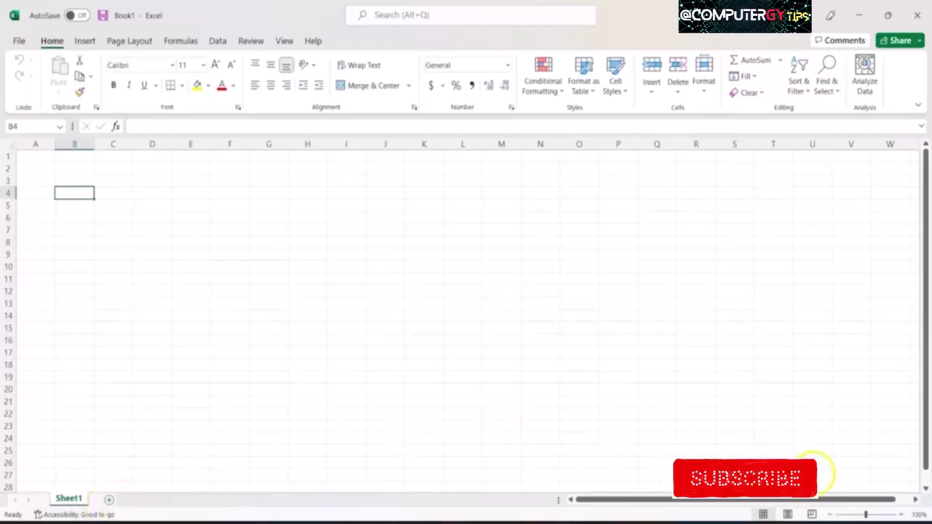
Step: Zoom the sheet out slightly, then back to 100%
{"action": "left_click", "coordinate": [861, 514]}
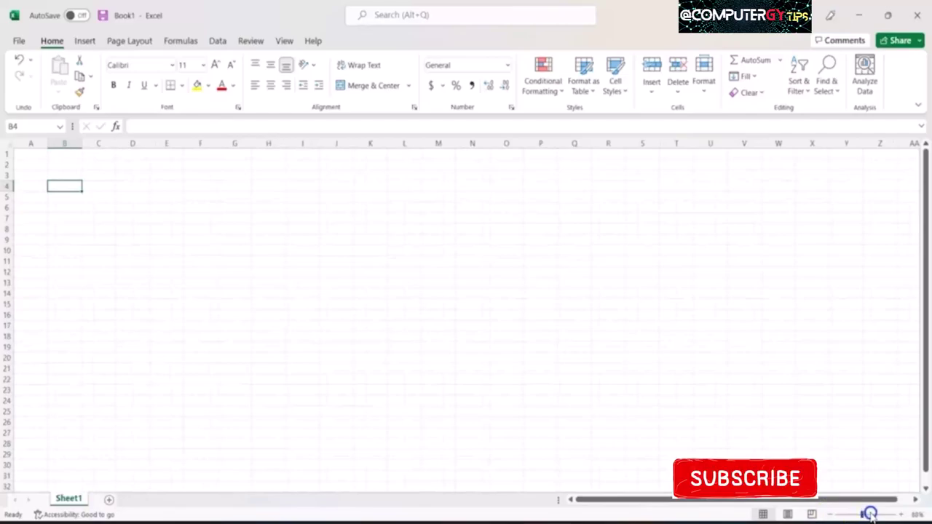
{"action": "left_click", "coordinate": [871, 513]}
{"action": "left_click", "coordinate": [866, 515]}
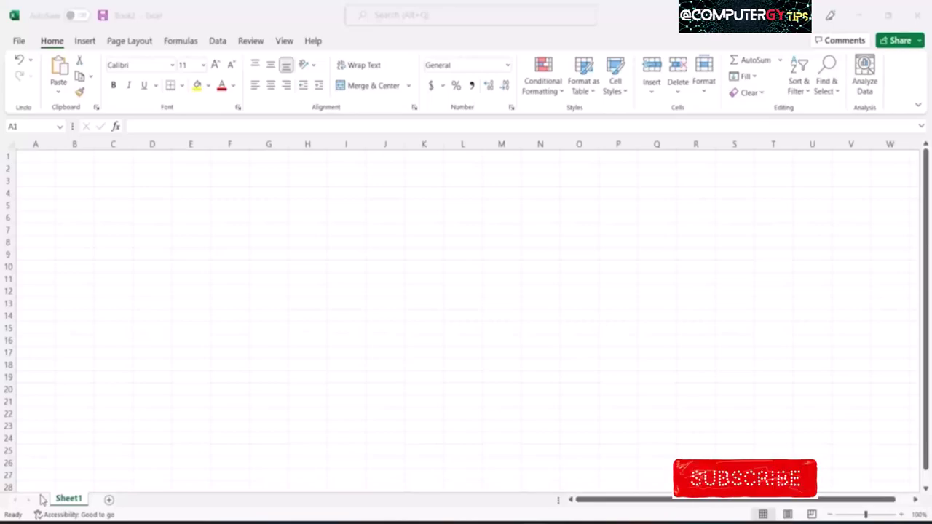
Step: Enter the header Foods in cell A1
{"action": "left_click", "coordinate": [22, 157]}
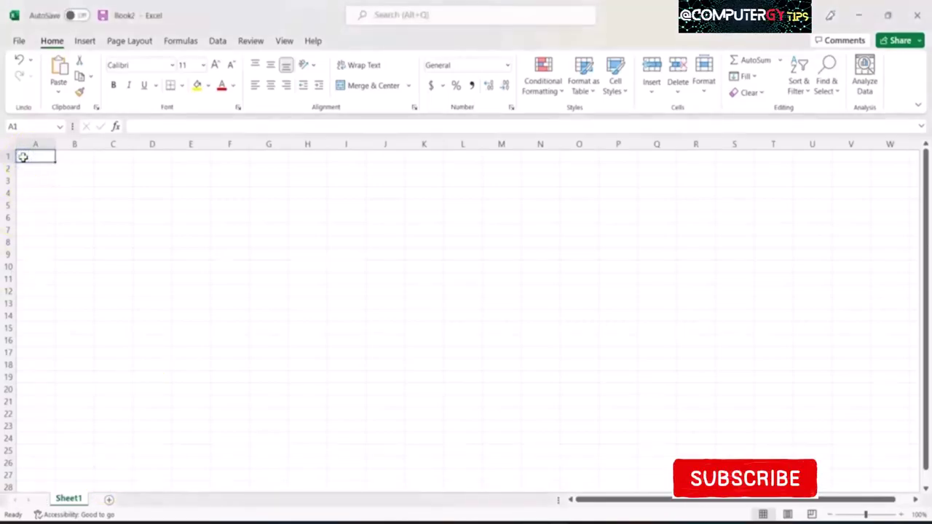
{"action": "type", "text": "F"}
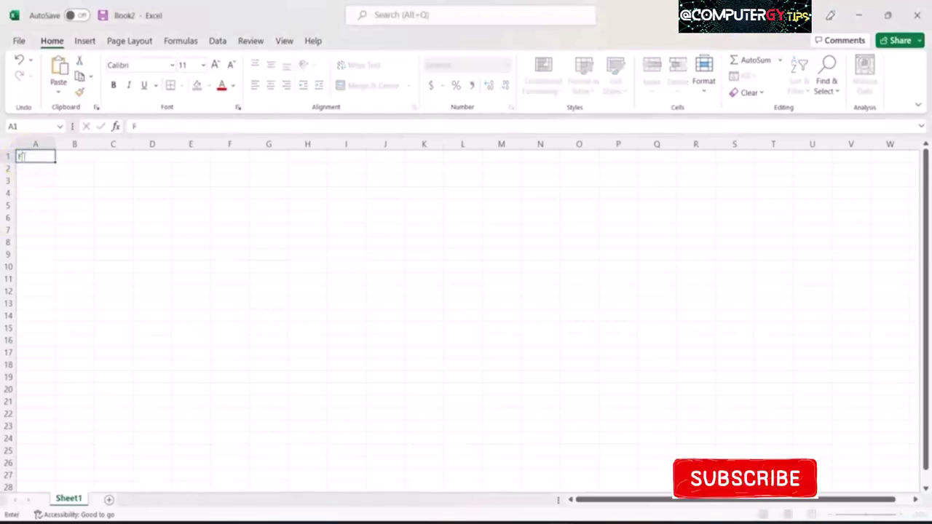
{"action": "type", "text": "oods"}
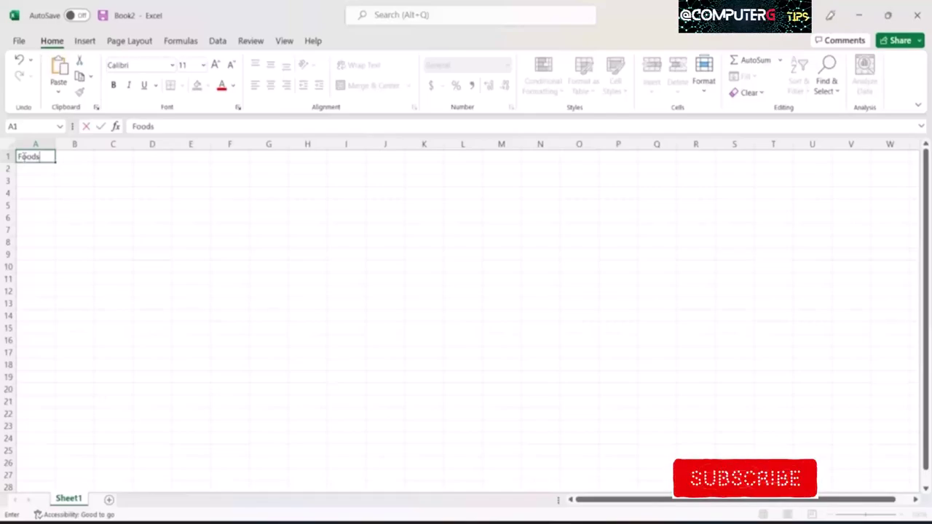
{"action": "left_click", "coordinate": [29, 167]}
{"action": "left_click", "coordinate": [40, 158]}
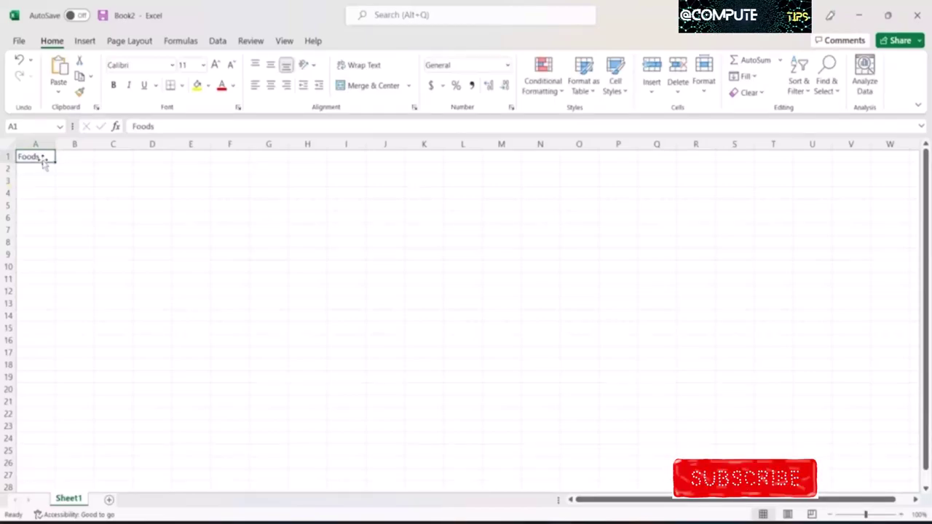
{"action": "key", "text": "Down"}
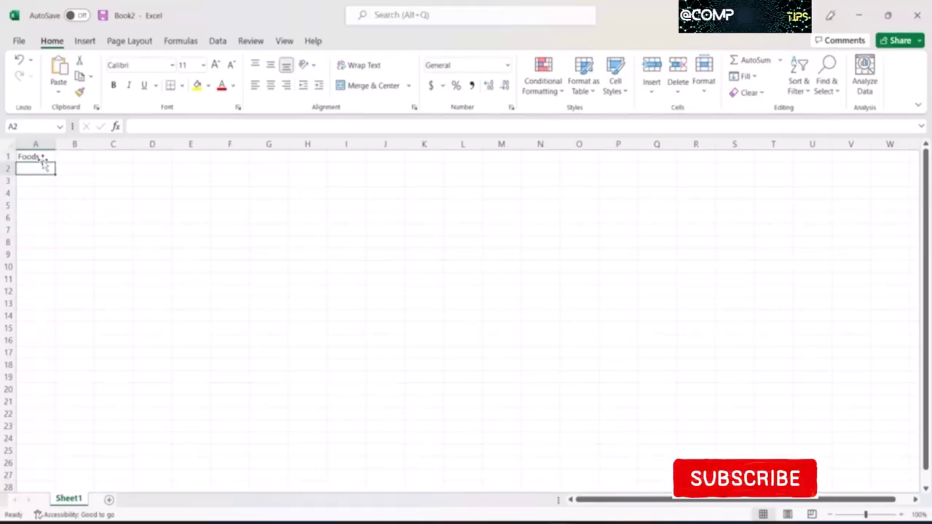
Step: List Rice, Eggs, Kale, Bread and Corn in A2:A6
{"action": "type", "text": "Rice"}
{"action": "key", "text": "Return"}
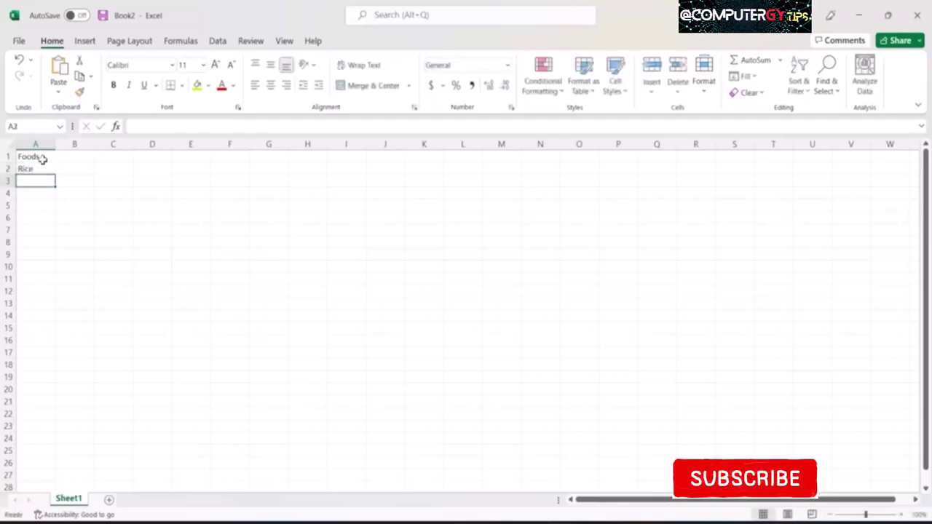
{"action": "type", "text": "Eggs"}
{"action": "key", "text": "Return"}
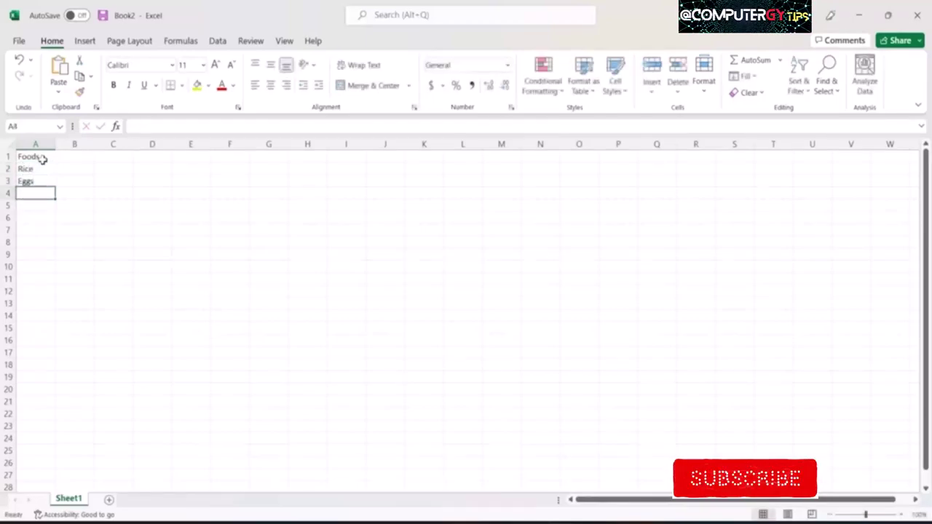
{"action": "type", "text": "Kale"}
{"action": "key", "text": "Return"}
{"action": "type", "text": "B"}
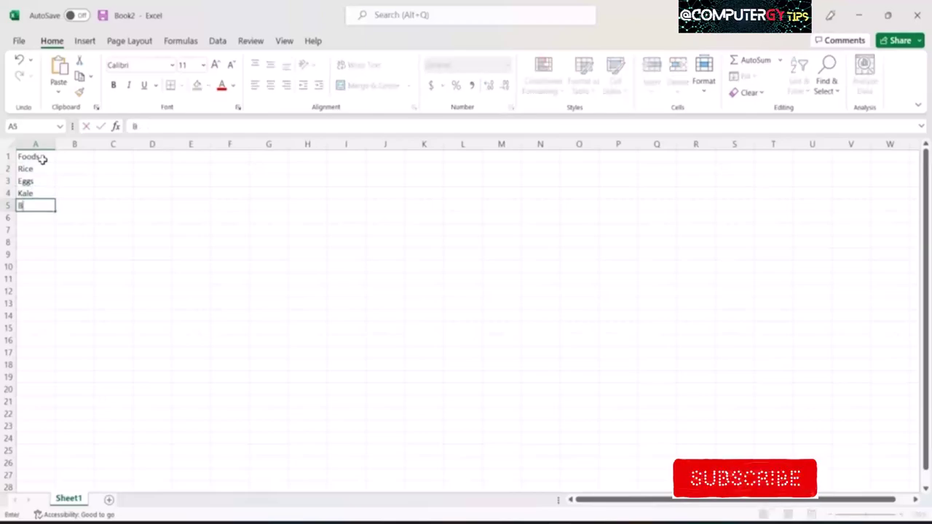
{"action": "type", "text": "read"}
{"action": "key", "text": "Return"}
{"action": "type", "text": "Cor"}
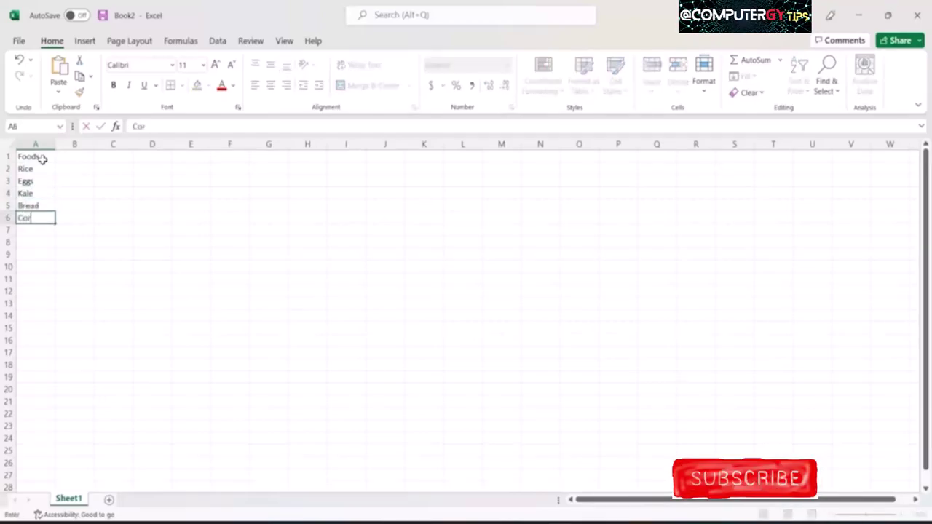
{"action": "type", "text": "n"}
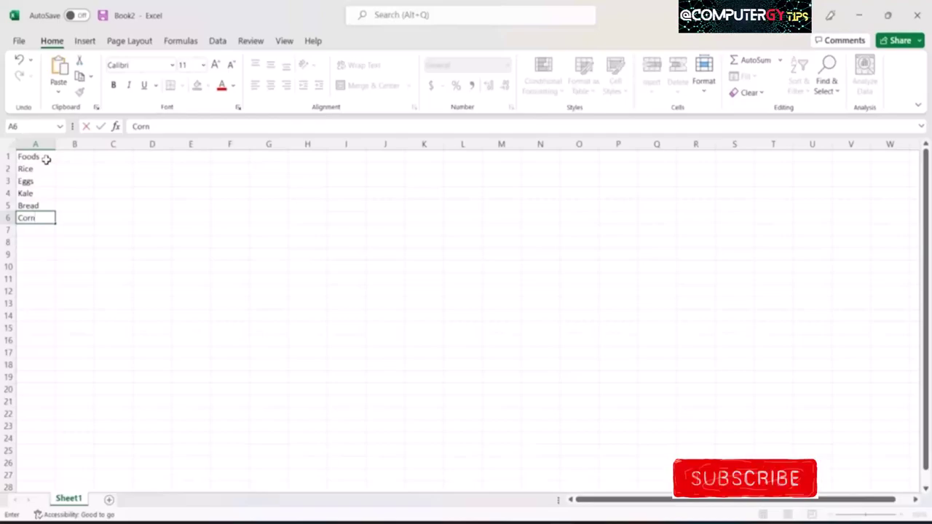
{"action": "key", "text": "Up"}
{"action": "key", "text": "Up"}
{"action": "key", "text": "Up"}
{"action": "key", "text": "Up"}
{"action": "key", "text": "Up"}
Step: Enter March 31, June 30, September 30 and December 31, 2022 as headers in B1:E1
{"action": "key", "text": "Right"}
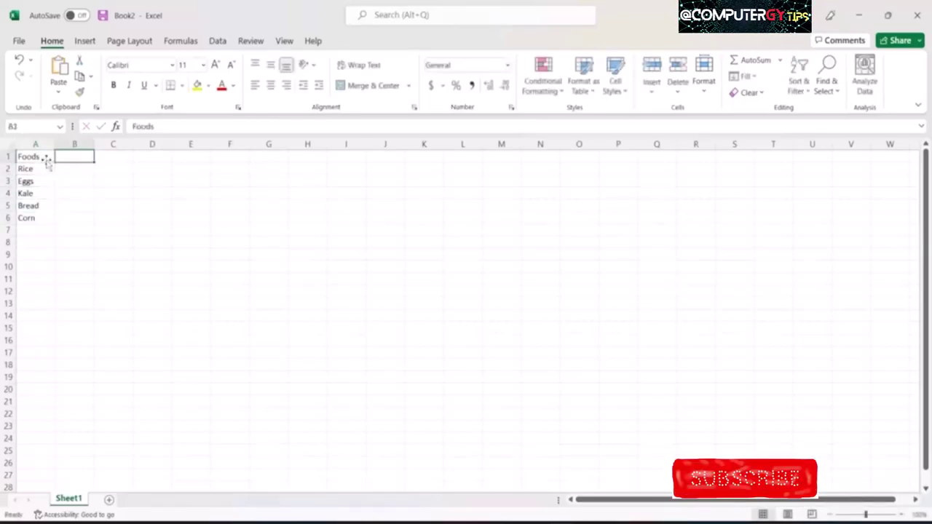
{"action": "type", "text": "March"}
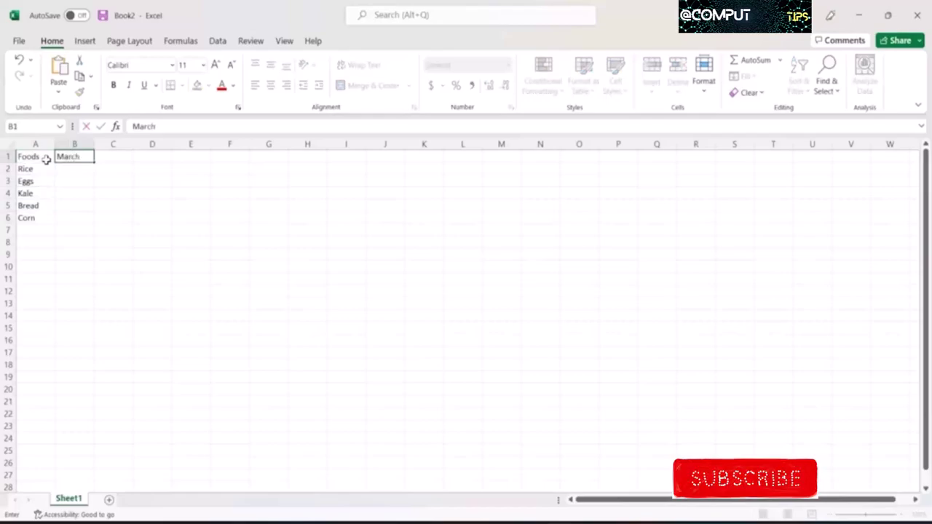
{"action": "type", "text": " 31, 2022"}
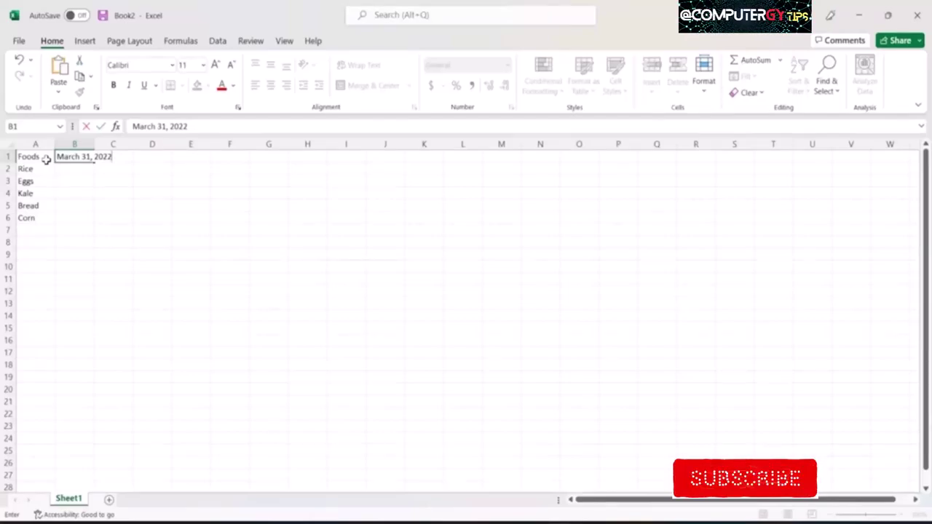
{"action": "key", "text": "Tab"}
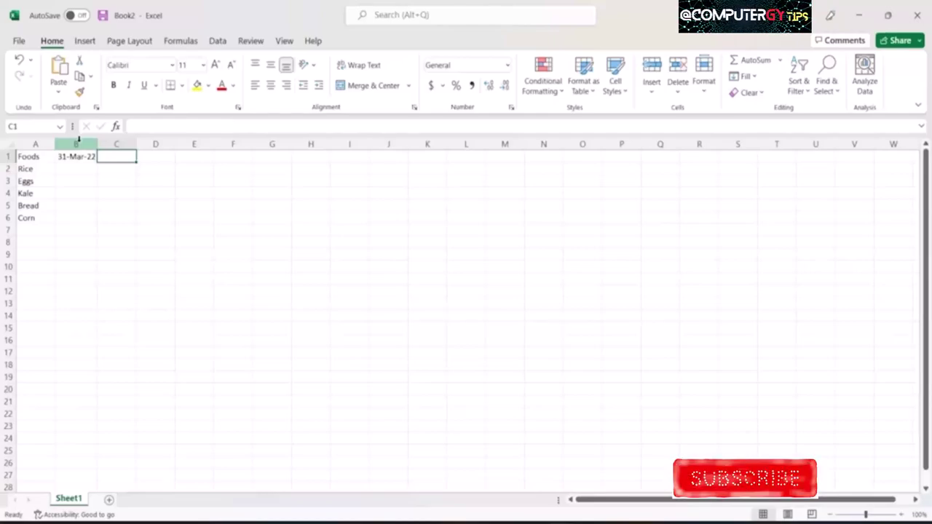
{"action": "type", "text": "June 30,"}
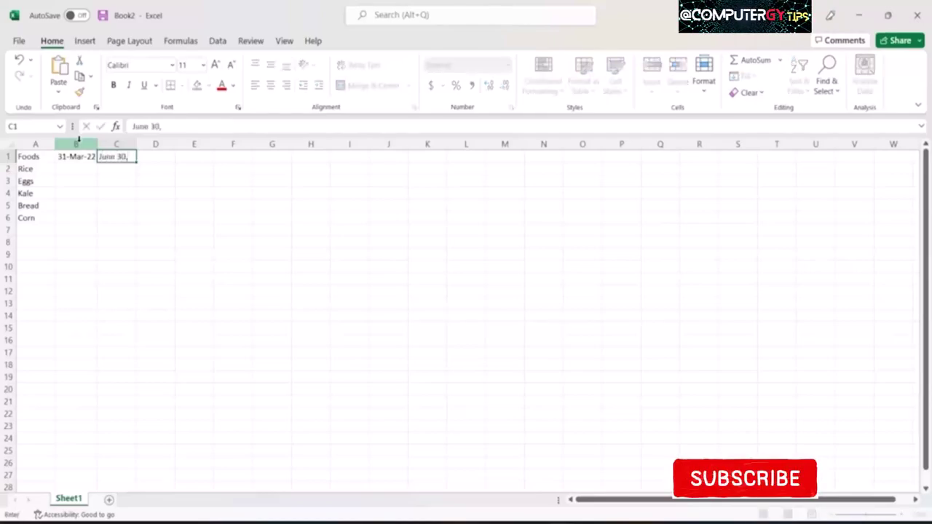
{"action": "type", "text": " 2022"}
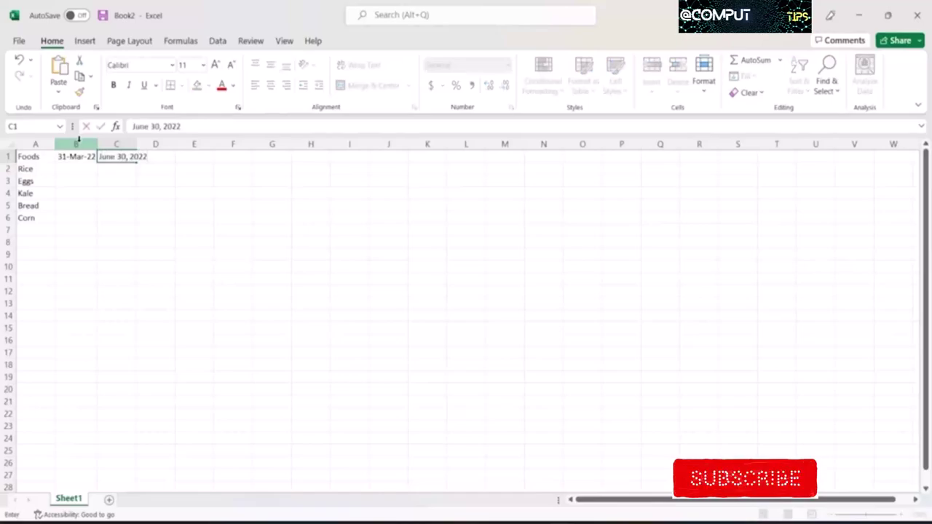
{"action": "key", "text": "Tab"}
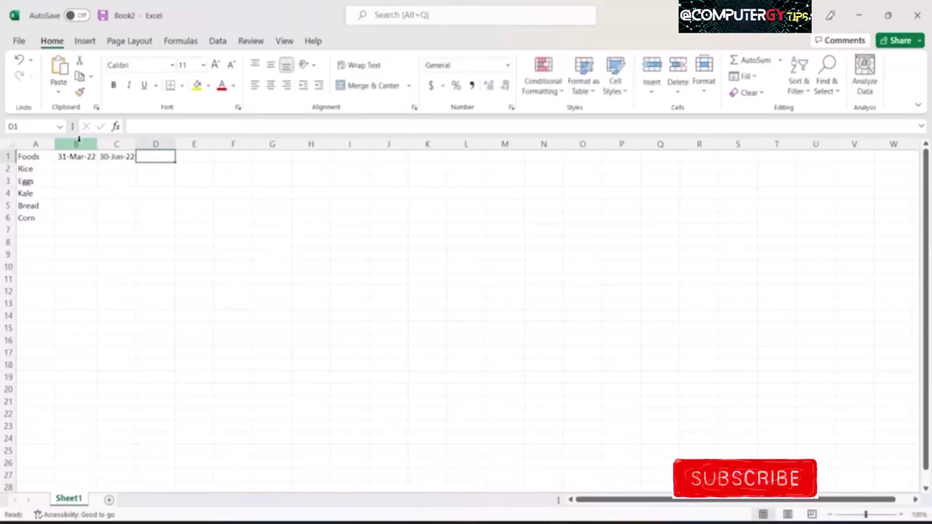
{"action": "type", "text": "Septem"}
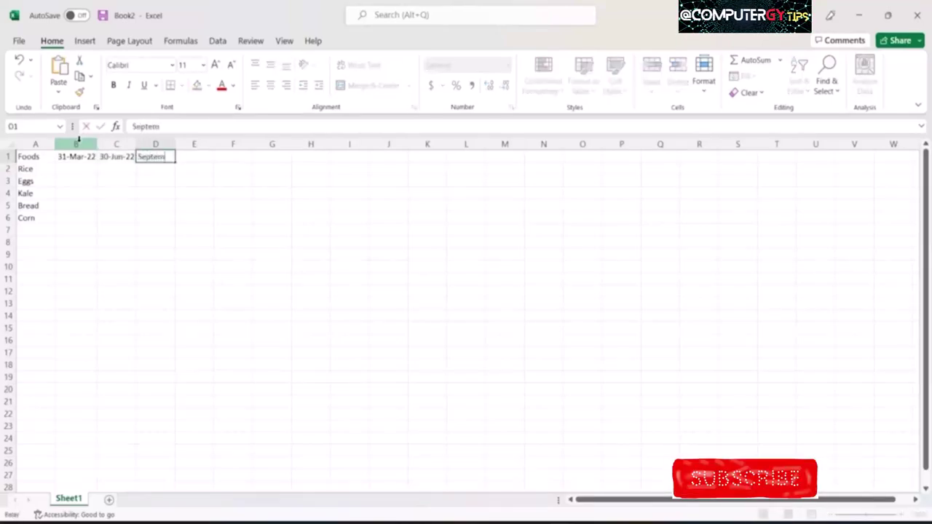
{"action": "type", "text": "ber 30"}
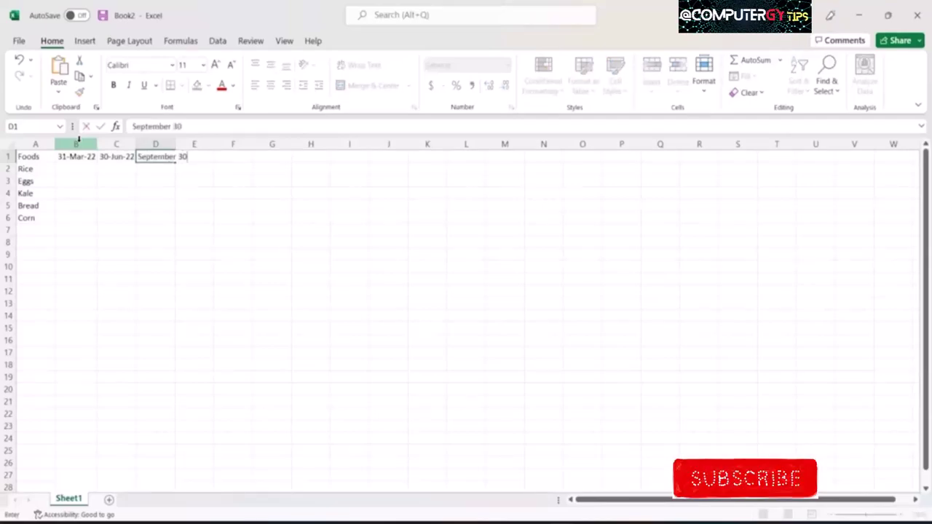
{"action": "type", "text": ", 2022"}
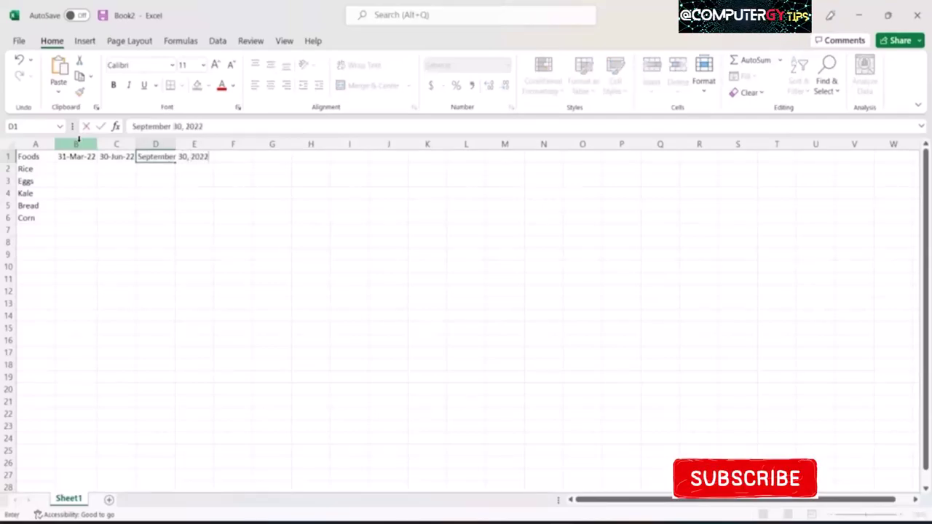
{"action": "key", "text": "Tab"}
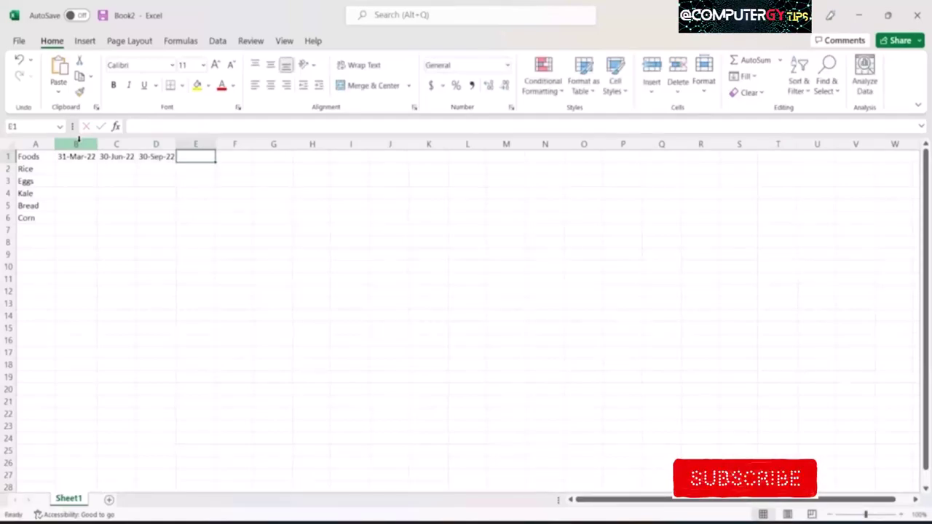
{"action": "type", "text": "December"}
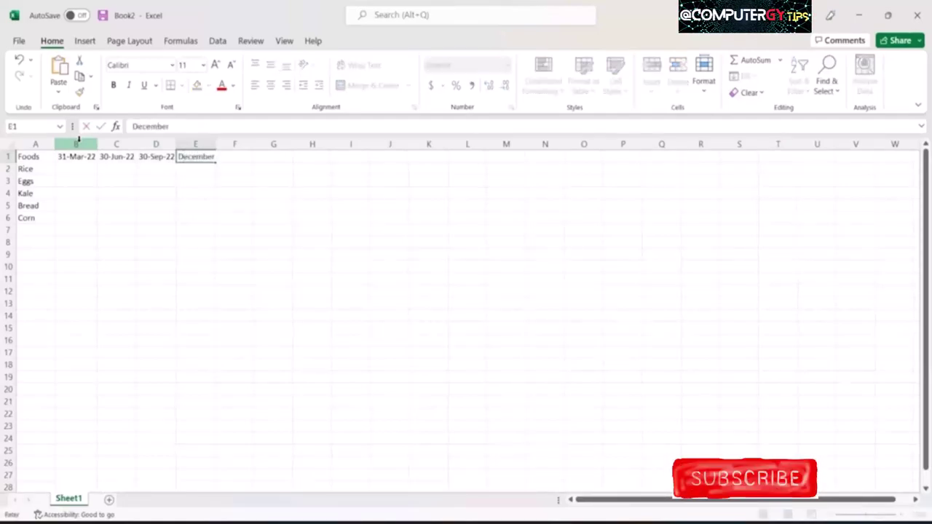
{"action": "type", "text": " 31, 2022"}
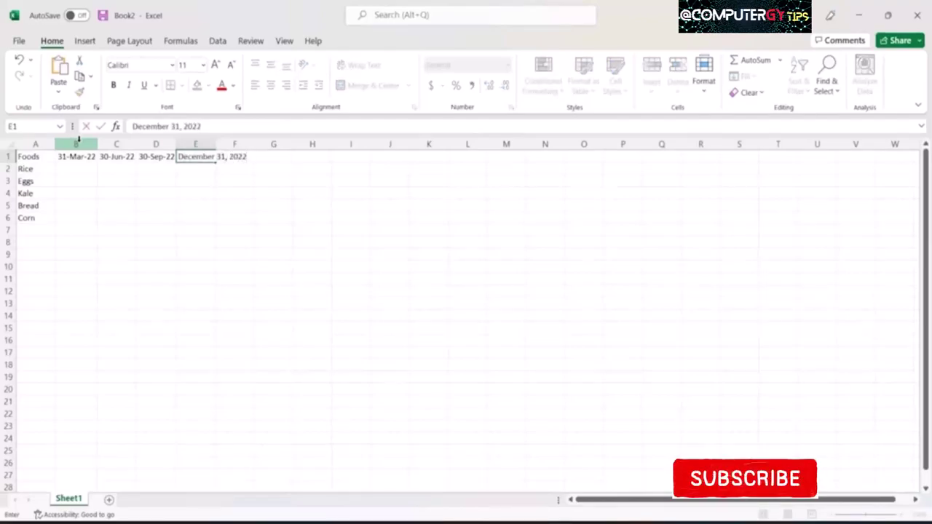
{"action": "key", "text": "Return"}
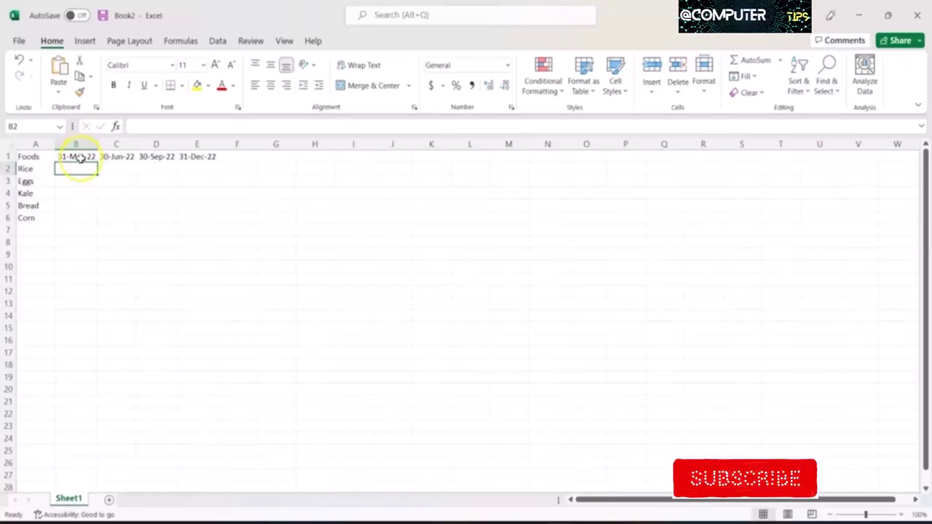
Step: Apply Short Date format to the B1:E1 date headers, showing 3/31/2022 to 12/31/2022
{"action": "left_click", "coordinate": [80, 158]}
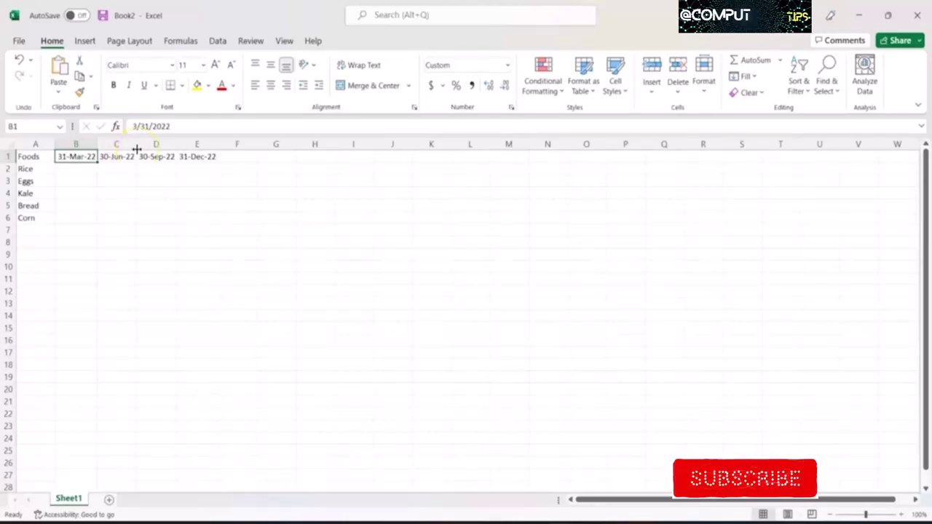
{"action": "left_click", "coordinate": [206, 155], "text": "shift"}
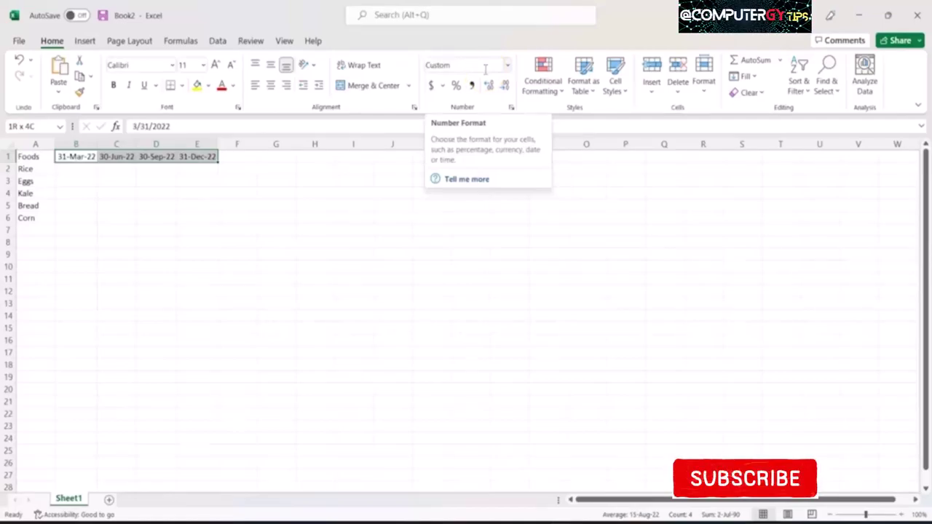
{"action": "left_click", "coordinate": [508, 64]}
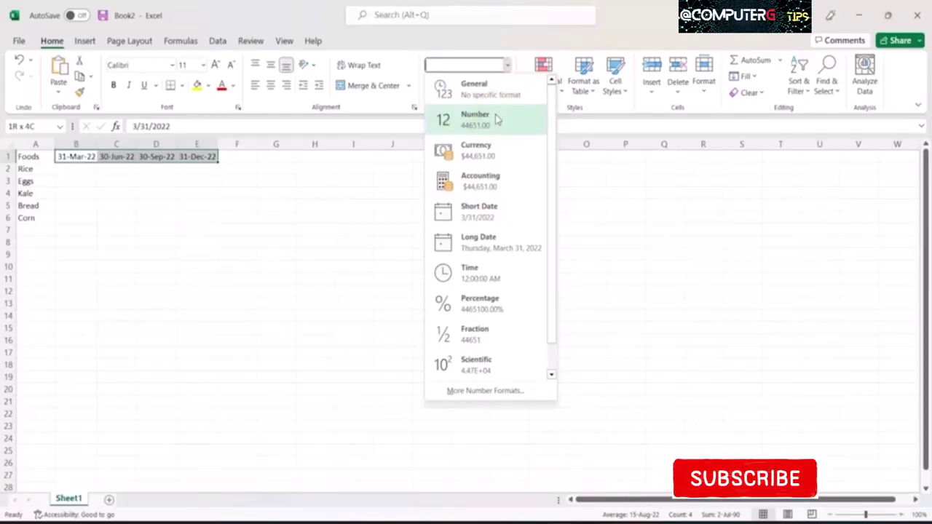
{"action": "left_click", "coordinate": [524, 157]}
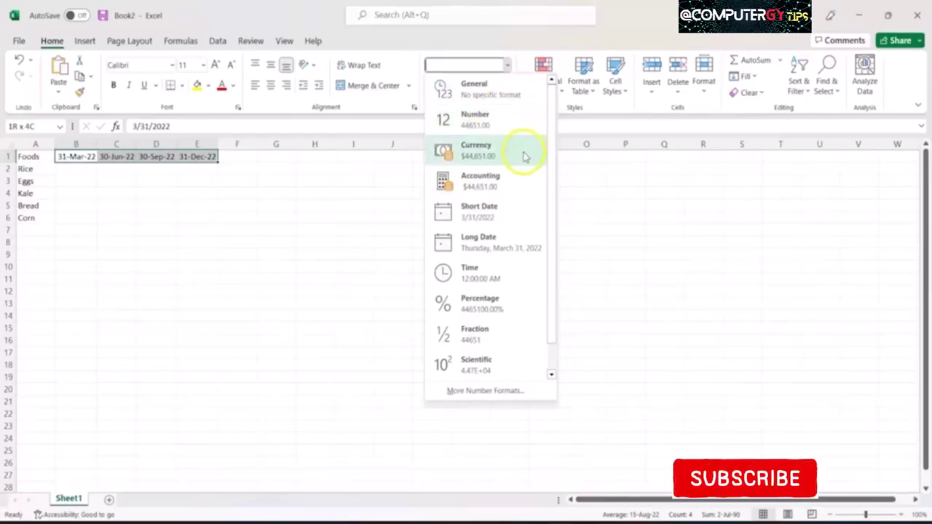
{"action": "left_click", "coordinate": [500, 210]}
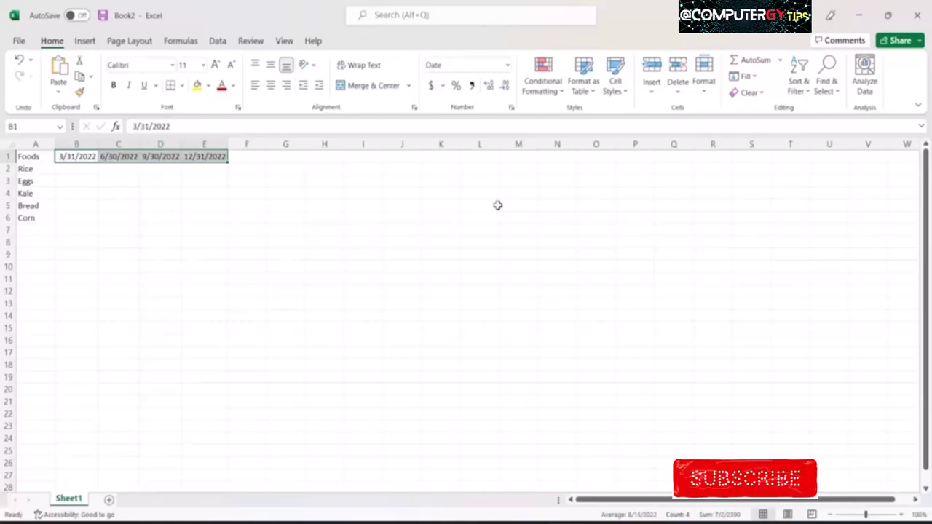
Step: Enter Rice's quarterly figures 220, 350, 380, 290 in B2:E2
{"action": "key", "text": "Down"}
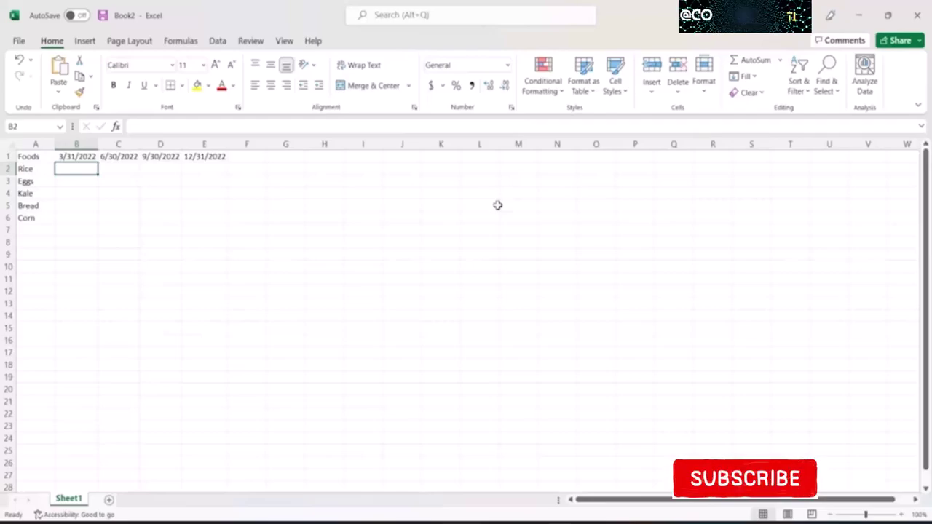
{"action": "type", "text": "22"}
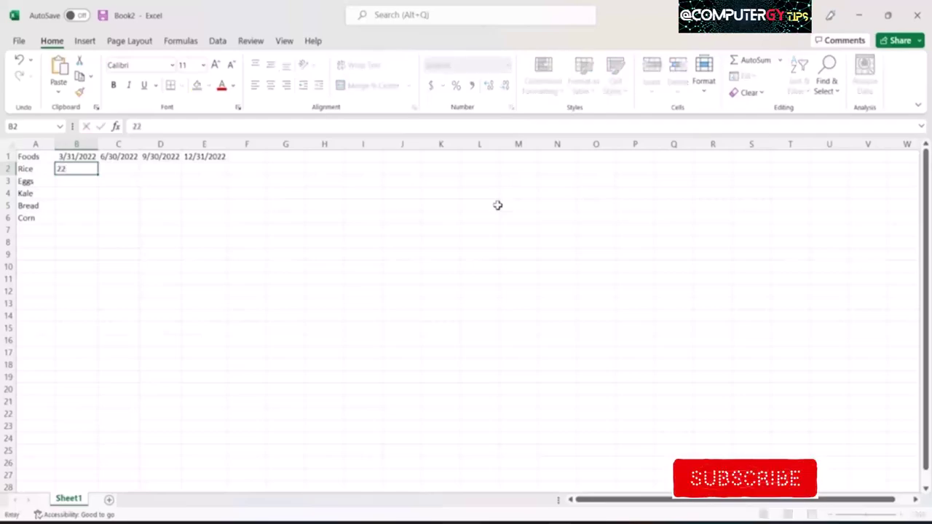
{"action": "type", "text": "0"}
{"action": "key", "text": "Tab"}
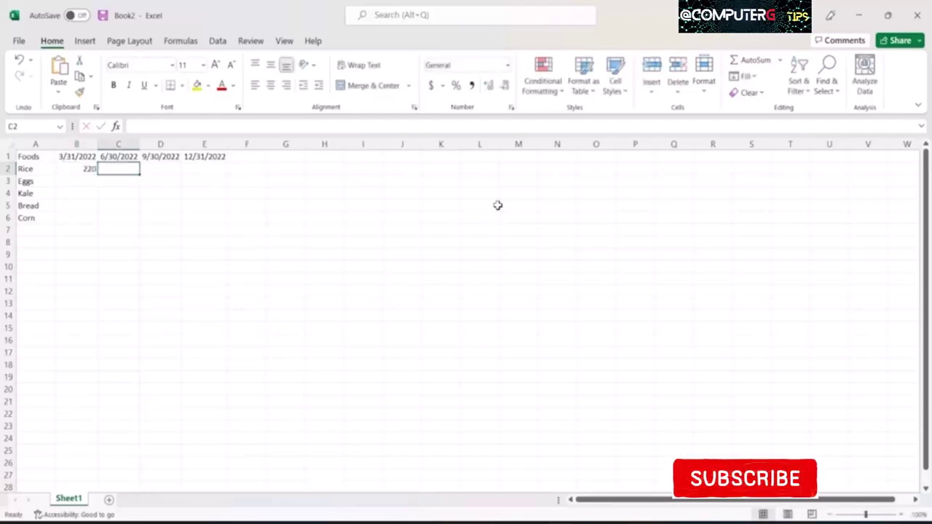
{"action": "type", "text": "350"}
{"action": "key", "text": "Tab"}
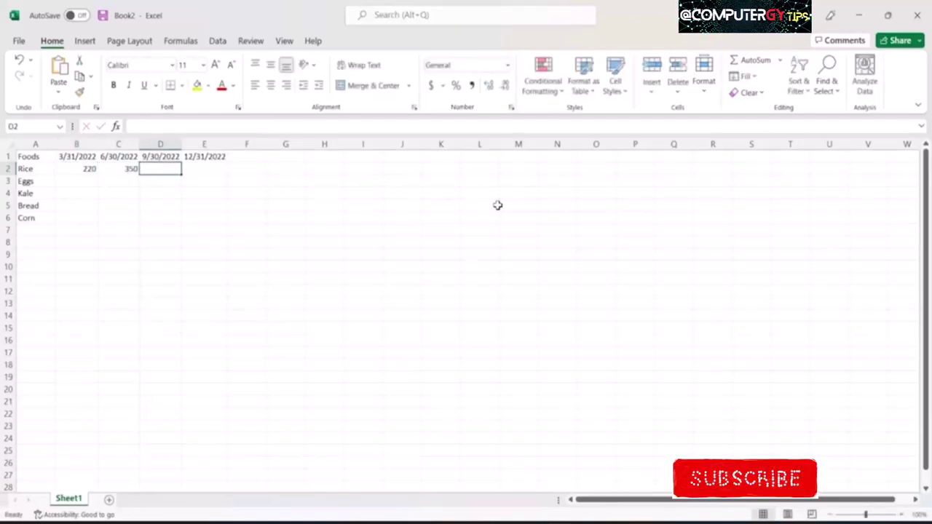
{"action": "type", "text": "3"}
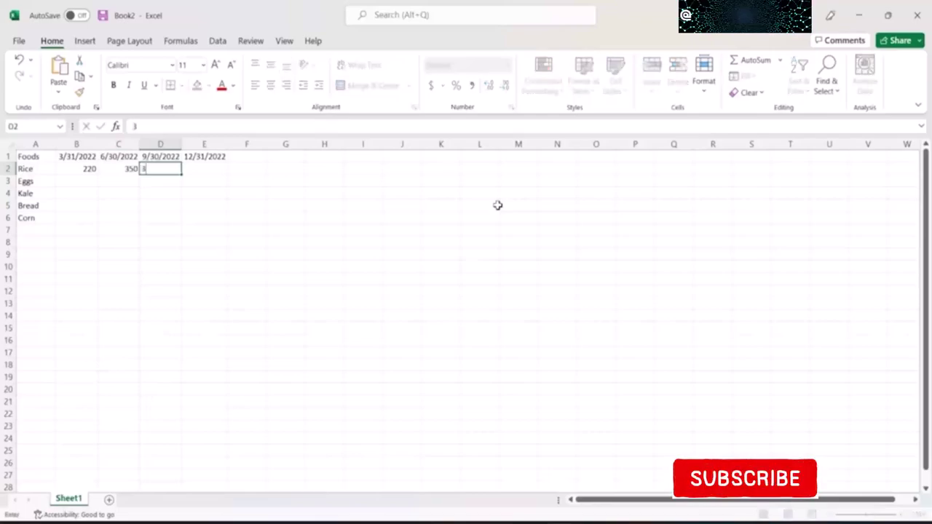
{"action": "type", "text": "80"}
{"action": "key", "text": "Tab"}
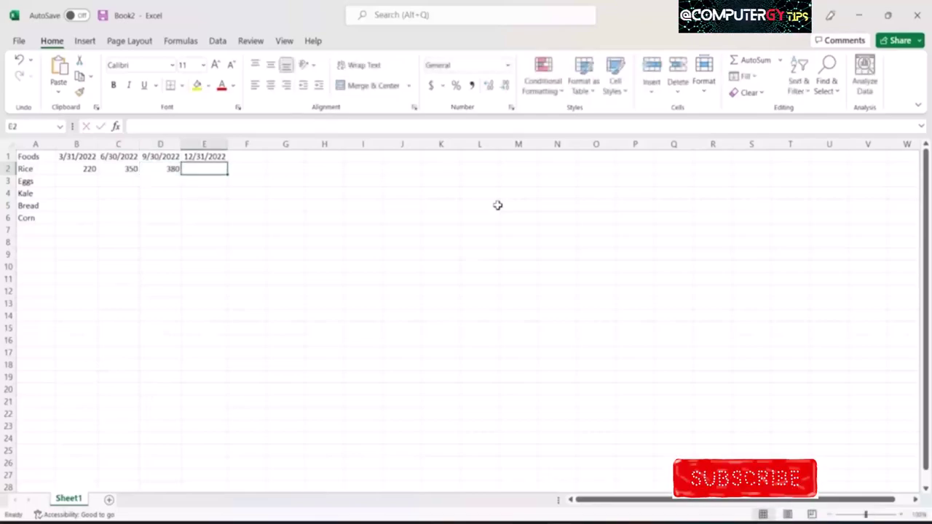
{"action": "type", "text": "290"}
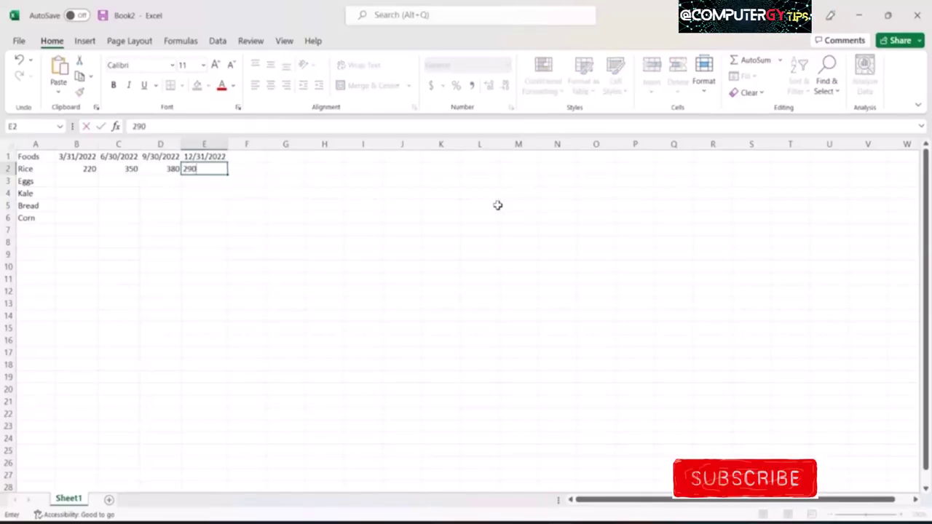
{"action": "key", "text": "Return"}
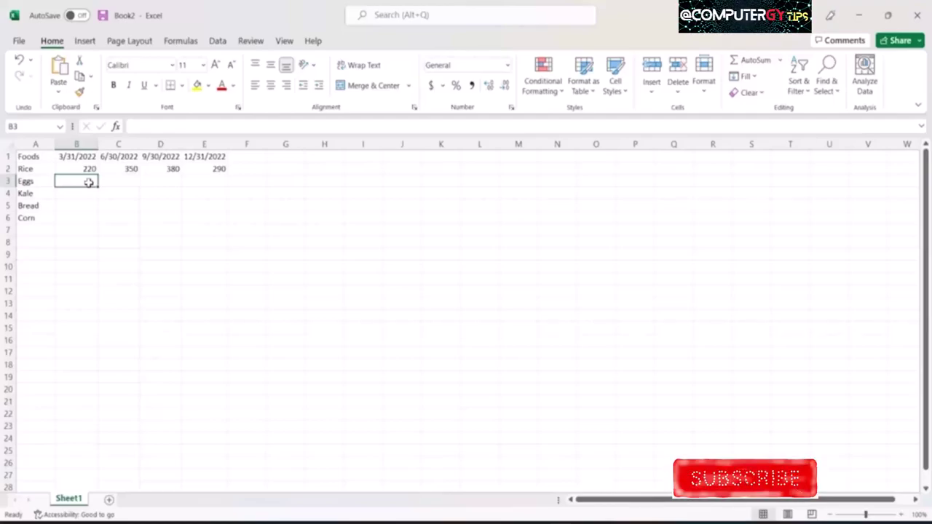
Step: Enter Eggs' quarterly figures 220, 380, 610, 220 in B3:E3
{"action": "type", "text": "220"}
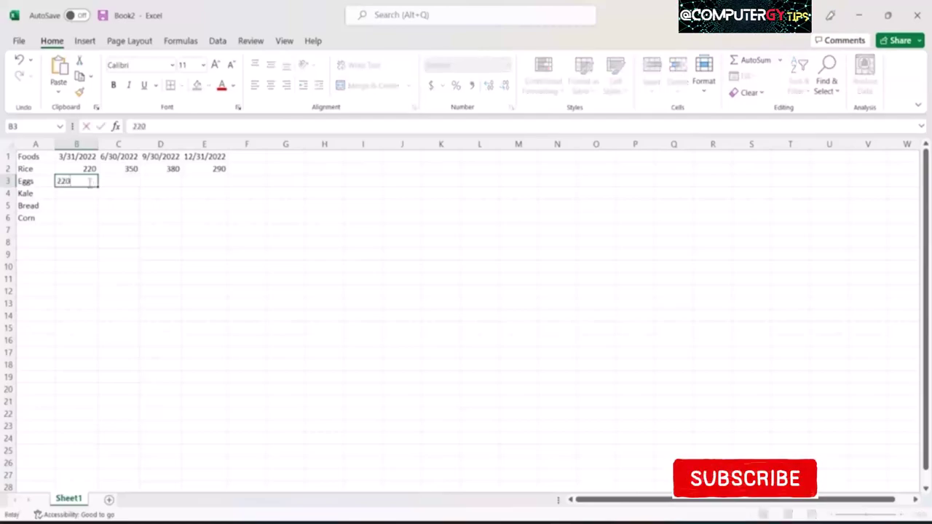
{"action": "key", "text": "Tab"}
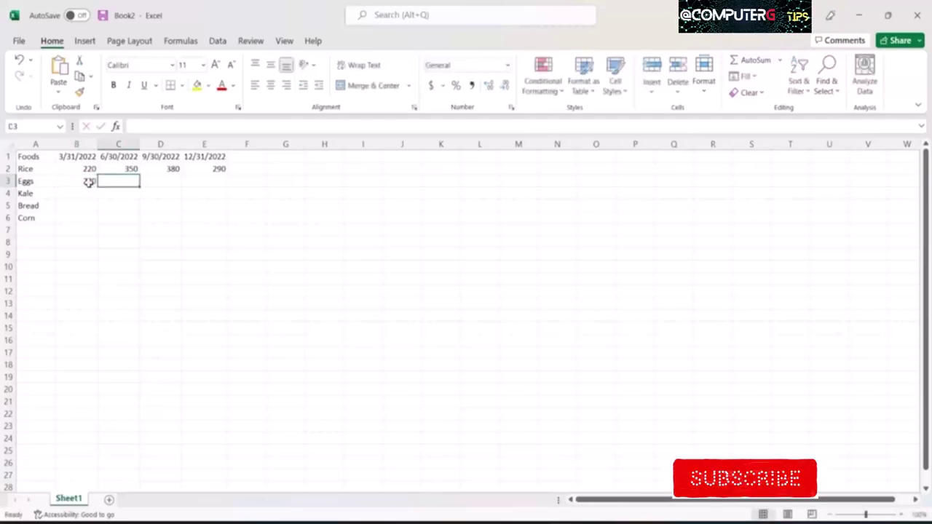
{"action": "type", "text": "380"}
{"action": "key", "text": "Tab"}
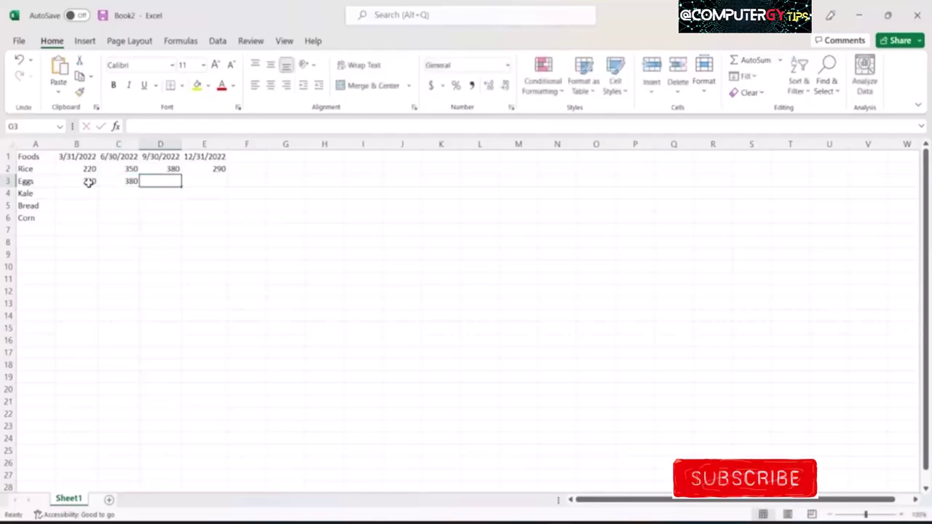
{"action": "type", "text": "6"}
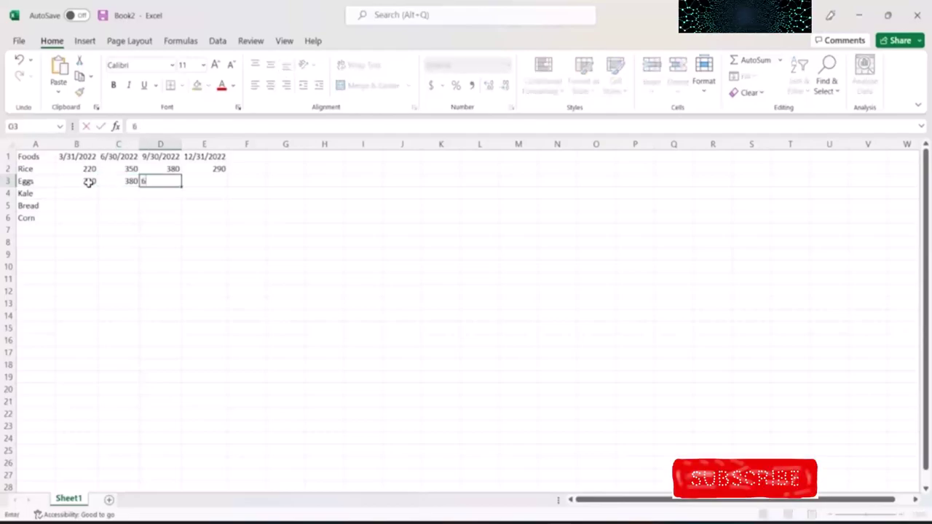
{"action": "type", "text": "10"}
{"action": "key", "text": "Tab"}
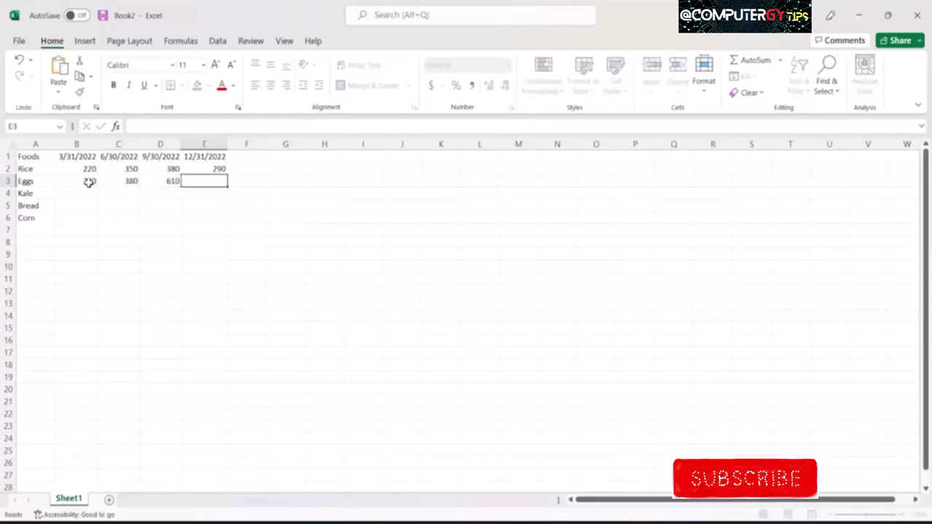
{"action": "type", "text": "220"}
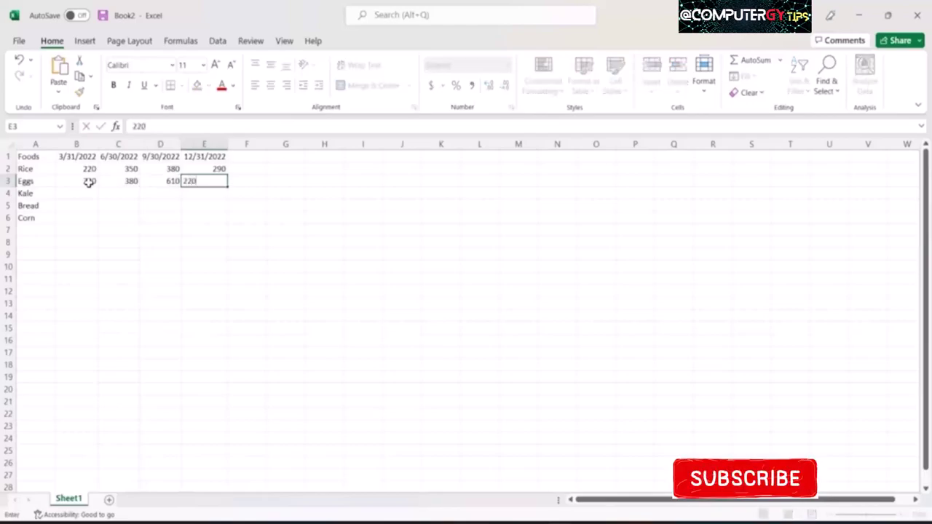
{"action": "key", "text": "Return"}
Step: Enter Kale's quarterly figures 150, 180, 220, 260 in B4:E4
{"action": "type", "text": "1"}
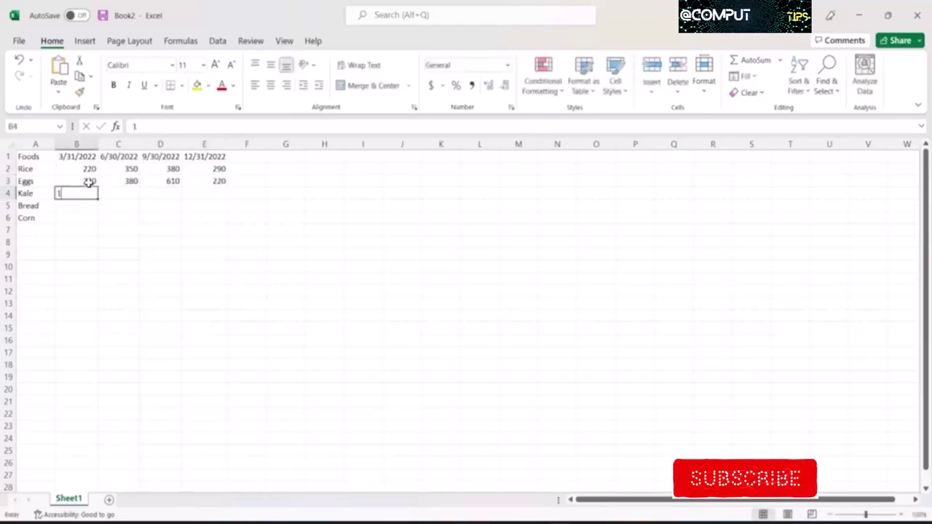
{"action": "type", "text": "50"}
{"action": "key", "text": "Tab"}
{"action": "type", "text": "1"}
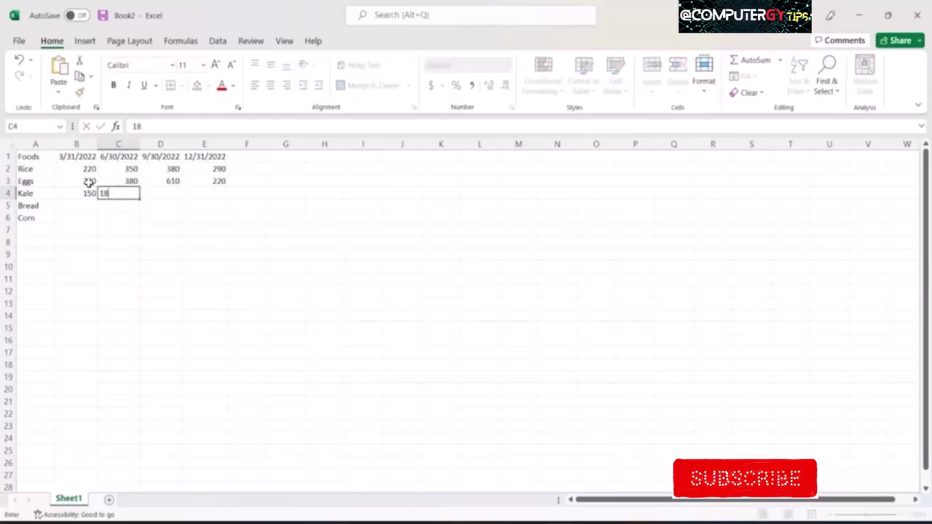
{"action": "type", "text": "80"}
{"action": "key", "text": "Tab"}
{"action": "type", "text": "220"}
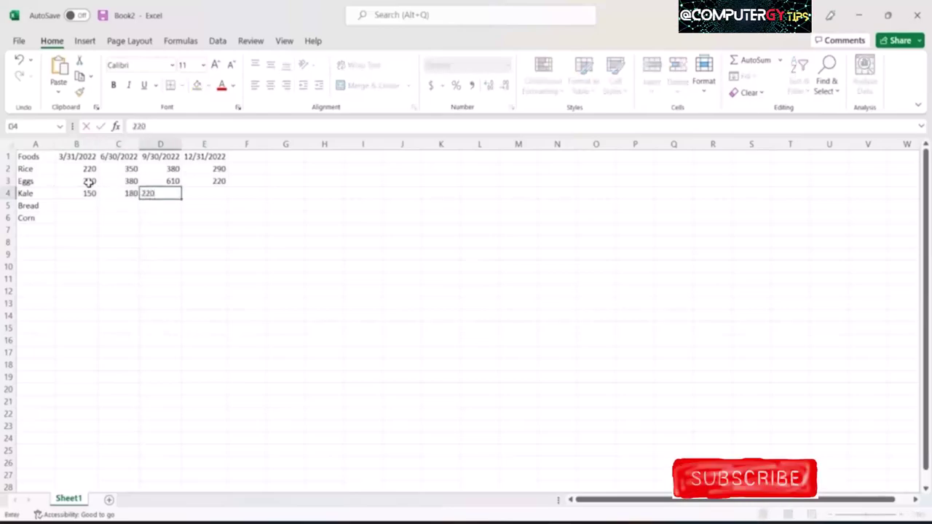
{"action": "key", "text": "Tab"}
{"action": "type", "text": "260"}
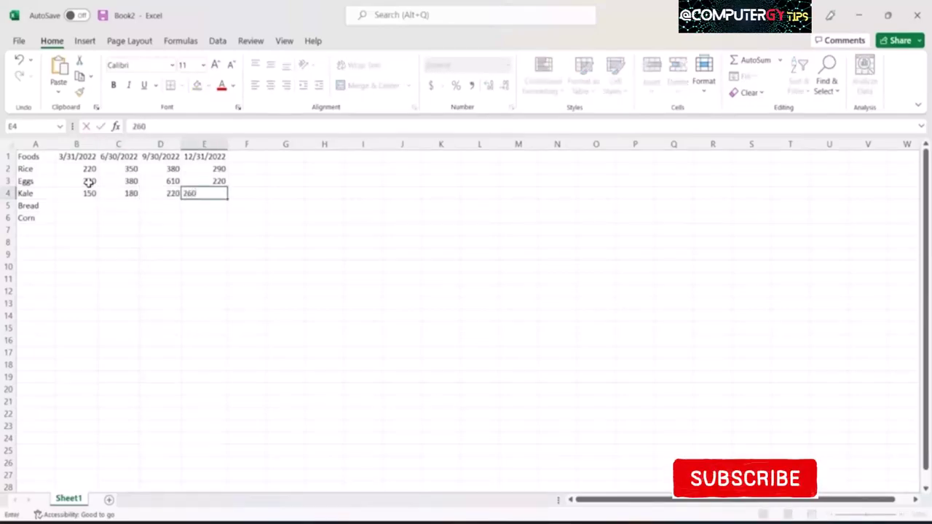
{"action": "key", "text": "Return"}
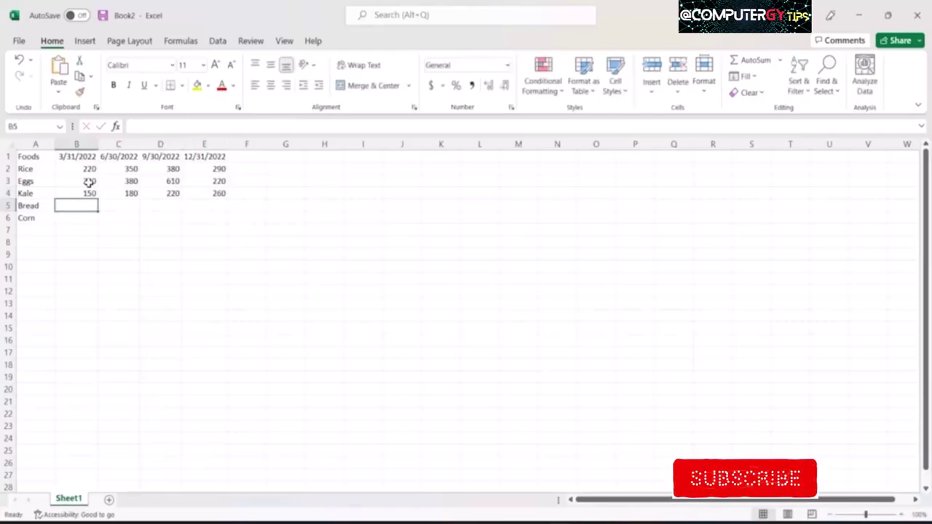
Step: Enter Bread's quarterly figures 800, 650, 690, 720 in B5:E5
{"action": "type", "text": "800"}
{"action": "key", "text": "Tab"}
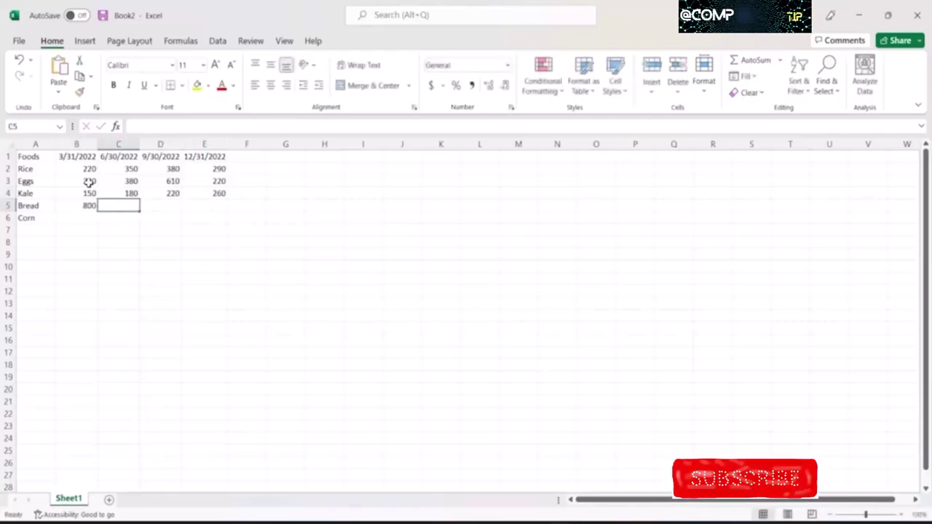
{"action": "type", "text": "2"}
{"action": "key", "text": "BackSpace"}
{"action": "type", "text": "6"}
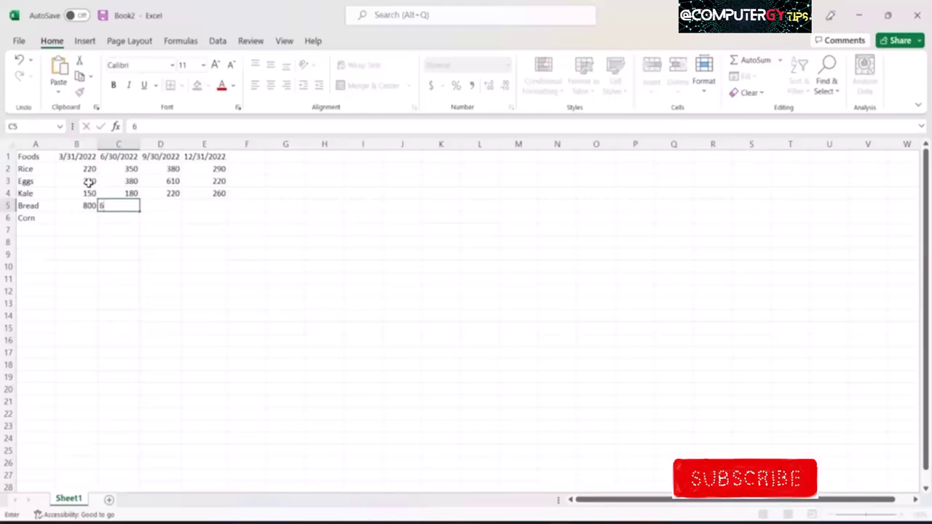
{"action": "type", "text": "50"}
{"action": "key", "text": "Tab"}
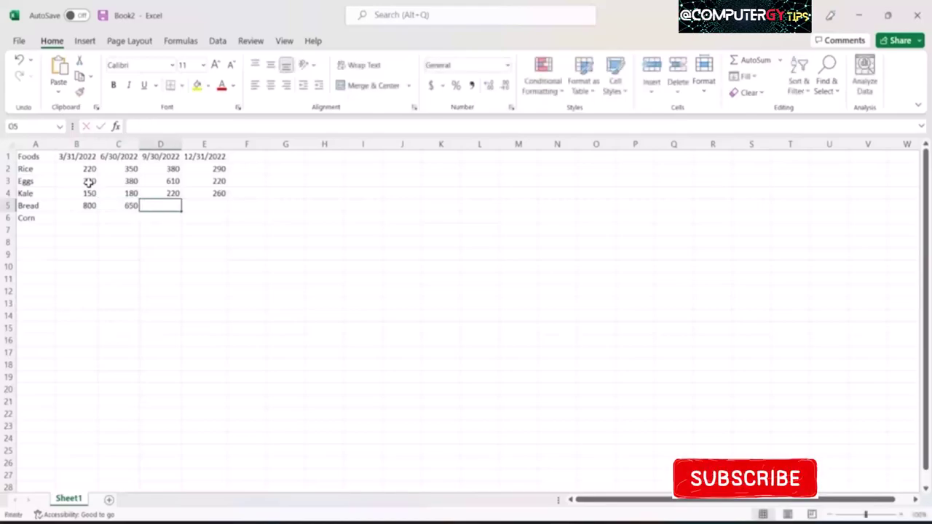
{"action": "type", "text": "690"}
{"action": "key", "text": "Tab"}
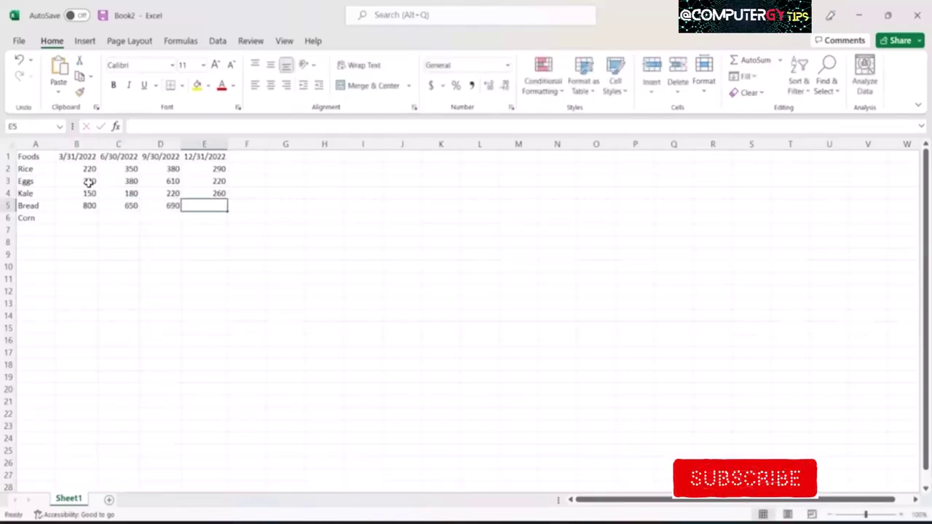
{"action": "type", "text": "72"}
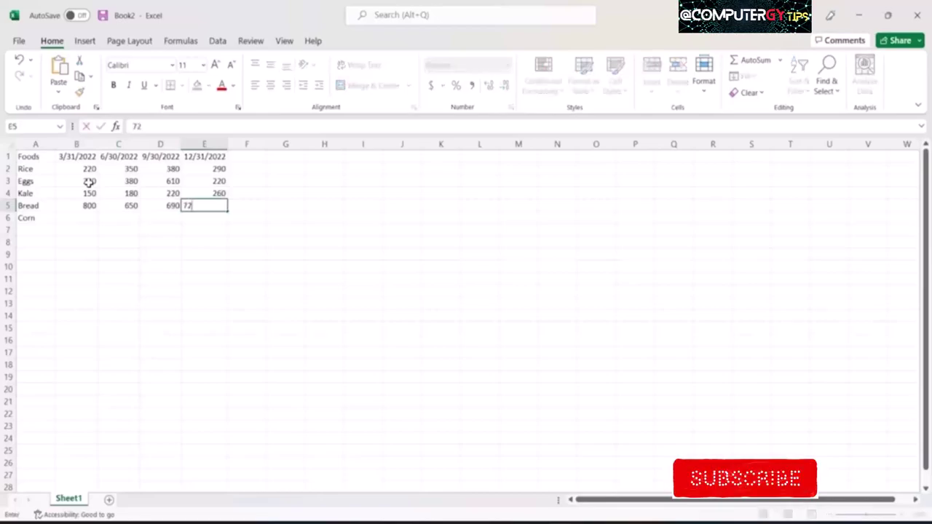
{"action": "type", "text": "0"}
{"action": "key", "text": "Return"}
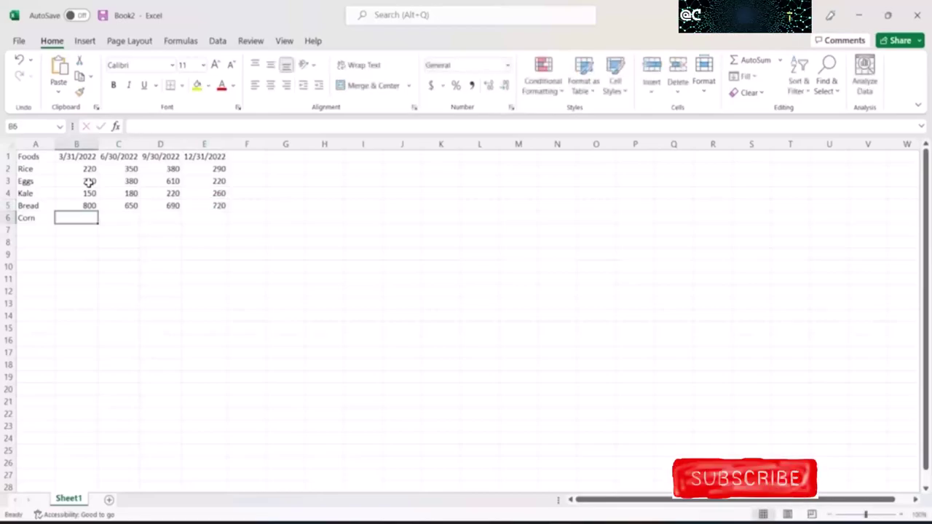
Step: Enter Corn's quarterly figures 120, 95, 190, 165 in B6:E6
{"action": "type", "text": "120"}
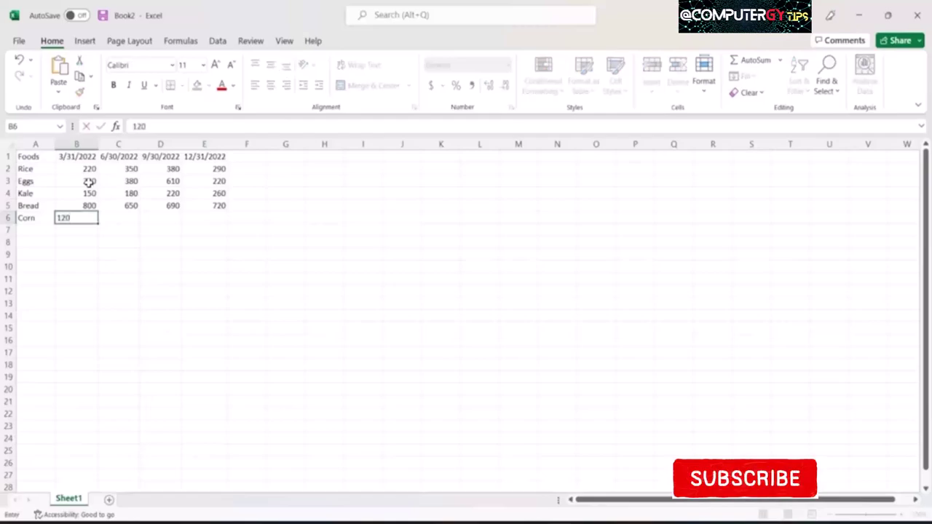
{"action": "key", "text": "Tab"}
{"action": "type", "text": "95"}
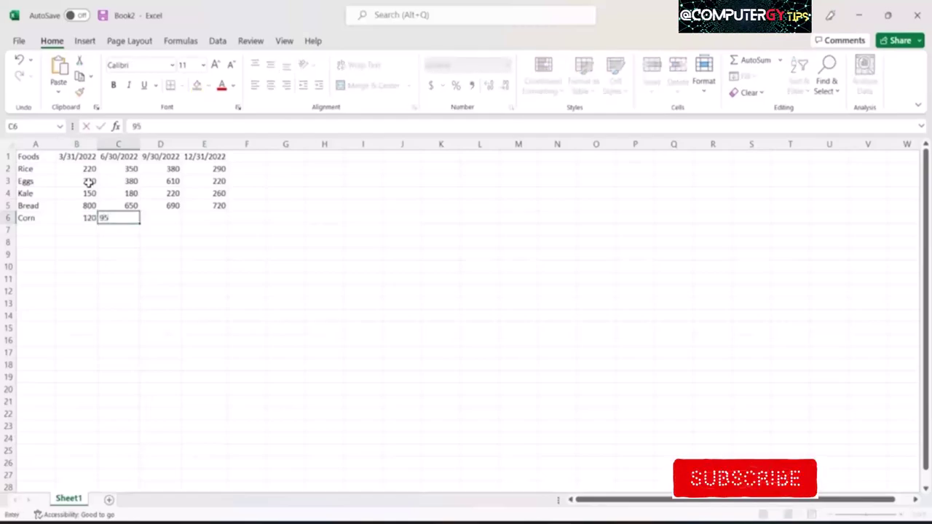
{"action": "key", "text": "Tab"}
{"action": "type", "text": "190"}
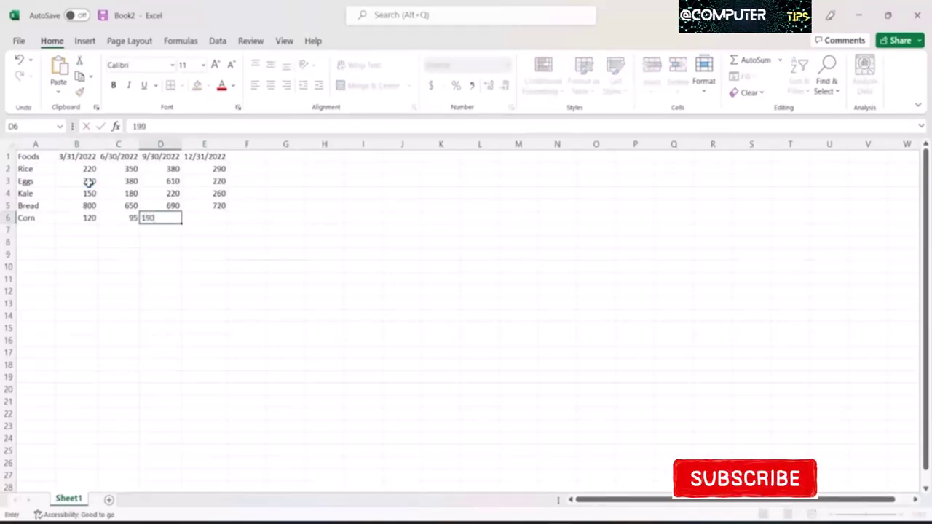
{"action": "key", "text": "Tab"}
{"action": "type", "text": "1"}
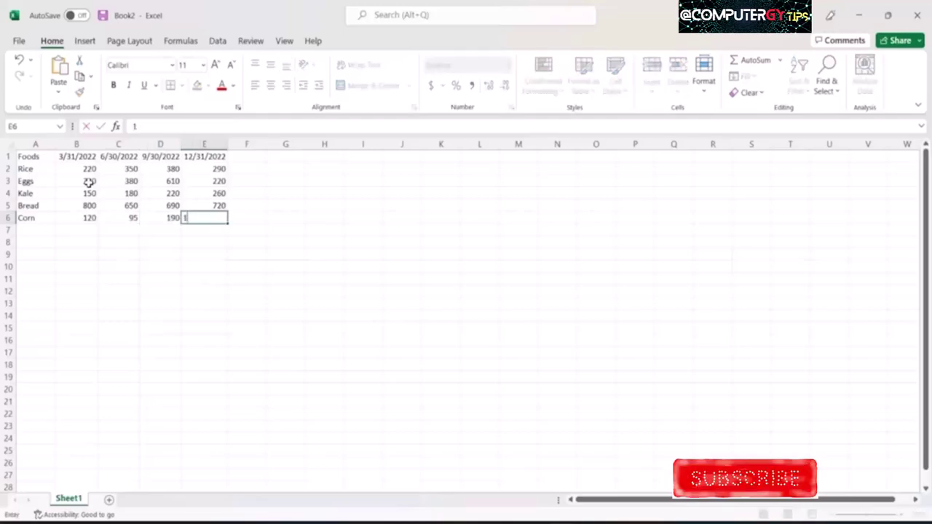
{"action": "type", "text": "65"}
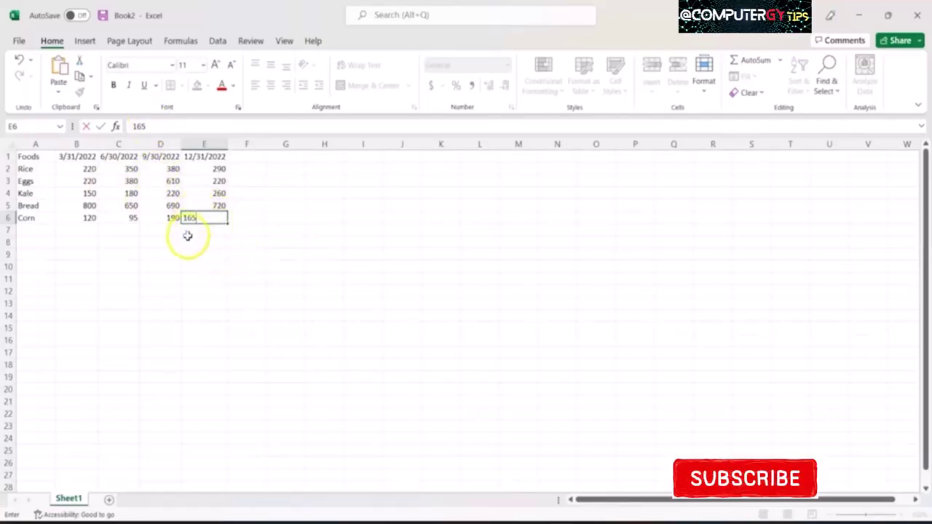
{"action": "left_click", "coordinate": [88, 169], "text": "shift"}
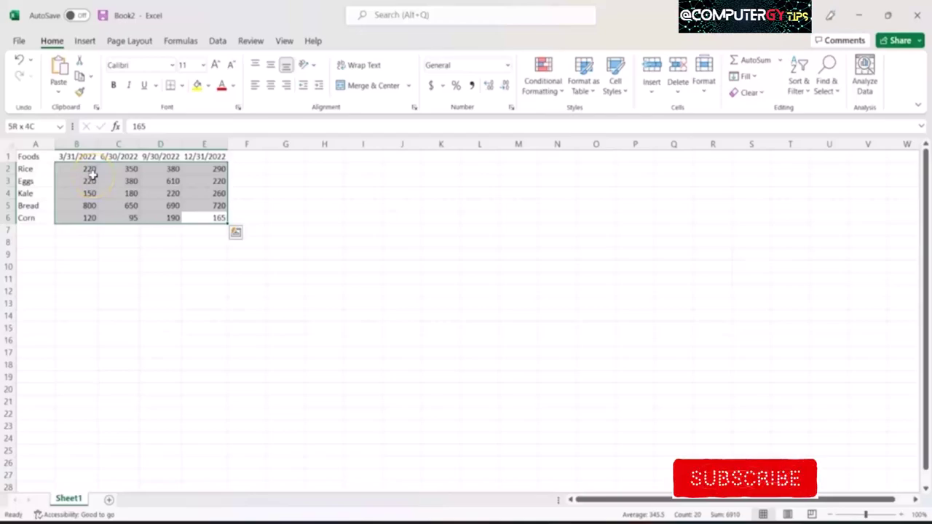
Step: Format the figures in B2:E6 as Currency with zero decimal places
{"action": "key", "text": "shift+BackSpace"}
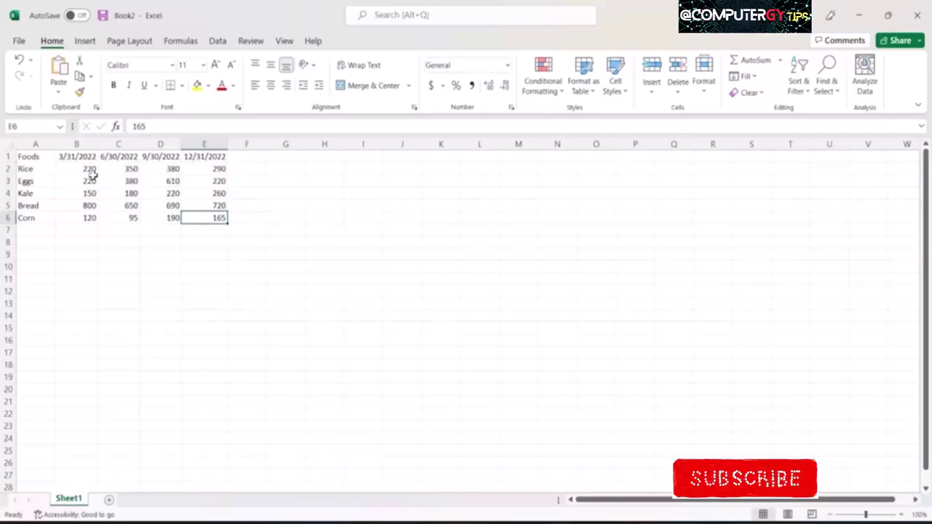
{"action": "key", "text": "shift+Left"}
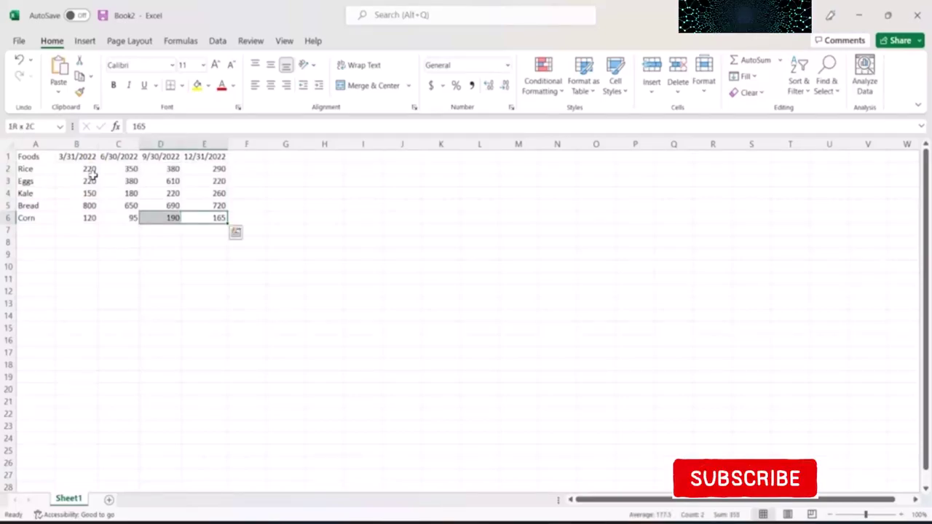
{"action": "key", "text": "shift+Left"}
{"action": "key", "text": "shift+Left"}
{"action": "key", "text": "shift+Up"}
{"action": "key", "text": "shift+Up"}
{"action": "key", "text": "shift+Up"}
{"action": "key", "text": "shift+Up"}
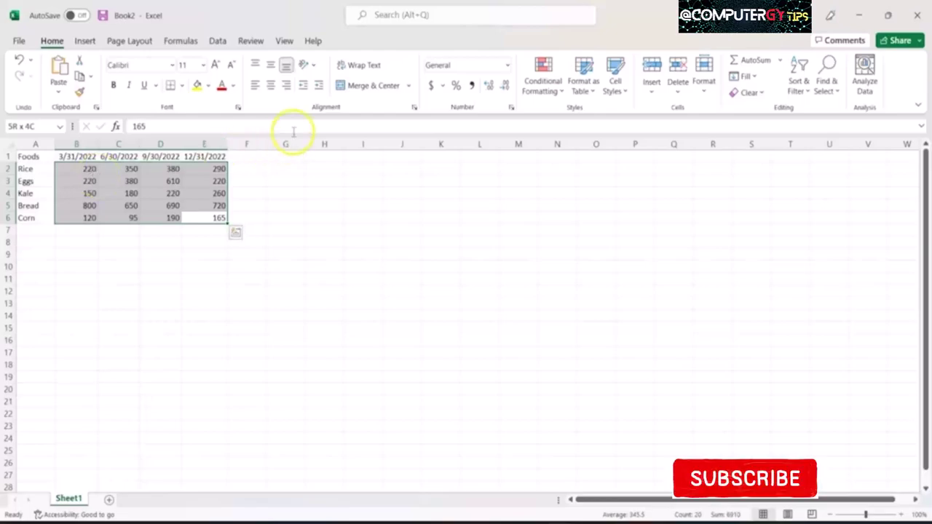
{"action": "left_click", "coordinate": [507, 69]}
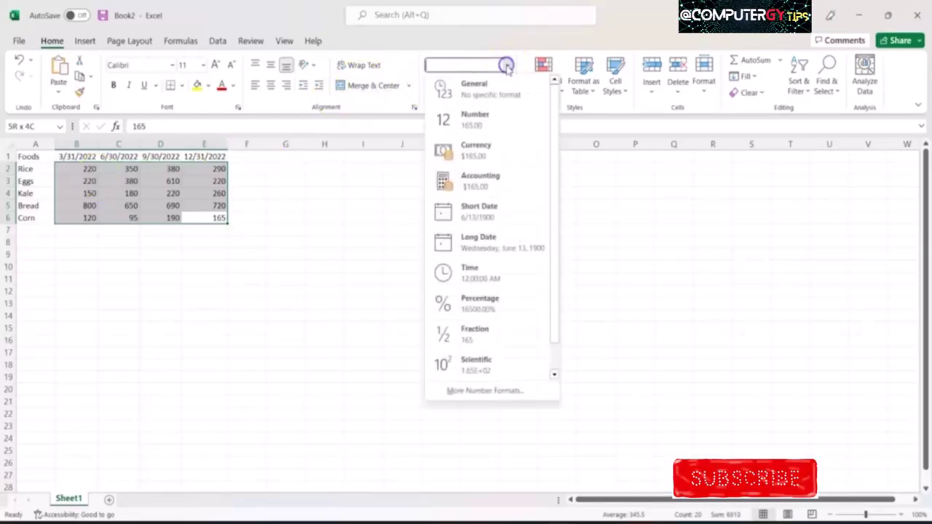
{"action": "left_click", "coordinate": [477, 148]}
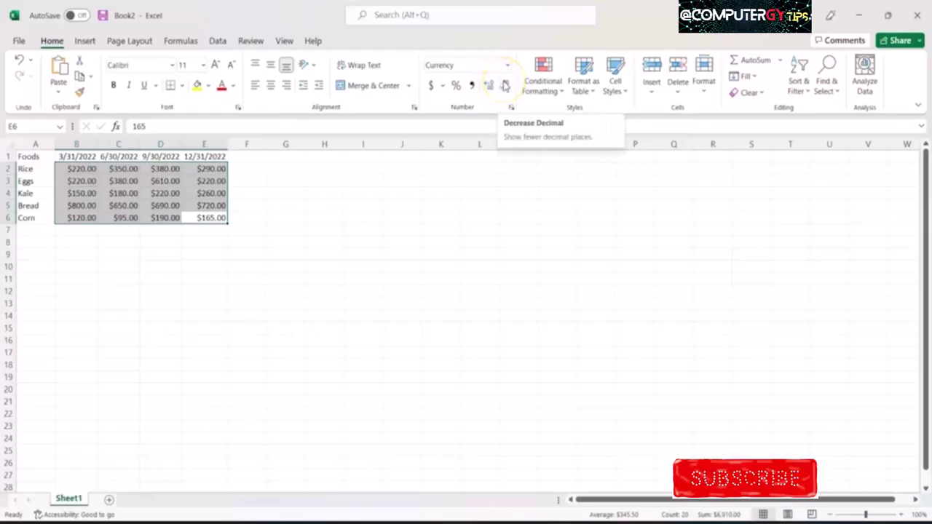
{"action": "left_click", "coordinate": [504, 86]}
{"action": "left_click", "coordinate": [504, 86]}
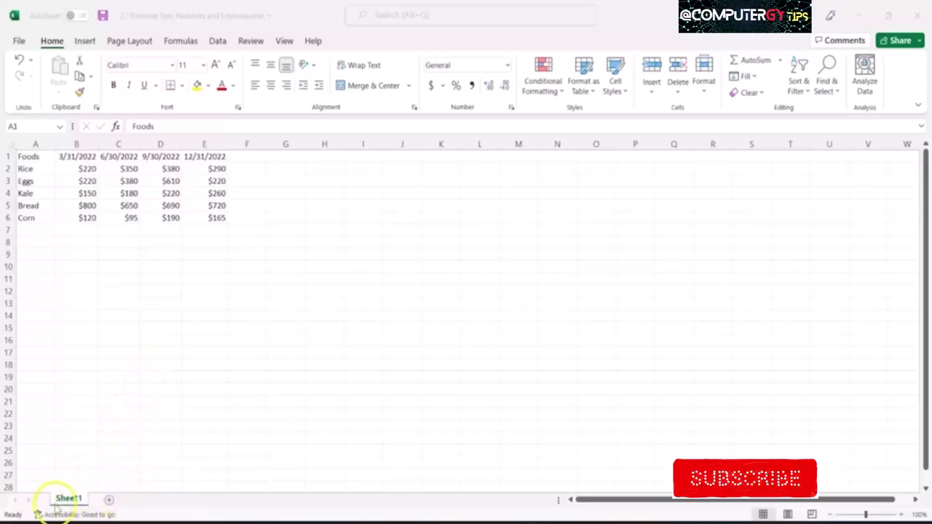
Step: Add a new worksheet named Copy, then go back to Sheet1
{"action": "left_click", "coordinate": [109, 501]}
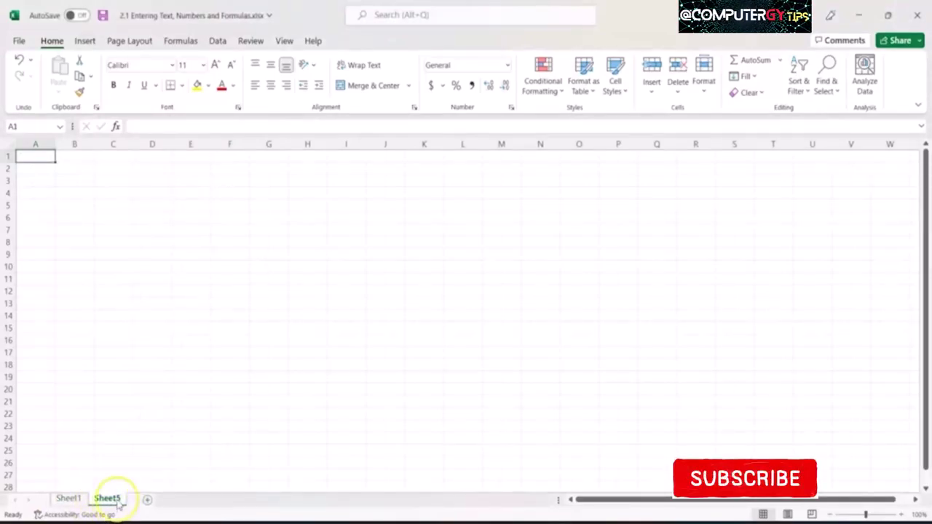
{"action": "double_click", "coordinate": [109, 499]}
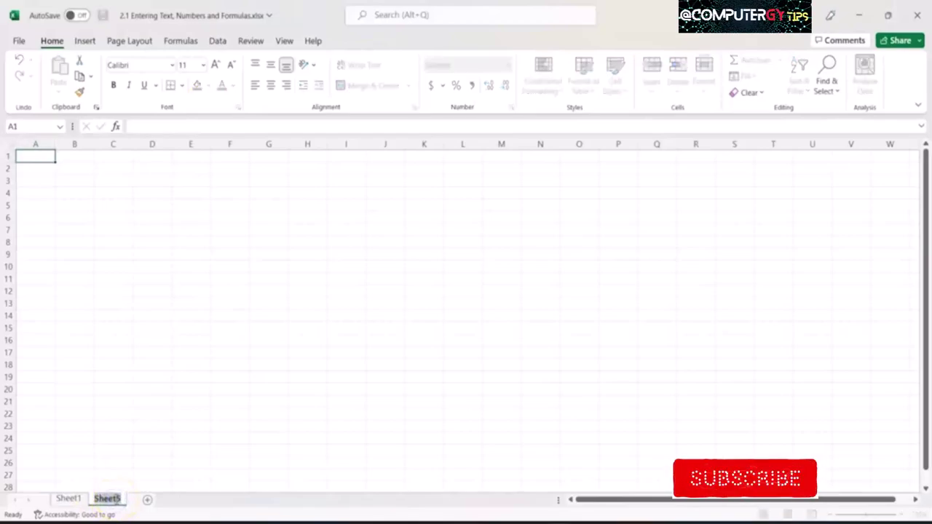
{"action": "type", "text": "Copy"}
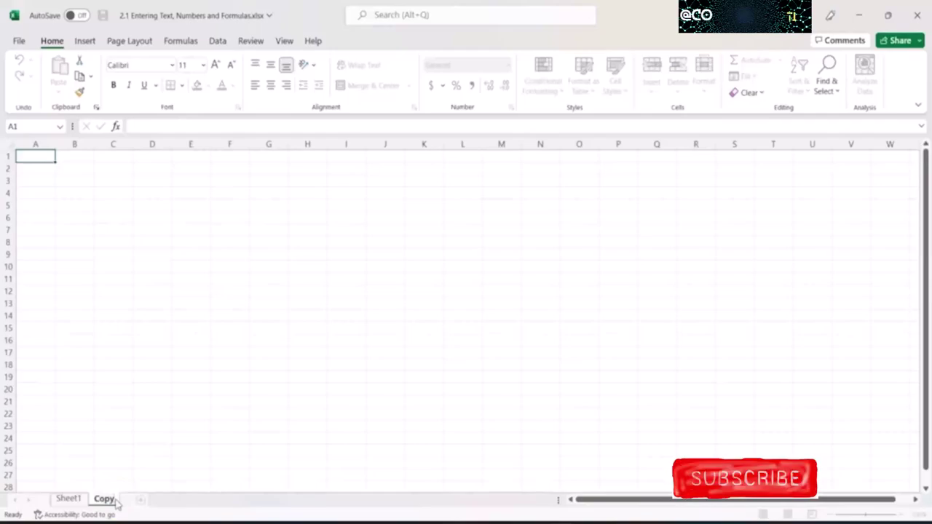
{"action": "key", "text": "Return"}
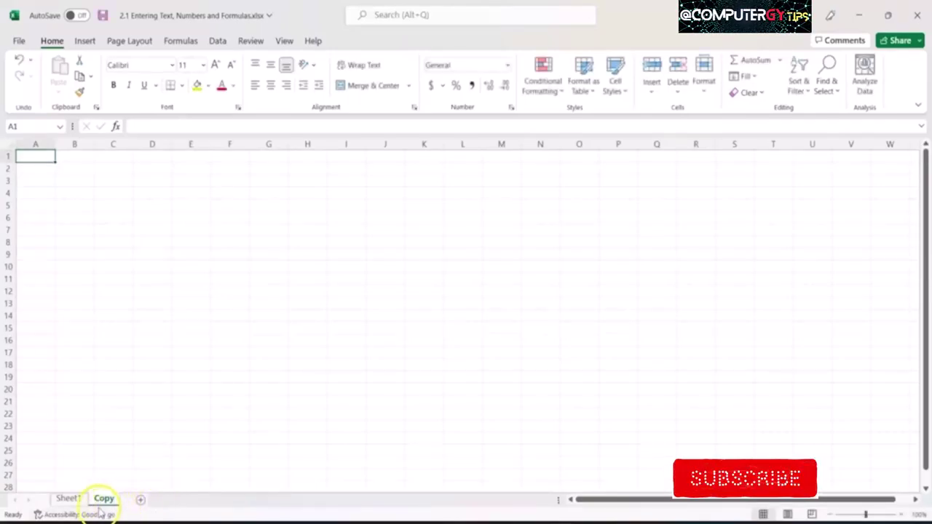
{"action": "left_click", "coordinate": [78, 499]}
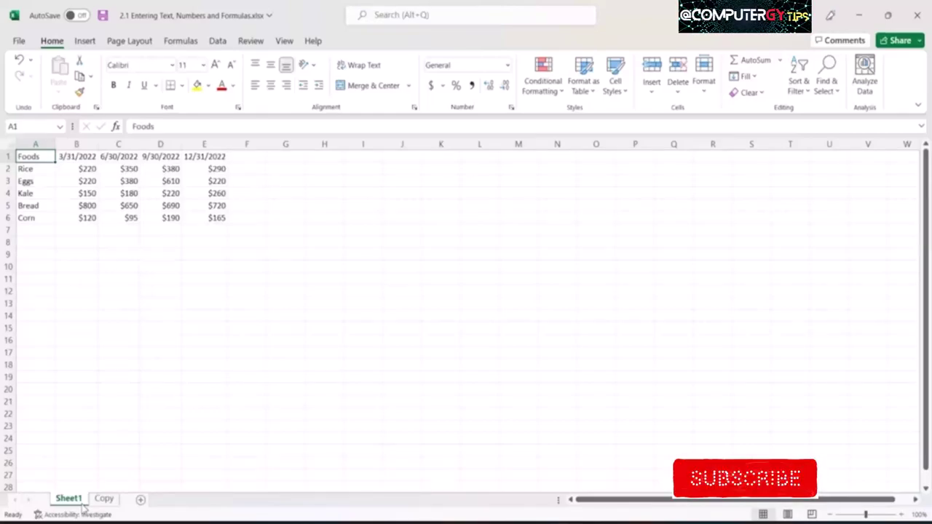
{"action": "key", "text": "ctrl+Right"}
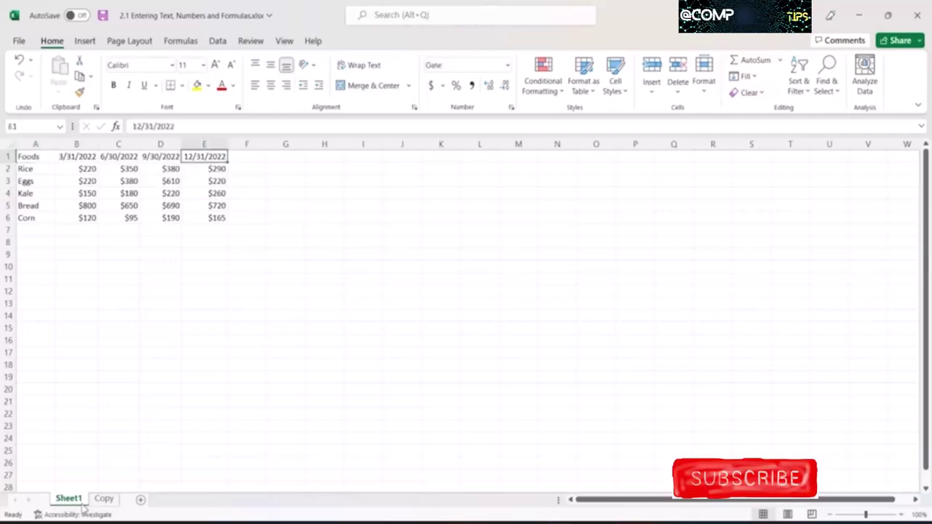
{"action": "key", "text": "ctrl+Down"}
{"action": "key", "text": "ctrl+Left"}
{"action": "key", "text": "ctrl+Up"}
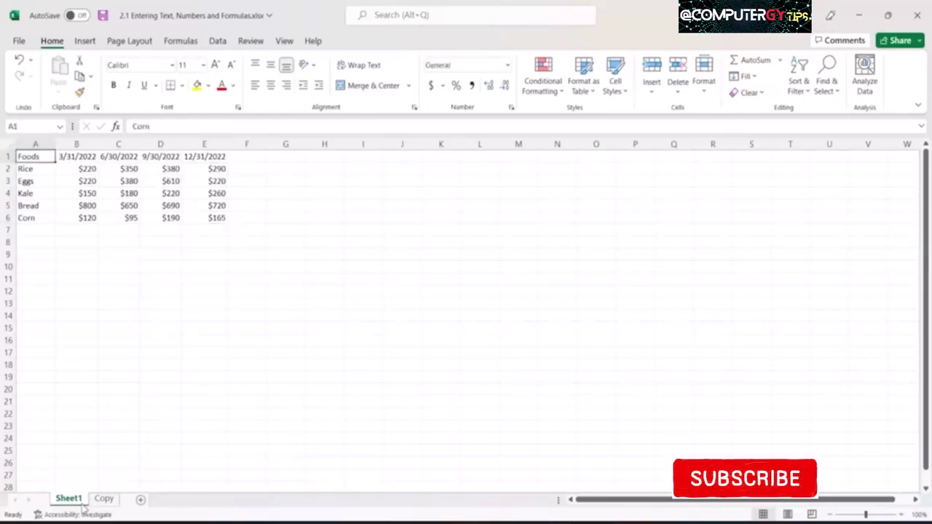
{"action": "key", "text": "ctrl+Right"}
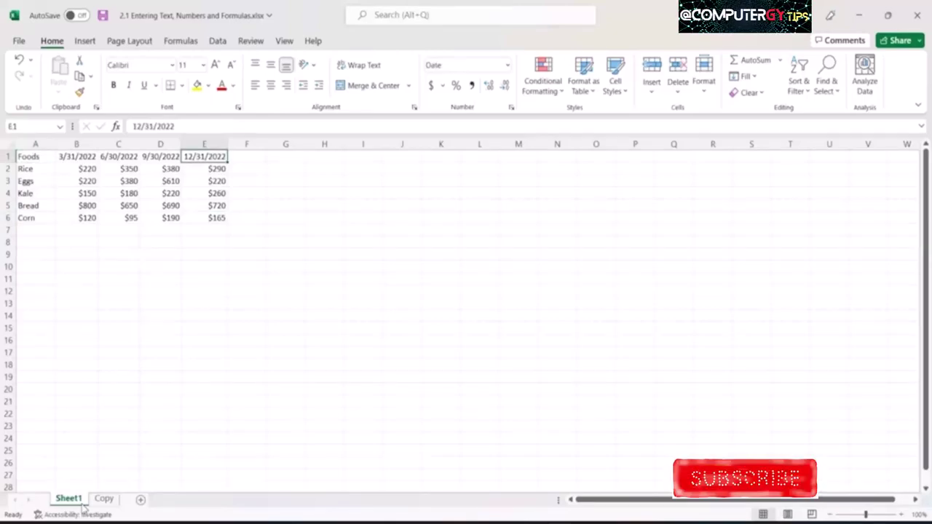
{"action": "key", "text": "ctrl+Left"}
{"action": "key", "text": "ctrl+Down"}
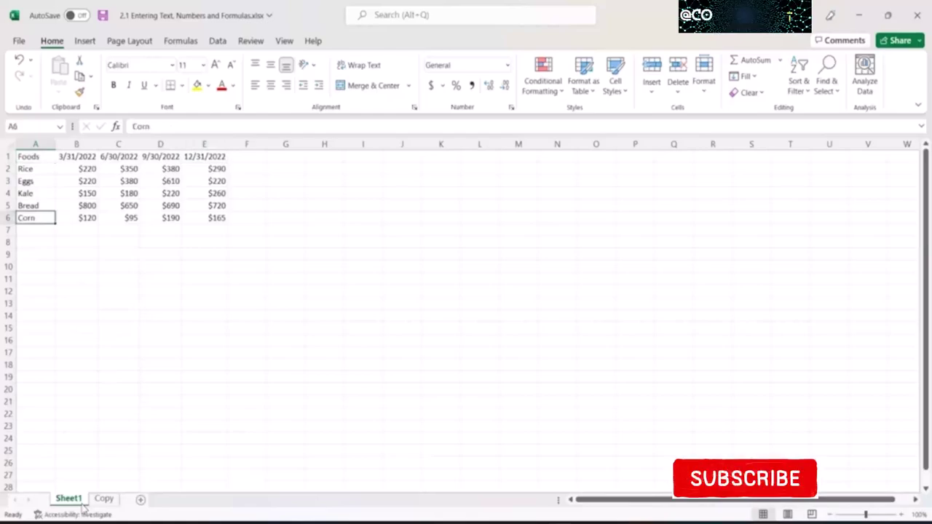
{"action": "key", "text": "ctrl+Up"}
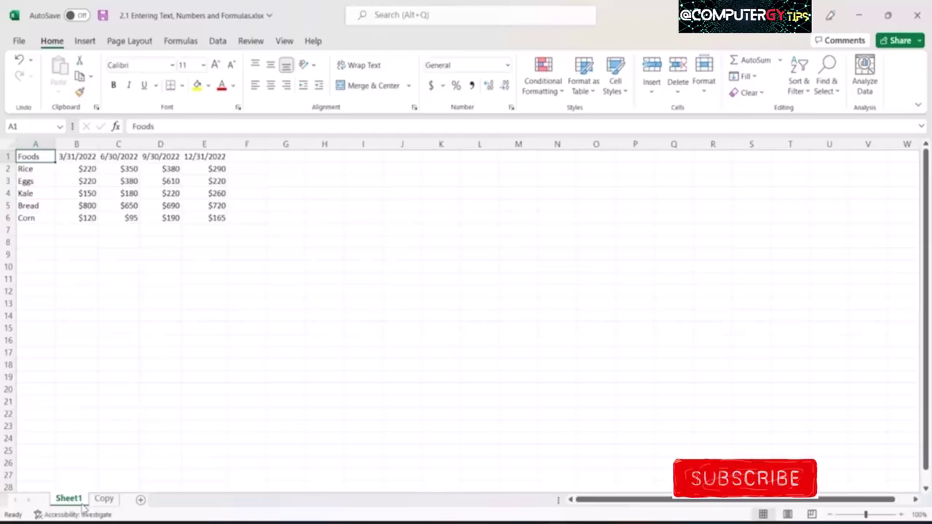
{"action": "key", "text": "ctrl+shift+Right"}
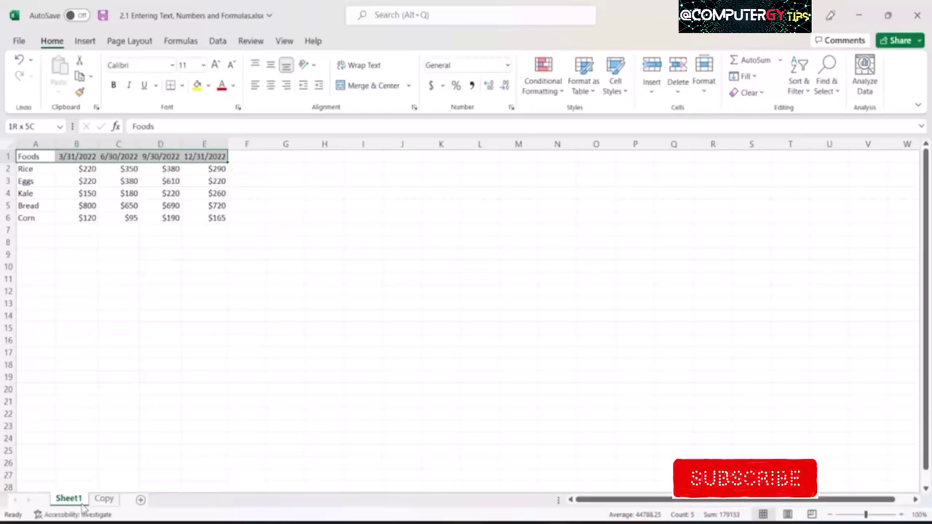
Step: Copy the Foods table A1:E6 and switch to the Copy sheet
{"action": "key", "text": "ctrl+shift+Down"}
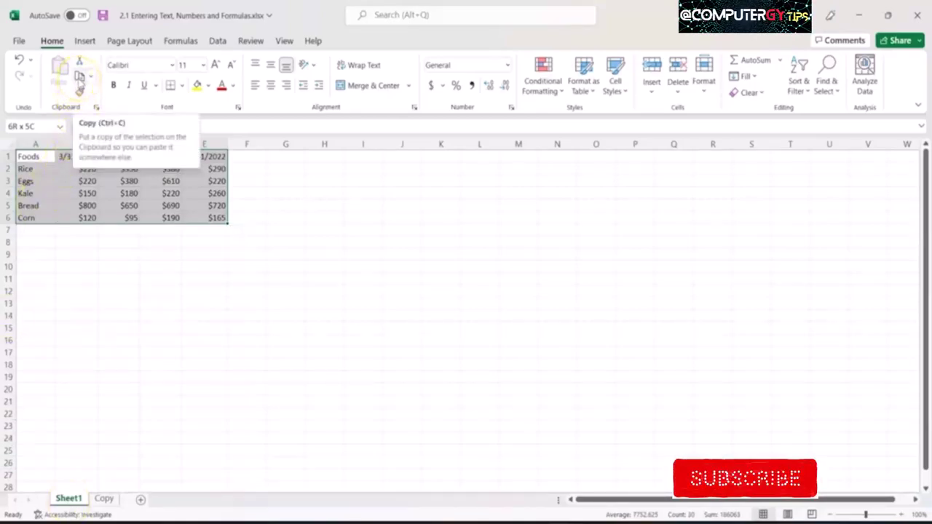
{"action": "left_click", "coordinate": [80, 76]}
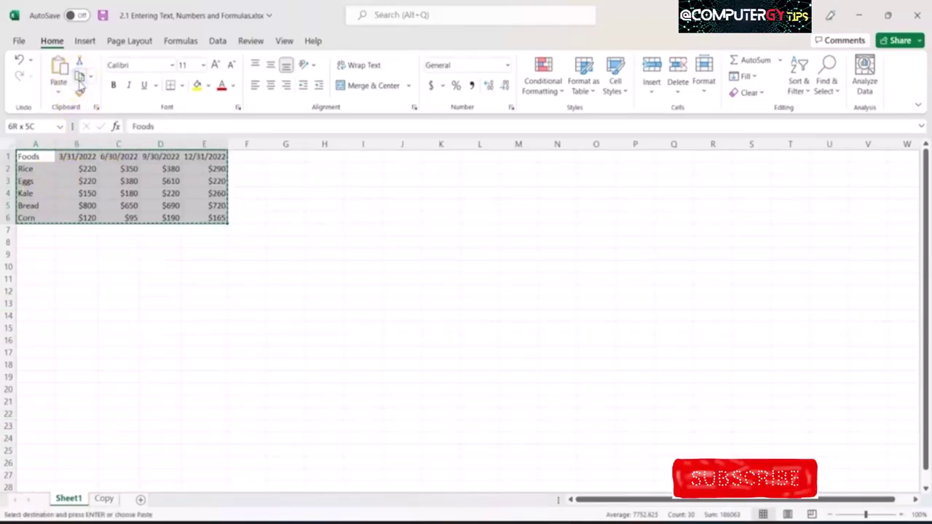
{"action": "key", "text": "Escape"}
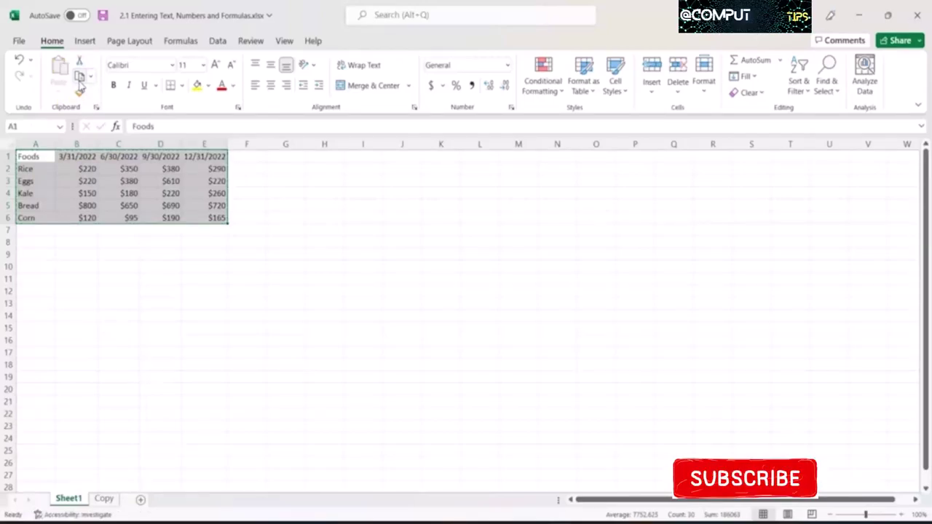
{"action": "left_click", "coordinate": [80, 83]}
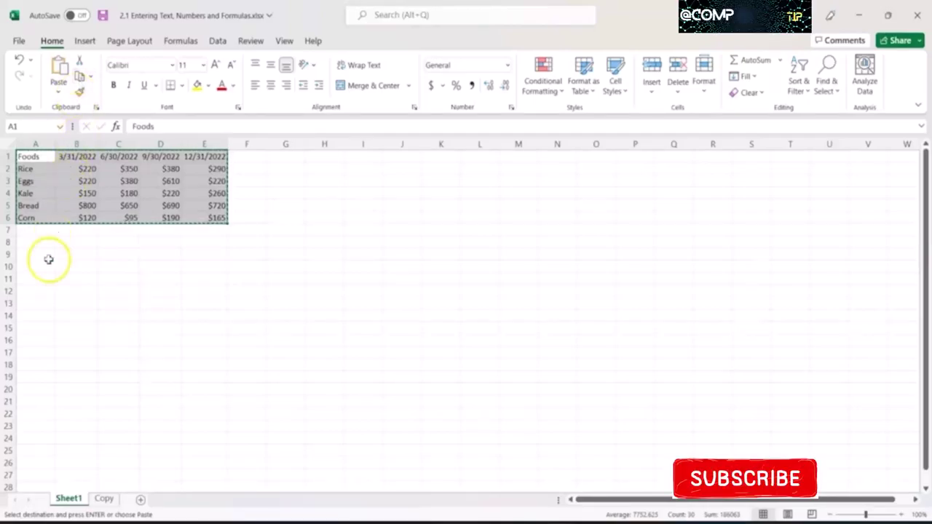
{"action": "left_click", "coordinate": [105, 500]}
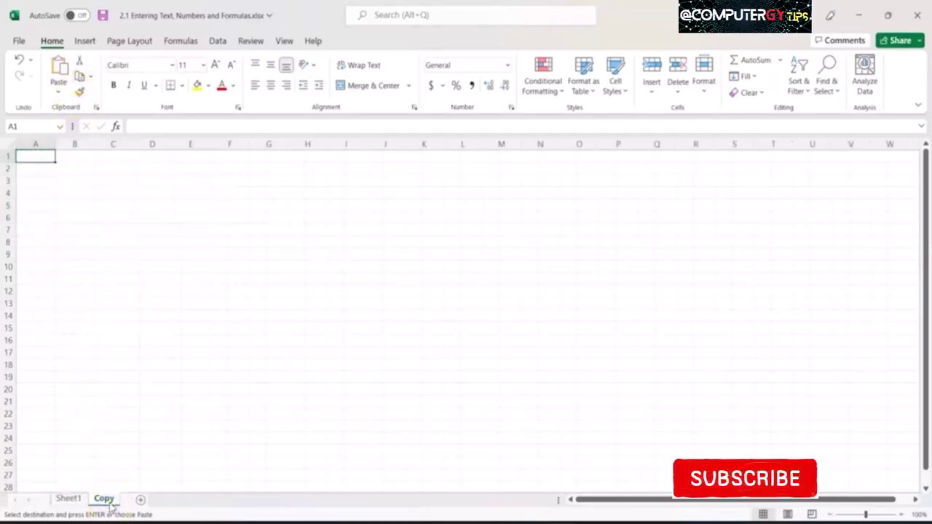
Step: Paste the Foods table into A1:E6 of the Copy sheet, then return to Sheet1
{"action": "left_click", "coordinate": [58, 70]}
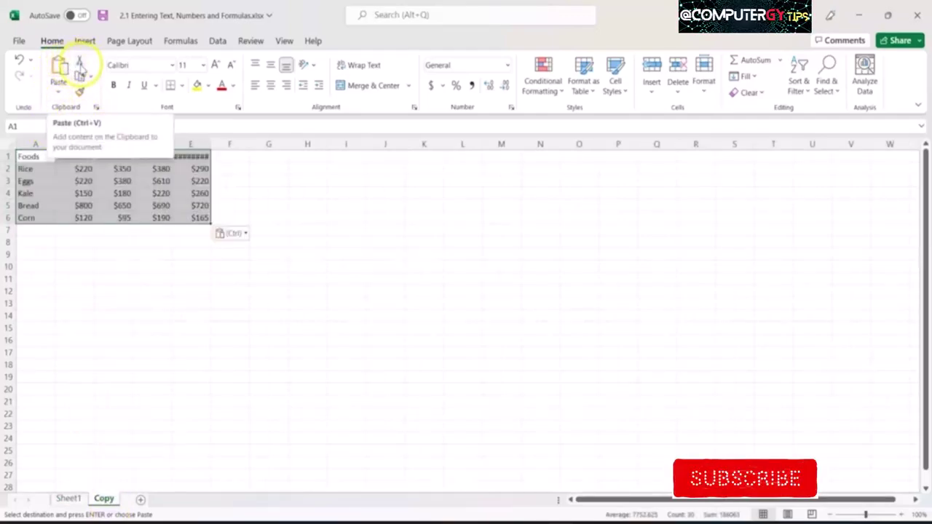
{"action": "key", "text": "ctrl+z"}
{"action": "key", "text": "ctrl+z"}
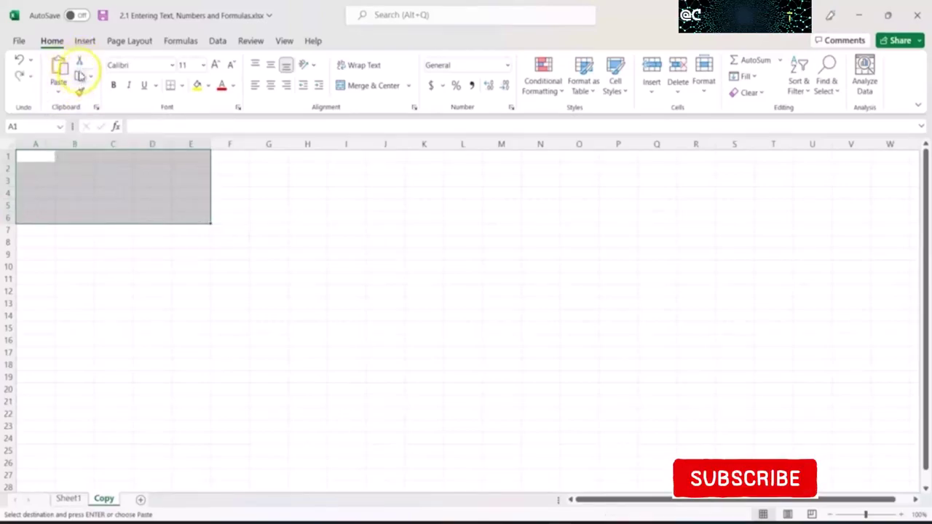
{"action": "left_click", "coordinate": [67, 89]}
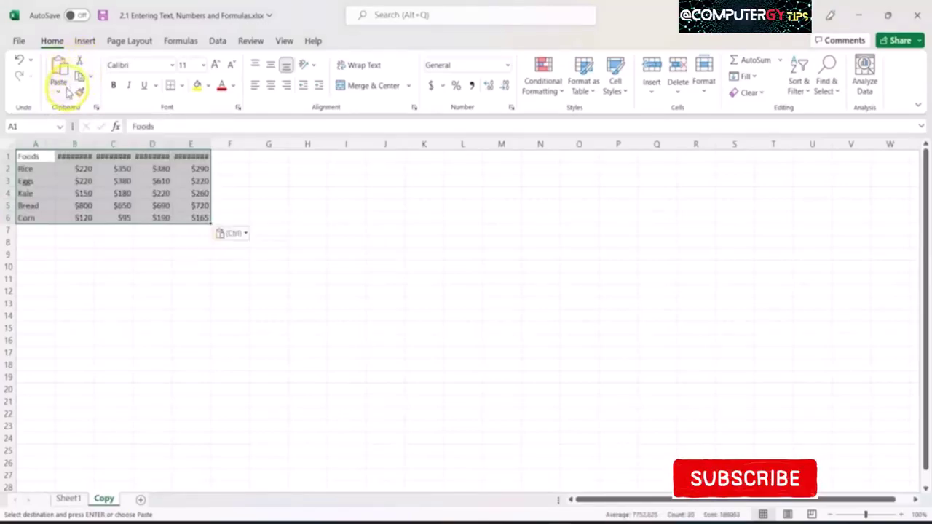
{"action": "key", "text": "ctrl"}
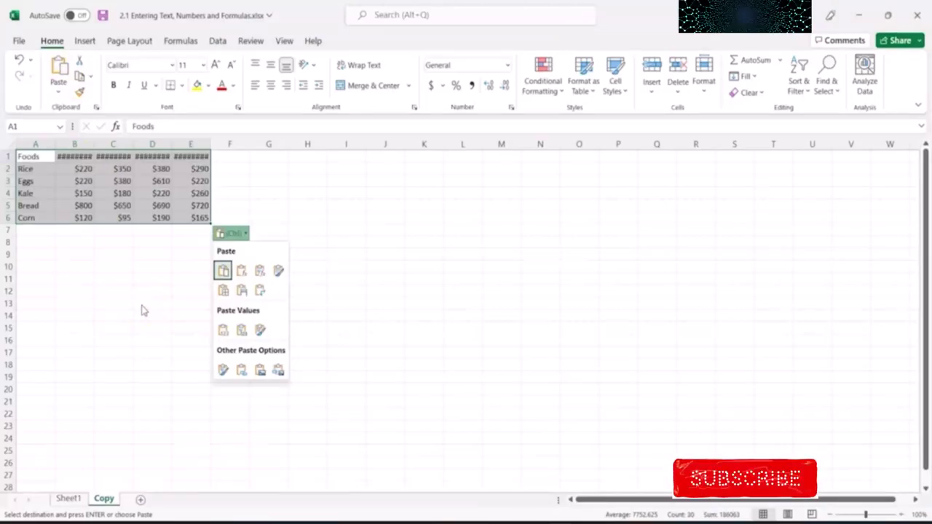
{"action": "left_click", "coordinate": [69, 499]}
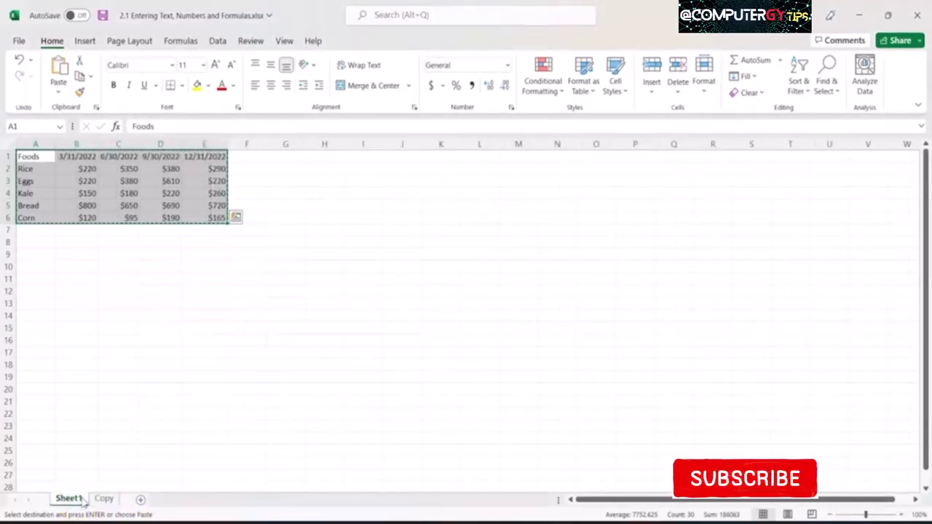
Step: Clear the copy marquee from the Sheet1 Foods table, recopying and clearing it again
{"action": "key", "text": "Escape"}
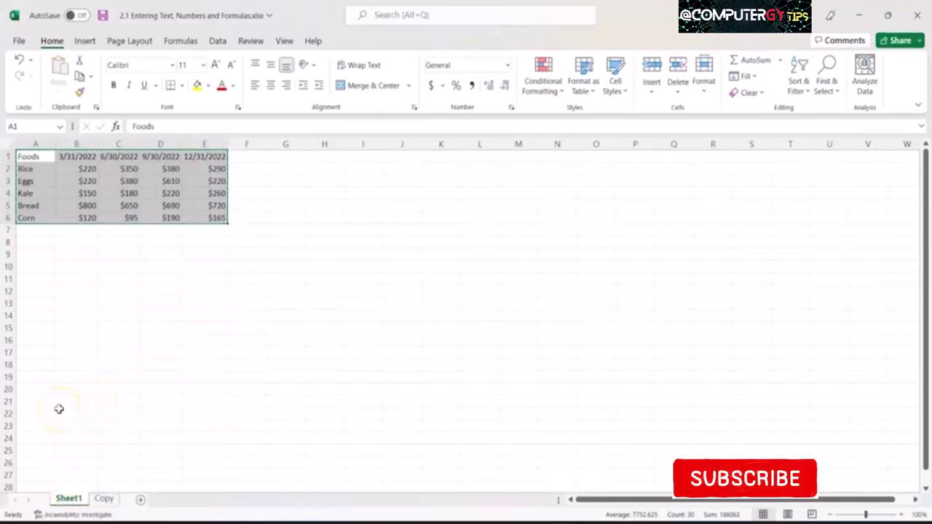
{"action": "key", "text": "ctrl+c"}
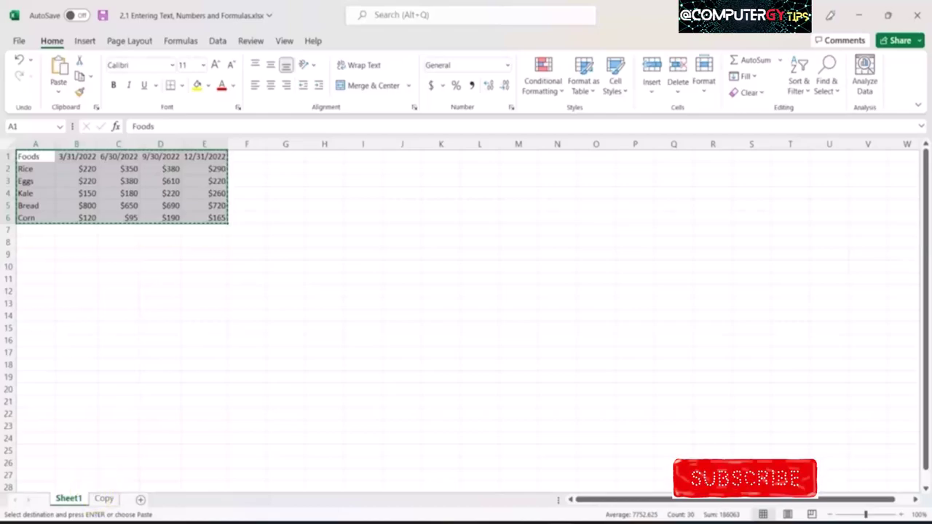
{"action": "key", "text": "Escape"}
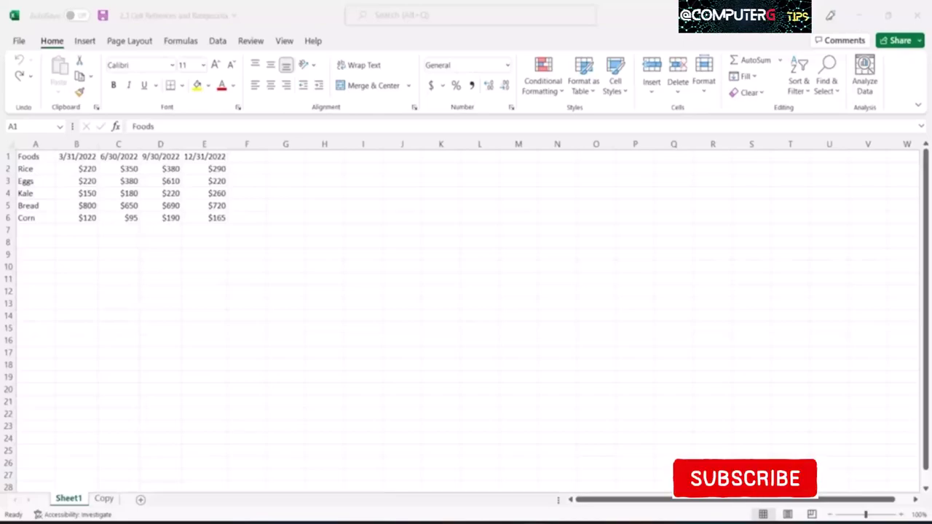
Step: Enter the formula =A1 in G1 so it shows Foods, then select A1 to rename it
{"action": "left_click", "coordinate": [219, 166]}
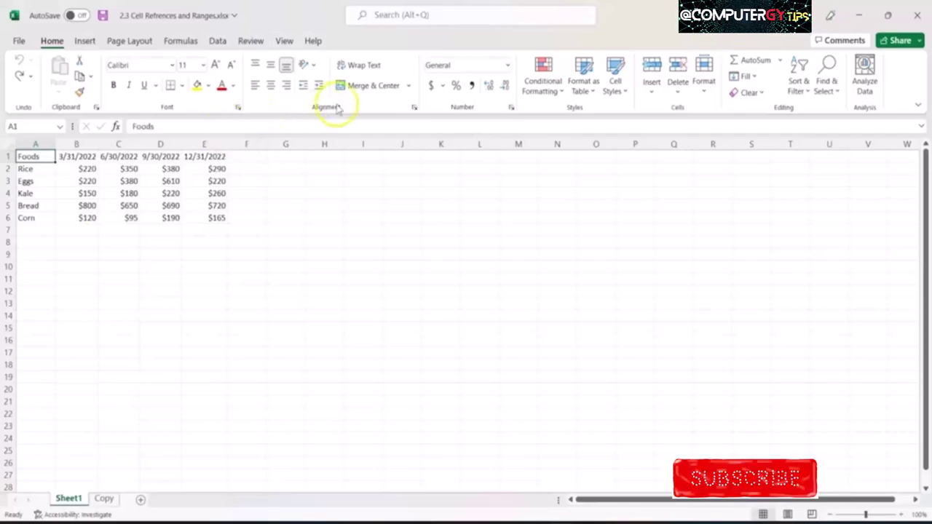
{"action": "left_click", "coordinate": [295, 155]}
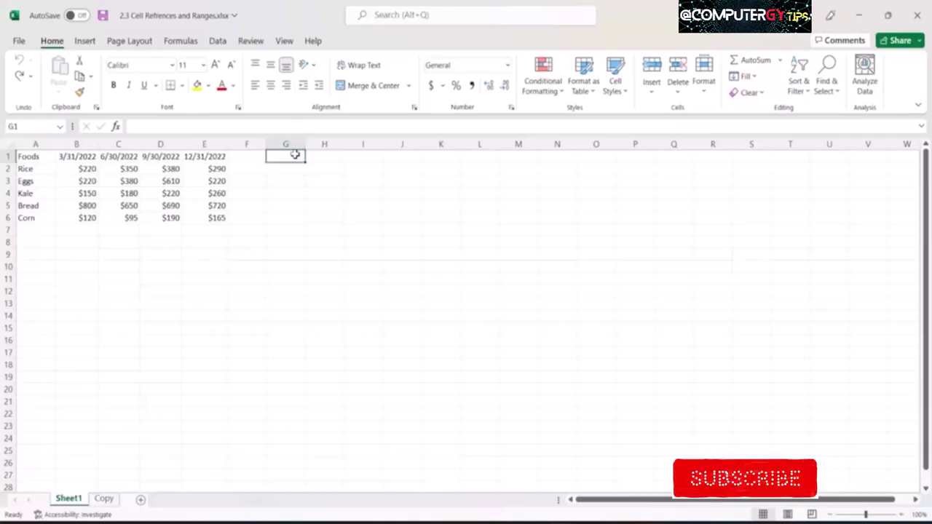
{"action": "type", "text": "="}
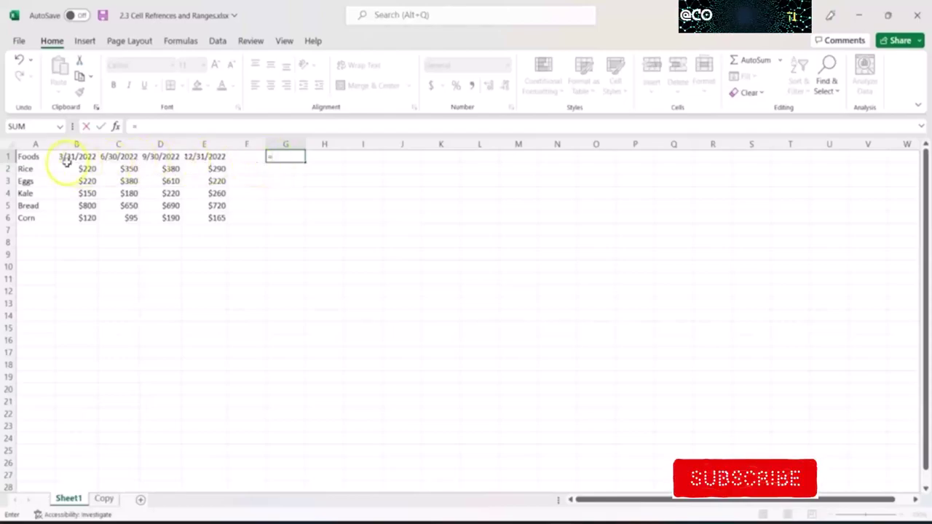
{"action": "left_click", "coordinate": [40, 157]}
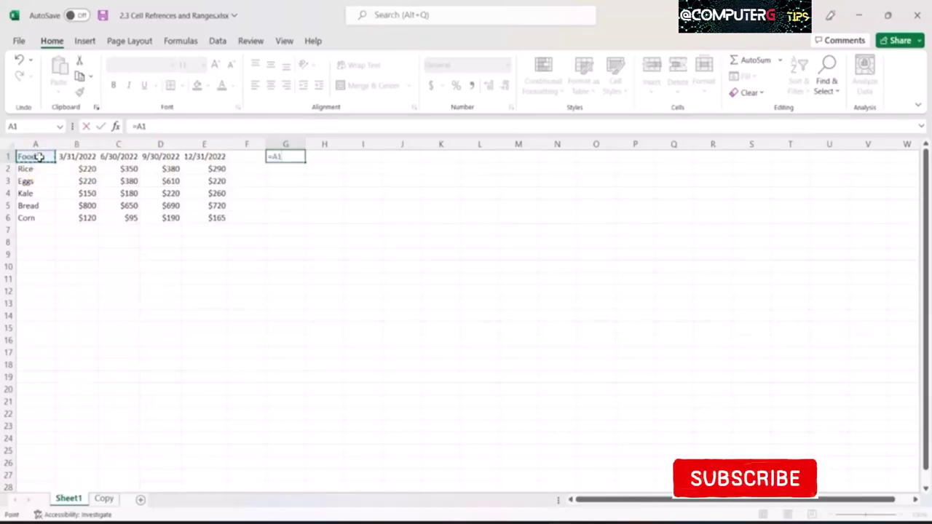
{"action": "key", "text": "Return"}
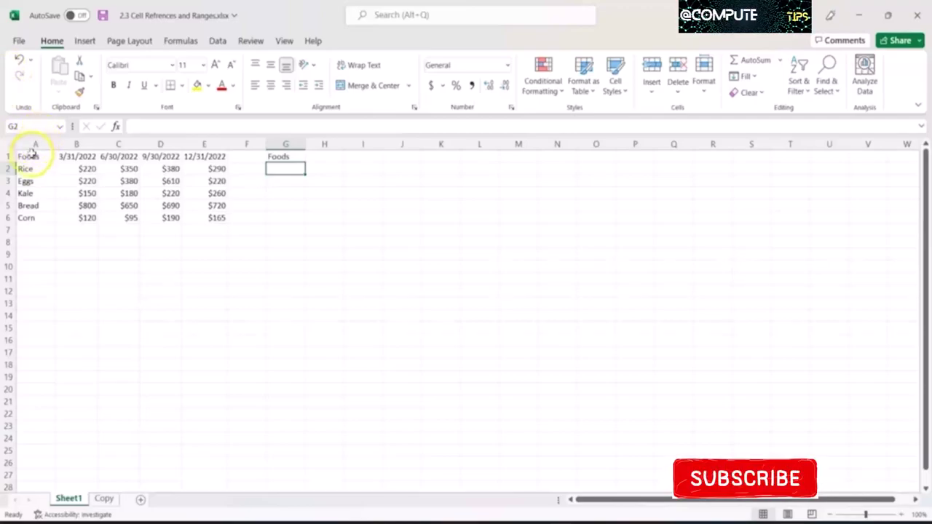
{"action": "left_click", "coordinate": [29, 156]}
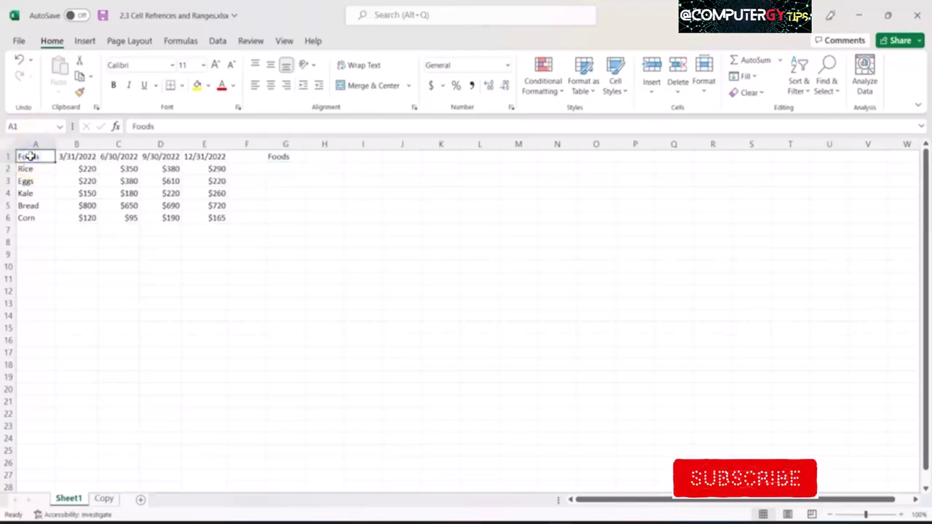
Step: Rename the A1 heading to Groceries, so the linked G1 shows Groceries too
{"action": "type", "text": "Grocer"}
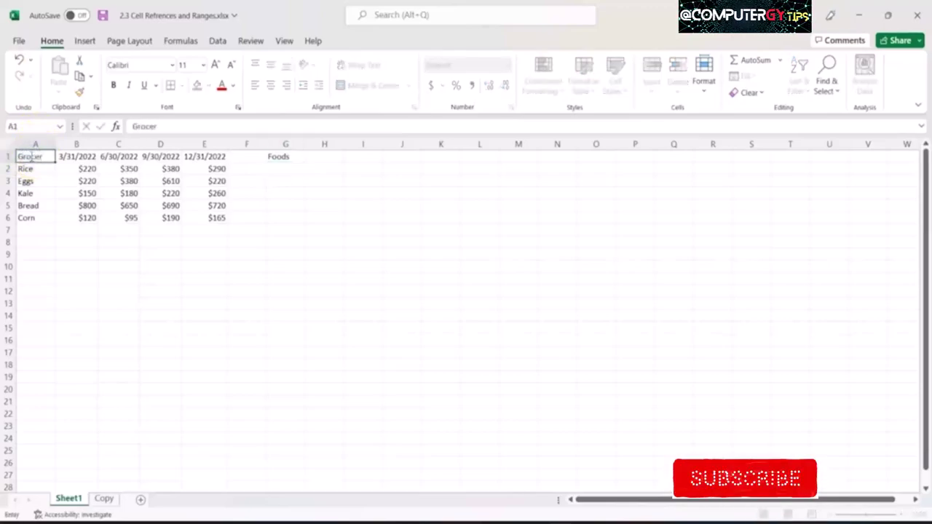
{"action": "type", "text": "ies"}
{"action": "key", "text": "Return"}
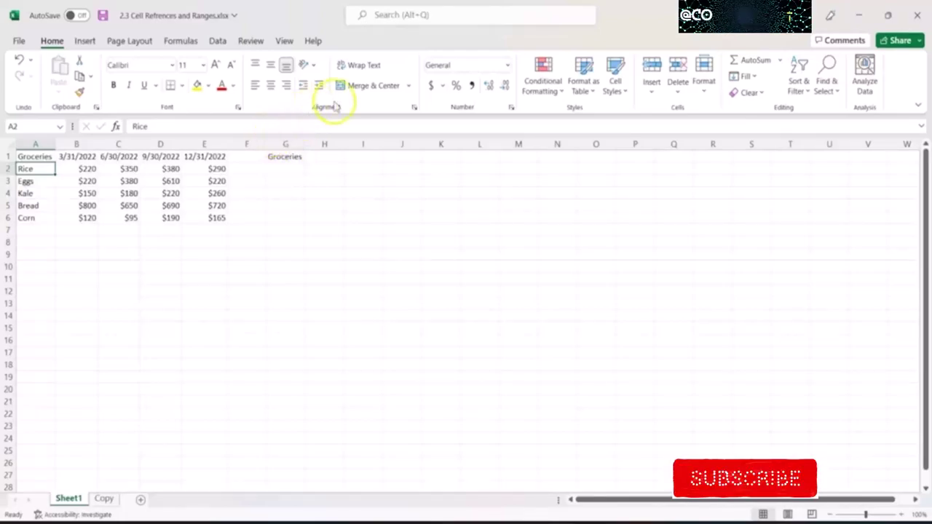
{"action": "left_click", "coordinate": [289, 157]}
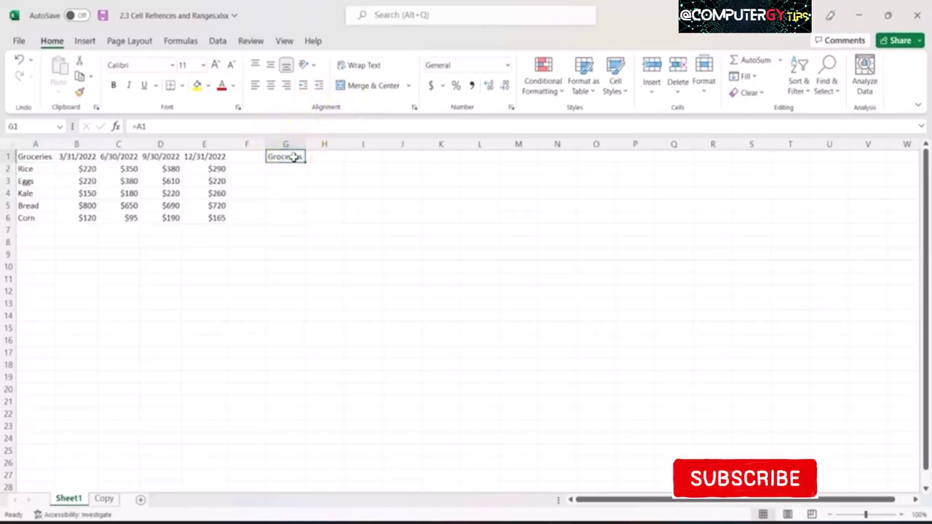
Step: Re-create =A1 in G1 using the arrow key to point, then clear G1 again
{"action": "key", "text": "Delete"}
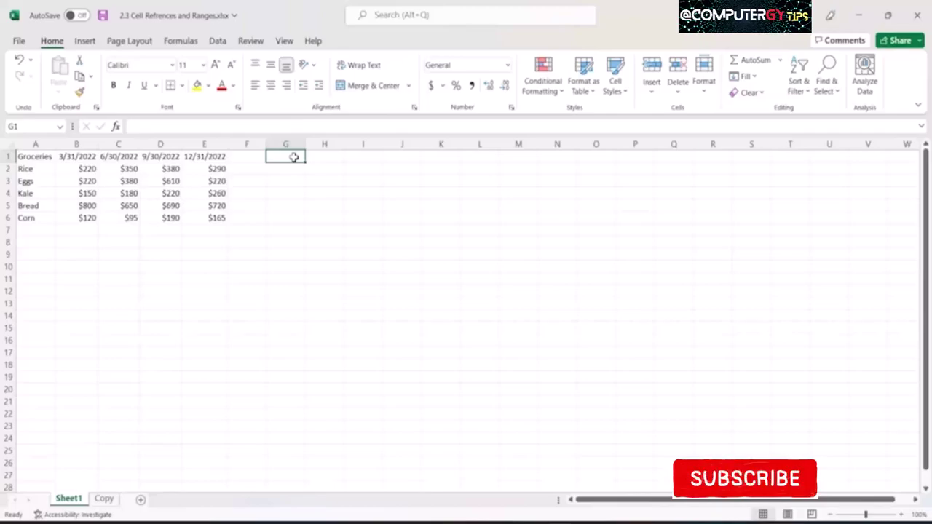
{"action": "type", "text": "="}
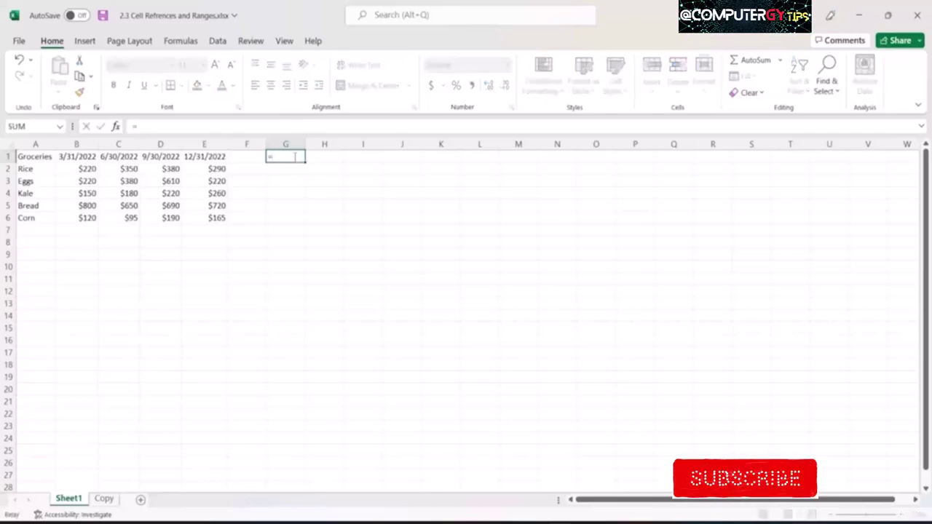
{"action": "key", "text": "Left"}
{"action": "key", "text": "Left"}
{"action": "key", "text": "Left"}
{"action": "key", "text": "Left"}
{"action": "key", "text": "Left"}
{"action": "key", "text": "Left"}
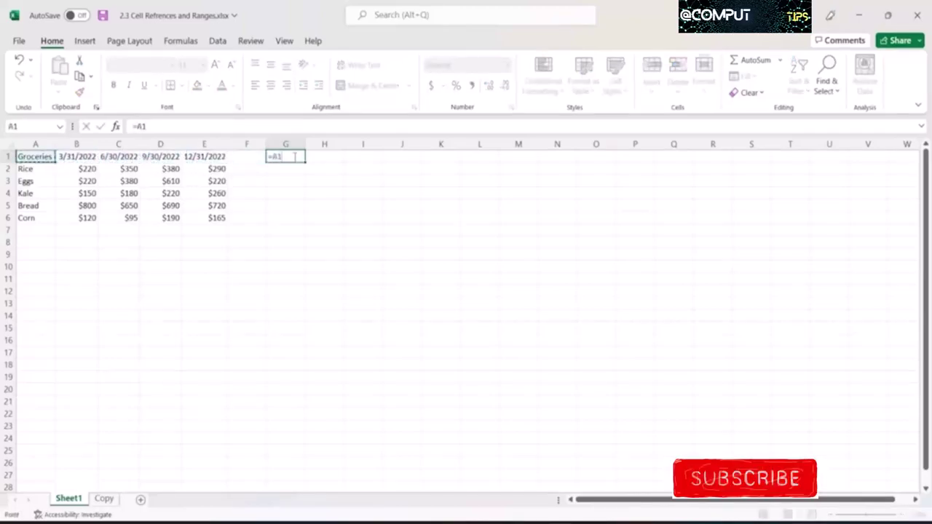
{"action": "key", "text": "Return"}
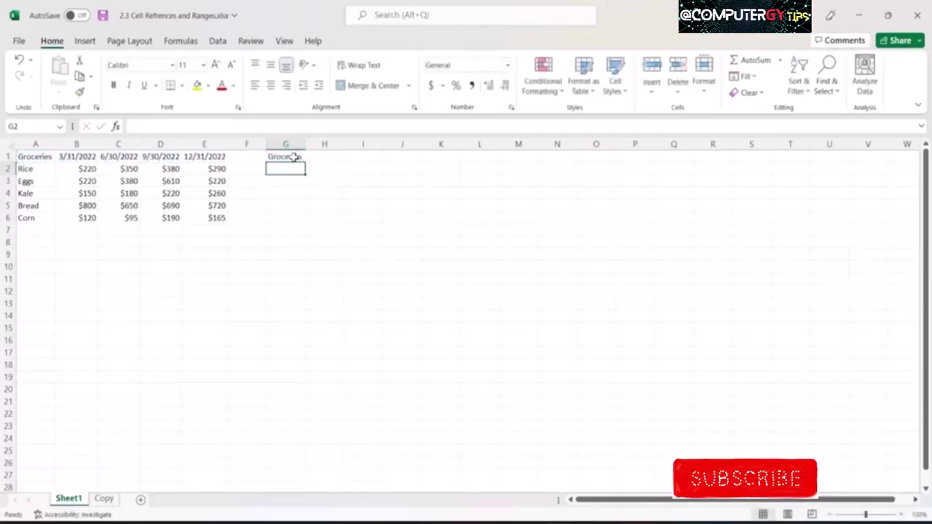
{"action": "left_click", "coordinate": [285, 157]}
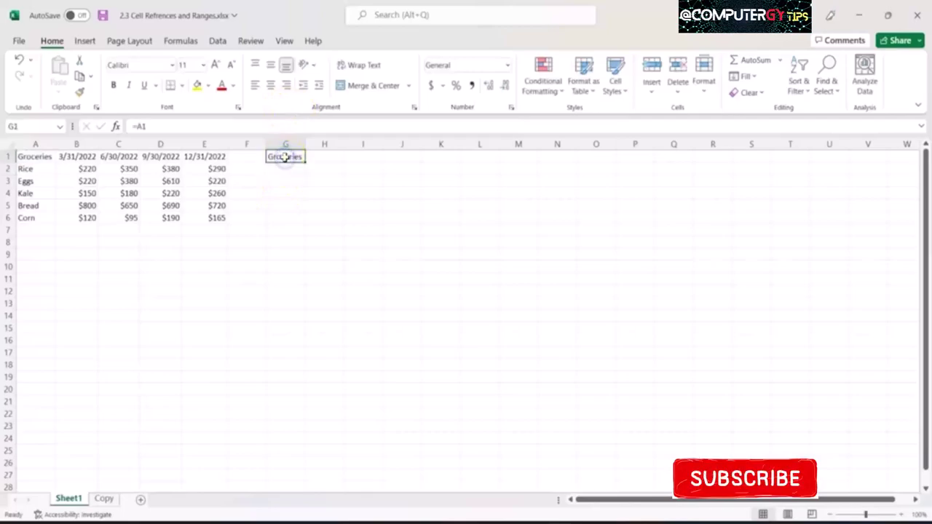
{"action": "key", "text": "BackSpace"}
{"action": "key", "text": "Return"}
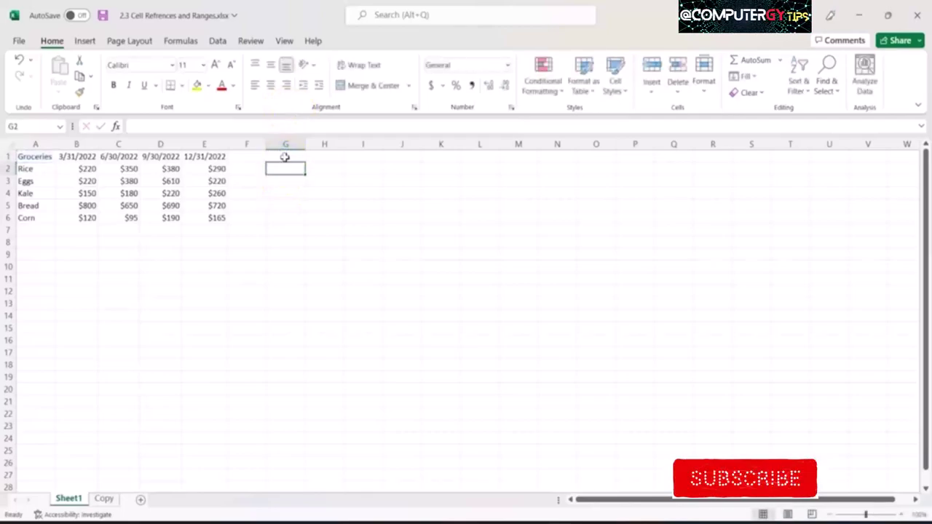
Step: Type =A1 directly into G1 so it displays Groceries
{"action": "left_click", "coordinate": [284, 157]}
{"action": "type", "text": "="}
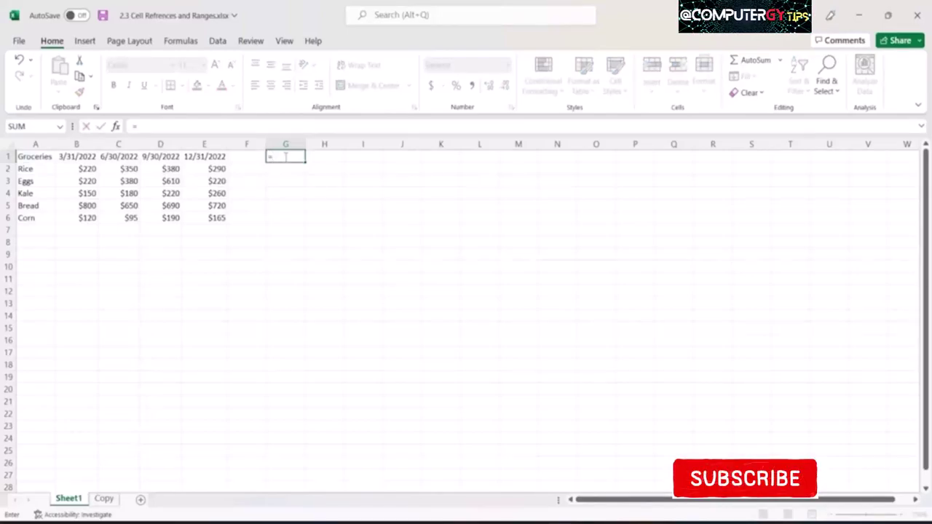
{"action": "type", "text": "A1"}
{"action": "key", "text": "Return"}
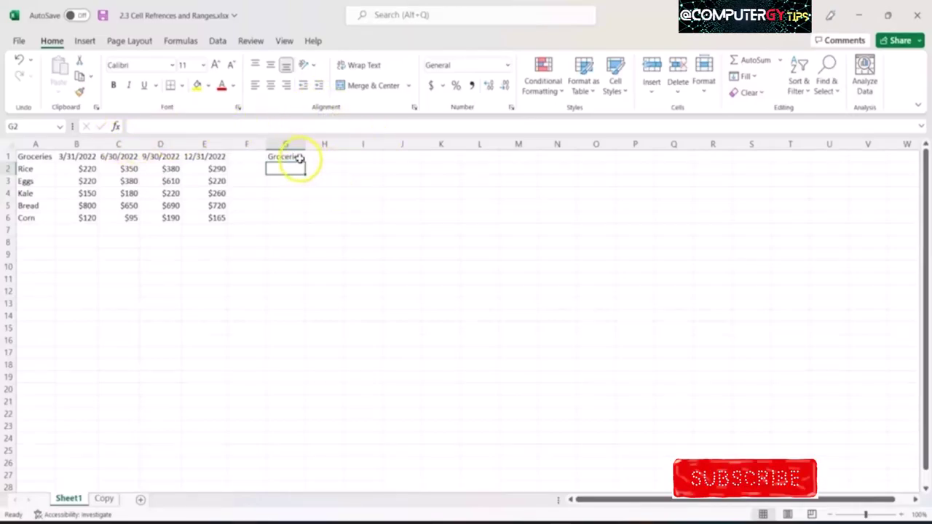
{"action": "left_click", "coordinate": [299, 158]}
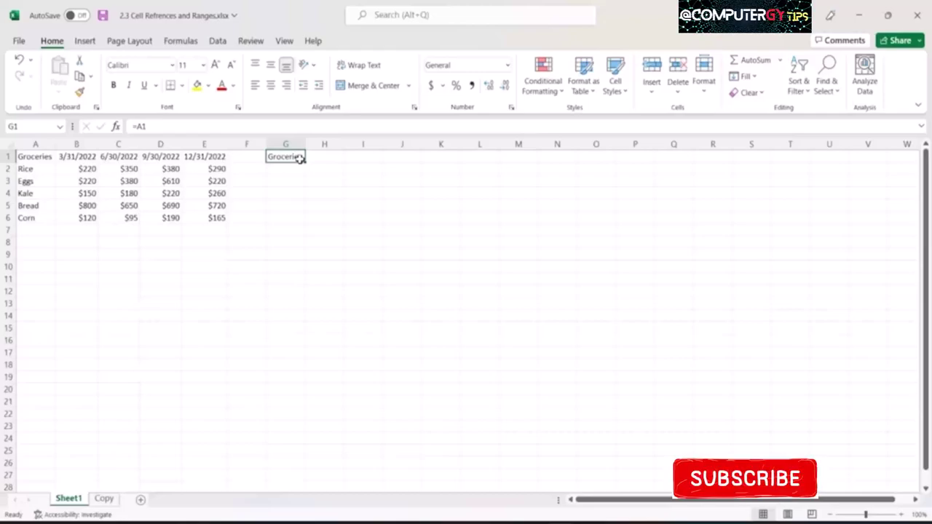
{"action": "left_click", "coordinate": [292, 151]}
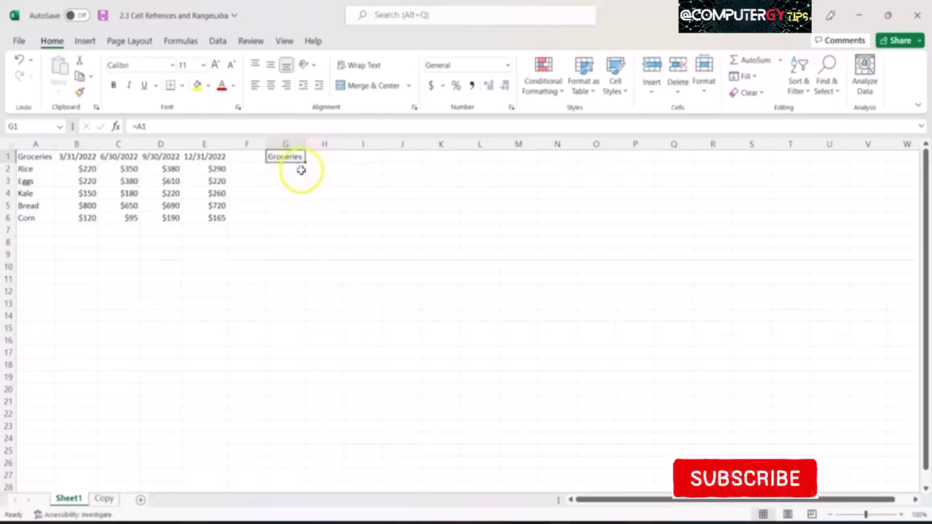
Step: Fill G1's formula down to G6 and check that G2 references A2
{"action": "left_click_drag", "start_coordinate": [304, 161], "coordinate": [302, 219]}
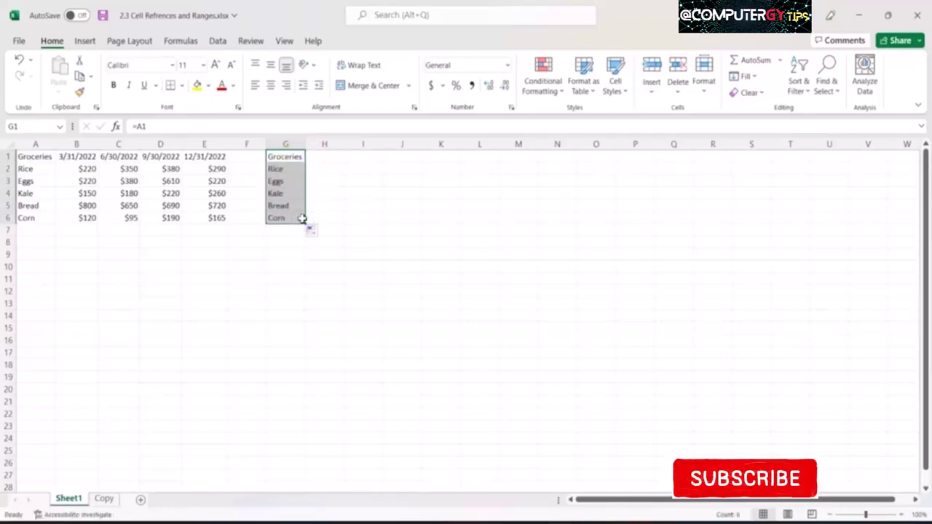
{"action": "left_click", "coordinate": [293, 169]}
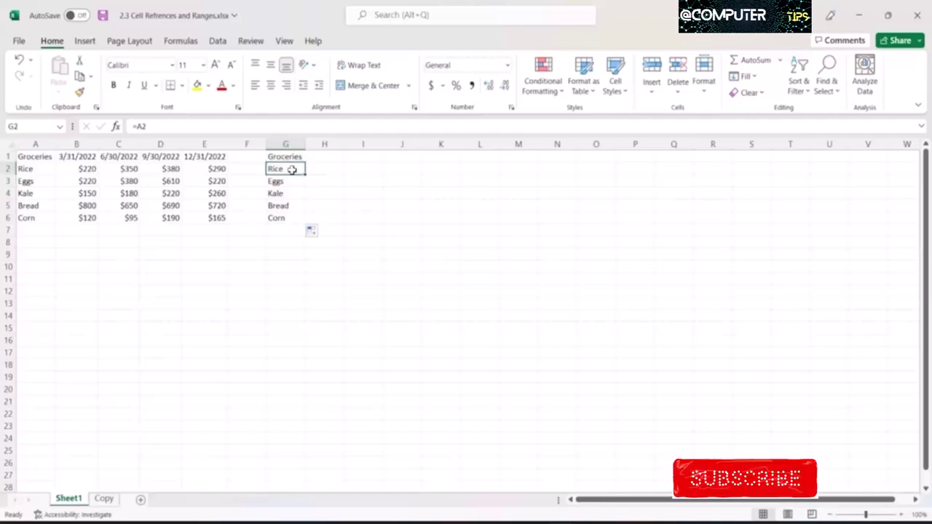
{"action": "double_click", "coordinate": [291, 169]}
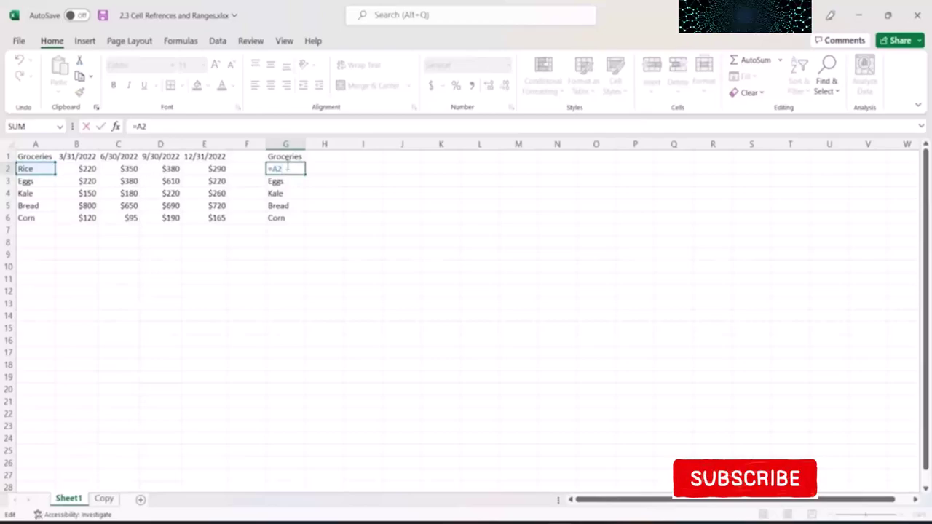
{"action": "left_click", "coordinate": [292, 170]}
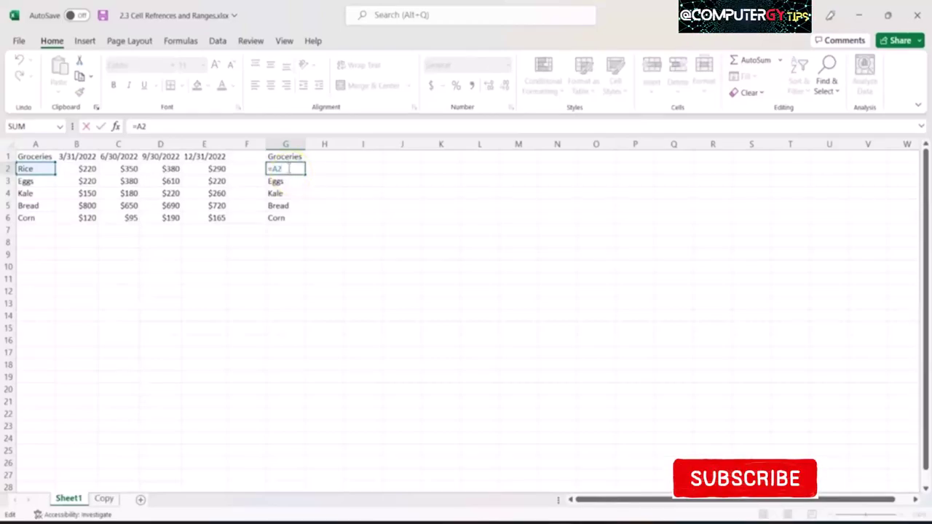
{"action": "left_click_drag", "start_coordinate": [282, 164], "coordinate": [314, 192]}
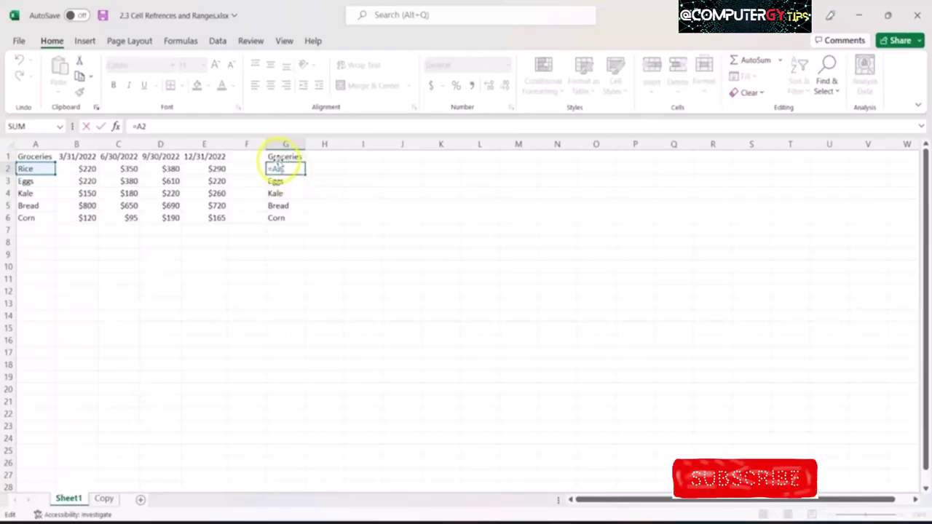
{"action": "left_click", "coordinate": [316, 188]}
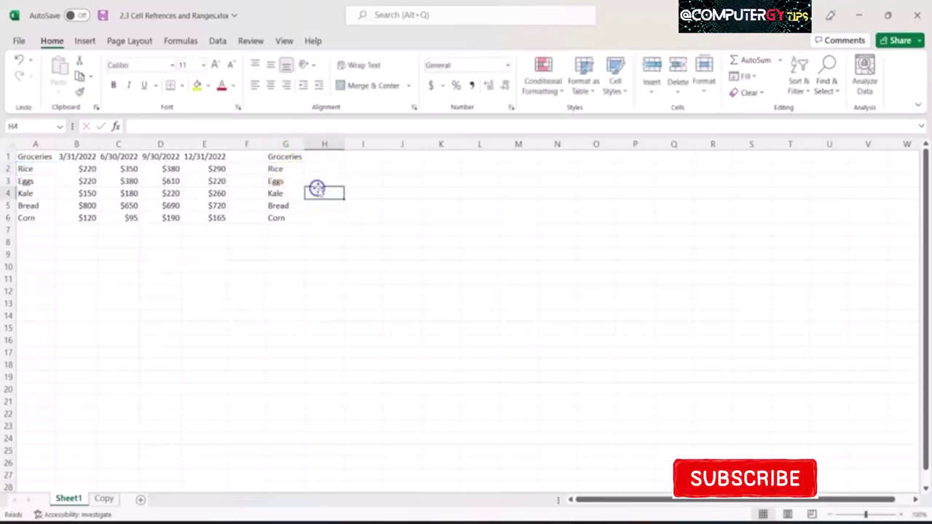
Step: Fill G1:G6 across to column K, then select the header row H1:K1
{"action": "left_click", "coordinate": [292, 158]}
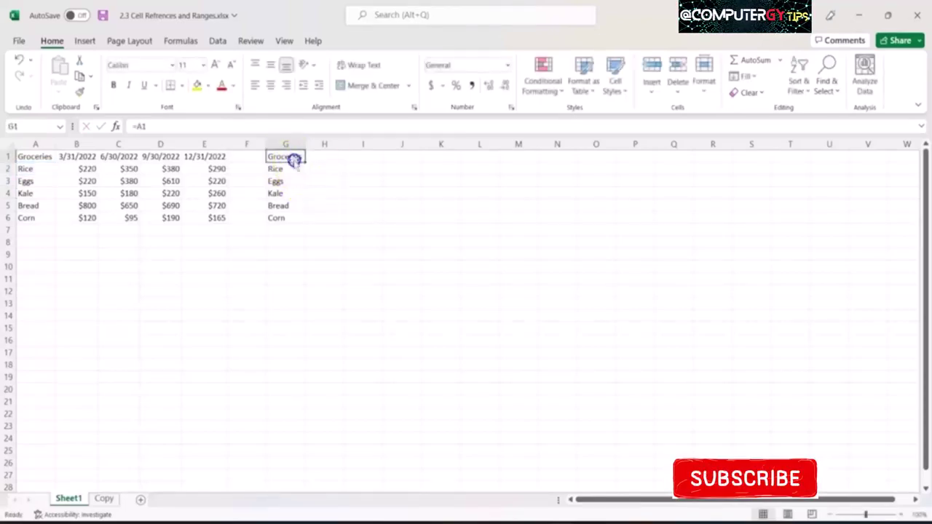
{"action": "left_click", "coordinate": [299, 217], "text": "shift"}
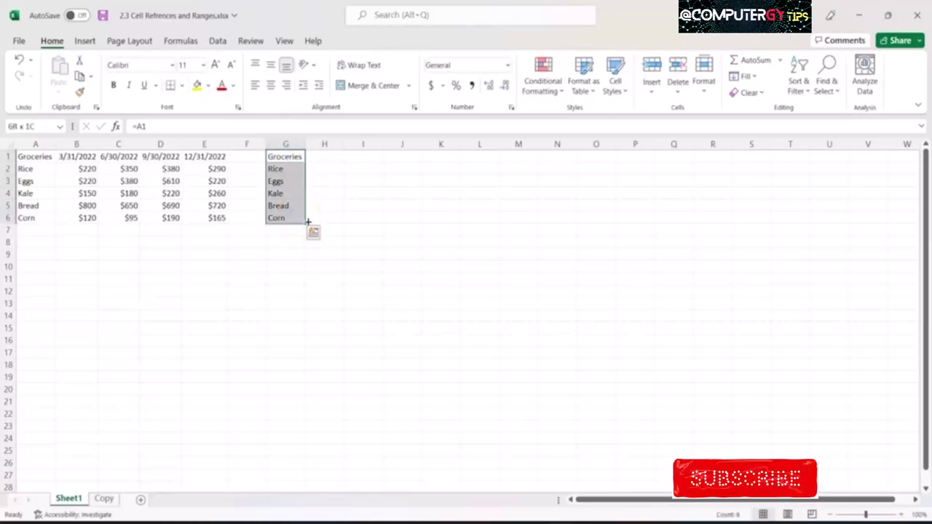
{"action": "left_click_drag", "start_coordinate": [306, 222], "coordinate": [449, 219]}
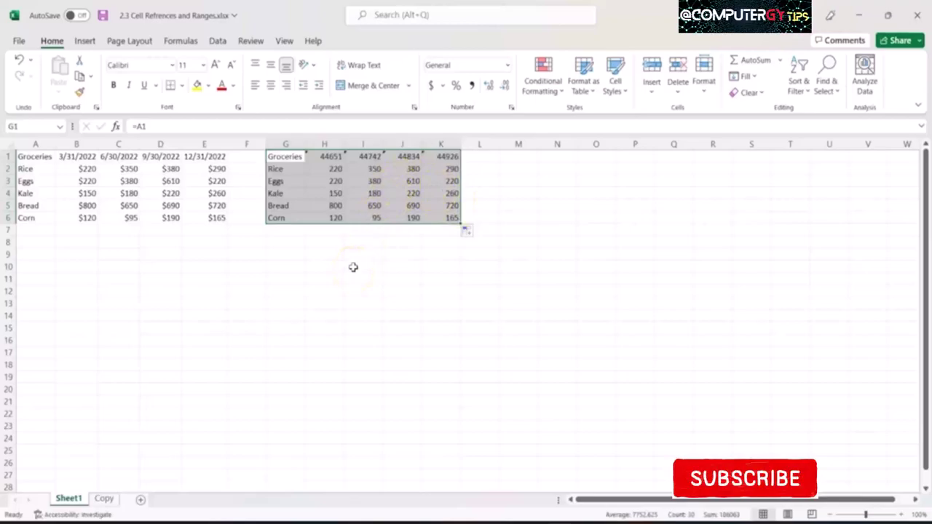
{"action": "left_click", "coordinate": [339, 159]}
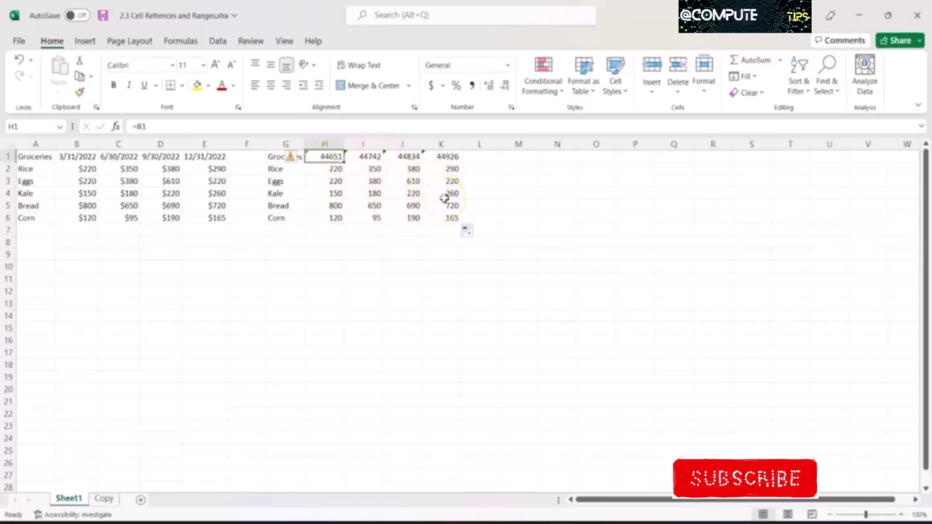
{"action": "key", "text": "ctrl+shift+Right"}
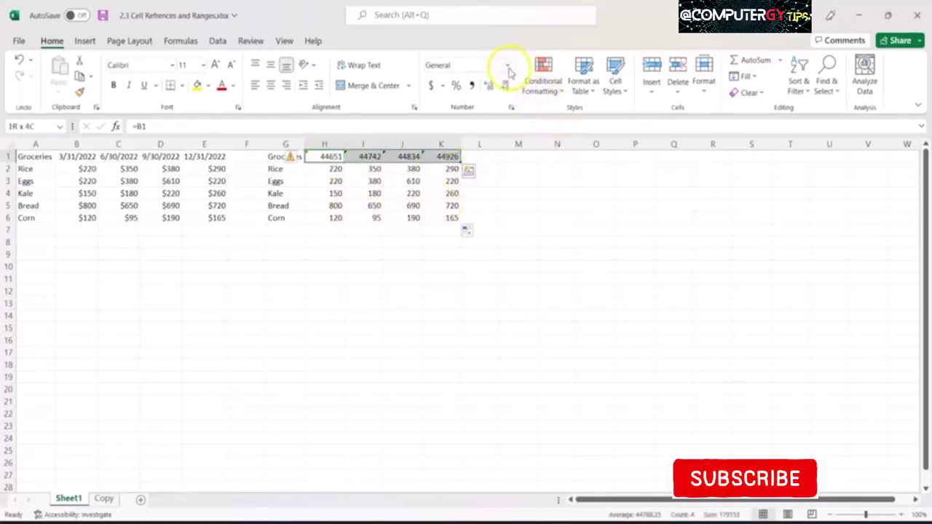
Step: Format H1:K1 as Short Date and H2:K6 as currency with no decimals
{"action": "left_click", "coordinate": [507, 65]}
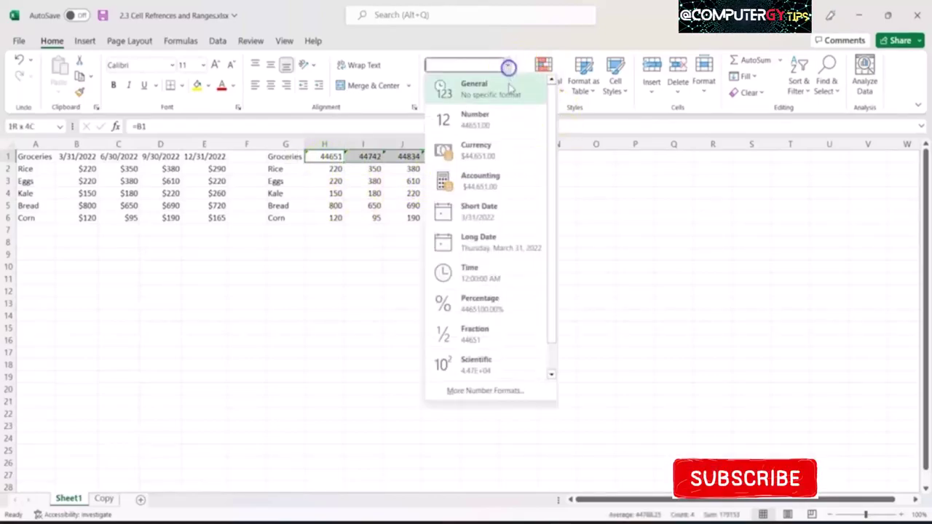
{"action": "left_click", "coordinate": [515, 211]}
{"action": "left_click", "coordinate": [333, 170]}
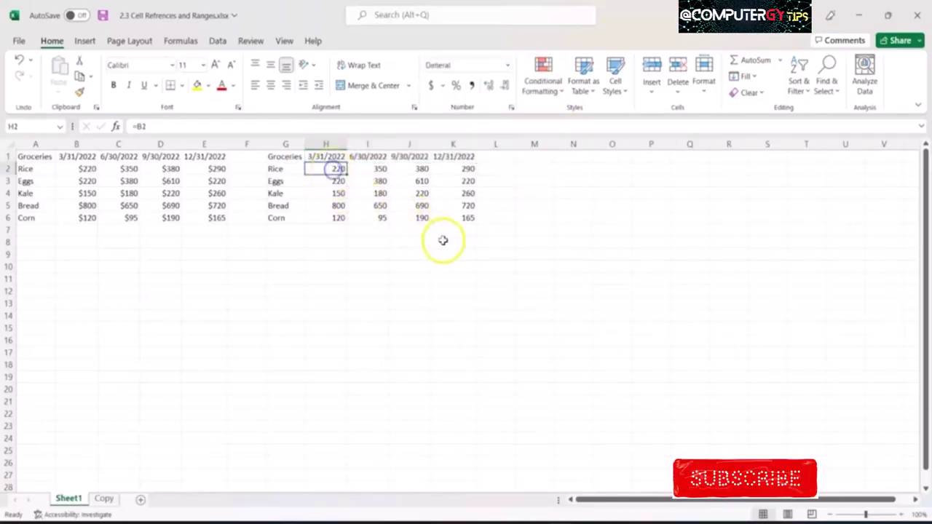
{"action": "left_click", "coordinate": [465, 218], "text": "shift"}
{"action": "left_click", "coordinate": [507, 65]}
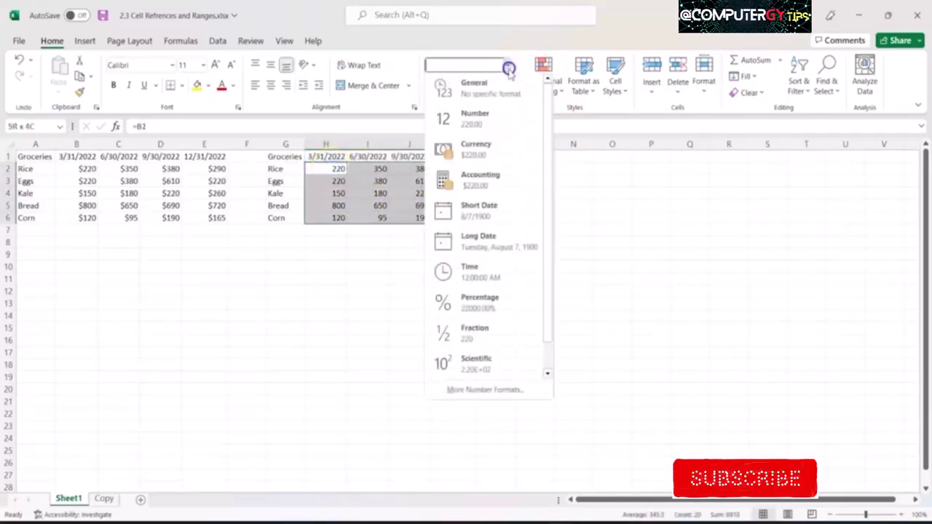
{"action": "left_click", "coordinate": [487, 155]}
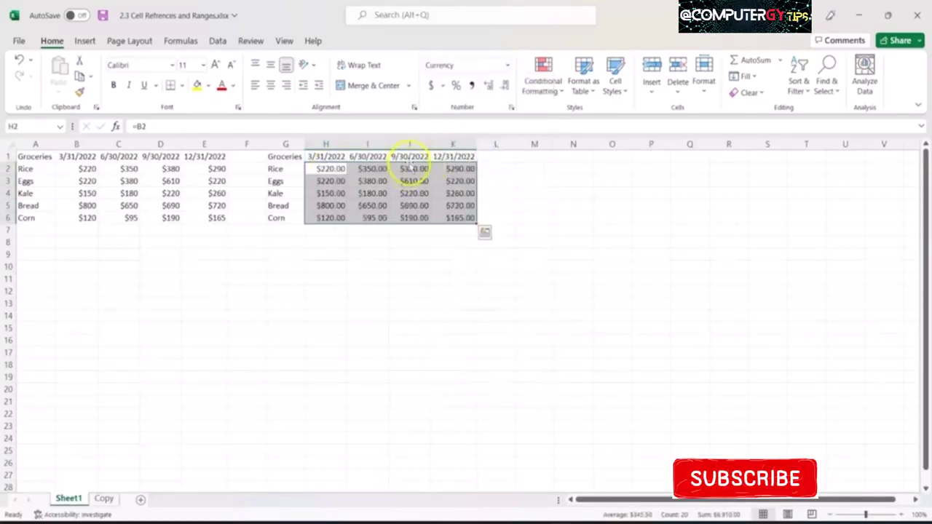
{"action": "left_click", "coordinate": [503, 89]}
{"action": "left_click", "coordinate": [503, 89]}
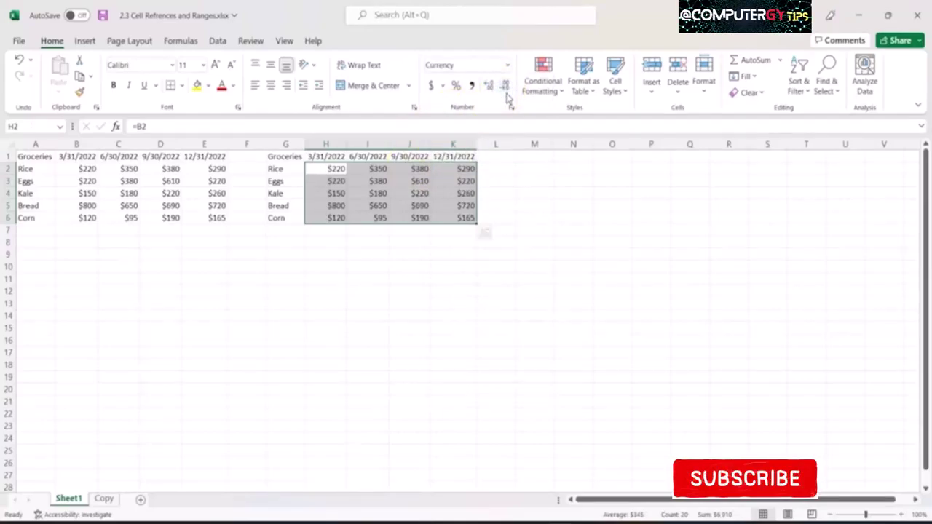
{"action": "left_click", "coordinate": [504, 14]}
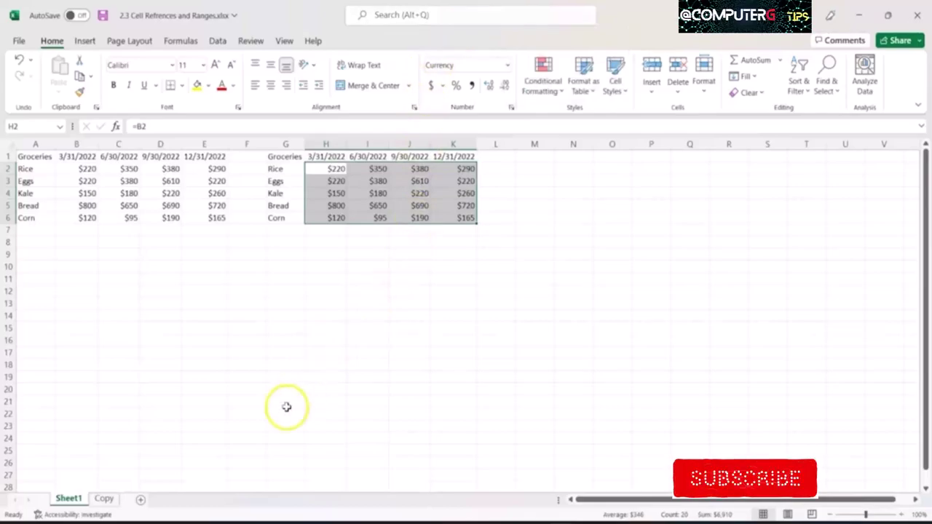
Step: On the Copy sheet, set A1 to =Sheet1!A1 and fill it through A1:E6
{"action": "left_click", "coordinate": [115, 505]}
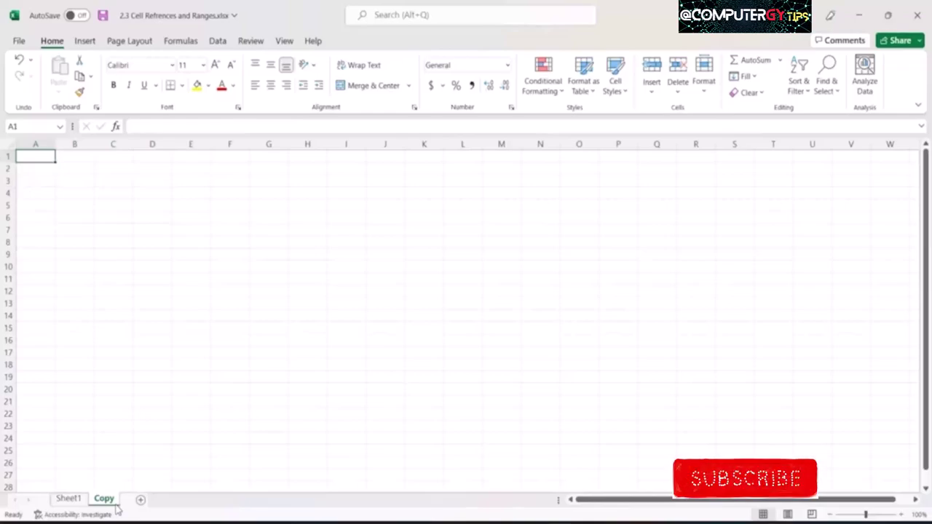
{"action": "type", "text": "="}
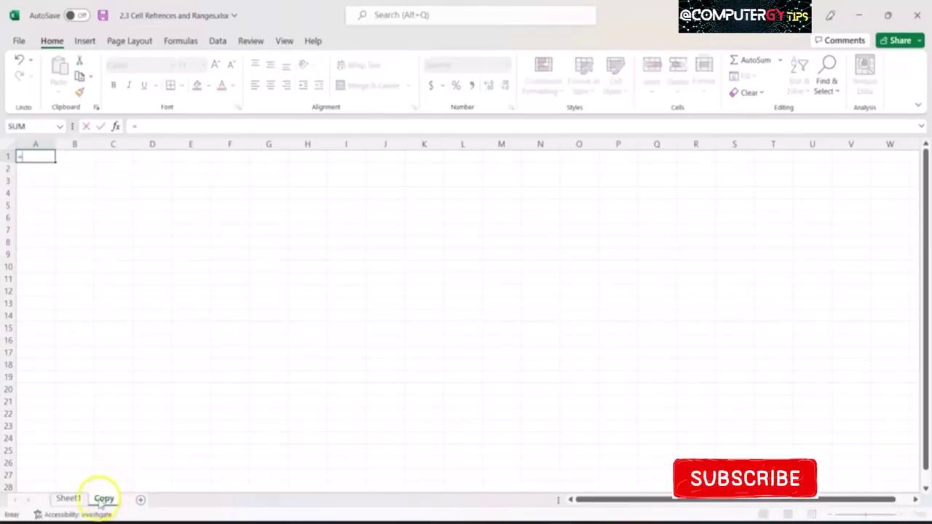
{"action": "left_click", "coordinate": [68, 499]}
{"action": "left_click", "coordinate": [42, 155]}
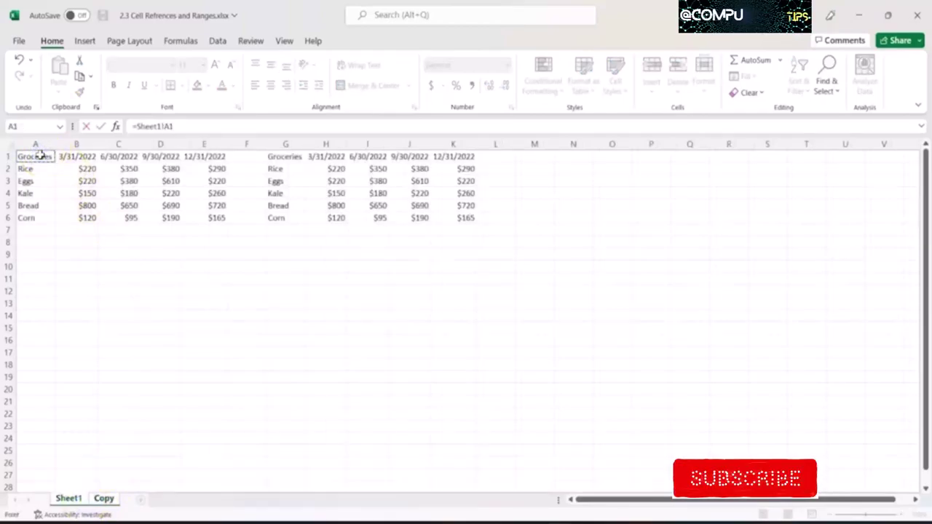
{"action": "key", "text": "Return"}
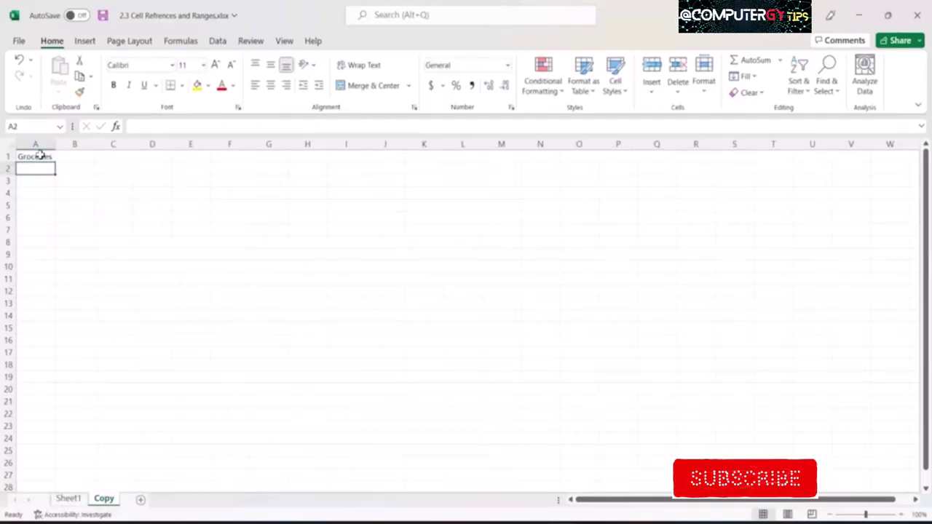
{"action": "left_click", "coordinate": [40, 154]}
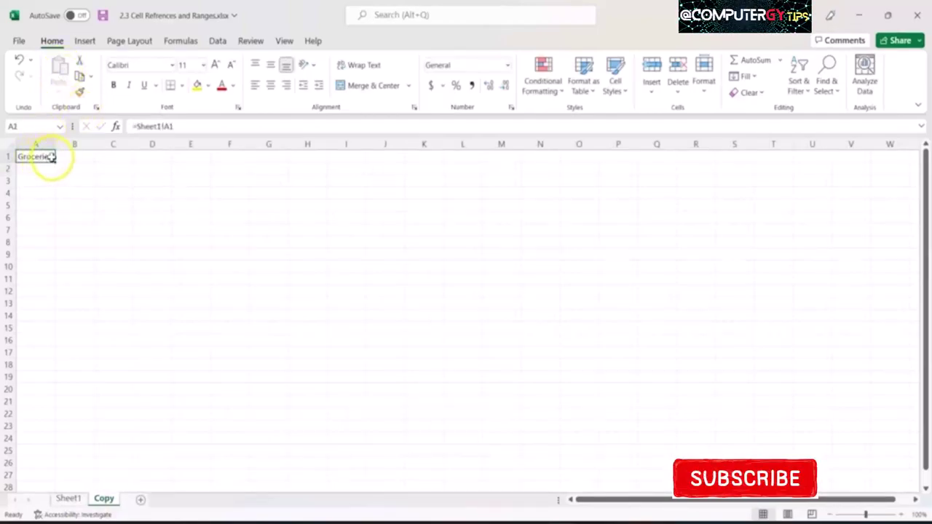
{"action": "mouse_move", "coordinate": [54, 167]}
{"action": "left_mouse_down"}
{"action": "mouse_move", "coordinate": [54, 222]}
{"action": "mouse_move", "coordinate": [205, 229]}
{"action": "left_mouse_up"}
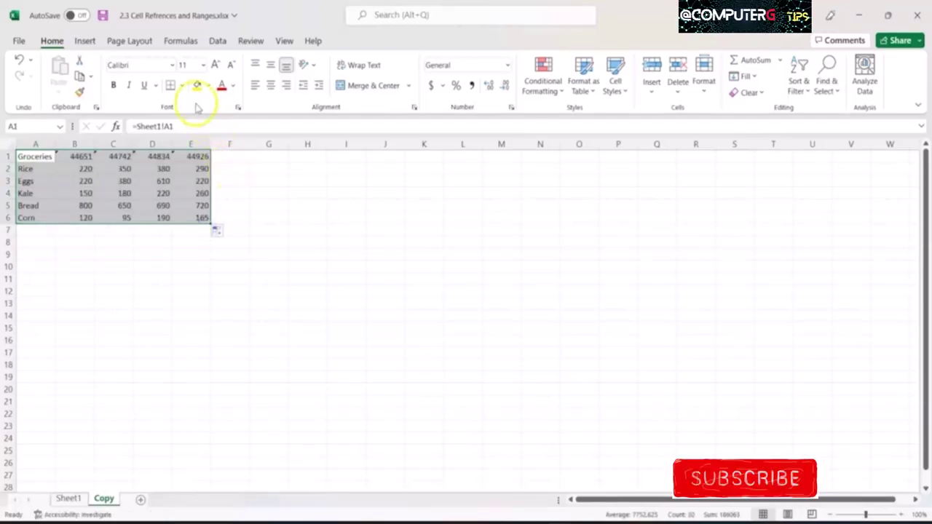
Step: Return to Sheet1 of 2.4 Formulas and Functions.xlsx and select the price range H2:K6
{"action": "left_click", "coordinate": [274, 92]}
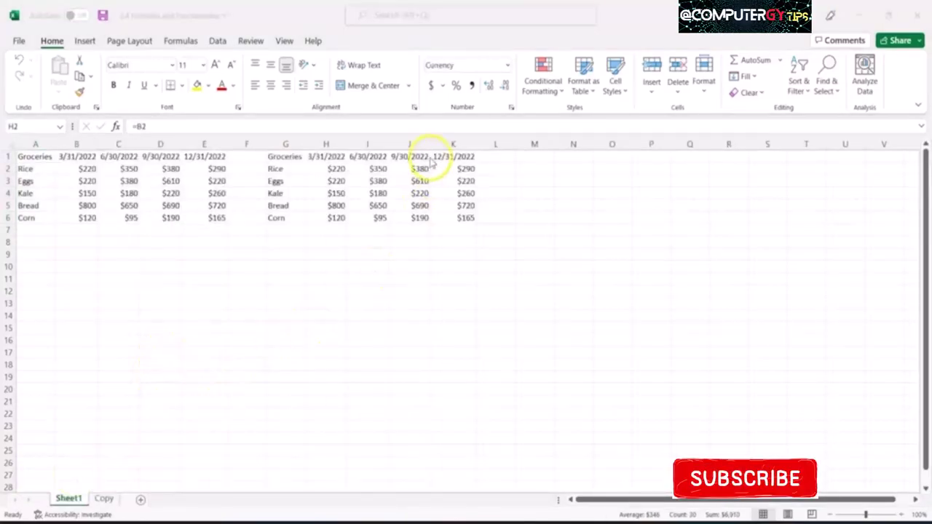
{"action": "key", "text": "ctrl+shift+End"}
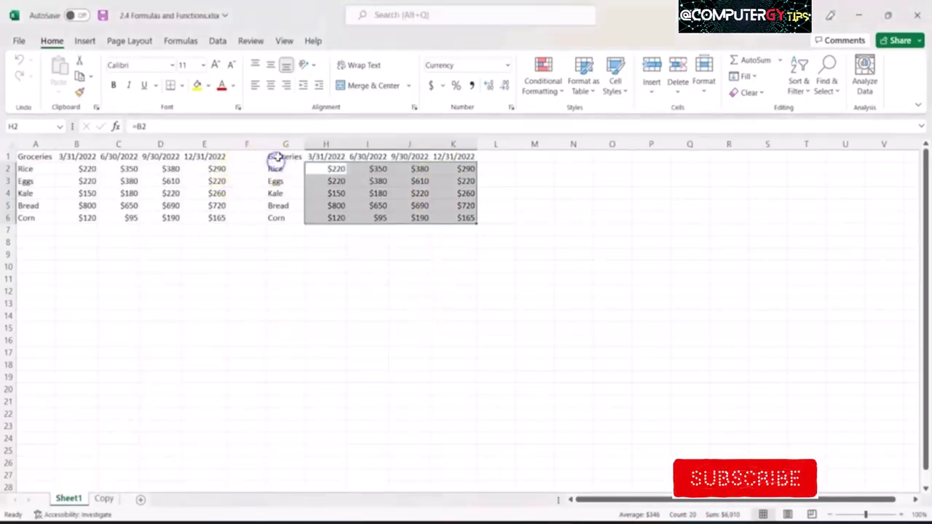
Step: Clear the mirrored table G1:K6
{"action": "left_click", "coordinate": [276, 157]}
{"action": "key", "text": "ctrl+shift+End"}
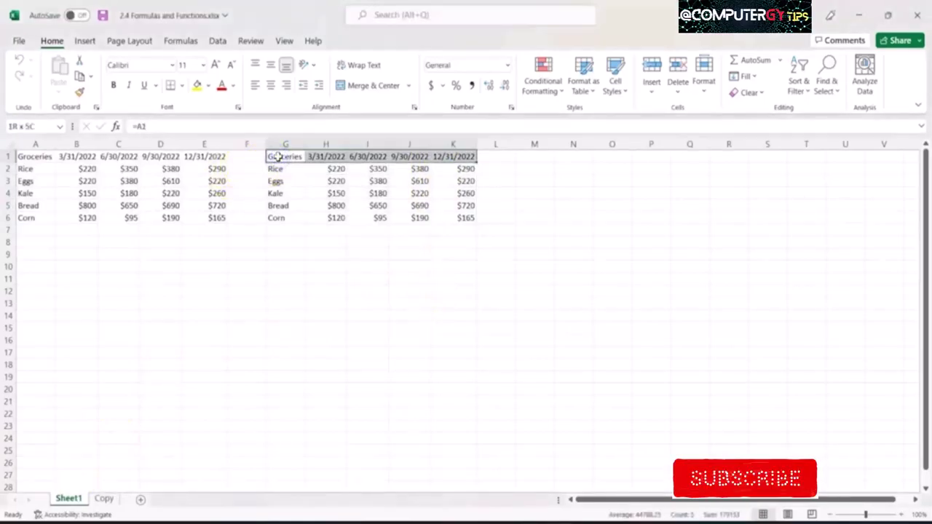
{"action": "key", "text": "Delete"}
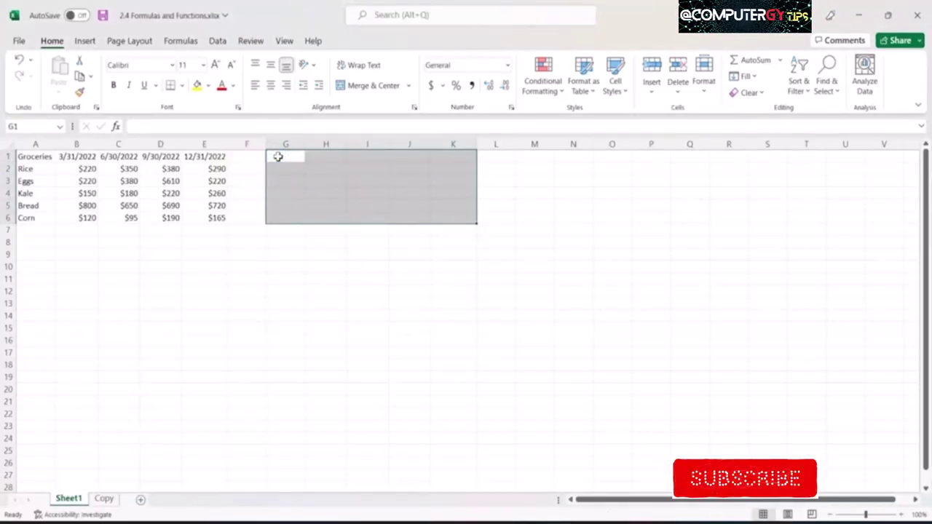
Step: Permanently delete the Copy sheet
{"action": "right_click", "coordinate": [104, 498]}
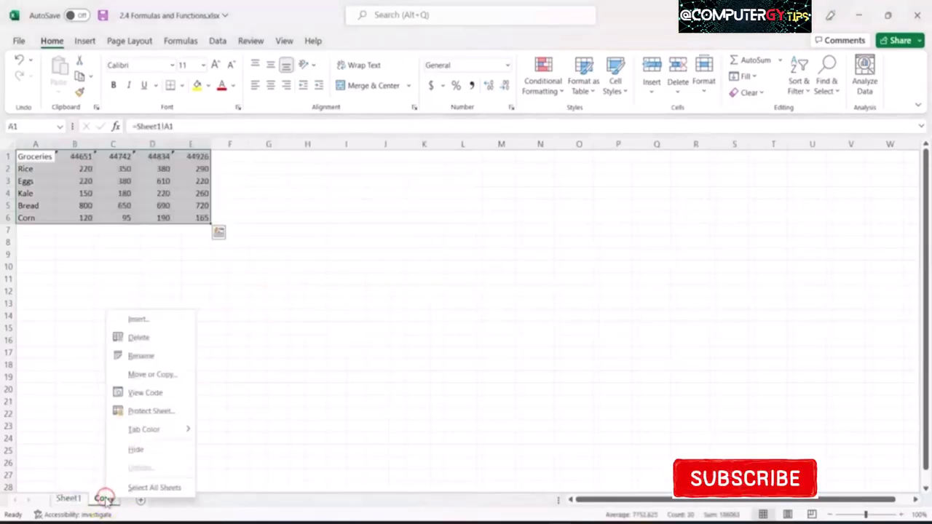
{"action": "left_click", "coordinate": [139, 337]}
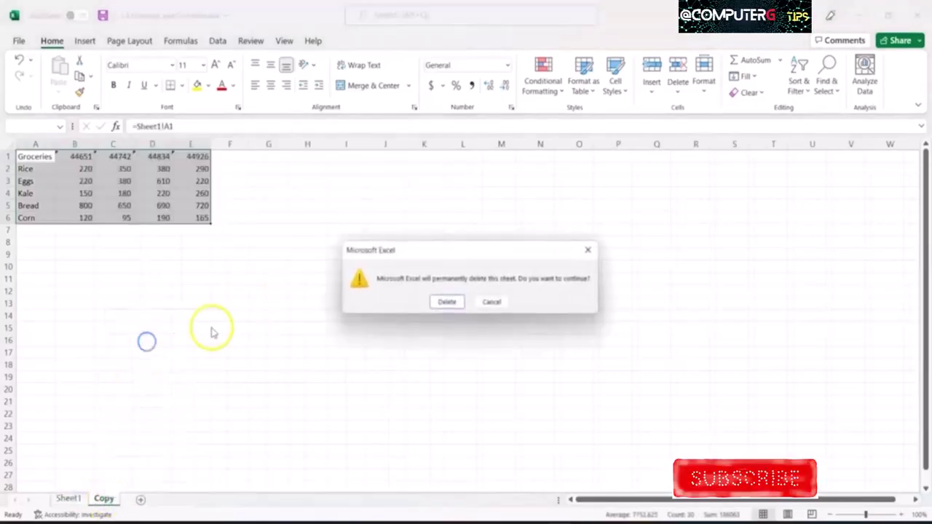
{"action": "left_click", "coordinate": [445, 302]}
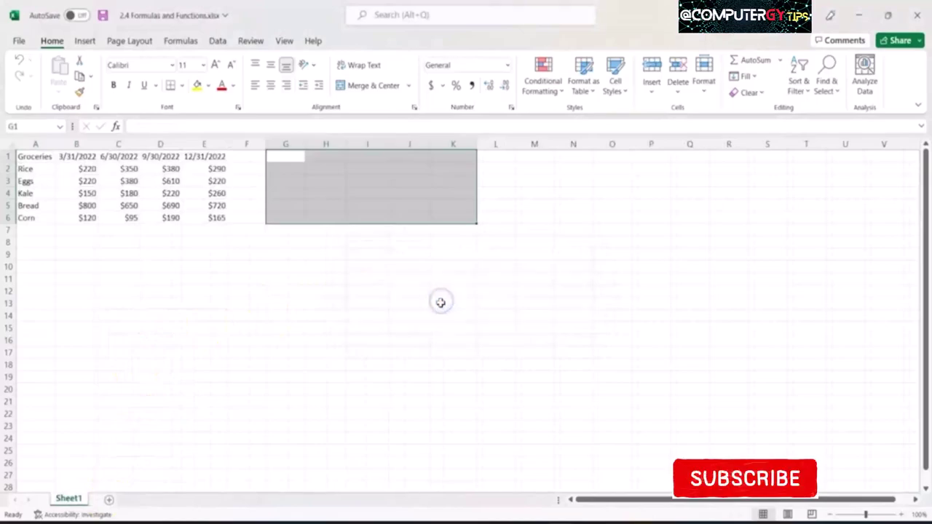
{"action": "left_click", "coordinate": [277, 228]}
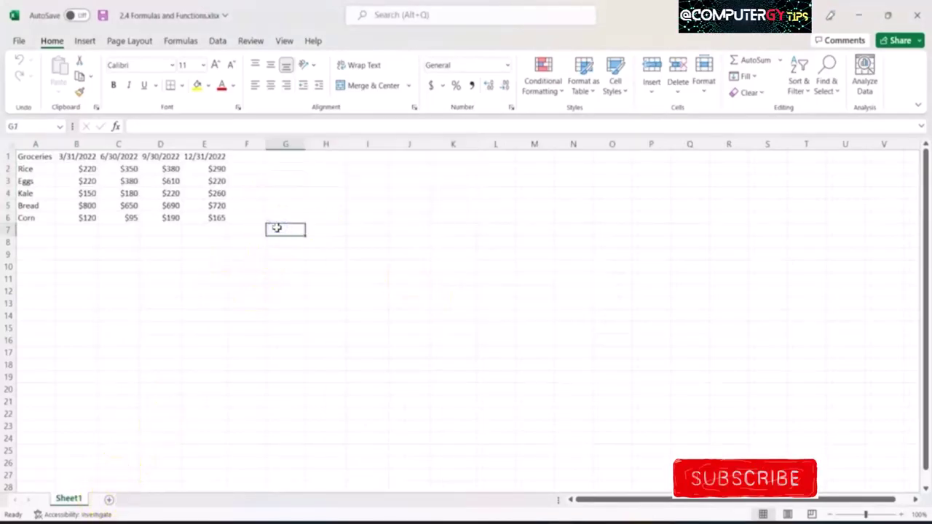
Step: Add the header Total Sales in F1
{"action": "key", "text": "Left"}
{"action": "key", "text": "Up"}
{"action": "key", "text": "ctrl+Up"}
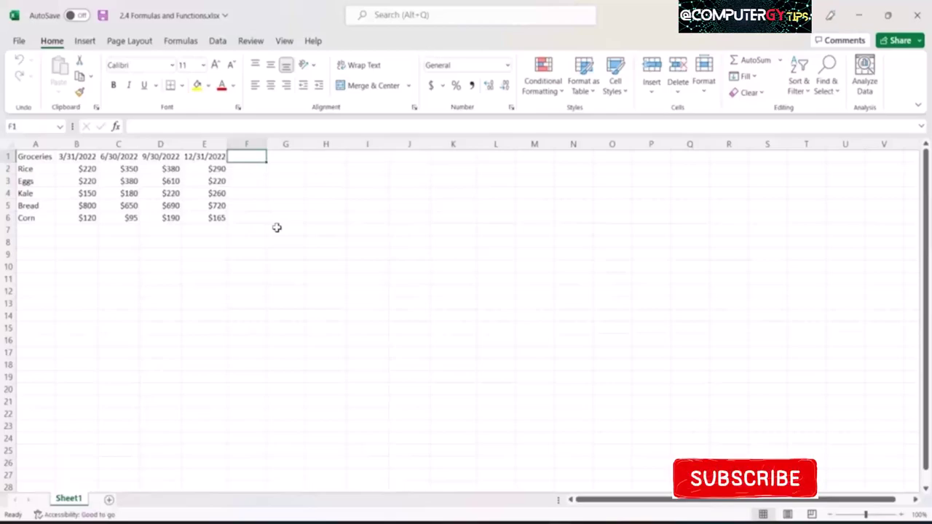
{"action": "type", "text": "Total"}
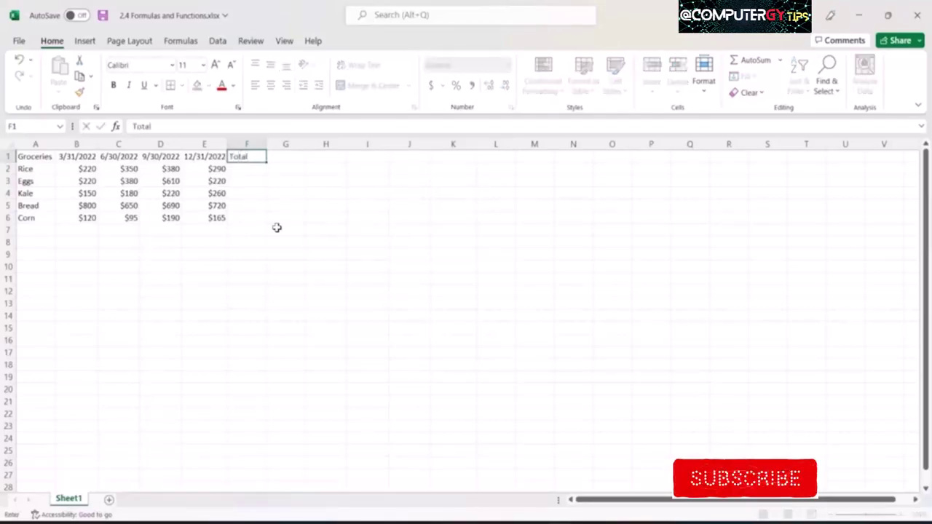
{"action": "type", "text": " Sales"}
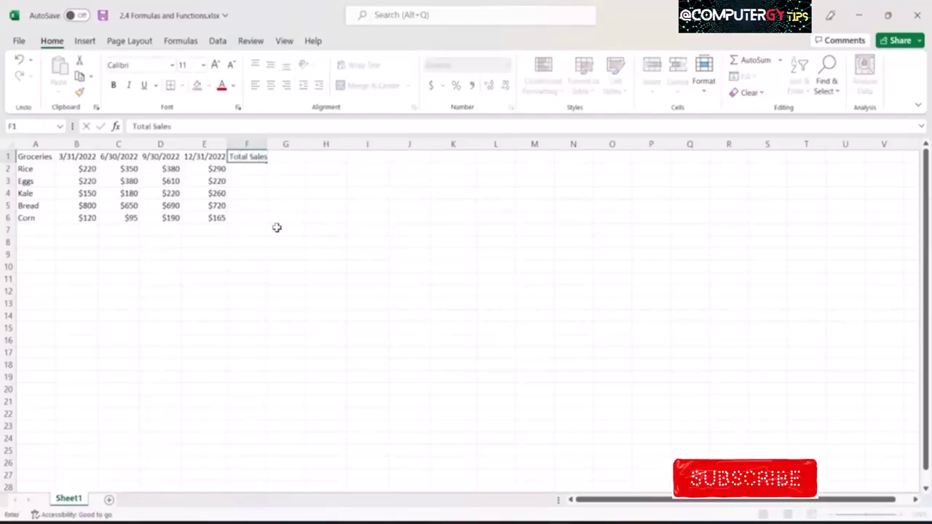
{"action": "key", "text": "Return"}
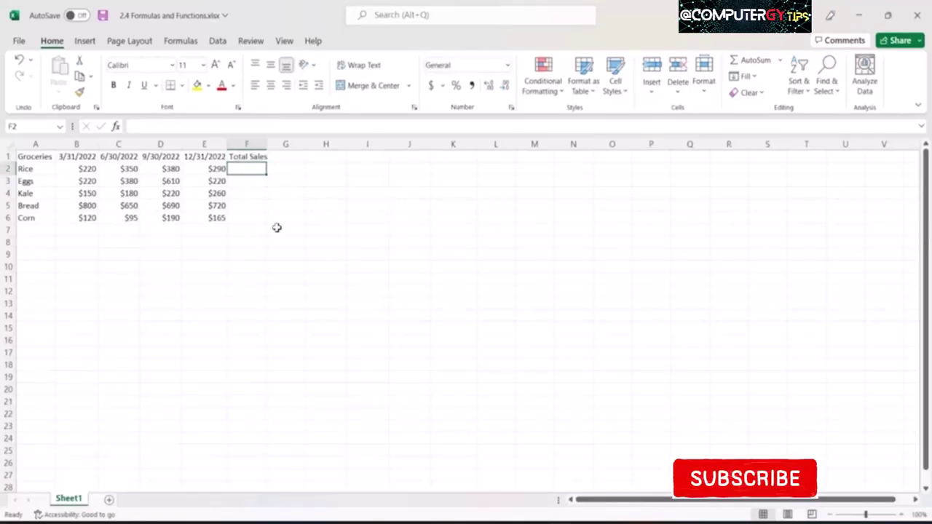
Step: Enter =B2+C2+D2+E2 in F2 to total Rice's sales, $1,240
{"action": "type", "text": "="}
{"action": "key", "text": "Left"}
{"action": "key", "text": "Left"}
{"action": "key", "text": "Left"}
{"action": "key", "text": "Left"}
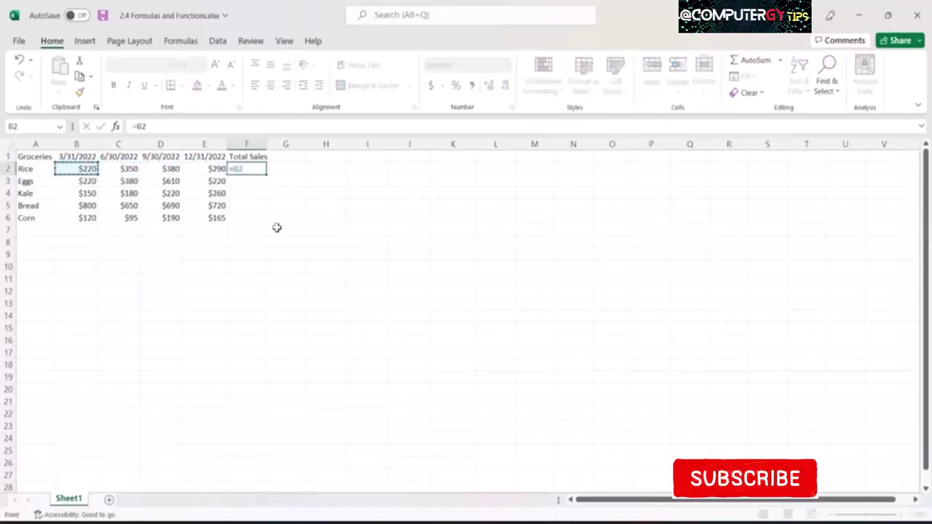
{"action": "type", "text": "+"}
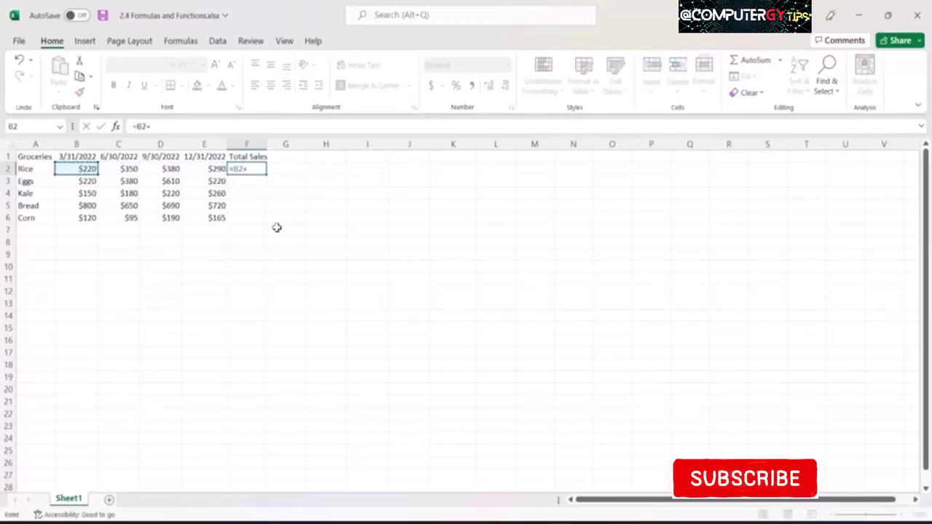
{"action": "key", "text": "Left"}
{"action": "key", "text": "Left"}
{"action": "key", "text": "Left"}
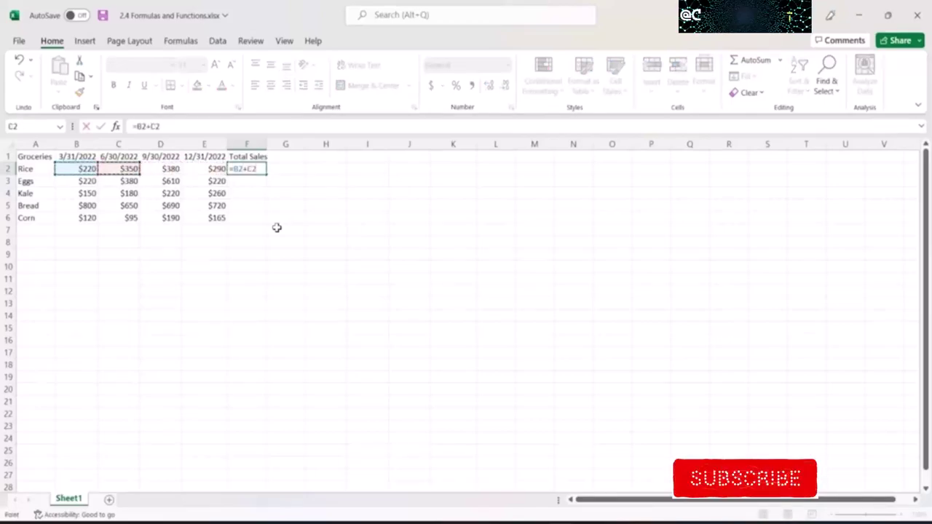
{"action": "type", "text": "+"}
{"action": "key", "text": "Left"}
{"action": "key", "text": "Left"}
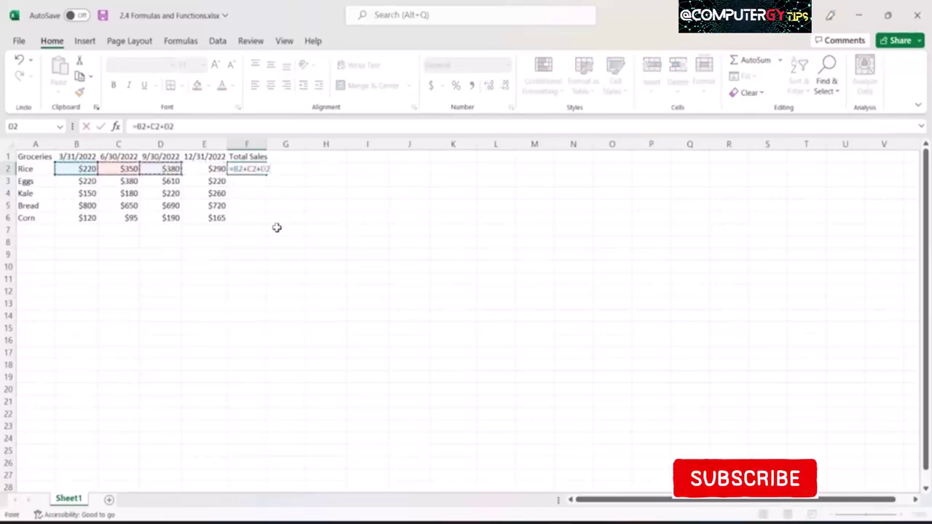
{"action": "type", "text": "+"}
{"action": "key", "text": "Left"}
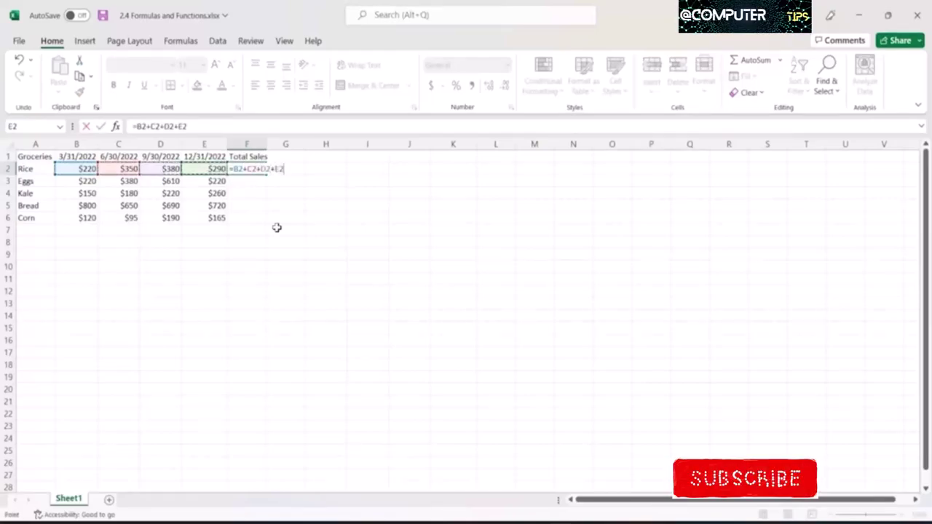
{"action": "key", "text": "Return"}
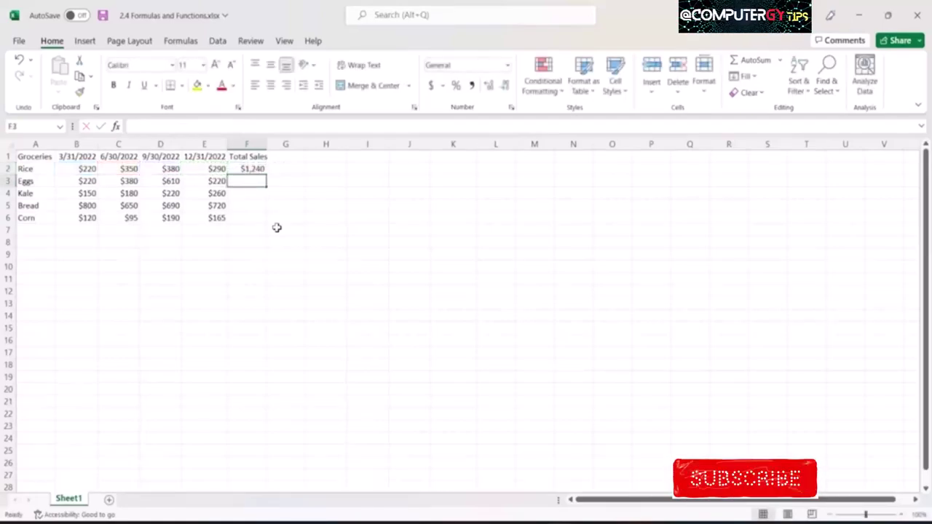
{"action": "key", "text": "Up"}
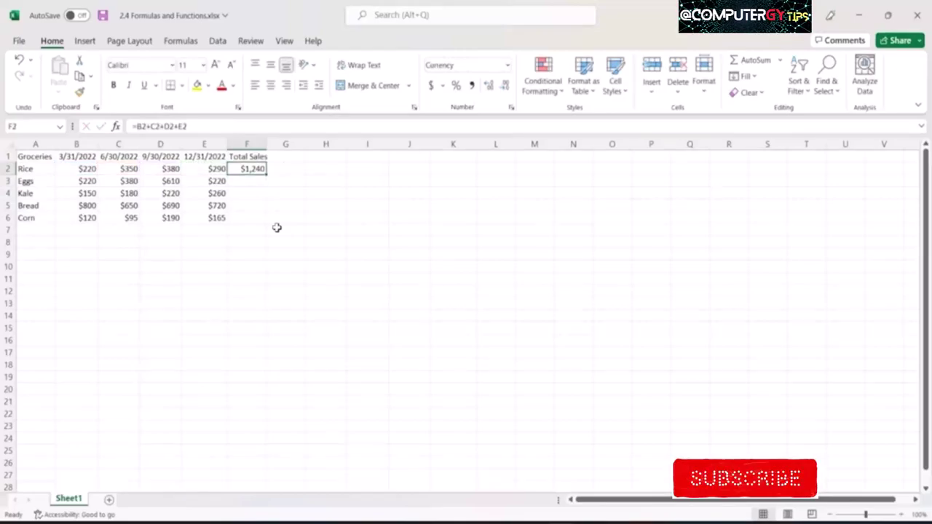
{"action": "key", "text": "Right"}
{"action": "key", "text": "Right"}
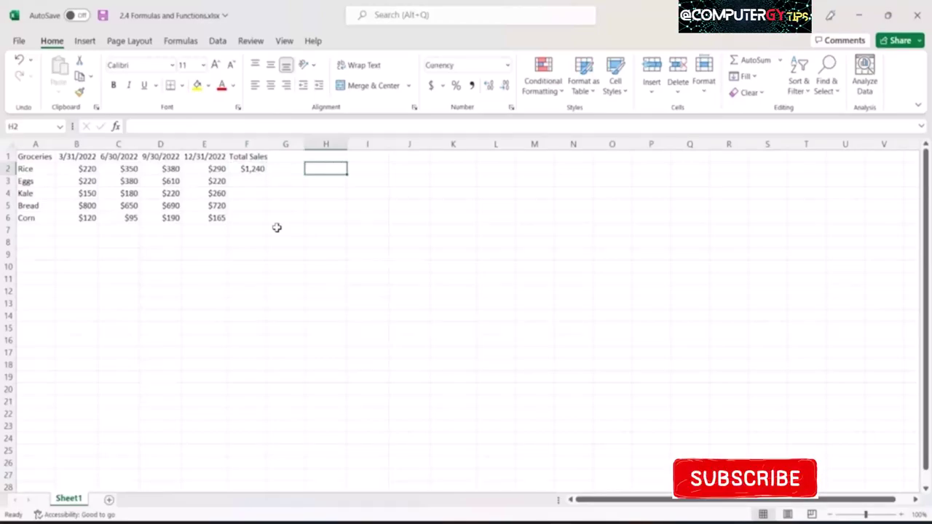
{"action": "key", "text": "Right"}
{"action": "type", "text": "su"}
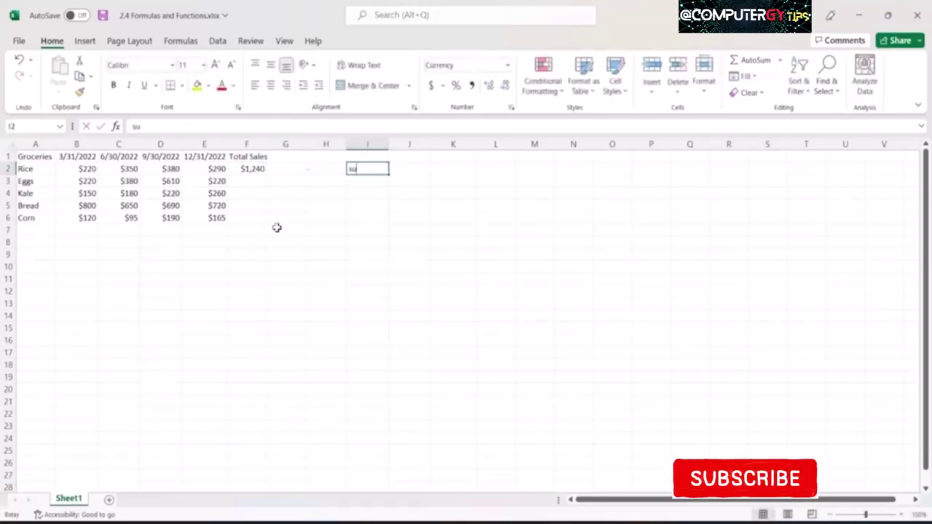
{"action": "type", "text": "btraction"}
{"action": "key", "text": "Return"}
{"action": "key", "text": "Left"}
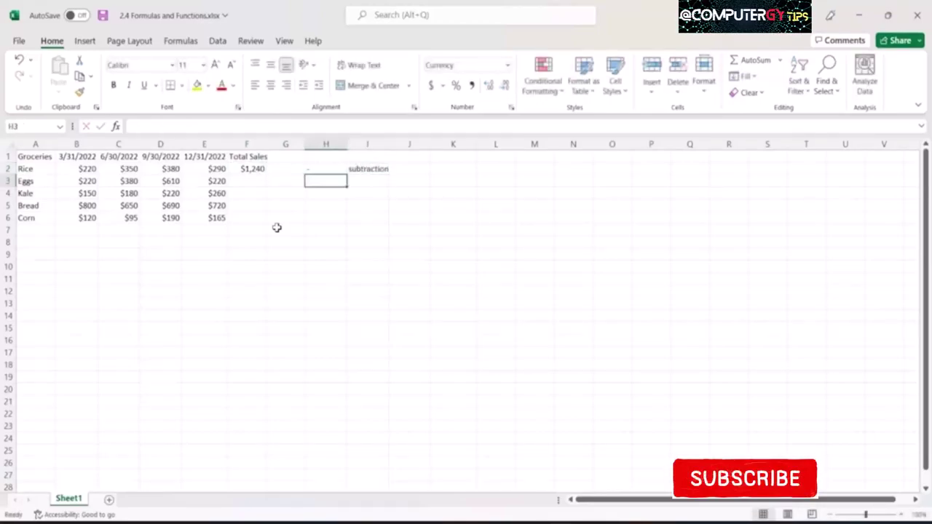
{"action": "type", "text": "="}
{"action": "key", "text": "Right"}
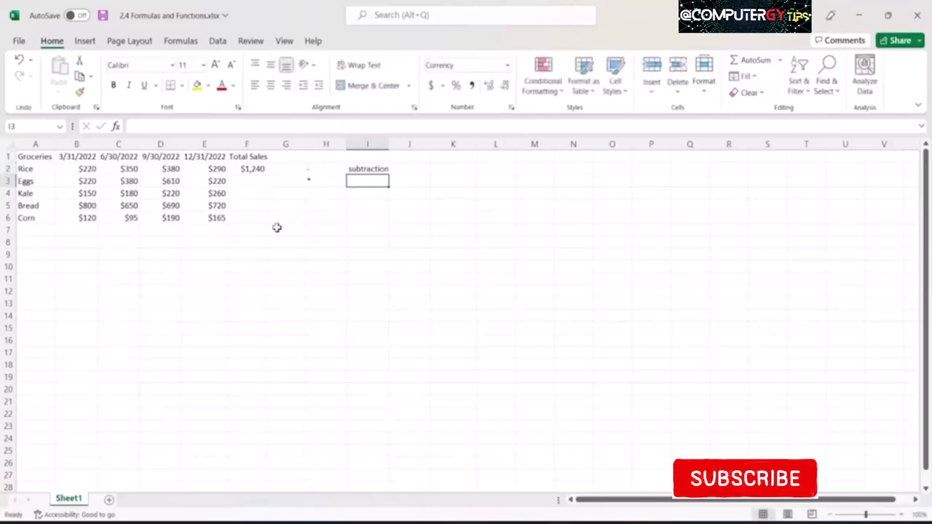
{"action": "type", "text": "multip"}
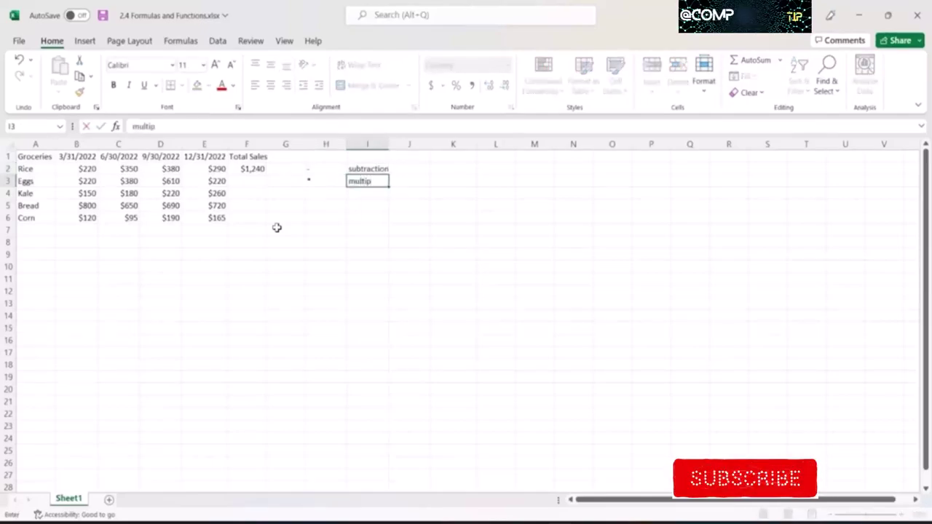
{"action": "type", "text": "lication"}
{"action": "key", "text": "Return"}
{"action": "key", "text": "Left"}
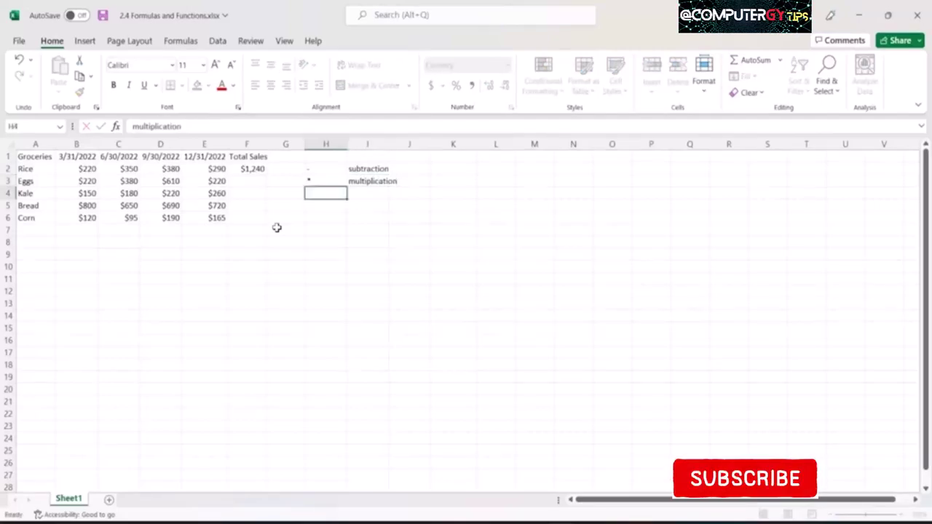
{"action": "type", "text": "/"}
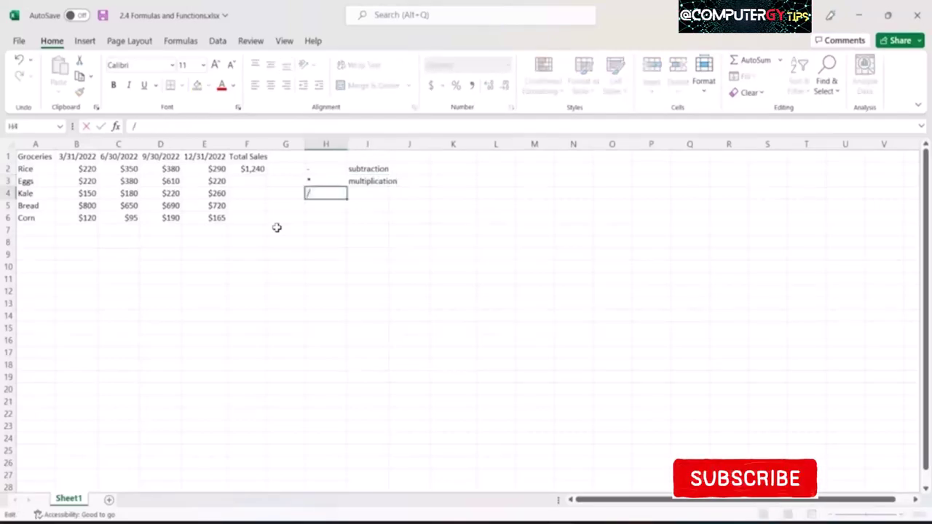
{"action": "key", "text": "Tab"}
{"action": "type", "text": "divis"}
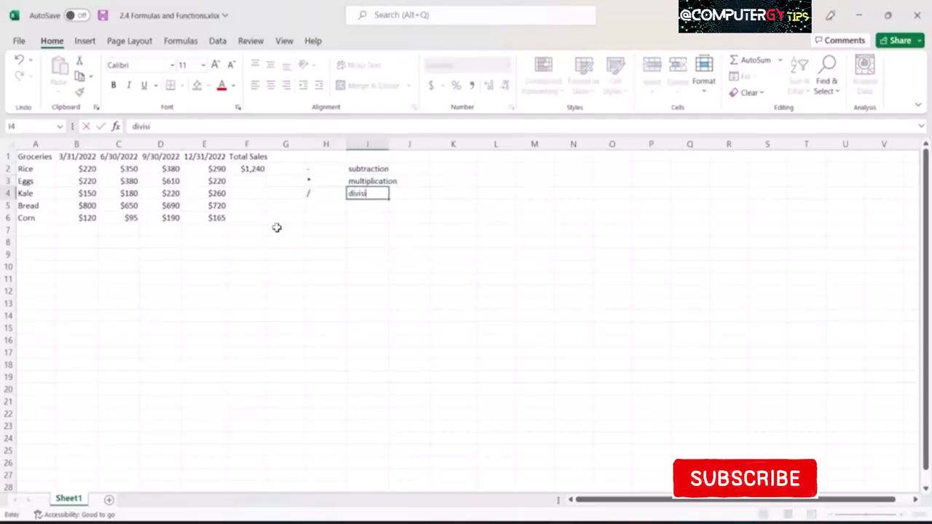
{"action": "type", "text": "ion"}
{"action": "key", "text": "Return"}
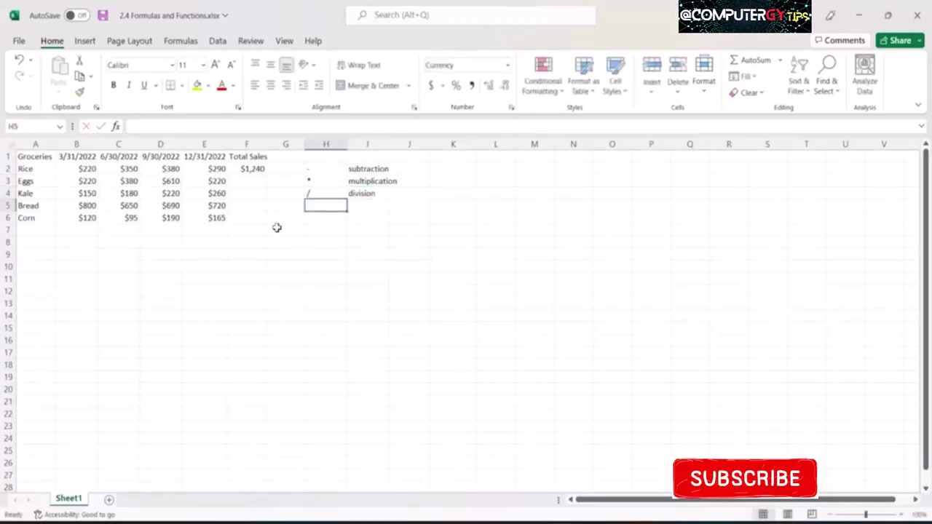
{"action": "key", "text": "Up"}
{"action": "key", "text": "shift+Up"}
{"action": "key", "text": "shift+Up"}
{"action": "key", "text": "shift+Right"}
{"action": "key", "text": "Delete"}
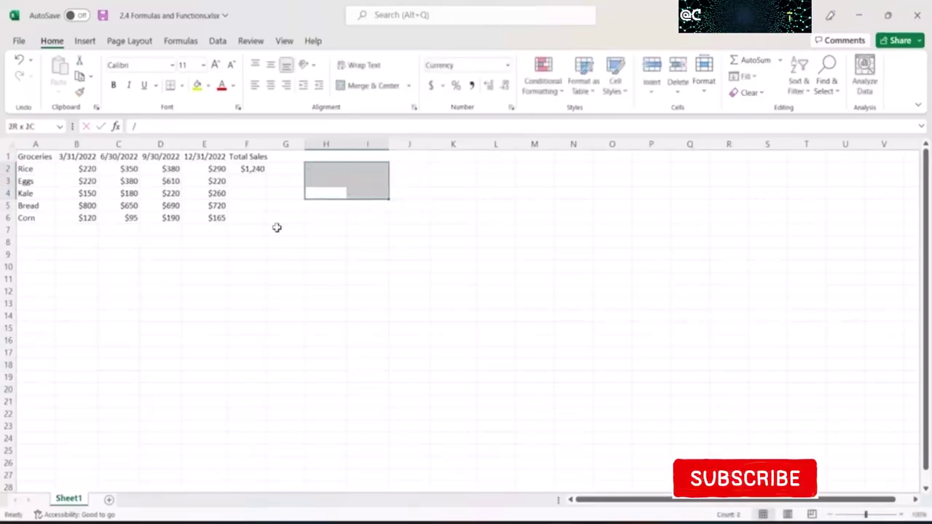
{"action": "key", "text": "Left"}
{"action": "key", "text": "Left"}
{"action": "key", "text": "Up"}
{"action": "key", "text": "Up"}
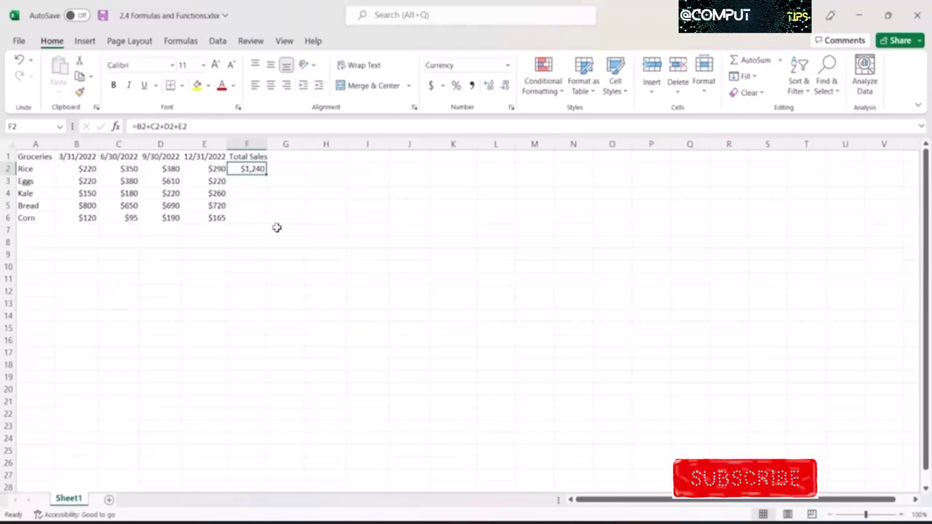
Step: Replace F2's formula with =SUM(B2:E2), still showing $1,240 for Rice
{"action": "type", "text": "="}
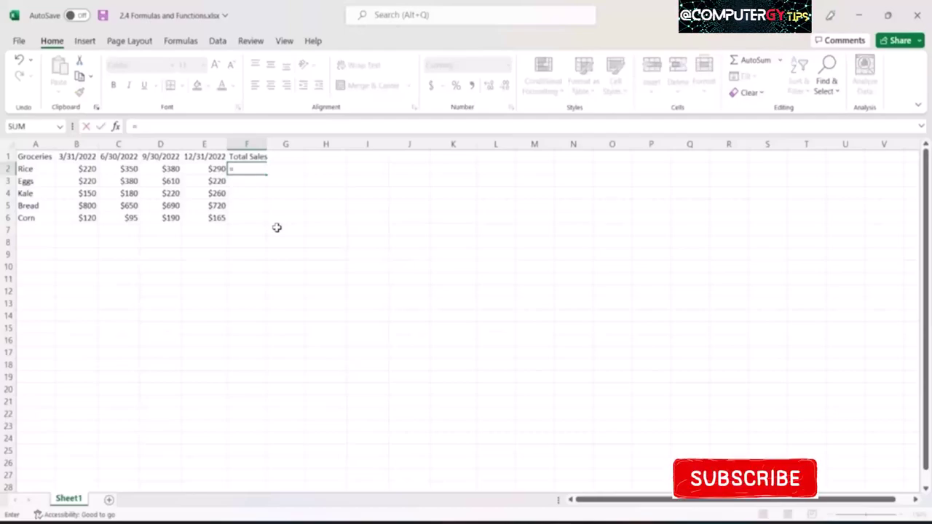
{"action": "type", "text": "s"}
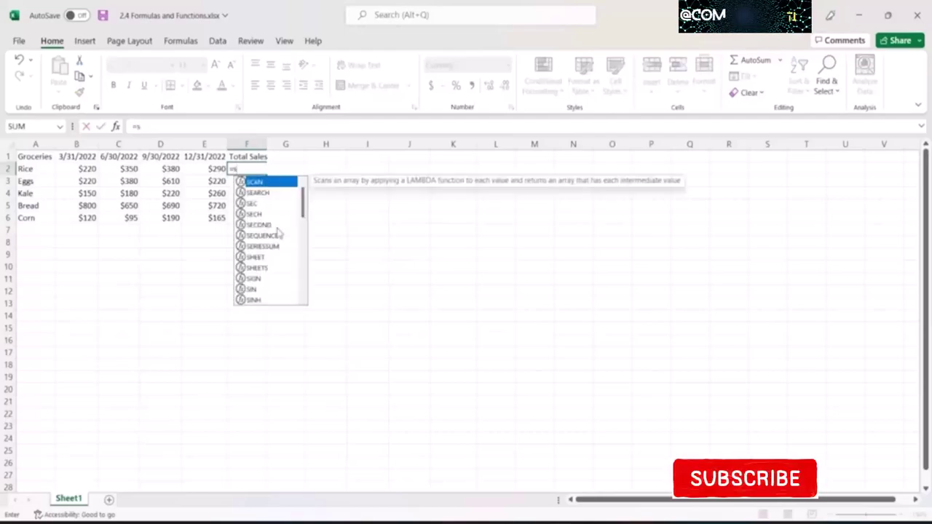
{"action": "type", "text": "um("}
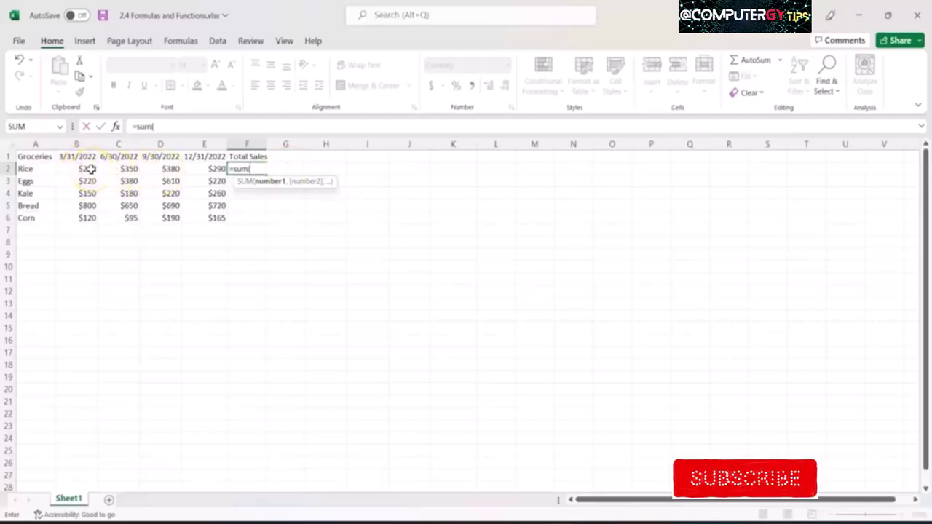
{"action": "key", "text": "Left"}
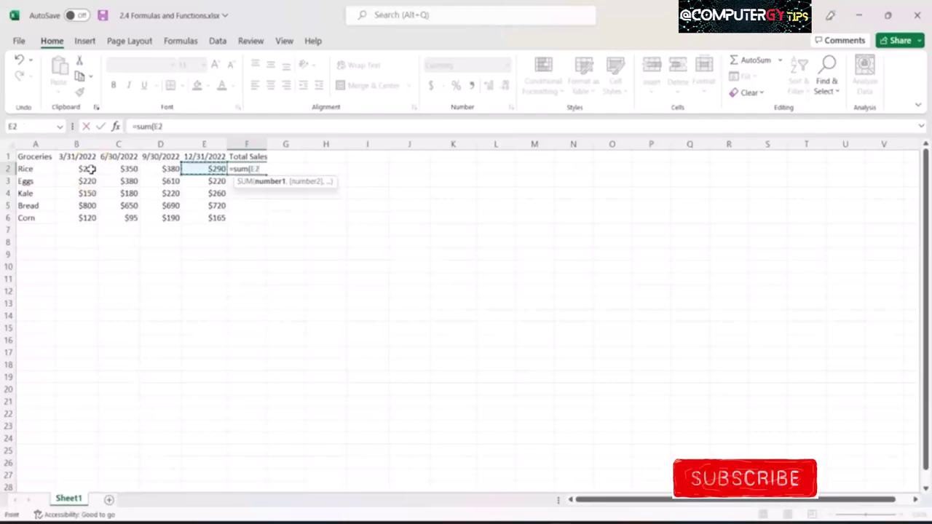
{"action": "key", "text": "shift+Left"}
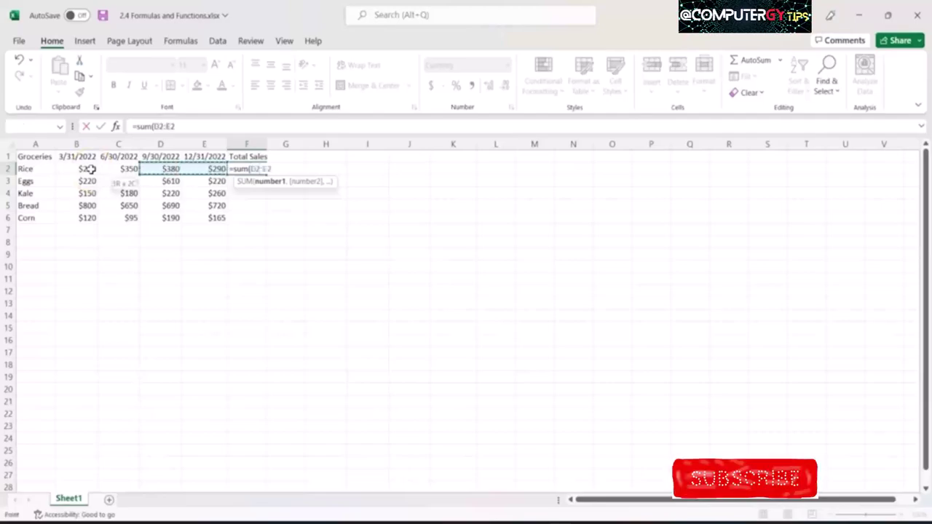
{"action": "key", "text": "shift+Left"}
{"action": "key", "text": "shift+Left"}
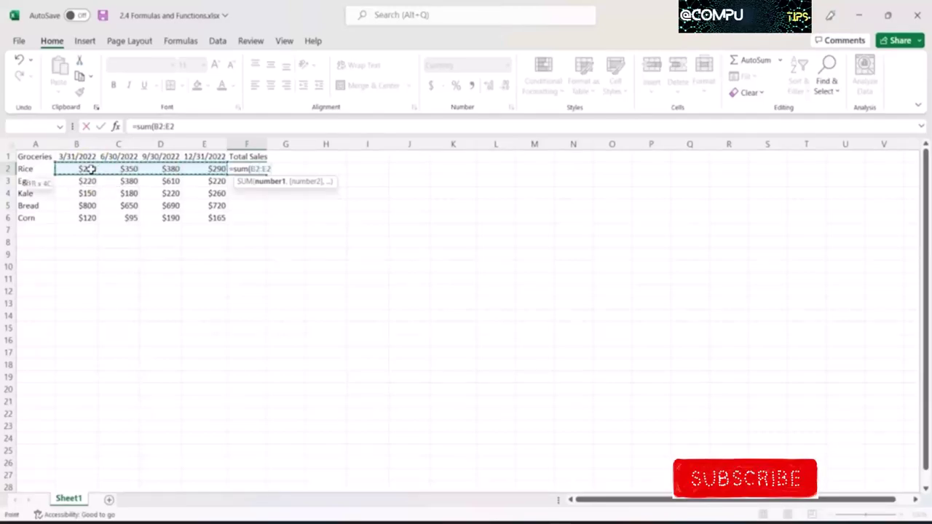
{"action": "type", "text": ")"}
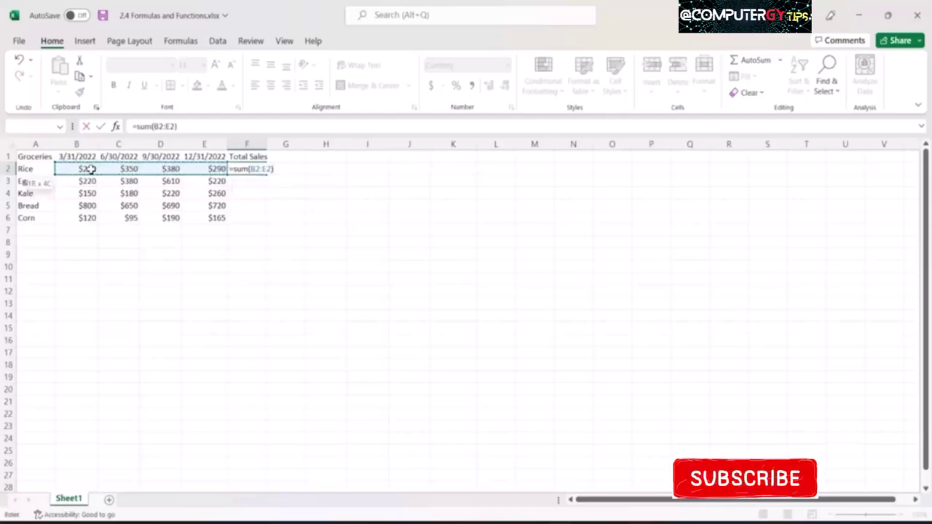
{"action": "key", "text": "Return"}
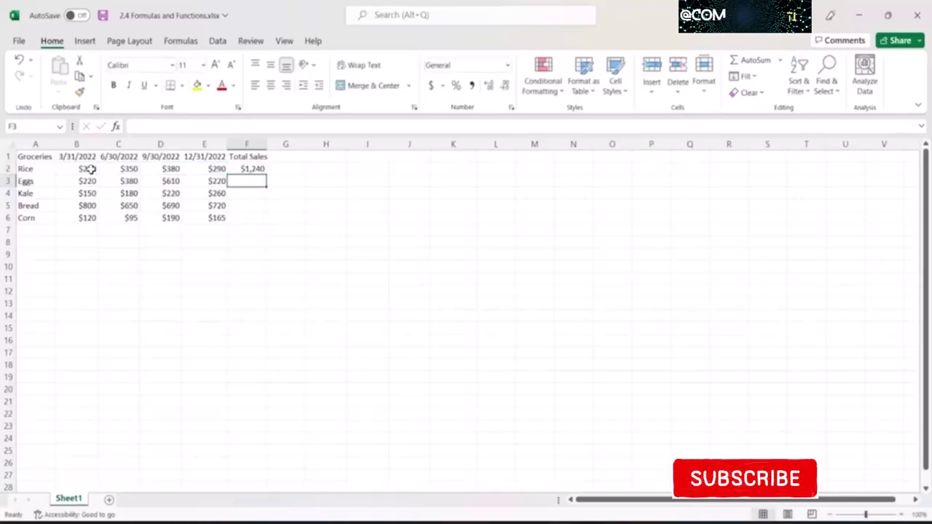
{"action": "key", "text": "Up"}
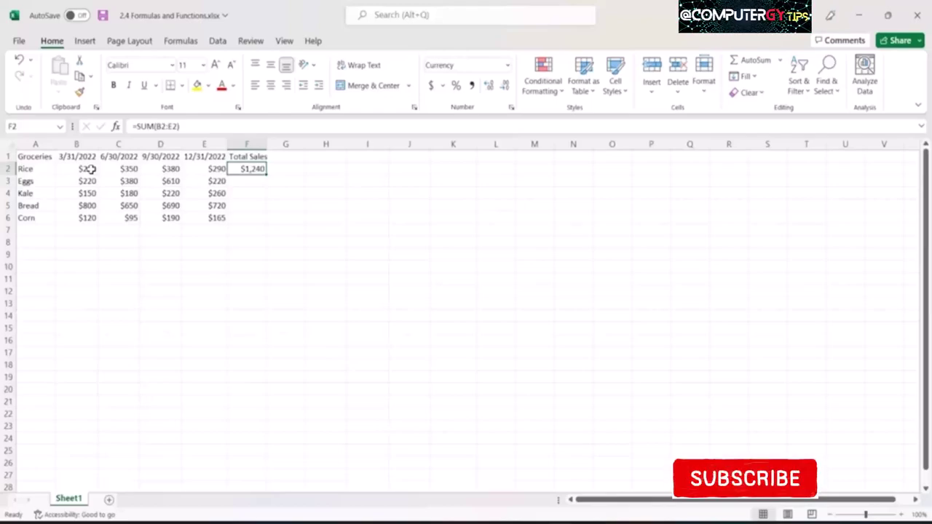
{"action": "key", "text": "Delete"}
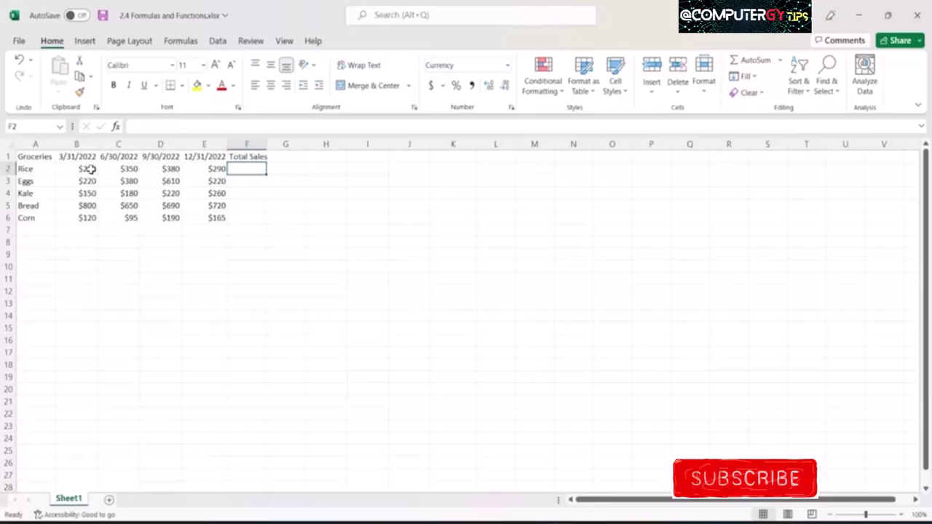
{"action": "key", "text": "alt"}
{"action": "key", "text": "alt"}
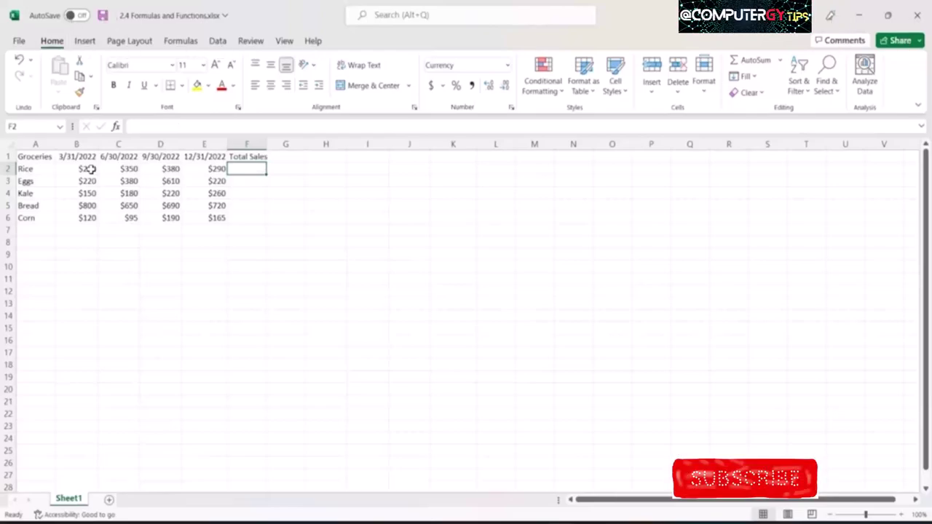
{"action": "key", "text": "alt+equal"}
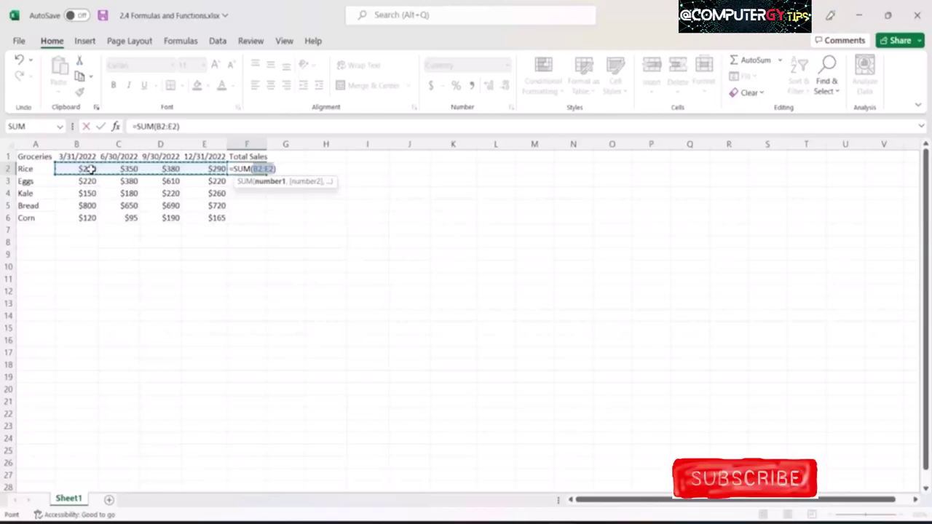
{"action": "key", "text": "Return"}
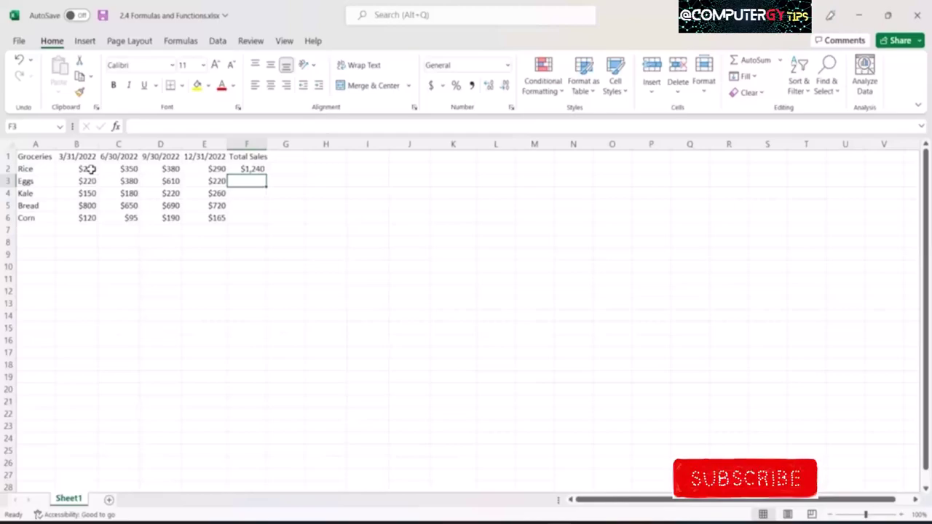
Step: Fill the Rice SUM total from F2 down to F6, then verify F3's adjusted range
{"action": "left_click", "coordinate": [253, 169]}
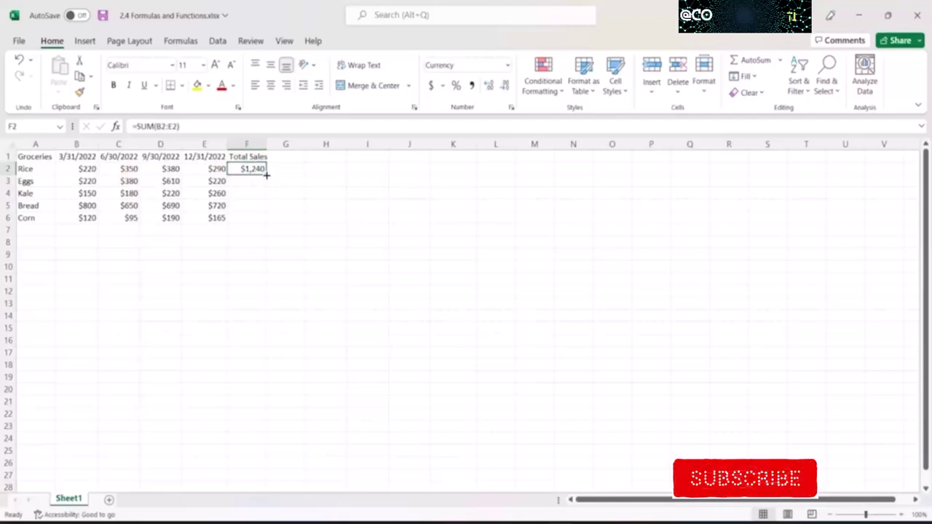
{"action": "left_click_drag", "start_coordinate": [266, 174], "coordinate": [269, 223]}
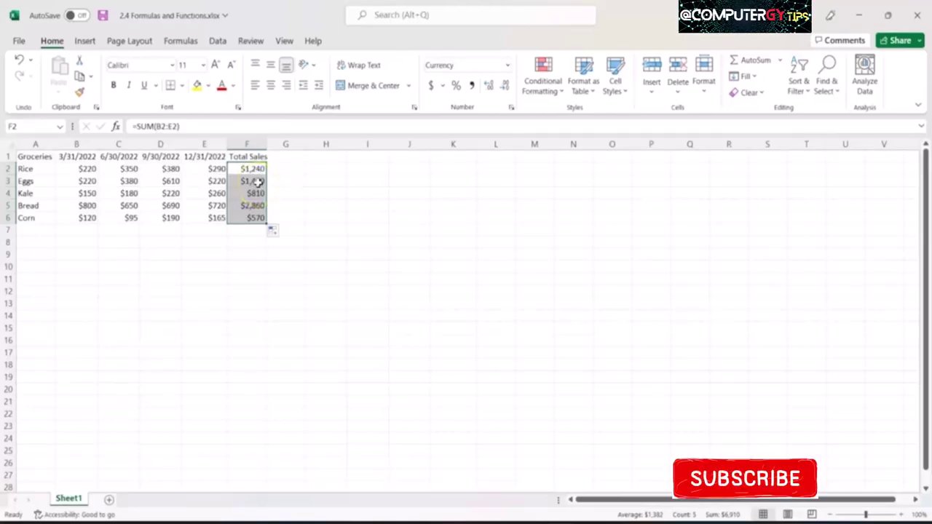
{"action": "double_click", "coordinate": [257, 182]}
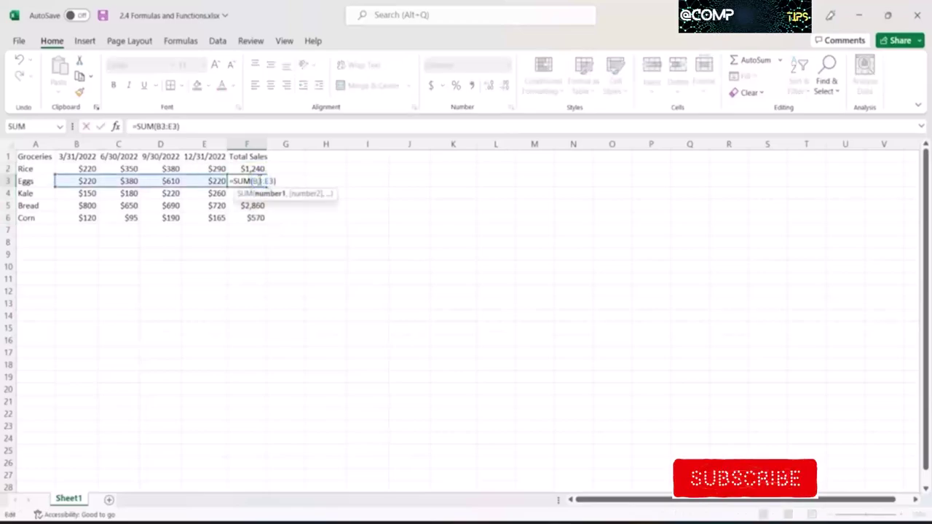
{"action": "key", "text": "Return"}
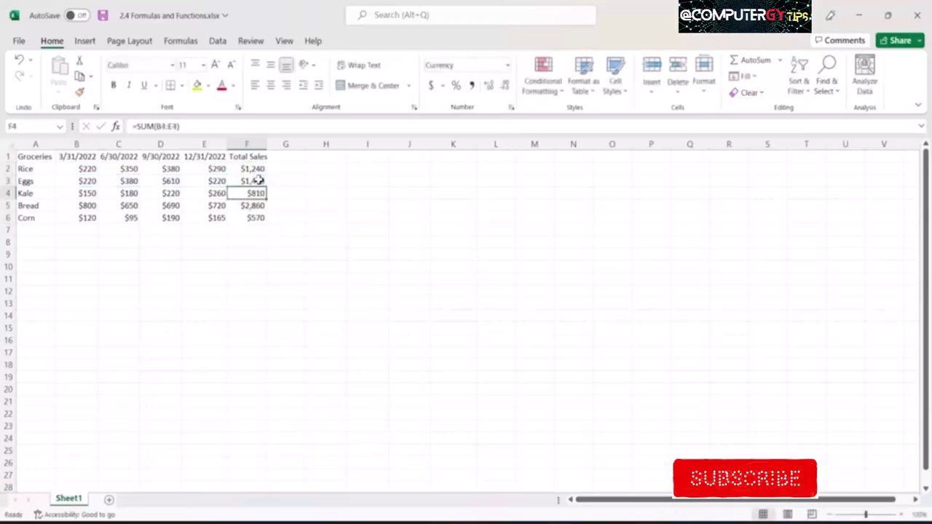
{"action": "left_click", "coordinate": [259, 181]}
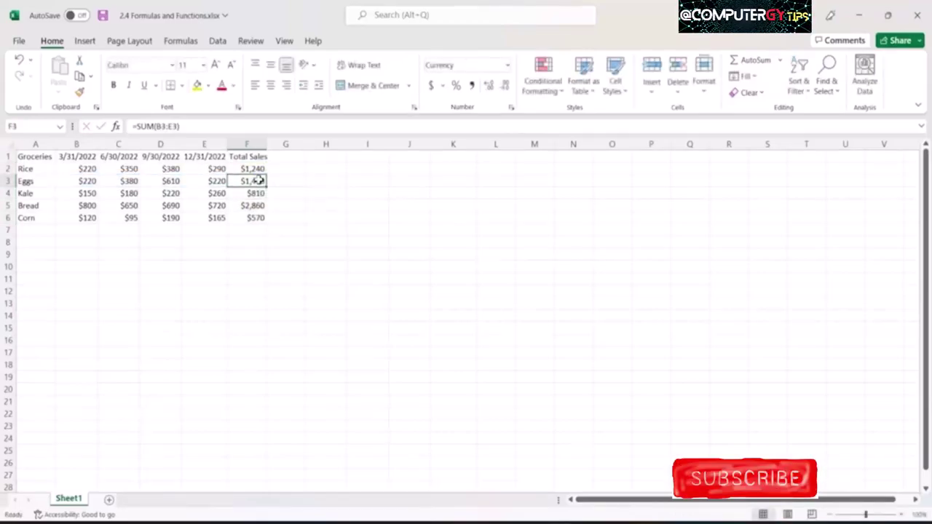
{"action": "double_click", "coordinate": [258, 181]}
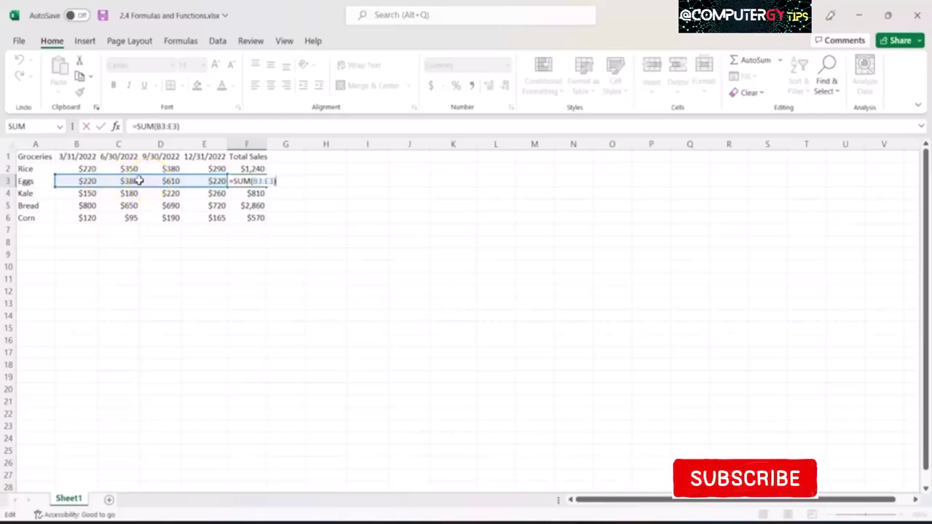
{"action": "key", "text": "Return"}
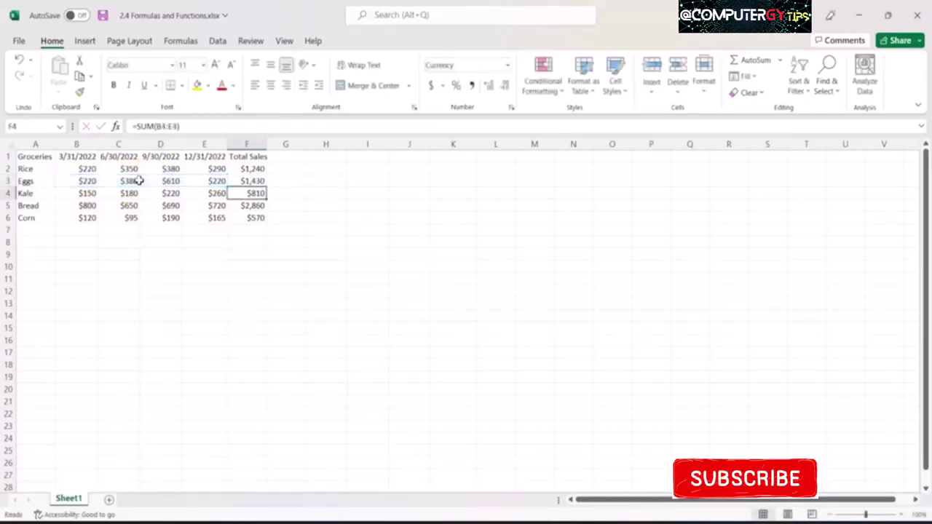
{"action": "key", "text": "Down"}
{"action": "key", "text": "Down"}
{"action": "key", "text": "Down"}
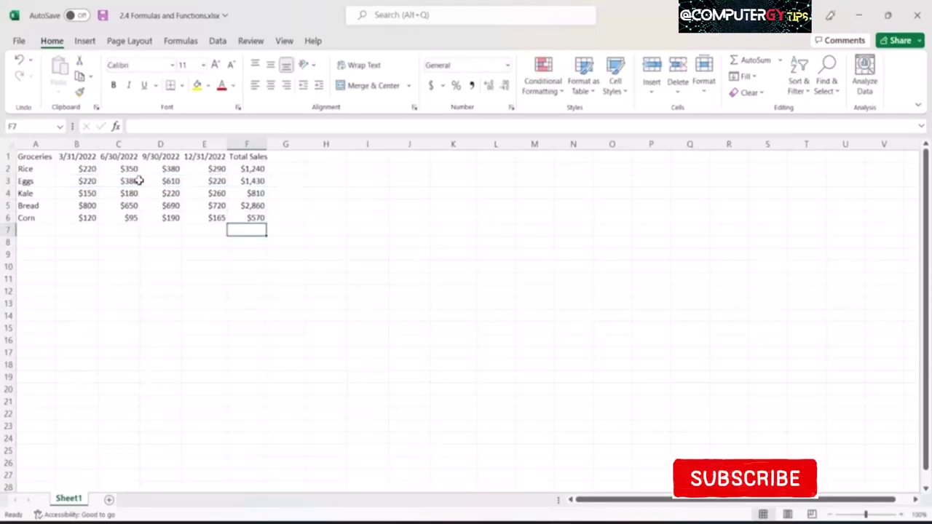
Step: Add a 'Summary Table' heading in E8 with a 'Total Sales' label beneath it
{"action": "key", "text": "Left"}
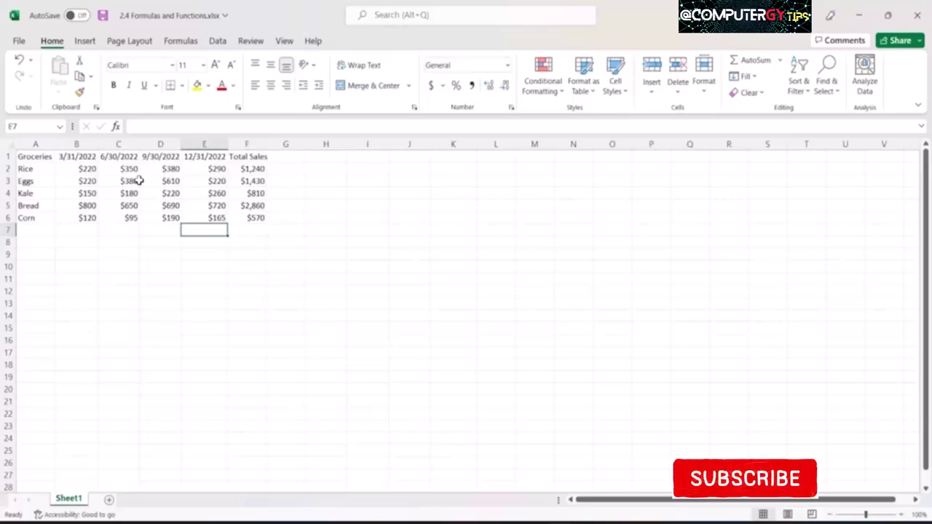
{"action": "key", "text": "Down"}
{"action": "type", "text": "$umma"}
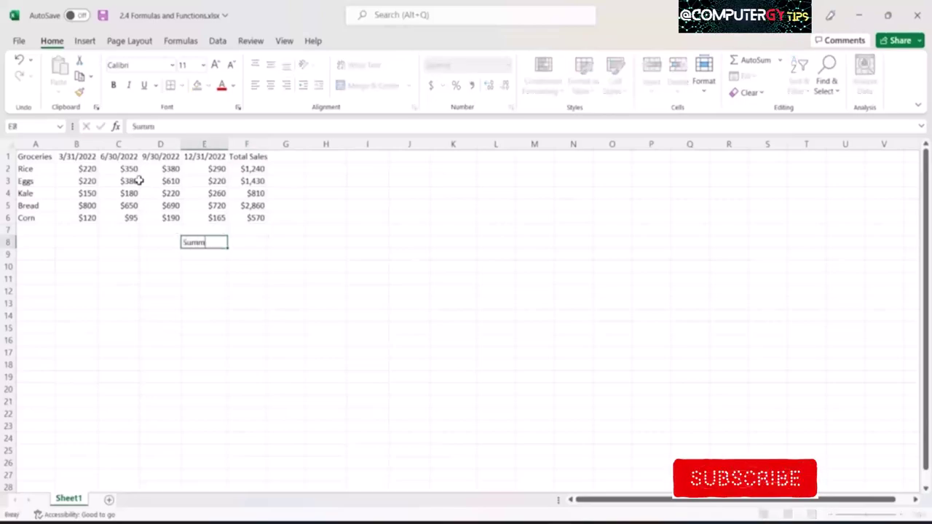
{"action": "type", "text": "ry Table"}
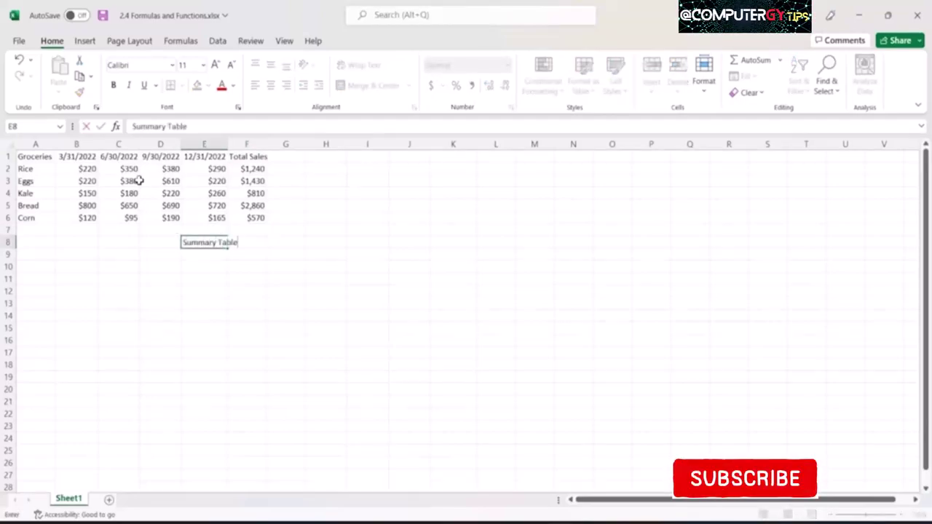
{"action": "key", "text": "Return"}
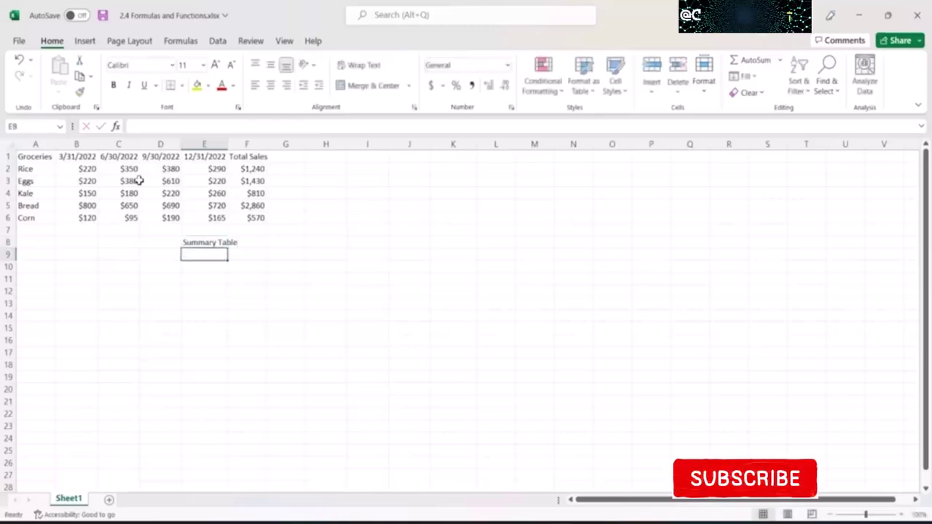
{"action": "type", "text": "To"}
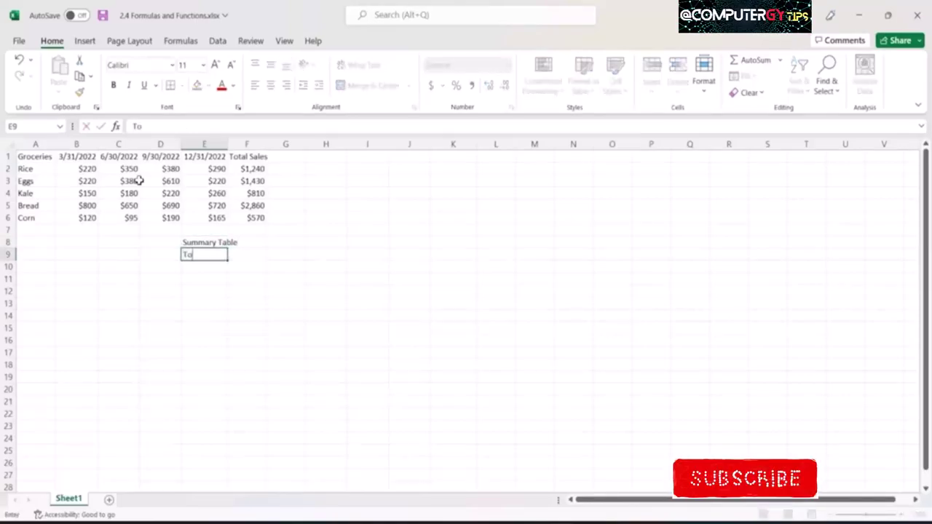
{"action": "type", "text": "tal Sale"}
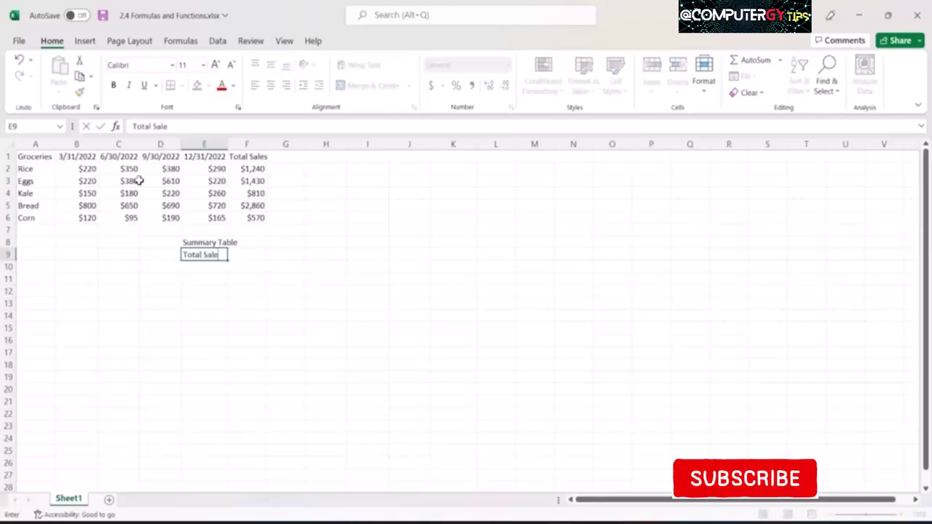
{"action": "type", "text": "s"}
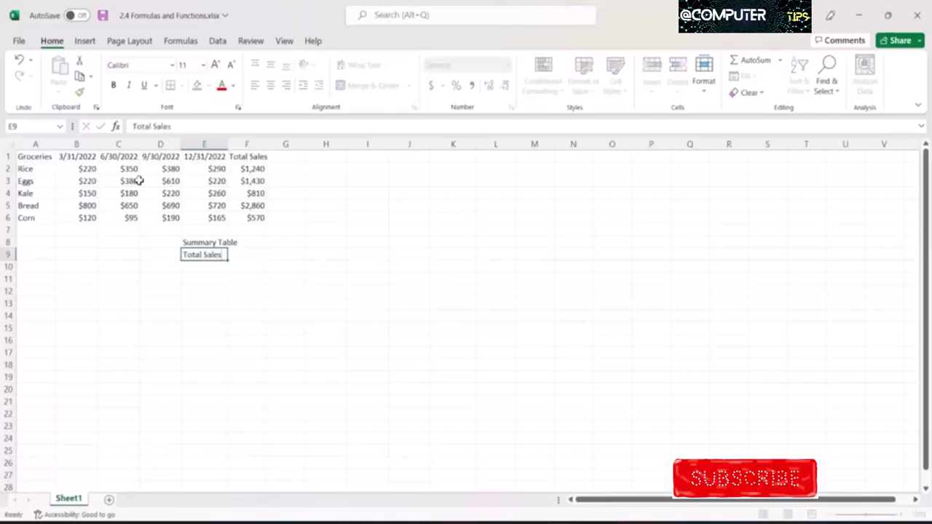
{"action": "key", "text": "Tab"}
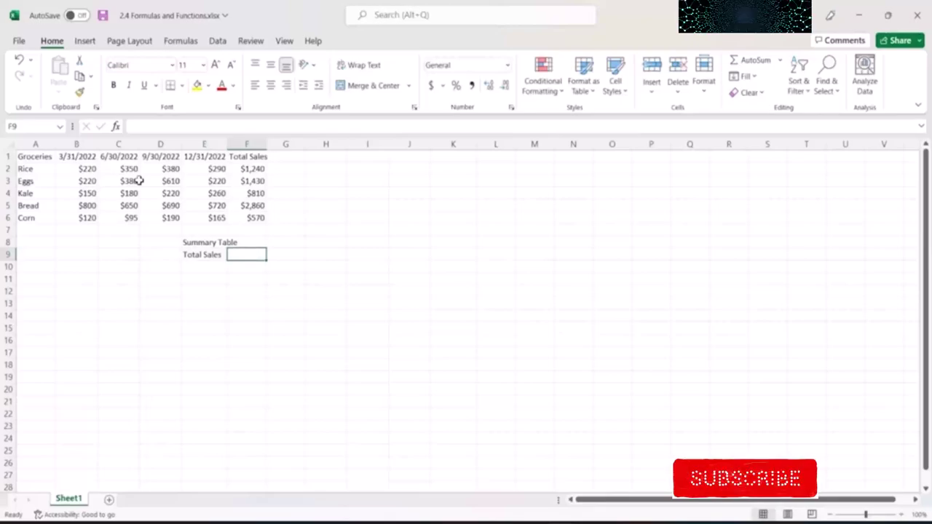
Step: Enter a SUM of the sales data D2:E6 in F9, giving $6,910
{"action": "type", "text": "=sum"}
{"action": "key", "text": "Tab"}
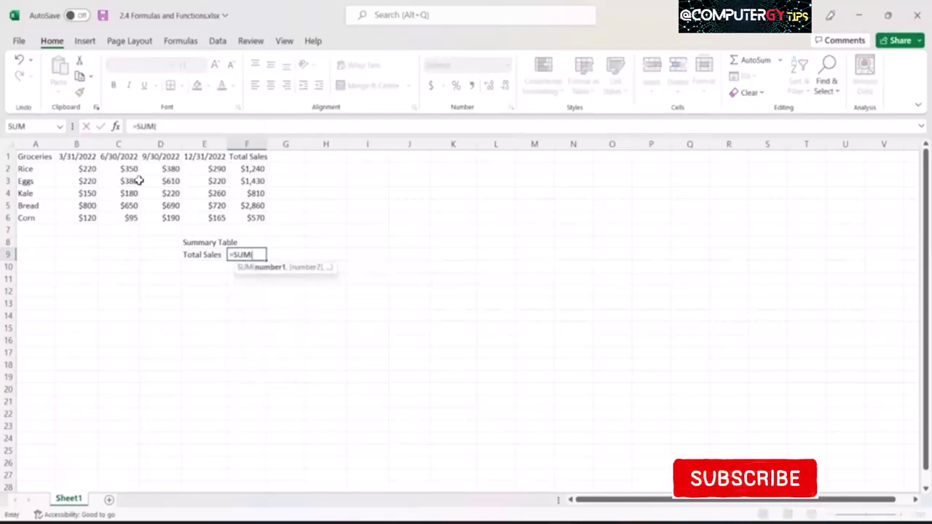
{"action": "key", "text": "Left"}
{"action": "key", "text": "Up"}
{"action": "key", "text": "Up"}
{"action": "key", "text": "Up"}
{"action": "key", "text": "shift+Up"}
{"action": "key", "text": "shift+Left"}
{"action": "key", "text": "shift+Up"}
{"action": "key", "text": "shift+Up"}
{"action": "key", "text": "shift+Up"}
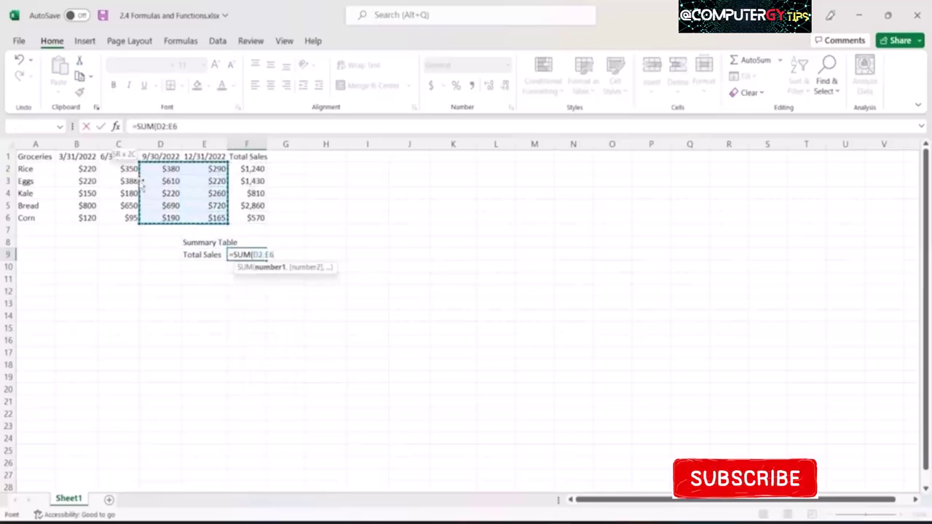
{"action": "key", "text": "Return"}
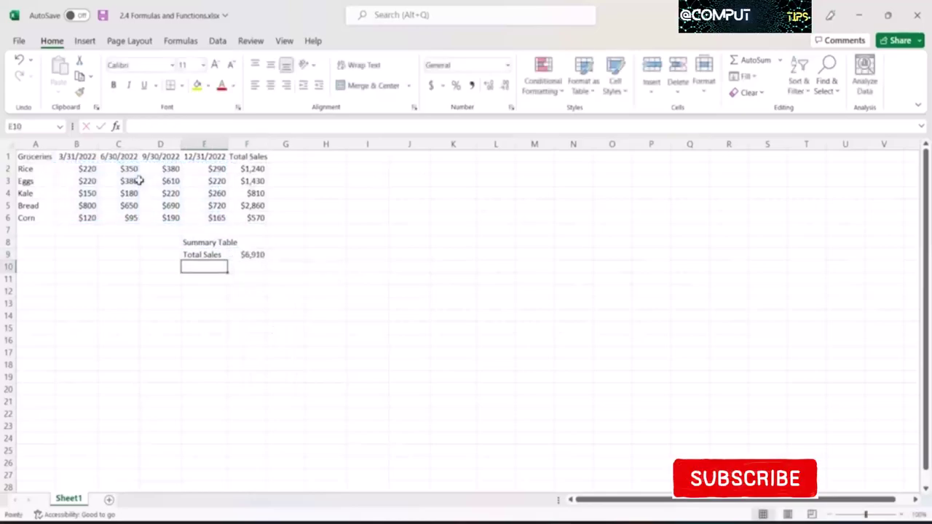
Step: Replace F9's formula with =SUM(F2:F6) to total the row totals
{"action": "key", "text": "Up"}
{"action": "key", "text": "Right"}
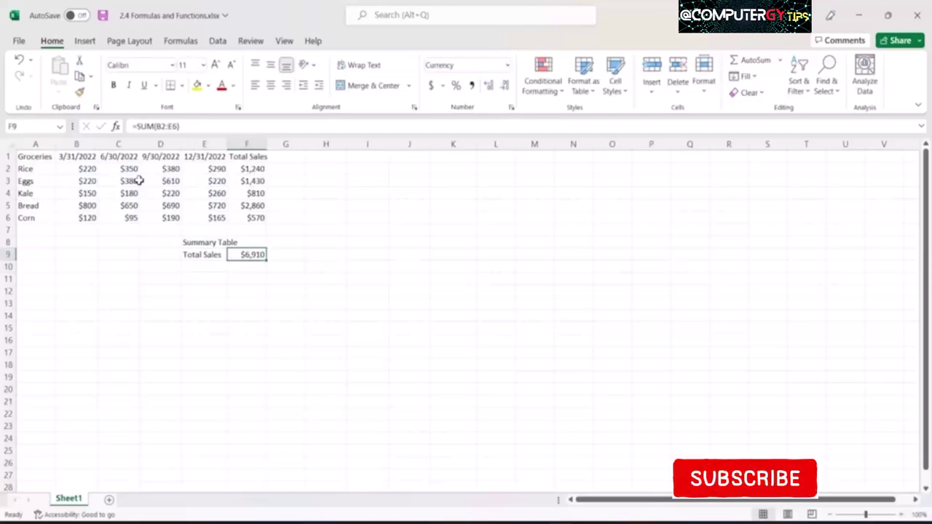
{"action": "type", "text": "=sum("}
{"action": "key", "text": "Up"}
{"action": "key", "text": "Up"}
{"action": "key", "text": "Up"}
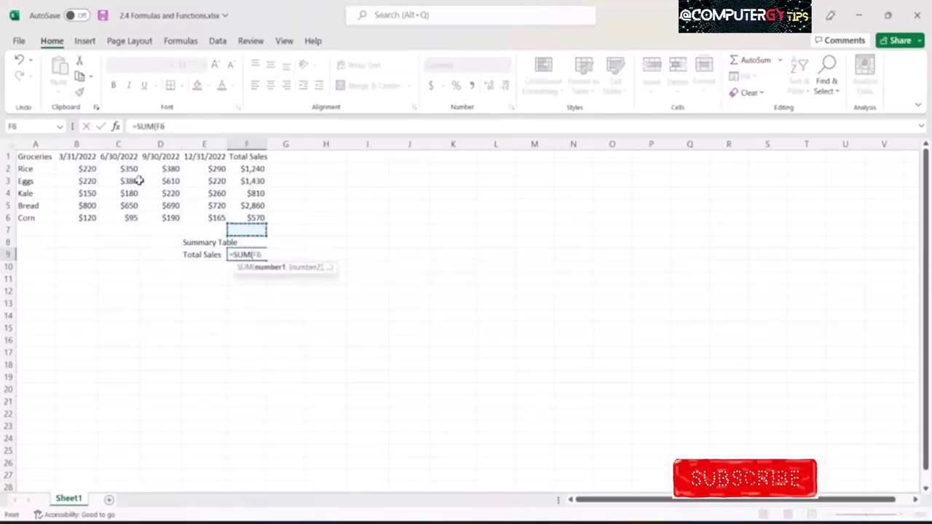
{"action": "key", "text": "shift+Up"}
{"action": "key", "text": "shift+Up"}
{"action": "key", "text": "shift+Up"}
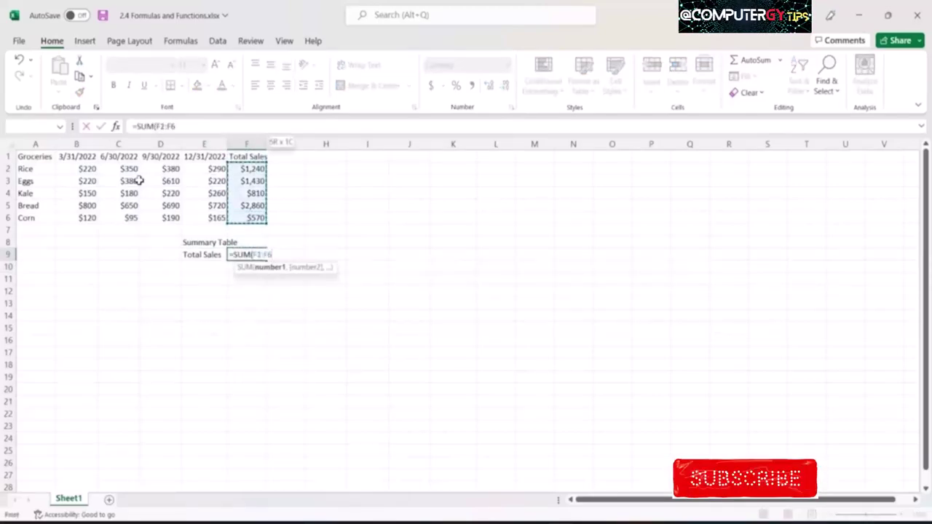
{"action": "type", "text": ")"}
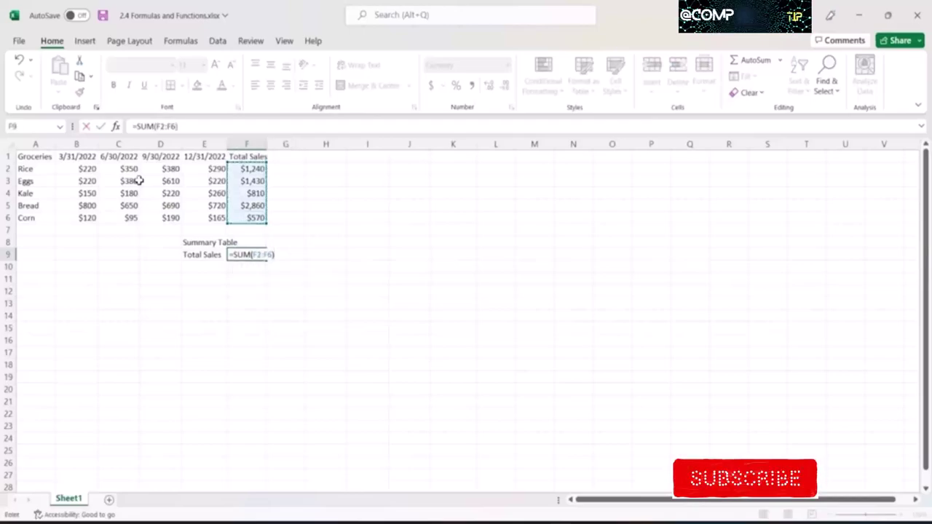
{"action": "key", "text": "Return"}
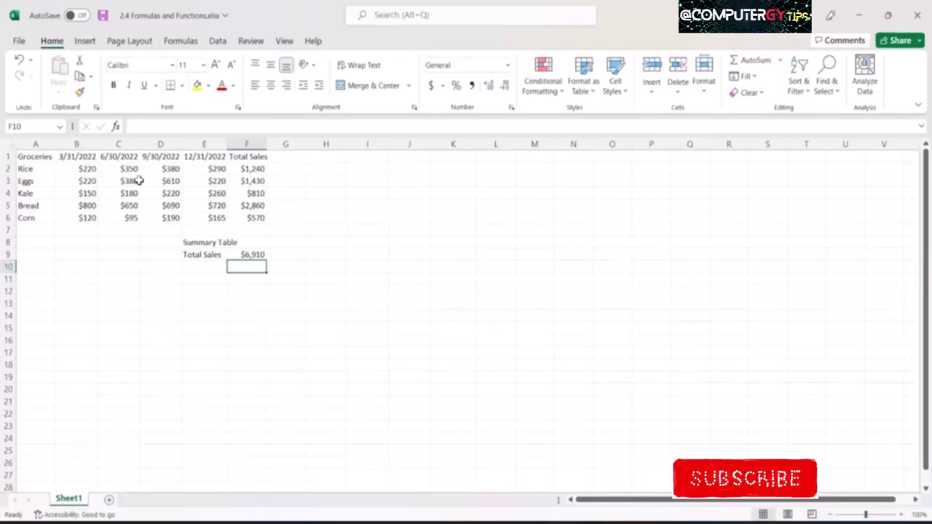
Step: Head column G with 'Percentage of Sales' in G1
{"action": "key", "text": "ctrl+Up"}
{"action": "key", "text": "ctrl+Up"}
{"action": "key", "text": "ctrl+Up"}
{"action": "key", "text": "Right"}
{"action": "type", "text": "Percen"}
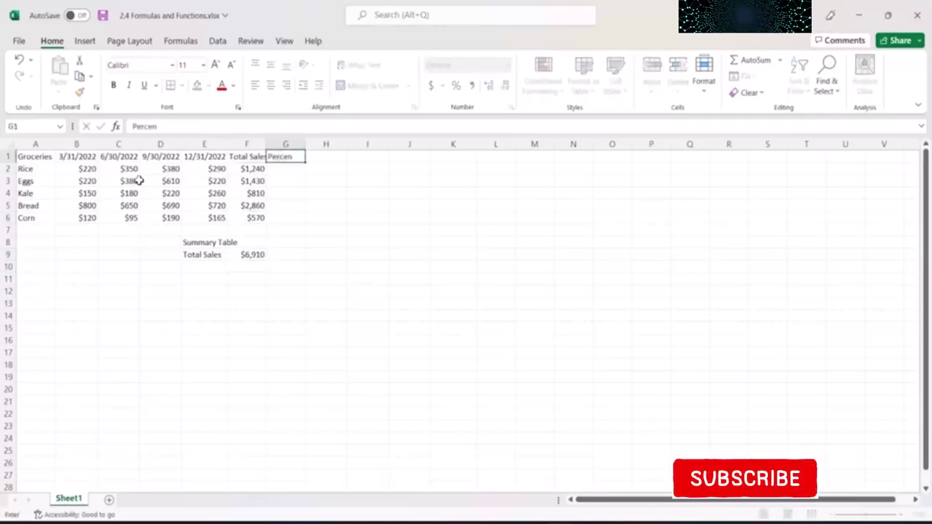
{"action": "type", "text": "tage of Sales"}
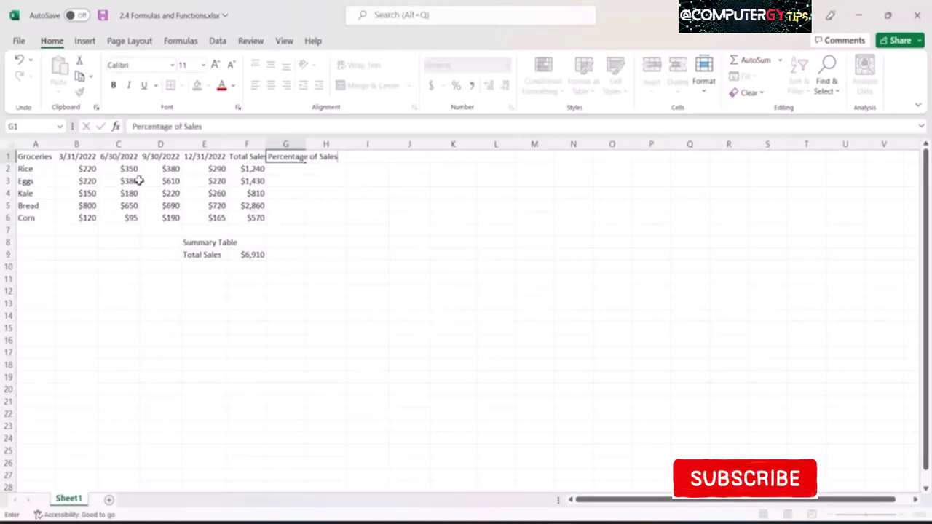
{"action": "key", "text": "Return"}
{"action": "type", "text": "="}
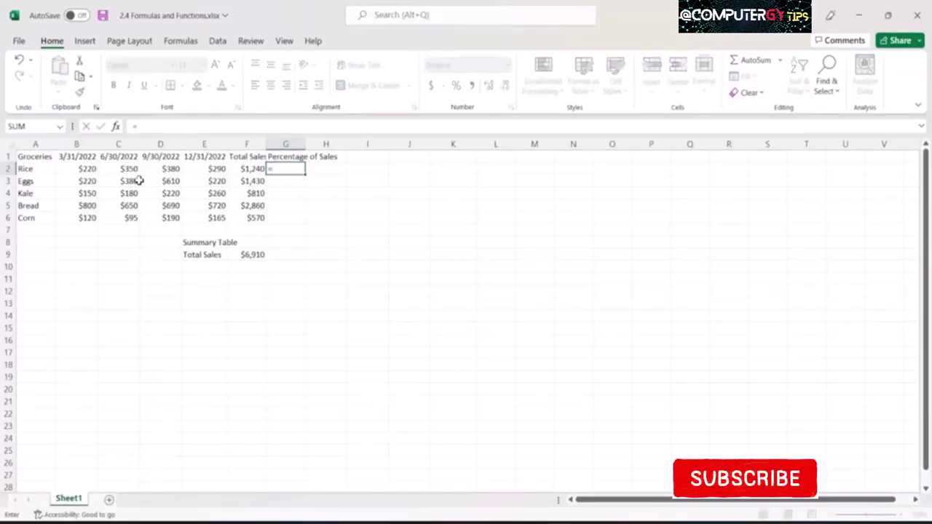
Step: Enter =F2/F9 in G2 to compute Rice's share, 0.17945
{"action": "key", "text": "Left"}
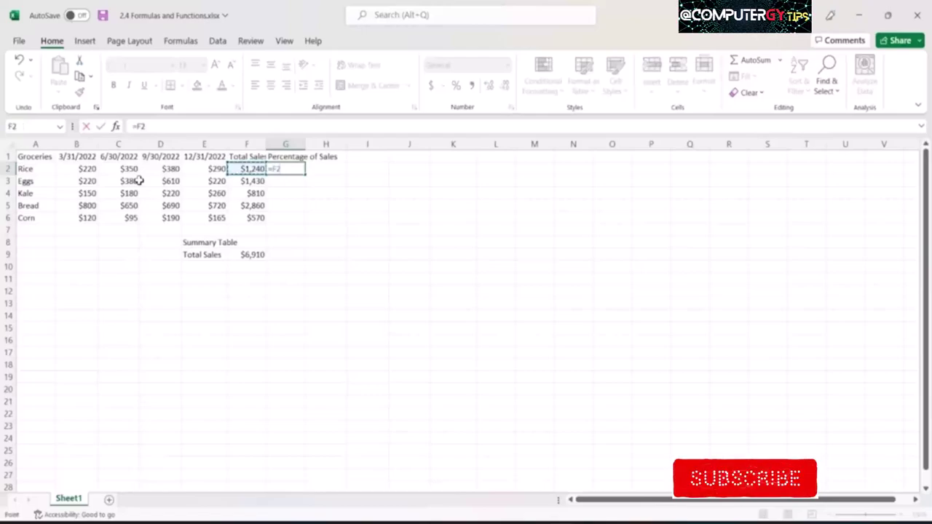
{"action": "type", "text": "/"}
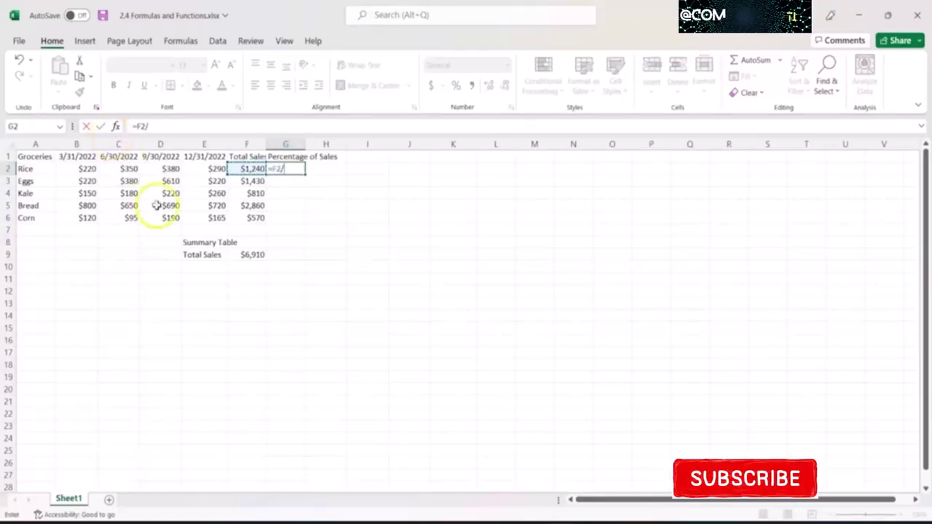
{"action": "left_click", "coordinate": [230, 254]}
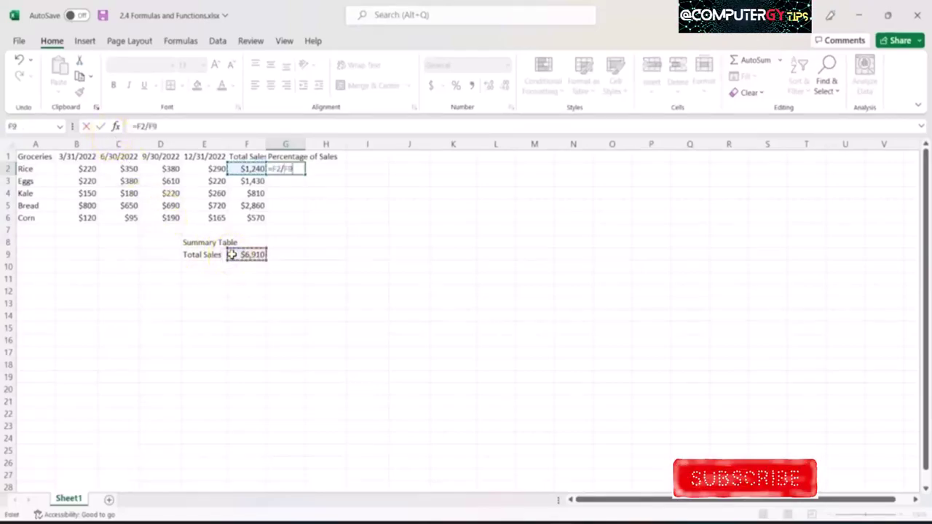
{"action": "key", "text": "Return"}
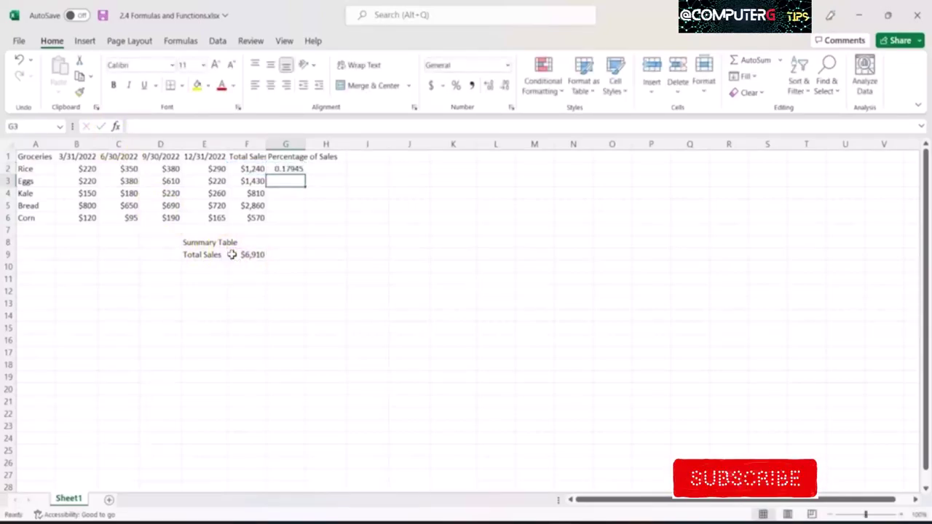
Step: Apply Percentage number format to G2 so it reads 17.95%
{"action": "key", "text": "Up"}
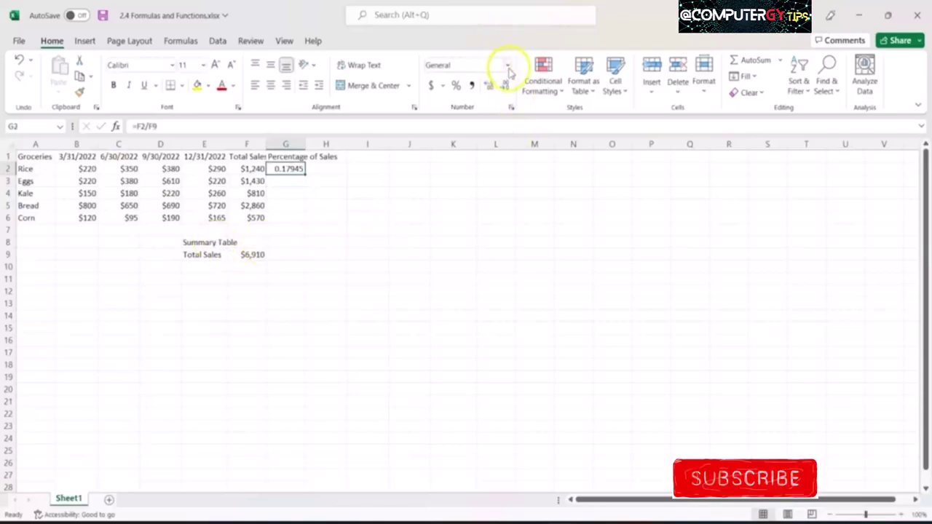
{"action": "left_click", "coordinate": [507, 64]}
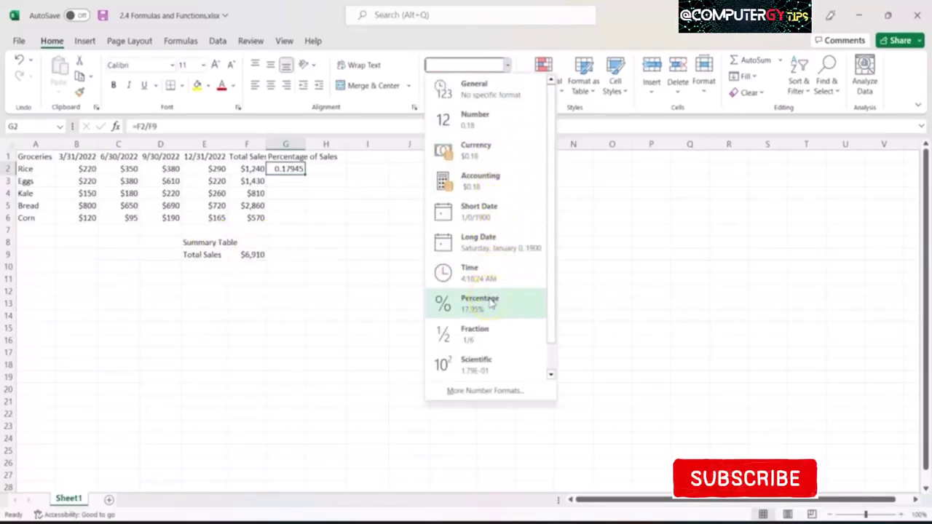
{"action": "left_click", "coordinate": [492, 305]}
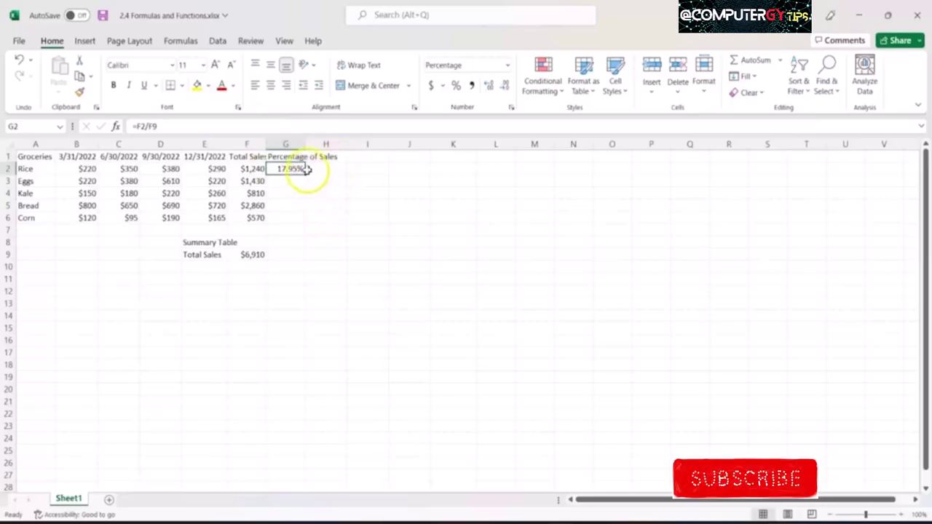
Step: Fill G2's formula down to G6 and inspect G3's shifted =F3/F10 causing #DIV/0!
{"action": "left_click_drag", "start_coordinate": [306, 173], "coordinate": [297, 221]}
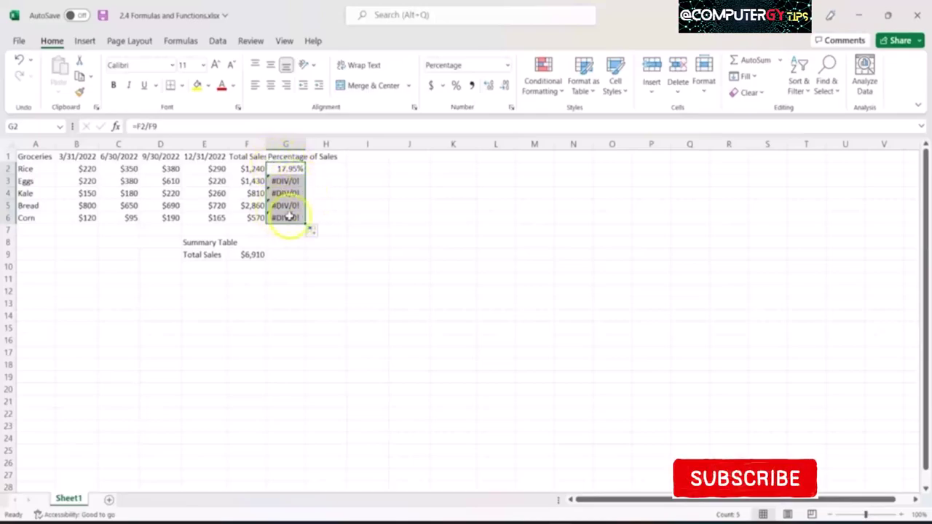
{"action": "left_click", "coordinate": [286, 182]}
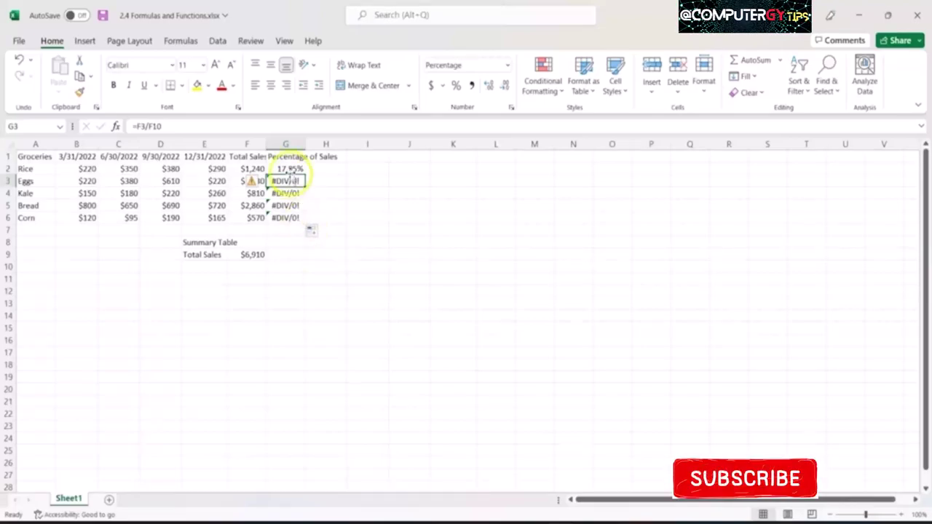
{"action": "left_click", "coordinate": [287, 170]}
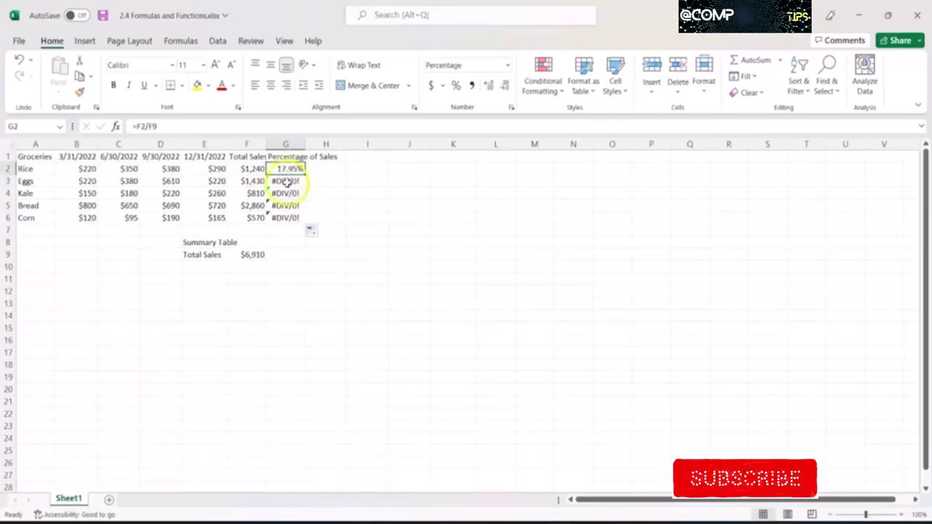
{"action": "left_click", "coordinate": [287, 180]}
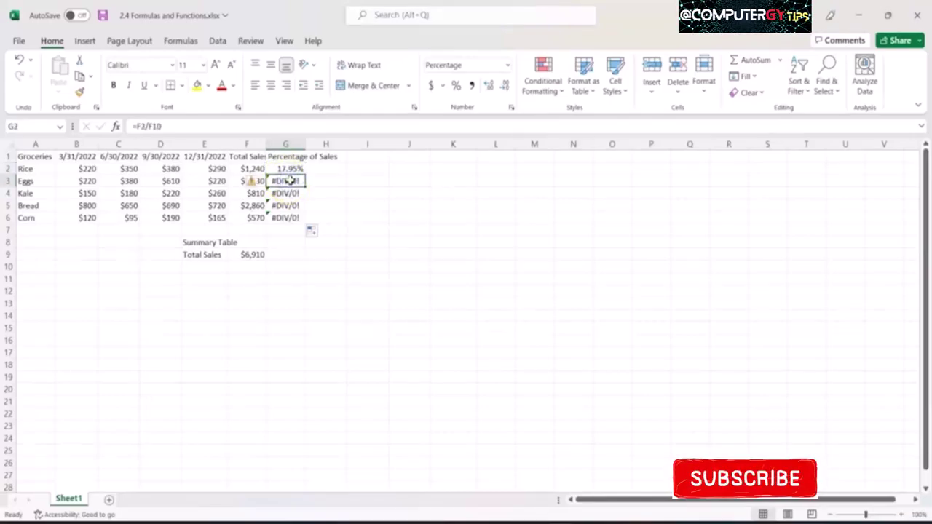
{"action": "double_click", "coordinate": [289, 180]}
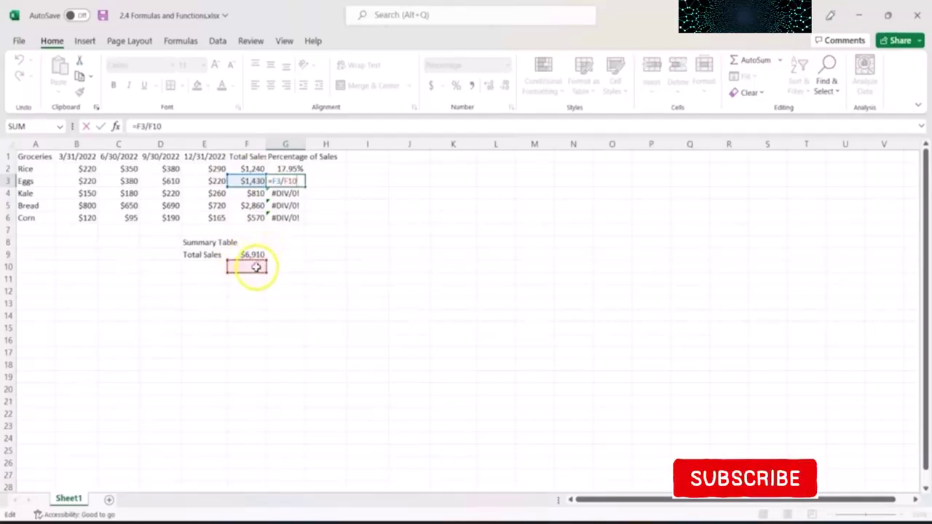
{"action": "left_click", "coordinate": [259, 253]}
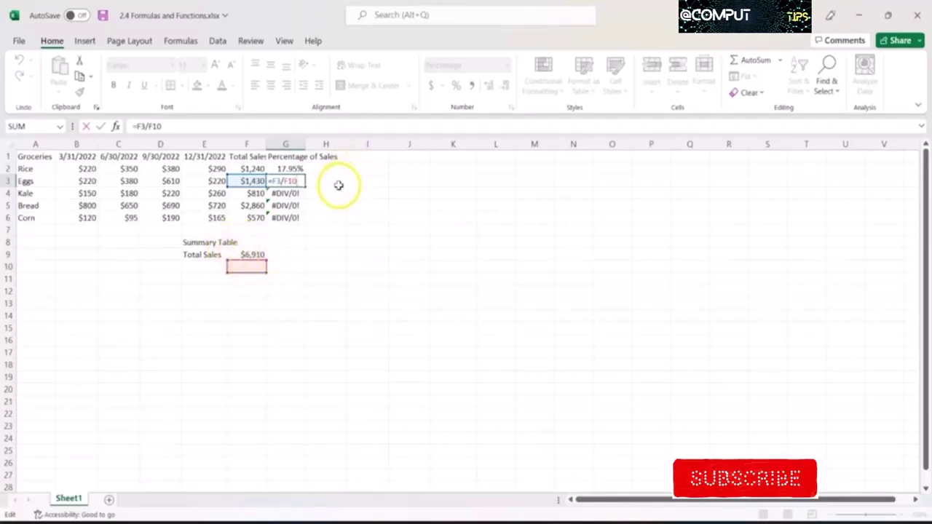
Step: Change G2's formula to =F2/$F$9 so the divisor stays fixed
{"action": "key", "text": "Escape"}
{"action": "left_click", "coordinate": [291, 168]}
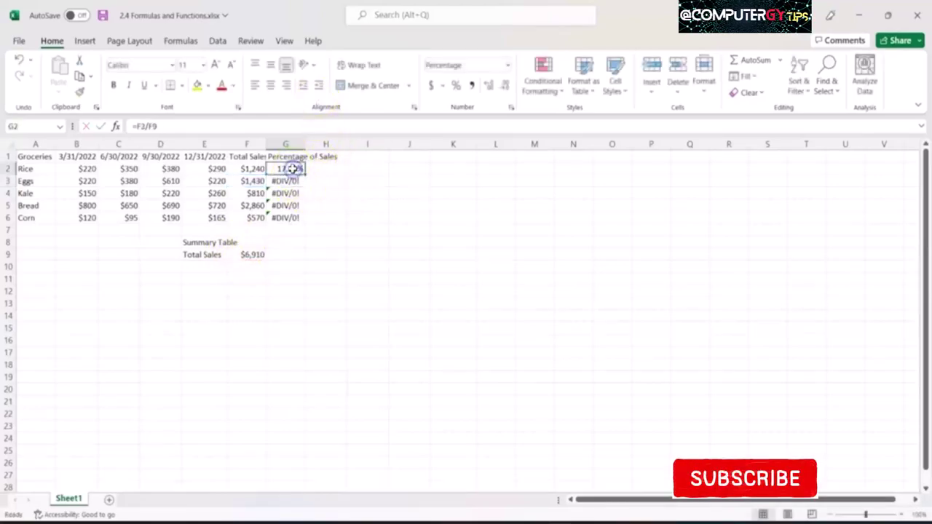
{"action": "double_click", "coordinate": [290, 168]}
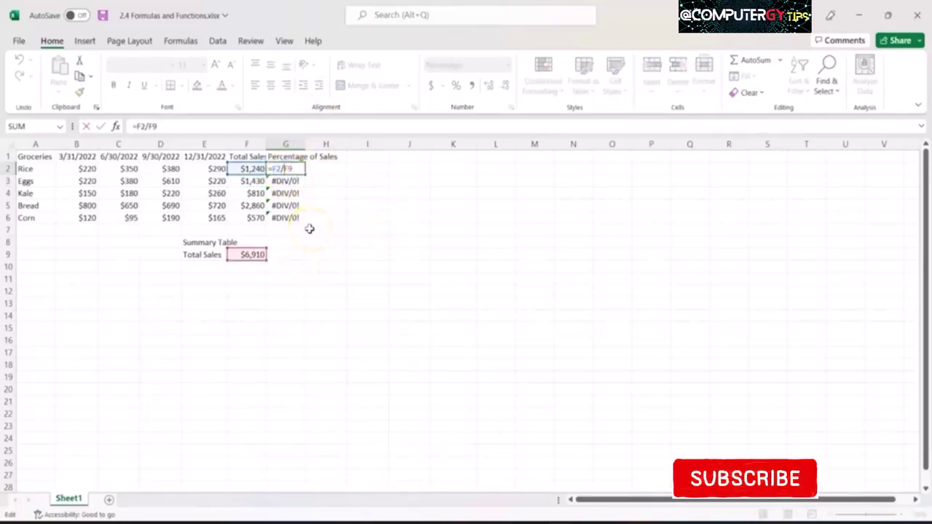
{"action": "type", "text": "$F"}
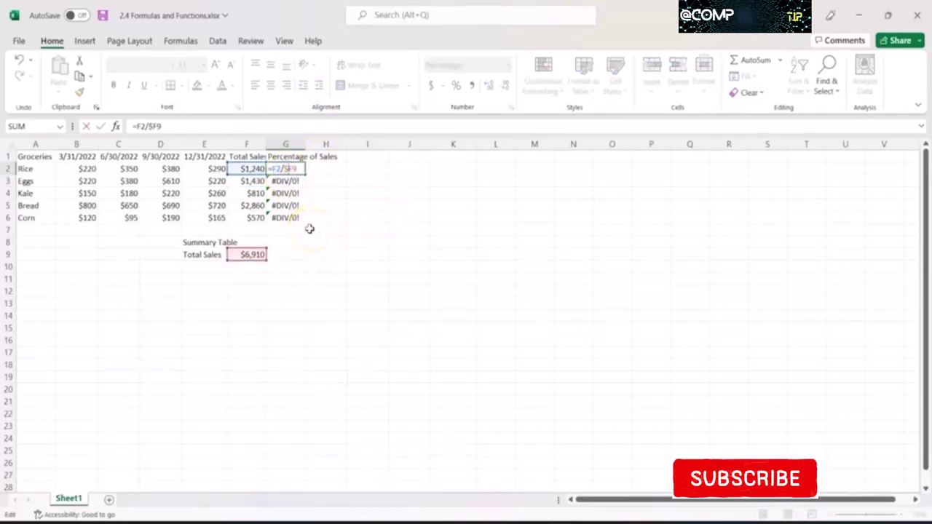
{"action": "type", "text": "$"}
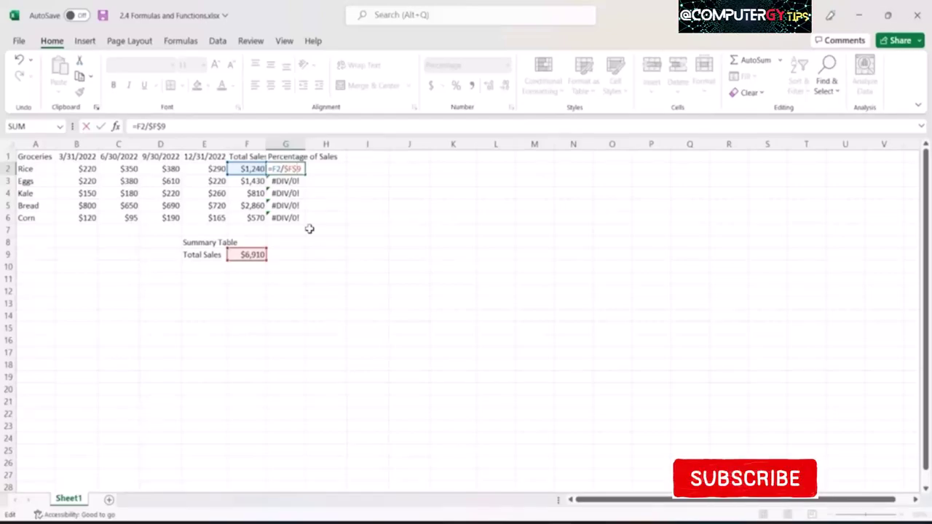
{"action": "key", "text": "ctrl+Return"}
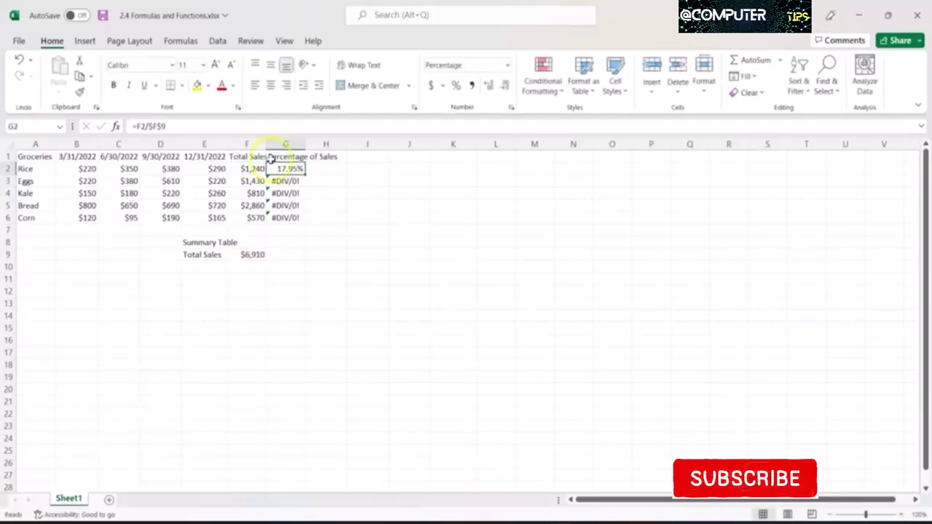
Step: Refill G2 down to G6 and confirm G3 divides by $F$9
{"action": "left_click_drag", "start_coordinate": [305, 174], "coordinate": [306, 224]}
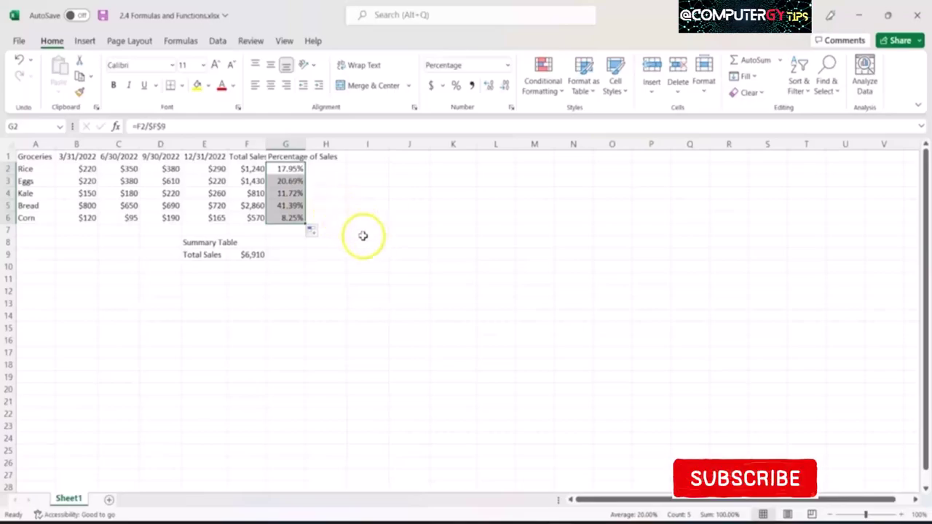
{"action": "left_click", "coordinate": [294, 181]}
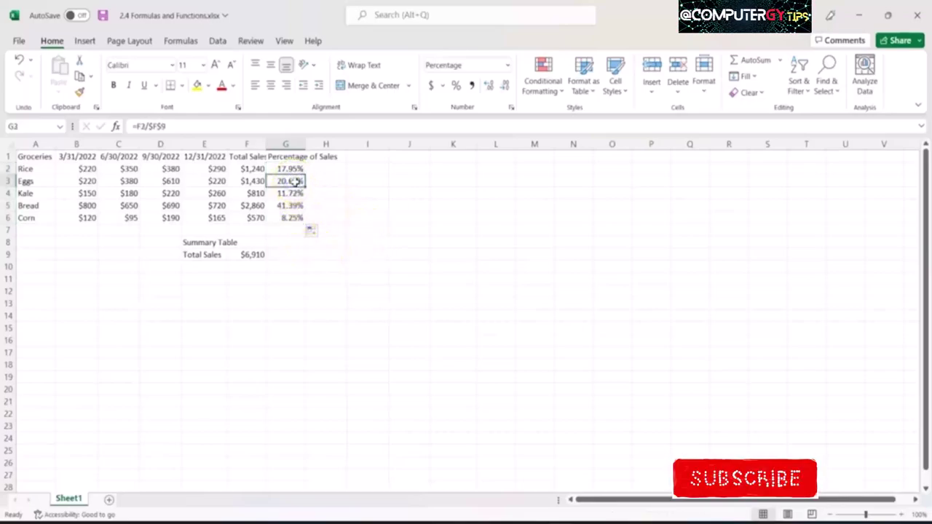
{"action": "double_click", "coordinate": [294, 181]}
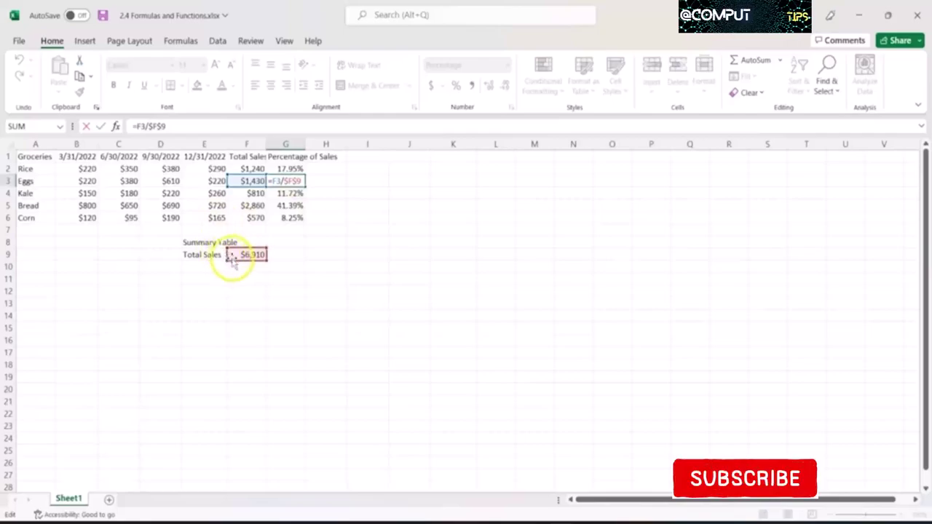
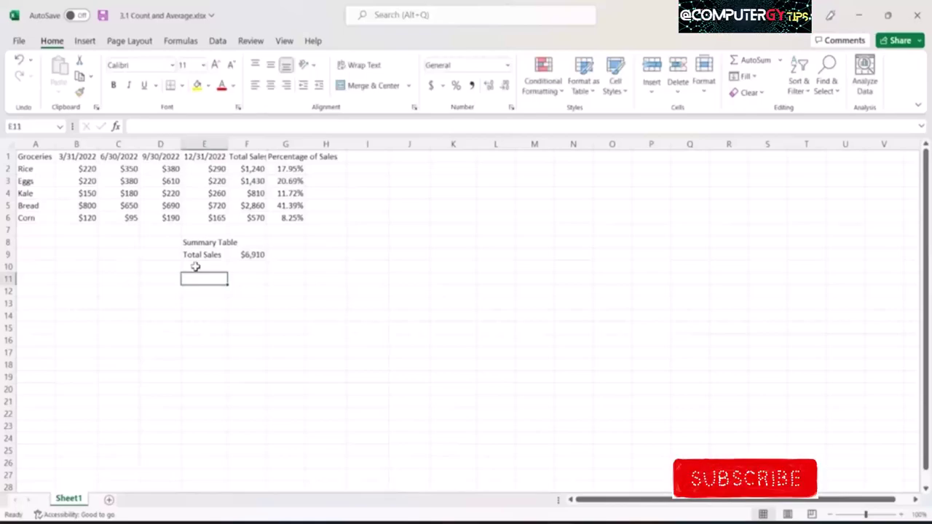
Step: Add a Periods Count label below Total Sales with =COUNT(B1:E1), returning 4
{"action": "left_click", "coordinate": [195, 266]}
{"action": "type", "text": "Per"}
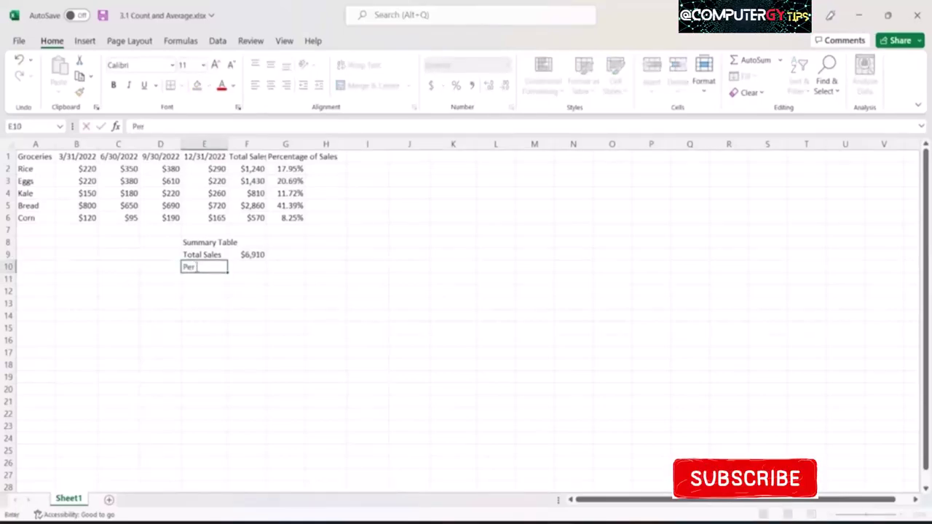
{"action": "type", "text": "iods Count"}
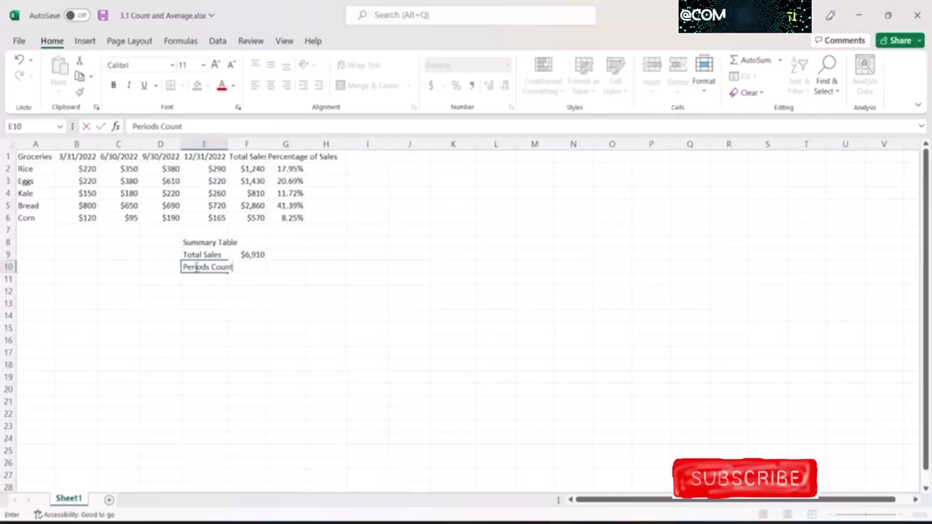
{"action": "key", "text": "Tab"}
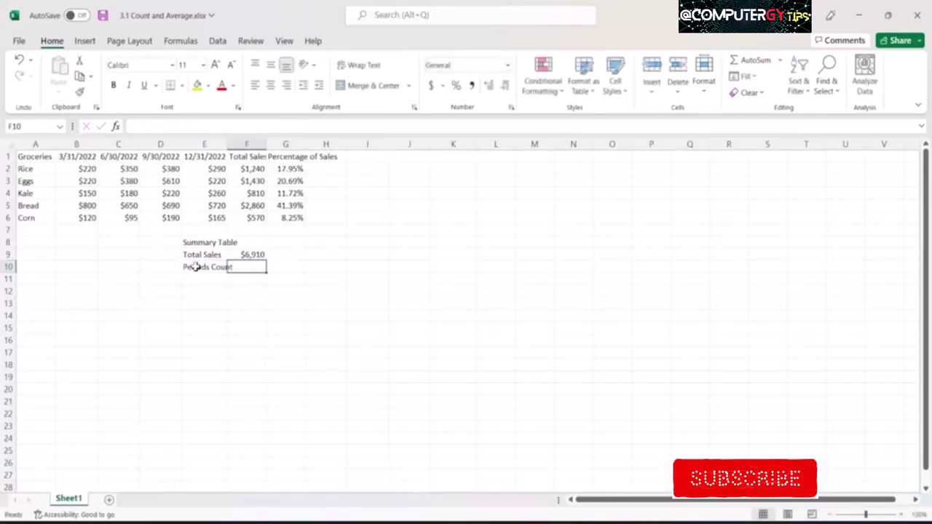
{"action": "type", "text": "="}
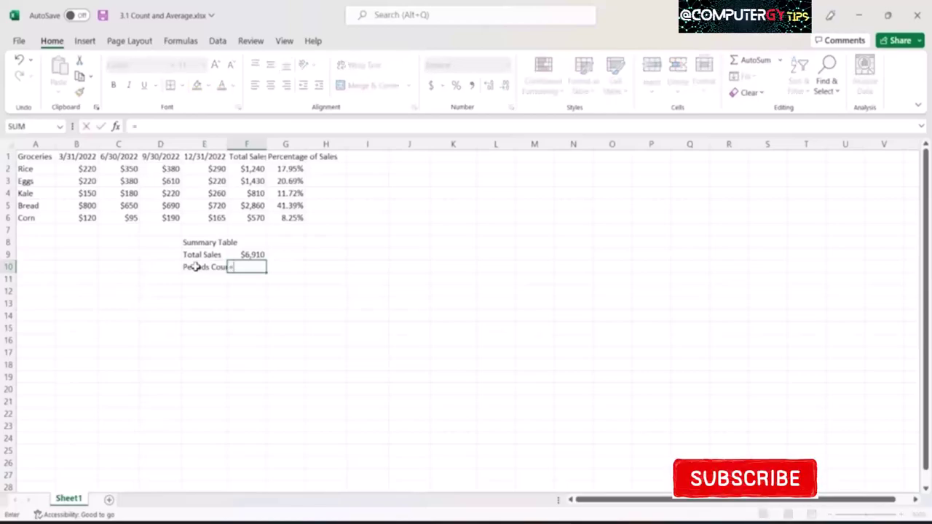
{"action": "type", "text": "count"}
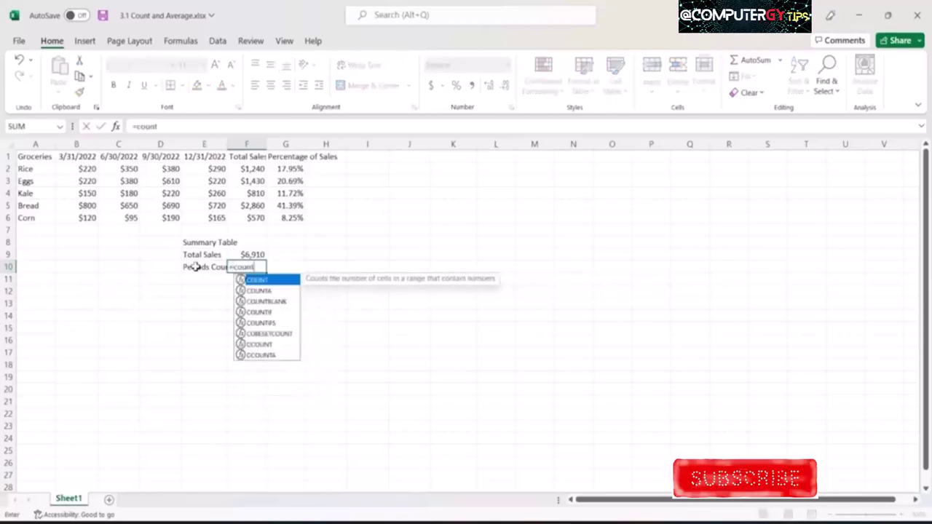
{"action": "key", "text": "Tab"}
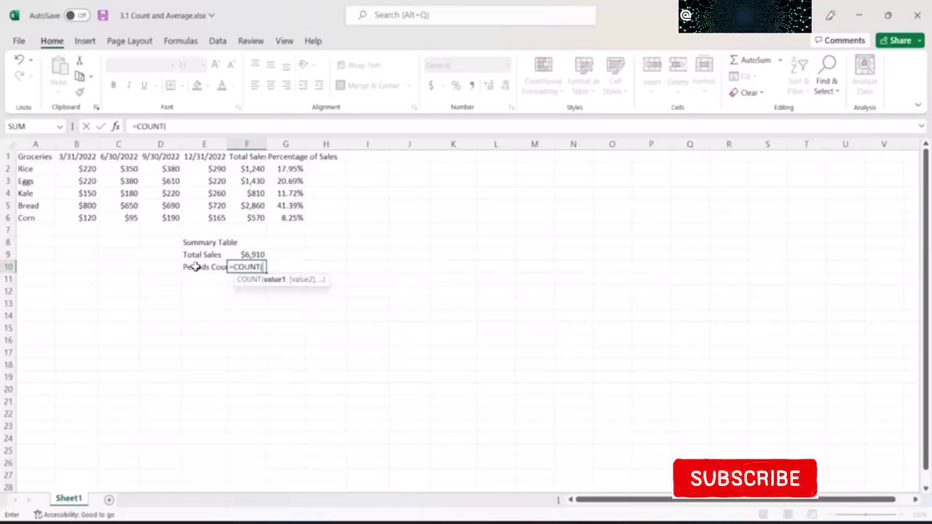
{"action": "key", "text": "Up"}
{"action": "key", "text": "Up"}
{"action": "key", "text": "Up"}
{"action": "key", "text": "Up"}
{"action": "key", "text": "Up"}
{"action": "key", "text": "Up"}
{"action": "key", "text": "Up"}
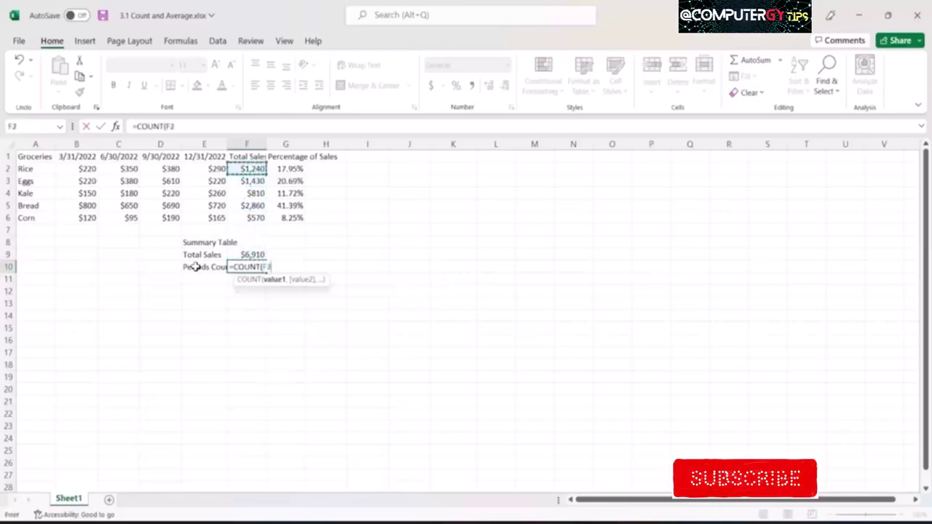
{"action": "key", "text": "Up"}
{"action": "key", "text": "Left"}
{"action": "key", "text": "shift+Left"}
{"action": "key", "text": "shift+Left"}
{"action": "key", "text": "shift+Left"}
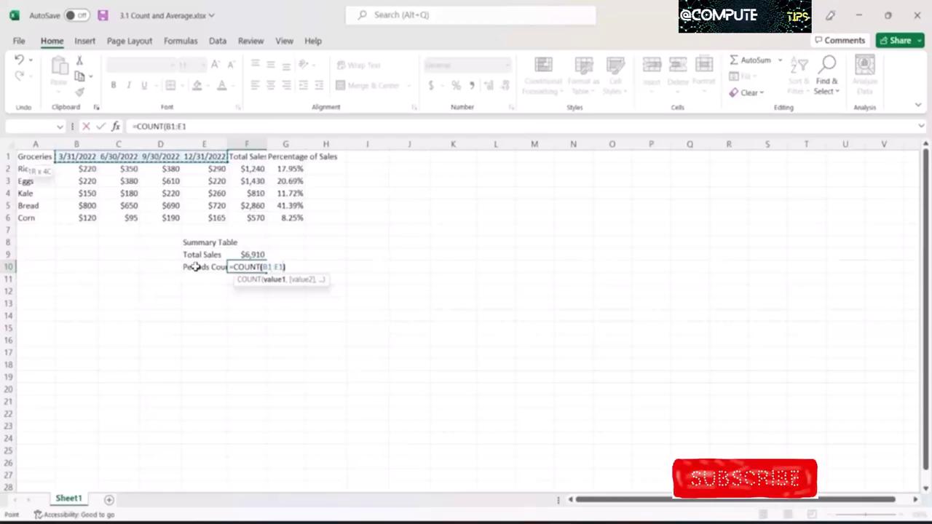
{"action": "type", "text": ")"}
{"action": "key", "text": "Return"}
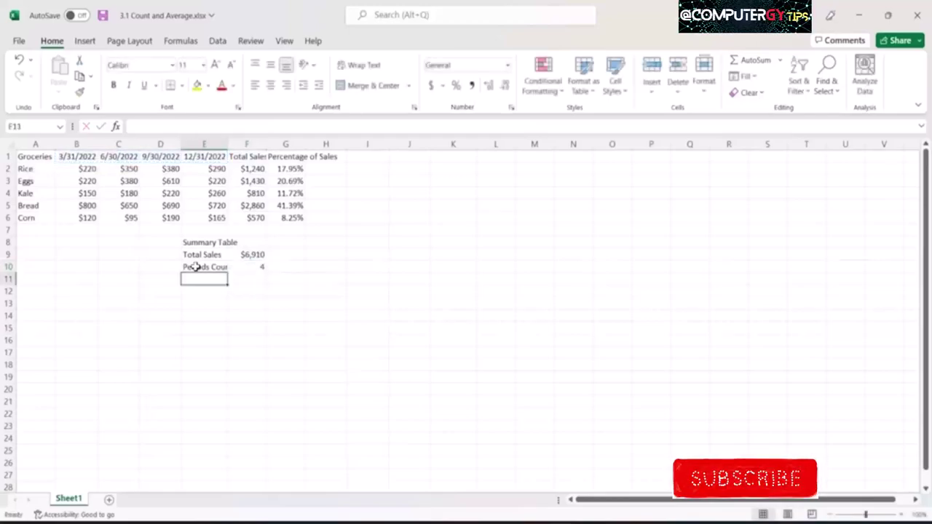
Step: Delete the Periods Count label and its COUNT result
{"action": "left_click", "coordinate": [195, 266]}
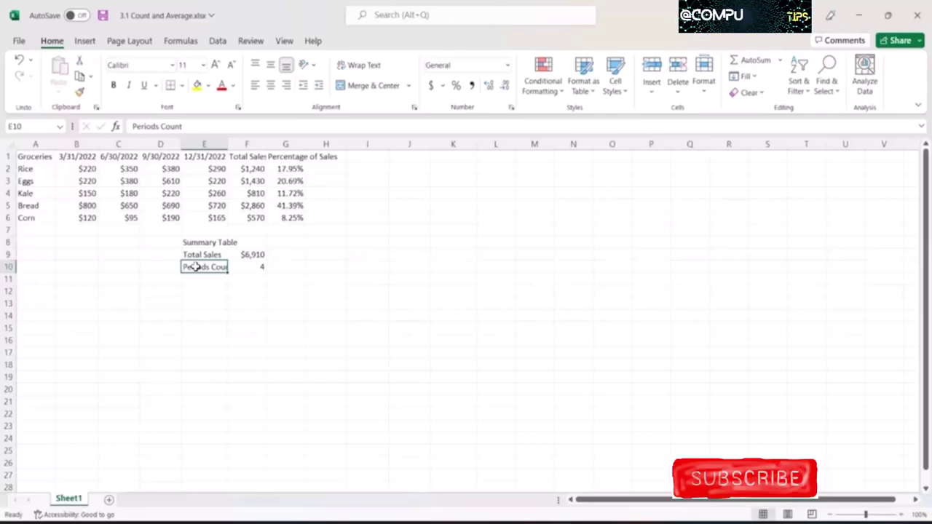
{"action": "key", "text": "shift+Right"}
{"action": "key", "text": "Delete"}
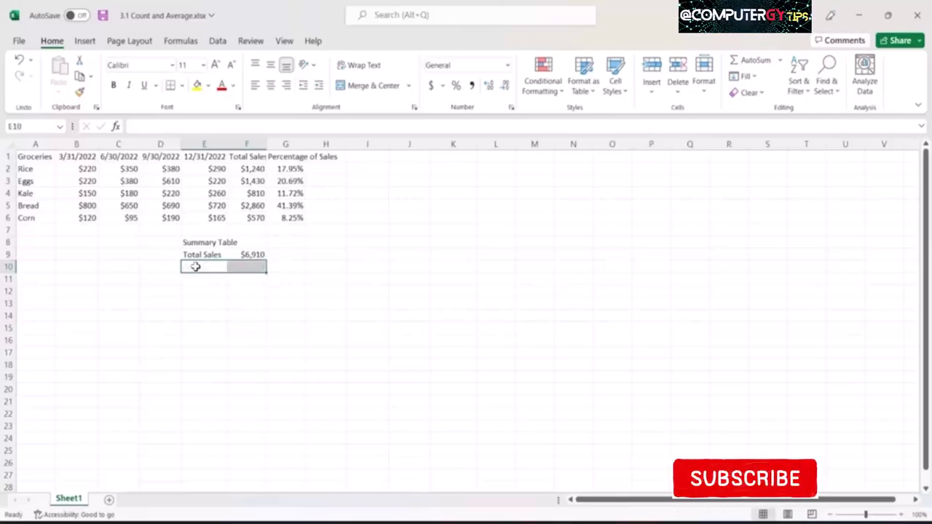
{"action": "key", "text": "Up"}
{"action": "key", "text": "Up"}
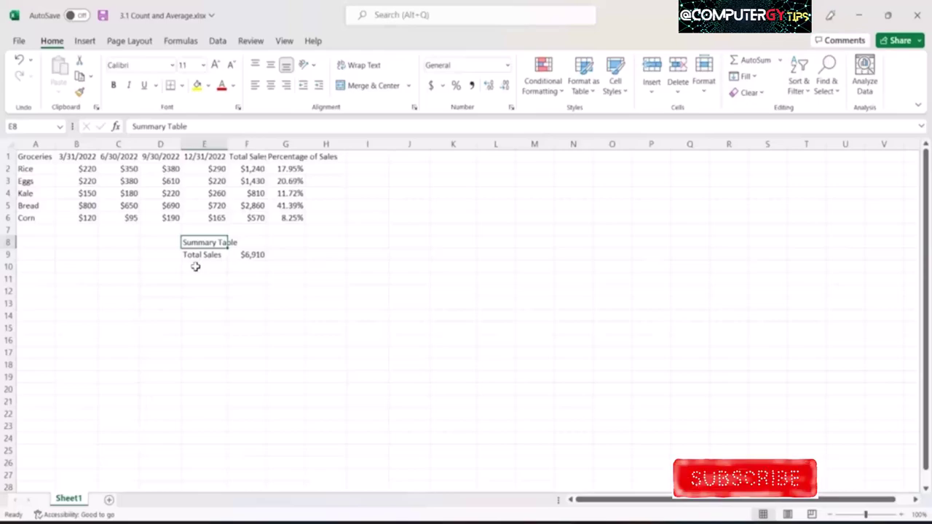
Step: Enter 'Average Monthly Sales' in H1 and select the header row A1:H1
{"action": "key", "text": "Right"}
{"action": "key", "text": "Right"}
{"action": "key", "text": "Right"}
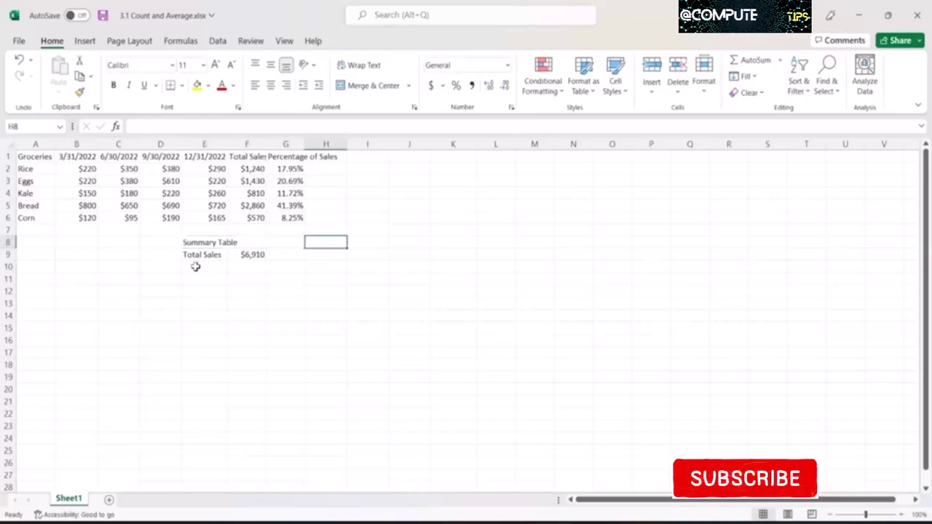
{"action": "key", "text": "Up"}
{"action": "key", "text": "Up"}
{"action": "key", "text": "Up"}
{"action": "key", "text": "Up"}
{"action": "key", "text": "Up"}
{"action": "key", "text": "Up"}
{"action": "type", "text": "A"}
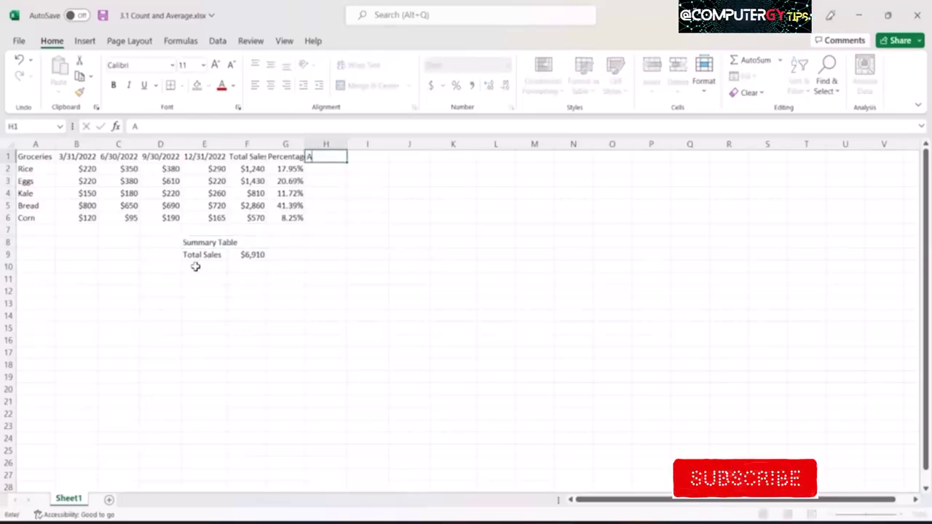
{"action": "type", "text": "verage Month"}
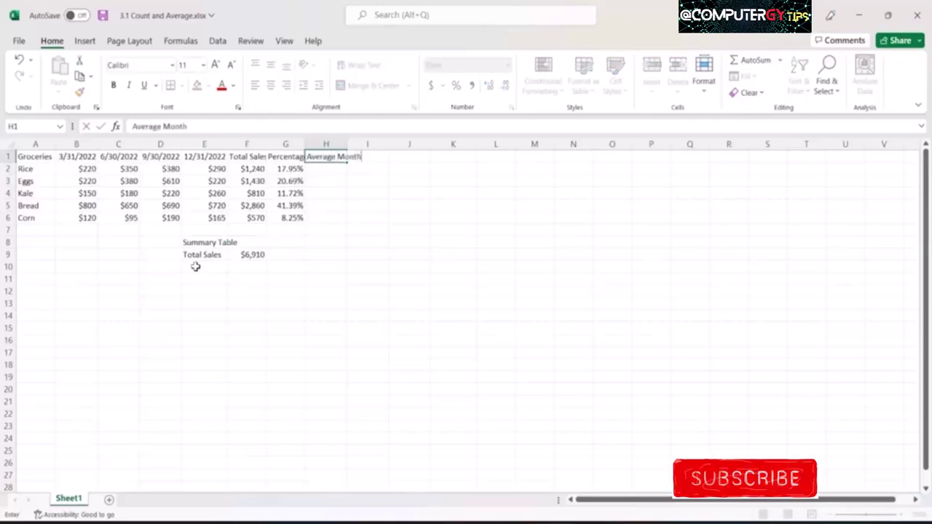
{"action": "type", "text": "ly Sales"}
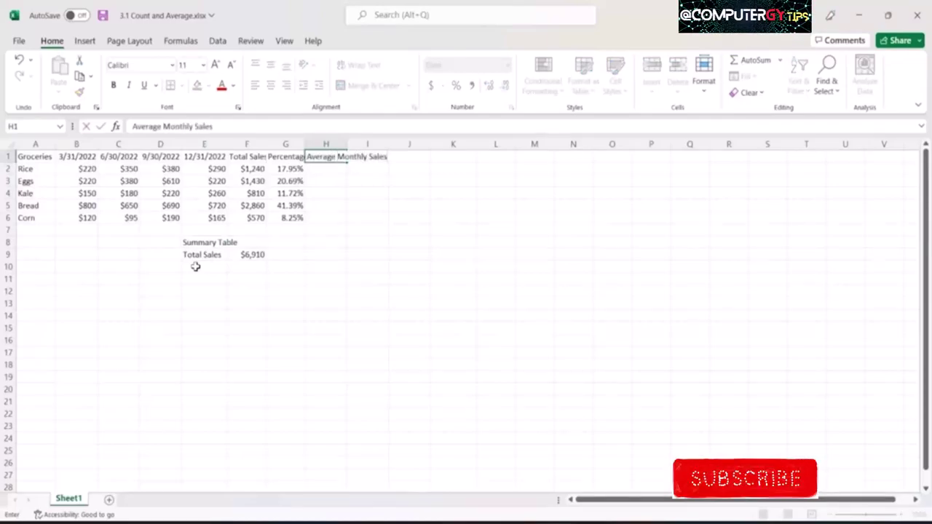
{"action": "key", "text": "ctrl+Return"}
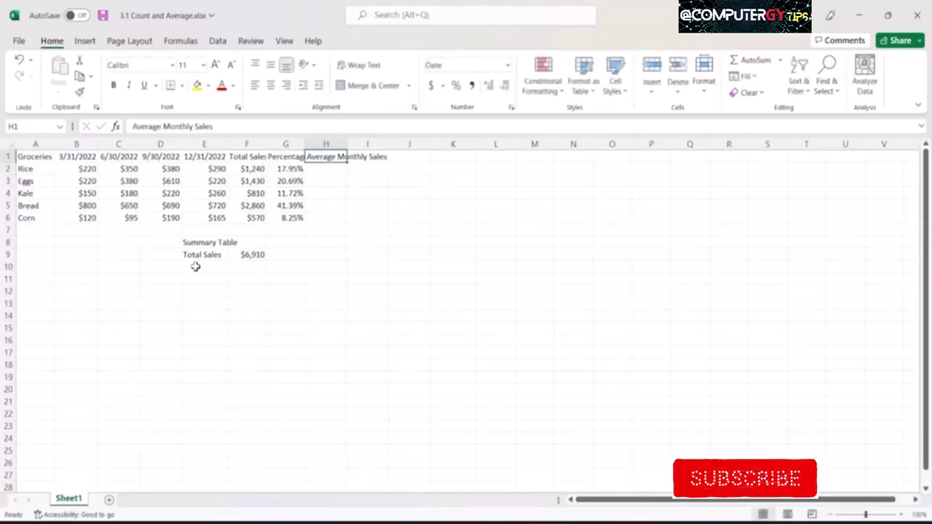
{"action": "key", "text": "shift+Left"}
{"action": "key", "text": "shift+Left"}
{"action": "key", "text": "shift+Left"}
{"action": "key", "text": "shift+Left"}
{"action": "key", "text": "shift+Left"}
{"action": "key", "text": "shift+Left"}
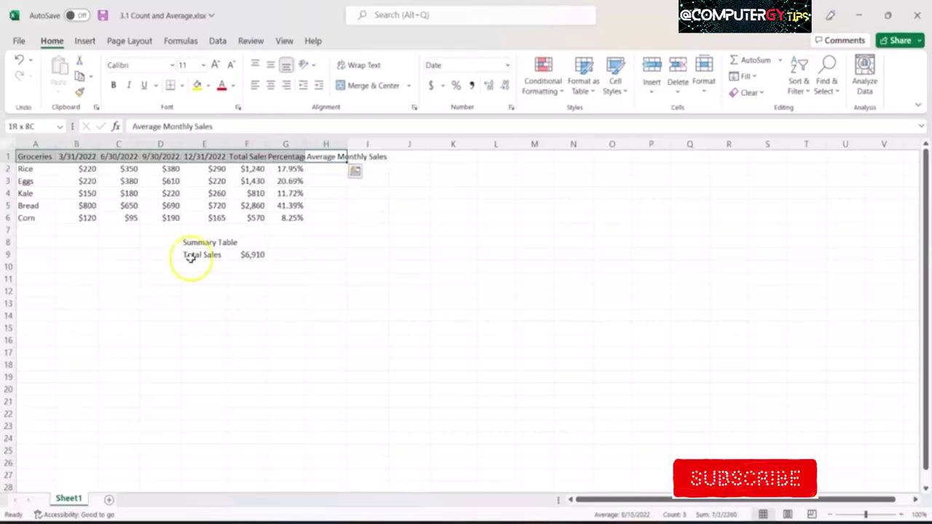
Step: Wrap the A1:H1 header text, then select F2 to view its SUM formula
{"action": "left_click", "coordinate": [358, 65]}
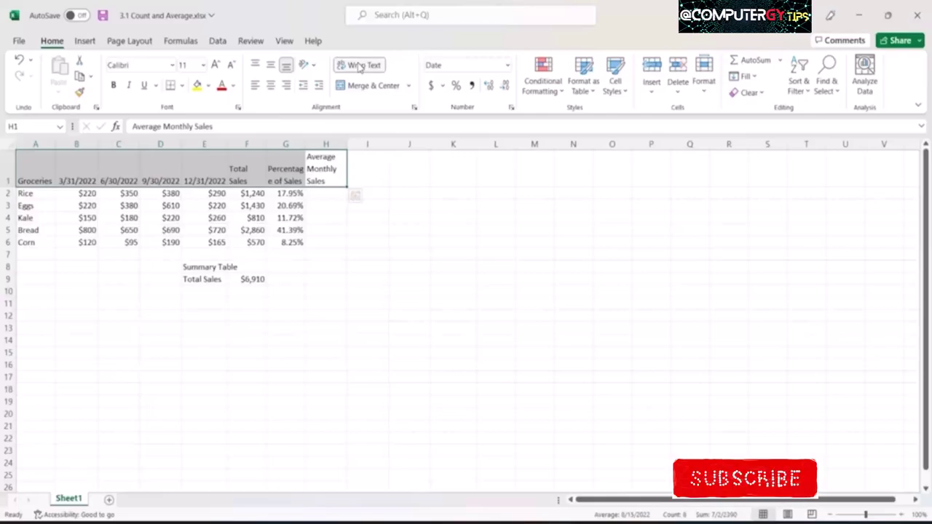
{"action": "left_click", "coordinate": [251, 196]}
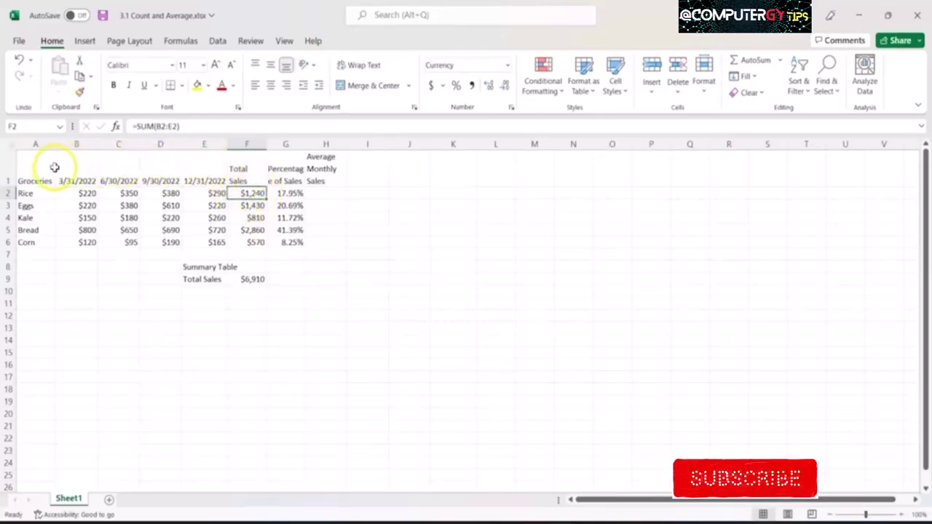
Step: Enter =F2/COUNT($B$1:$E$1) in H2, giving Rice's average of $310
{"action": "left_click", "coordinate": [308, 193]}
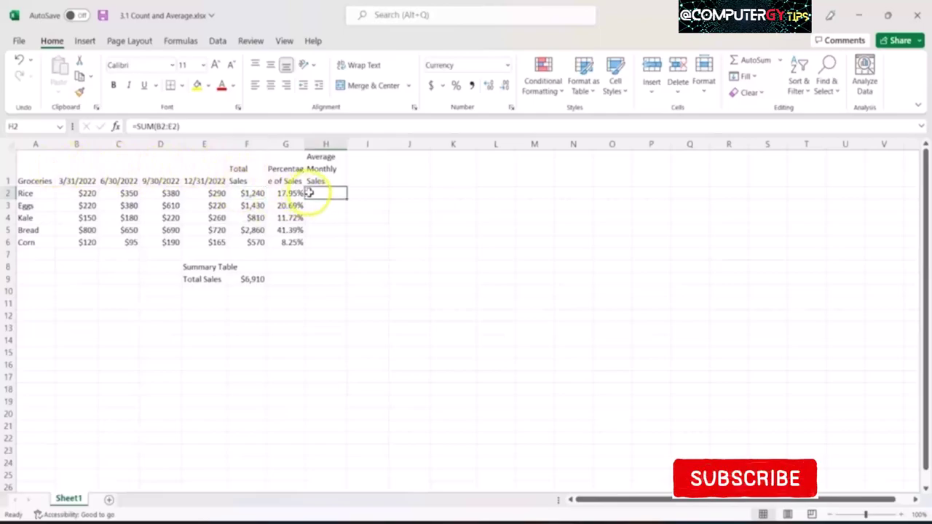
{"action": "type", "text": "="}
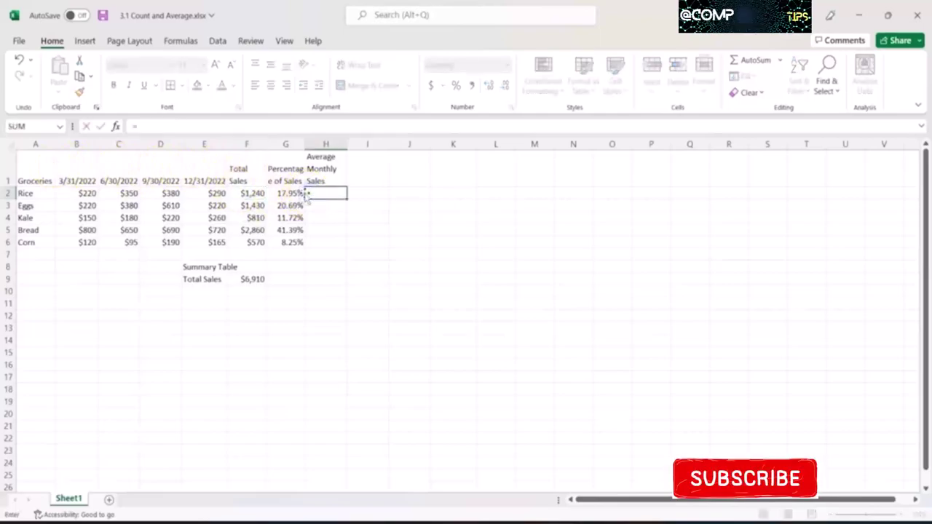
{"action": "key", "text": "Left"}
{"action": "key", "text": "Left"}
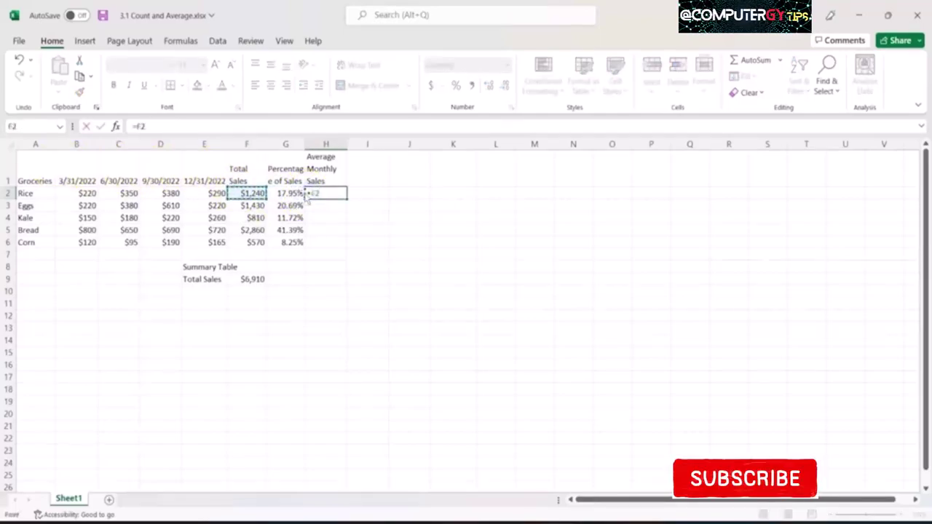
{"action": "type", "text": "/CO"}
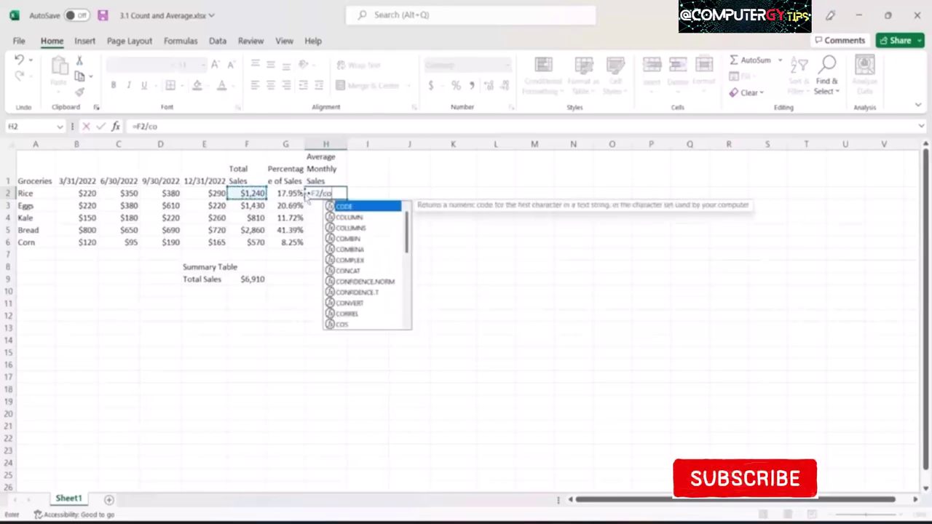
{"action": "type", "text": "UNT("}
{"action": "key", "text": "Left"}
{"action": "key", "text": "Up"}
{"action": "key", "text": "Left"}
{"action": "key", "text": "Left"}
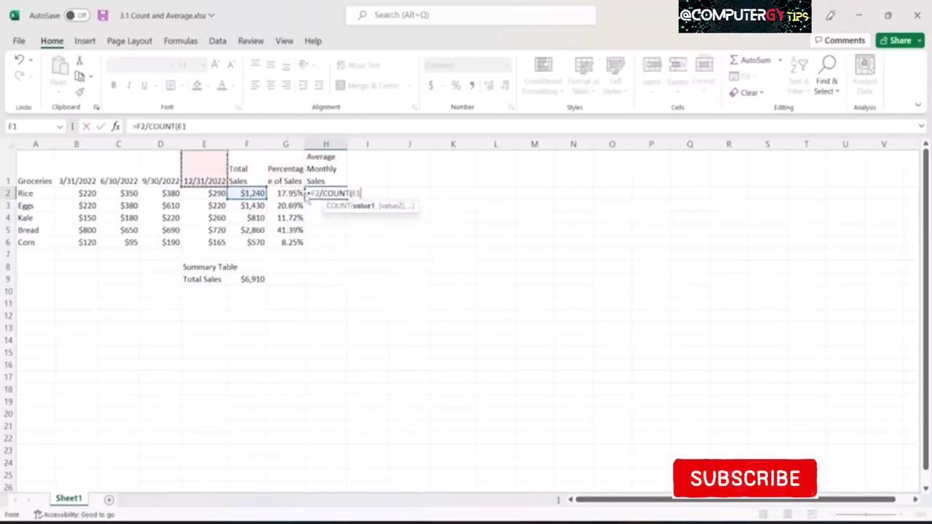
{"action": "key", "text": "shift+Left"}
{"action": "key", "text": "shift+Left"}
{"action": "key", "text": "shift+Left"}
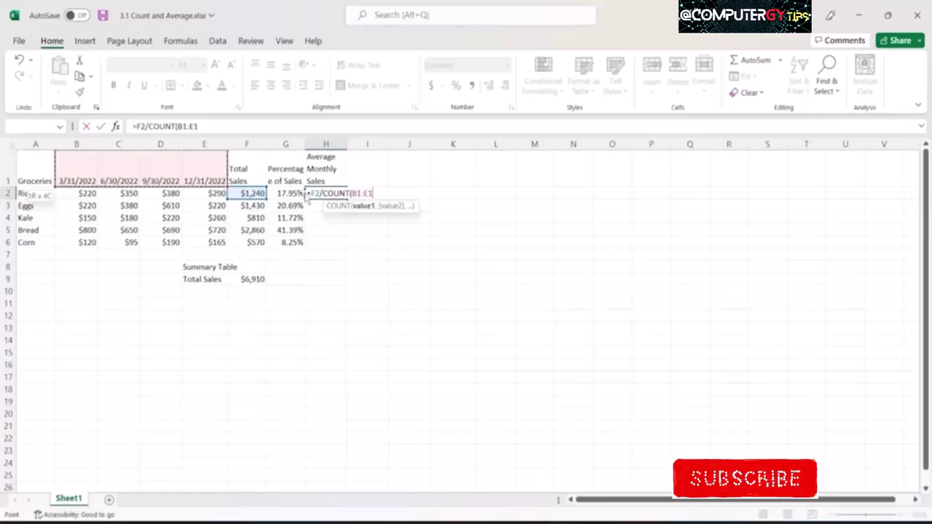
{"action": "key", "text": "F4"}
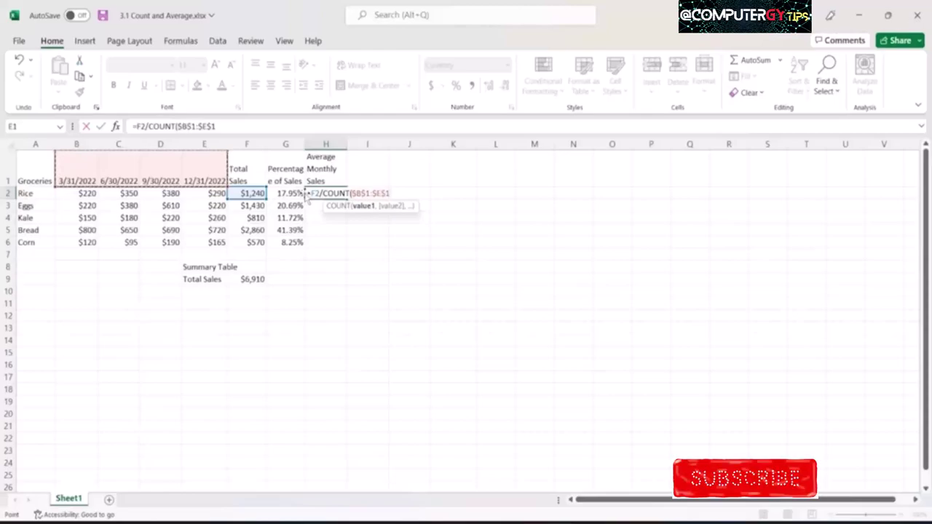
{"action": "type", "text": ")"}
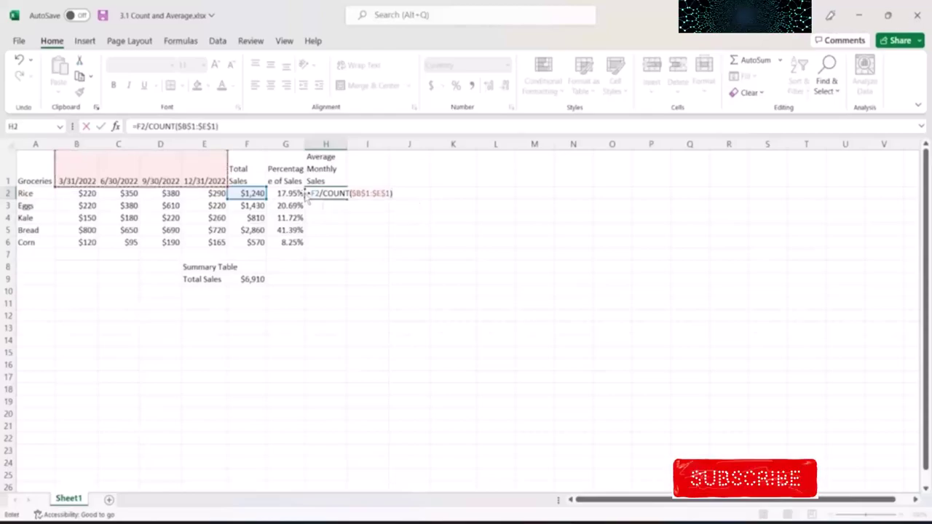
{"action": "key", "text": "Return"}
Step: Fill the average formula down to H6 and review H2's formula
{"action": "left_click", "coordinate": [336, 194]}
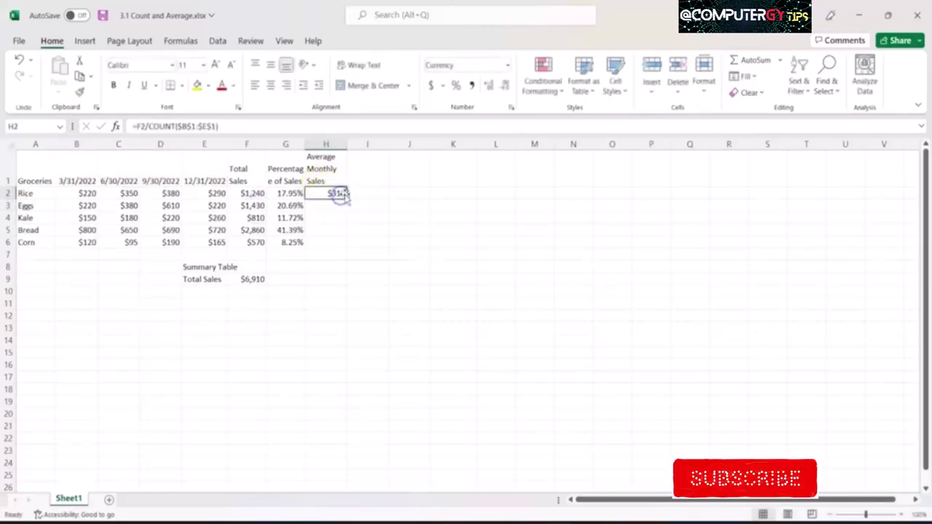
{"action": "left_click_drag", "start_coordinate": [347, 199], "coordinate": [347, 248]}
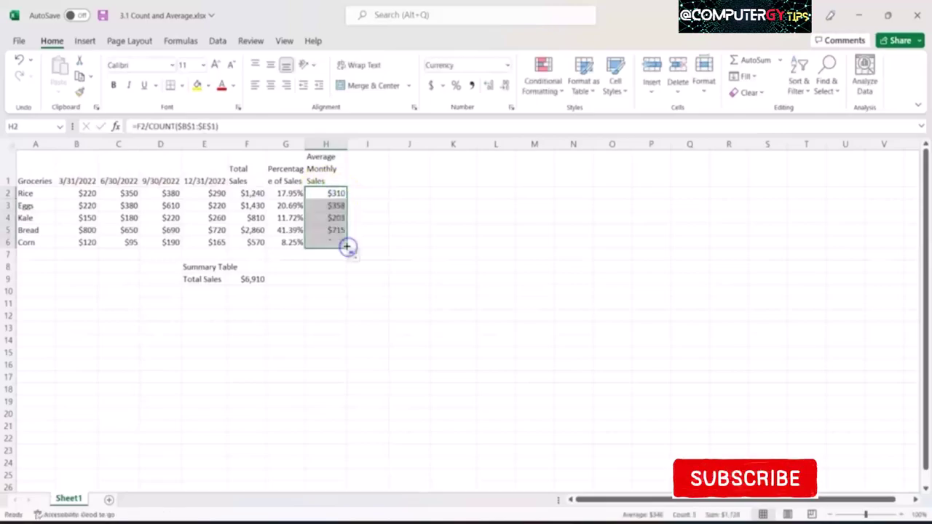
{"action": "left_click_drag", "start_coordinate": [347, 248], "coordinate": [346, 247]}
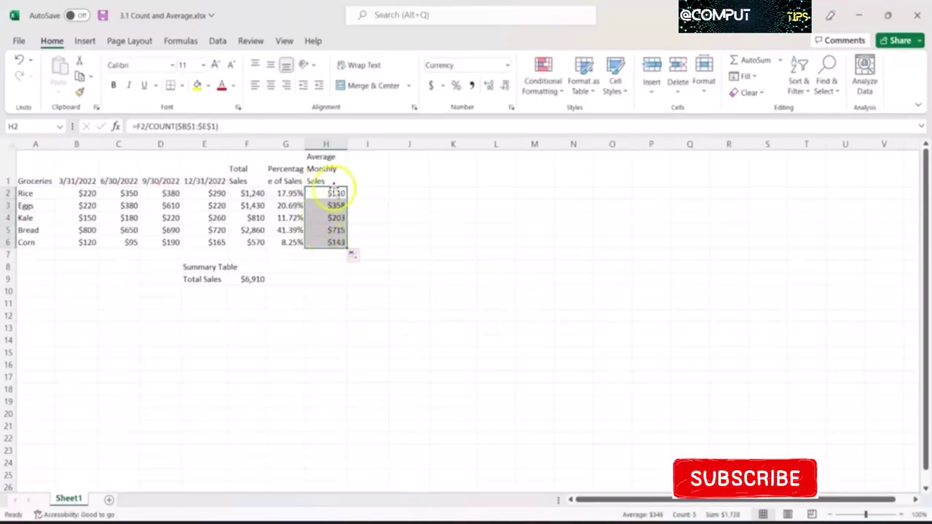
{"action": "left_click", "coordinate": [335, 190]}
{"action": "double_click", "coordinate": [335, 192]}
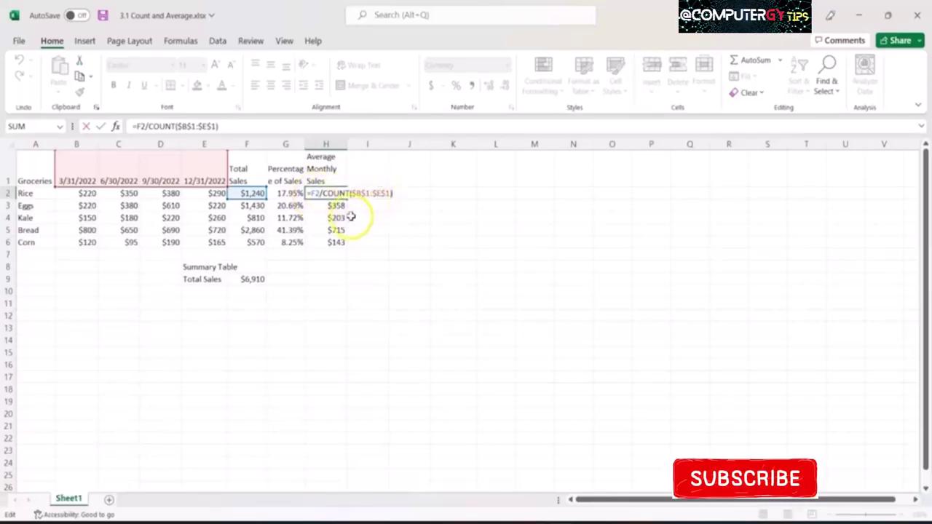
{"action": "key", "text": "Return"}
{"action": "left_click", "coordinate": [342, 193]}
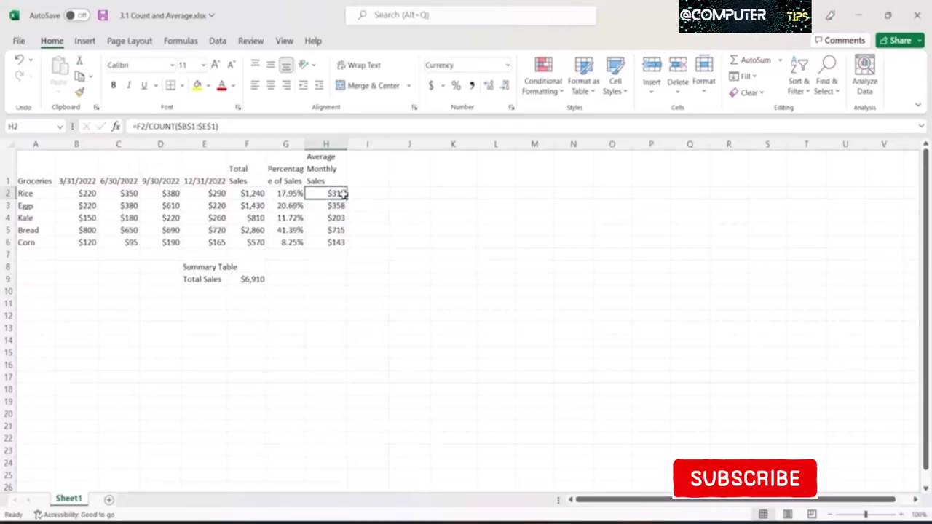
Step: Replace Rice's average in H2 with =AVERAGE(B2:E2)
{"action": "type", "text": "="}
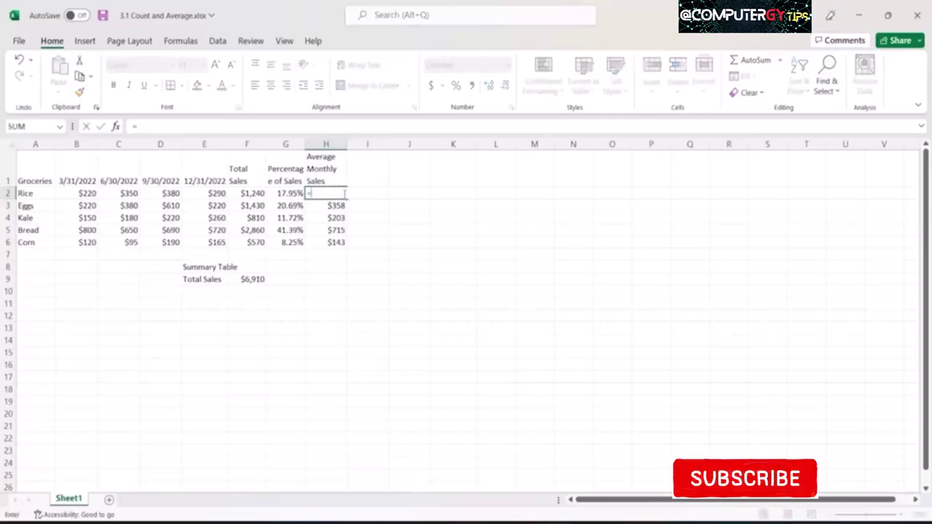
{"action": "type", "text": "aver"}
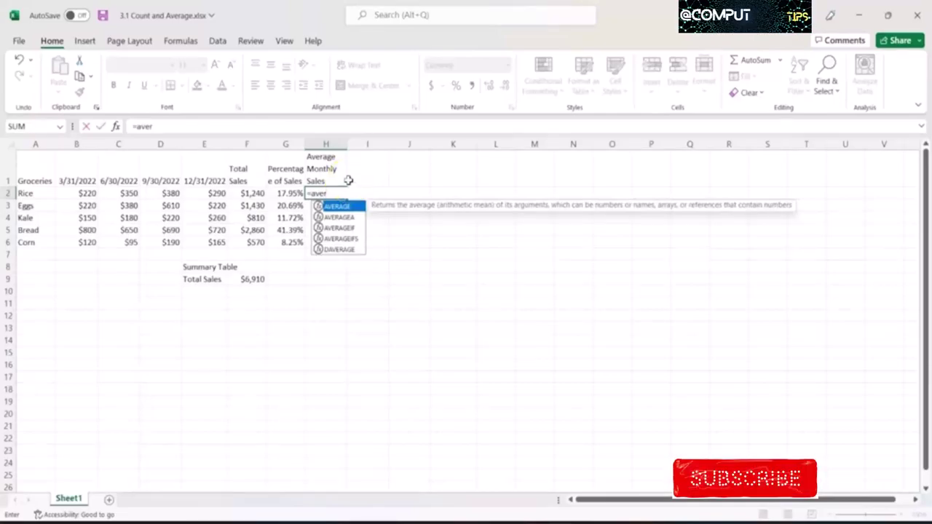
{"action": "key", "text": "Tab"}
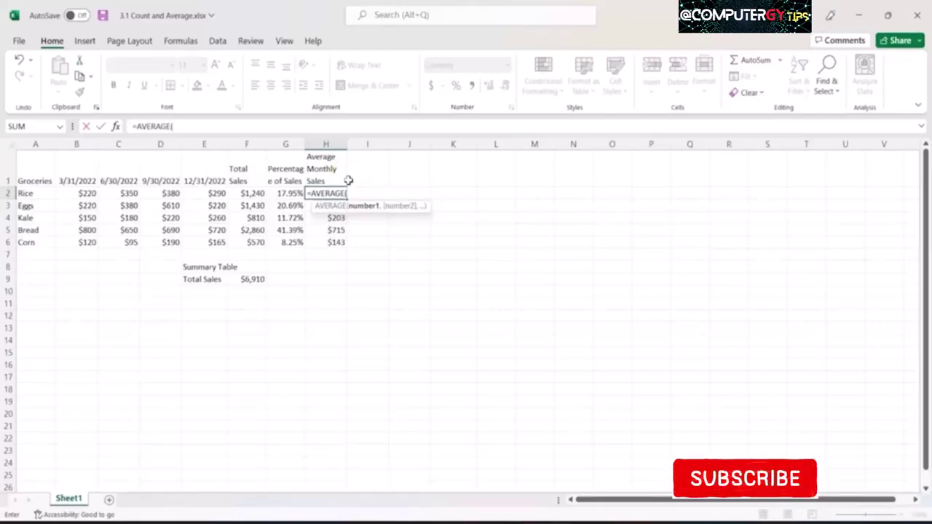
{"action": "key", "text": "Left"}
{"action": "key", "text": "Left"}
{"action": "key", "text": "Left"}
{"action": "key", "text": "shift+Left"}
{"action": "key", "text": "shift+Left"}
{"action": "key", "text": "shift+Left"}
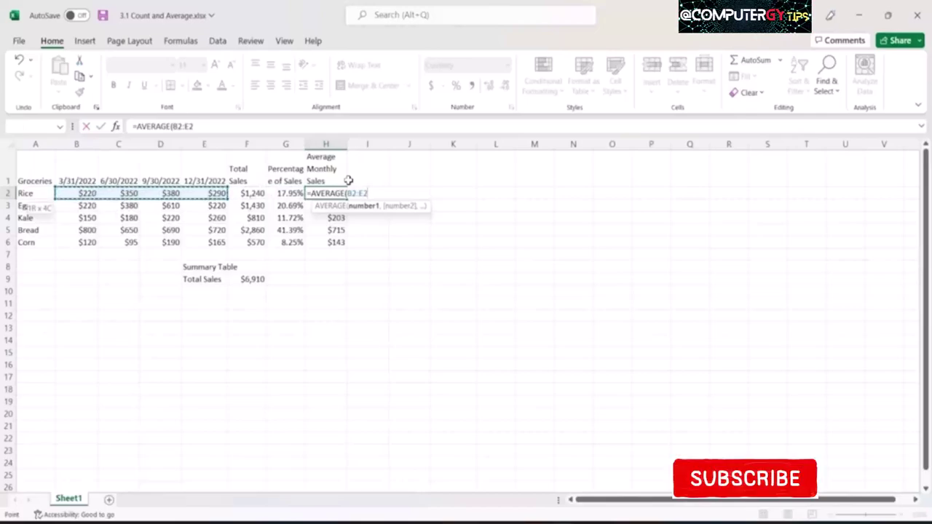
{"action": "type", "text": ")"}
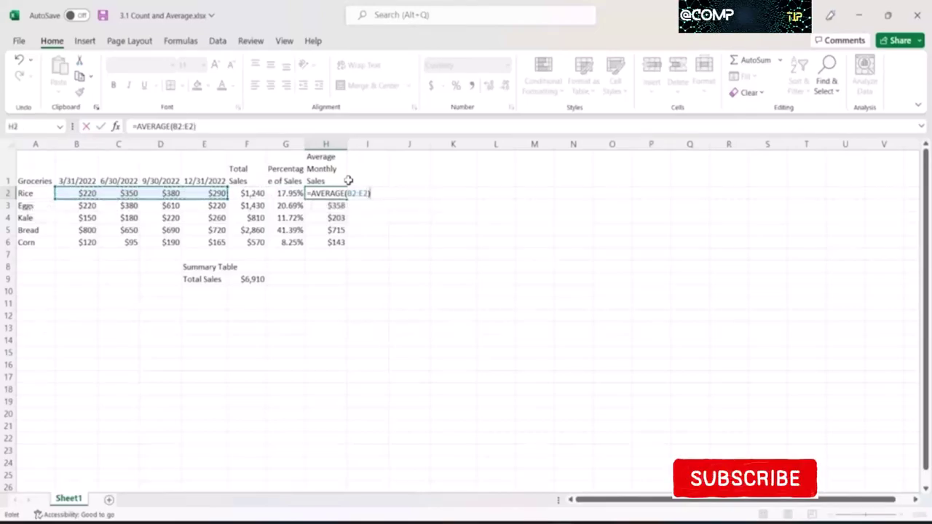
{"action": "key", "text": "Return"}
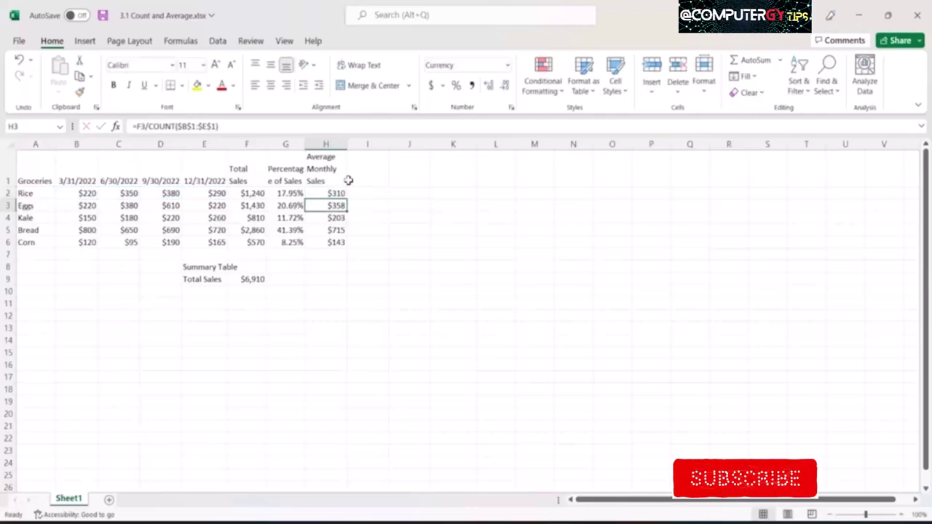
{"action": "key", "text": "Up"}
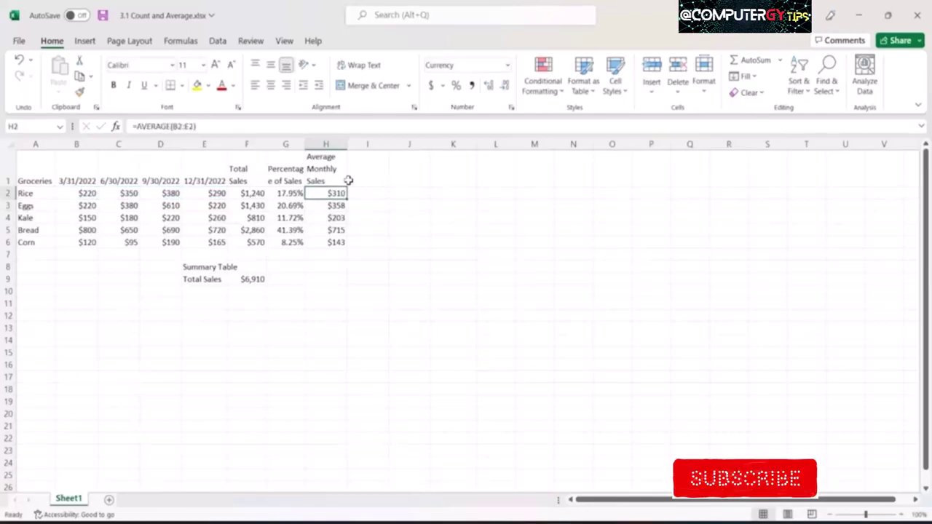
Step: Copy the AVERAGE formula down through H6 and check the Bread row
{"action": "key", "text": "ctrl+c"}
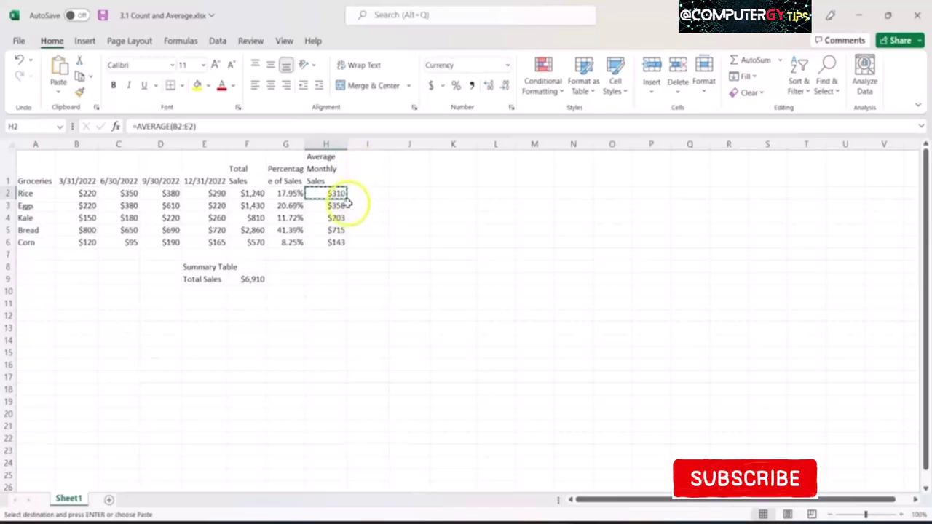
{"action": "left_click_drag", "start_coordinate": [348, 198], "coordinate": [349, 251]}
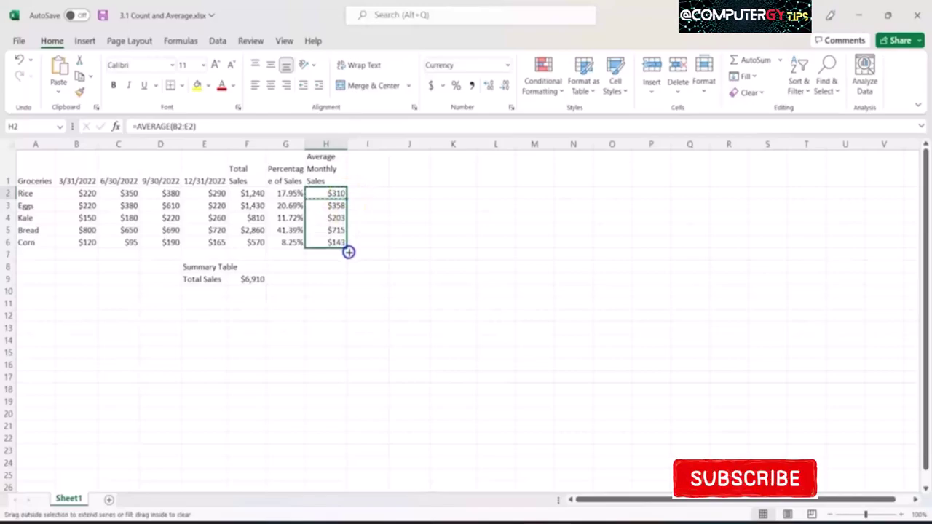
{"action": "left_click_drag", "start_coordinate": [348, 250], "coordinate": [349, 251]}
{"action": "left_click", "coordinate": [342, 229]}
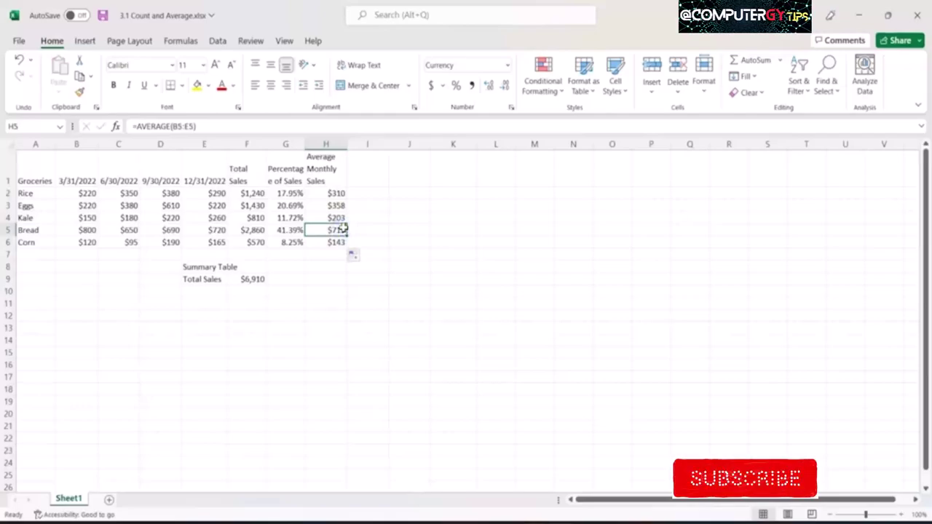
{"action": "left_click", "coordinate": [341, 228]}
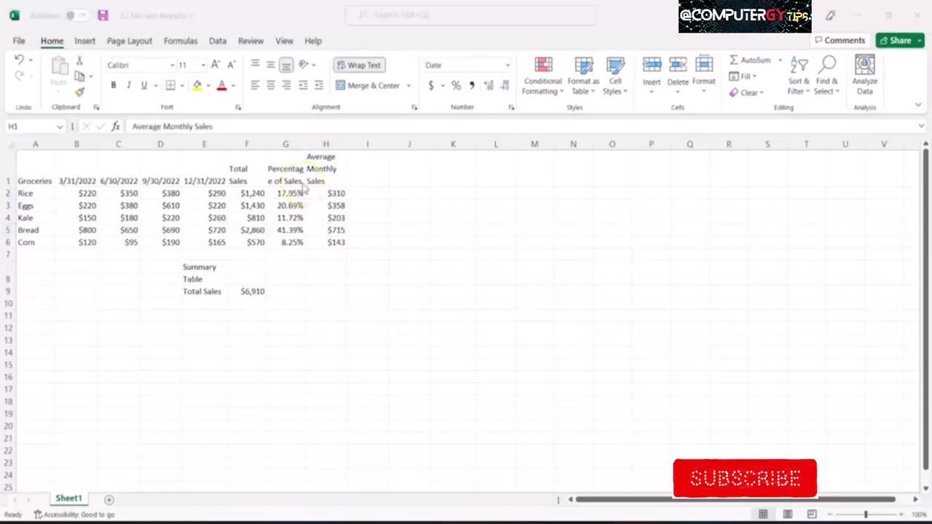
Step: Type 'Maximum Monthly Sales' in I1 and 'Minimum Monthly Sales' in J1
{"action": "left_click", "coordinate": [329, 172]}
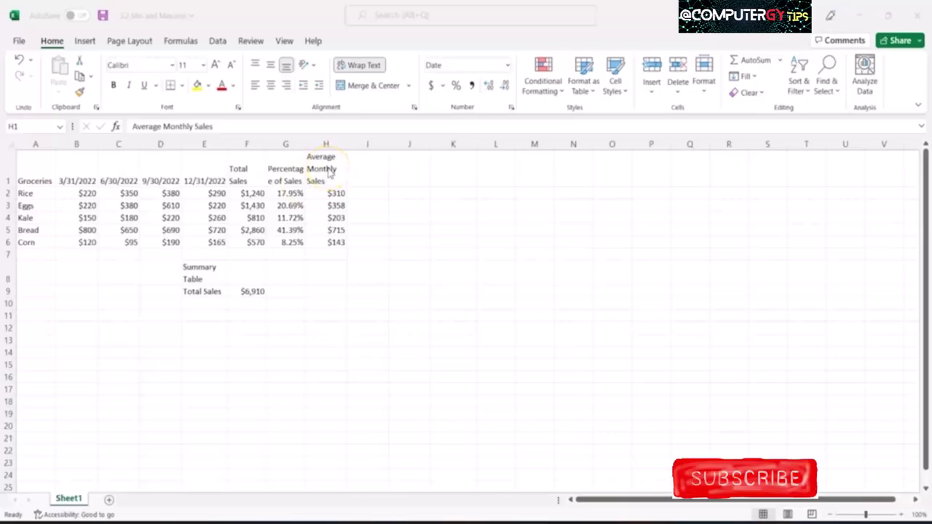
{"action": "left_click", "coordinate": [365, 163]}
{"action": "type", "text": "Maximum"}
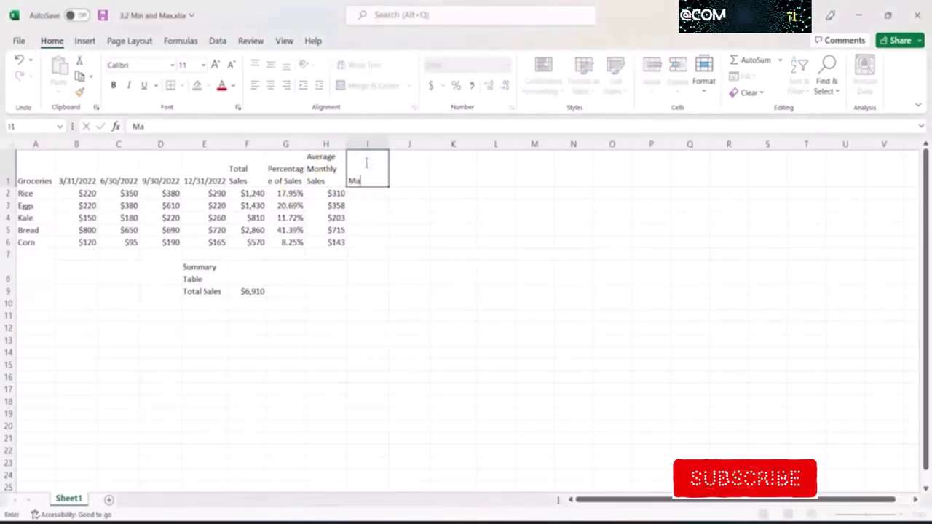
{"action": "type", "text": " Month"}
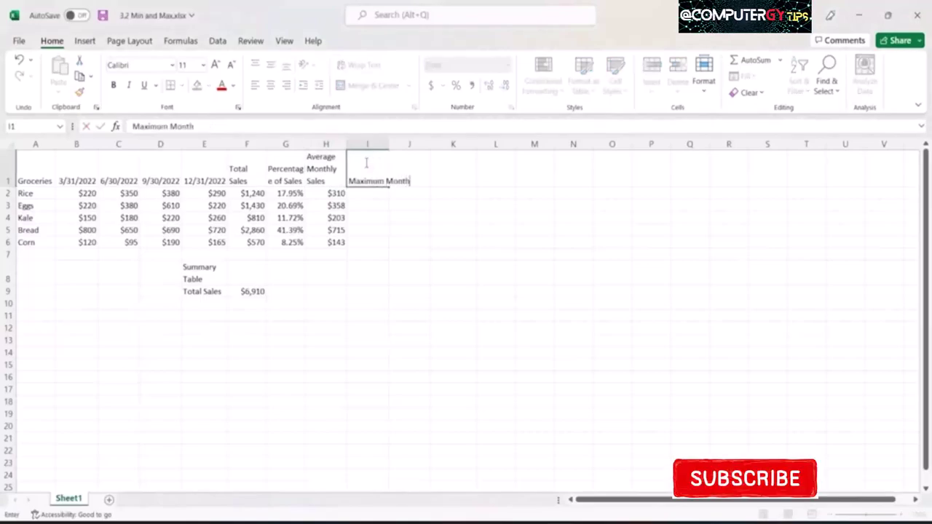
{"action": "type", "text": "ly Sales"}
{"action": "key", "text": "ctrl+Return"}
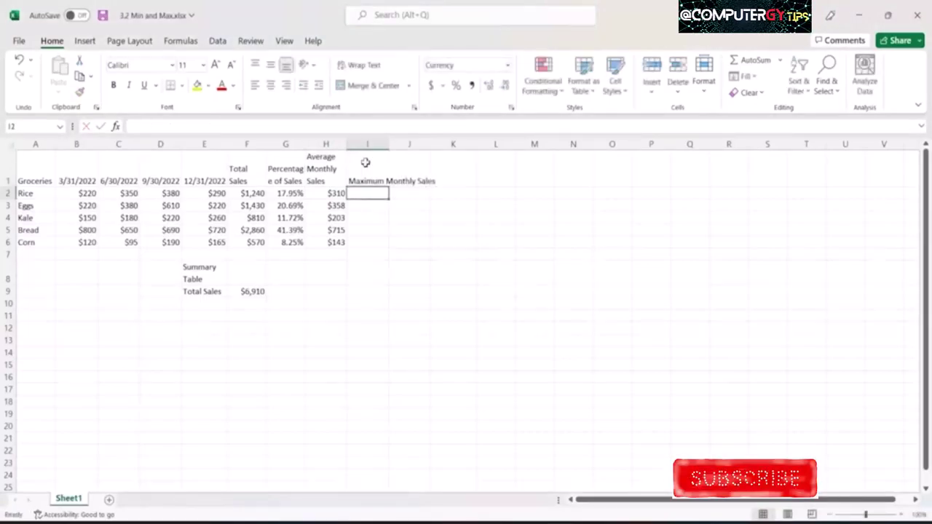
{"action": "key", "text": "Right"}
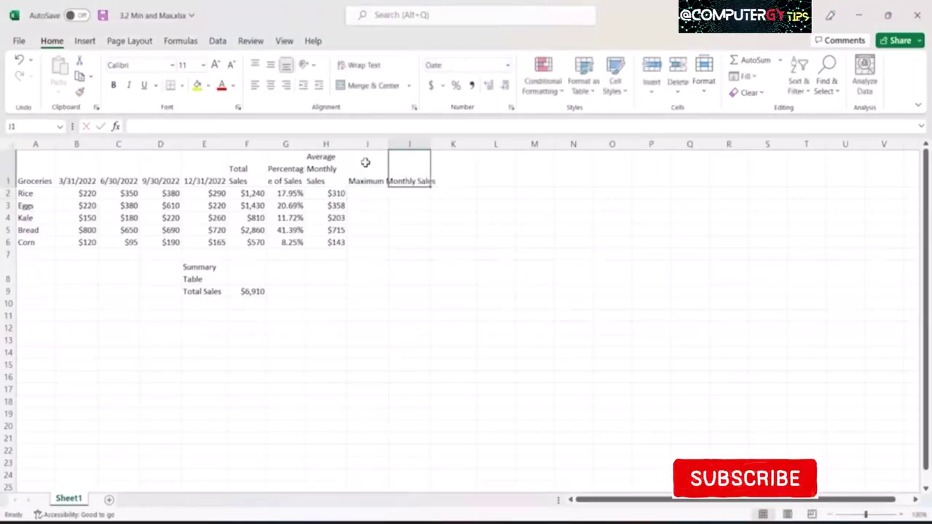
{"action": "type", "text": "Min"}
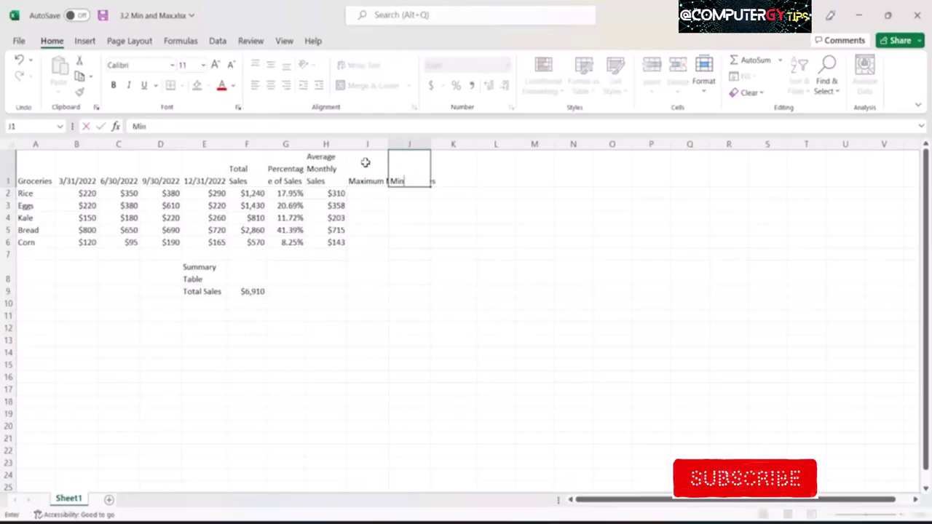
{"action": "type", "text": "imum Monthl"}
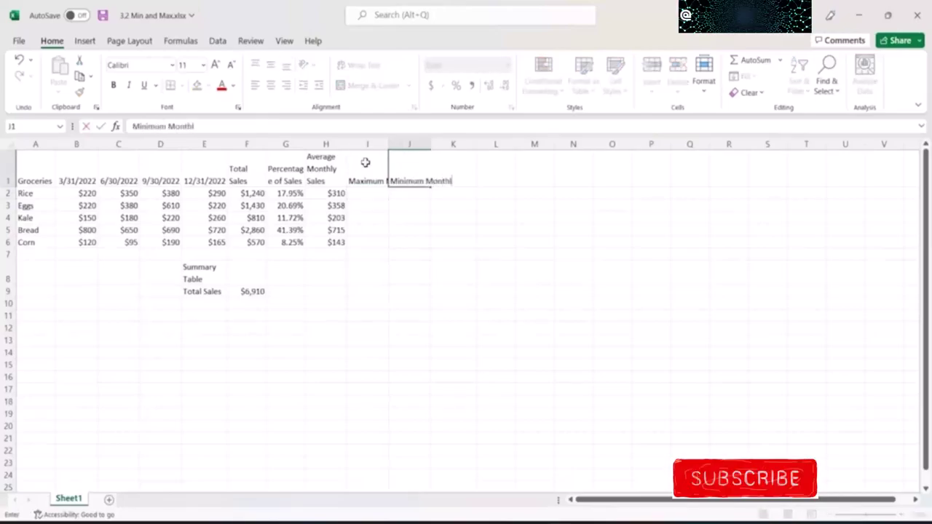
{"action": "type", "text": "y Sales"}
{"action": "key", "text": "ctrl+Return"}
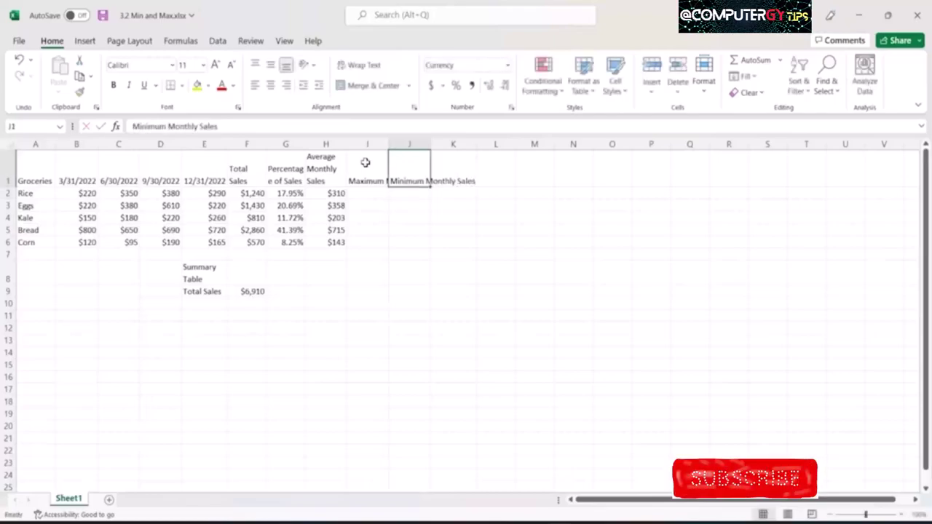
Step: Wrap the I1:J1 headers and select I2
{"action": "left_click", "coordinate": [365, 163], "text": "shift"}
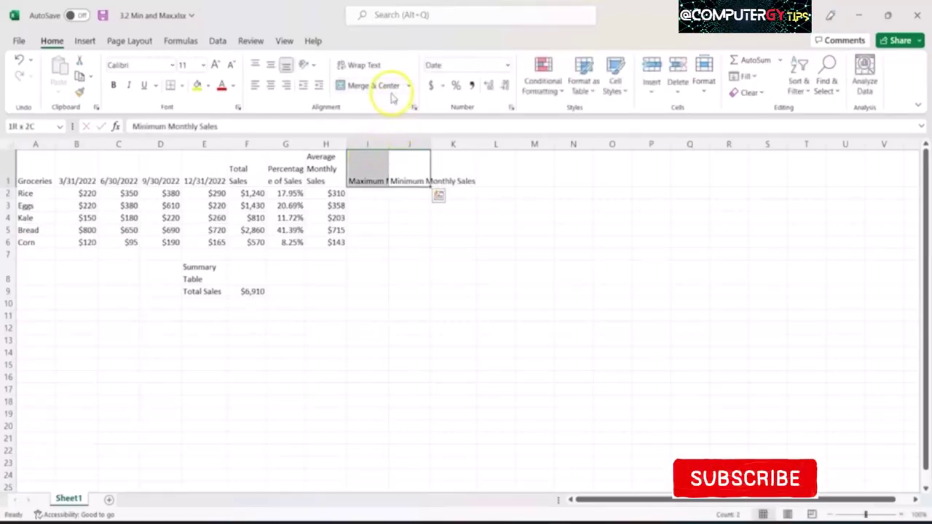
{"action": "left_click", "coordinate": [362, 65]}
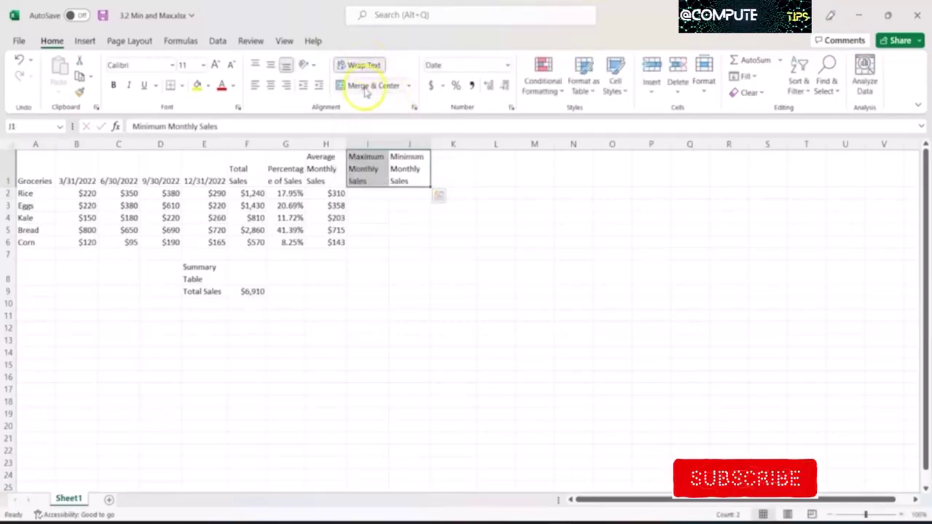
{"action": "left_click", "coordinate": [369, 194]}
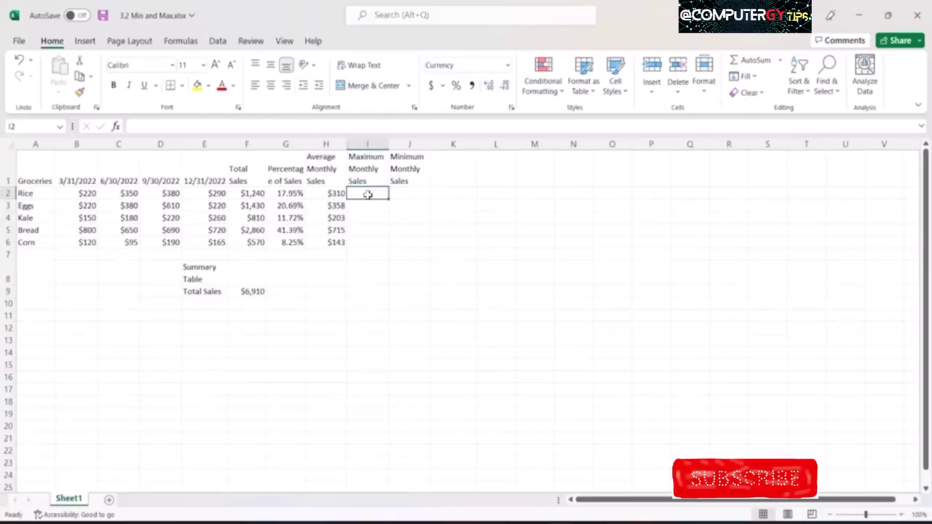
Step: Enter =MAX(B2:E2) in I2, showing $380 for Rice
{"action": "type", "text": "=max"}
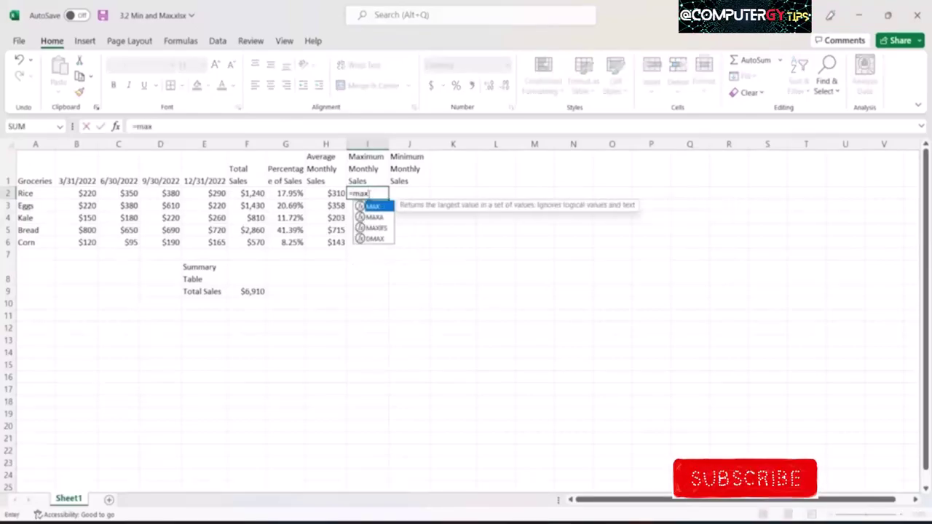
{"action": "key", "text": "Tab"}
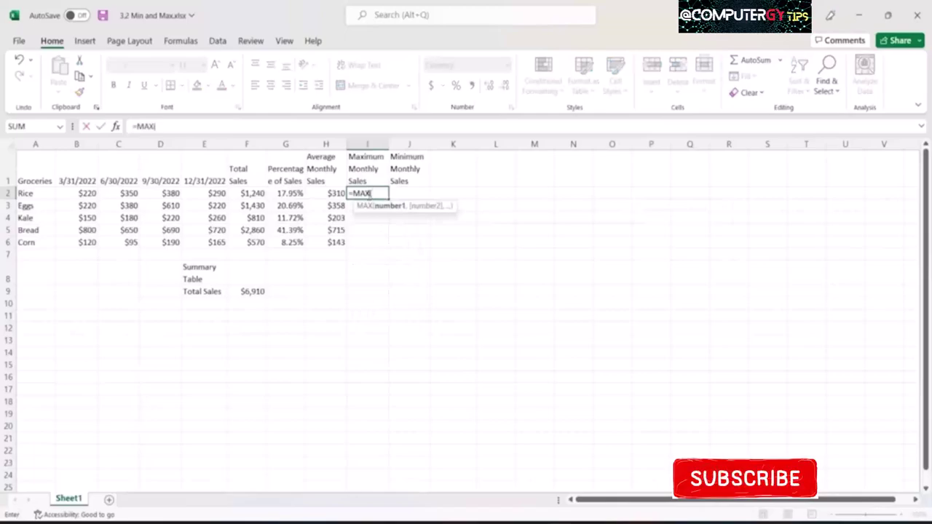
{"action": "key", "text": "Left"}
{"action": "key", "text": "Left"}
{"action": "key", "text": "Left"}
{"action": "key", "text": "Left"}
{"action": "left_click_drag", "start_coordinate": [212, 193], "coordinate": [73, 194]}
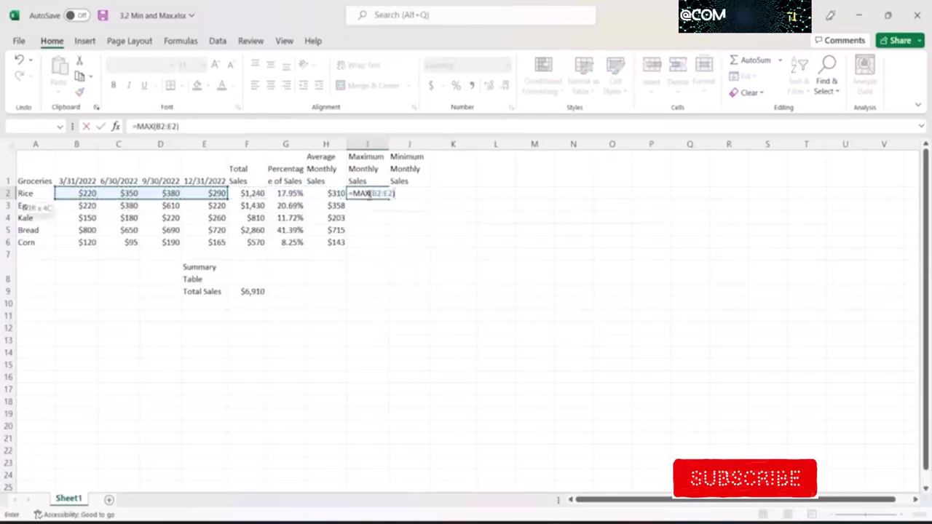
{"action": "key", "text": "Return"}
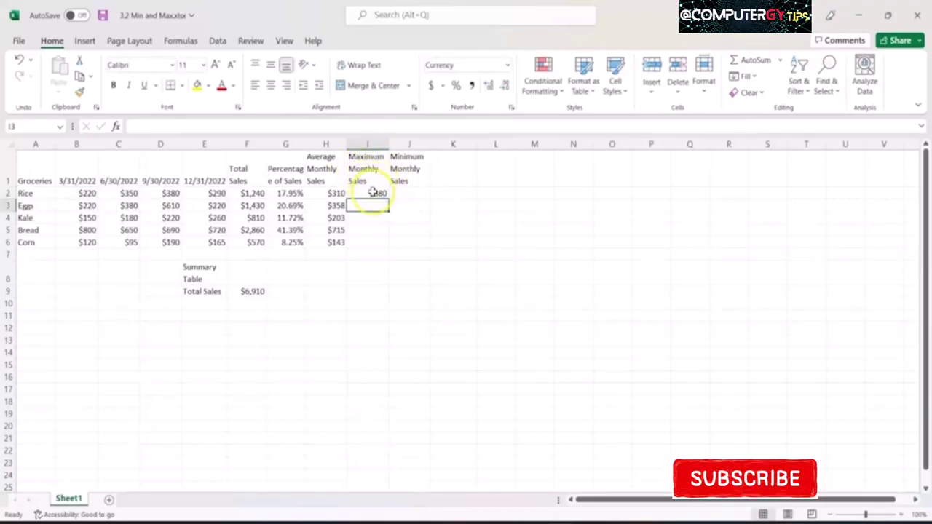
Step: Enter =MIN(B2:E2) in J2, showing $220 for Rice
{"action": "key", "text": "Up"}
{"action": "key", "text": "Right"}
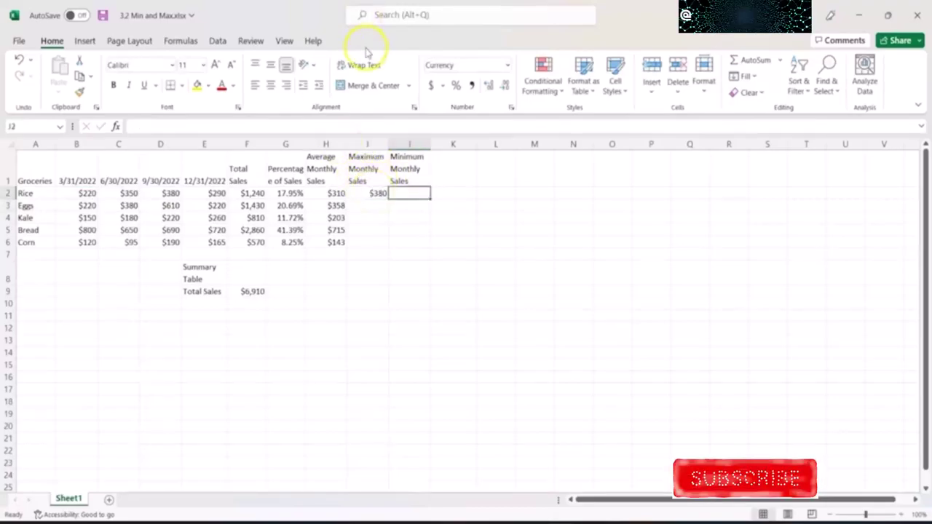
{"action": "type", "text": "="}
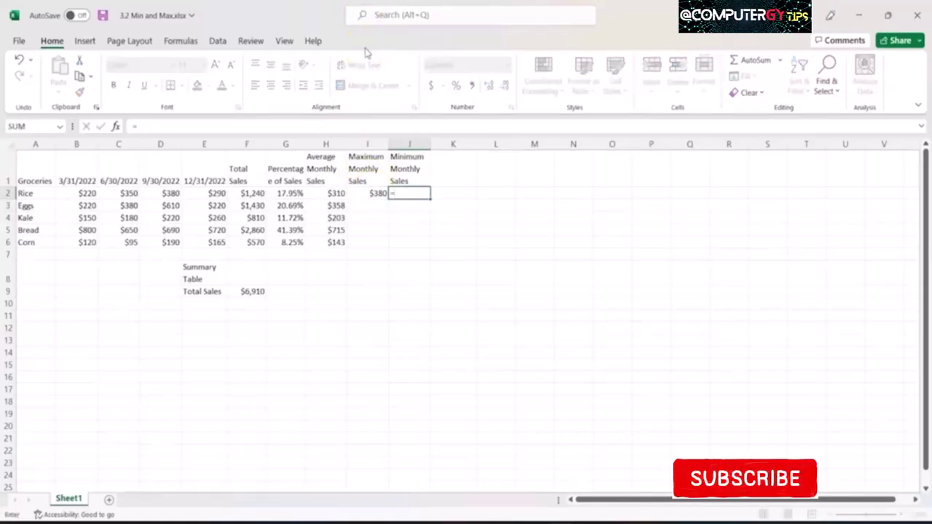
{"action": "type", "text": "min"}
{"action": "key", "text": "Tab"}
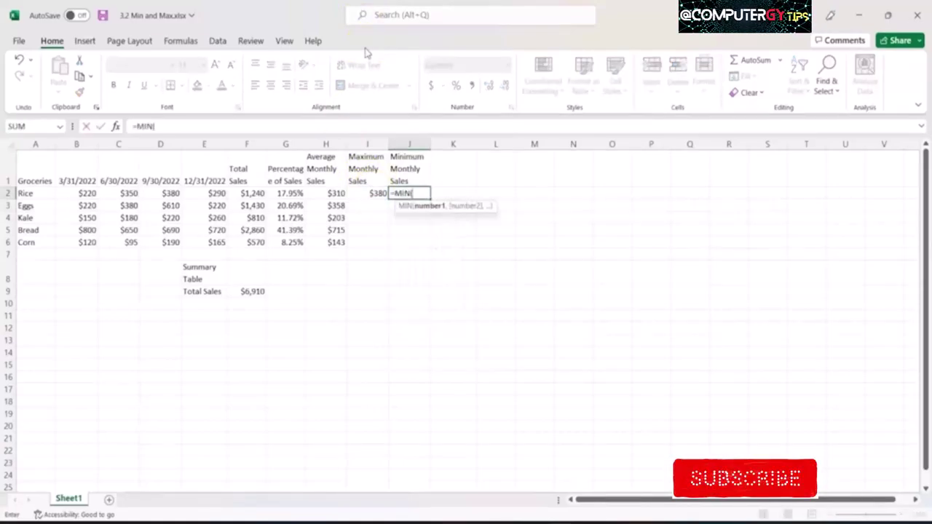
{"action": "key", "text": "Left"}
{"action": "key", "text": "Left"}
{"action": "key", "text": "Left"}
{"action": "key", "text": "Left"}
{"action": "key", "text": "Left"}
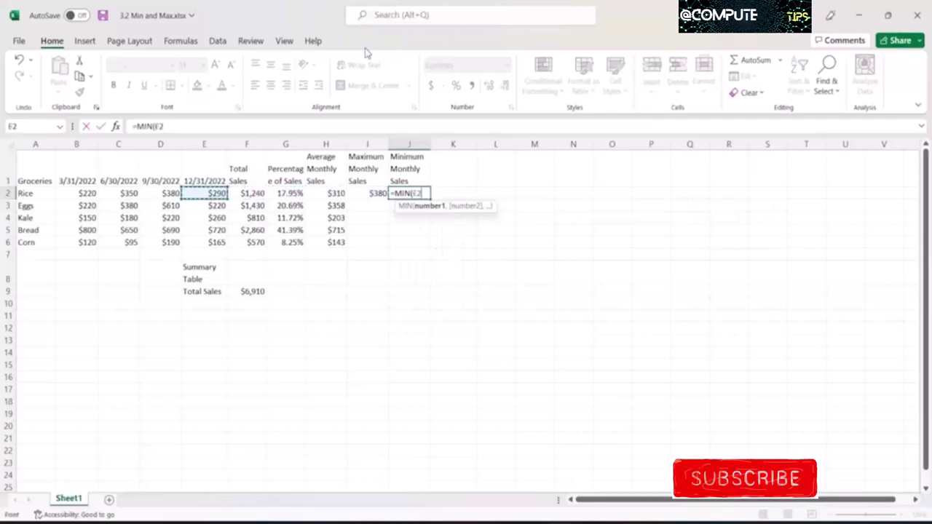
{"action": "key", "text": "shift+Left"}
{"action": "key", "text": "shift+Left"}
{"action": "key", "text": "shift+Left"}
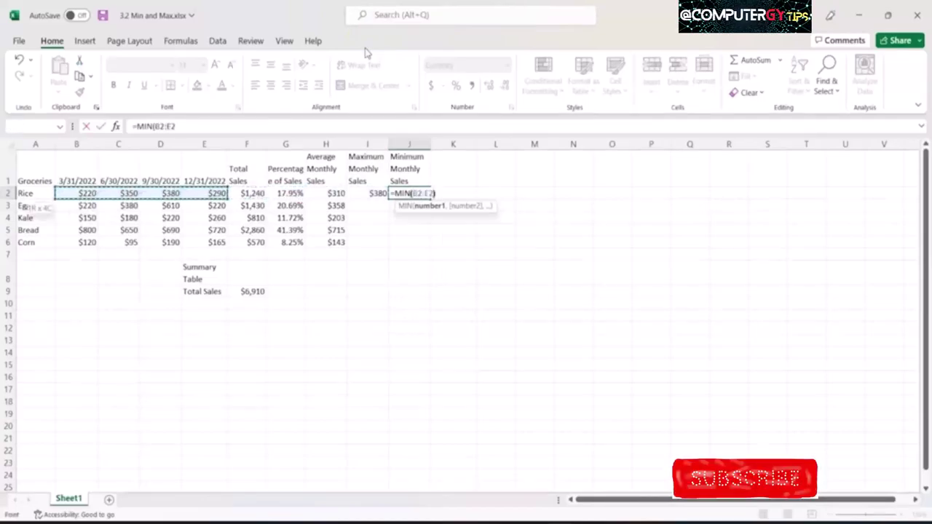
{"action": "type", "text": ")"}
{"action": "key", "text": "Return"}
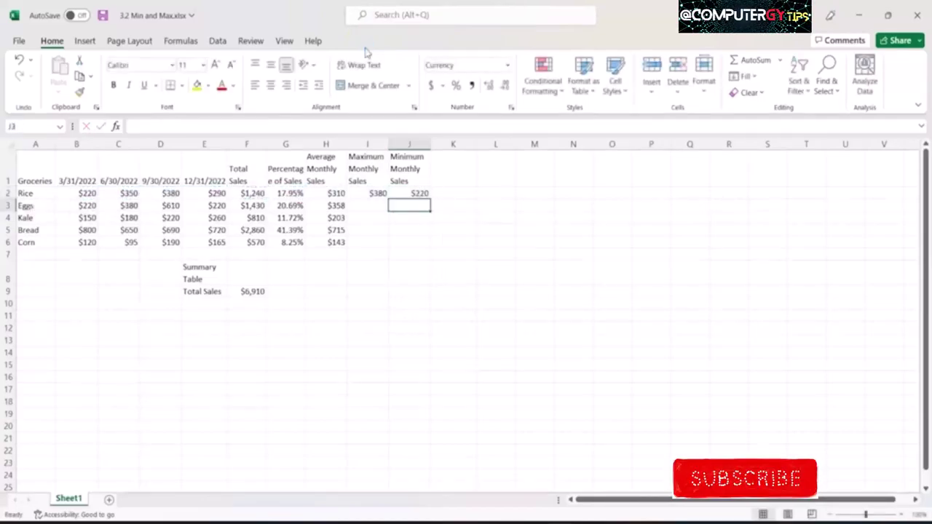
{"action": "key", "text": "Up"}
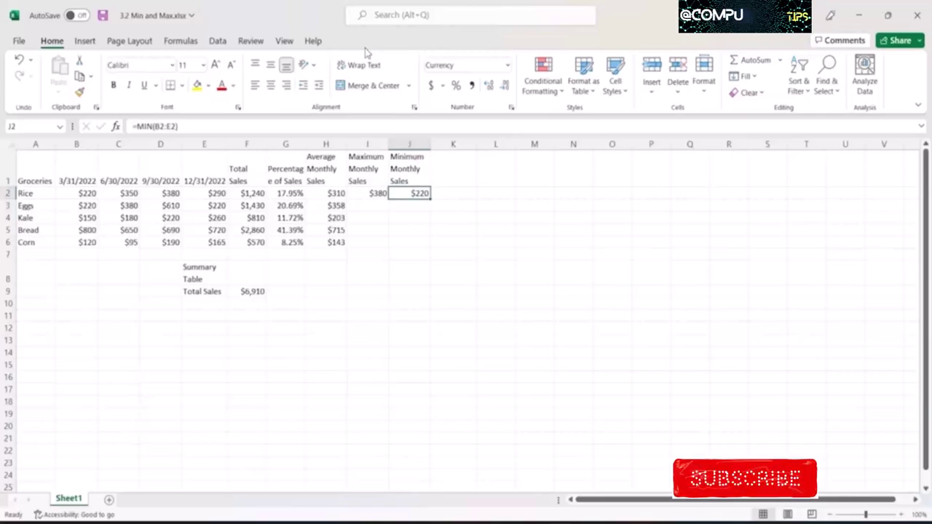
Step: Fill the I2:J2 max and min formulas down to row 6 and check J5
{"action": "key", "text": "shift+Left"}
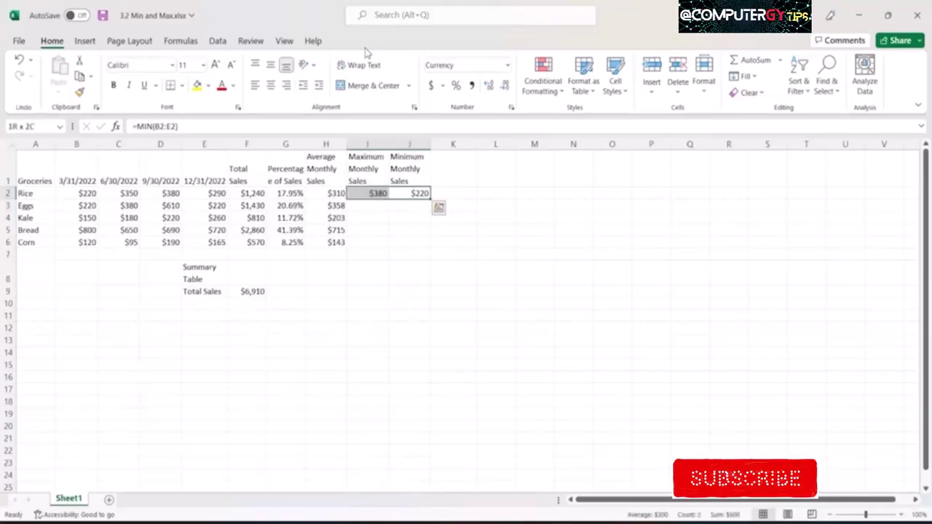
{"action": "key", "text": "Left"}
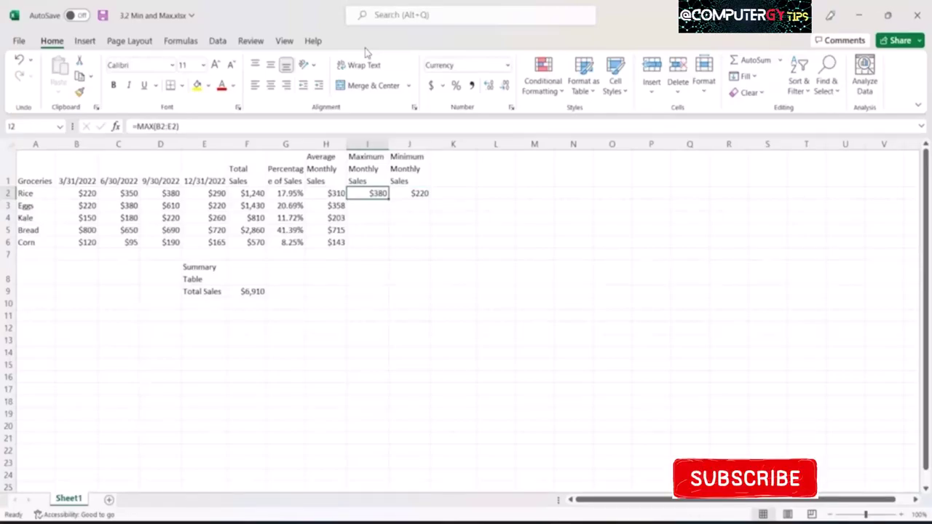
{"action": "key", "text": "shift+Right"}
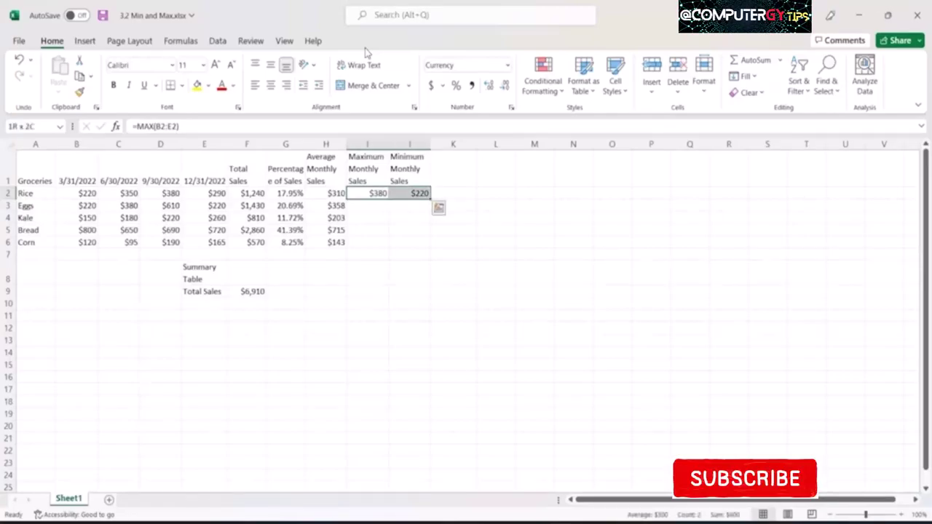
{"action": "left_click_drag", "start_coordinate": [429, 199], "coordinate": [428, 251]}
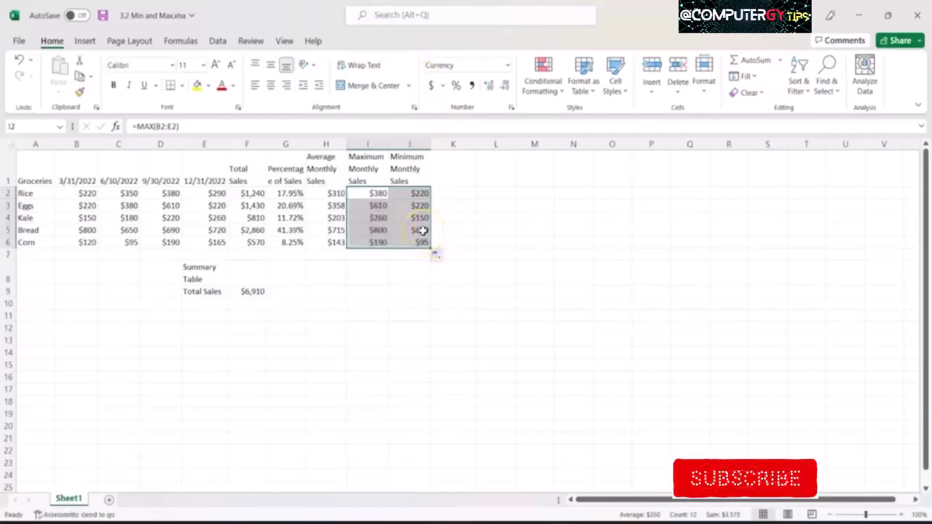
{"action": "left_click", "coordinate": [423, 230]}
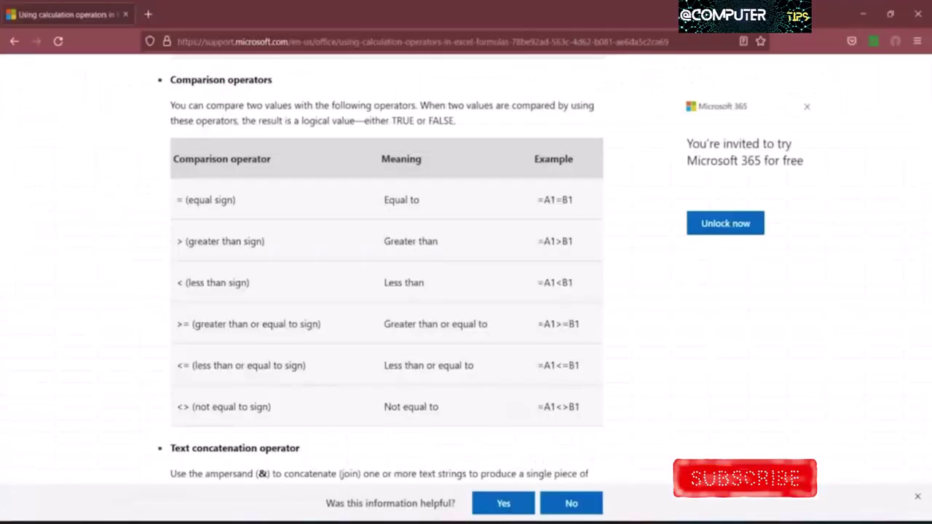
Step: Consult the calculation operators help page, then return to 3.3 Logical Operators.xlsx
{"action": "left_click", "coordinate": [509, 514]}
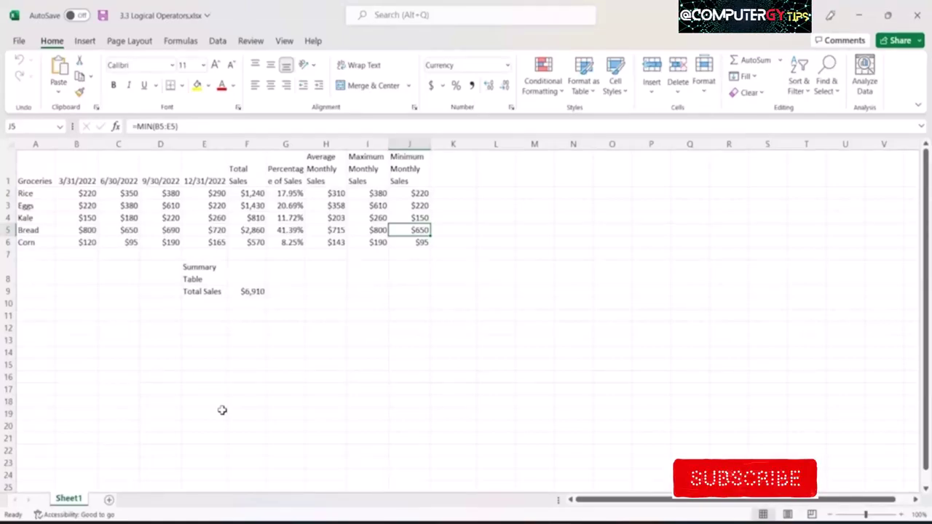
Step: Head column K 'Bestseller?' and enter =H2>350 in K2, returning FALSE for Rice
{"action": "left_click", "coordinate": [469, 169]}
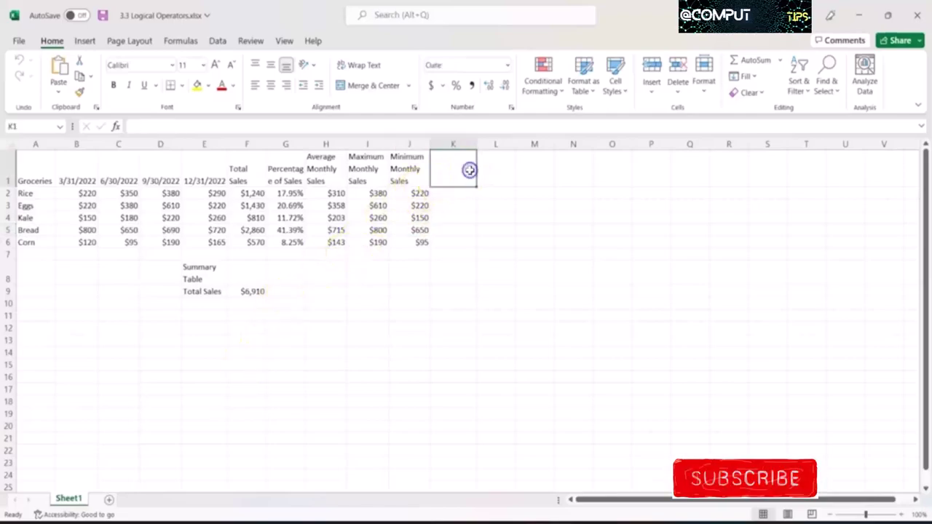
{"action": "type", "text": "Bes"}
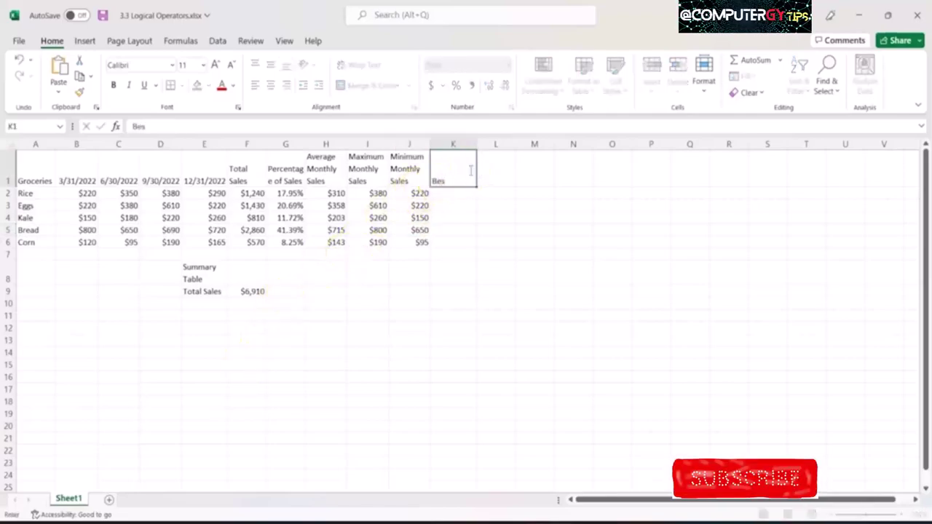
{"action": "type", "text": "tseller?"}
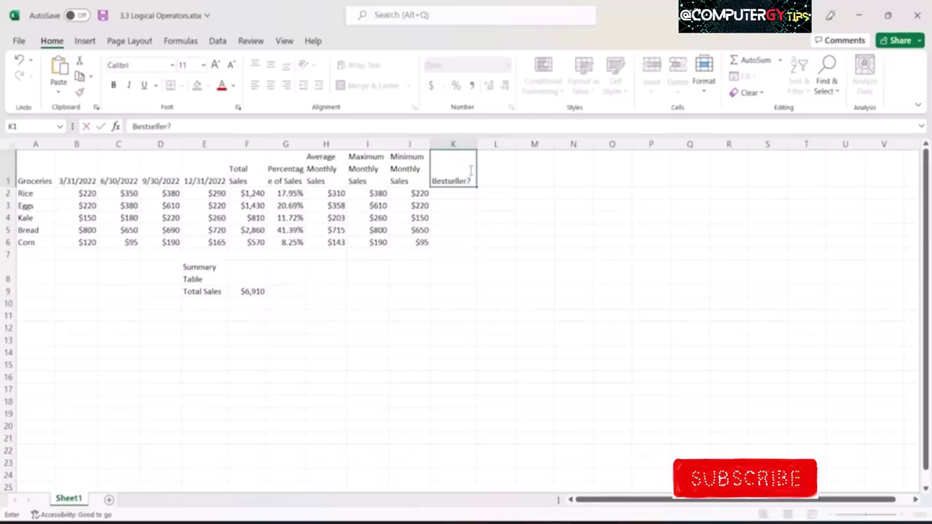
{"action": "key", "text": "Return"}
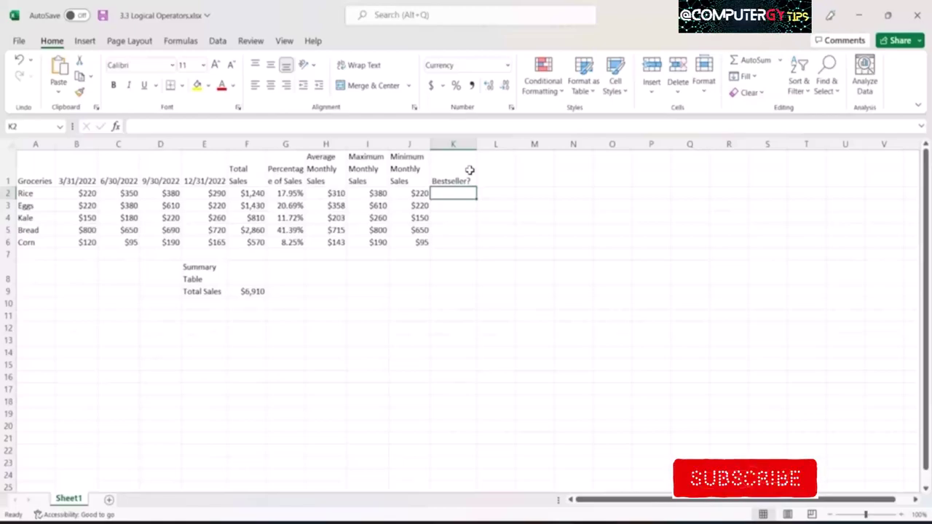
{"action": "type", "text": "="}
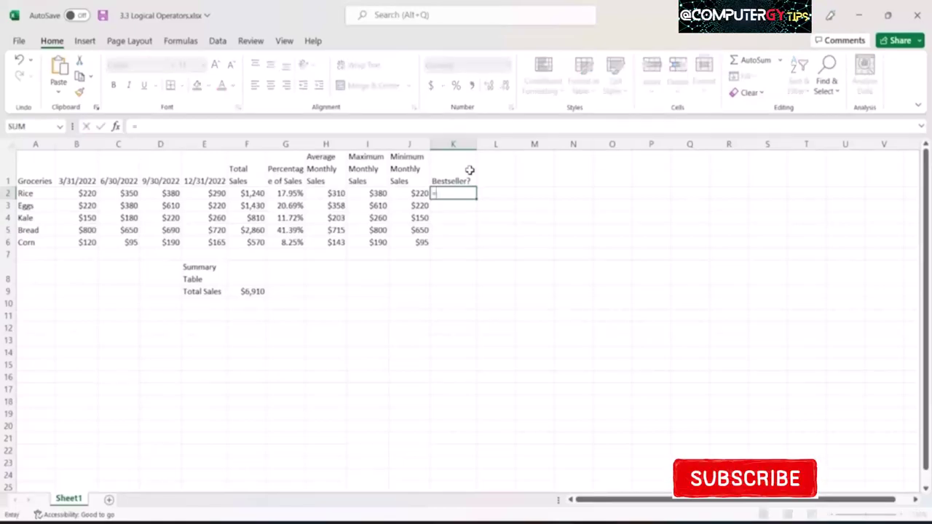
{"action": "key", "text": "Left"}
{"action": "key", "text": "Left"}
{"action": "key", "text": "Left"}
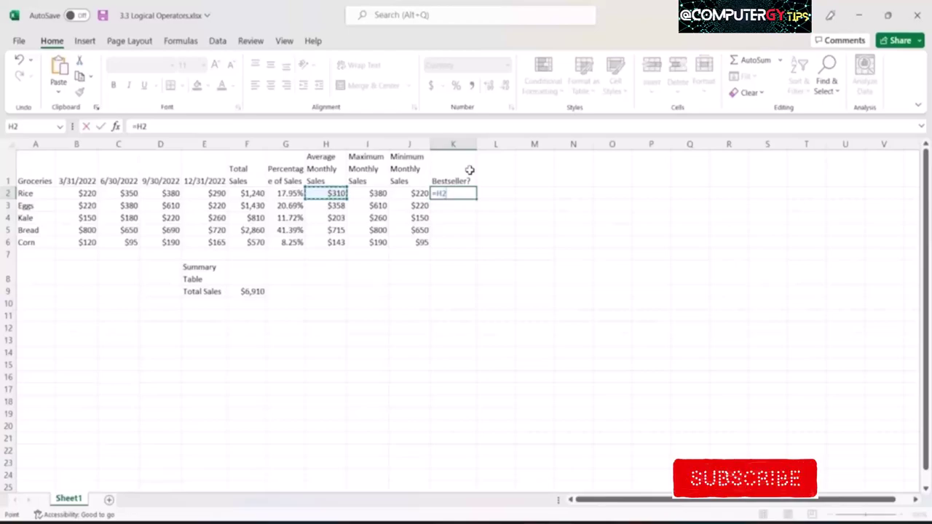
{"action": "type", "text": ">"}
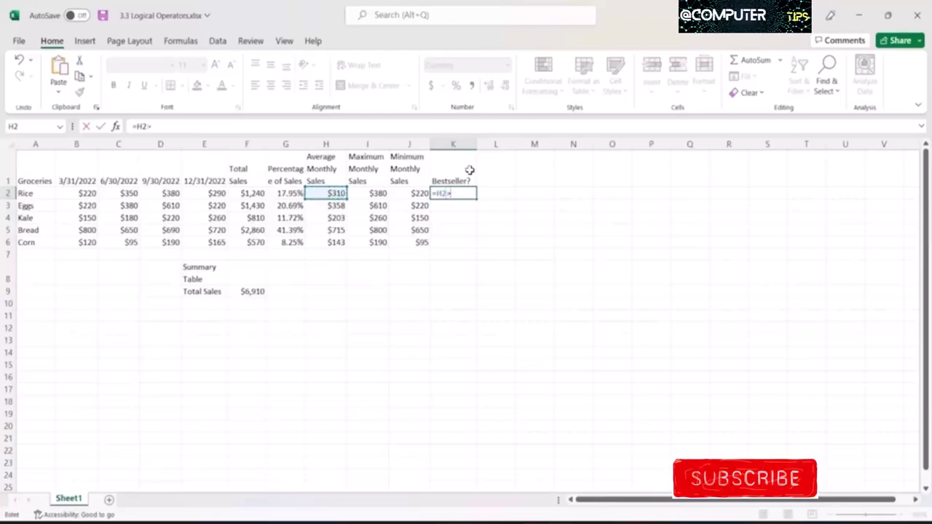
{"action": "type", "text": "3"}
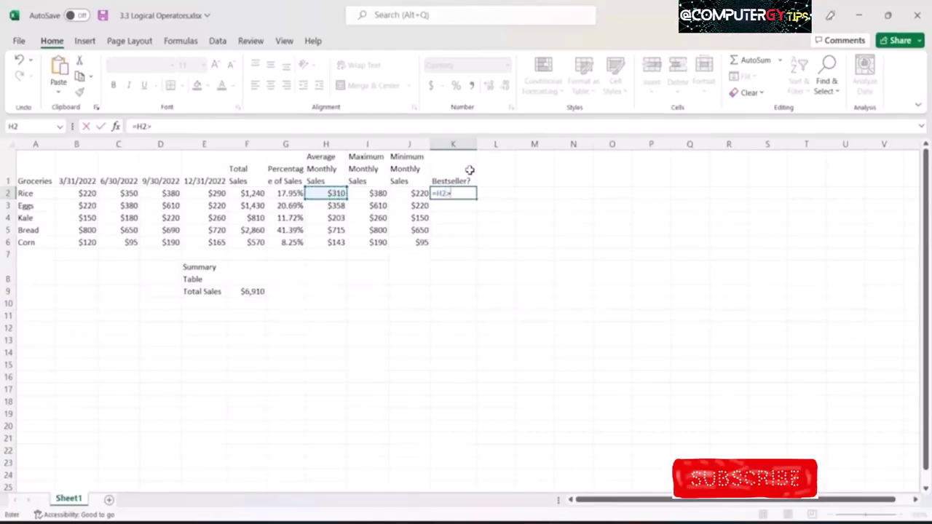
{"action": "type", "text": "50"}
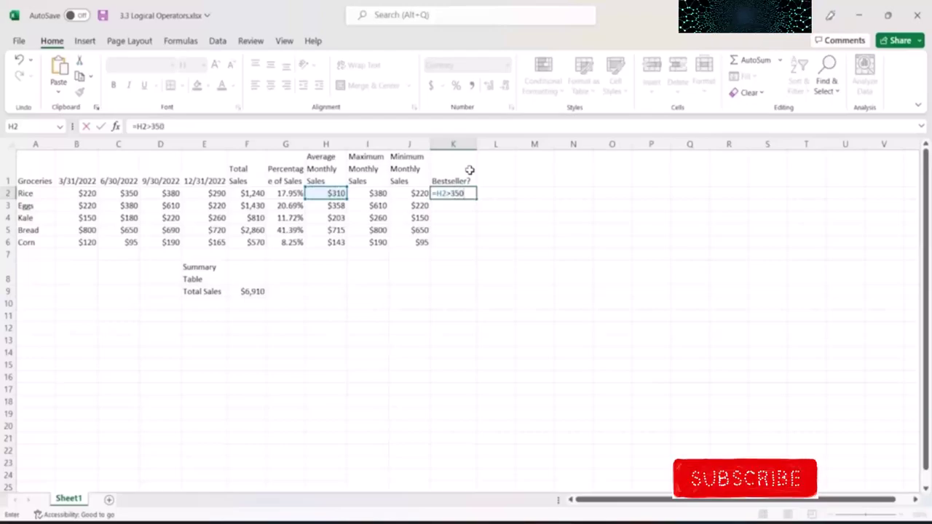
{"action": "key", "text": "Return"}
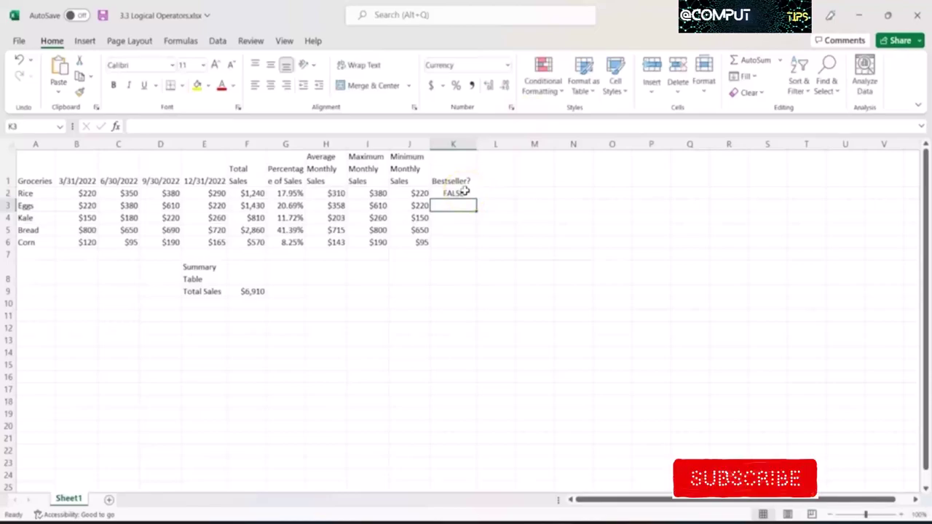
Step: Copy the =H2>350 test down K2:K6 and review the Eggs and Bread formulas
{"action": "left_click", "coordinate": [465, 190]}
{"action": "left_click", "coordinate": [477, 198]}
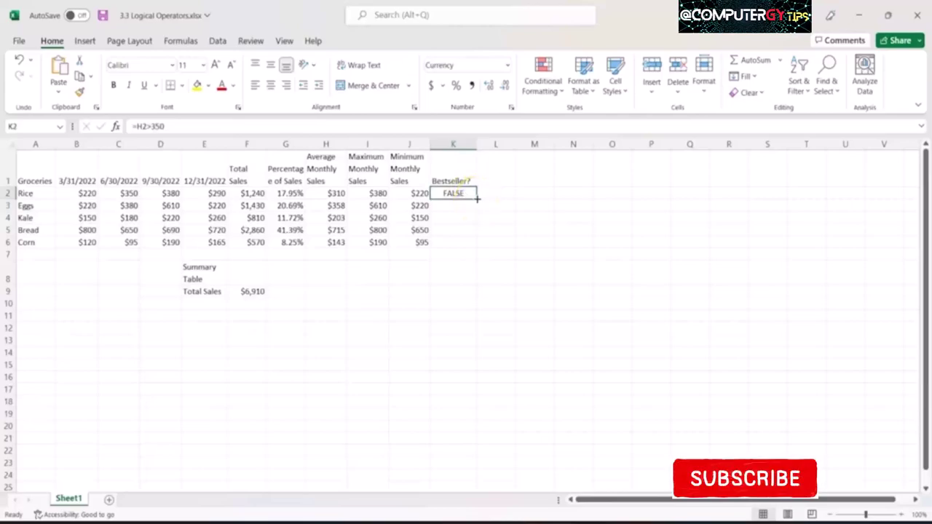
{"action": "left_click_drag", "start_coordinate": [477, 198], "coordinate": [472, 250]}
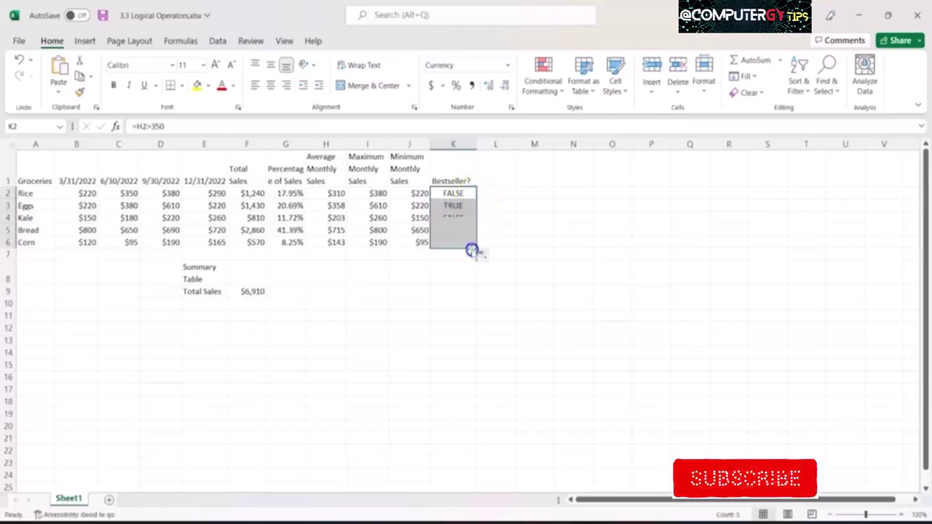
{"action": "left_click", "coordinate": [468, 224]}
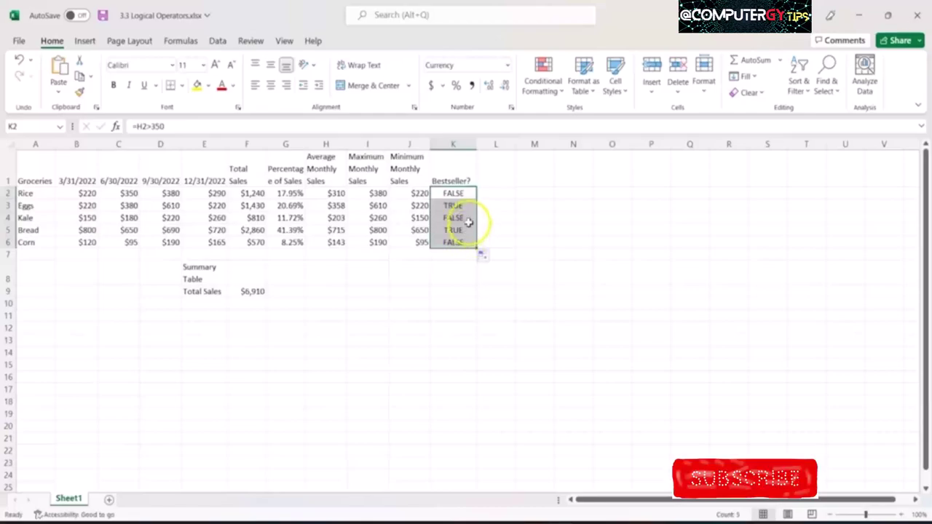
{"action": "left_click", "coordinate": [462, 207]}
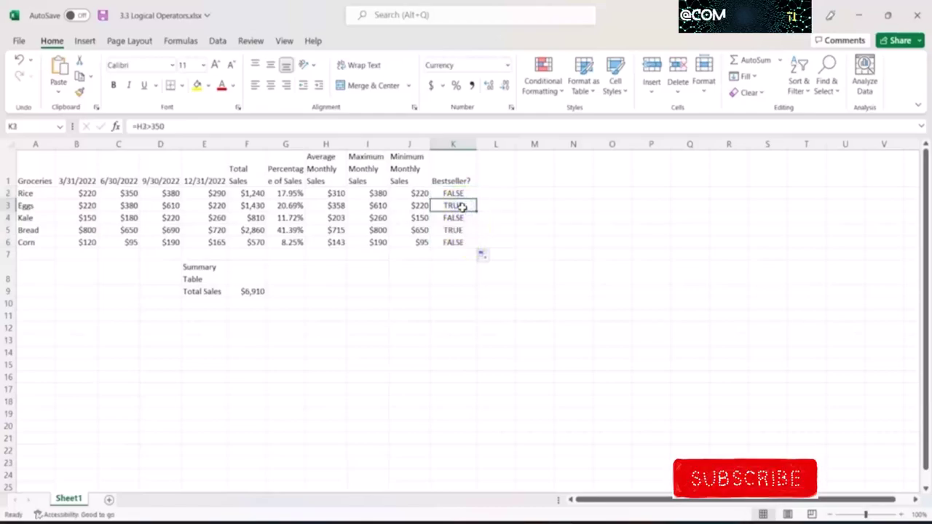
{"action": "left_click", "coordinate": [458, 231]}
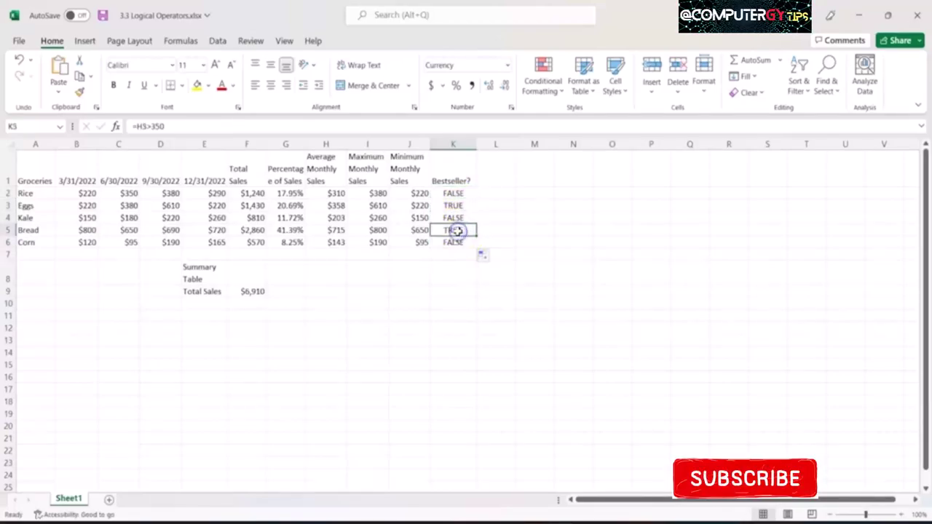
{"action": "left_click", "coordinate": [466, 230]}
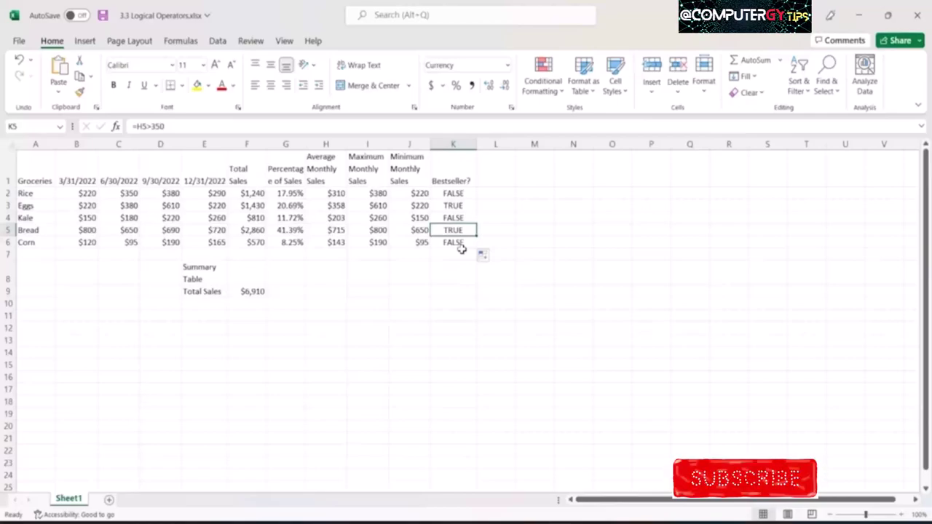
Step: Add the header 'Sales Category' in L1
{"action": "left_click", "coordinate": [494, 177]}
{"action": "type", "text": "S"}
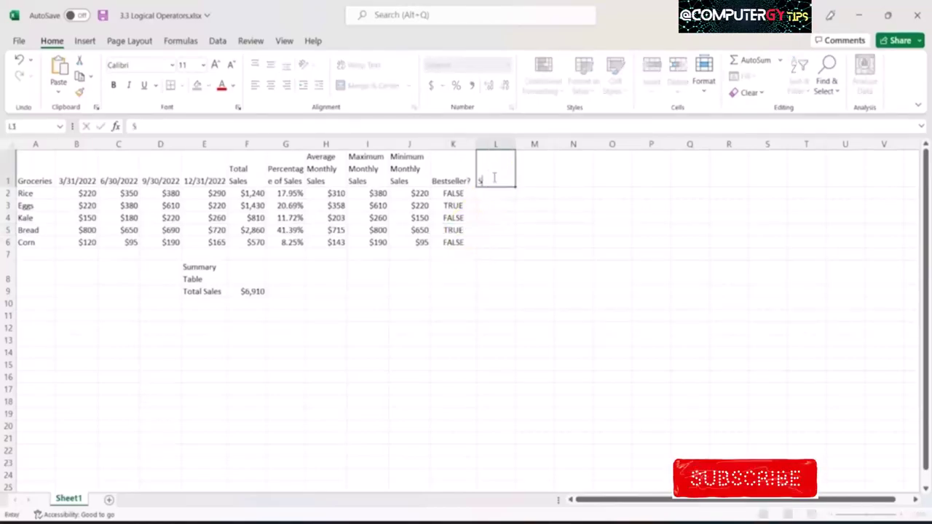
{"action": "type", "text": "ales Category"}
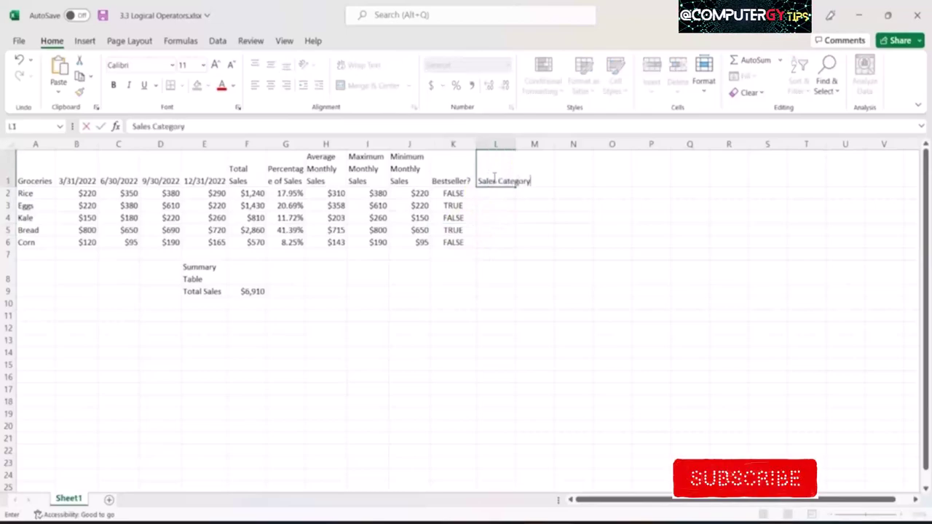
{"action": "key", "text": "Return"}
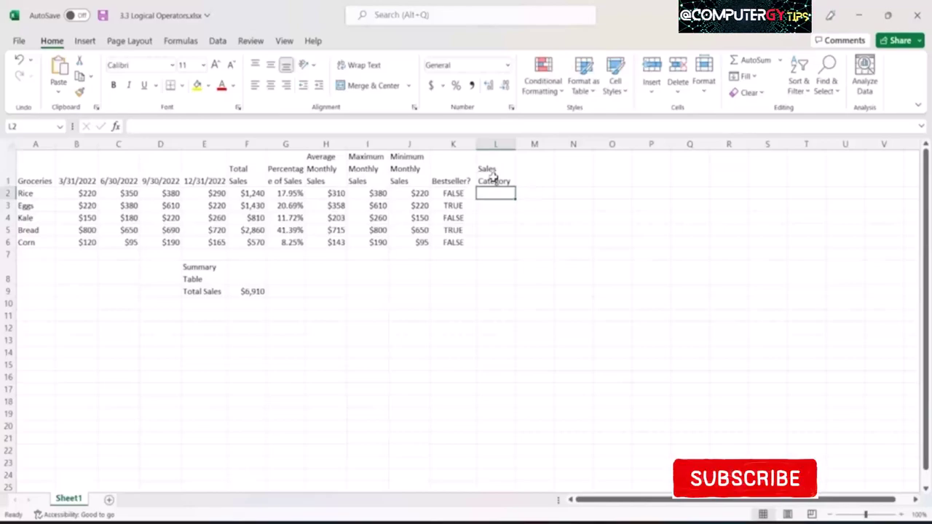
Step: Enter =IF(K2, "Bestseller", "Secondary") in L2 and copy it
{"action": "type", "text": "=I"}
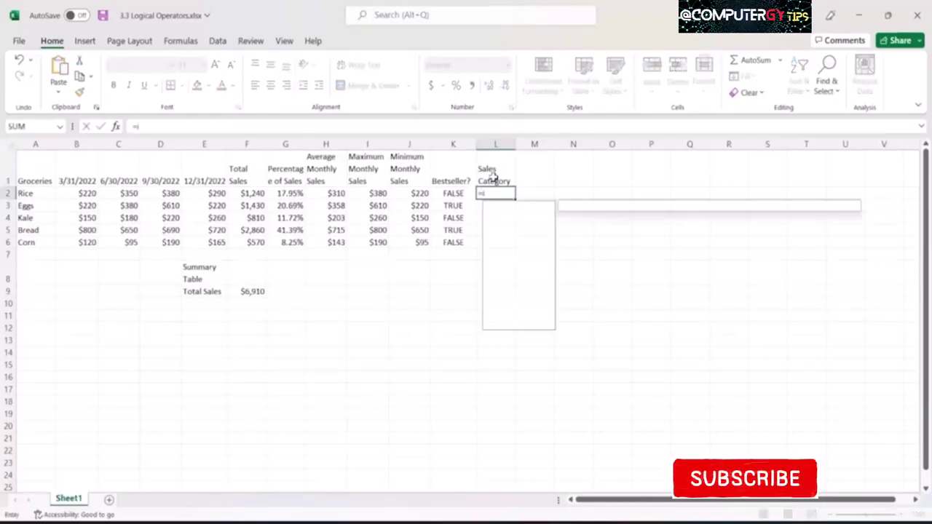
{"action": "type", "text": "F("}
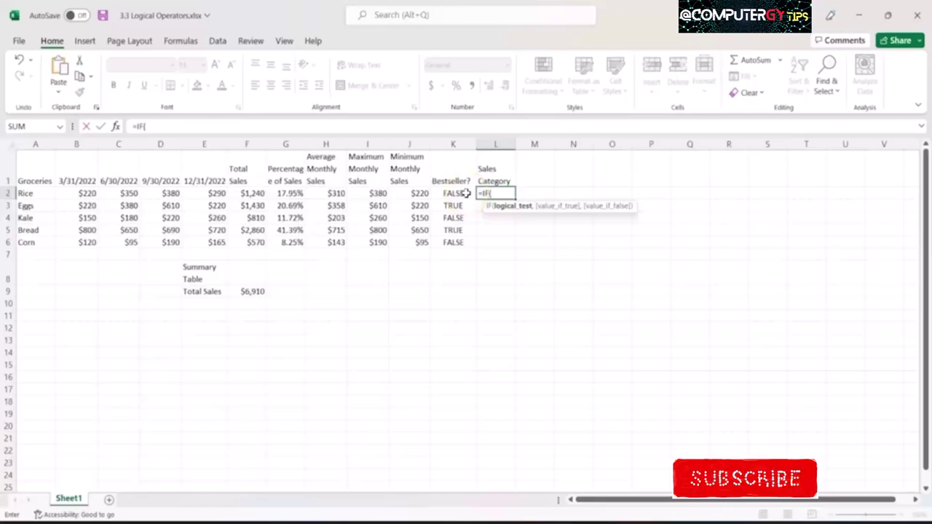
{"action": "left_click", "coordinate": [465, 193]}
{"action": "type", "text": ","}
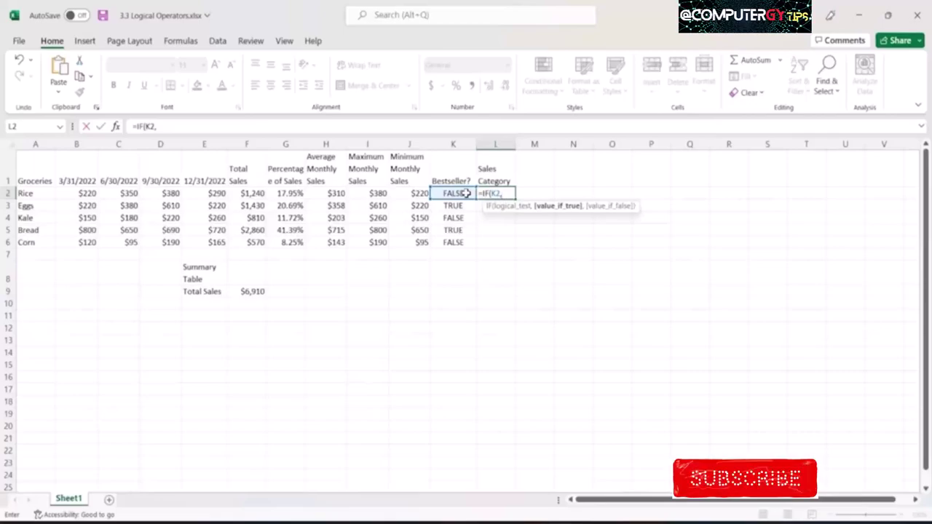
{"action": "type", "text": "\""}
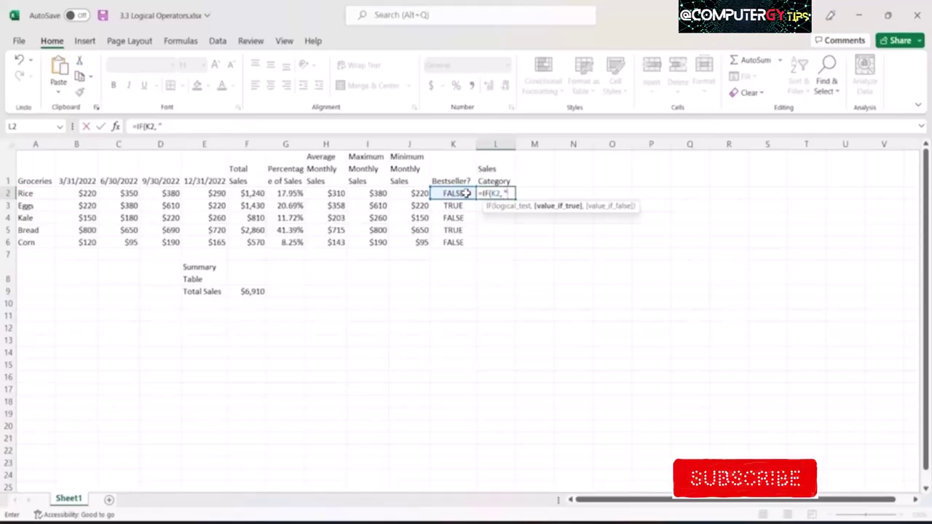
{"action": "type", "text": "Bestsel"}
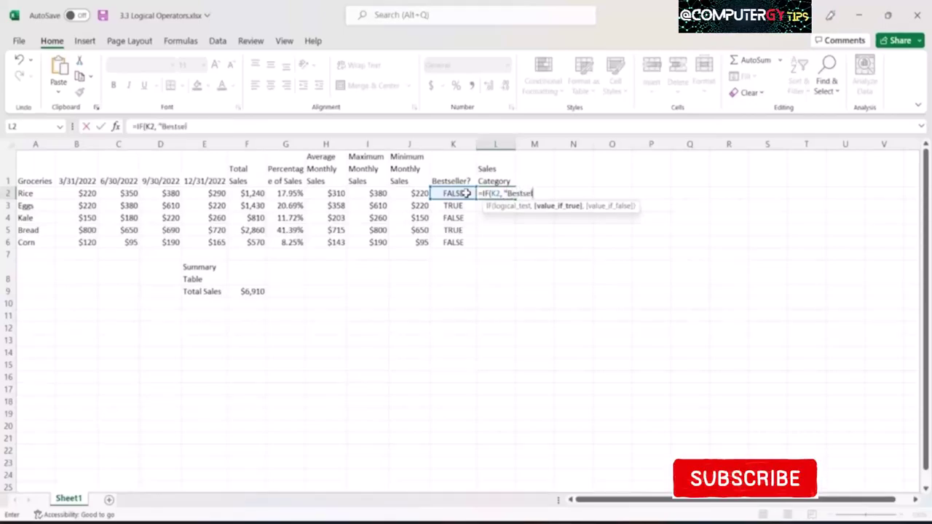
{"action": "type", "text": "ler\", "}
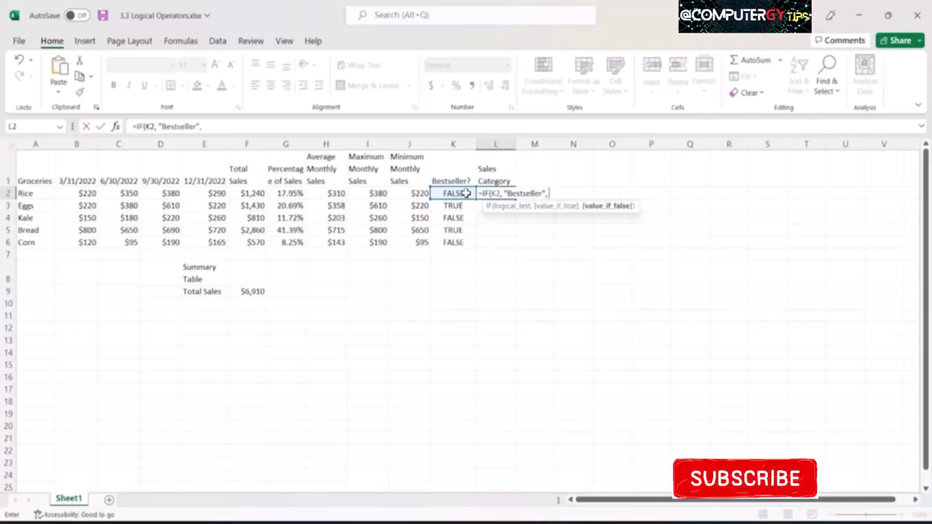
{"action": "type", "text": "\"S"}
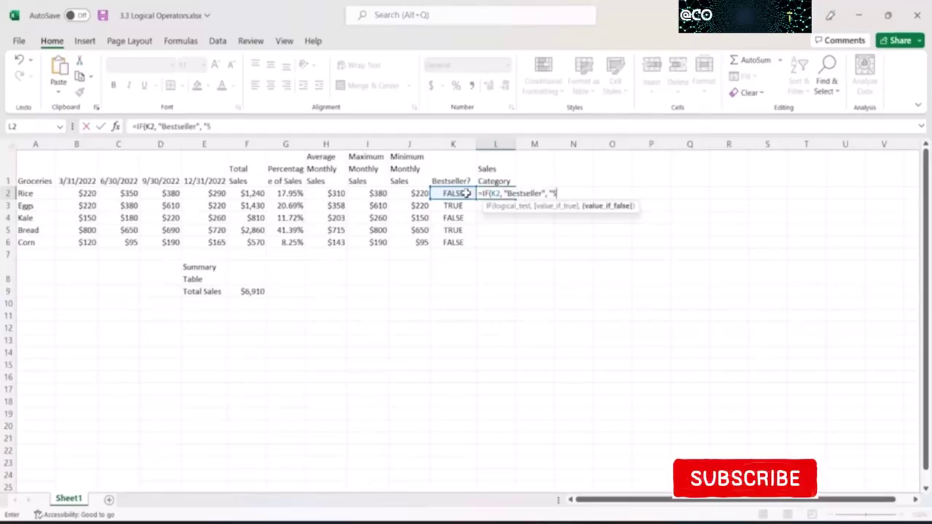
{"action": "type", "text": "econdary"}
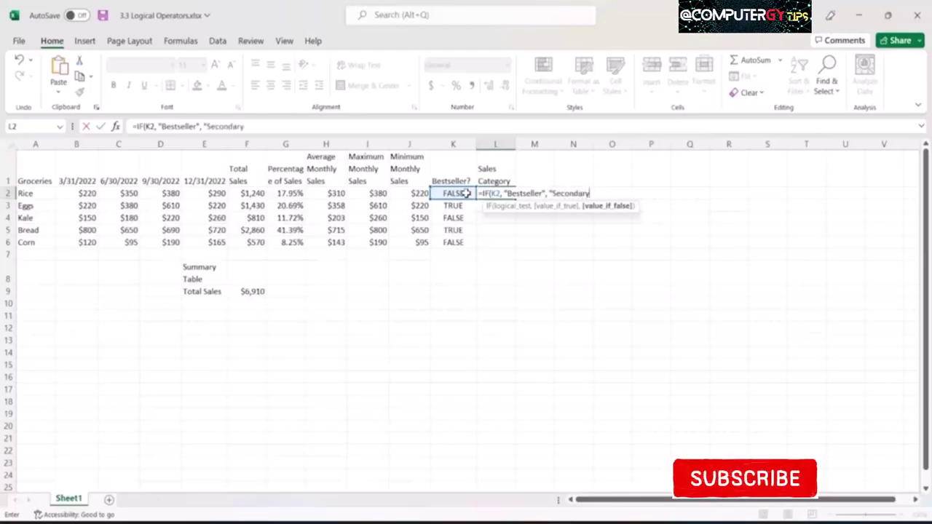
{"action": "type", "text": "\""}
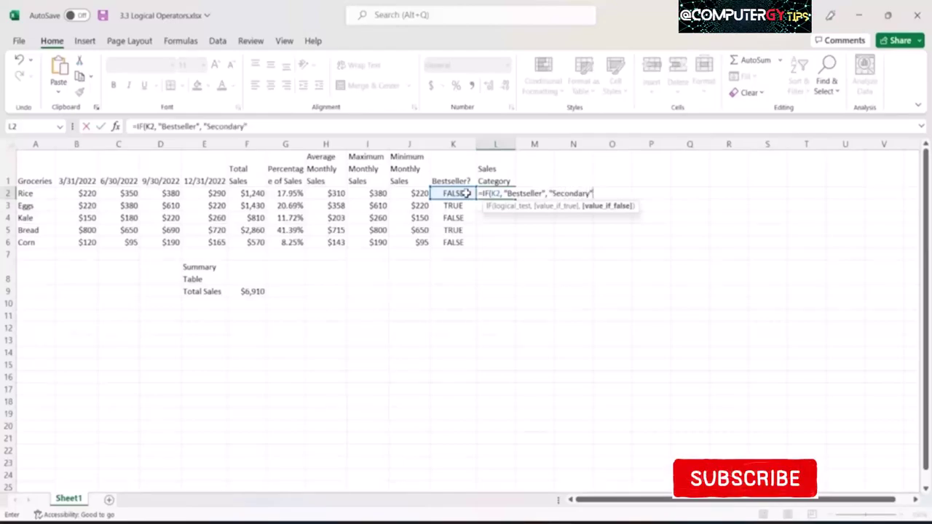
{"action": "type", "text": ")"}
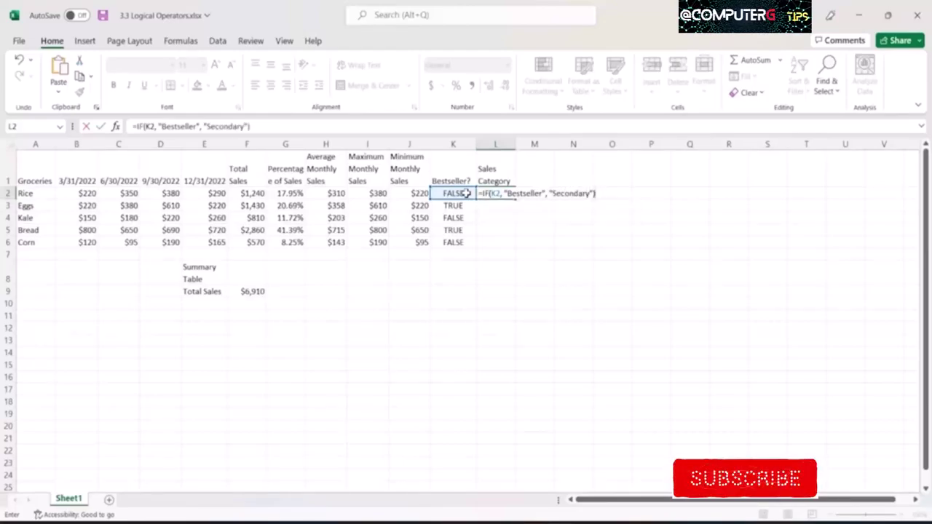
{"action": "key", "text": "Return"}
{"action": "key", "text": "Up"}
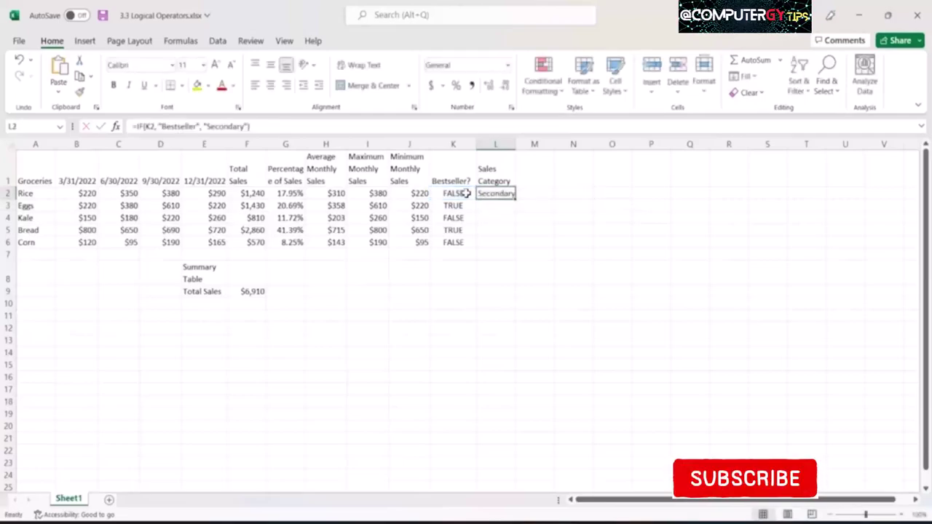
{"action": "key", "text": "ctrl+c"}
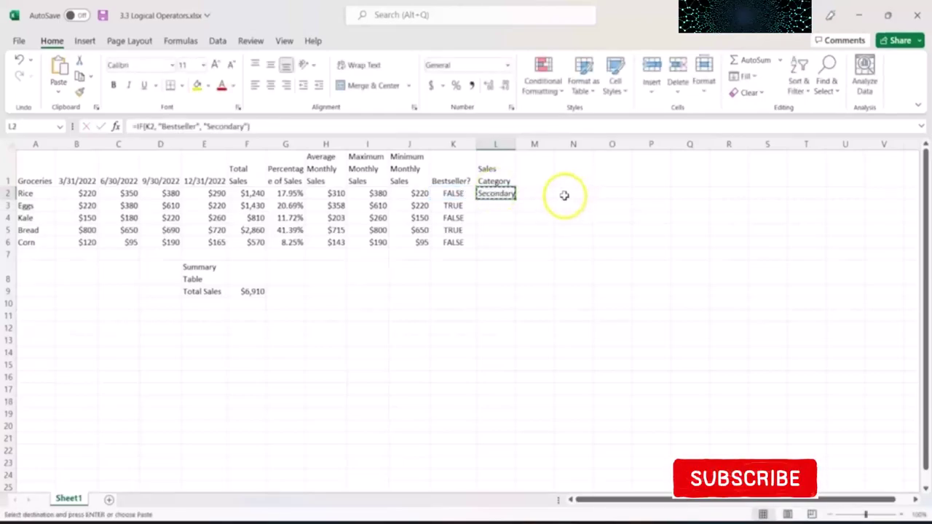
Step: Fill the L2 category formula down to L6 and check the L3 and K3 formulas
{"action": "left_click_drag", "start_coordinate": [514, 199], "coordinate": [513, 248]}
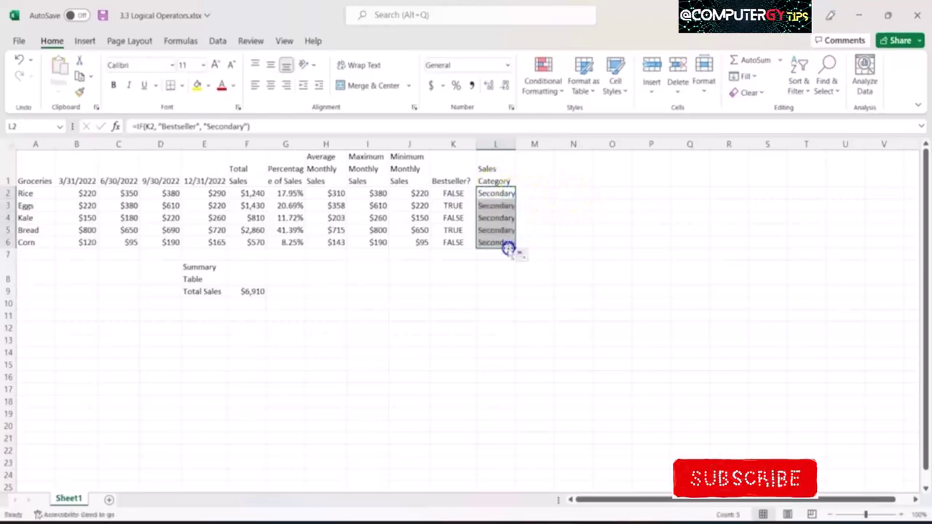
{"action": "left_click", "coordinate": [500, 205]}
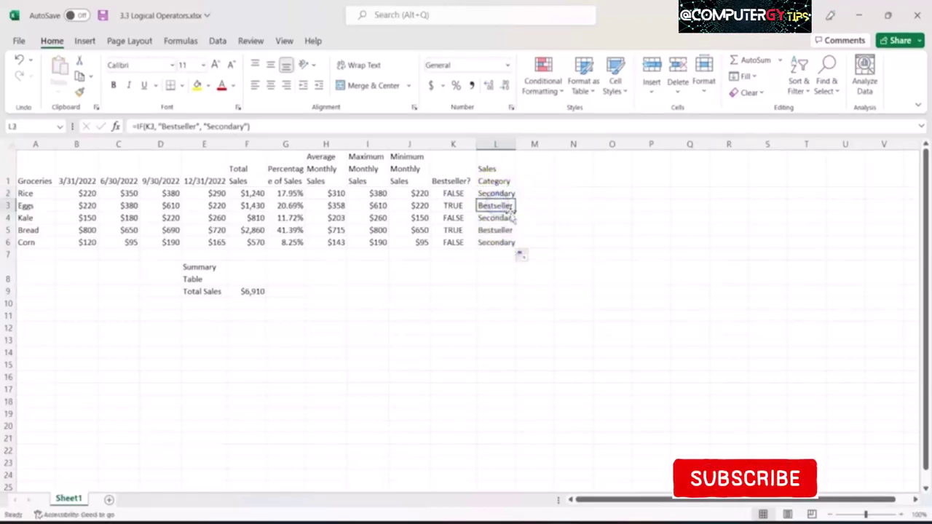
{"action": "left_click", "coordinate": [465, 206]}
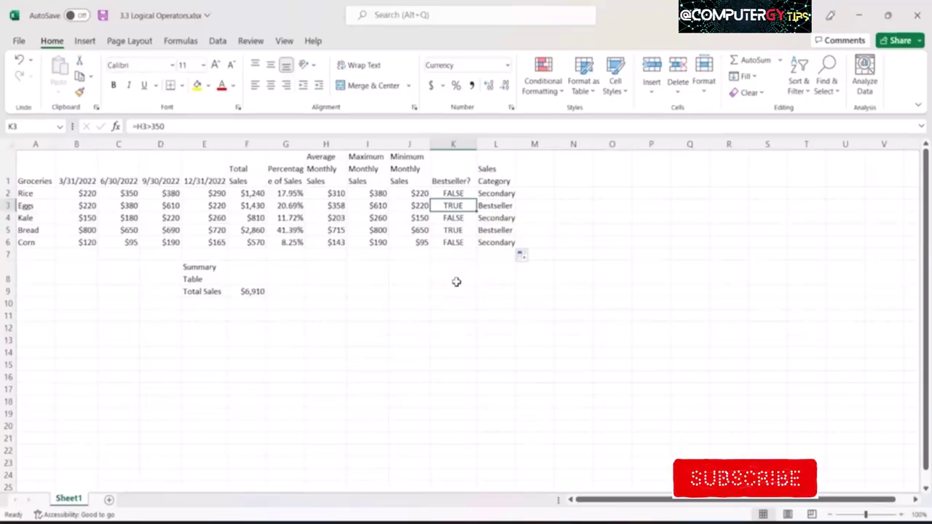
{"action": "left_click", "coordinate": [391, 271]}
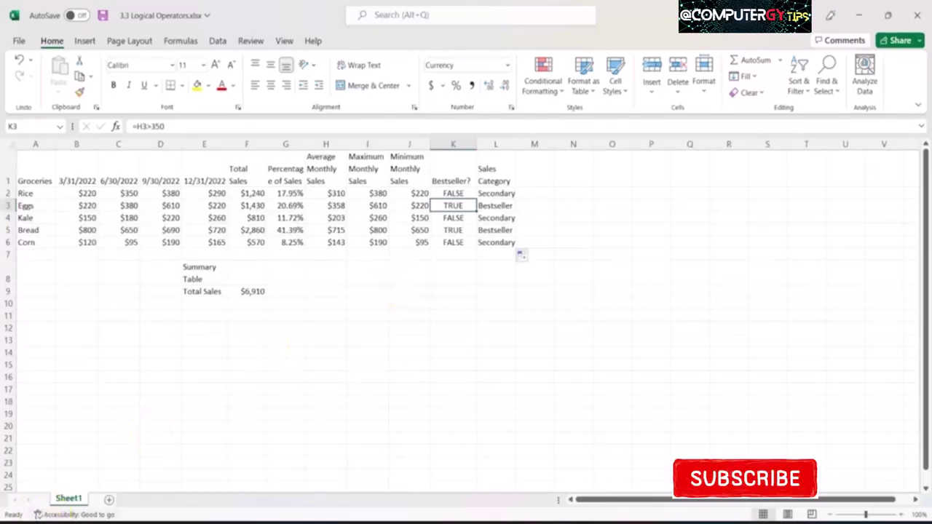
{"action": "key", "text": "super"}
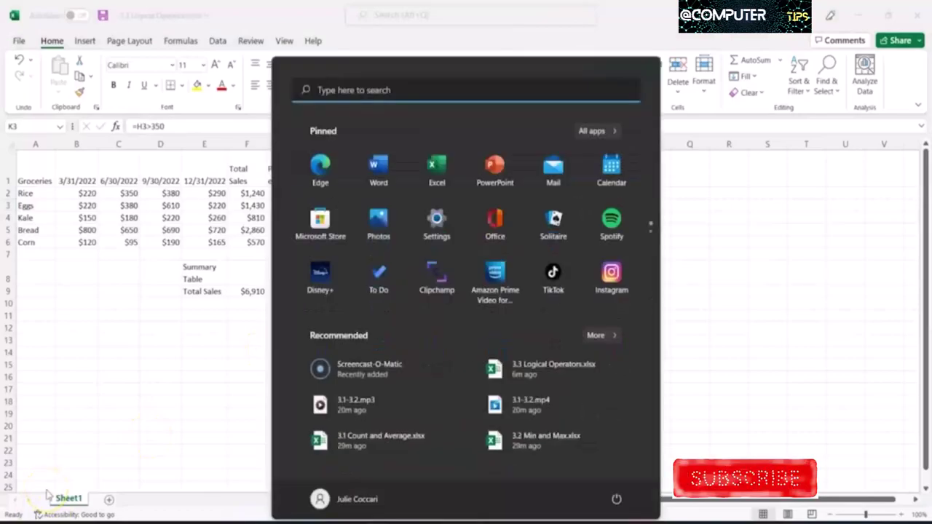
{"action": "key", "text": "super"}
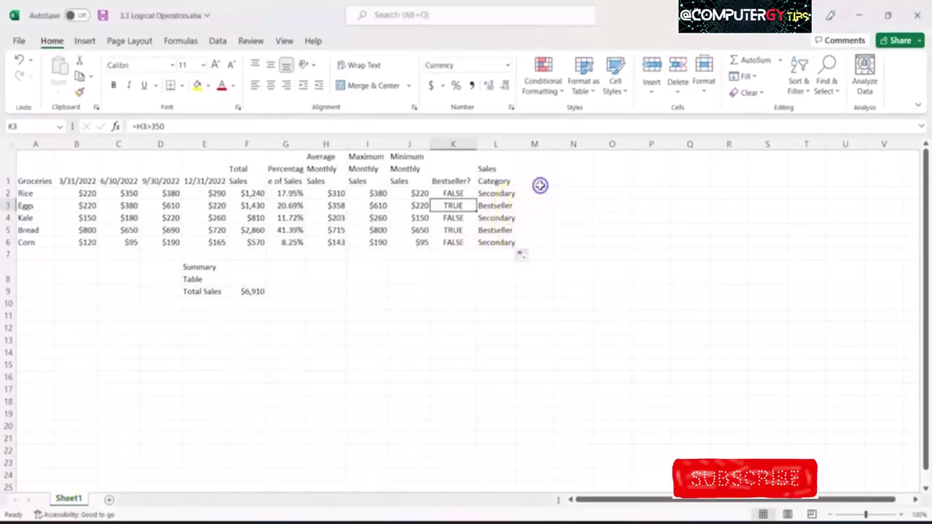
{"action": "left_click", "coordinate": [540, 192]}
{"action": "type", "text": "=or"}
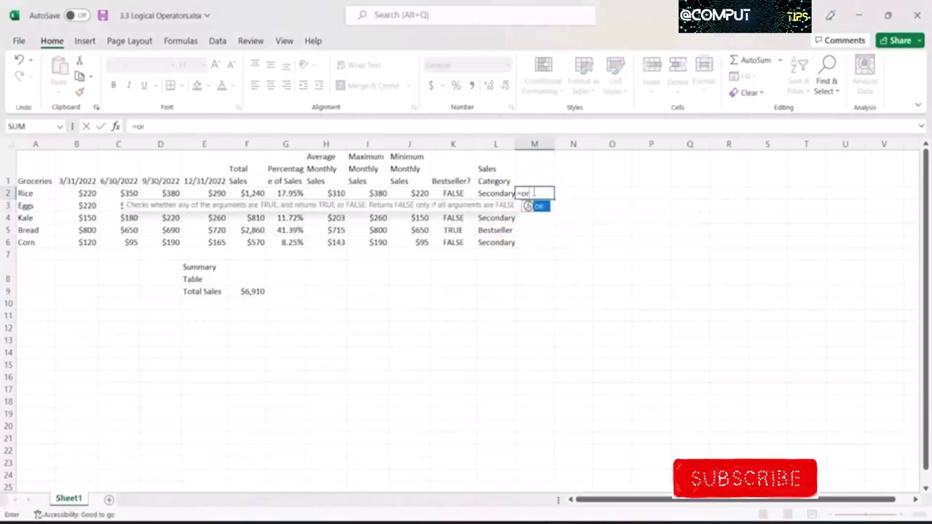
{"action": "key", "text": "Tab"}
{"action": "key", "text": "BackSpace"}
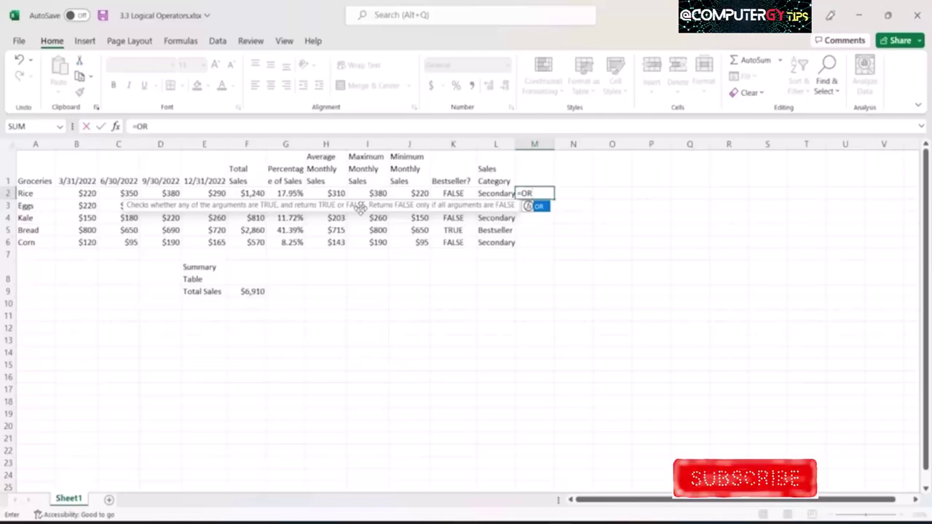
{"action": "key", "text": "BackSpace"}
{"action": "key", "text": "BackSpace"}
{"action": "key", "text": "BackSpace"}
{"action": "type", "text": "=and"}
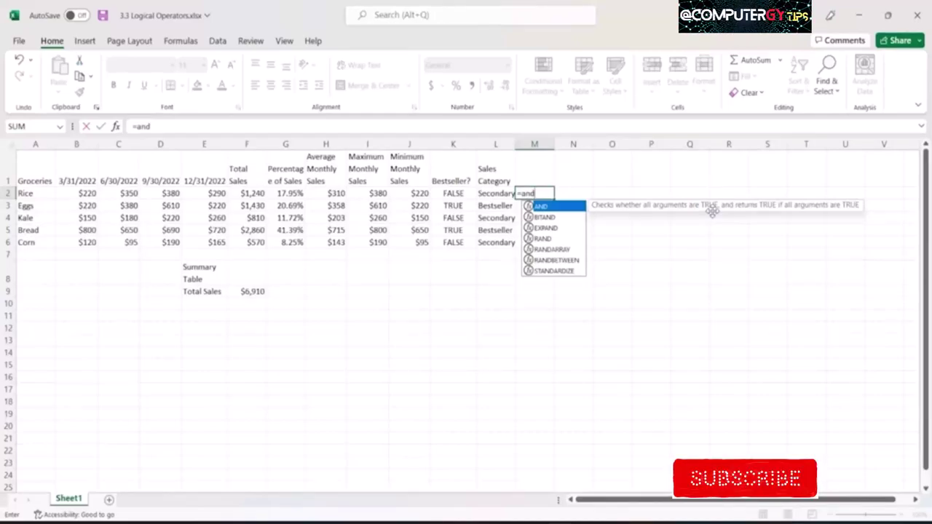
{"action": "key", "text": "BackSpace"}
{"action": "key", "text": "BackSpace"}
{"action": "key", "text": "BackSpace"}
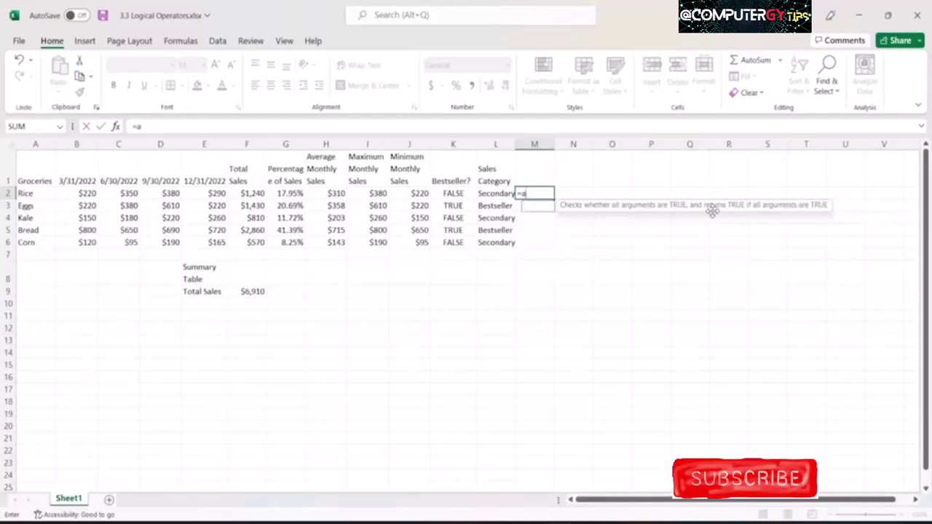
{"action": "key", "text": "BackSpace"}
{"action": "key", "text": "Escape"}
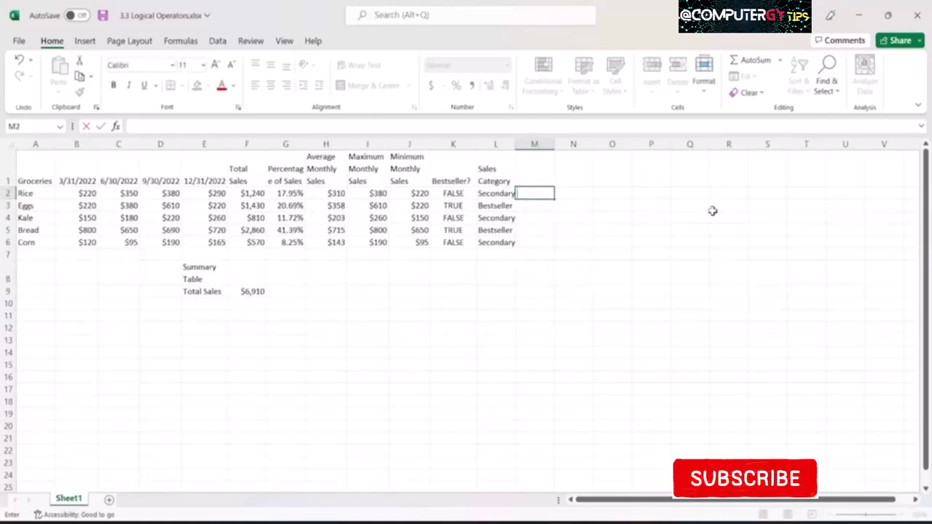
{"action": "key", "text": "Return"}
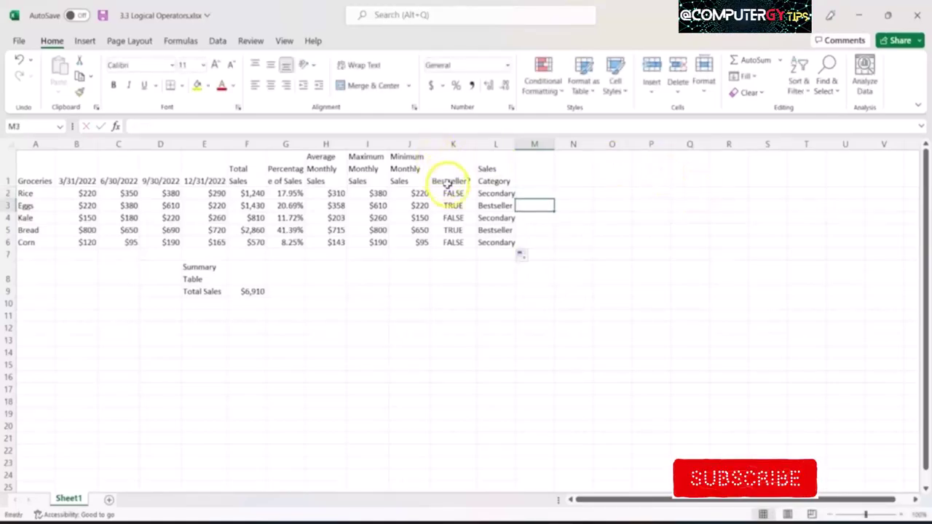
Step: Rewrite K2 as an OR test: average sales H2>350 or percentage G2>.25
{"action": "left_click", "coordinate": [451, 192]}
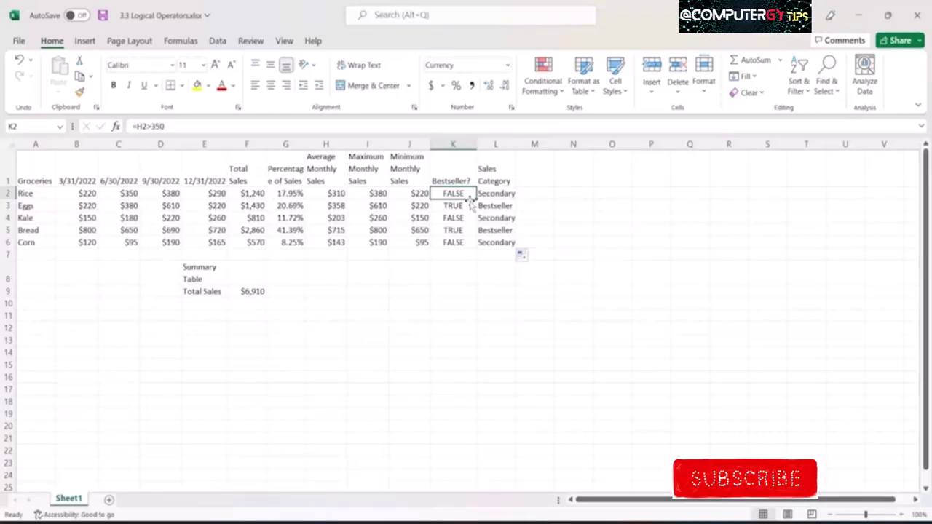
{"action": "type", "text": "="}
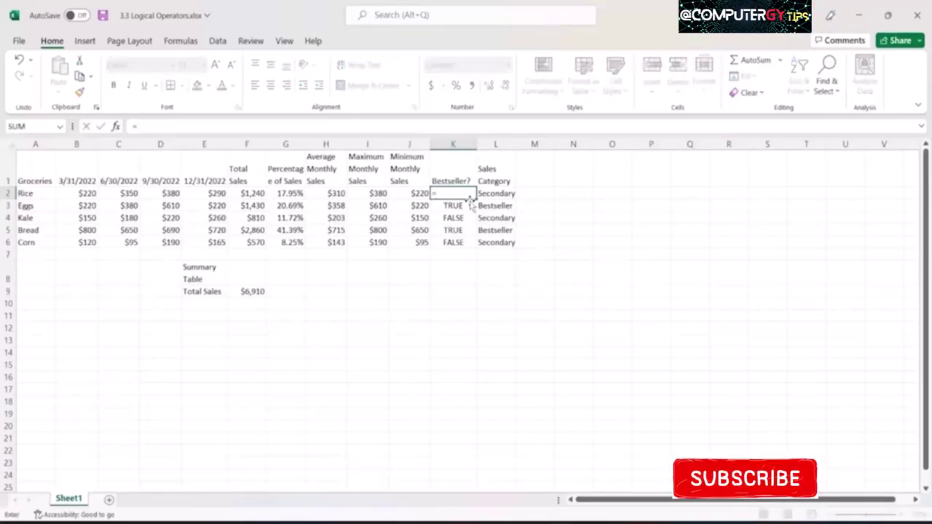
{"action": "type", "text": "or"}
{"action": "key", "text": "Tab"}
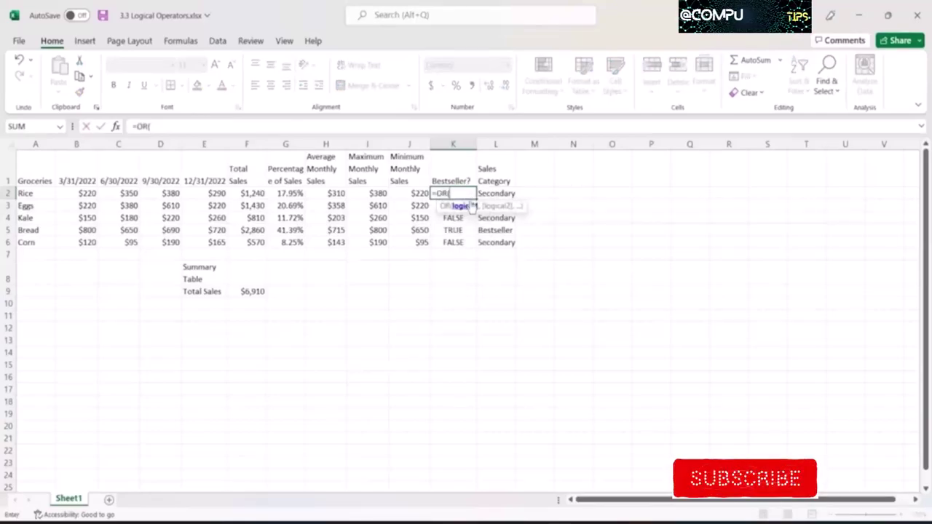
{"action": "key", "text": "Left"}
{"action": "key", "text": "Left"}
{"action": "key", "text": "Left"}
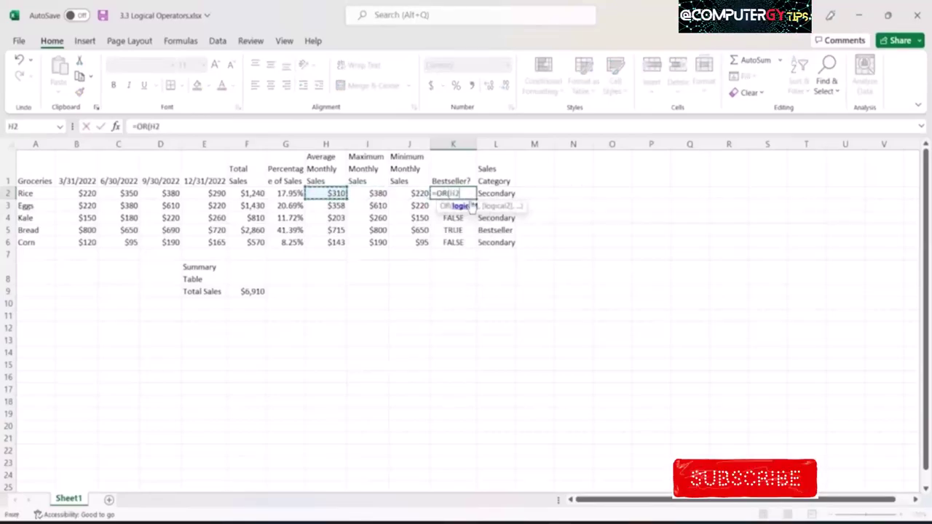
{"action": "type", "text": ">"}
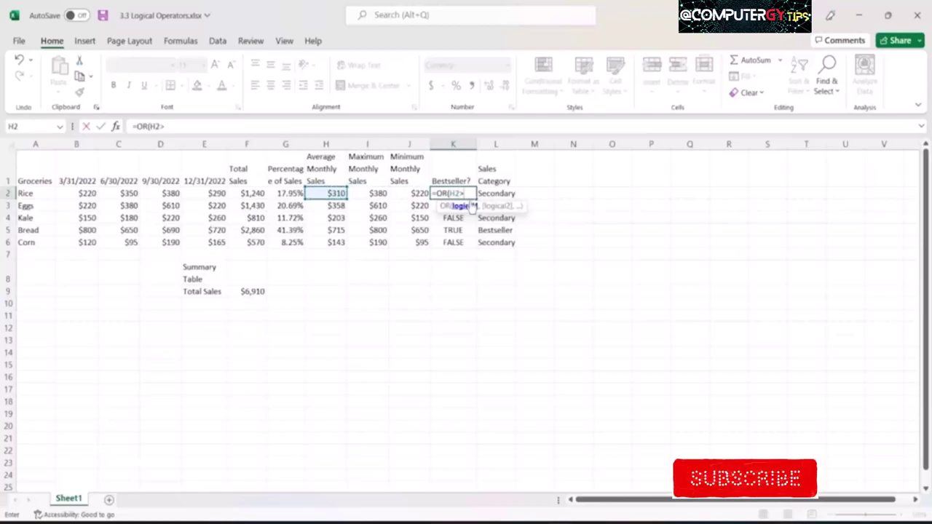
{"action": "type", "text": "350"}
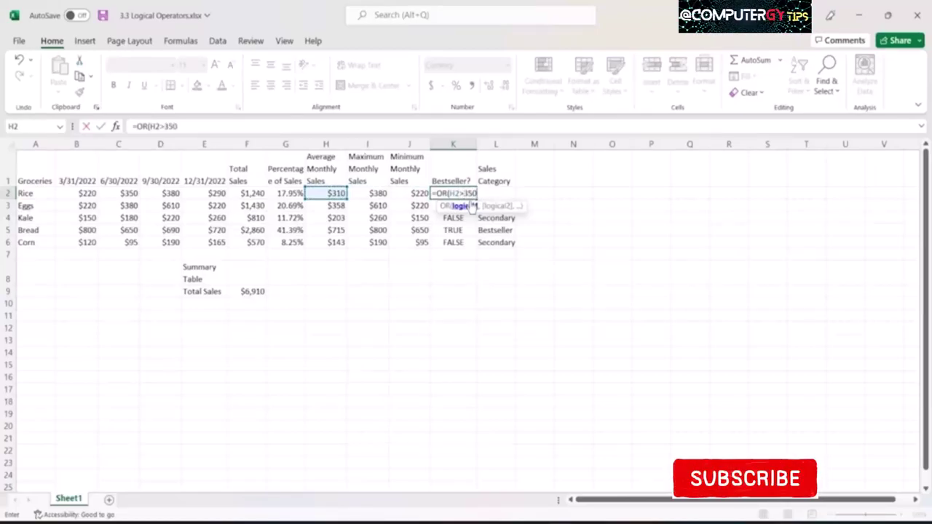
{"action": "type", "text": ","}
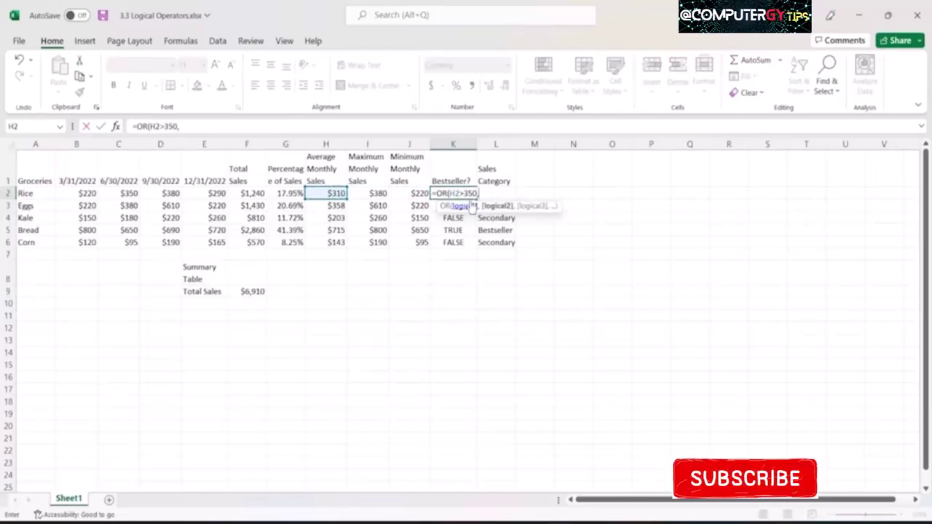
{"action": "key", "text": "Left"}
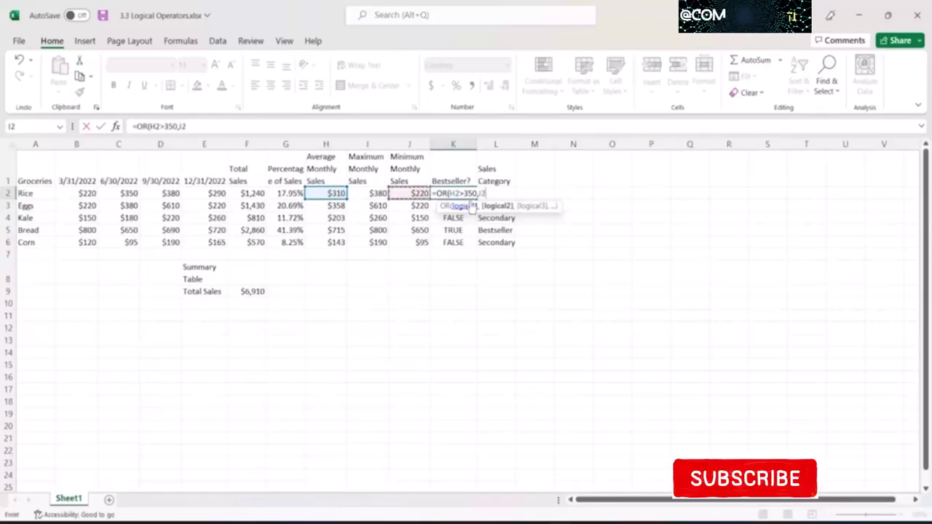
{"action": "key", "text": "Left"}
{"action": "key", "text": "Left"}
{"action": "key", "text": "Left"}
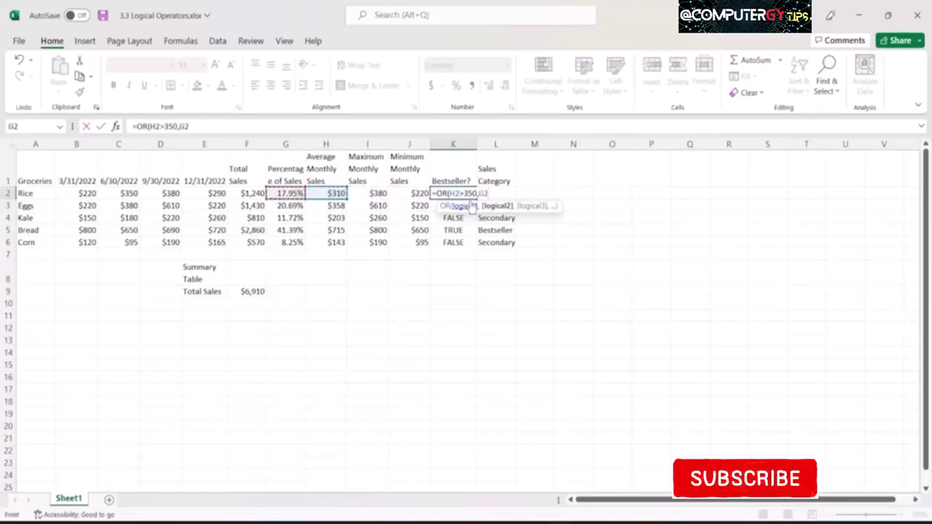
{"action": "type", "text": ">"}
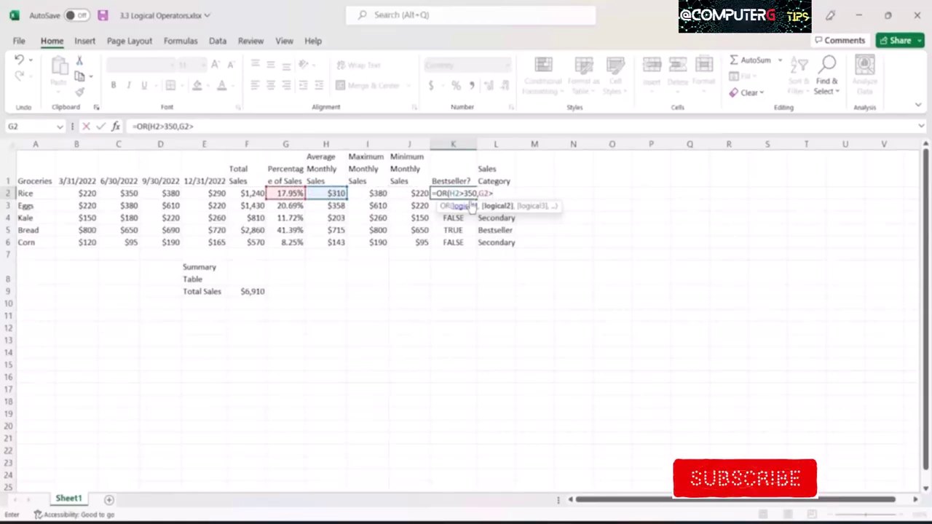
{"action": "type", "text": ".2"}
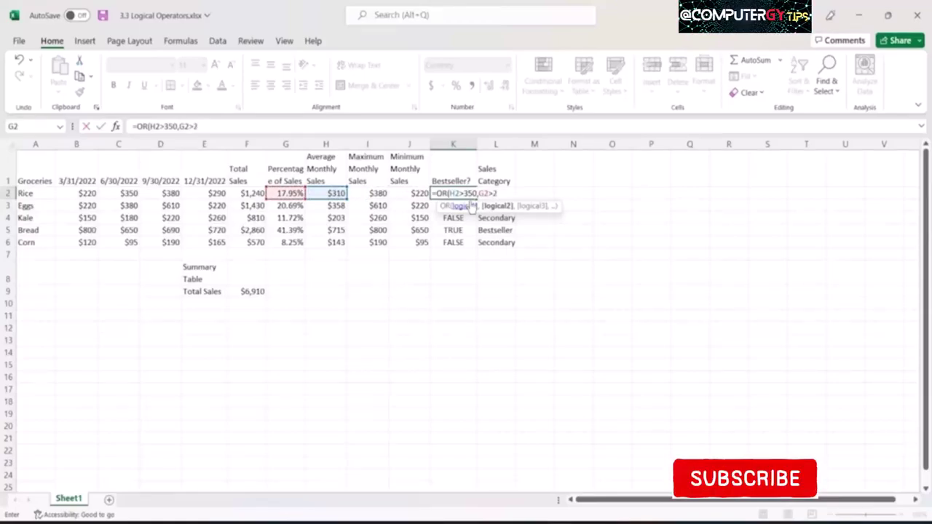
{"action": "type", "text": "5"}
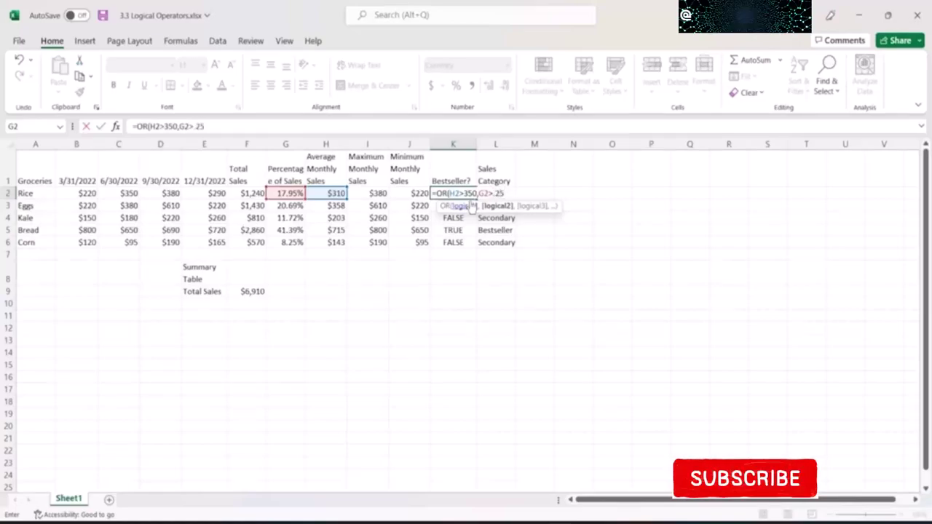
{"action": "key", "text": "Return"}
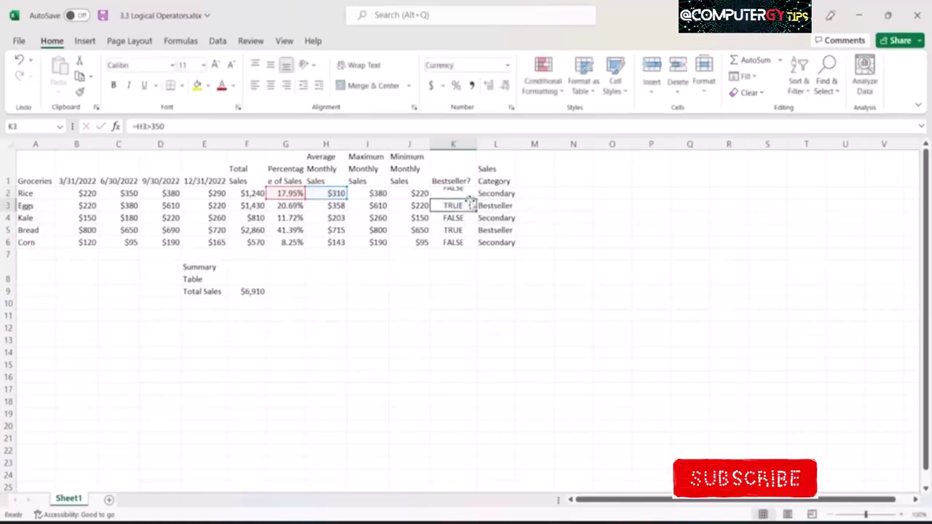
Step: Copy the K2 OR formula down through K6 and inspect the Eggs result in K3
{"action": "key", "text": "Up"}
{"action": "key", "text": "ctrl+c"}
{"action": "key", "text": "shift+Down"}
{"action": "key", "text": "shift+Down"}
{"action": "key", "text": "shift+Down"}
{"action": "key", "text": "ctrl+v"}
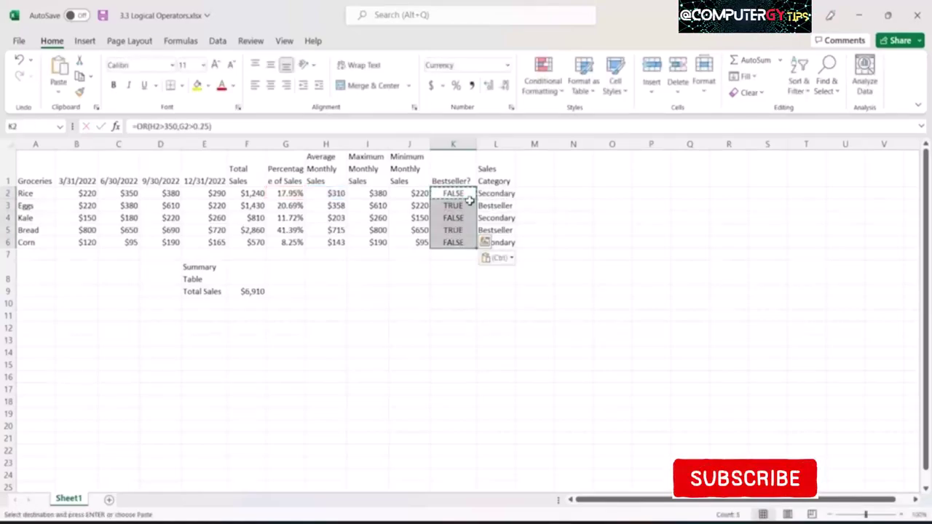
{"action": "key", "text": "Down"}
{"action": "key", "text": "Down"}
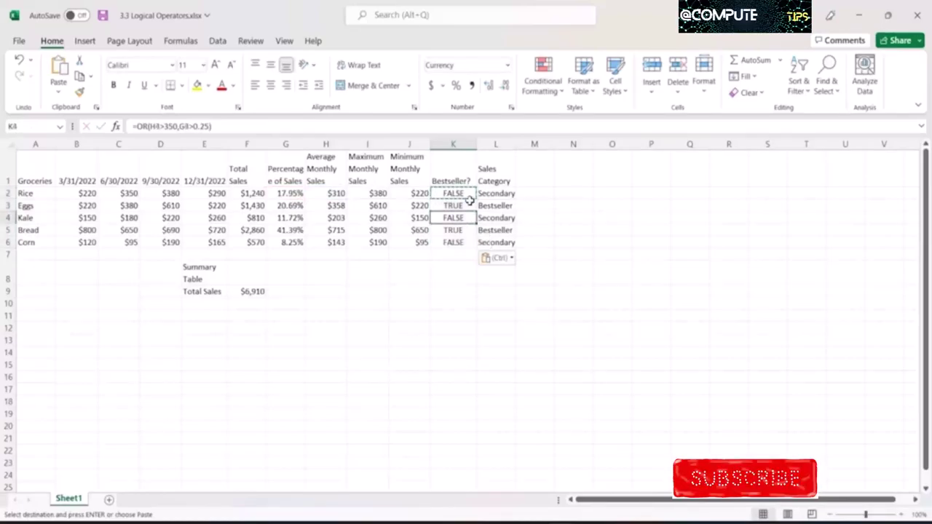
{"action": "key", "text": "Down"}
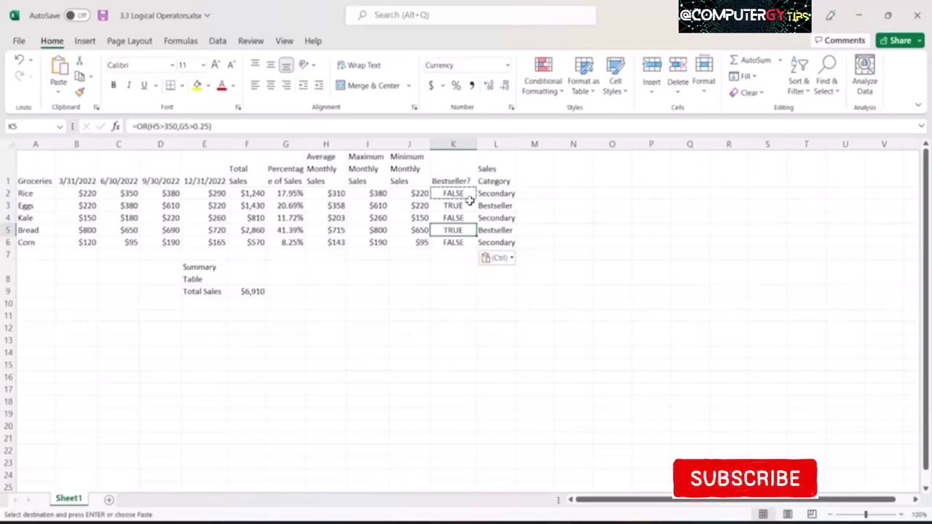
{"action": "left_click", "coordinate": [469, 204]}
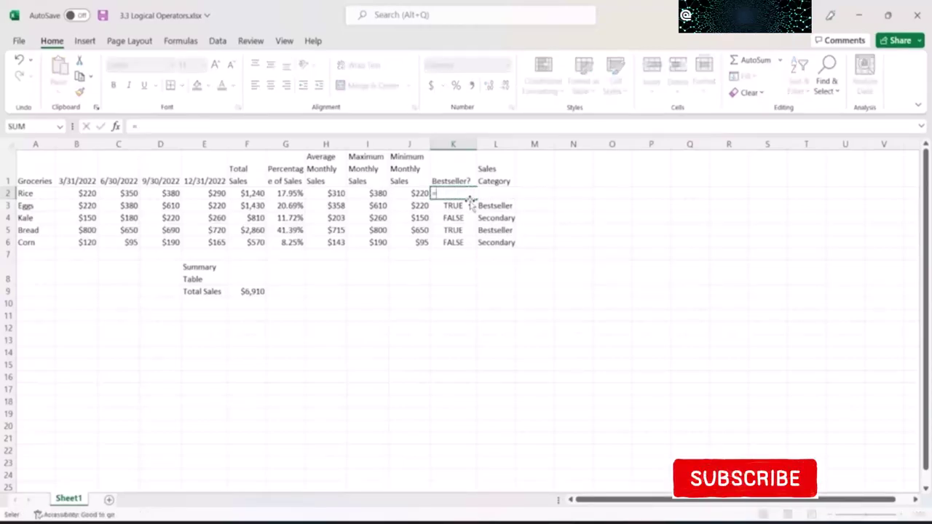
Step: Enter =AND(H2>350, G2>.25) in K2
{"action": "type", "text": "=and"}
{"action": "key", "text": "Tab"}
{"action": "key", "text": "Left"}
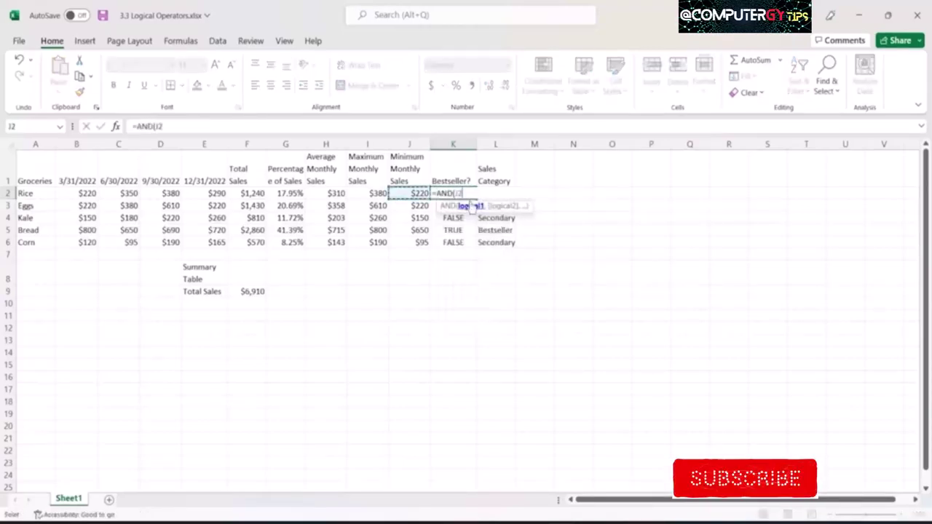
{"action": "key", "text": "Left"}
{"action": "key", "text": "Left"}
{"action": "type", "text": ">35"}
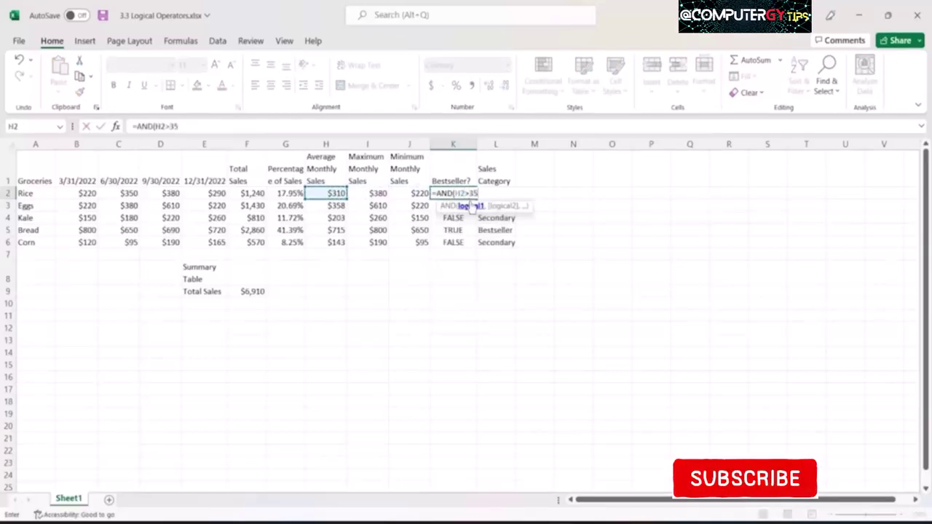
{"action": "type", "text": "0,"}
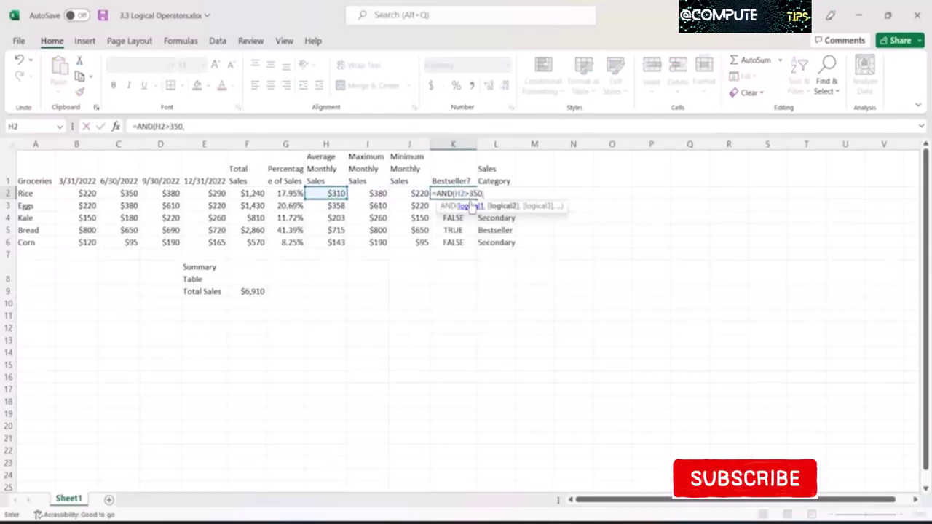
{"action": "key", "text": "Left"}
{"action": "key", "text": "Left"}
{"action": "key", "text": "Left"}
{"action": "key", "text": "Left"}
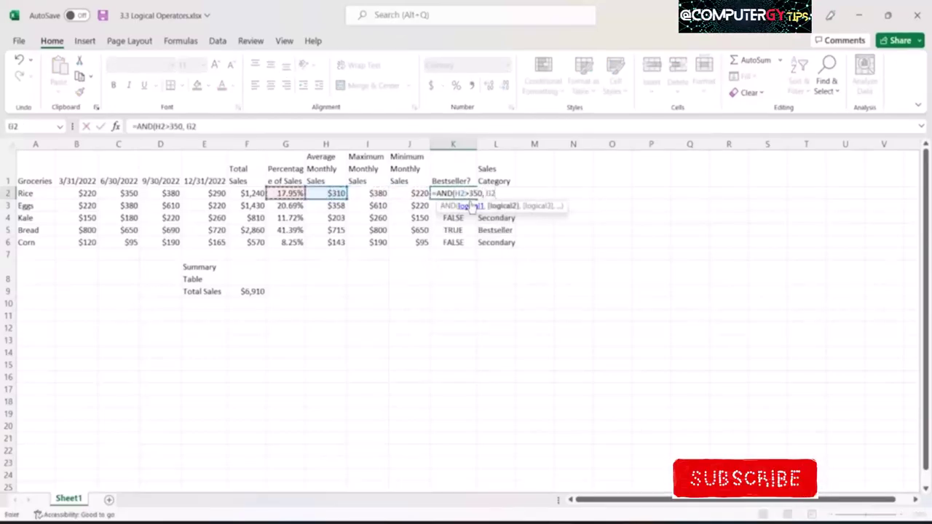
{"action": "type", "text": ">"}
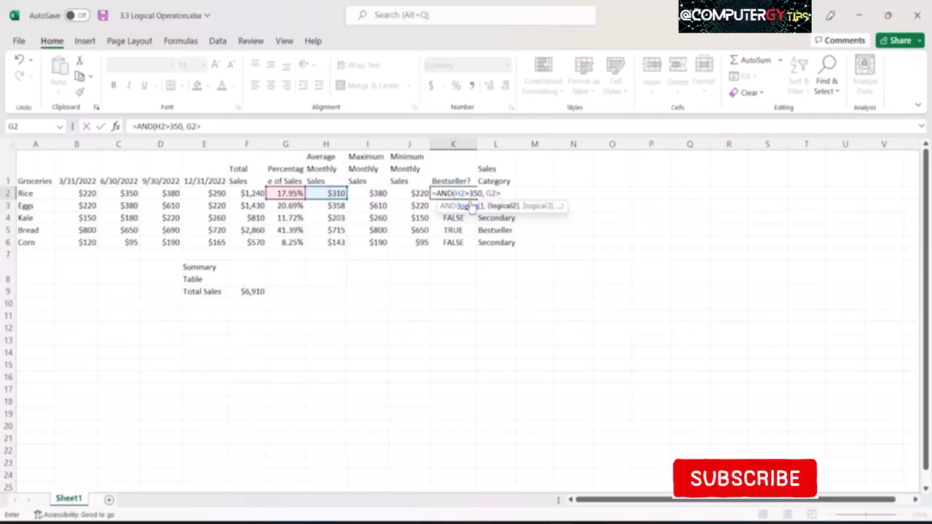
{"action": "type", "text": ".25"}
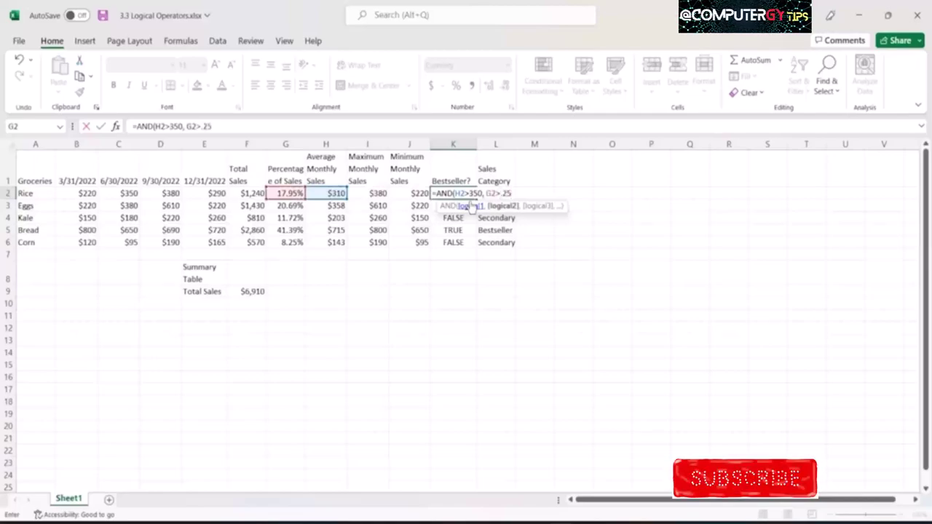
{"action": "type", "text": ")"}
{"action": "key", "text": "ctrl+Return"}
Step: Fill the AND formula down to K6 and check Bread's result in K5
{"action": "key", "text": "ctrl+c"}
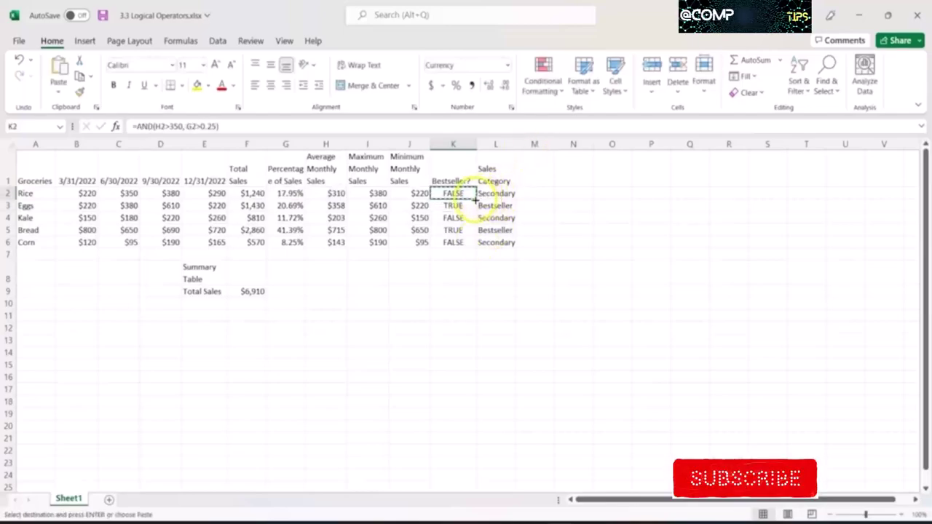
{"action": "left_click_drag", "start_coordinate": [475, 200], "coordinate": [473, 247]}
{"action": "left_click", "coordinate": [452, 230]}
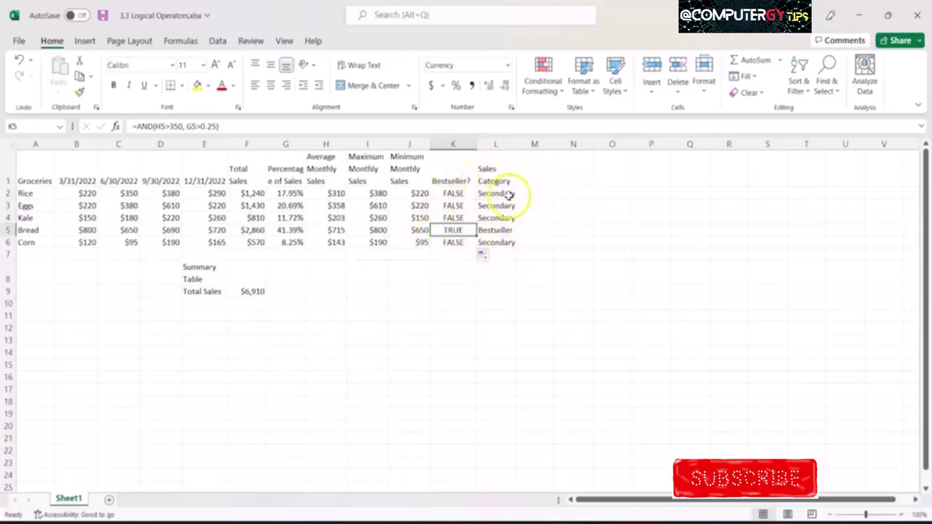
{"action": "left_click", "coordinate": [464, 193]}
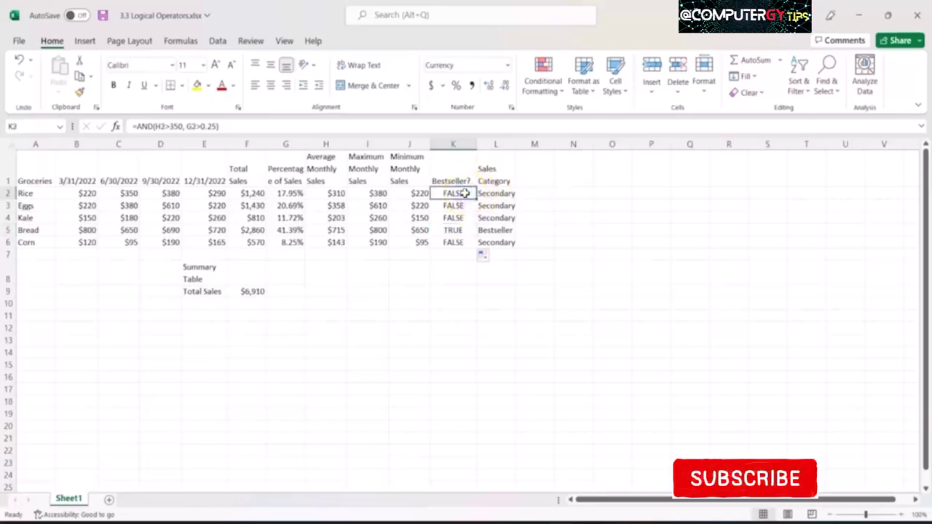
Step: Begin editing K2's AND formula, then cancel, leaving it unchanged
{"action": "double_click", "coordinate": [464, 193]}
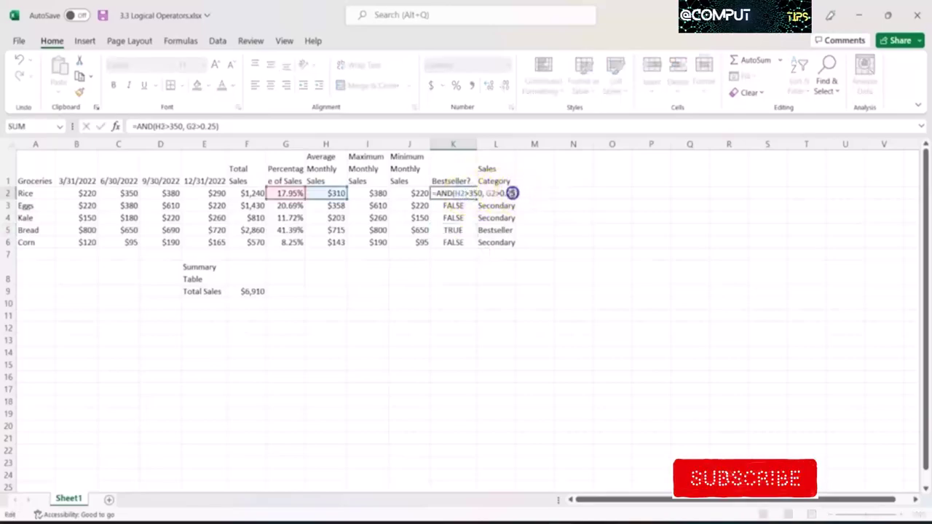
{"action": "left_click_drag", "start_coordinate": [514, 192], "coordinate": [440, 195]}
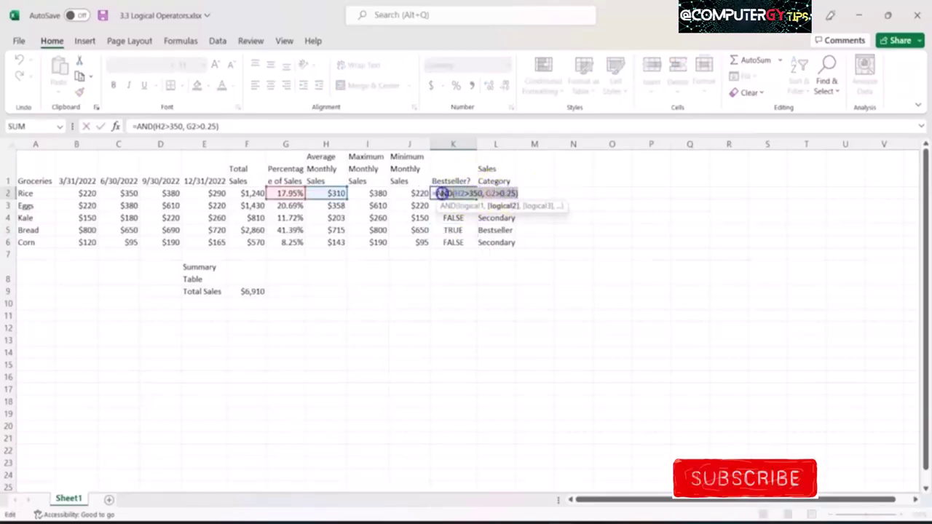
{"action": "type", "text": "="}
{"action": "left_click", "coordinate": [495, 218]}
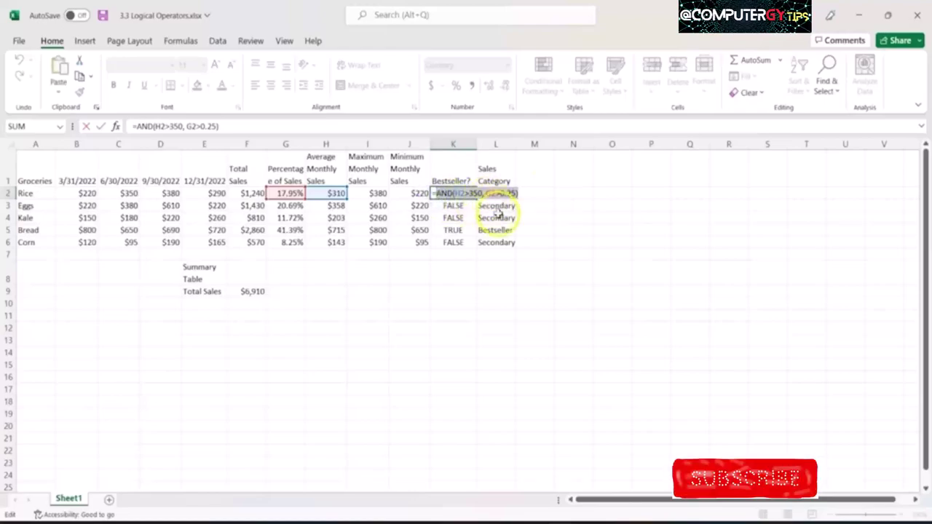
{"action": "key", "text": "Escape"}
Step: Replace K2 in L2's IF test with AND(H2>350, G2>0.25) and fill down to L6
{"action": "left_click", "coordinate": [498, 193]}
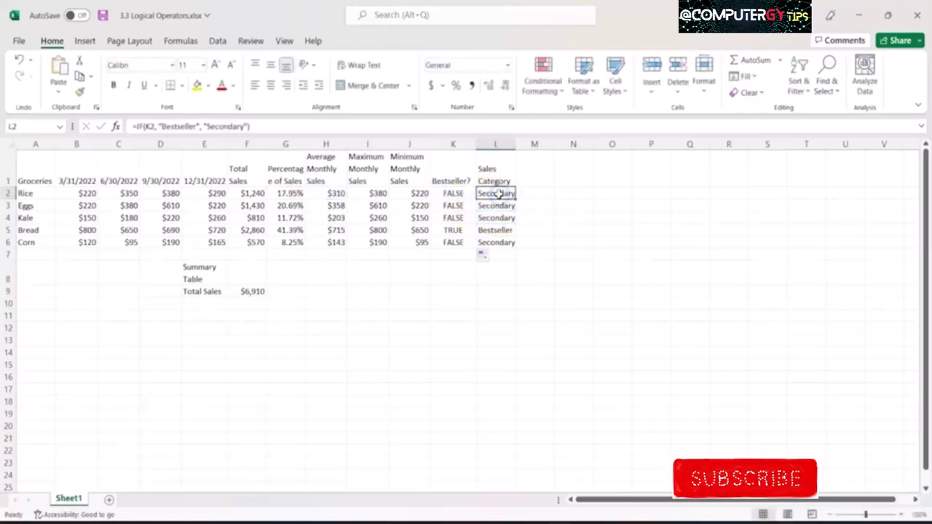
{"action": "double_click", "coordinate": [497, 194]}
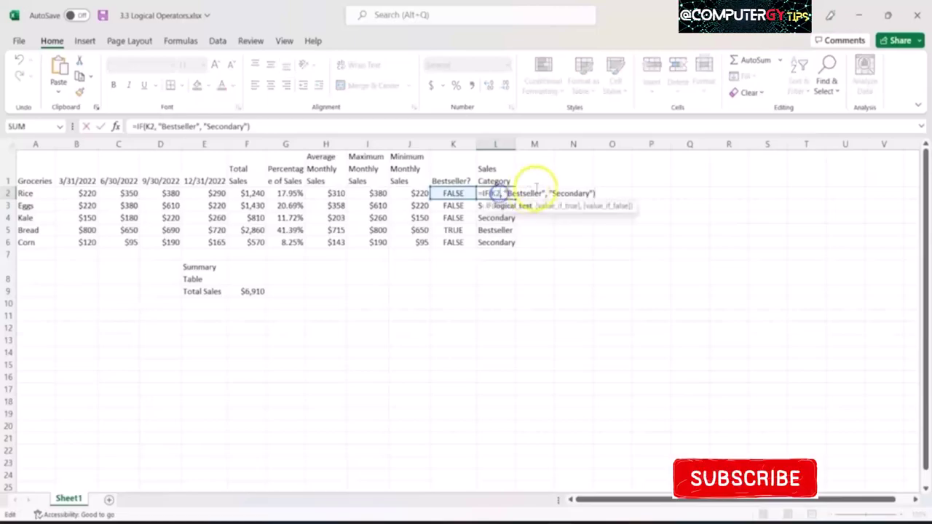
{"action": "key", "text": "BackSpace"}
{"action": "key", "text": "BackSpace"}
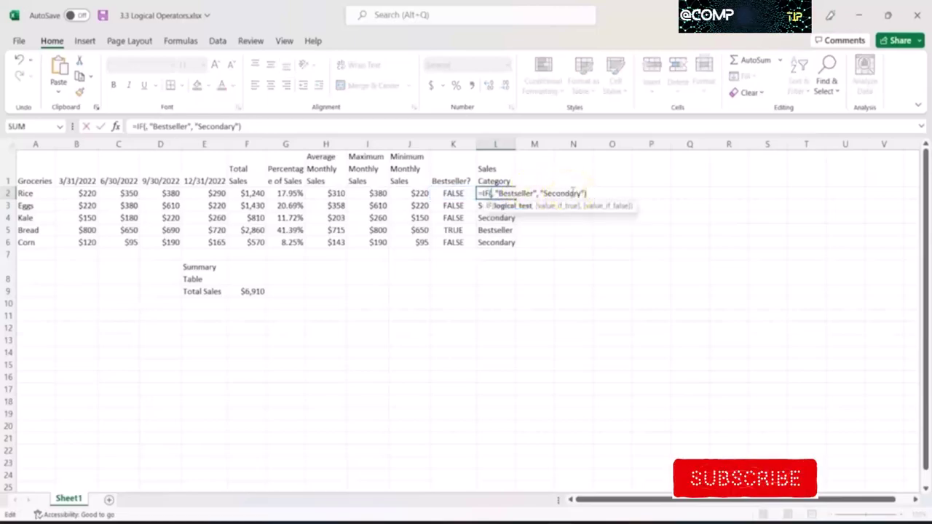
{"action": "type", "text": "AND(H2>350, G2>0.25)"}
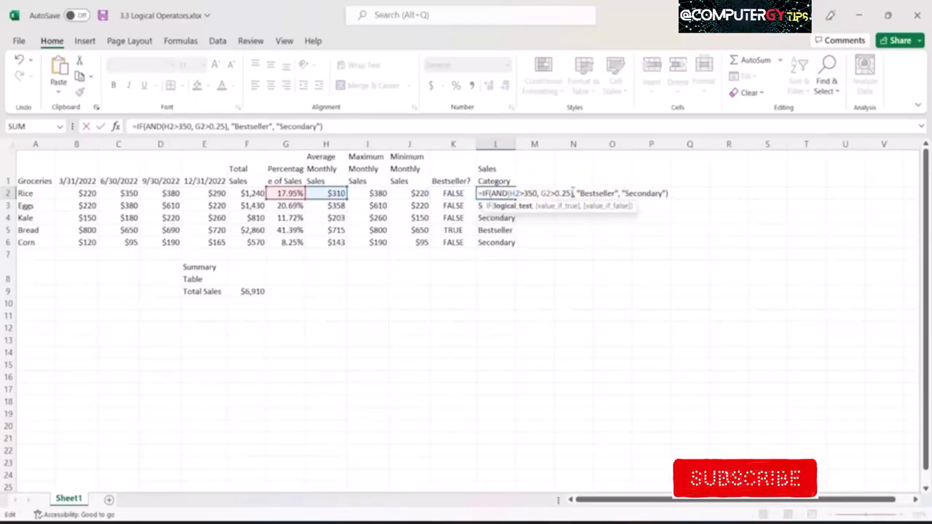
{"action": "key", "text": "Return"}
{"action": "key", "text": "Up"}
{"action": "key", "text": "ctrl+c"}
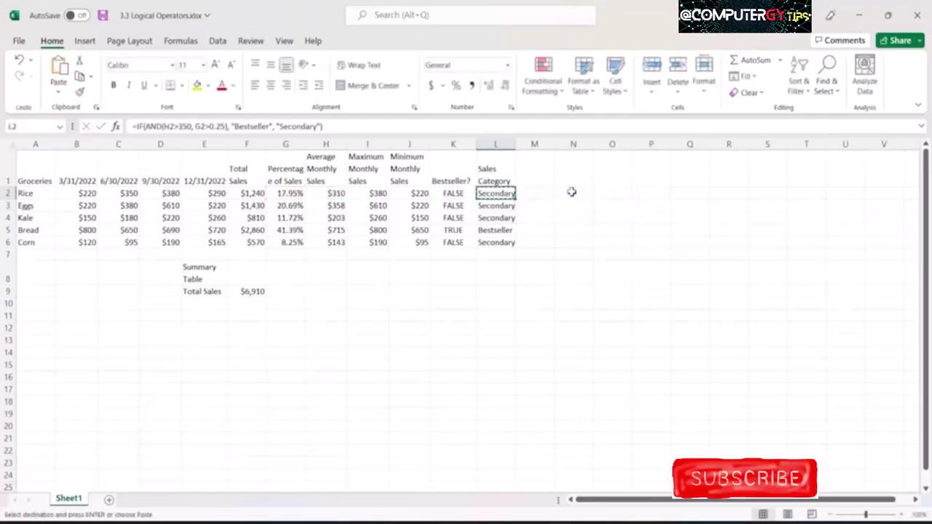
{"action": "left_click_drag", "start_coordinate": [515, 199], "coordinate": [520, 250]}
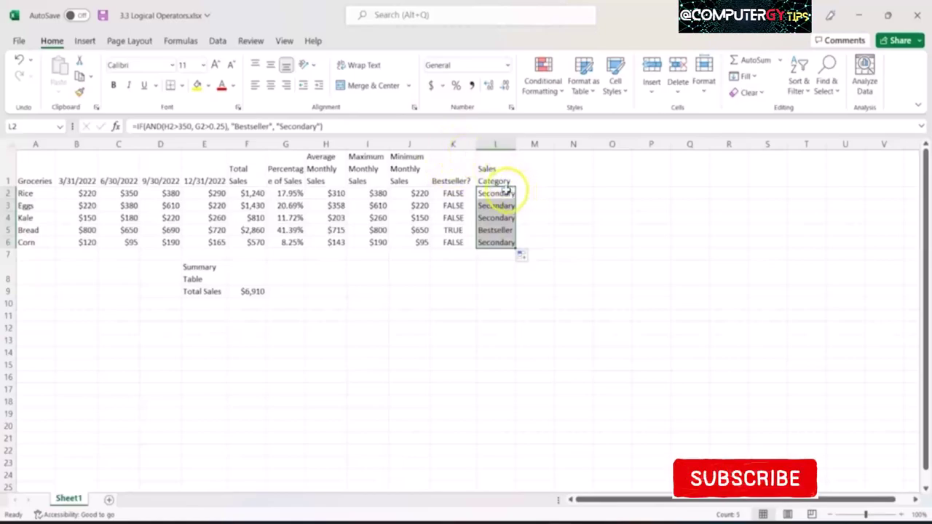
{"action": "left_click", "coordinate": [506, 191]}
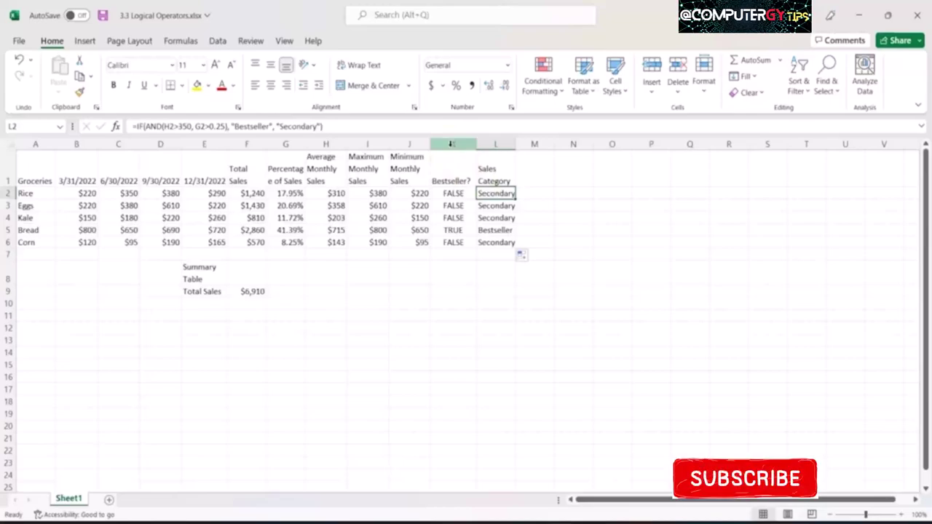
Step: Delete column K, the Bestseller? helper column, via its right-click menu
{"action": "left_click", "coordinate": [451, 144]}
{"action": "right_click", "coordinate": [450, 145]}
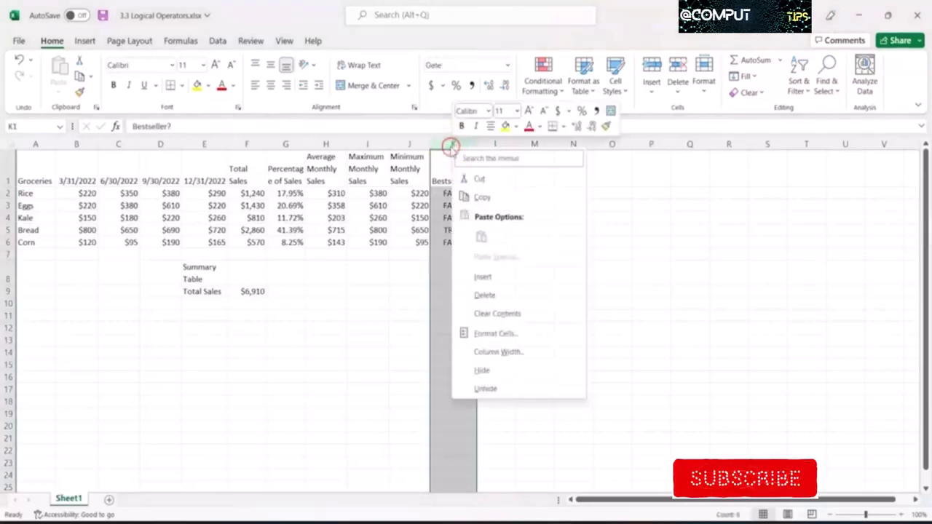
{"action": "left_click", "coordinate": [495, 296]}
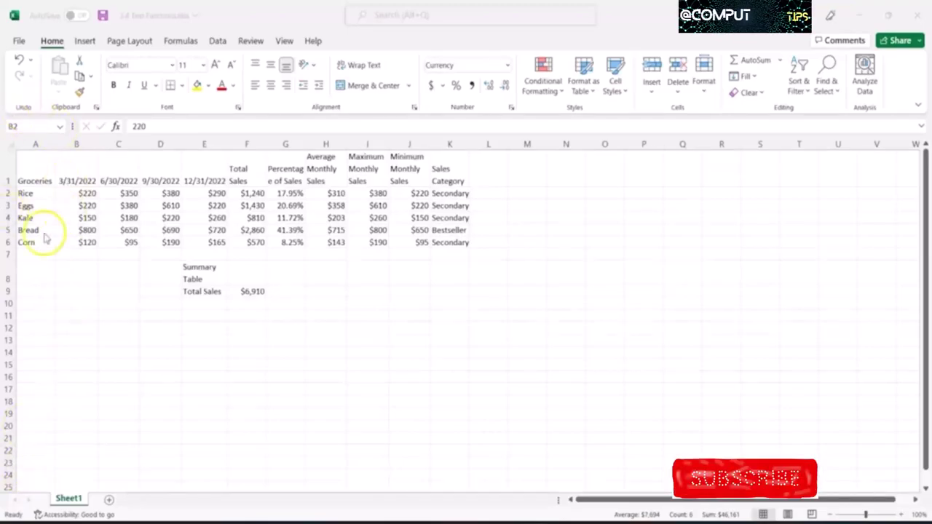
Step: Insert a blank column B after Groceries and begin =lower in B2
{"action": "left_click", "coordinate": [72, 143]}
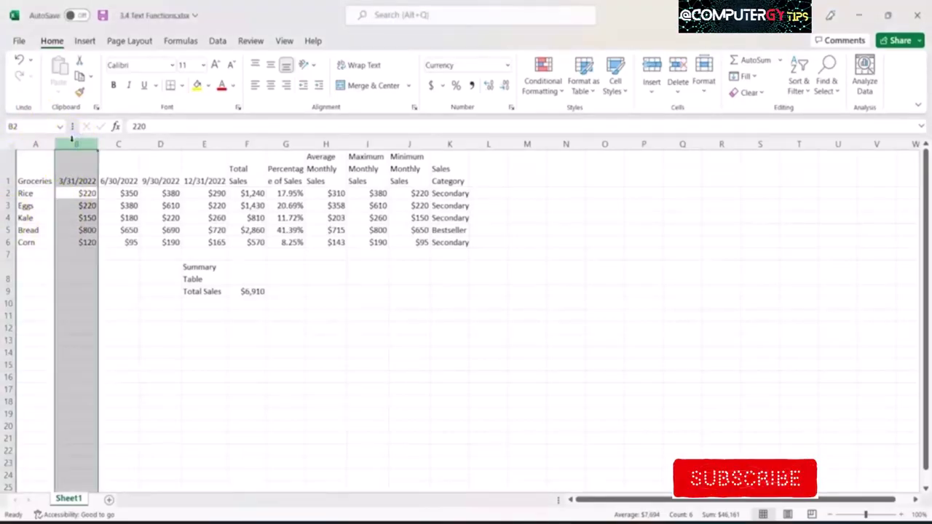
{"action": "right_click", "coordinate": [73, 142]}
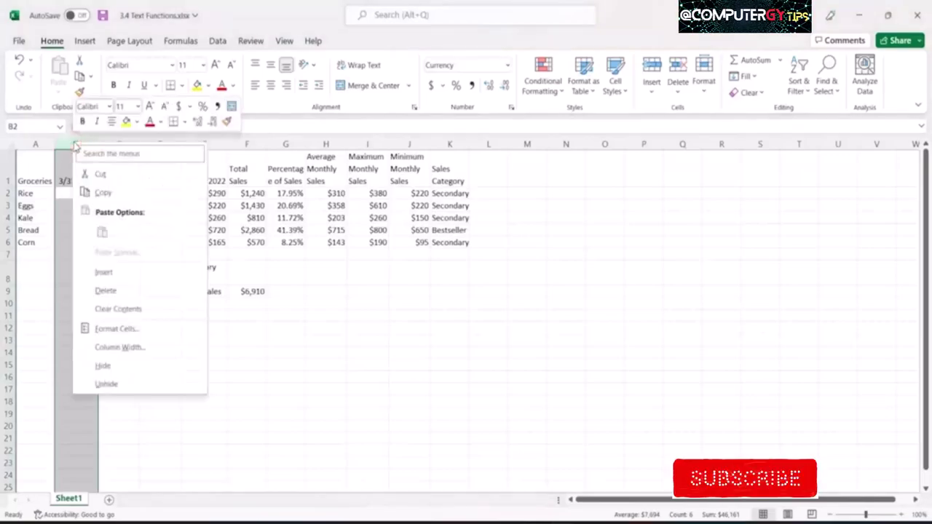
{"action": "left_click", "coordinate": [120, 272]}
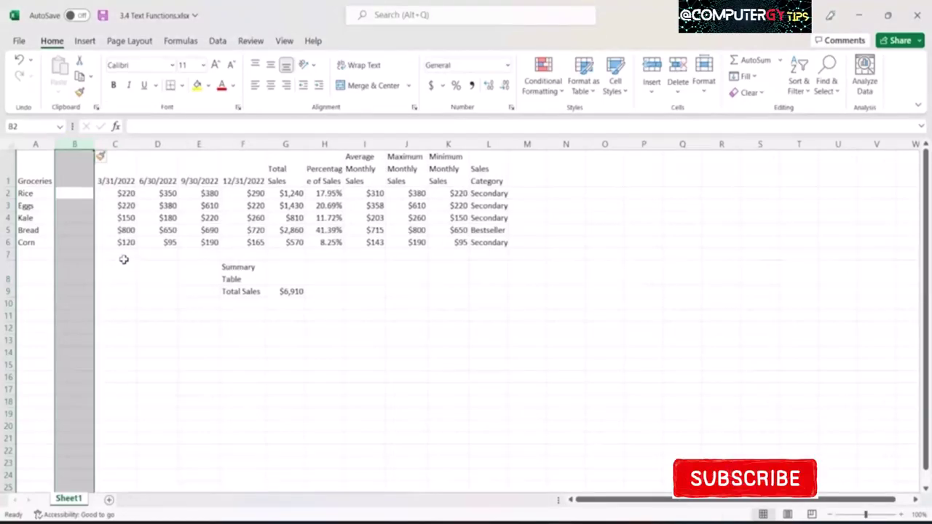
{"action": "left_click", "coordinate": [75, 193]}
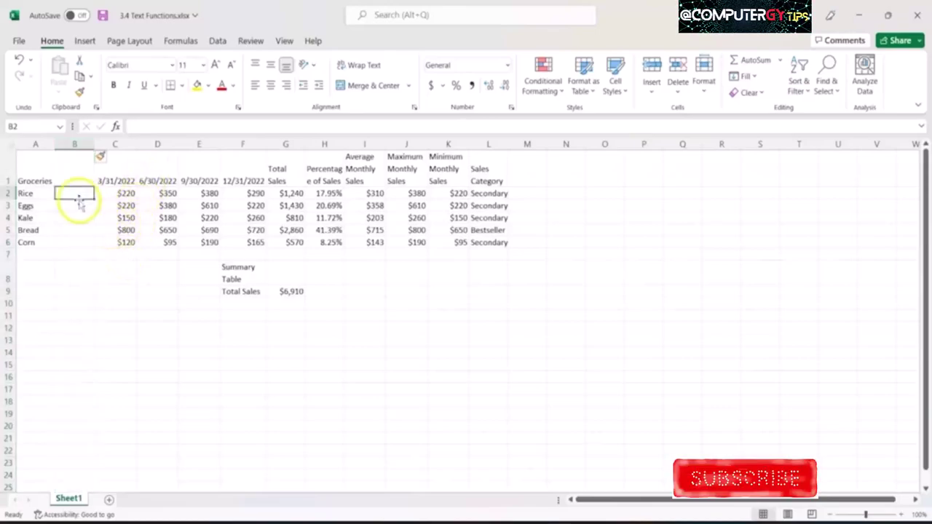
{"action": "type", "text": "=lower"}
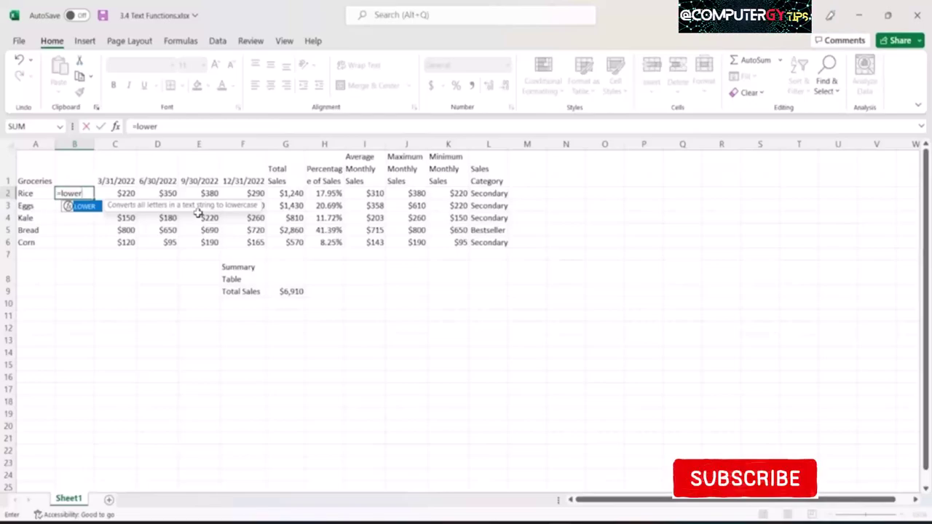
Step: Complete =LOWER(A2) in B2, fill it down to B6, and copy the five lowercase names
{"action": "type", "text": "("}
{"action": "key", "text": "Left"}
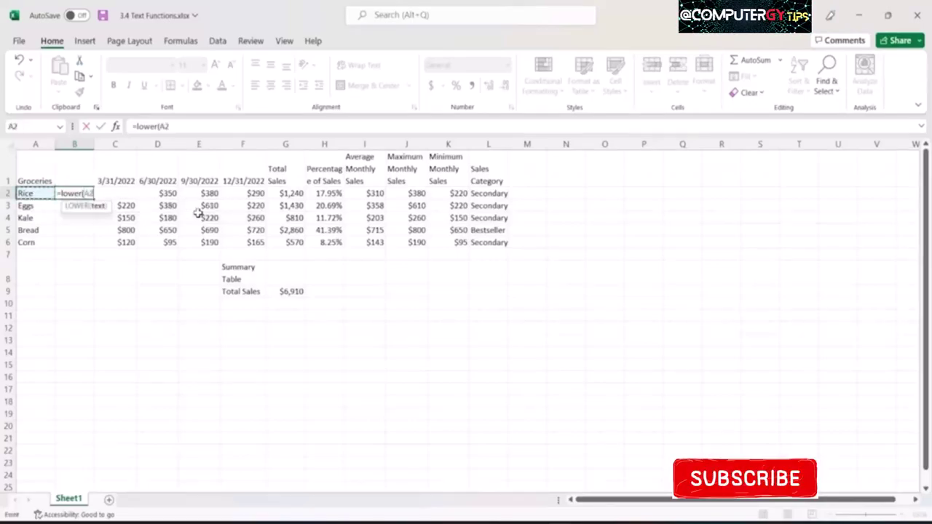
{"action": "type", "text": ")"}
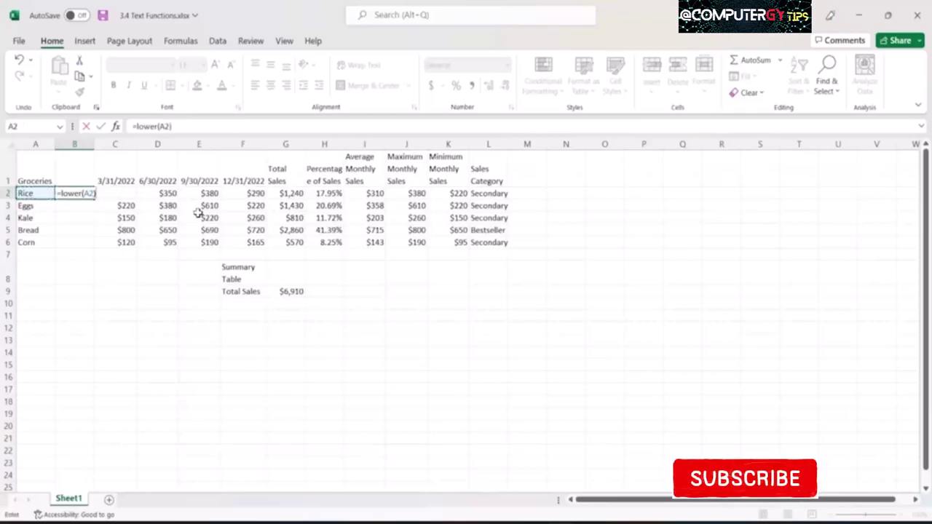
{"action": "key", "text": "Return"}
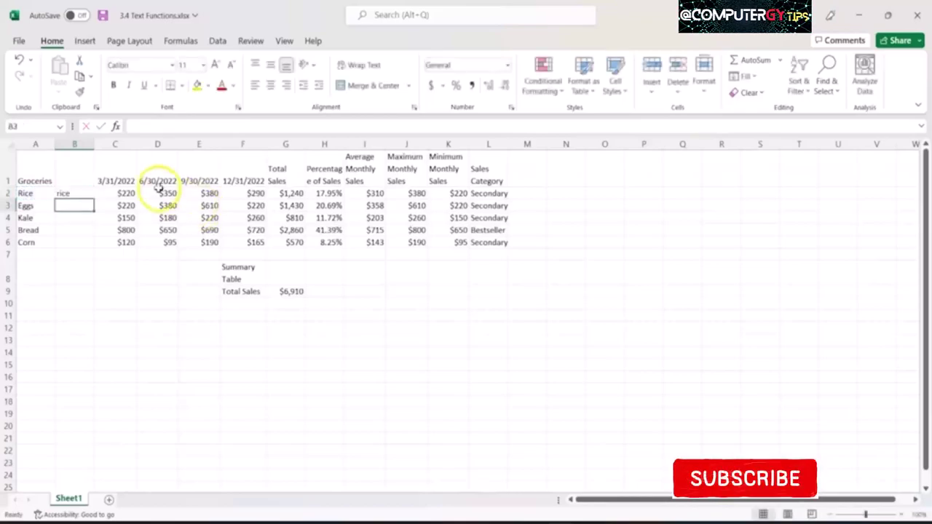
{"action": "left_click", "coordinate": [87, 193]}
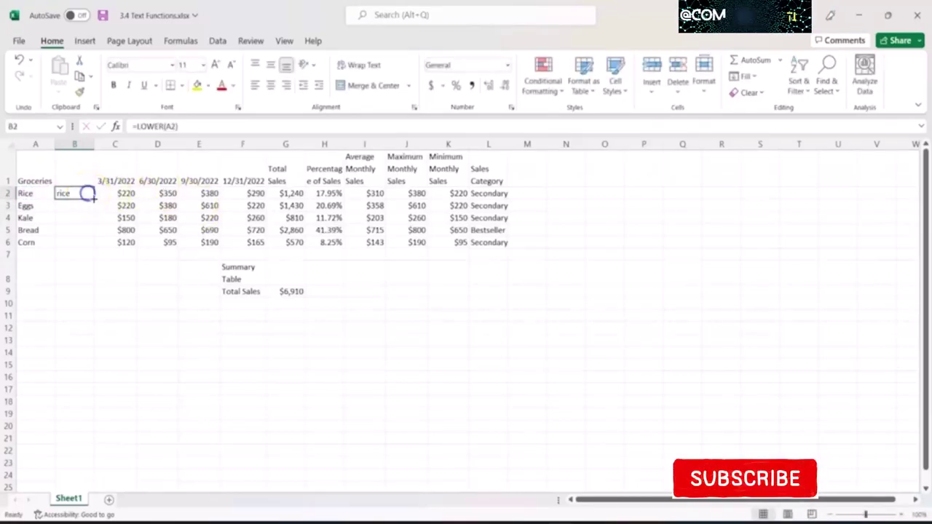
{"action": "left_click_drag", "start_coordinate": [93, 198], "coordinate": [93, 244]}
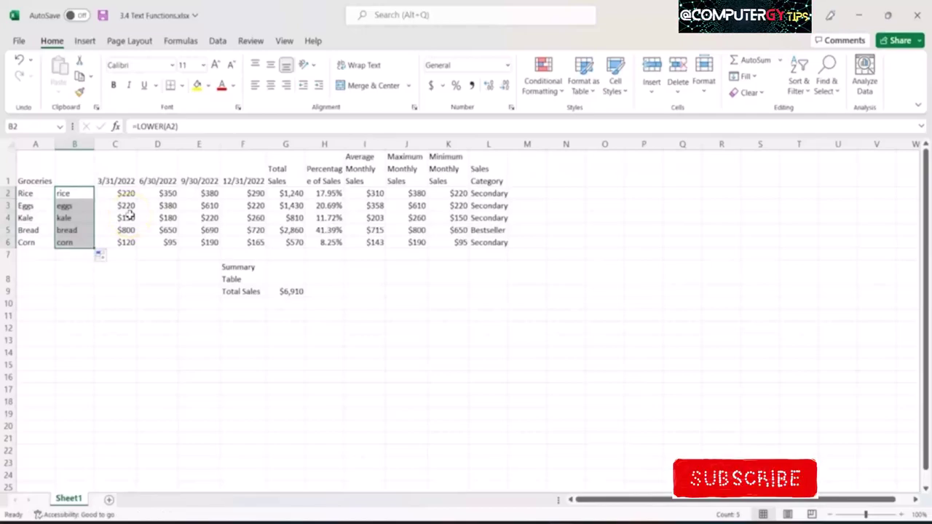
{"action": "key", "text": "ctrl+c"}
Step: Try pasting the lowercase names over column A, then restore the original capitalised names
{"action": "key", "text": "Left"}
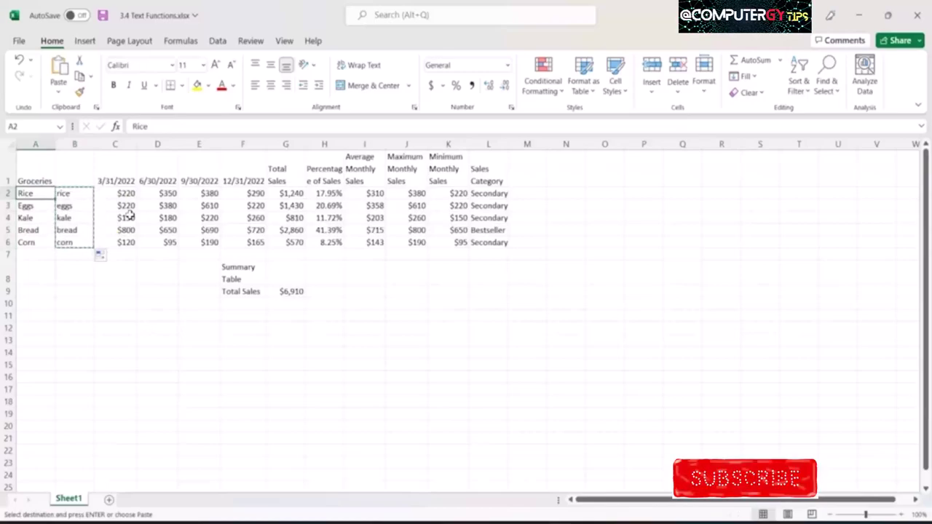
{"action": "key", "text": "ctrl+v"}
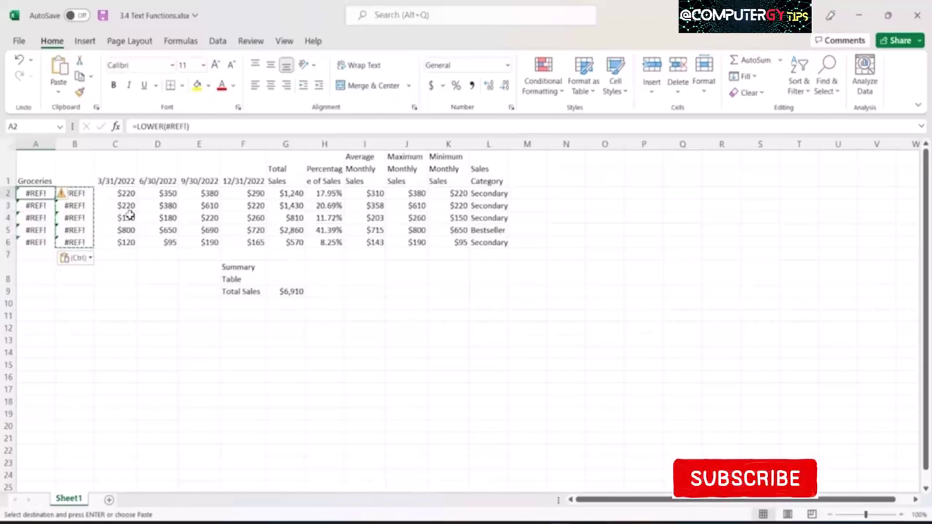
{"action": "key", "text": "Right"}
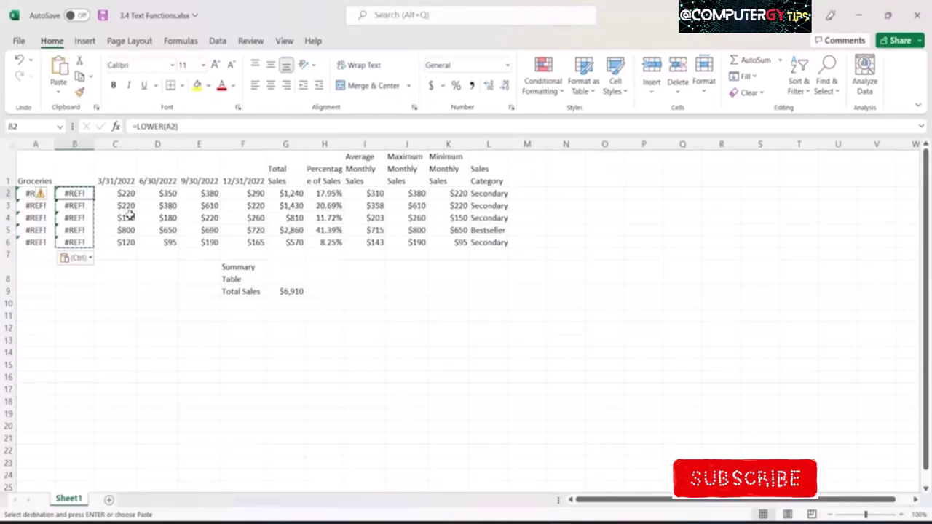
{"action": "key", "text": "F2"}
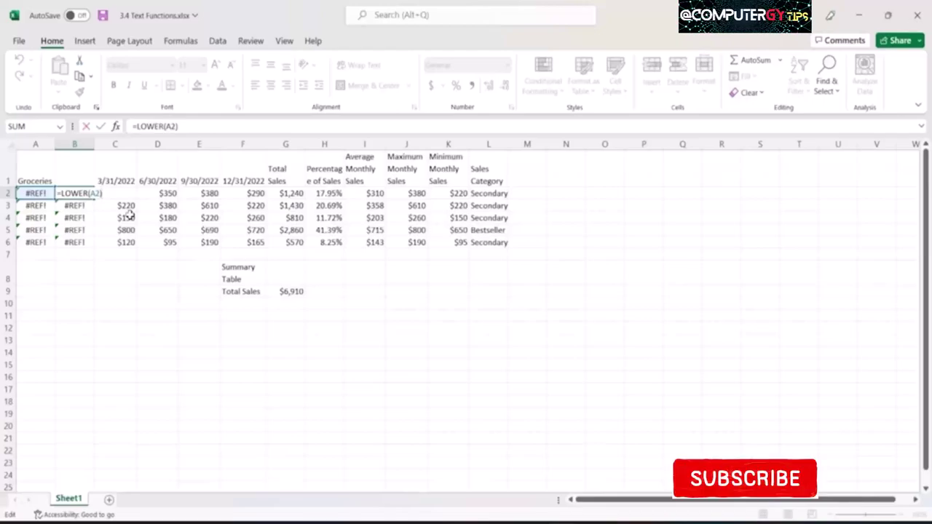
{"action": "key", "text": "Return"}
{"action": "key", "text": "Left"}
{"action": "key", "text": "Up"}
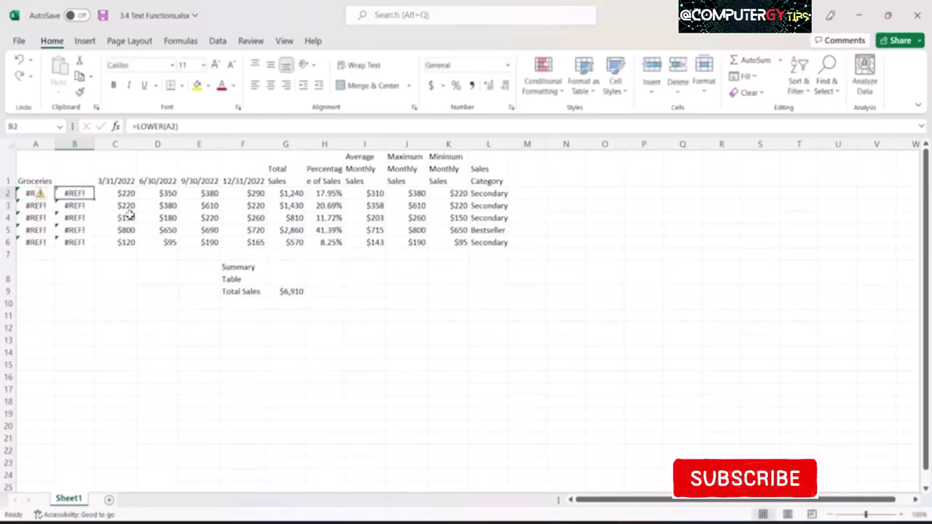
{"action": "key", "text": "ctrl+v"}
Step: Paste the lowercase names into A2:A6 as values only
{"action": "key", "text": "Right"}
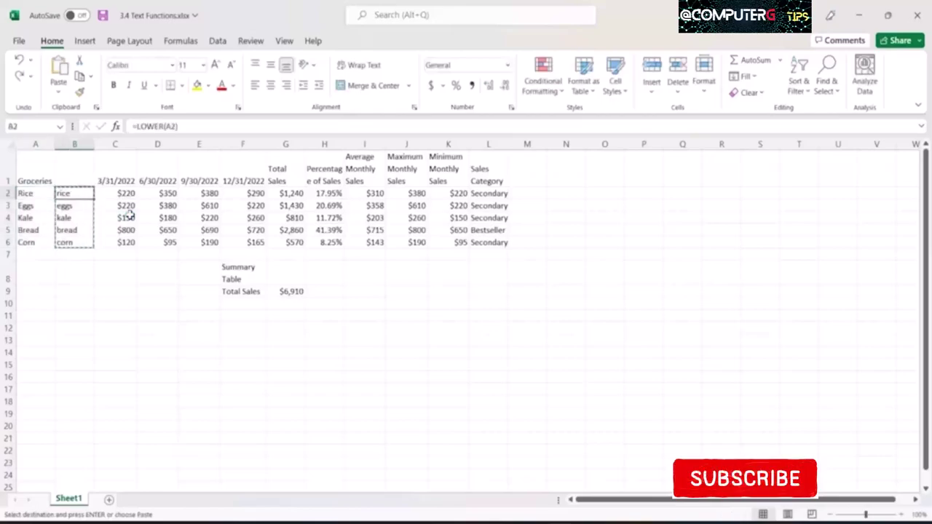
{"action": "key", "text": "shift+Down"}
{"action": "key", "text": "shift+Down"}
{"action": "key", "text": "shift+Down"}
{"action": "key", "text": "ctrl+v"}
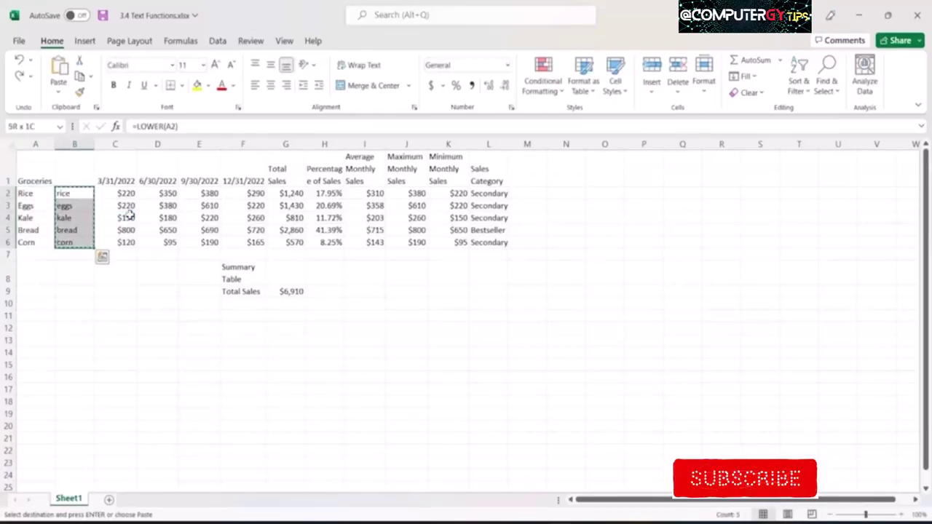
{"action": "key", "text": "Left"}
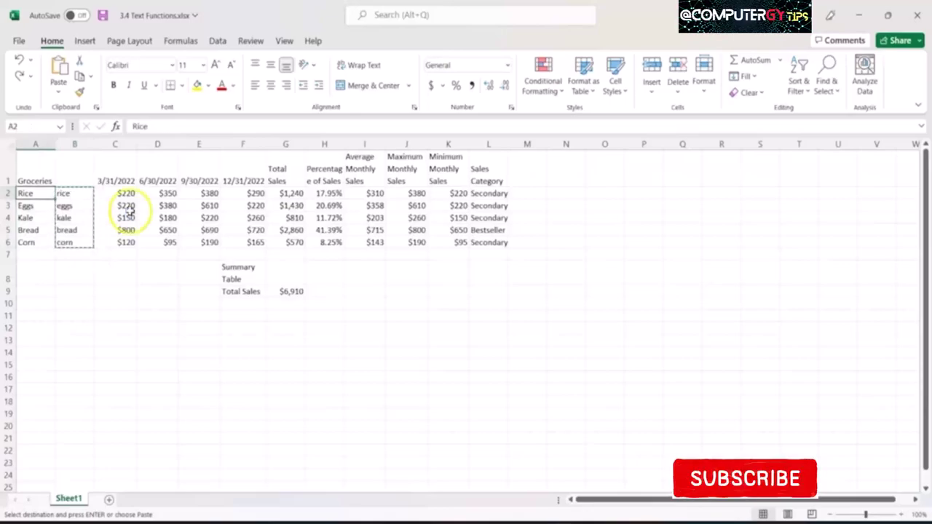
{"action": "left_click", "coordinate": [59, 92]}
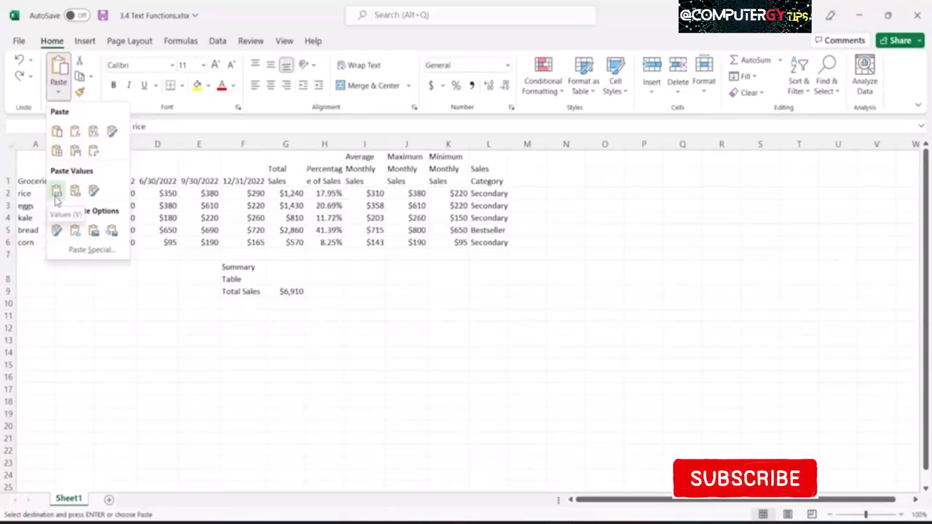
{"action": "left_click", "coordinate": [56, 195]}
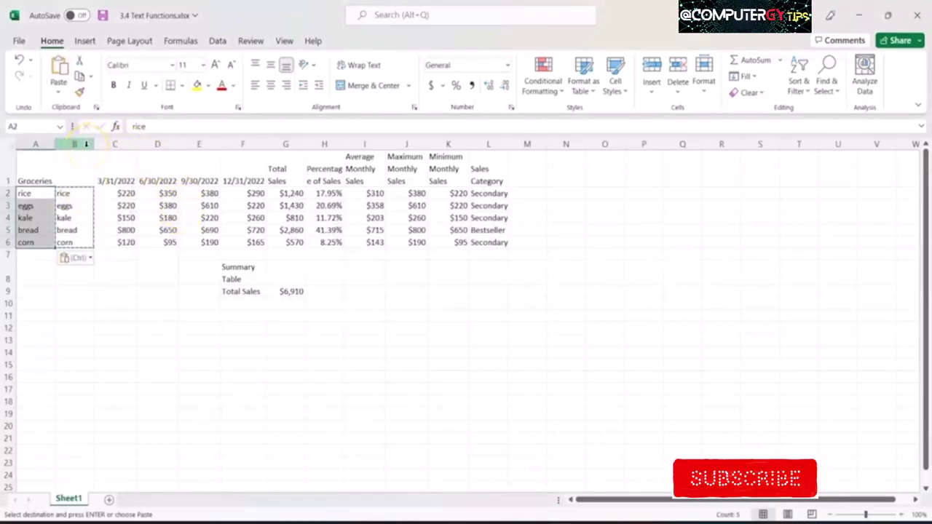
Step: Delete the helper column B
{"action": "left_click", "coordinate": [84, 145]}
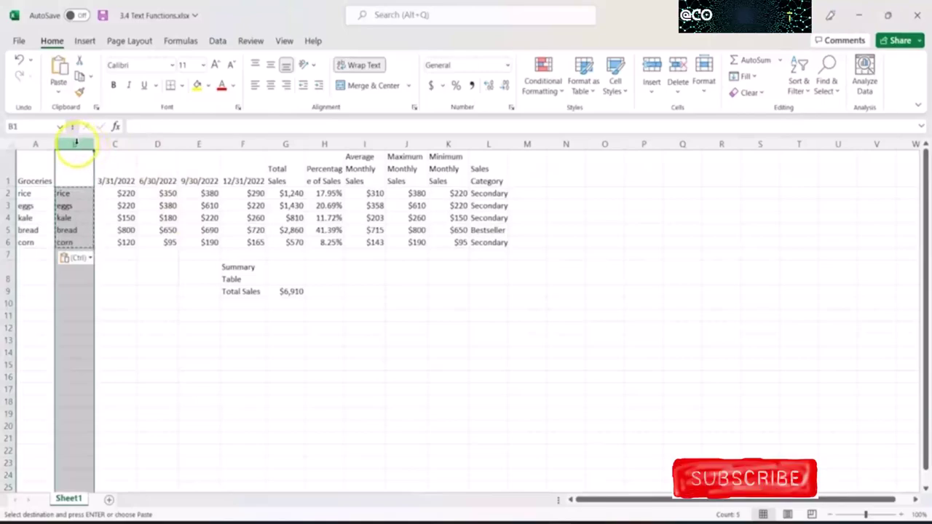
{"action": "right_click", "coordinate": [70, 145]}
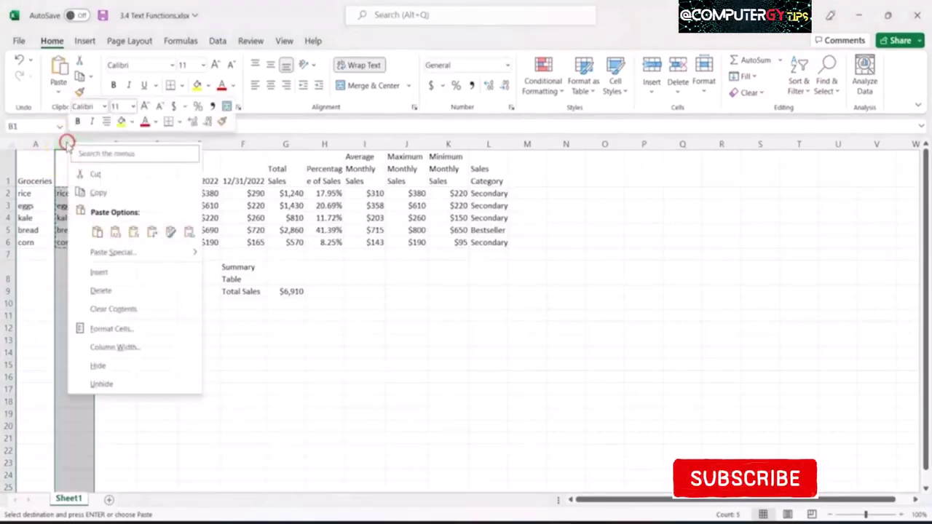
{"action": "left_click", "coordinate": [131, 292]}
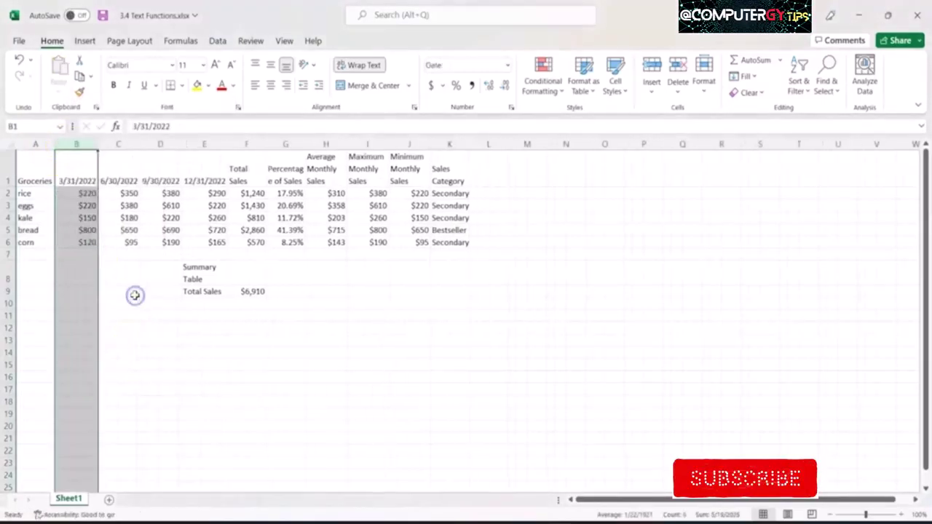
Step: Deselect the whole column by selecting a single cell in the grocery table
{"action": "left_click", "coordinate": [80, 217]}
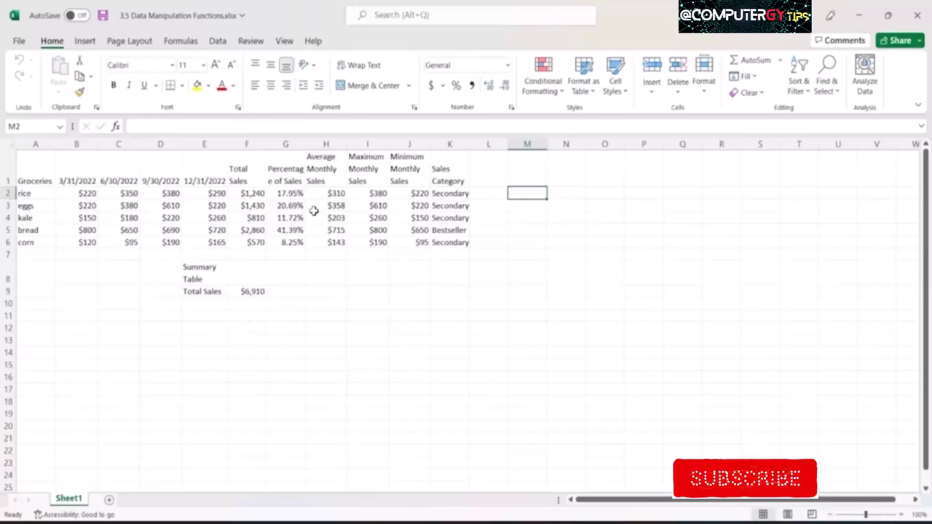
Step: Enter =TRANSPOSE(A1:K2) in M1 to spill the headers and rice row down columns M:N
{"action": "key", "text": "Right"}
{"action": "key", "text": "Right"}
{"action": "key", "text": "Right"}
{"action": "key", "text": "Right"}
{"action": "key", "text": "Right"}
{"action": "key", "text": "Right"}
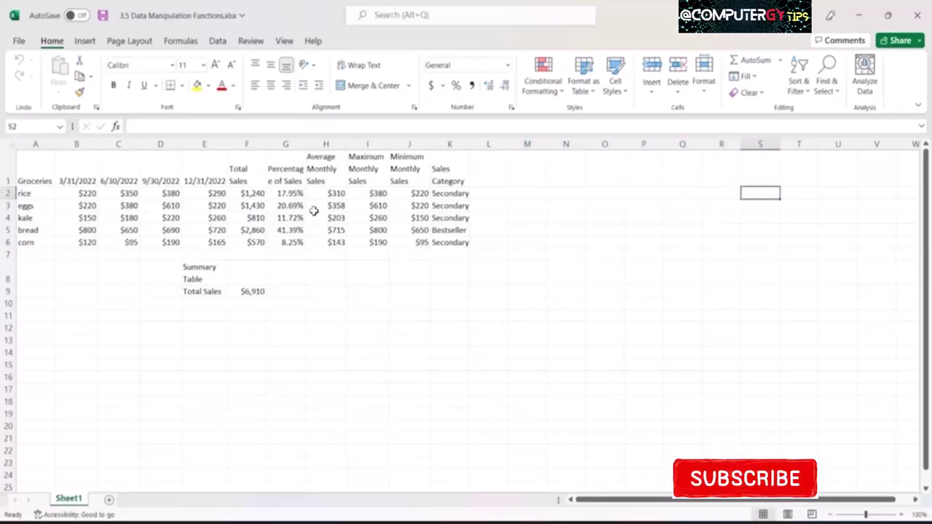
{"action": "key", "text": "Left"}
{"action": "key", "text": "Left"}
{"action": "key", "text": "Left"}
{"action": "key", "text": "Left"}
{"action": "key", "text": "Left"}
{"action": "key", "text": "Up"}
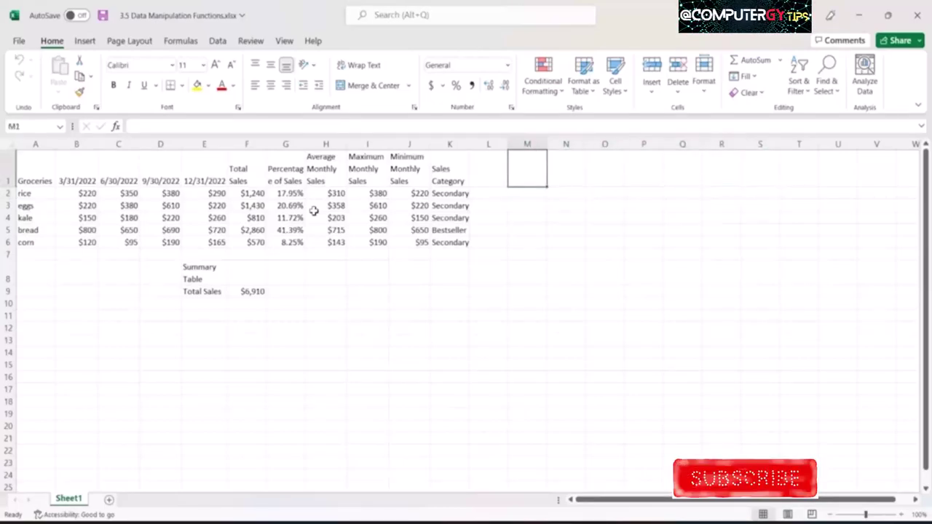
{"action": "type", "text": "=tr"}
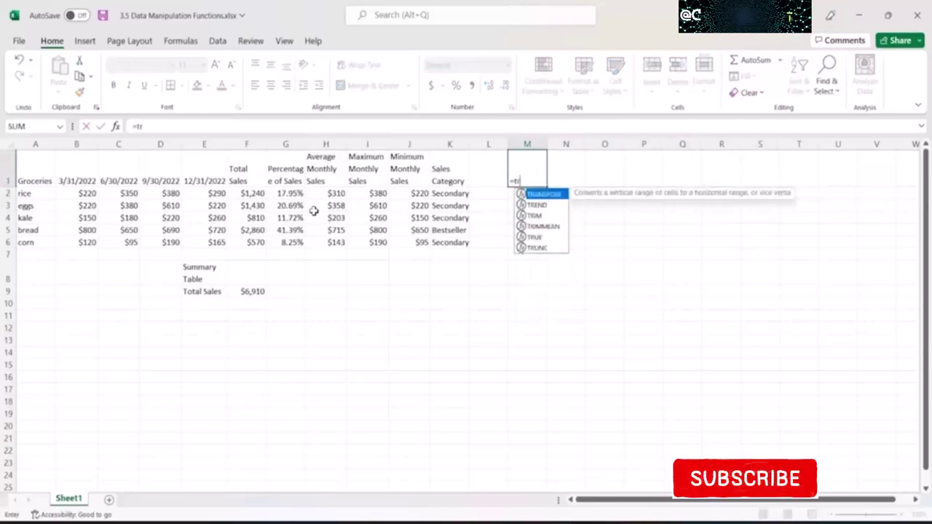
{"action": "type", "text": "ans"}
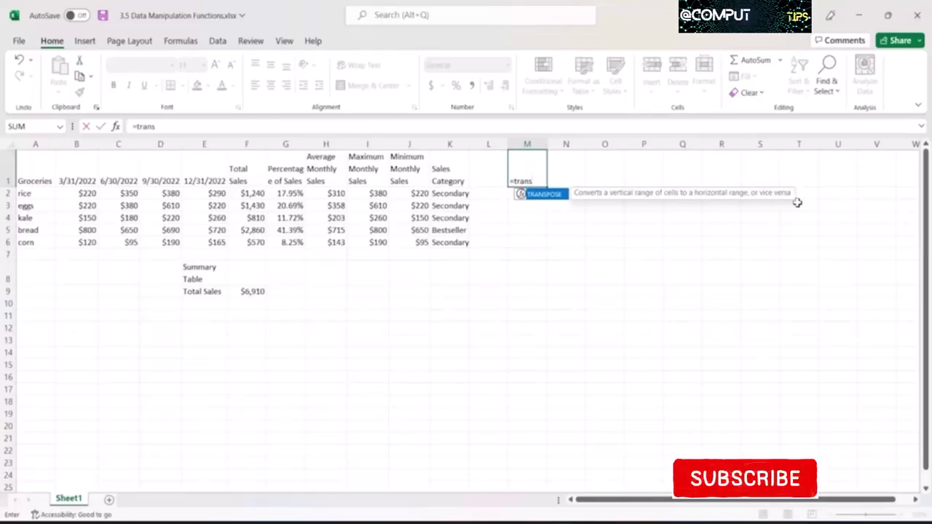
{"action": "key", "text": "Tab"}
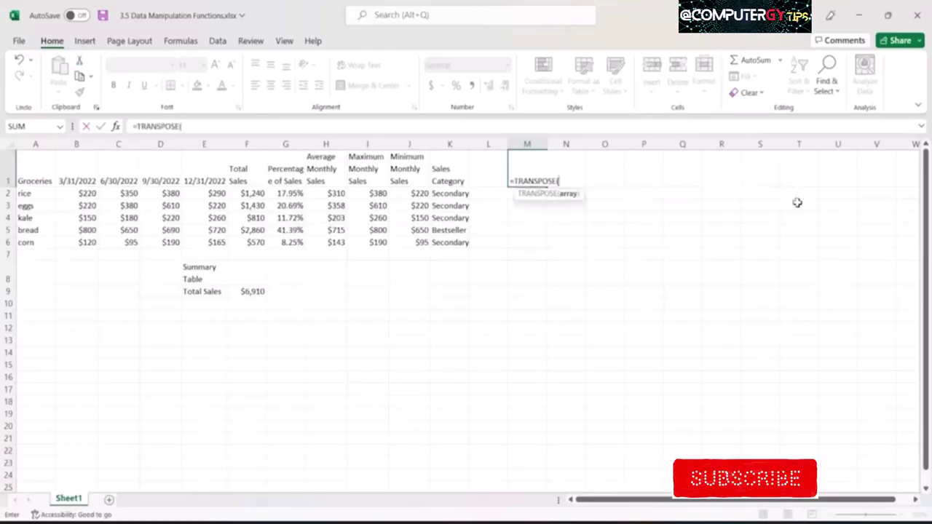
{"action": "key", "text": "Left"}
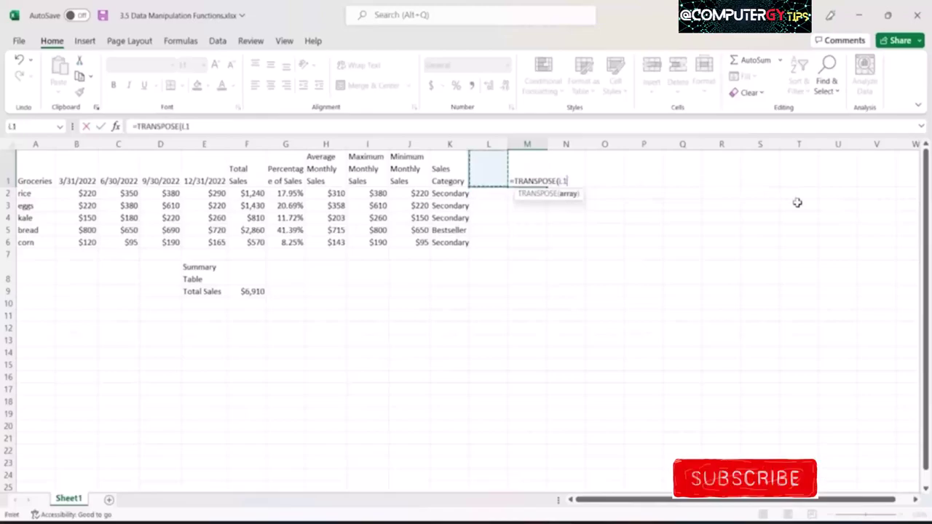
{"action": "key", "text": "Left"}
{"action": "key", "text": "Left"}
{"action": "key", "text": "Left"}
{"action": "key", "text": "Left"}
{"action": "key", "text": "Left"}
{"action": "key", "text": "Left"}
{"action": "key", "text": "Left"}
{"action": "key", "text": "Left"}
{"action": "key", "text": "Left"}
{"action": "key", "text": "Left"}
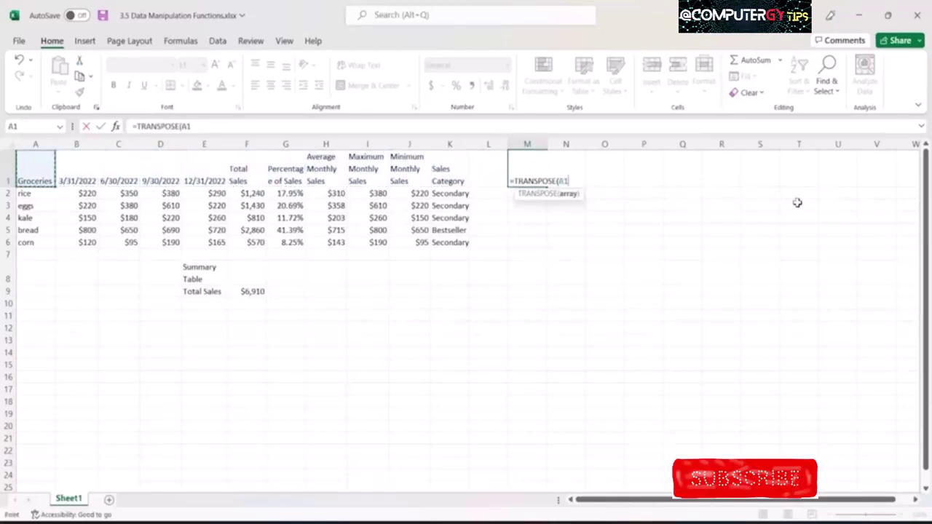
{"action": "key", "text": "shift+Right"}
{"action": "key", "text": "shift+Right"}
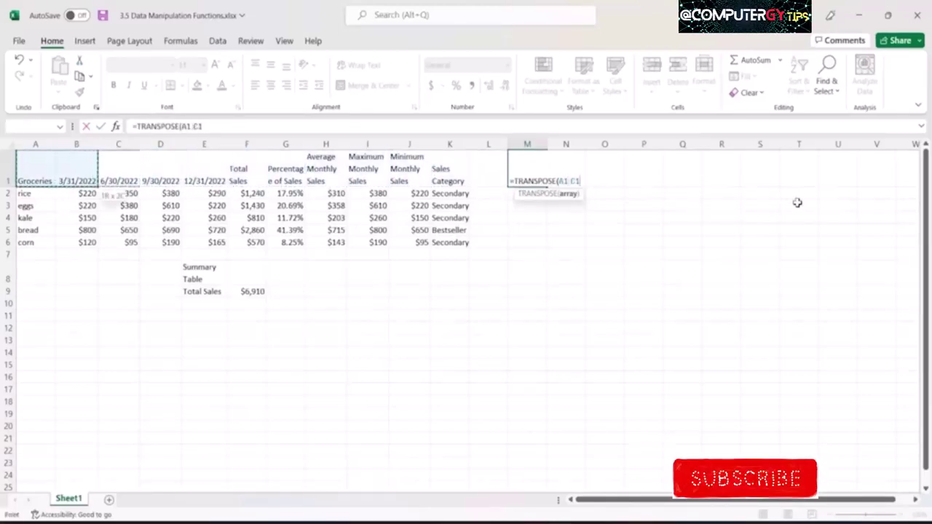
{"action": "key", "text": "shift+Right"}
{"action": "key", "text": "shift+Right"}
{"action": "key", "text": "shift+Right"}
{"action": "key", "text": "shift+Right"}
{"action": "key", "text": "shift+Right"}
{"action": "key", "text": "shift+Right"}
{"action": "key", "text": "shift+Right"}
{"action": "key", "text": "shift+Right"}
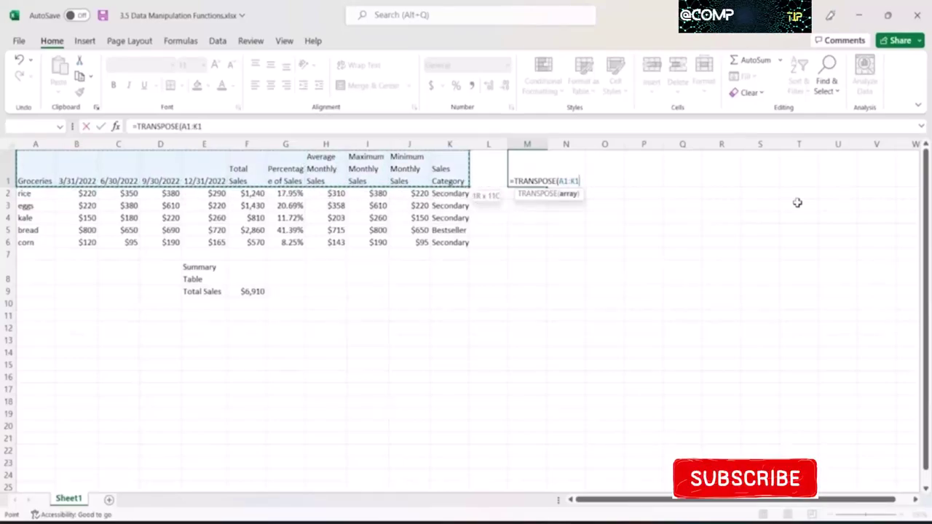
{"action": "key", "text": "shift+Down"}
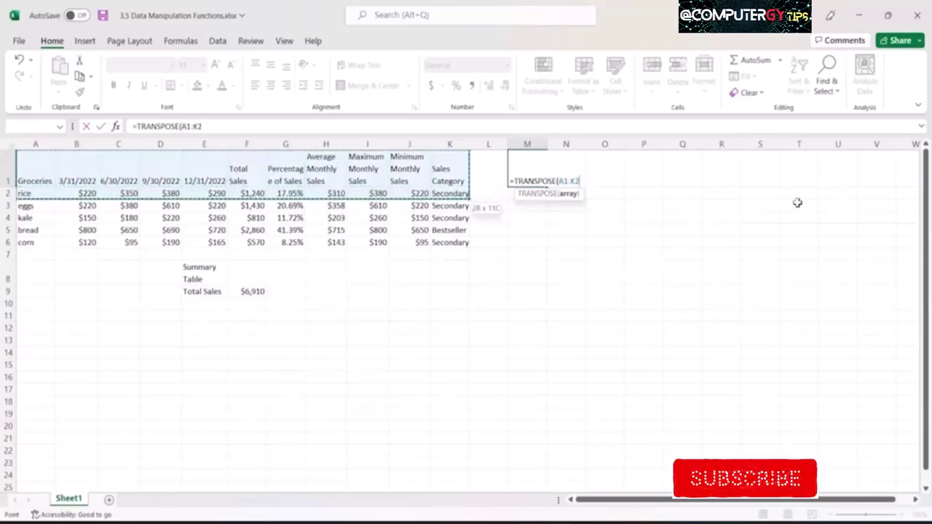
{"action": "key", "text": "Return"}
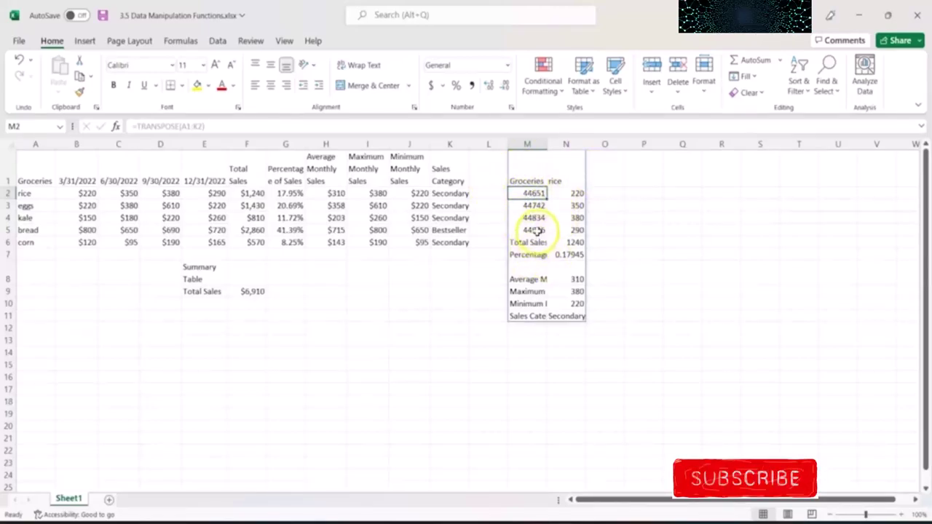
Step: Format the quarter date serials in M2:M5 as short dates
{"action": "left_click", "coordinate": [535, 230], "text": "shift"}
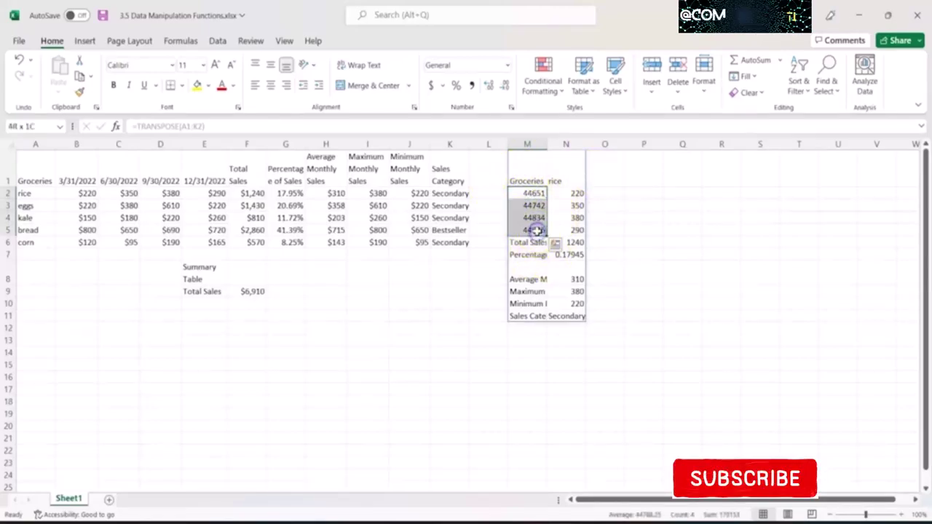
{"action": "left_click", "coordinate": [508, 65]}
{"action": "left_click", "coordinate": [497, 207]}
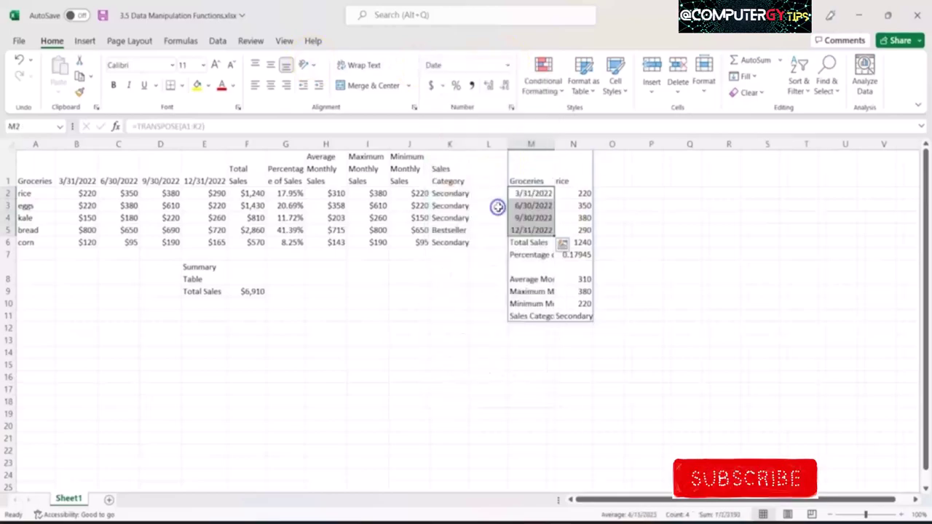
{"action": "left_click", "coordinate": [541, 279]}
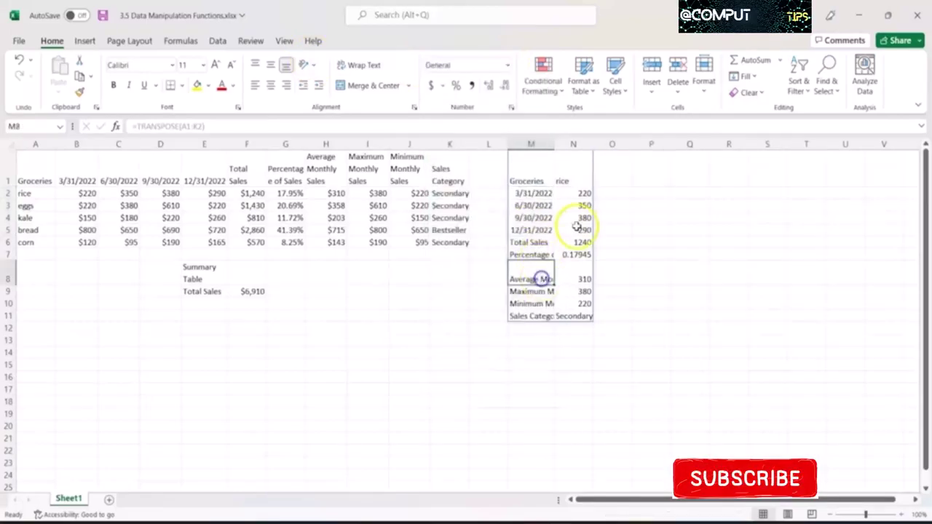
Step: Show rice values N2:N10 in accounting format with no decimal places
{"action": "left_click", "coordinate": [579, 193]}
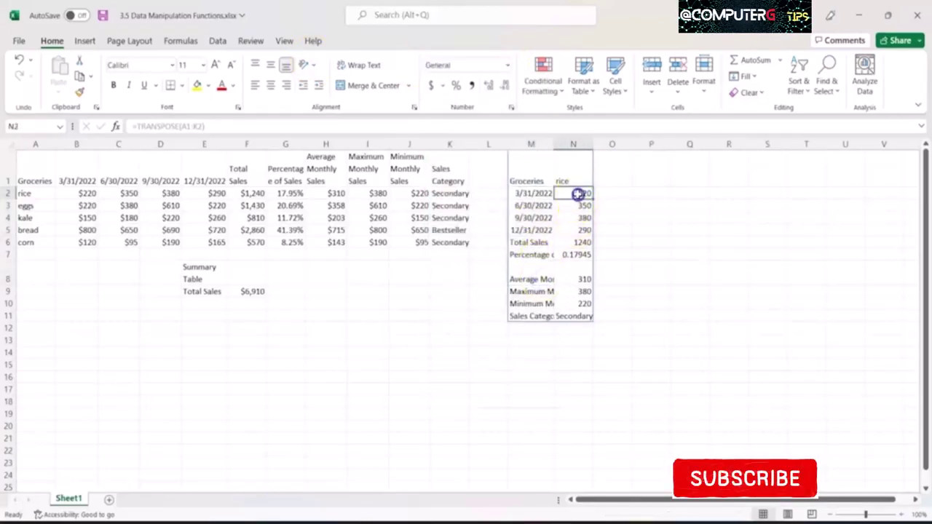
{"action": "left_click", "coordinate": [578, 303], "text": "shift"}
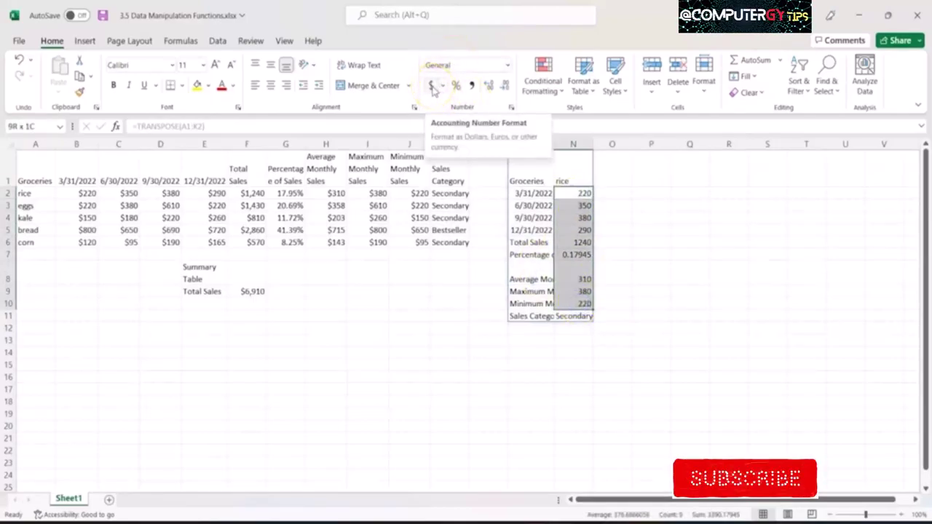
{"action": "left_click", "coordinate": [432, 85]}
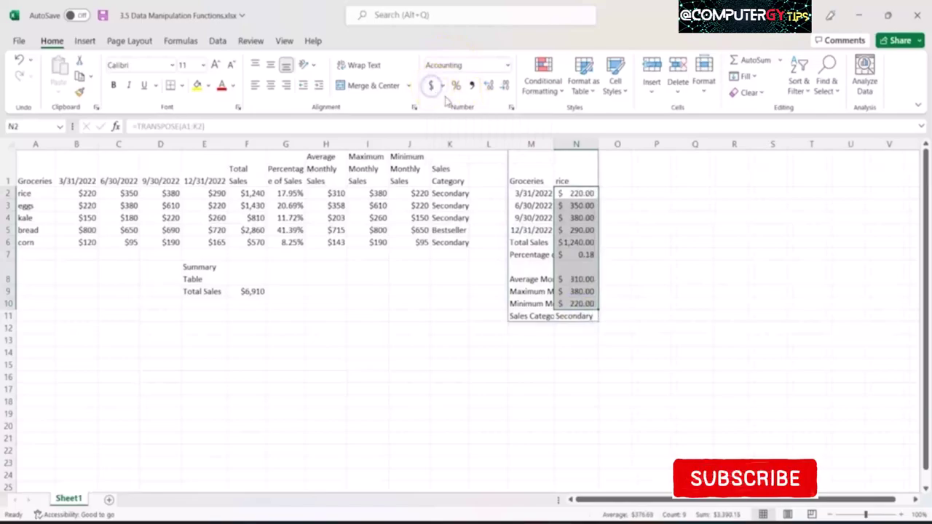
{"action": "left_click", "coordinate": [505, 86]}
{"action": "left_click", "coordinate": [505, 85]}
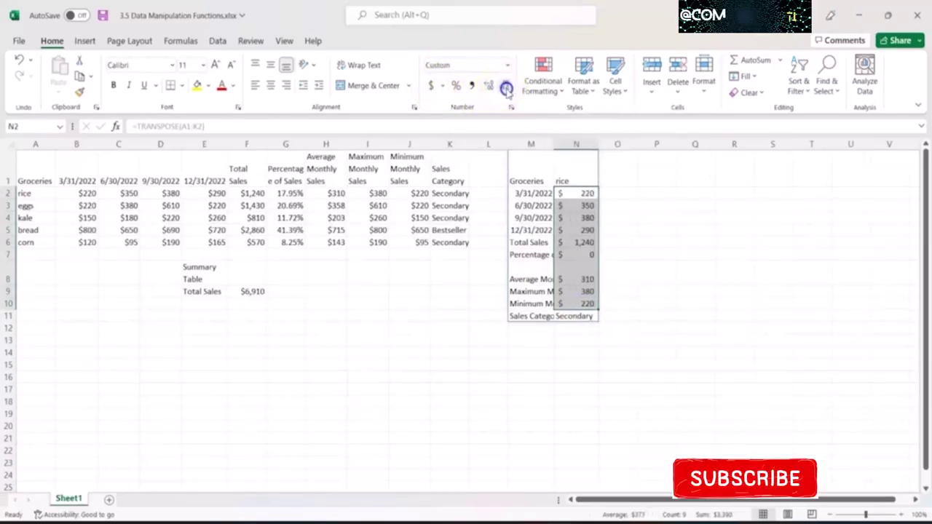
Step: Wrap text across the transposed table M1:N11
{"action": "left_click", "coordinate": [534, 170]}
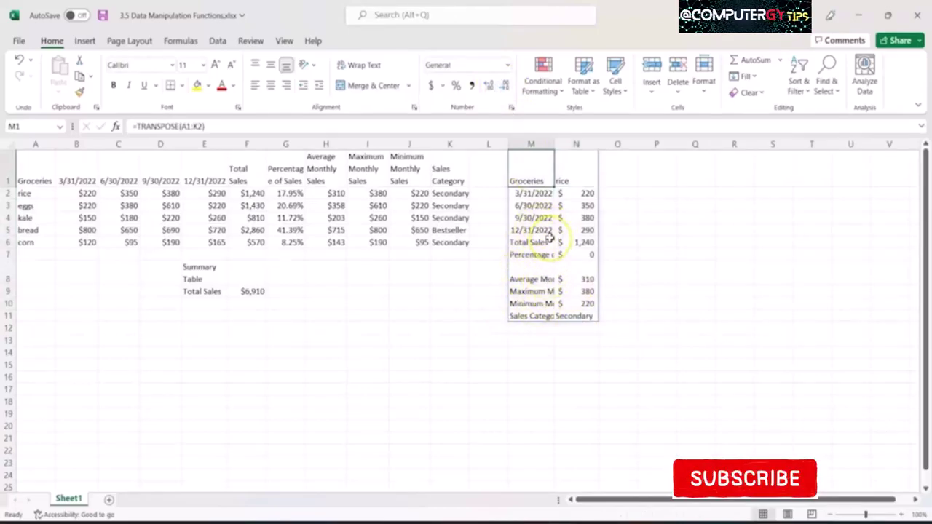
{"action": "key", "text": "shift+Right"}
{"action": "key", "text": "ctrl+shift+Down"}
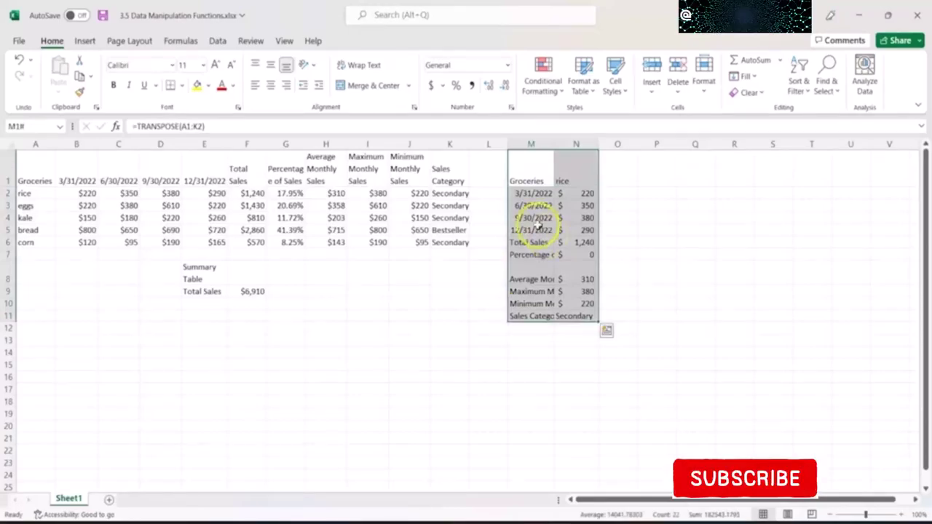
{"action": "left_click", "coordinate": [350, 64]}
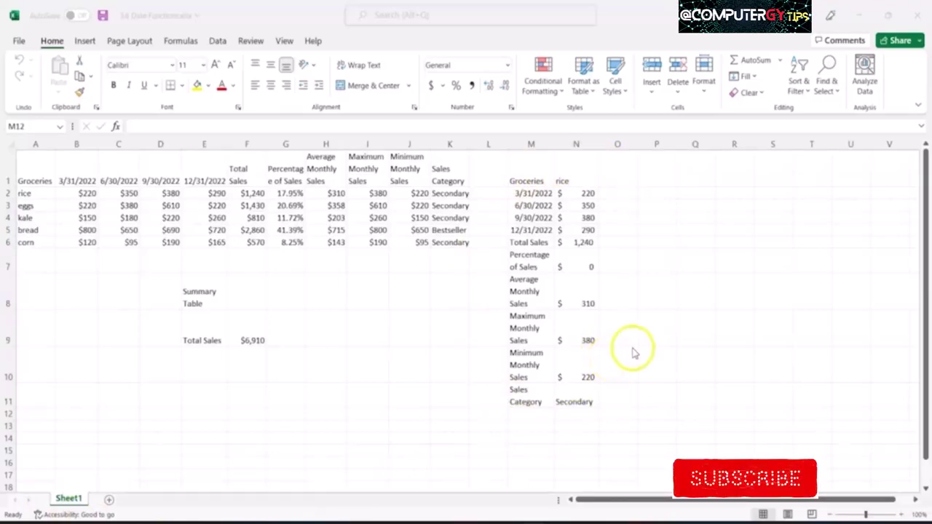
Step: Label M12 'Time Stamp' and enter =TODAY() in N12, showing 9/16/2022
{"action": "left_click", "coordinate": [529, 412]}
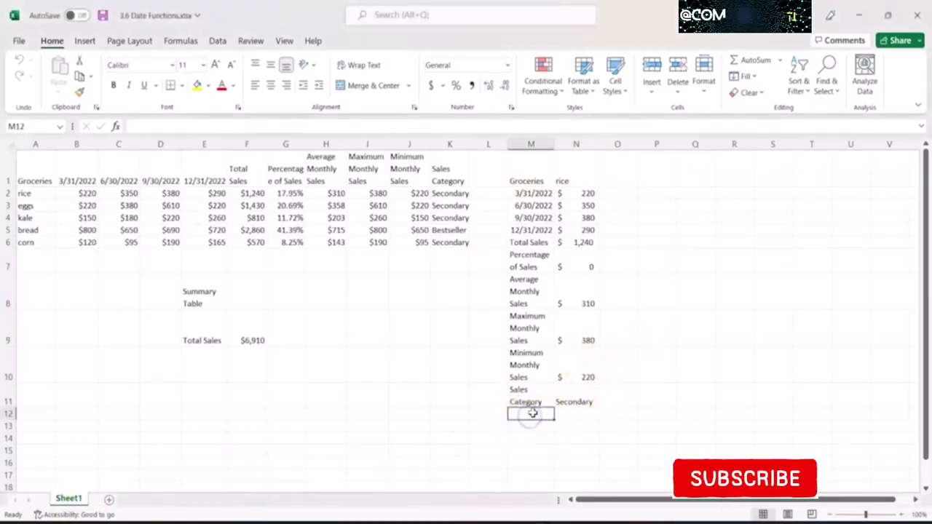
{"action": "type", "text": "Time"}
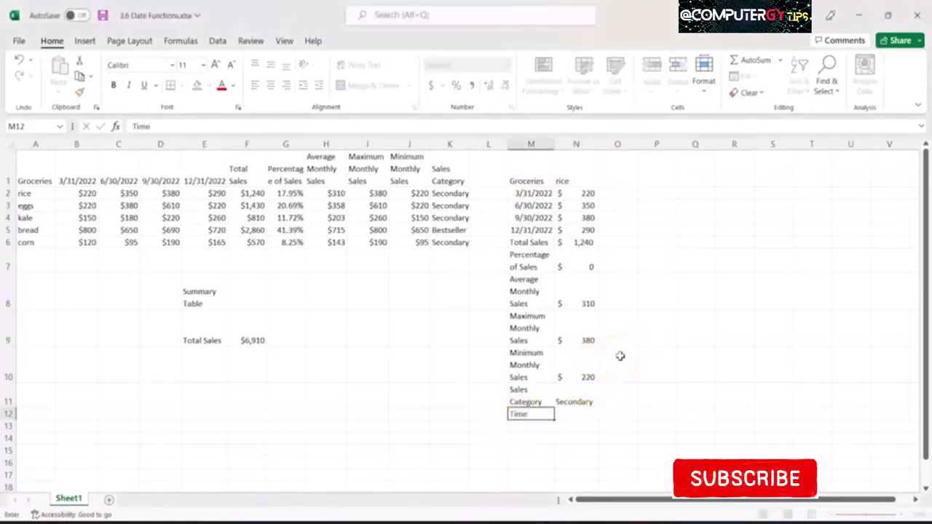
{"action": "type", "text": " Stamp"}
{"action": "key", "text": "Tab"}
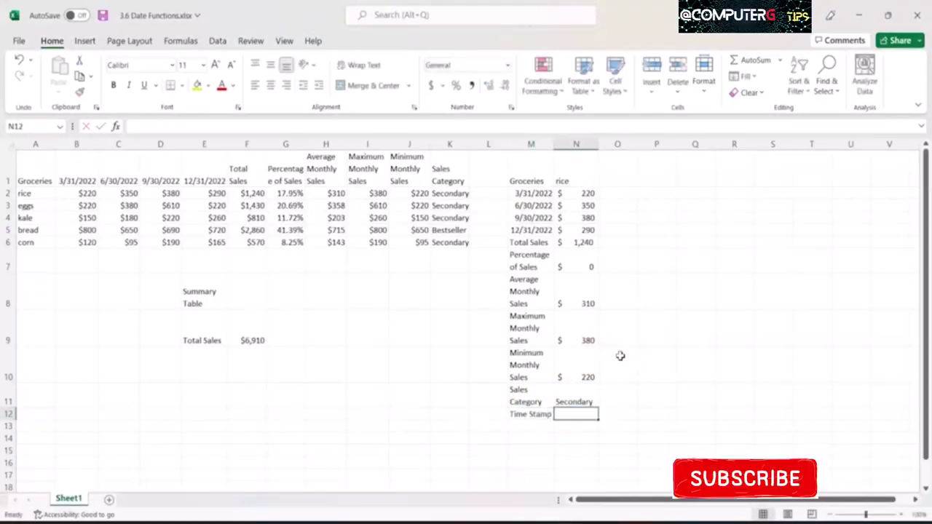
{"action": "type", "text": "=to"}
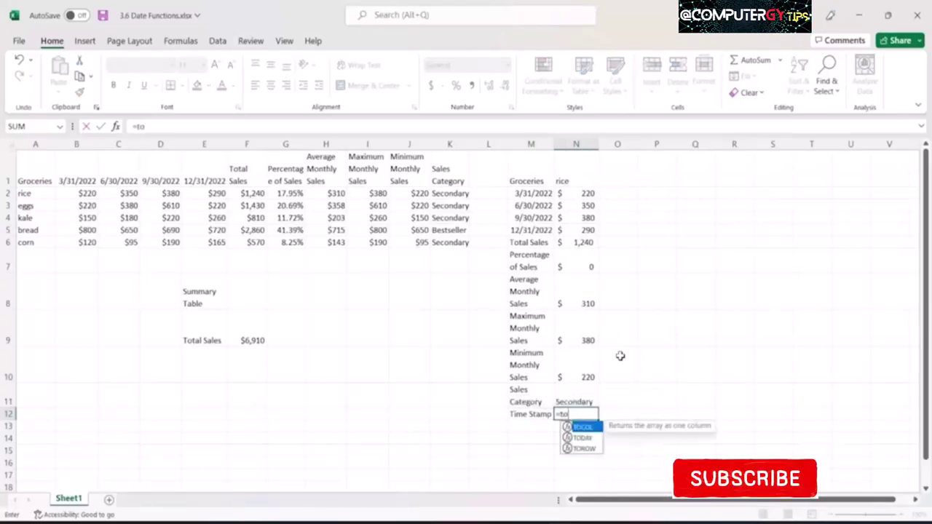
{"action": "type", "text": "da"}
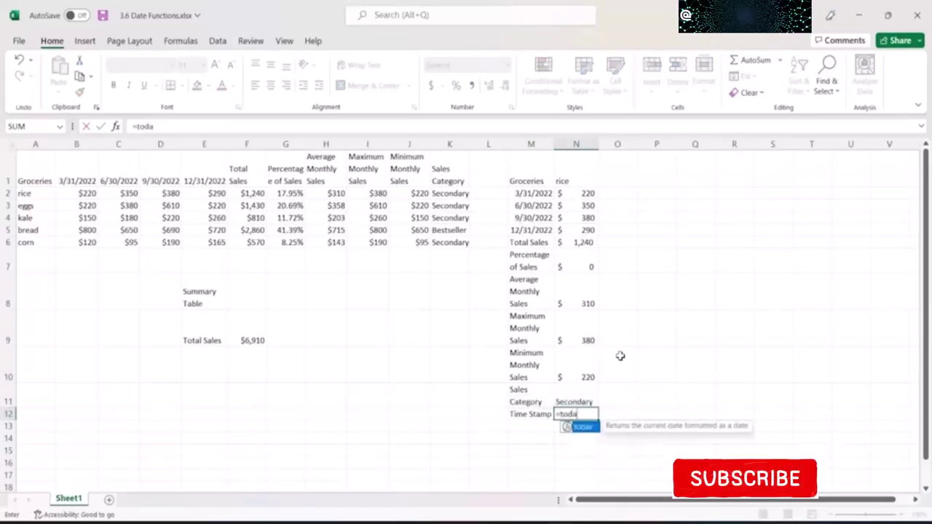
{"action": "type", "text": "y"}
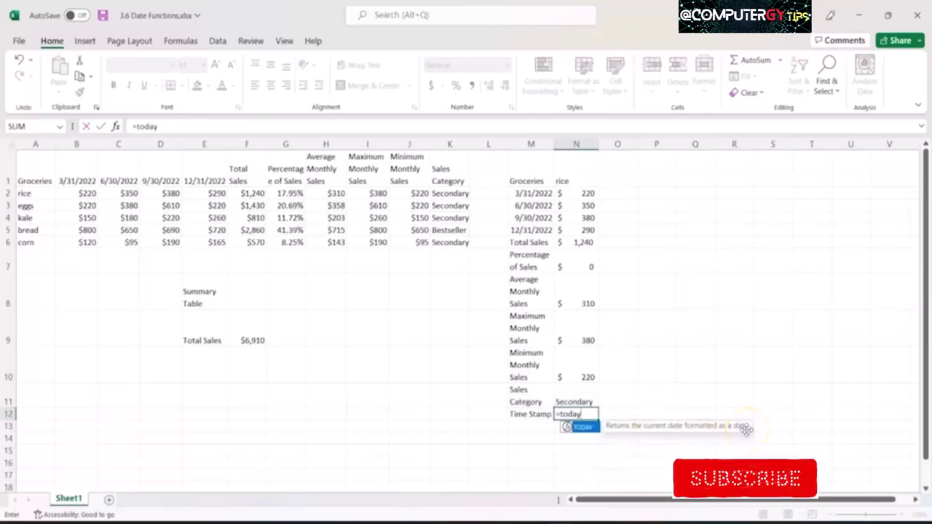
{"action": "type", "text": "("}
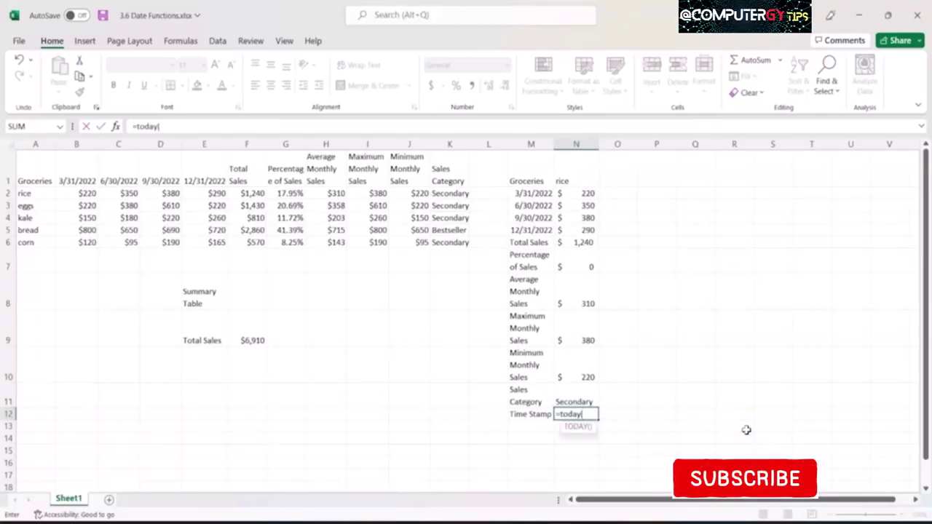
{"action": "type", "text": ")"}
{"action": "key", "text": "Return"}
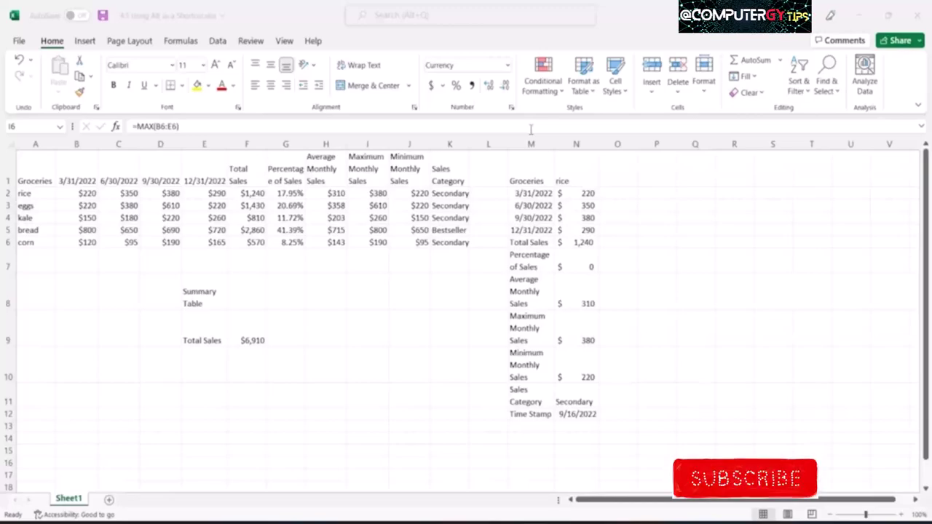
Step: Bring up the Insert ribbon commands with the Alt, N KeyTips, then exit KeyTip mode
{"action": "left_click", "coordinate": [340, 243]}
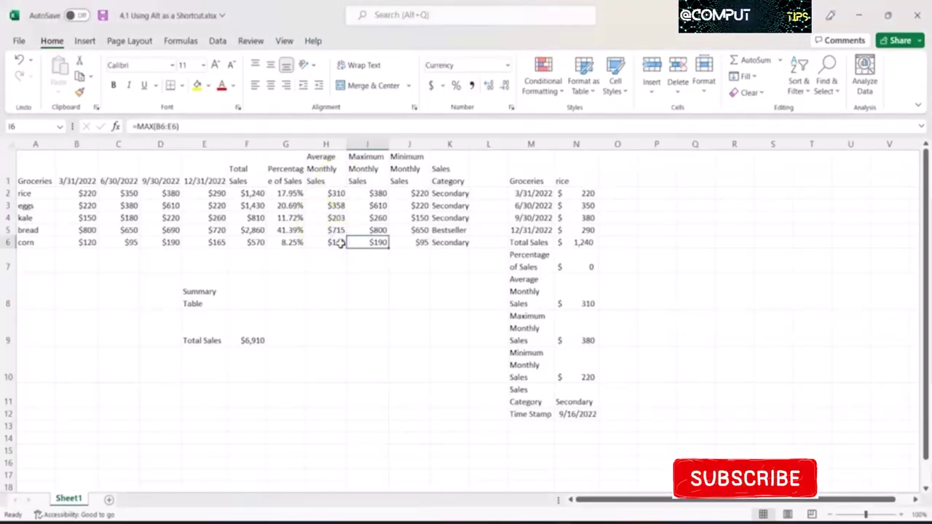
{"action": "key", "text": "alt"}
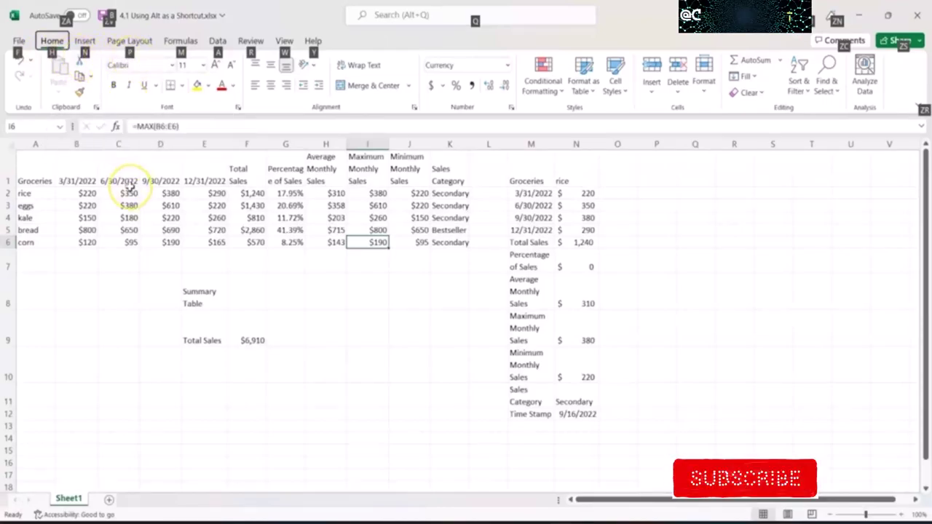
{"action": "key", "text": "n"}
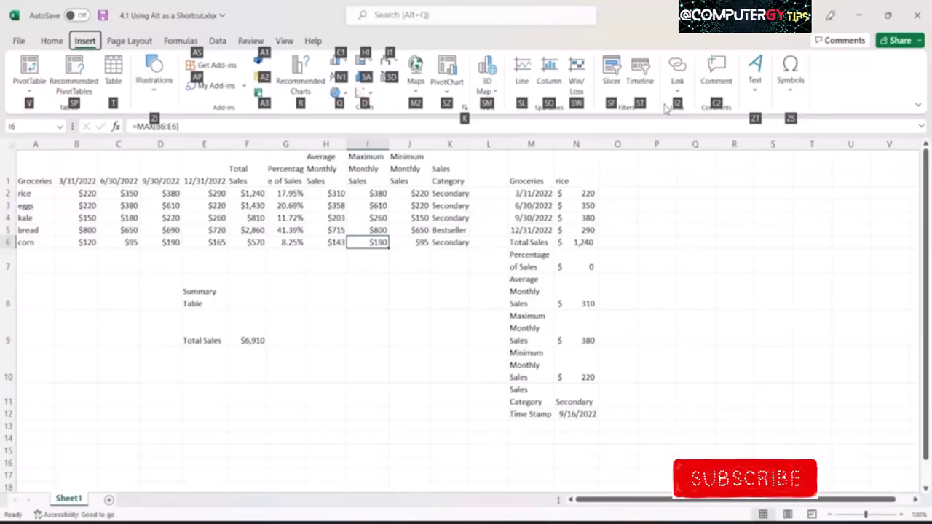
{"action": "key", "text": "Escape"}
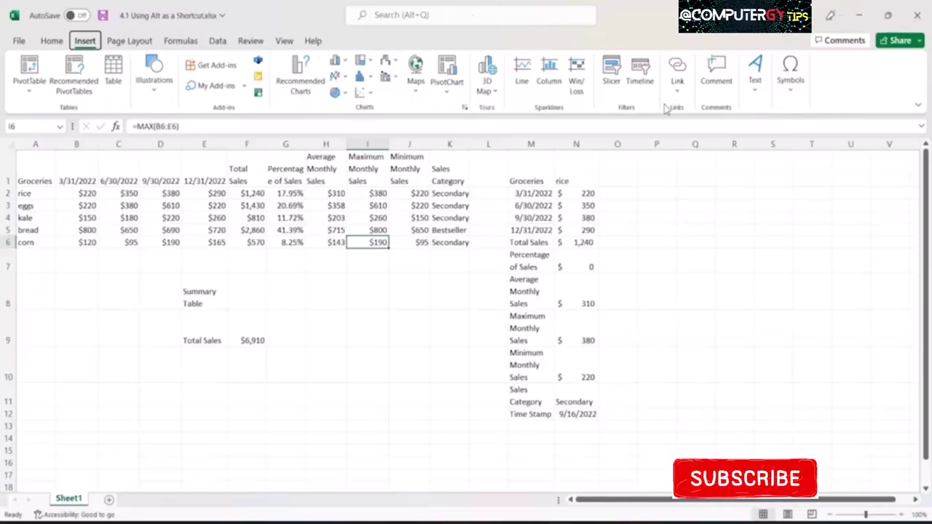
{"action": "key", "text": "Escape"}
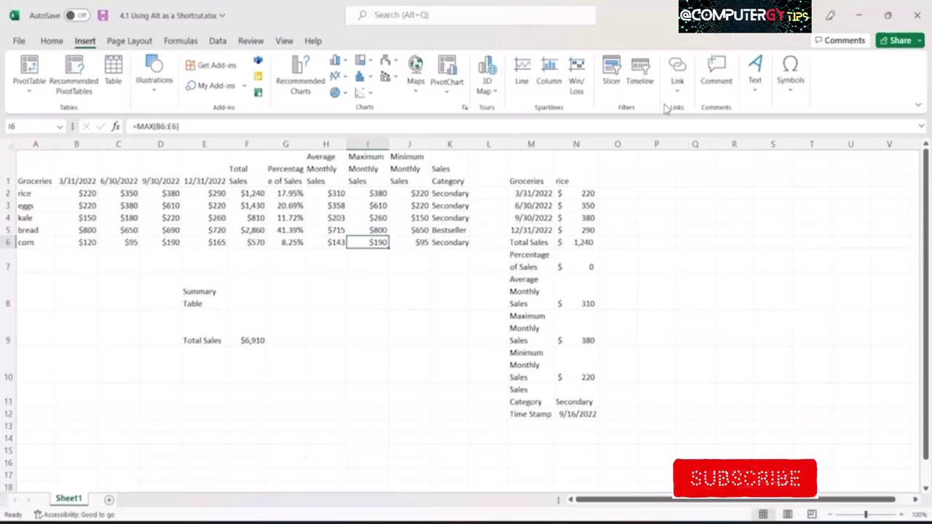
Step: Center-align header cells A1:K1 with the Alt, H, A, C shortcut
{"action": "left_click", "coordinate": [44, 174]}
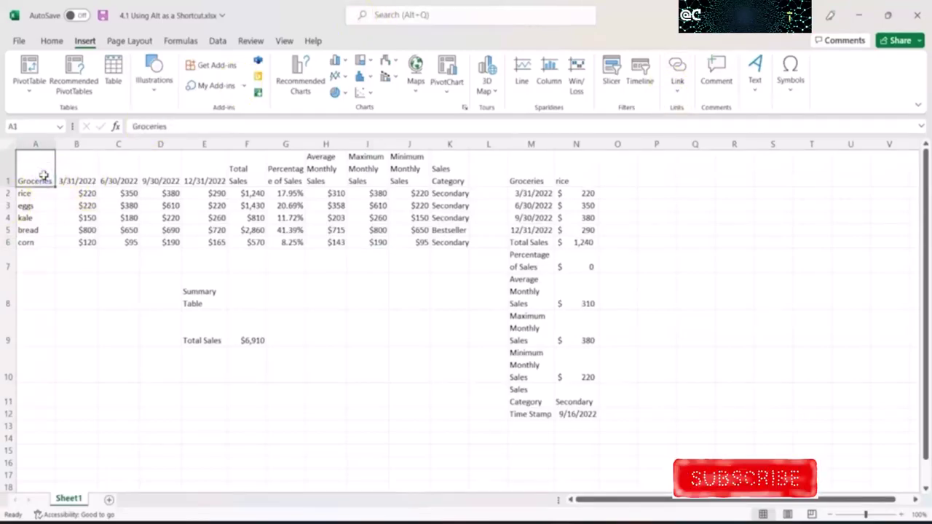
{"action": "left_click_drag", "start_coordinate": [44, 175], "coordinate": [454, 171]}
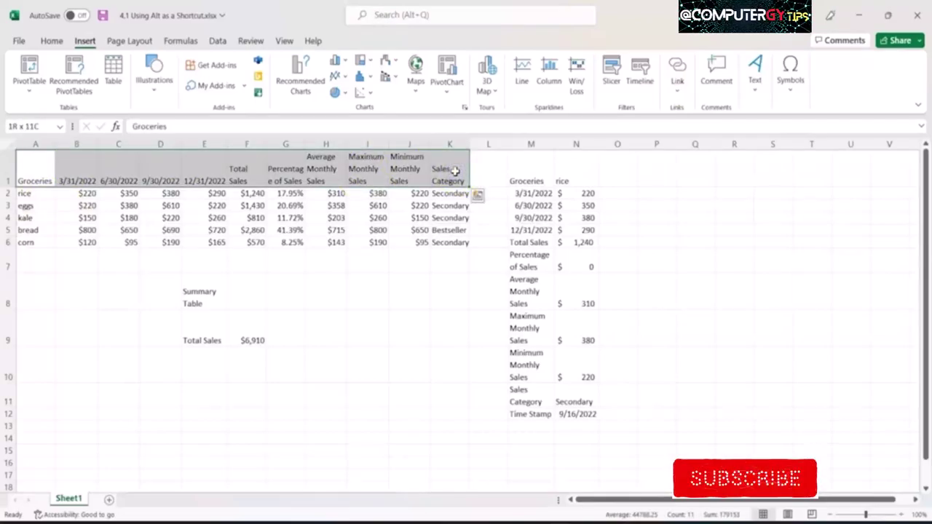
{"action": "key", "text": "alt"}
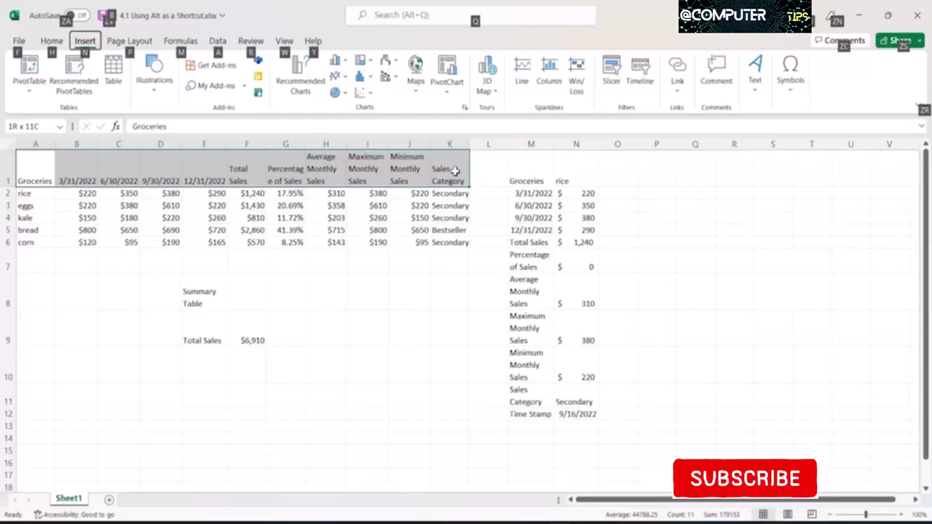
{"action": "key", "text": "h"}
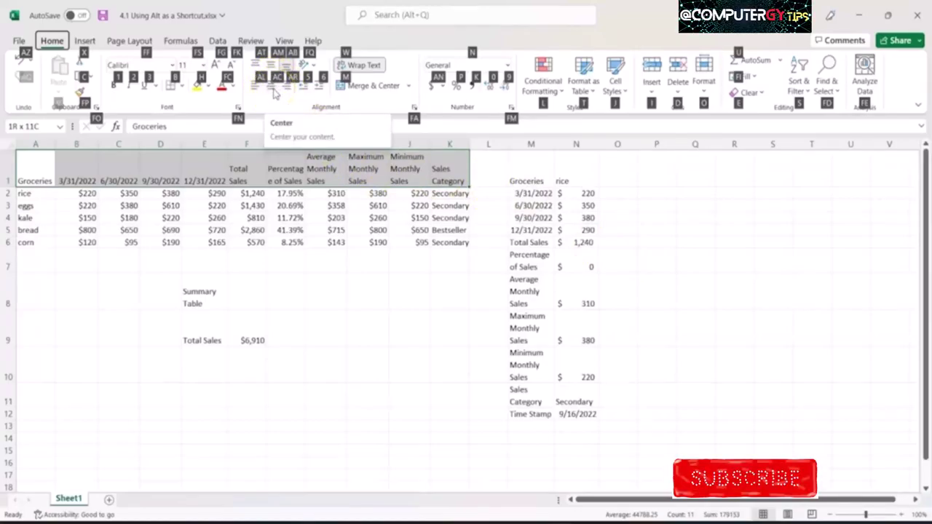
{"action": "key", "text": "a"}
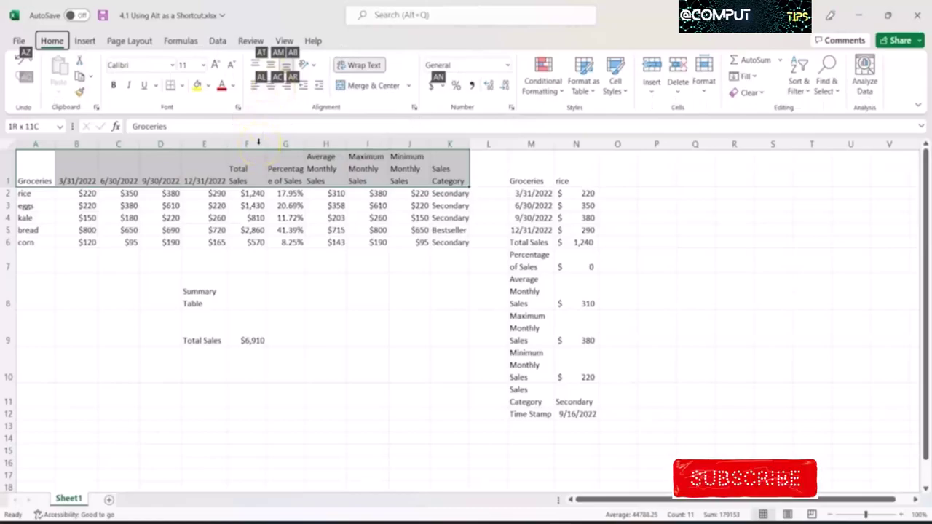
{"action": "key", "text": "c"}
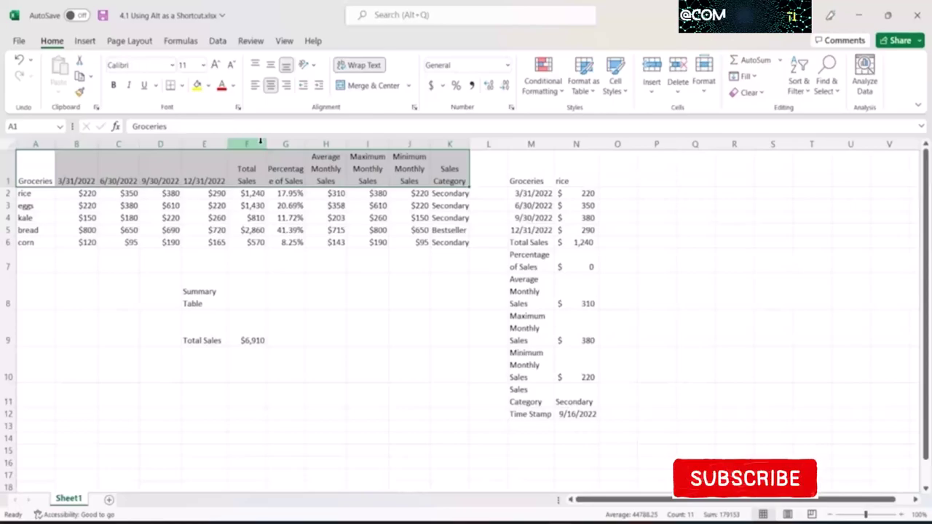
{"action": "key", "text": "alt"}
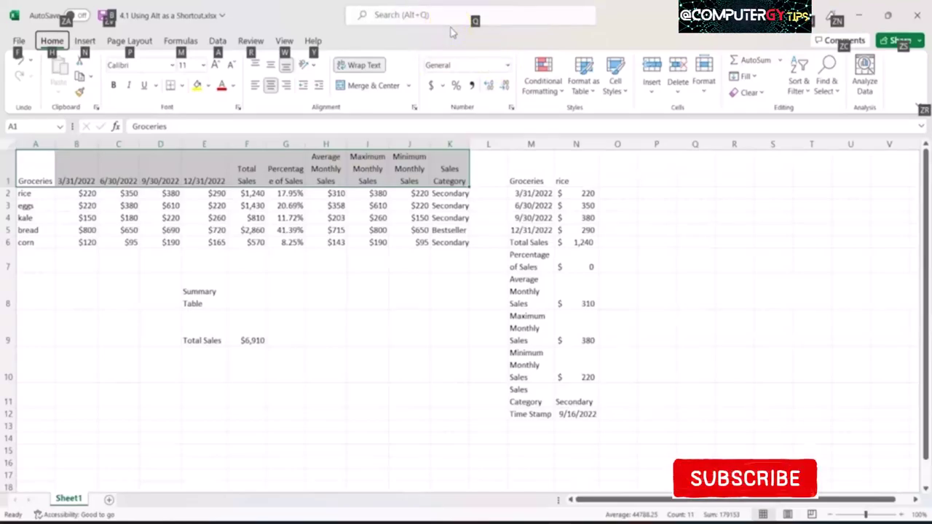
Step: Make header row A1:K1 bold through the 'bold' command search
{"action": "key", "text": "q"}
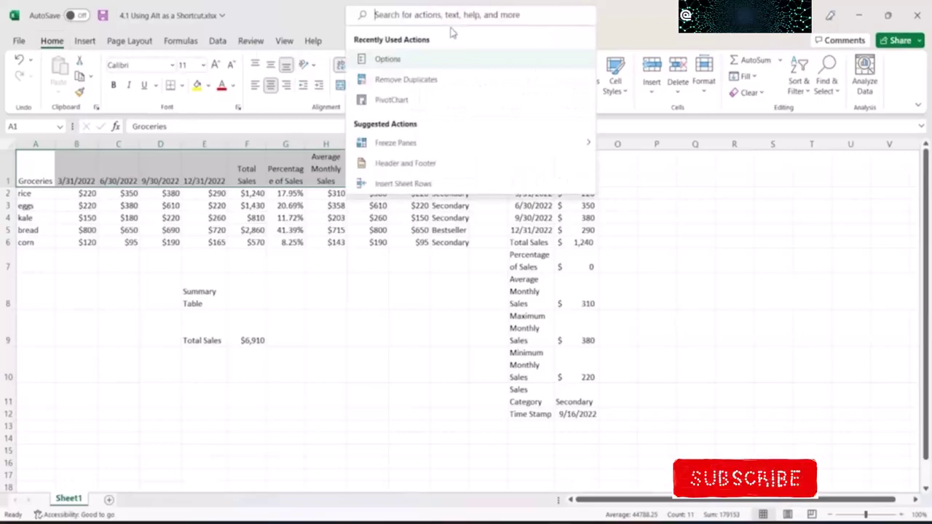
{"action": "type", "text": "bold"}
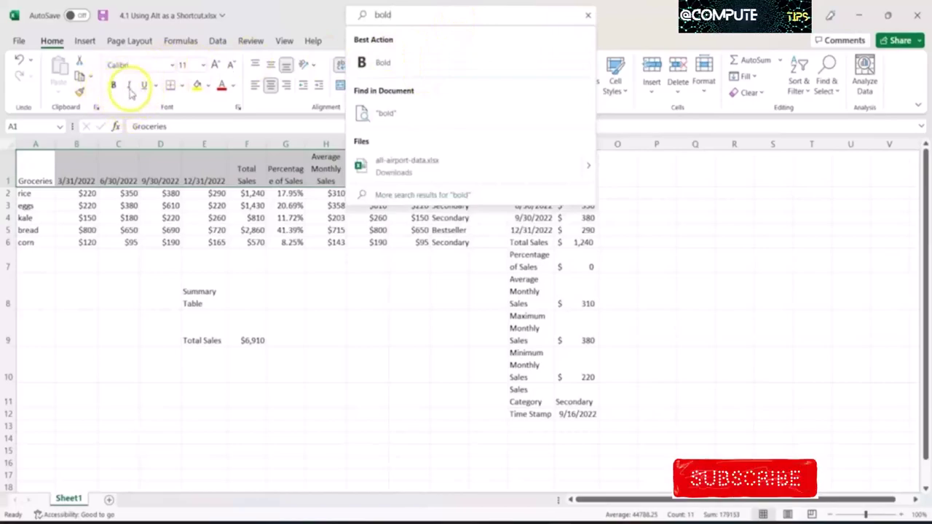
{"action": "left_click", "coordinate": [419, 73]}
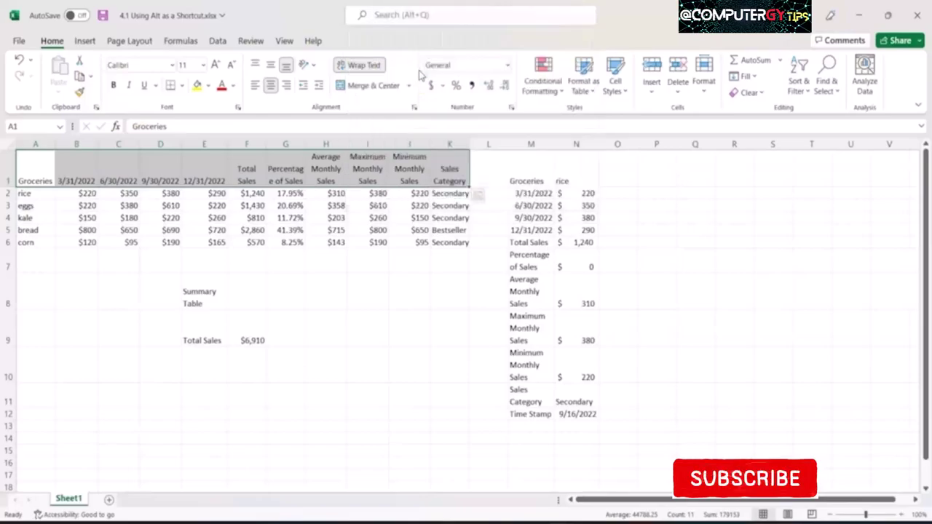
{"action": "left_click", "coordinate": [385, 206]}
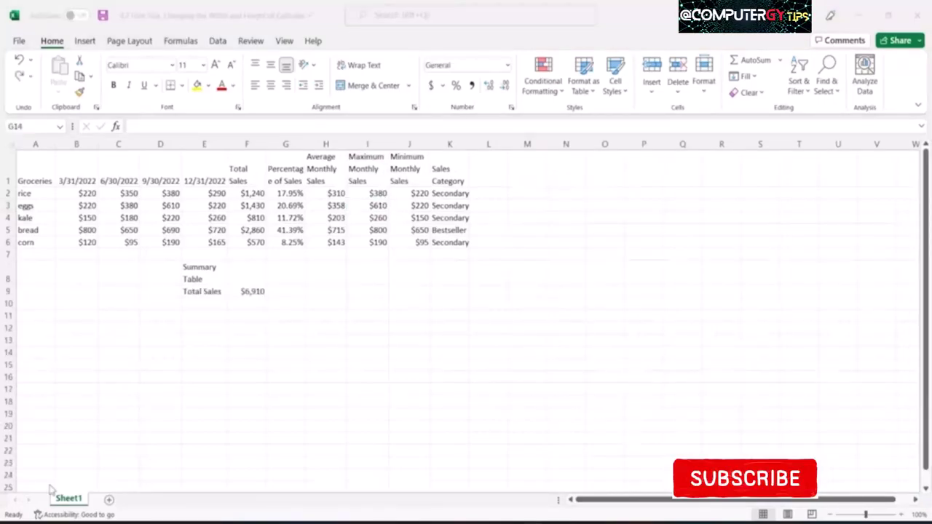
Step: Set header row A1:K1 to 14 pt and grocery names A2:A6 to 12 pt
{"action": "left_click", "coordinate": [37, 167]}
{"action": "left_click_drag", "start_coordinate": [36, 166], "coordinate": [444, 166]}
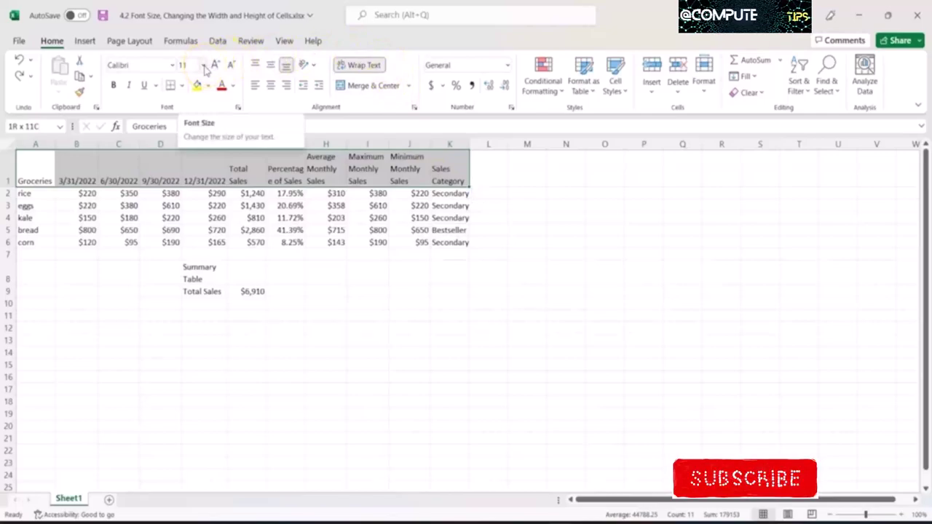
{"action": "left_click", "coordinate": [204, 65]}
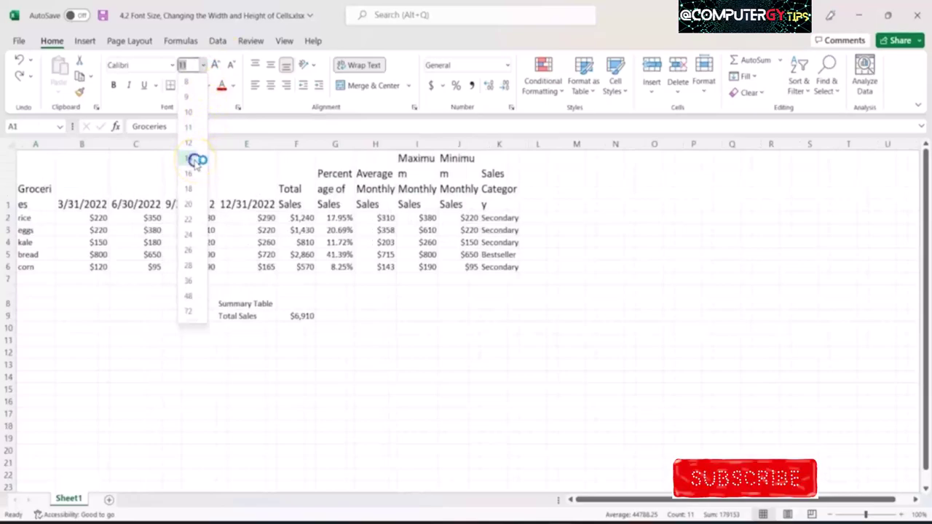
{"action": "left_click", "coordinate": [197, 160]}
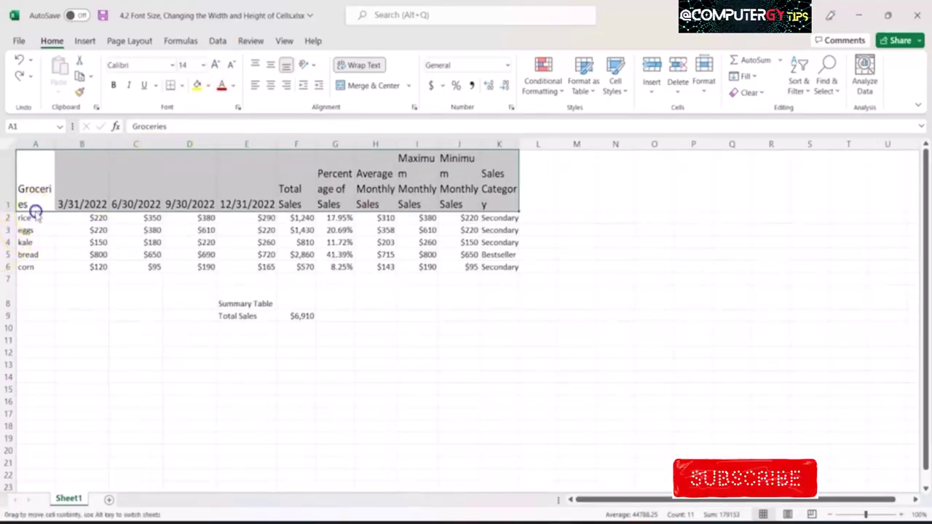
{"action": "left_click_drag", "start_coordinate": [34, 217], "coordinate": [40, 268]}
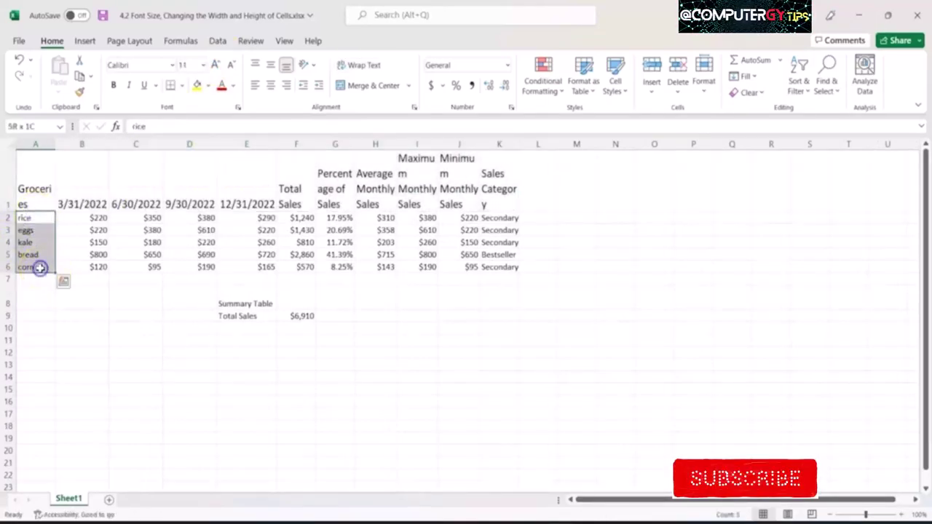
{"action": "left_click", "coordinate": [201, 66]}
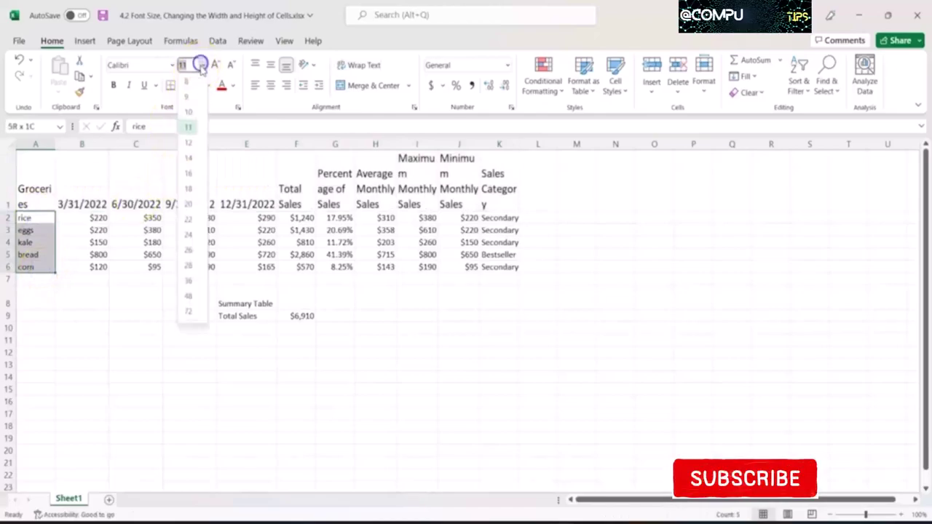
{"action": "left_click", "coordinate": [190, 143]}
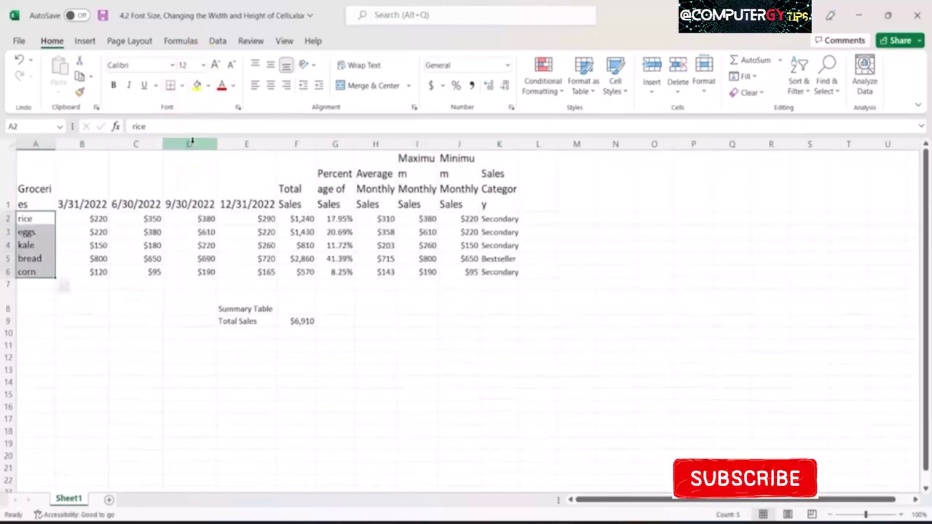
Step: Set the 9/30/2022 header cell to 14 pt via the Alt, H, F, S font size box
{"action": "left_click", "coordinate": [181, 185]}
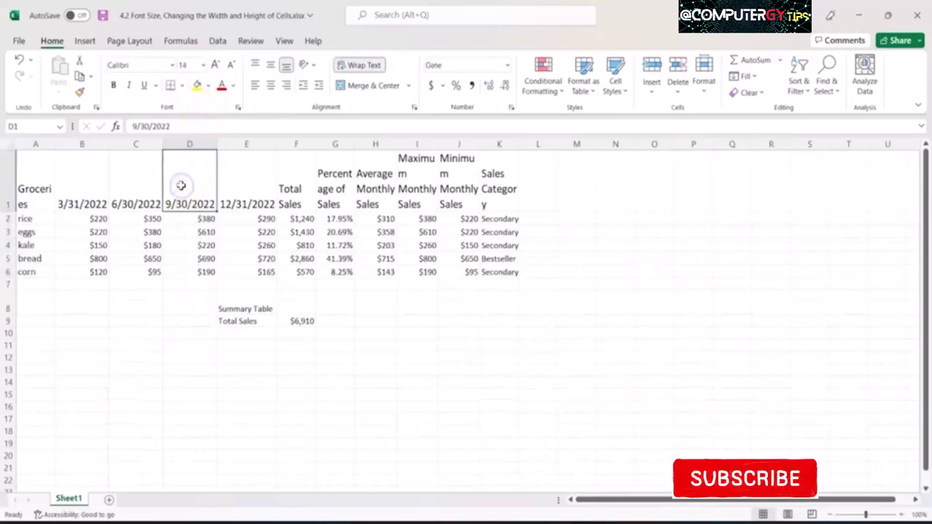
{"action": "key", "text": "alt"}
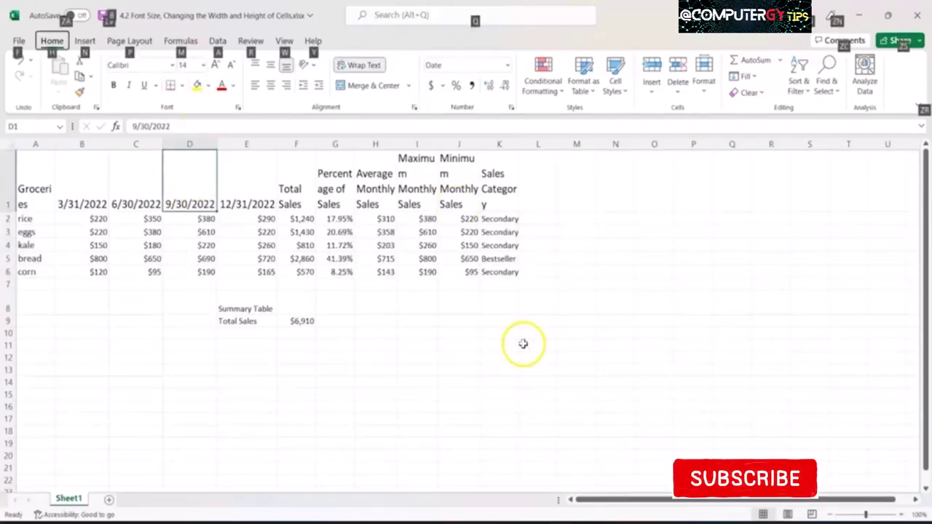
{"action": "key", "text": "h"}
{"action": "key", "text": "f"}
{"action": "key", "text": "s"}
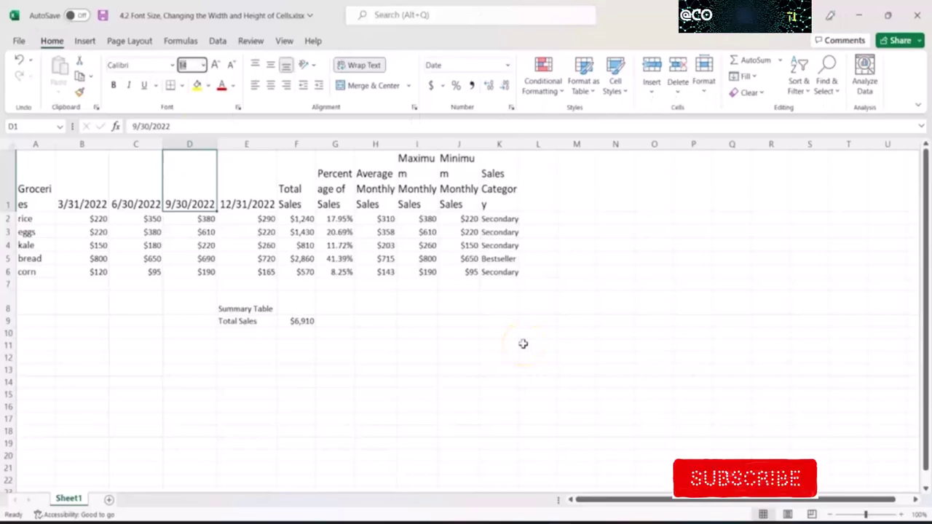
{"action": "type", "text": "14.5"}
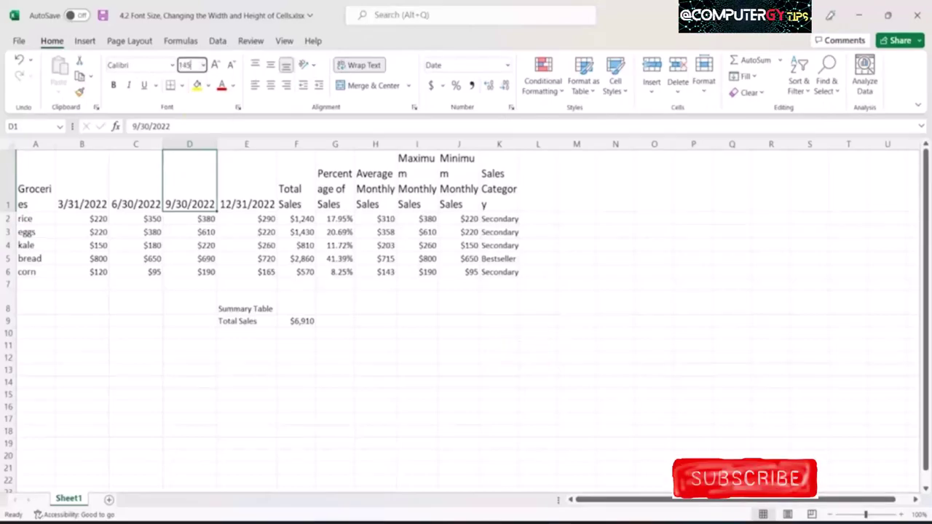
{"action": "key", "text": "BackSpace"}
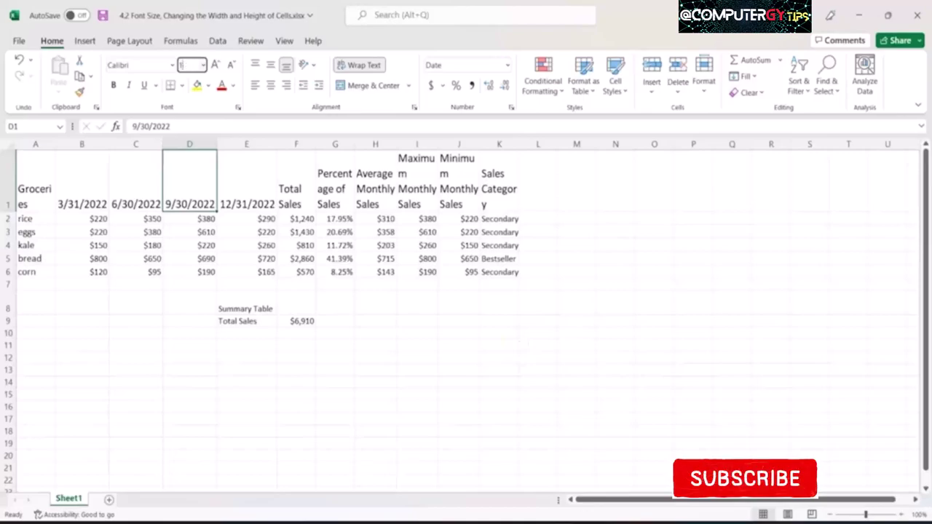
{"action": "type", "text": "4"}
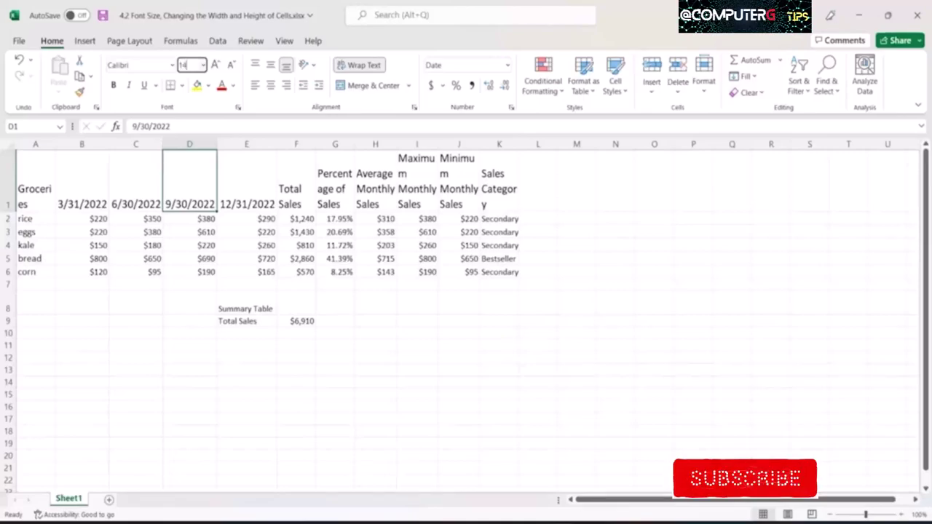
{"action": "key", "text": "Return"}
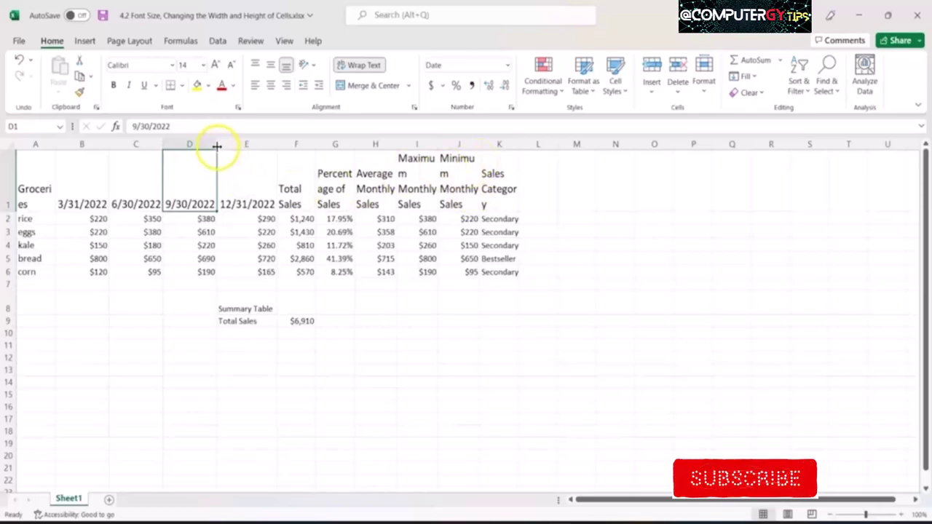
Step: Widen column D slightly, then trial-widen columns A through K together
{"action": "mouse_move", "coordinate": [216, 146]}
{"action": "left_mouse_down"}
{"action": "mouse_move", "coordinate": [249, 147]}
{"action": "mouse_move", "coordinate": [218, 149]}
{"action": "left_mouse_up"}
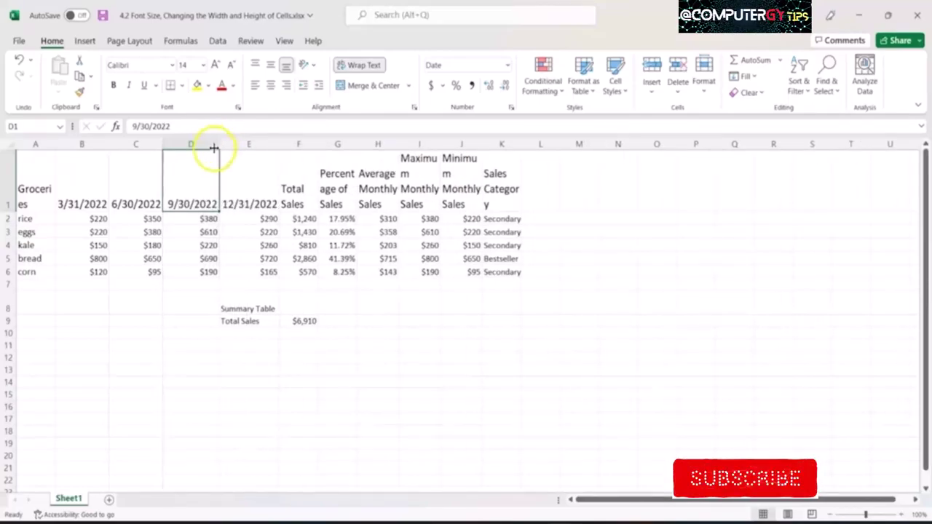
{"action": "left_click", "coordinate": [202, 140]}
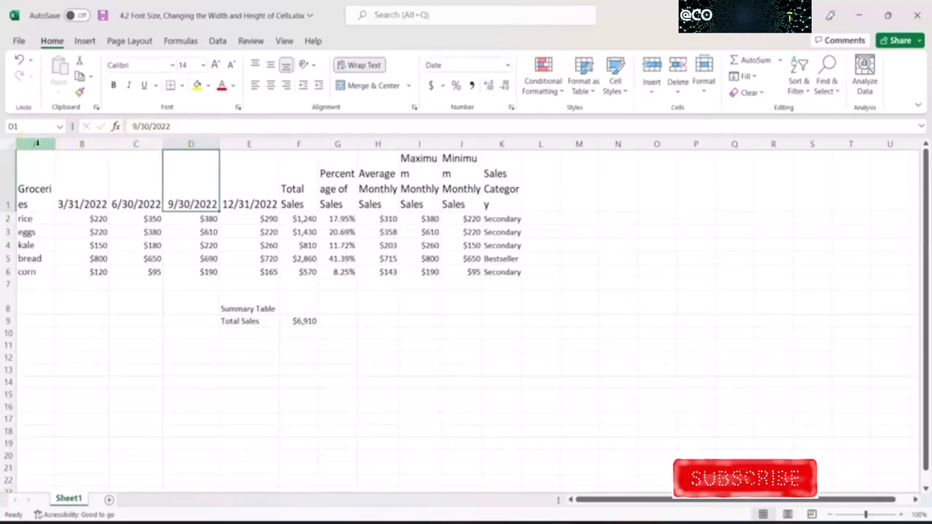
{"action": "left_click", "coordinate": [35, 144]}
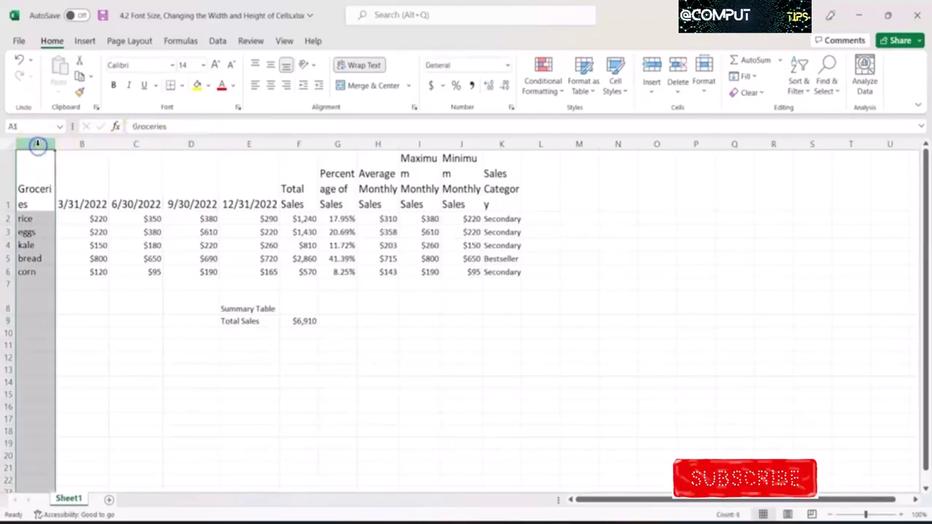
{"action": "left_click", "coordinate": [499, 144], "text": "shift"}
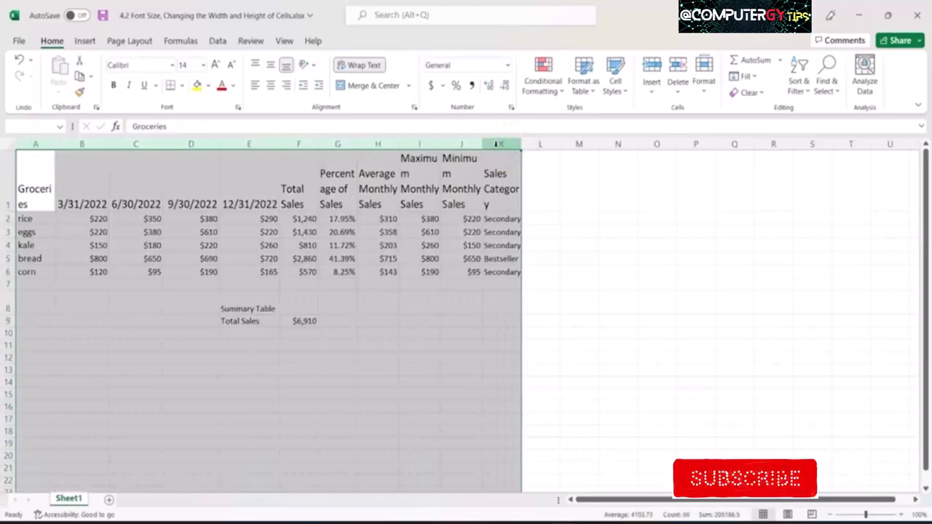
{"action": "left_click", "coordinate": [516, 144]}
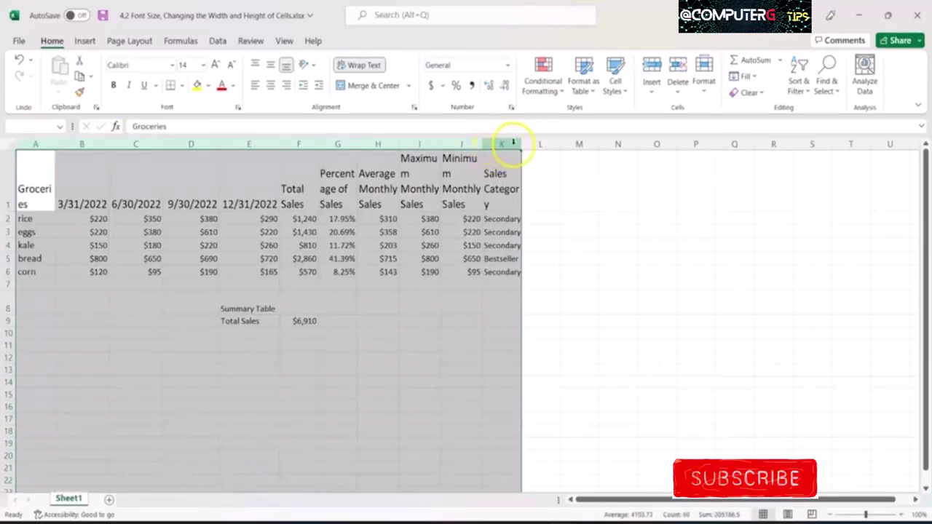
{"action": "left_click_drag", "start_coordinate": [518, 143], "coordinate": [566, 143]}
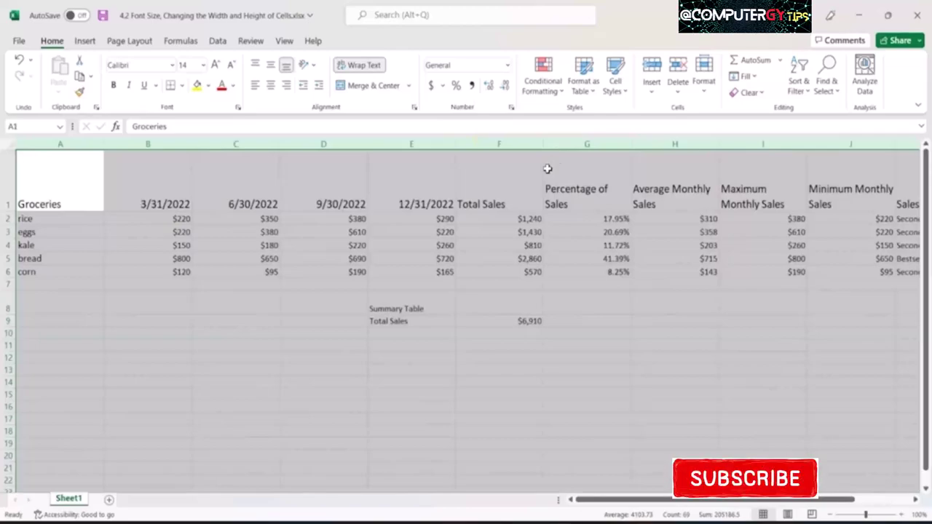
Step: Undo the A–K widening and reselect columns A through K
{"action": "key", "text": "ctrl+z"}
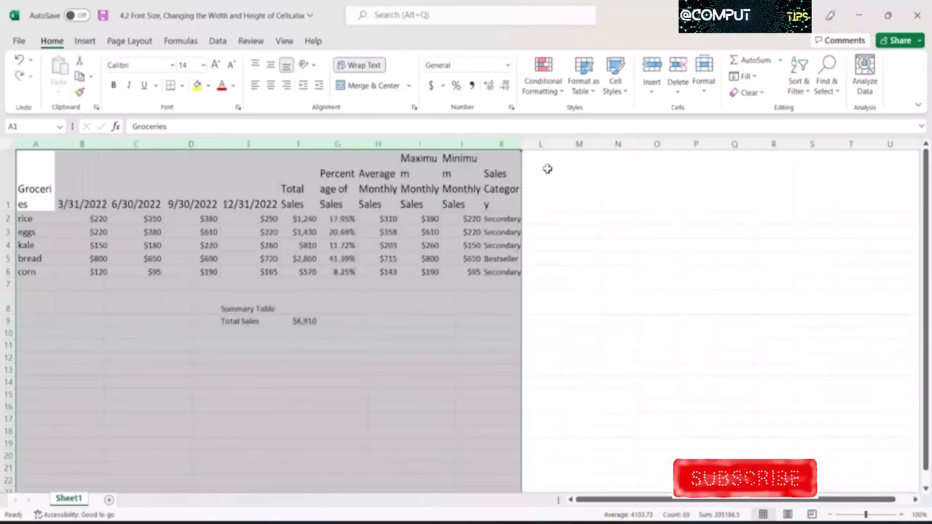
{"action": "left_click", "coordinate": [422, 244]}
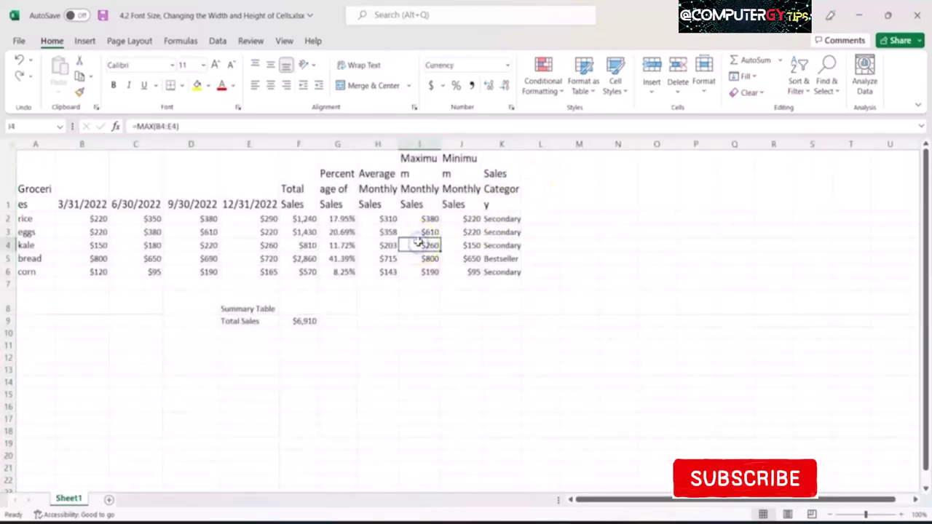
{"action": "key", "text": "ctrl+z"}
{"action": "key", "text": "ctrl+z"}
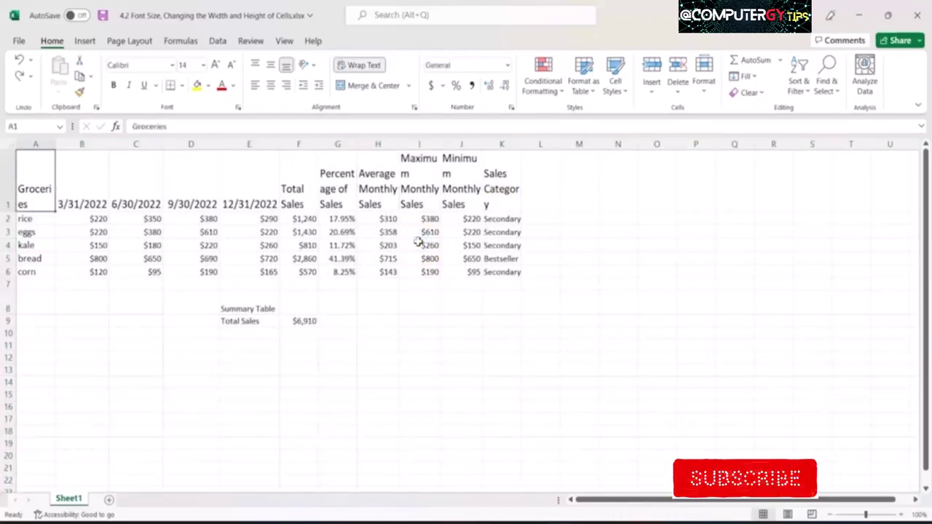
{"action": "left_click", "coordinate": [35, 143]}
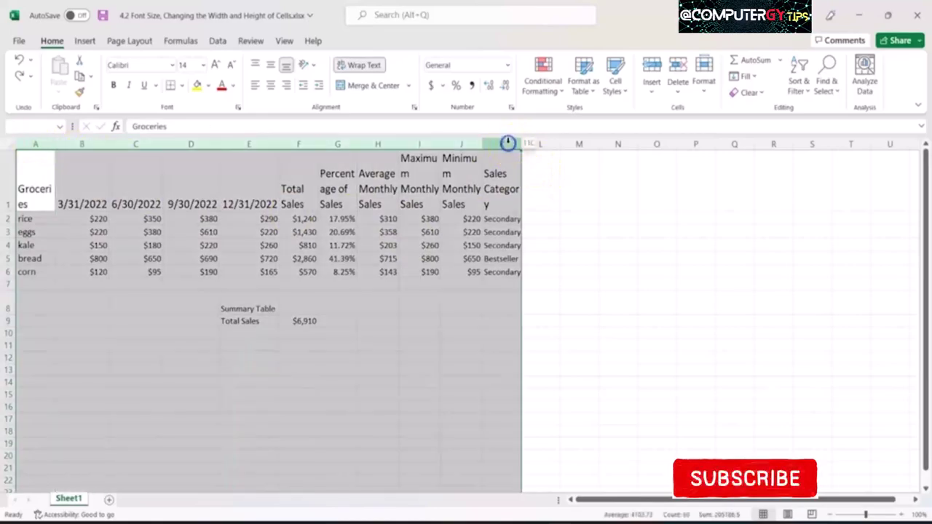
{"action": "left_click", "coordinate": [508, 144], "text": "shift"}
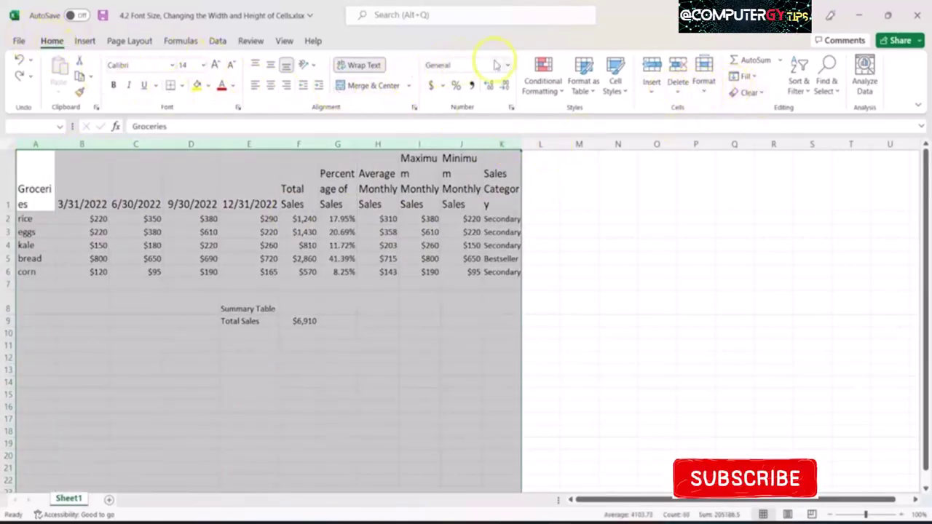
Step: Set the column width of columns A through K to 18
{"action": "left_click", "coordinate": [703, 81]}
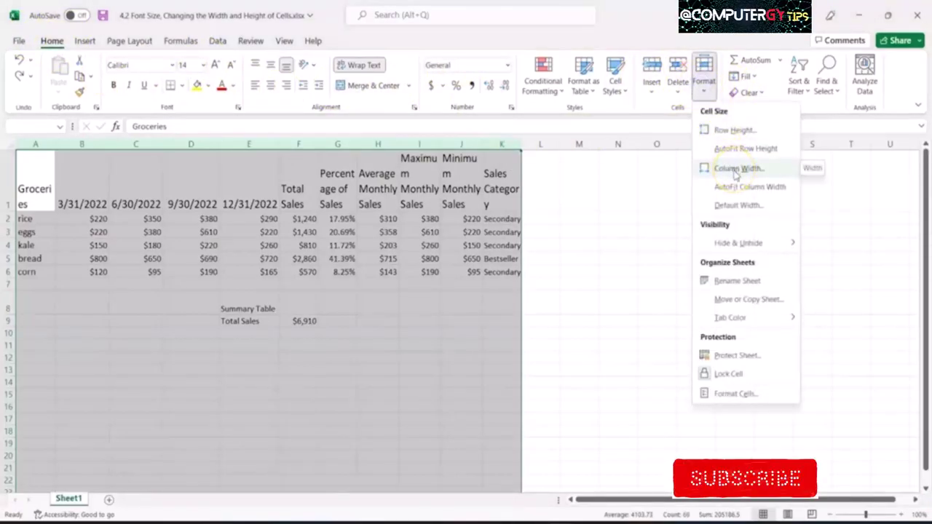
{"action": "left_click", "coordinate": [735, 170]}
{"action": "key", "text": "alt"}
{"action": "key", "text": "h"}
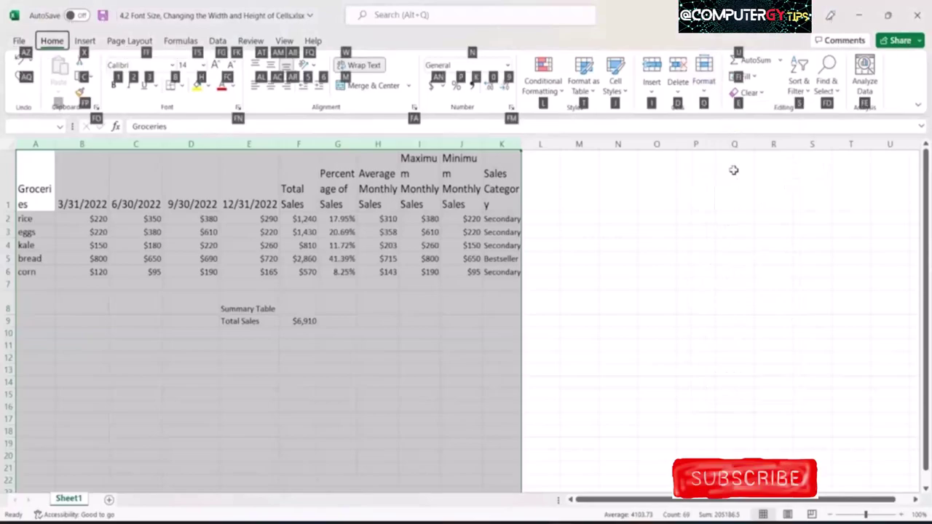
{"action": "key", "text": "o"}
{"action": "key", "text": "w"}
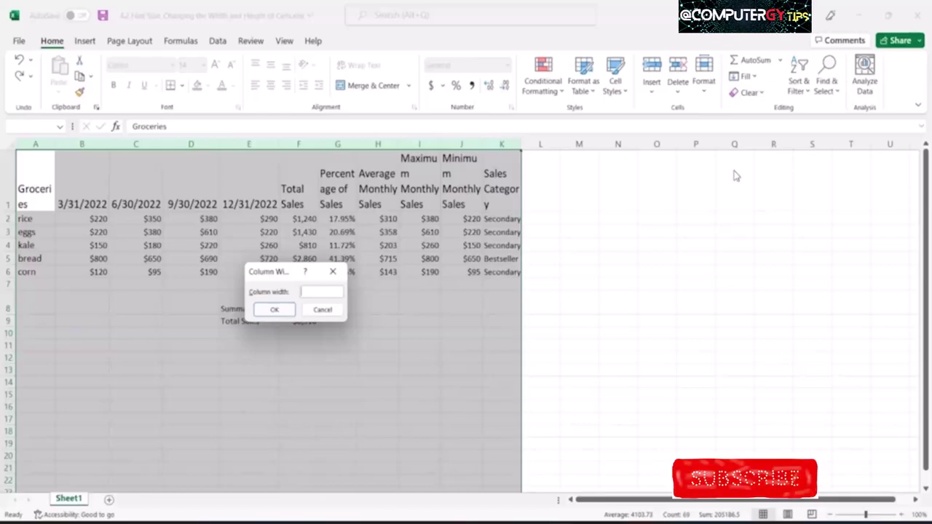
{"action": "type", "text": "18"}
{"action": "key", "text": "Return"}
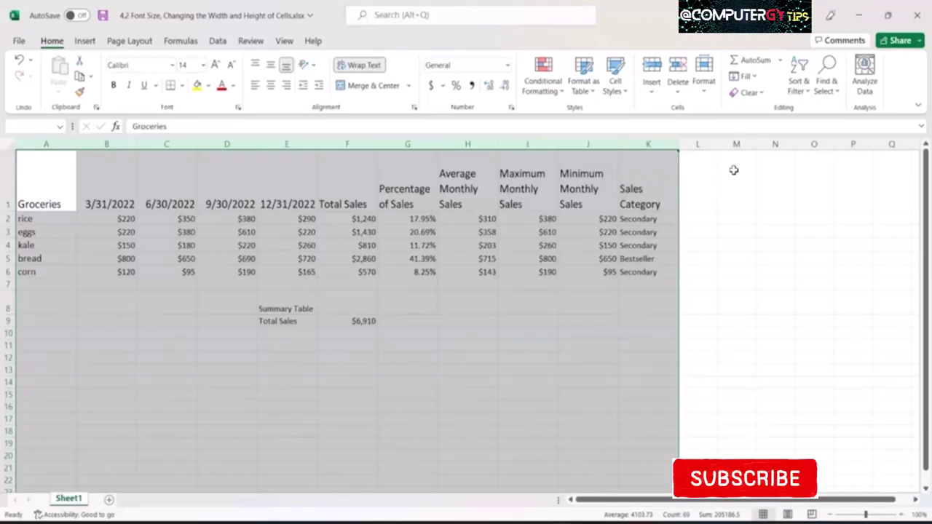
Step: AutoFit the row height so the header row fits its wrapped titles
{"action": "left_click", "coordinate": [704, 97]}
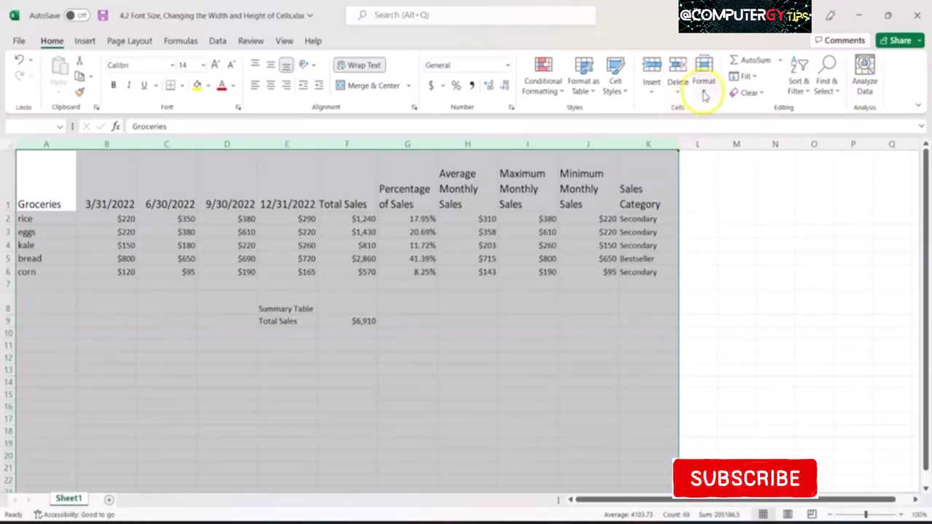
{"action": "left_click", "coordinate": [704, 92]}
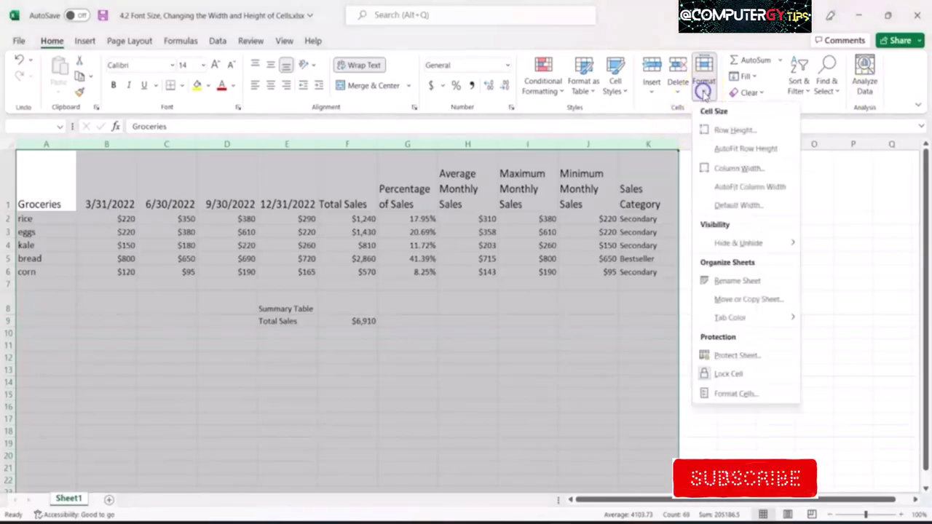
{"action": "left_click", "coordinate": [736, 152]}
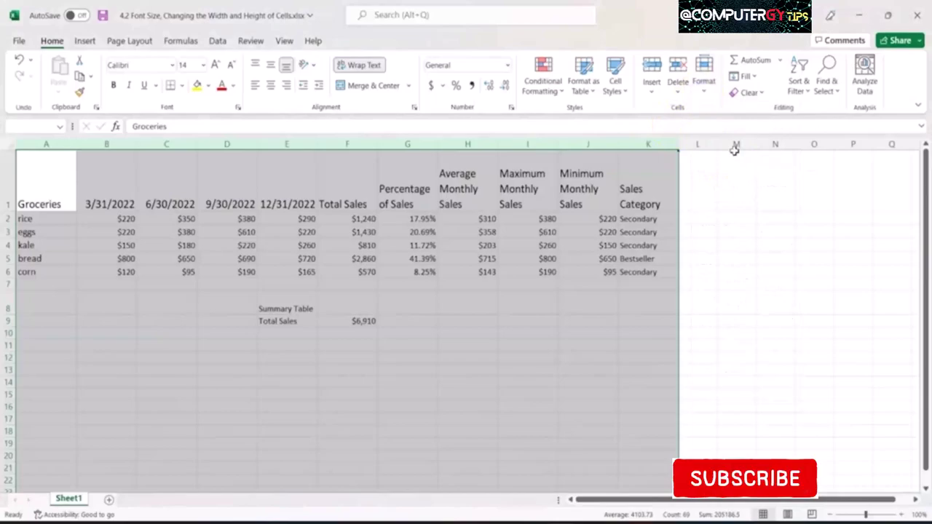
{"action": "key", "text": "alt"}
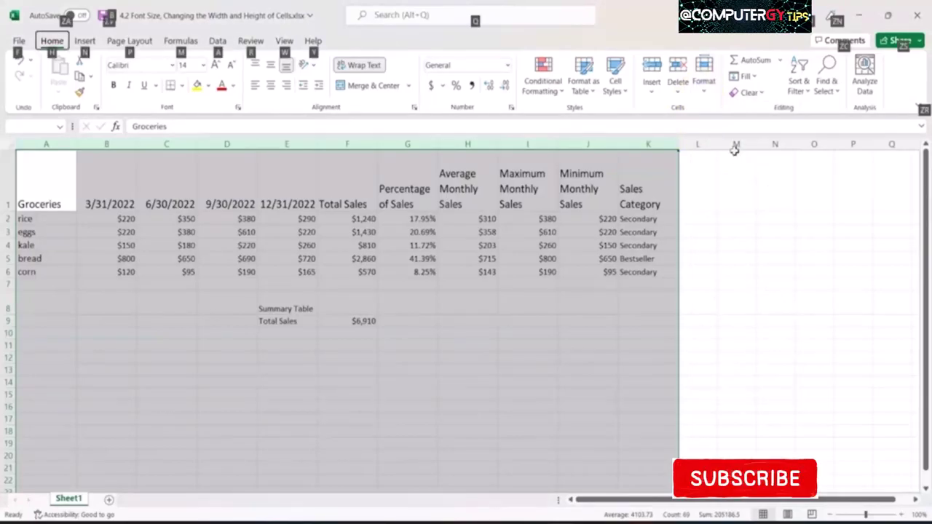
{"action": "key", "text": "h"}
{"action": "key", "text": "o"}
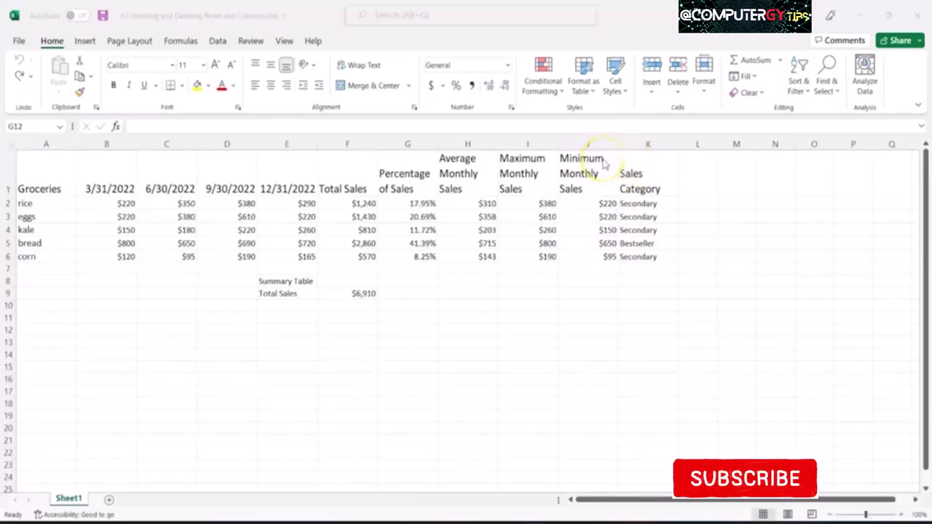
{"action": "left_click", "coordinate": [599, 172]}
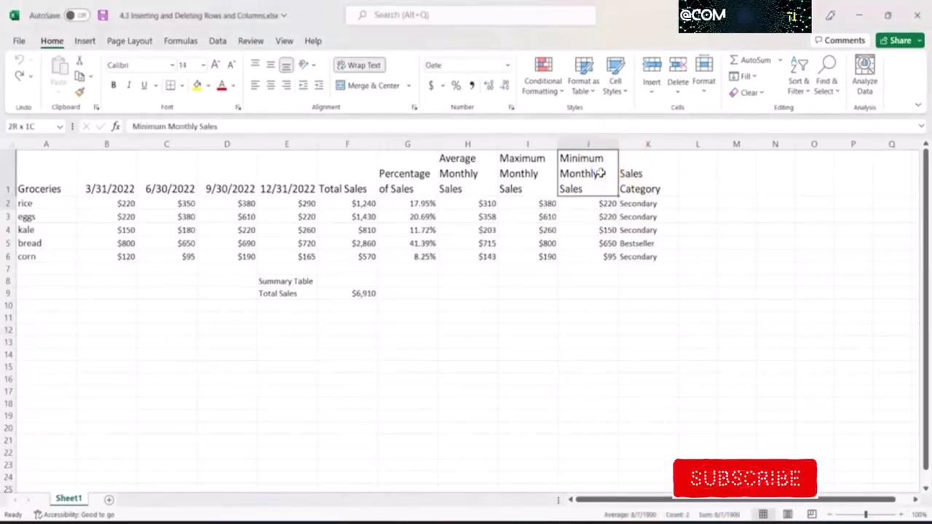
{"action": "left_click_drag", "start_coordinate": [599, 173], "coordinate": [599, 256]}
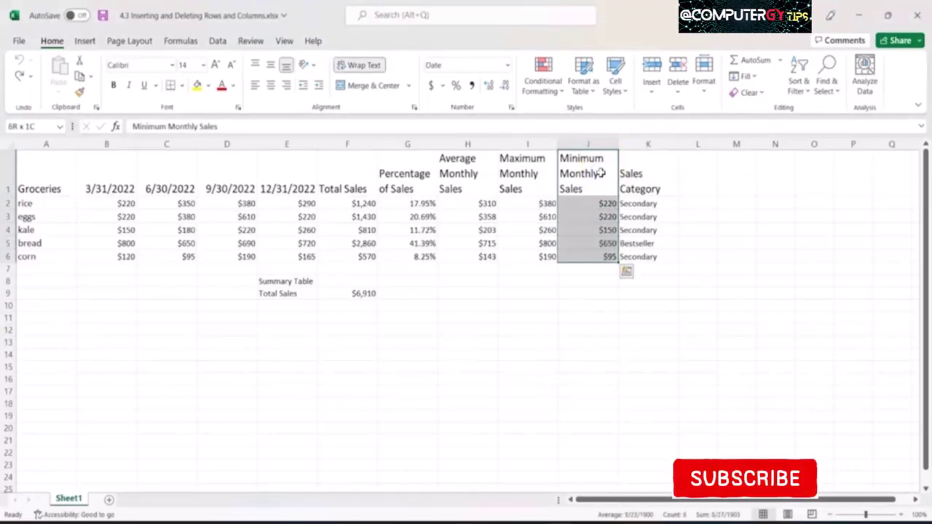
{"action": "key", "text": "Delete"}
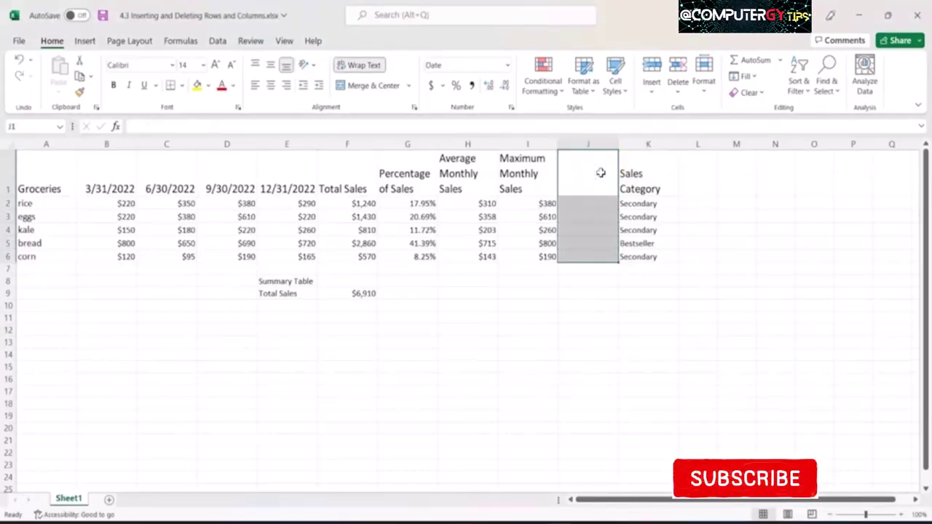
{"action": "key", "text": "Down"}
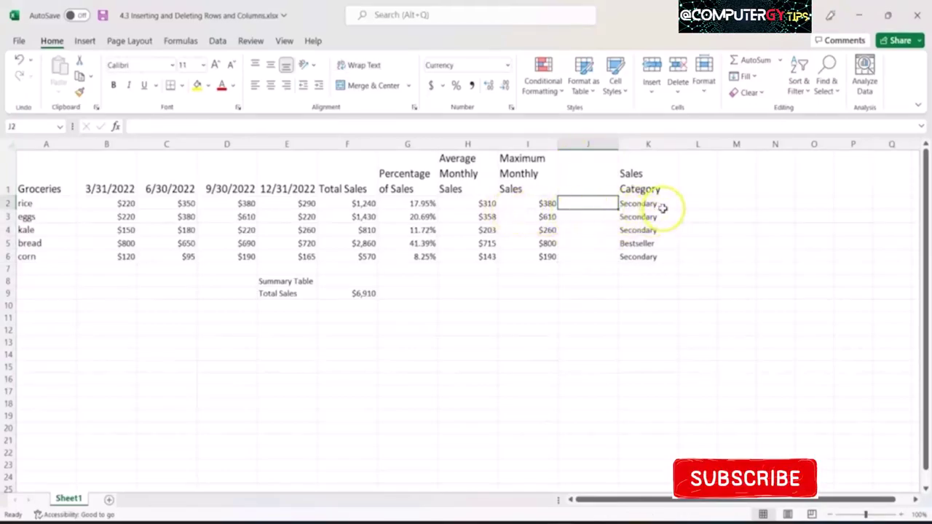
{"action": "left_click", "coordinate": [662, 208]}
{"action": "key", "text": "Up"}
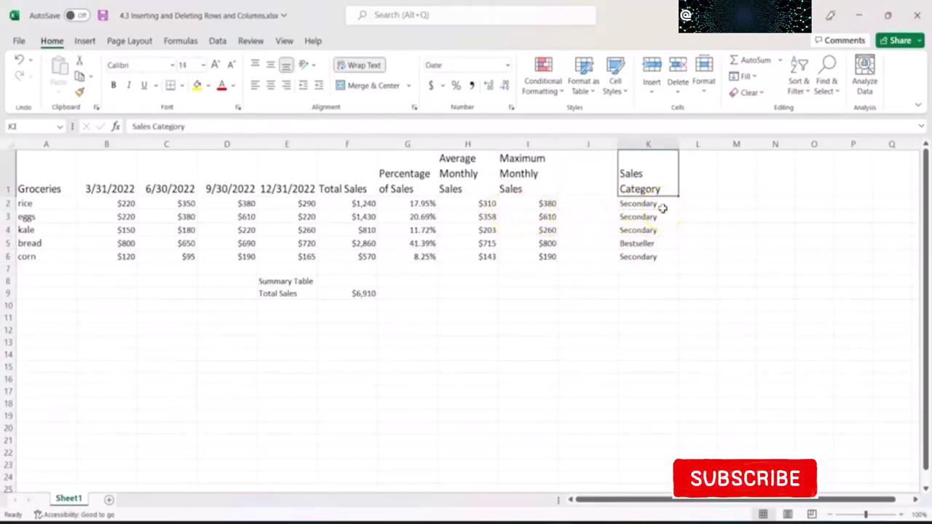
{"action": "key", "text": "ctrl+shift+Down"}
{"action": "key", "text": "ctrl+q"}
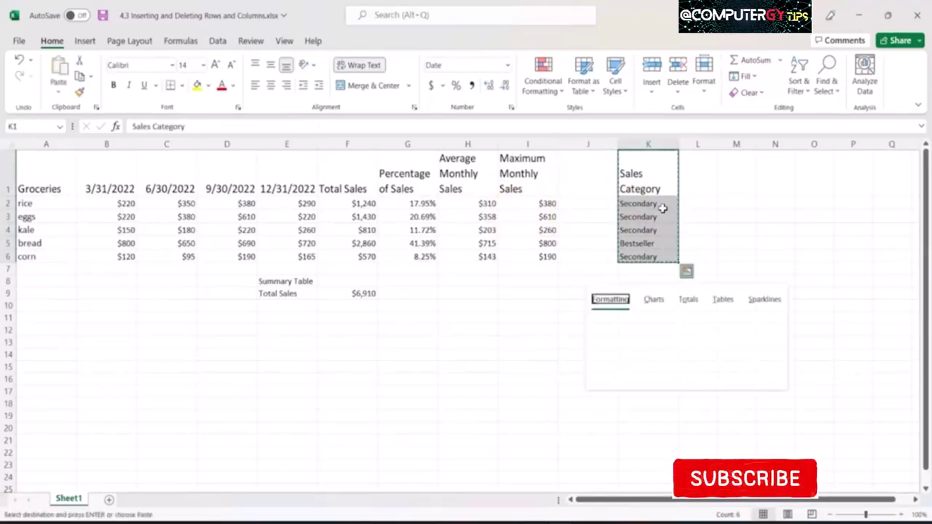
{"action": "key", "text": "Left"}
{"action": "key", "text": "Escape"}
{"action": "key", "text": "ctrl+x"}
{"action": "key", "text": "Left"}
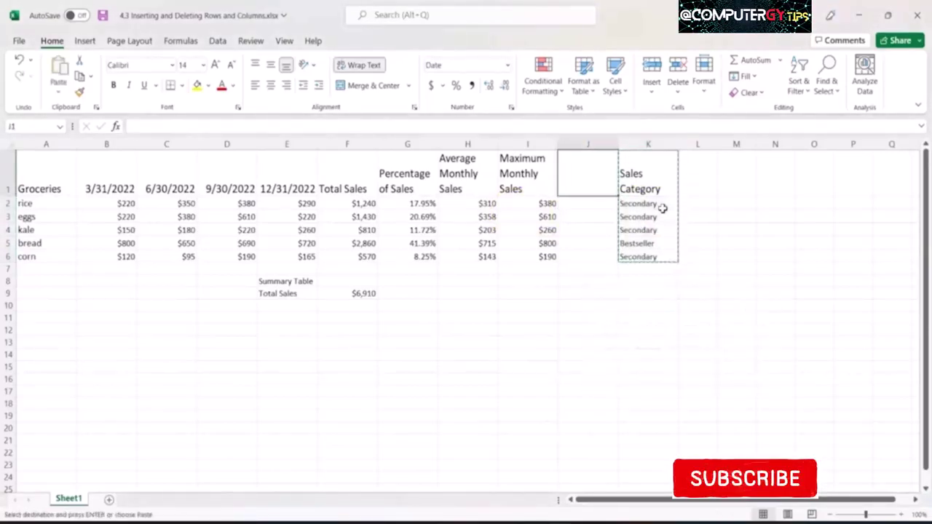
{"action": "key", "text": "ctrl+v"}
{"action": "key", "text": "ctrl+q"}
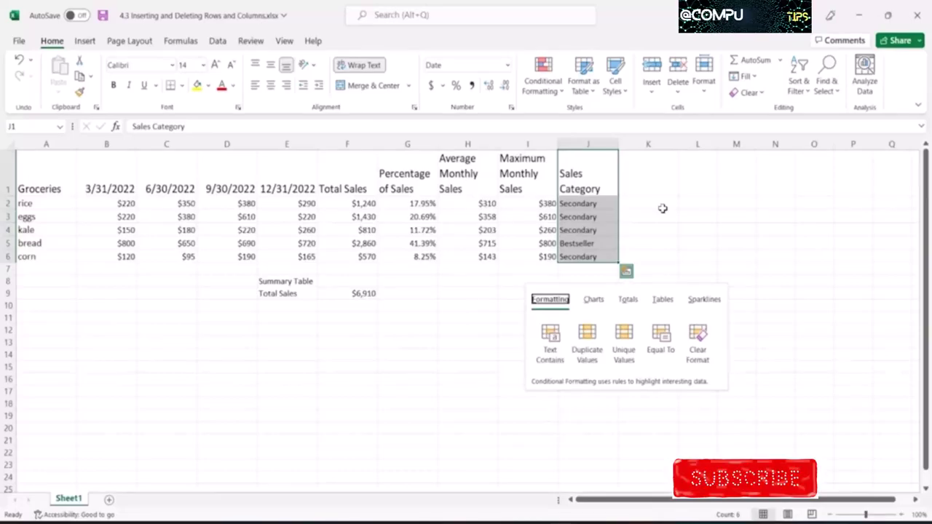
{"action": "left_click", "coordinate": [664, 209]}
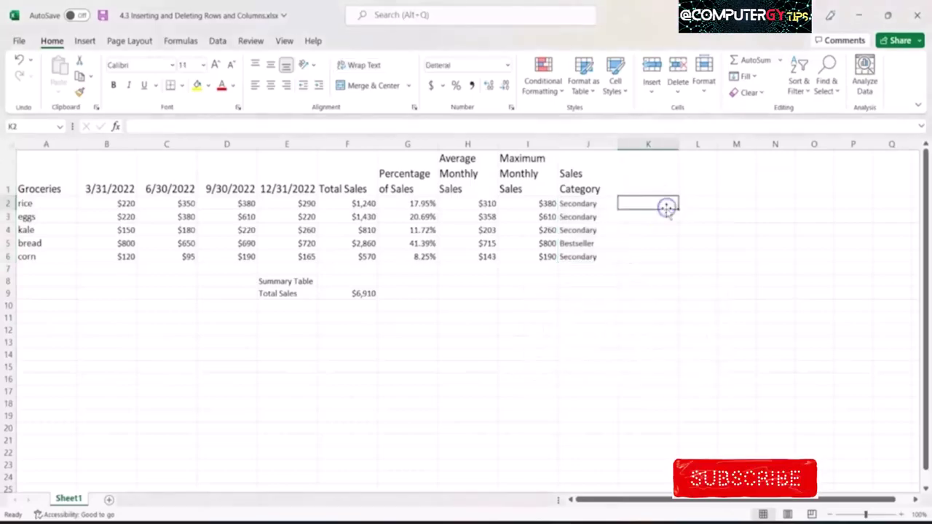
{"action": "key", "text": "ctrl+v"}
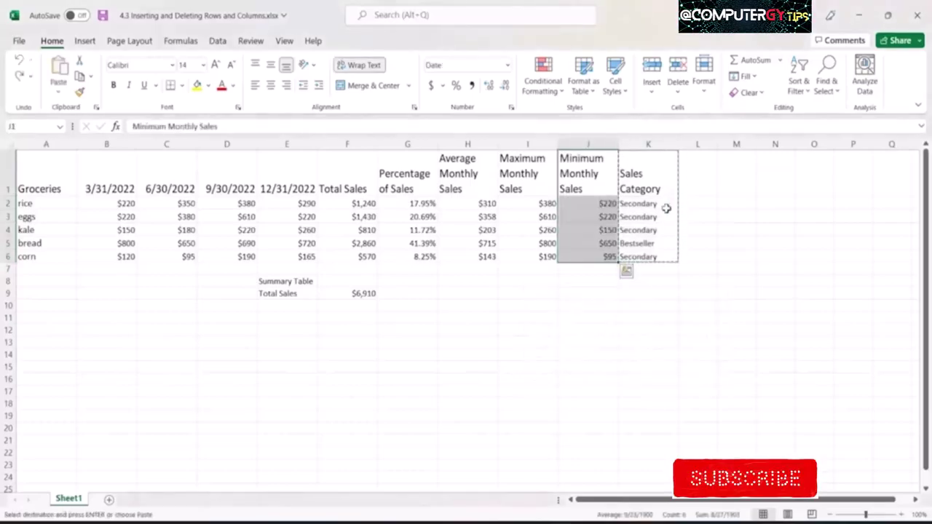
{"action": "key", "text": "Escape"}
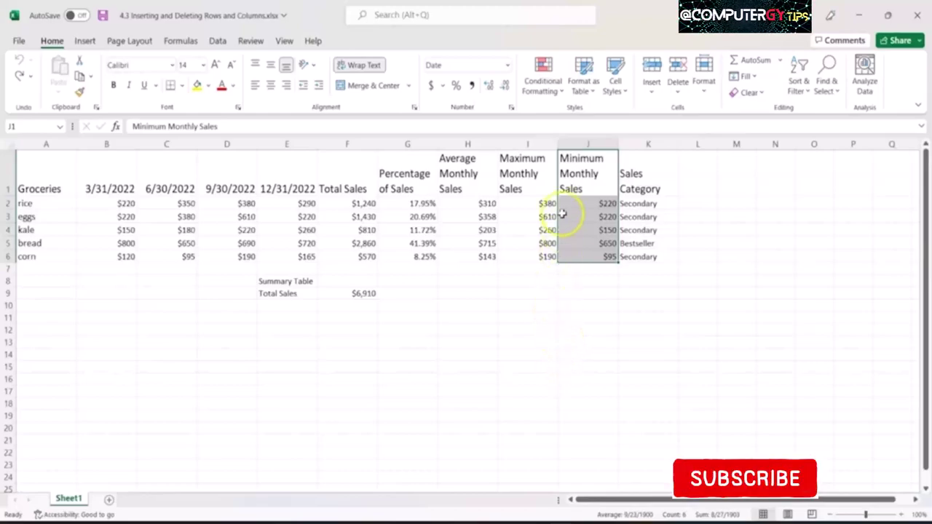
{"action": "left_click", "coordinate": [574, 139]}
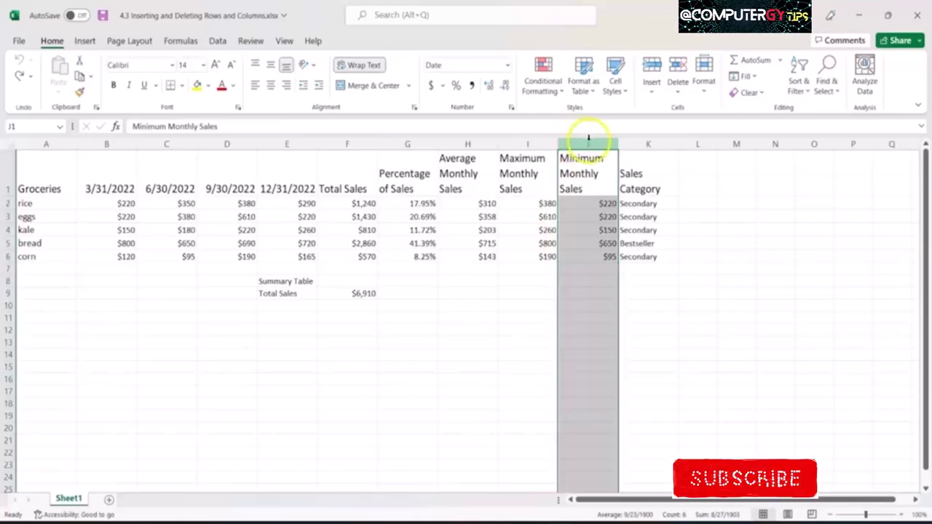
{"action": "right_click", "coordinate": [588, 138]}
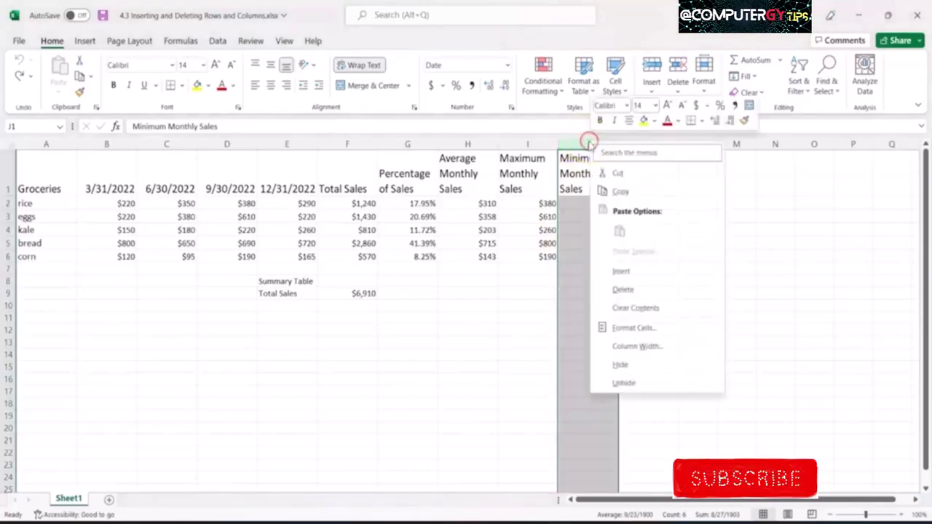
{"action": "left_click", "coordinate": [647, 289]}
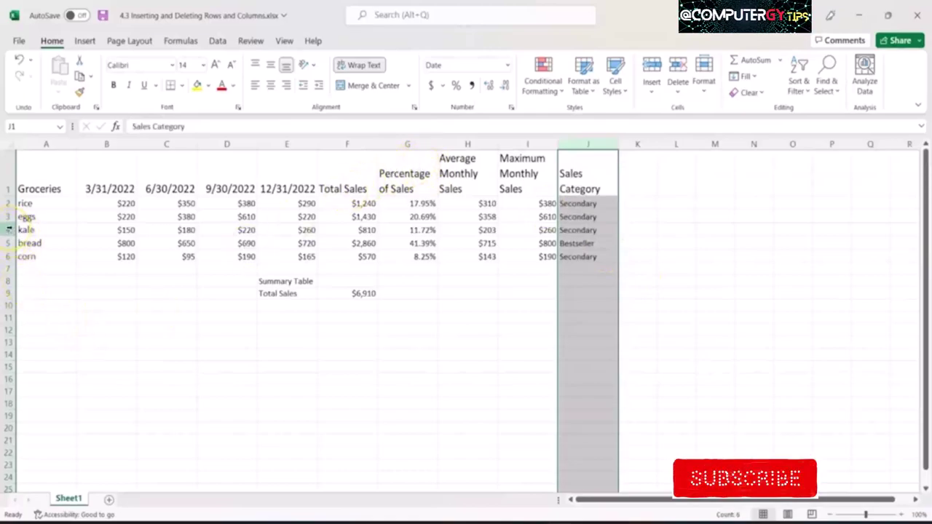
{"action": "left_click", "coordinate": [9, 229]}
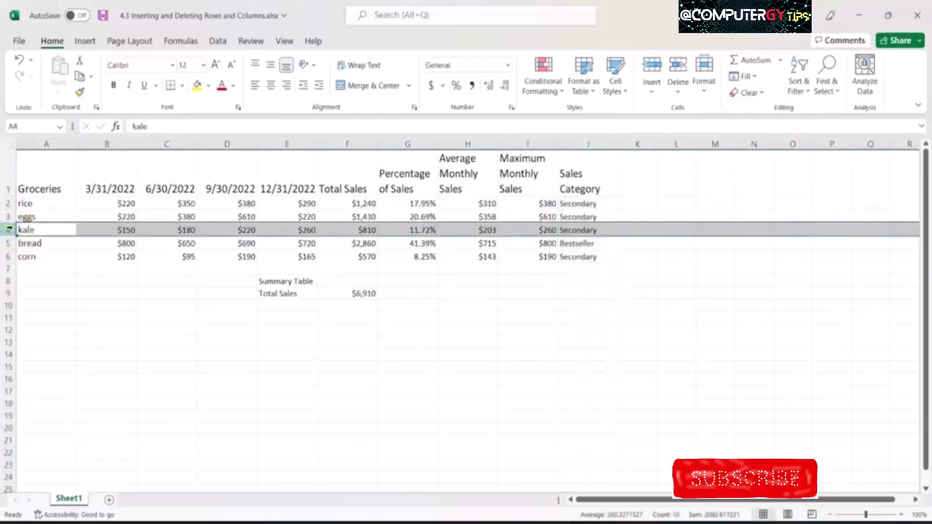
{"action": "right_click", "coordinate": [8, 229]}
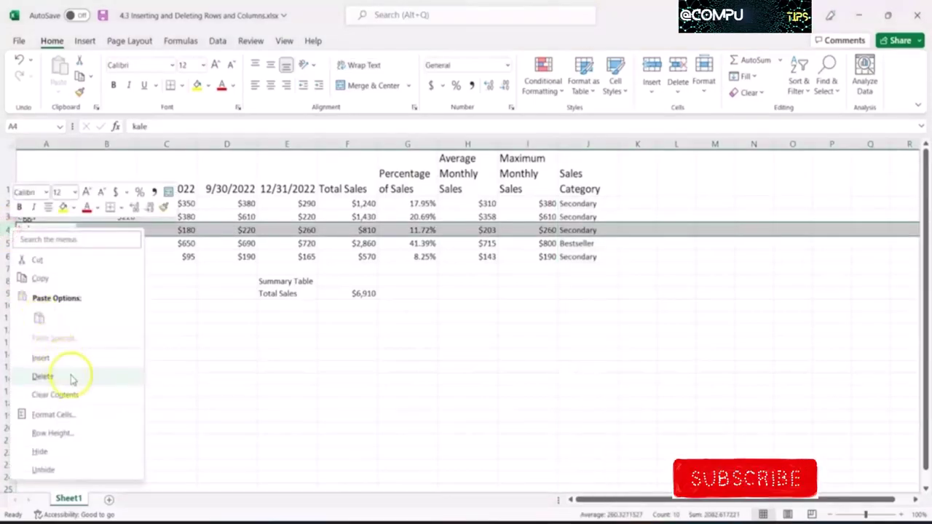
{"action": "left_click", "coordinate": [43, 376]}
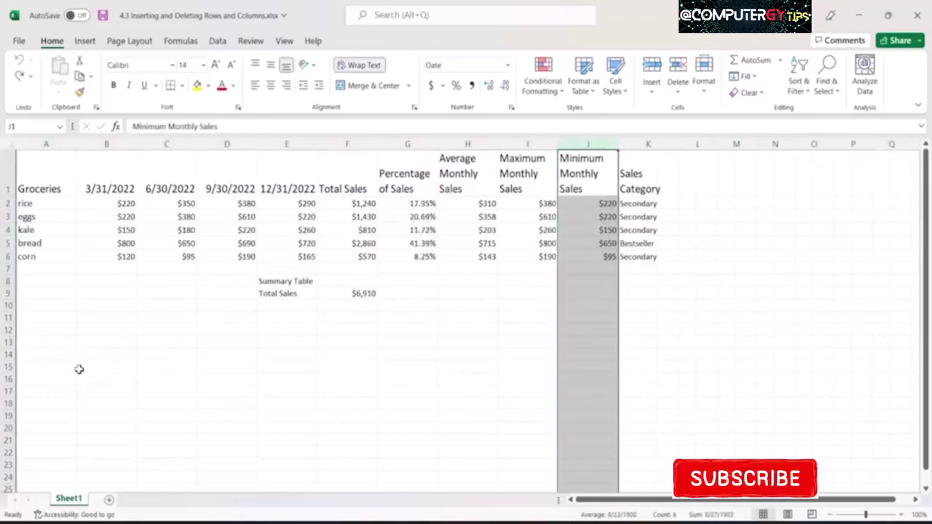
Step: Delete the Minimum Monthly Sales column (column J) with Ctrl+Space and Ctrl+-
{"action": "key", "text": "Left"}
{"action": "key", "text": "Right"}
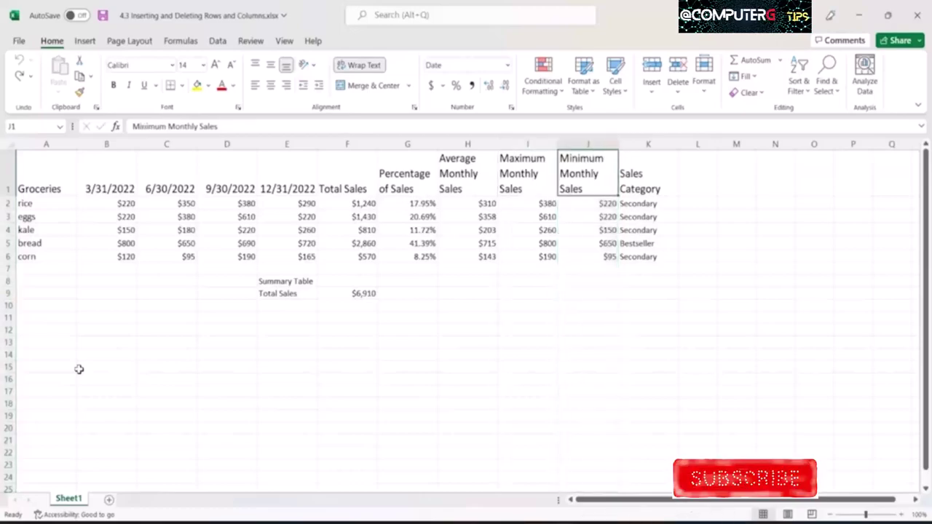
{"action": "key", "text": "ctrl+space"}
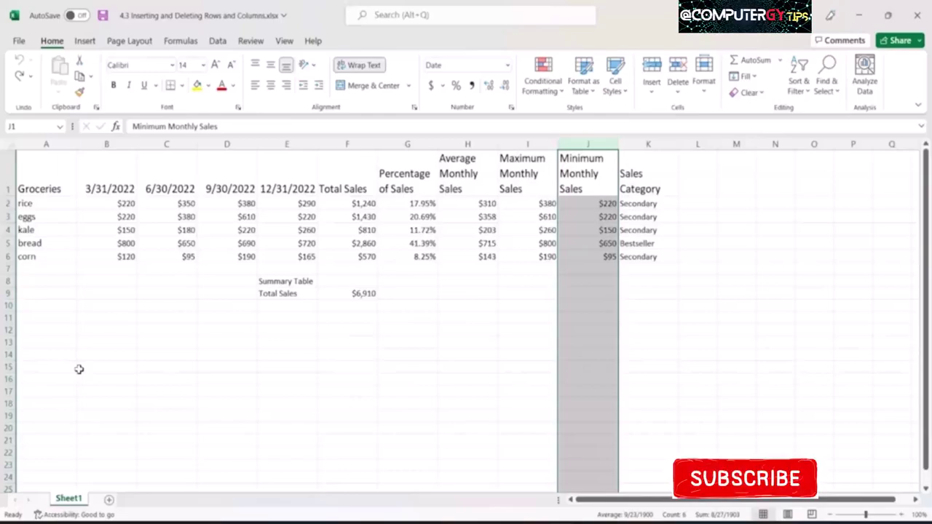
{"action": "key", "text": "ctrl+minus"}
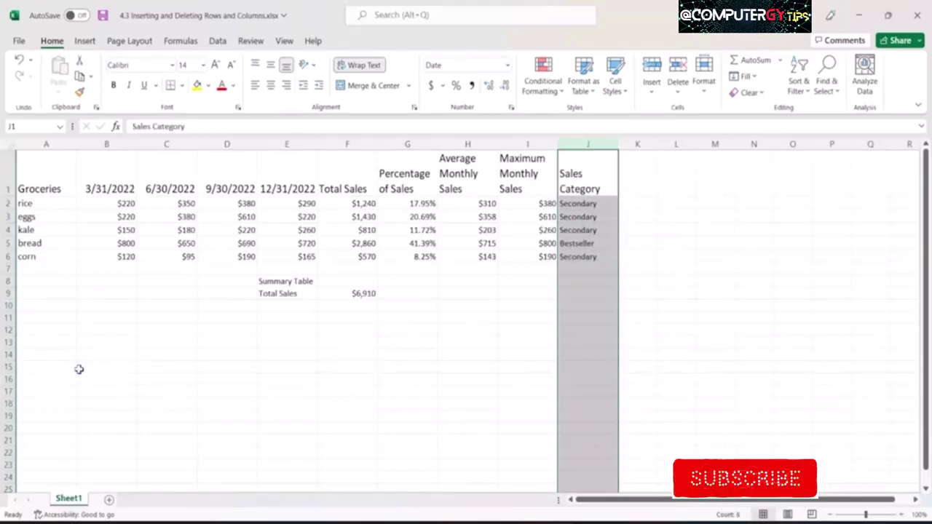
Step: Delete the kale row (row 4), dropping Total Sales to $6,100
{"action": "key", "text": "Down"}
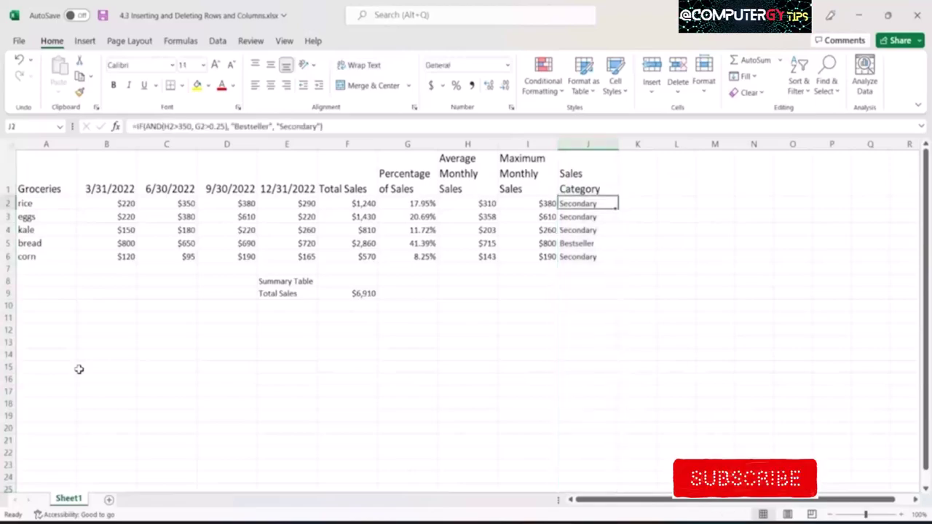
{"action": "key", "text": "Down"}
{"action": "key", "text": "Left"}
{"action": "key", "text": "Down"}
{"action": "key", "text": "Home"}
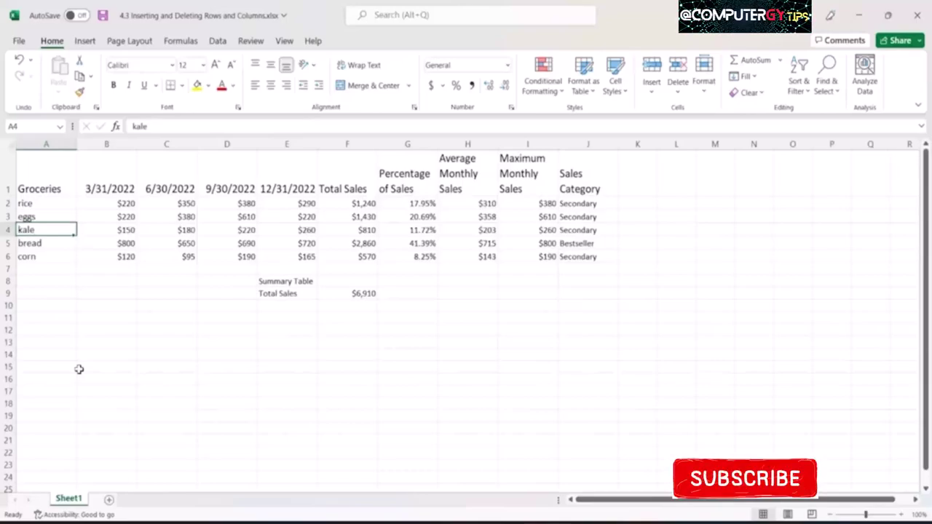
{"action": "key", "text": "shift+space"}
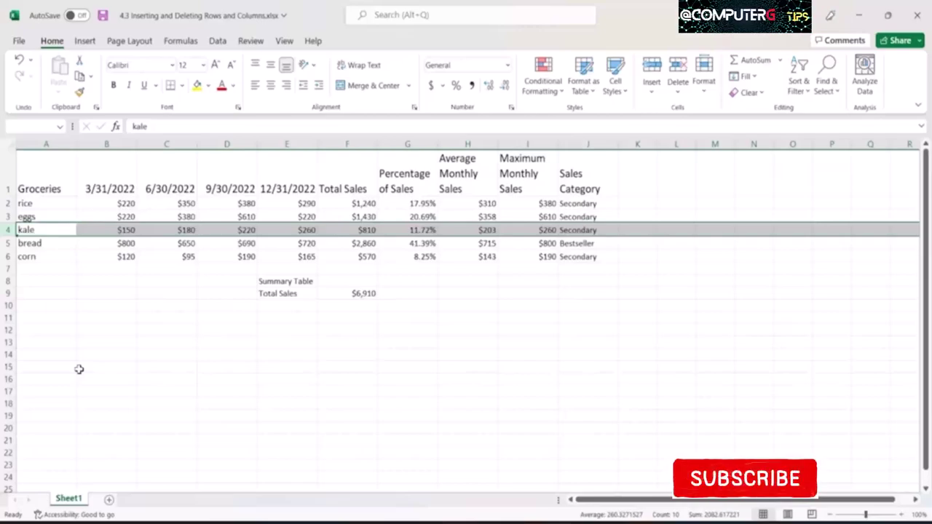
{"action": "key", "text": "ctrl+minus"}
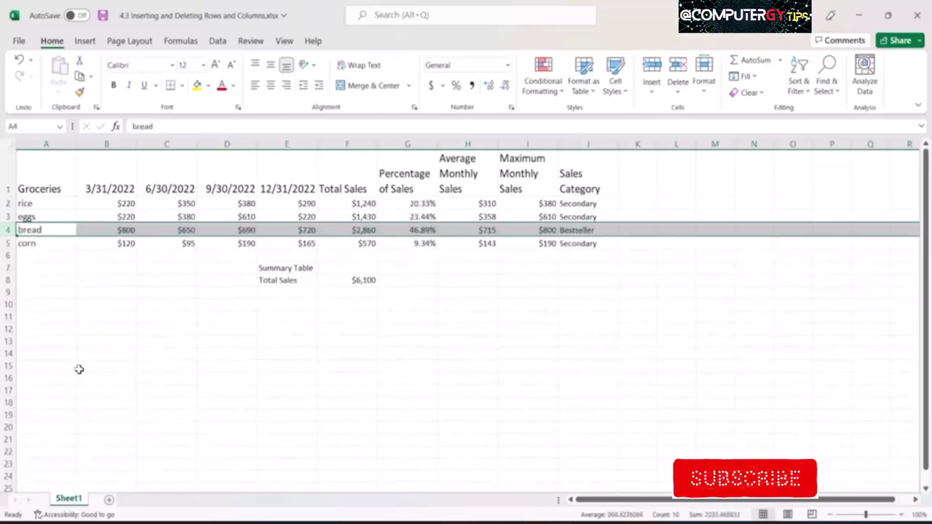
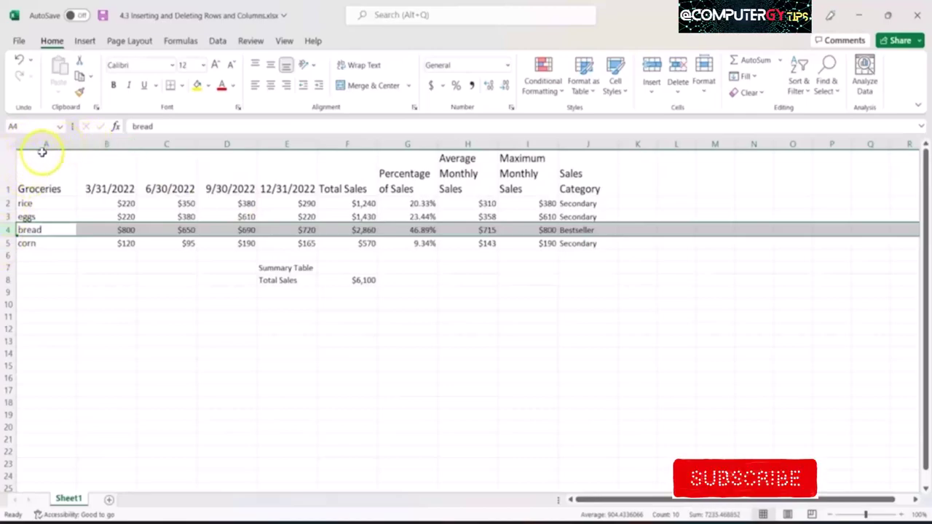
Step: Insert a blank column A before the Groceries column
{"action": "left_click", "coordinate": [48, 141]}
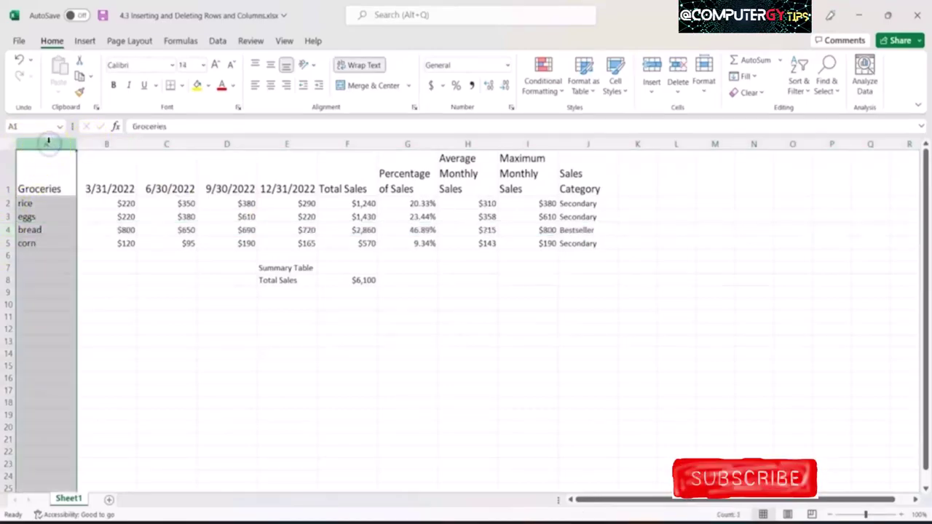
{"action": "right_click", "coordinate": [49, 145]}
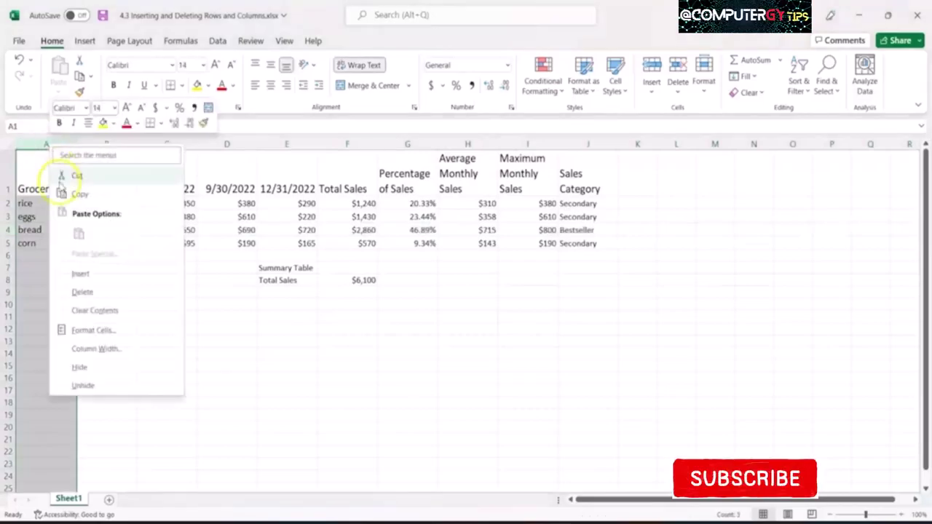
{"action": "left_click", "coordinate": [117, 277]}
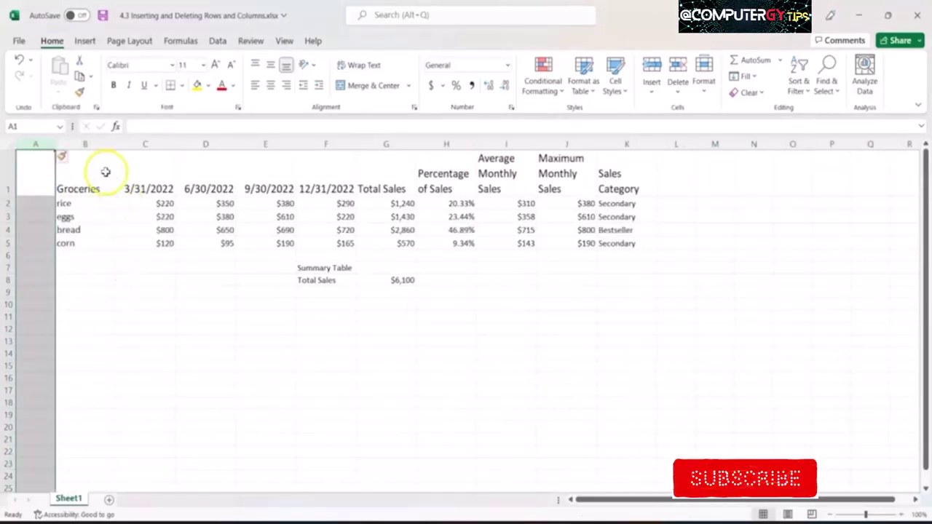
Step: Insert a blank row above the table's header row
{"action": "left_click", "coordinate": [9, 170]}
{"action": "right_click", "coordinate": [9, 170]}
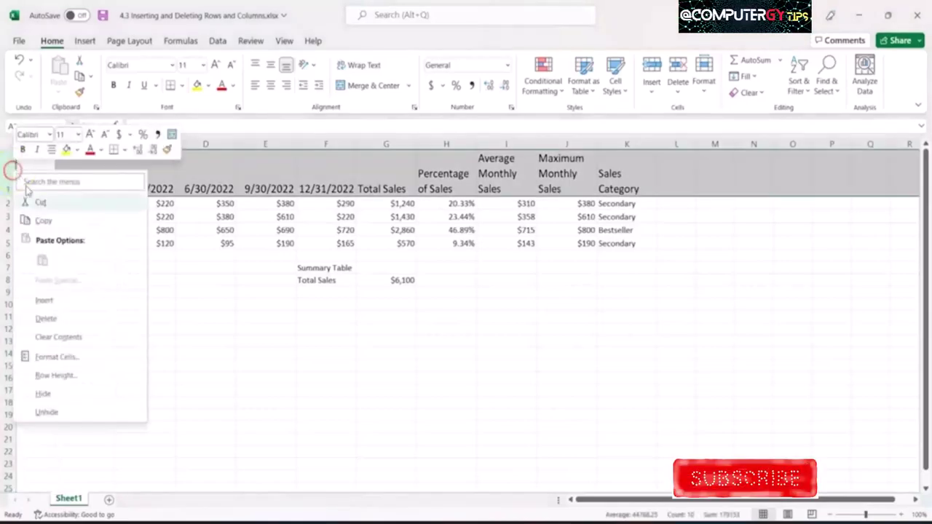
{"action": "left_click", "coordinate": [59, 299]}
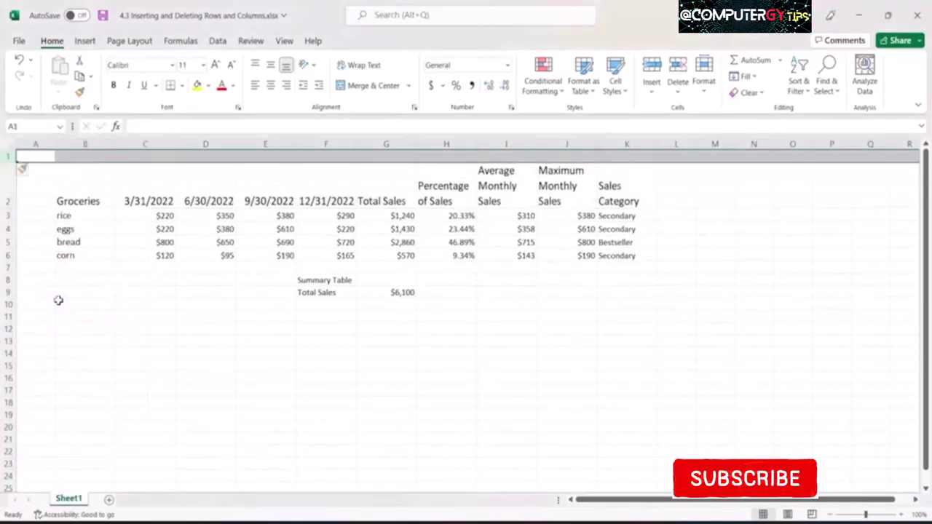
{"action": "left_click", "coordinate": [184, 256]}
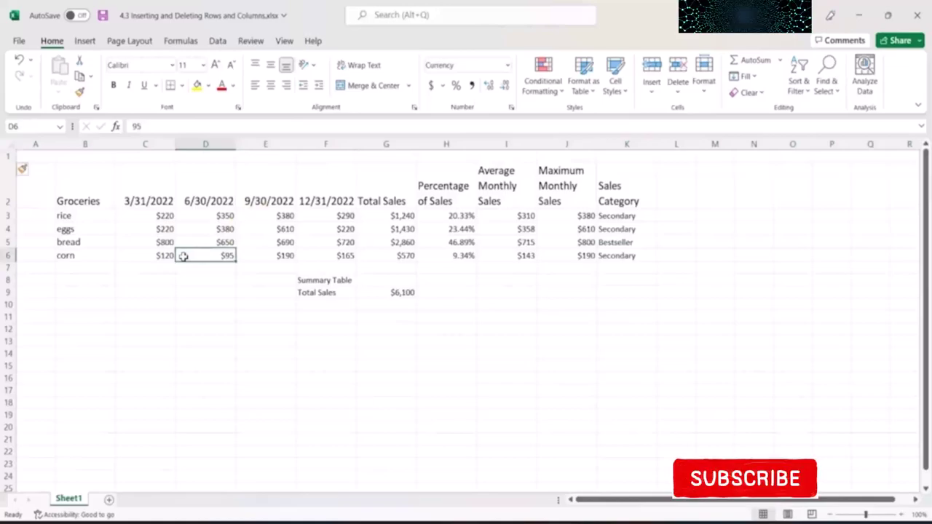
Step: Undo both insertions, then re-insert a blank column A with Ctrl+Shift+=
{"action": "key", "text": "ctrl+z"}
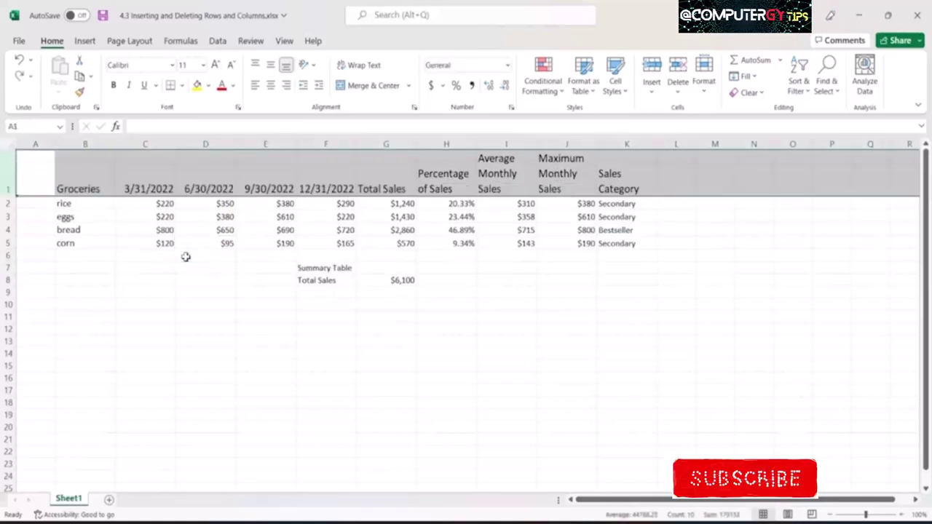
{"action": "key", "text": "ctrl+z"}
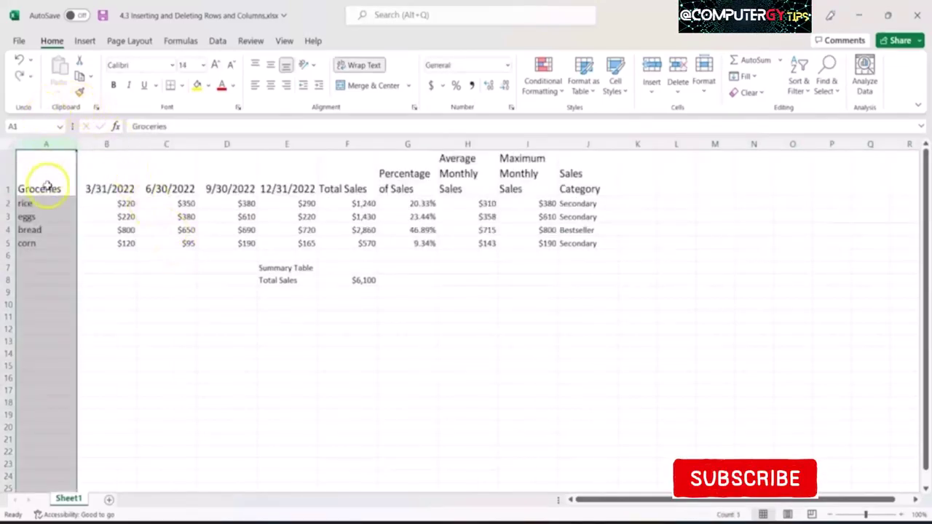
{"action": "left_click", "coordinate": [53, 164]}
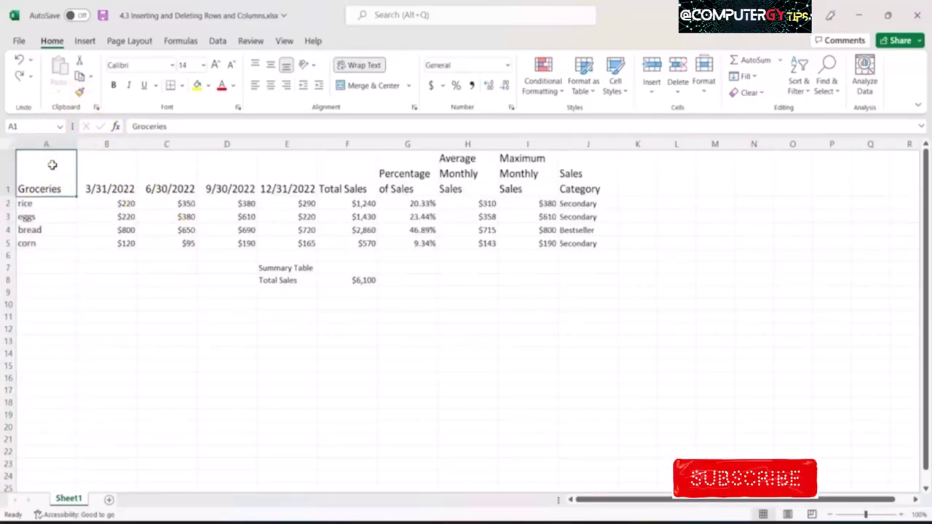
{"action": "key", "text": "ctrl+space"}
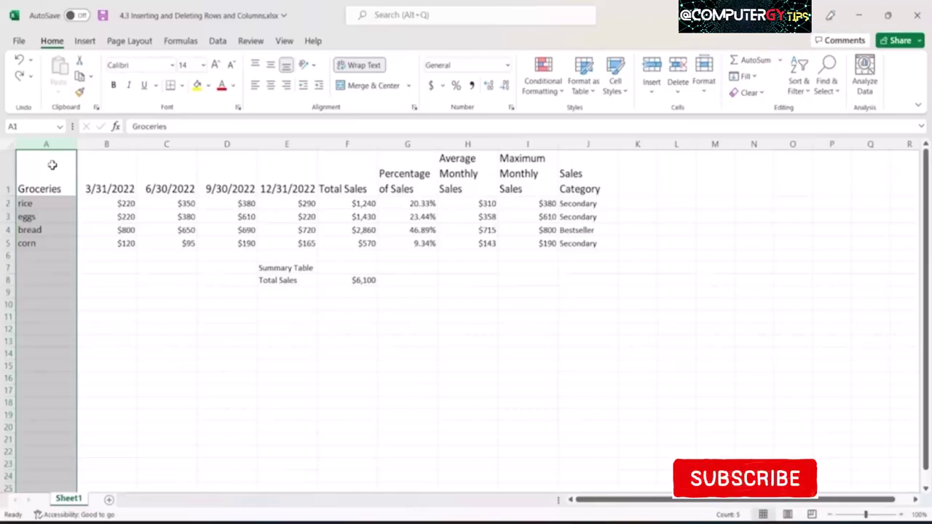
{"action": "key", "text": "ctrl+shift+plus"}
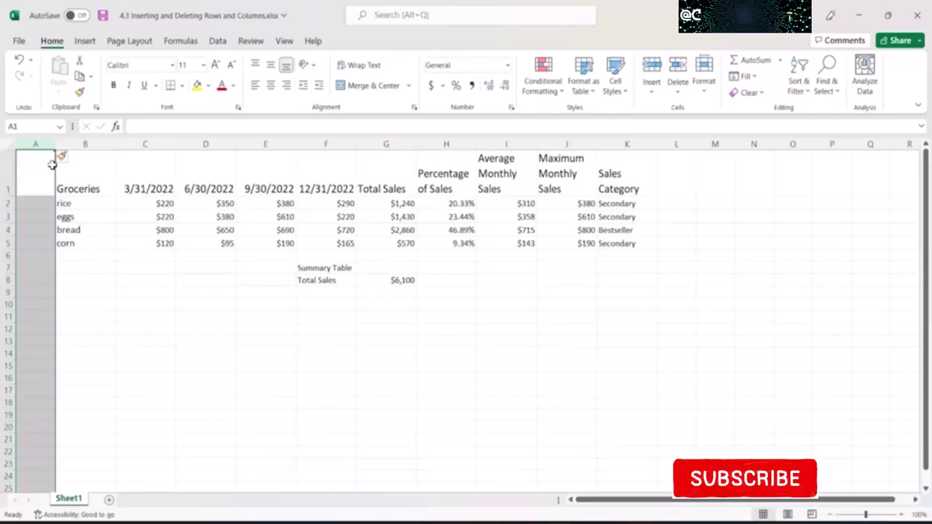
Step: Insert a blank row above the header with Shift+Space and Ctrl+Shift+=
{"action": "left_click", "coordinate": [52, 165]}
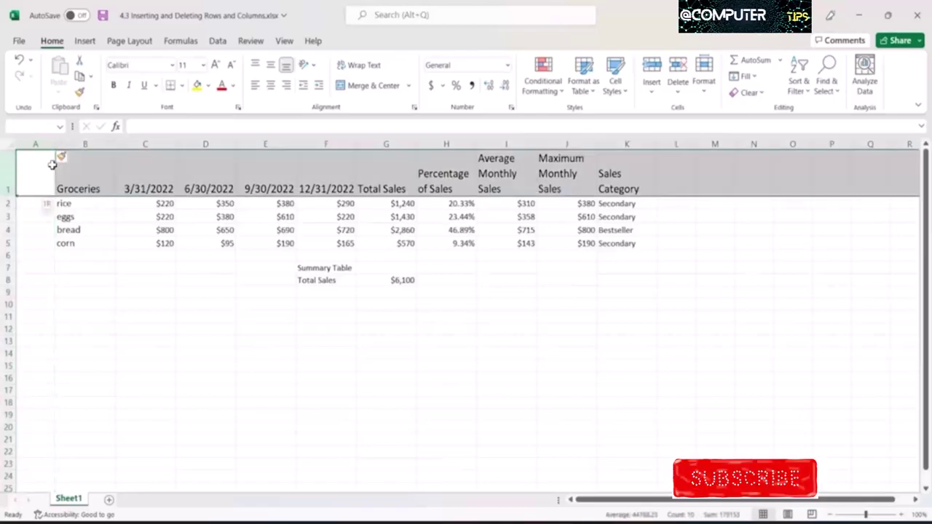
{"action": "key", "text": "shift+space"}
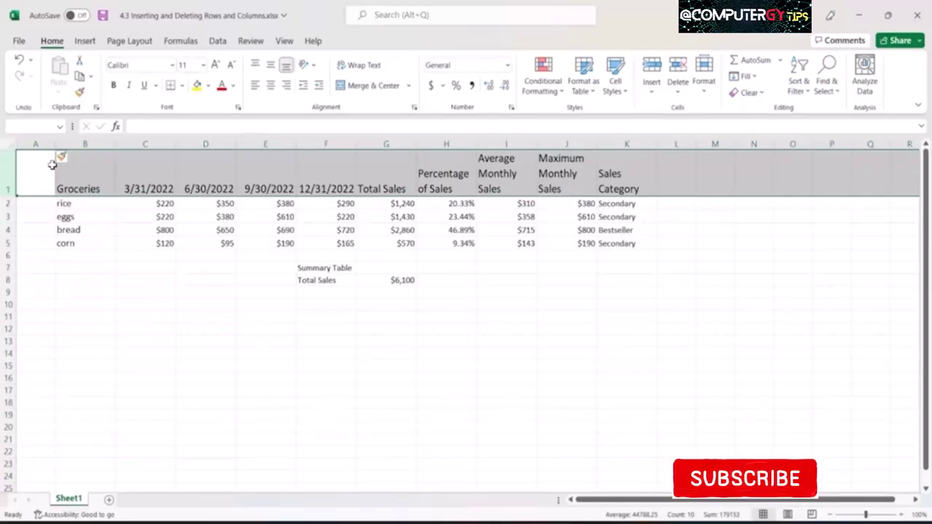
{"action": "key", "text": "ctrl+shift+plus"}
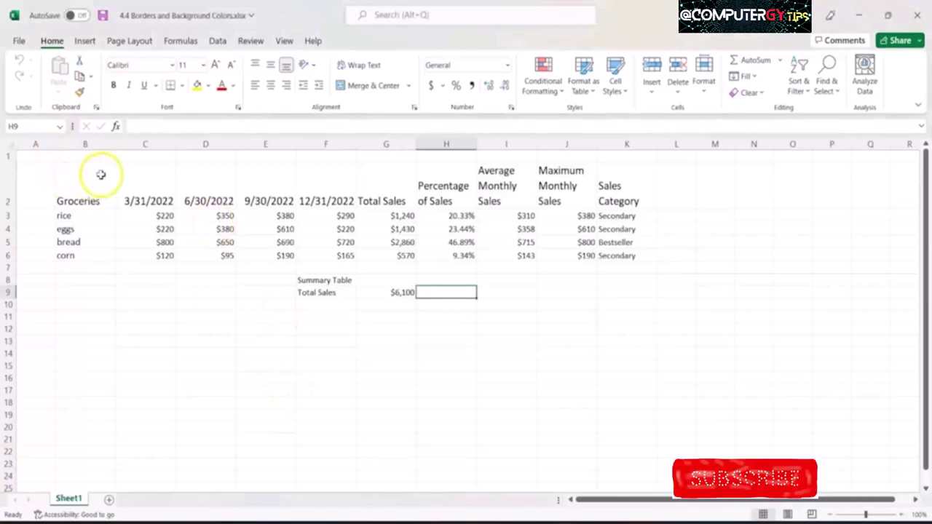
Step: Outline the whole grocery table B2:K6 with Outside Borders
{"action": "left_click", "coordinate": [101, 174]}
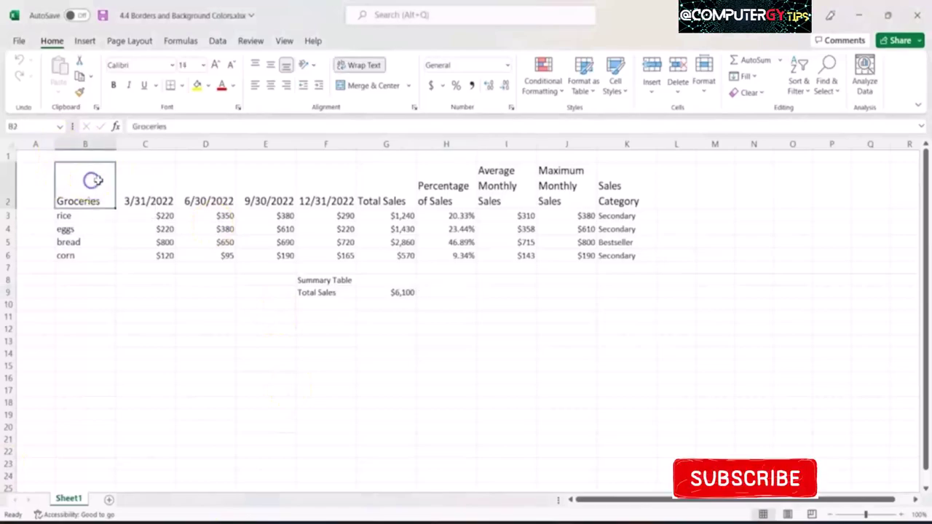
{"action": "key", "text": "ctrl+shift+Right"}
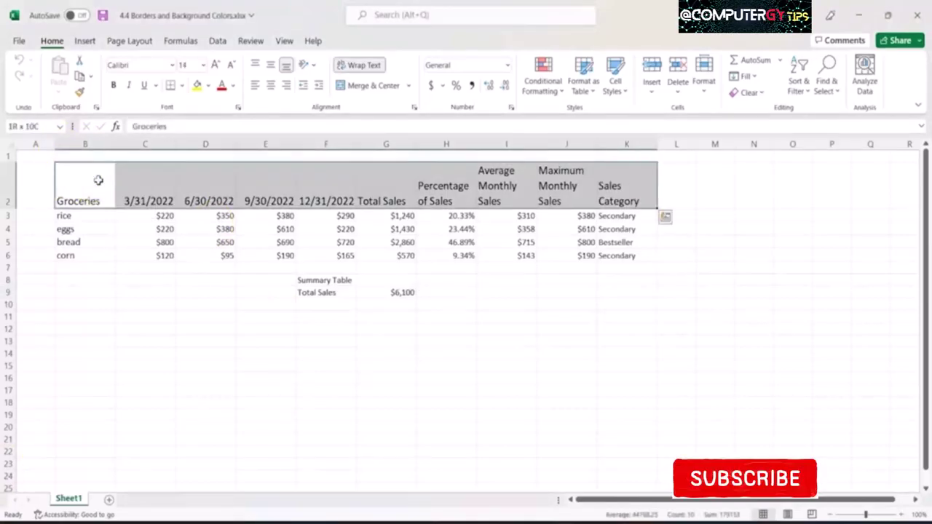
{"action": "key", "text": "ctrl+shift+Down"}
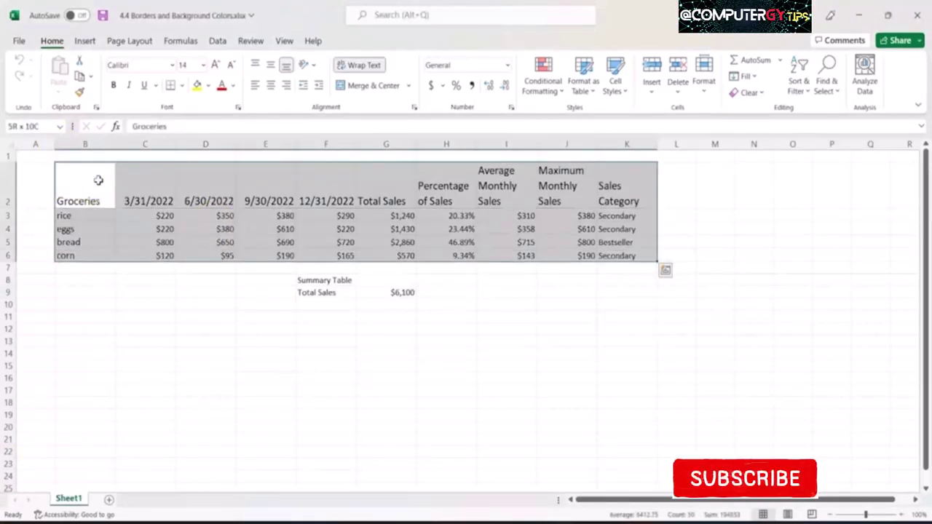
{"action": "key", "text": "Up"}
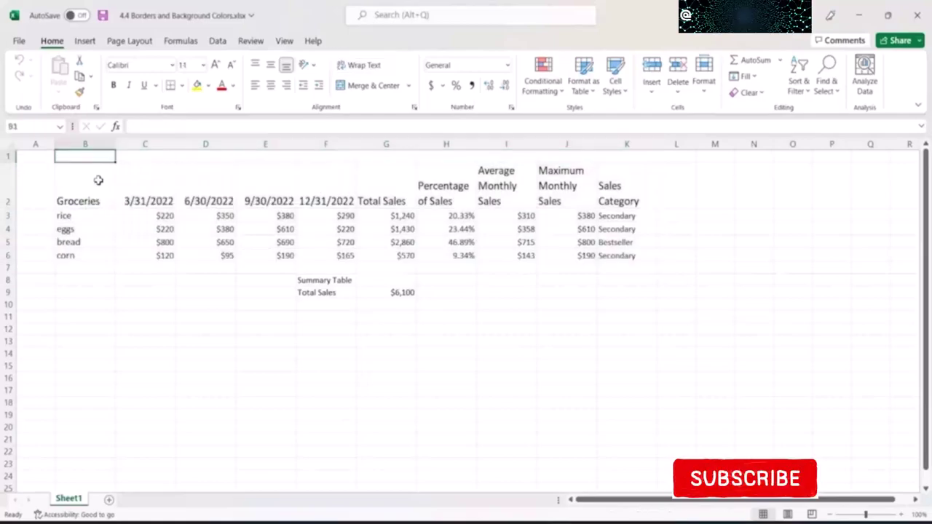
{"action": "key", "text": "Down"}
{"action": "key", "text": "Right"}
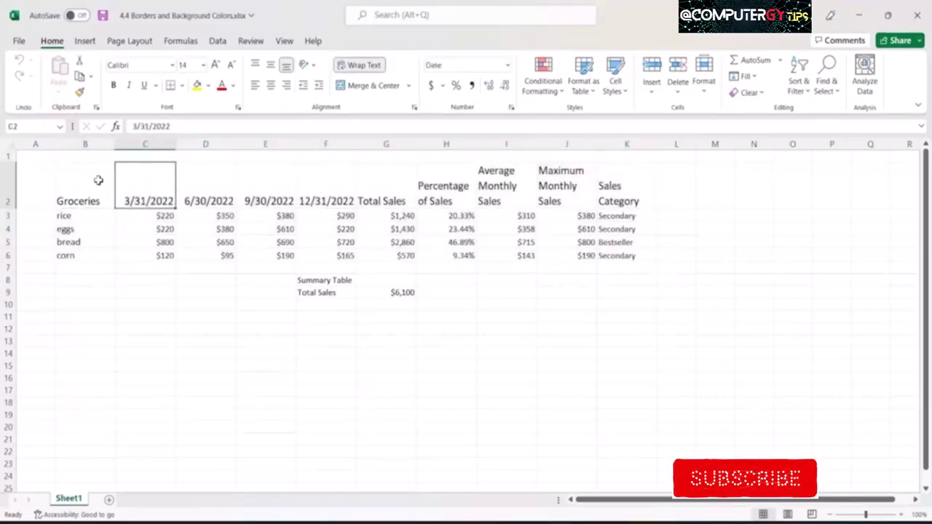
{"action": "key", "text": "ctrl+a"}
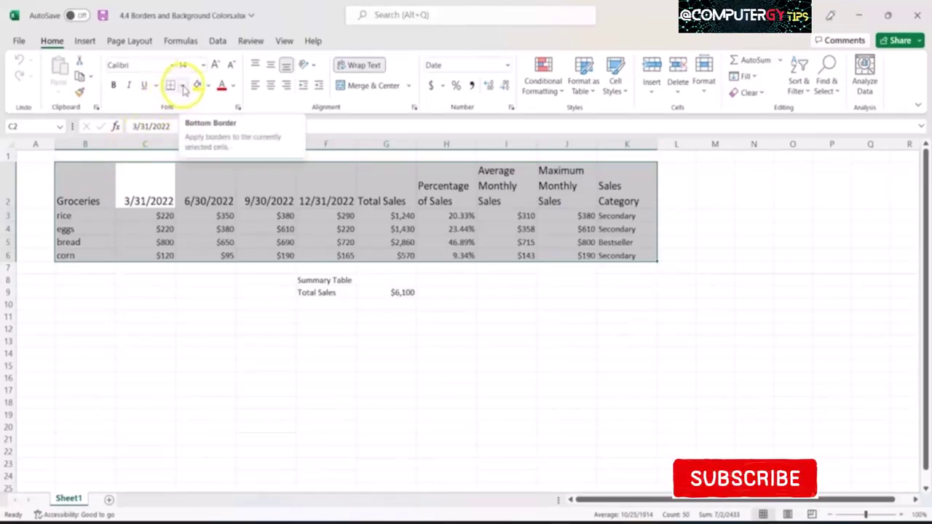
{"action": "left_click", "coordinate": [183, 86]}
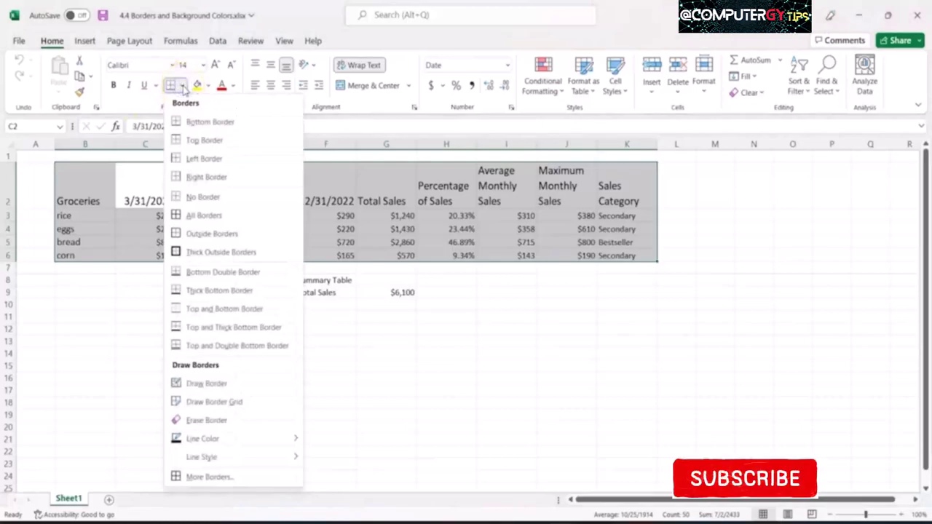
{"action": "left_click", "coordinate": [225, 233]}
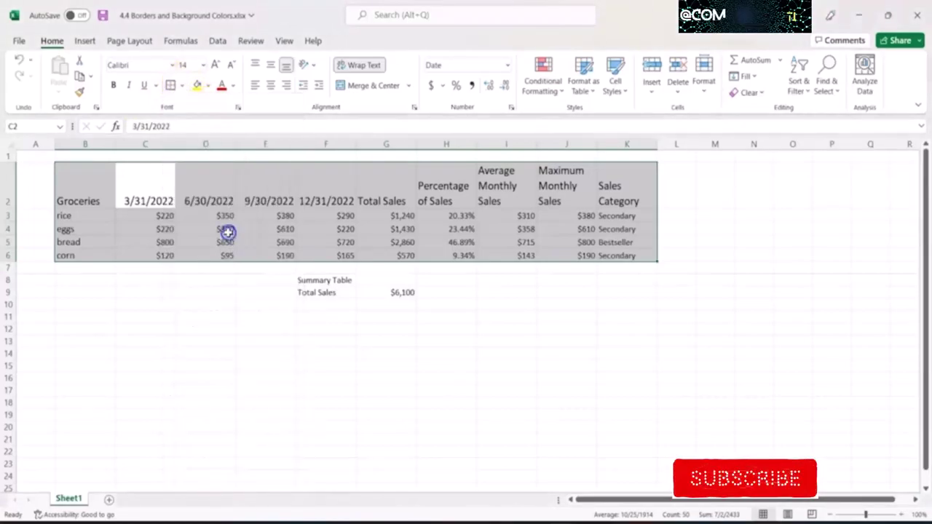
{"action": "left_click", "coordinate": [204, 278]}
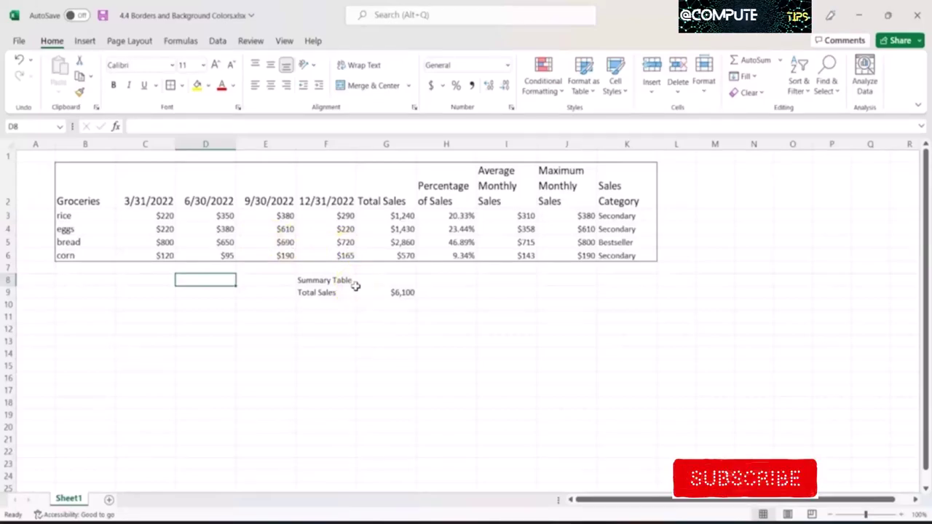
Step: Put an outside border around Total Sales and its $6,100 value in F9:G9
{"action": "left_click", "coordinate": [348, 292]}
{"action": "key", "text": "shift+Right"}
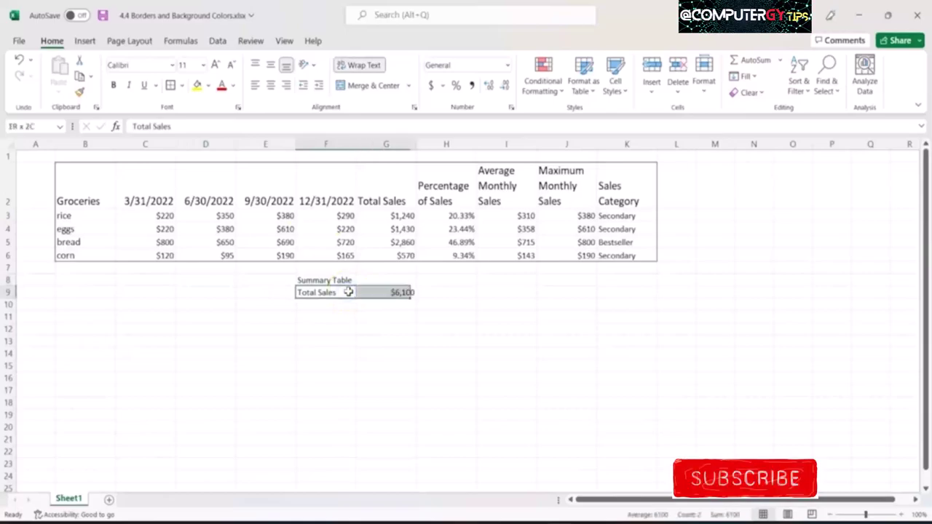
{"action": "key", "text": "shift+Right"}
{"action": "key", "text": "shift+Left"}
{"action": "key", "text": "alt"}
{"action": "key", "text": "h"}
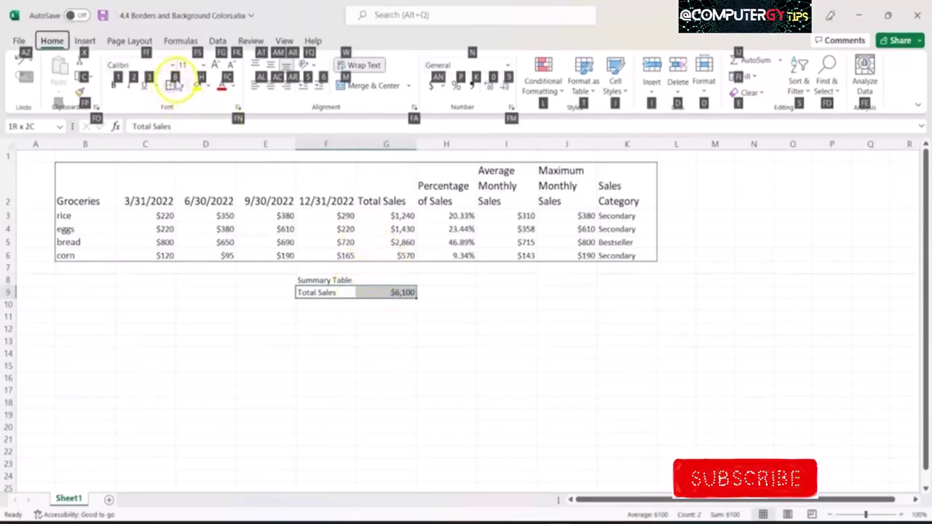
{"action": "key", "text": "b"}
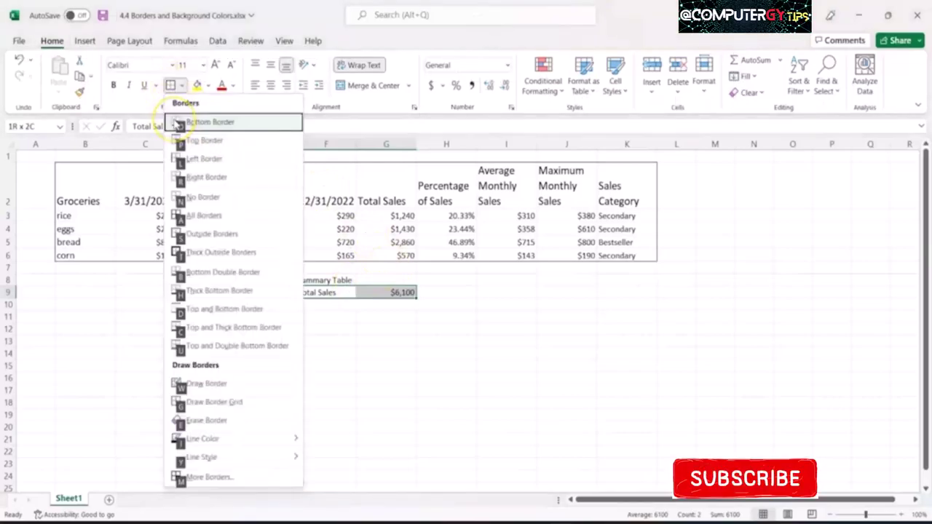
{"action": "left_click", "coordinate": [226, 233]}
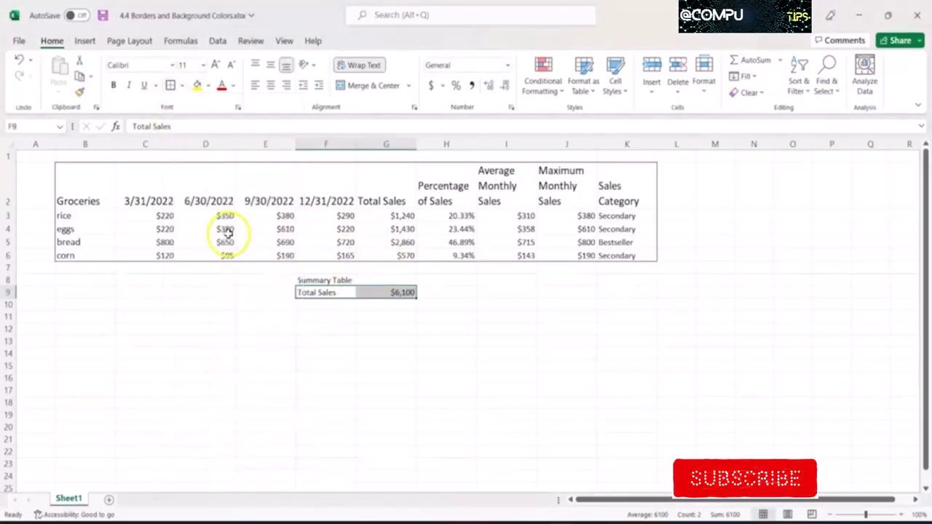
{"action": "left_click", "coordinate": [282, 350]}
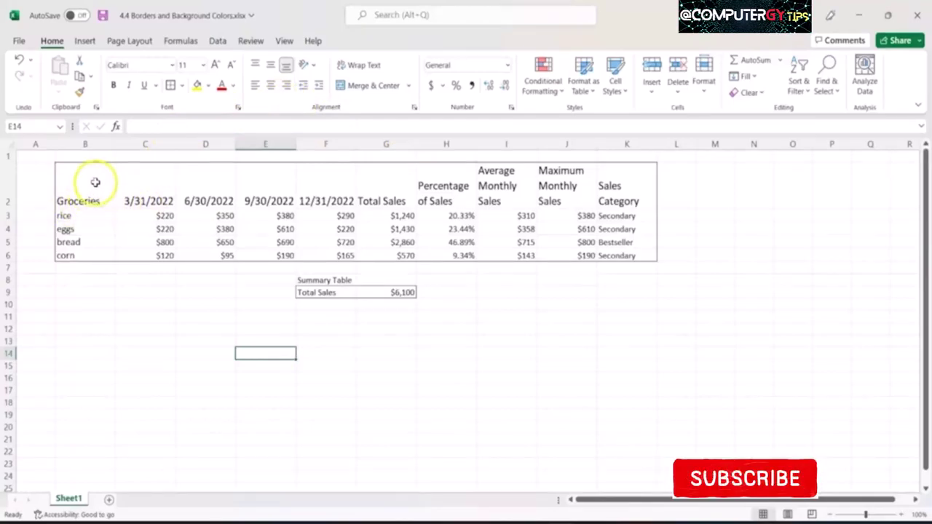
Step: Give the header row B2:K2 a bottom border
{"action": "left_click", "coordinate": [92, 186]}
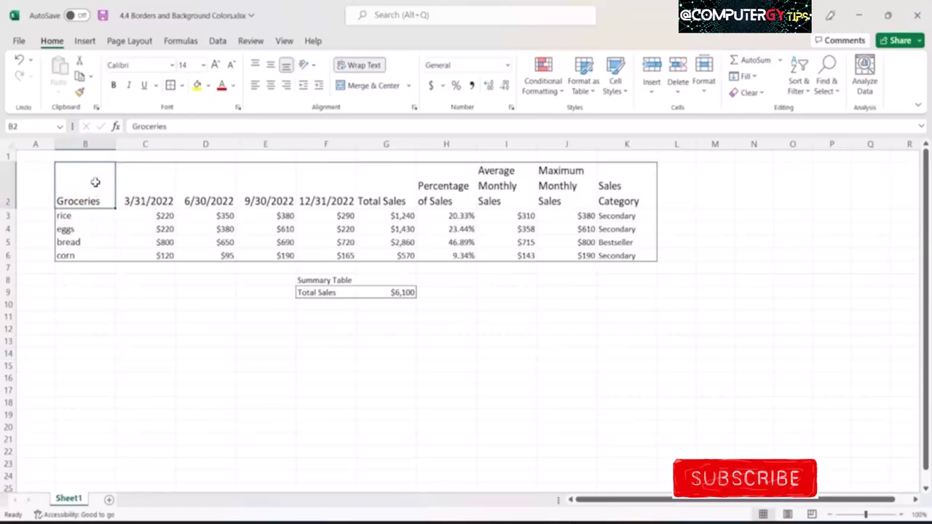
{"action": "key", "text": "ctrl+shift+Right"}
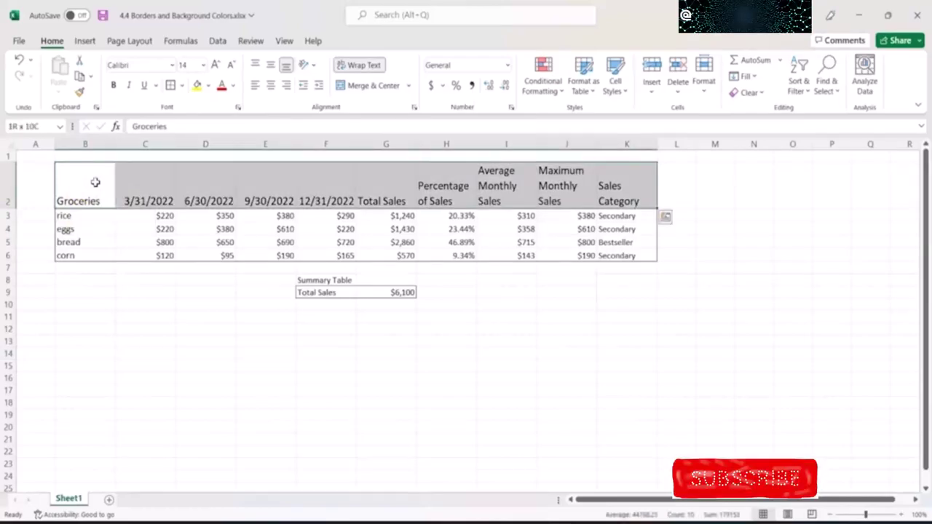
{"action": "key", "text": "alt"}
{"action": "key", "text": "h"}
{"action": "key", "text": "b"}
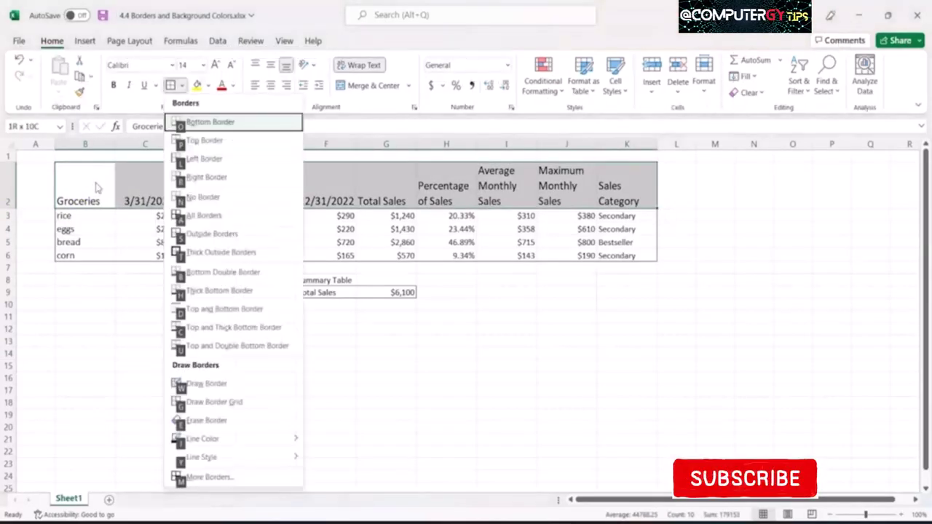
{"action": "key", "text": "o"}
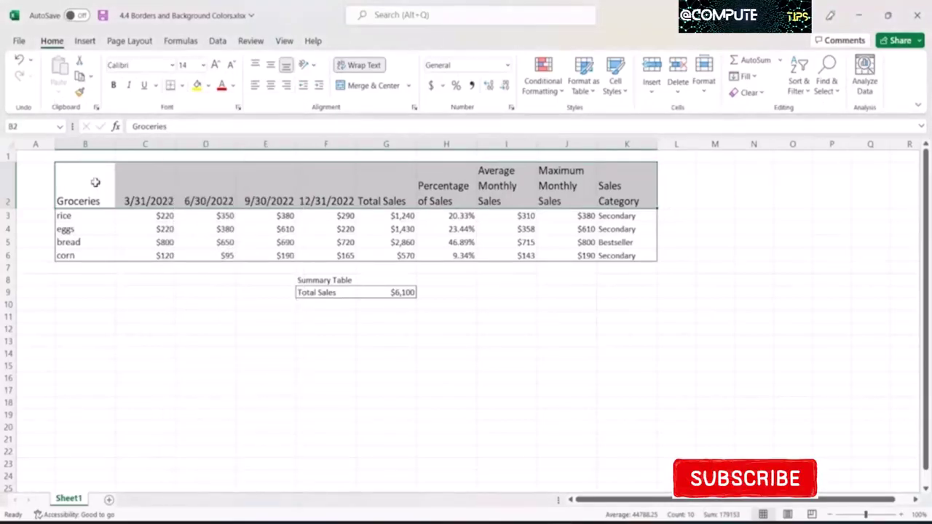
Step: Outline the Groceries column B2:B6 with its own border
{"action": "left_click", "coordinate": [95, 182]}
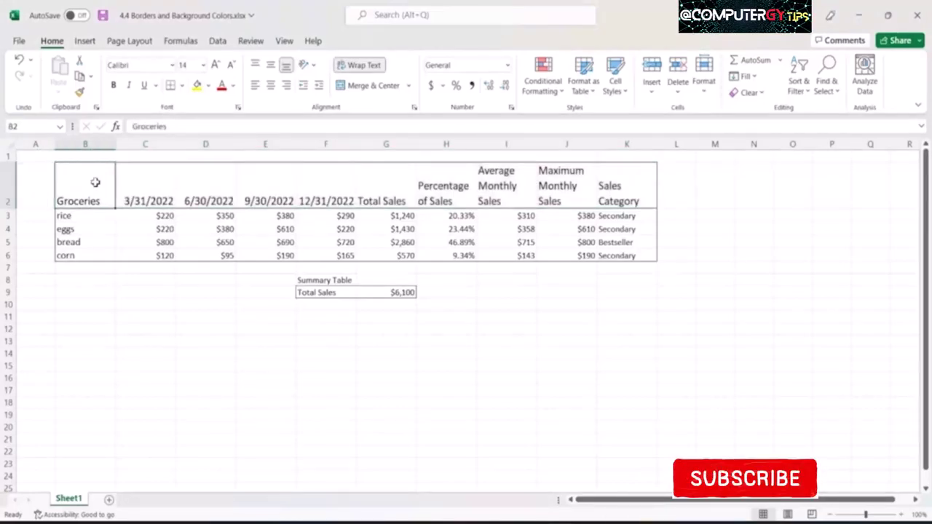
{"action": "left_click_drag", "start_coordinate": [95, 182], "coordinate": [86, 228]}
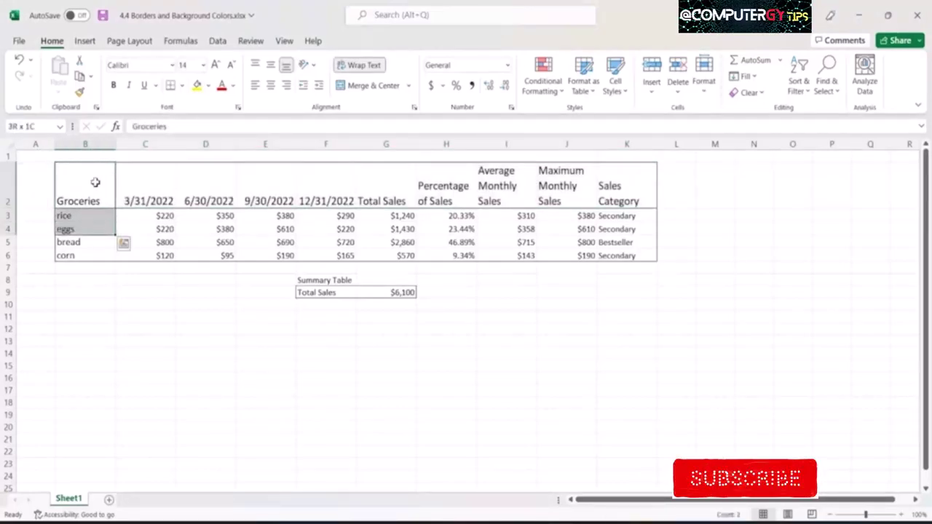
{"action": "key", "text": "shift+Down"}
{"action": "key", "text": "shift+Down"}
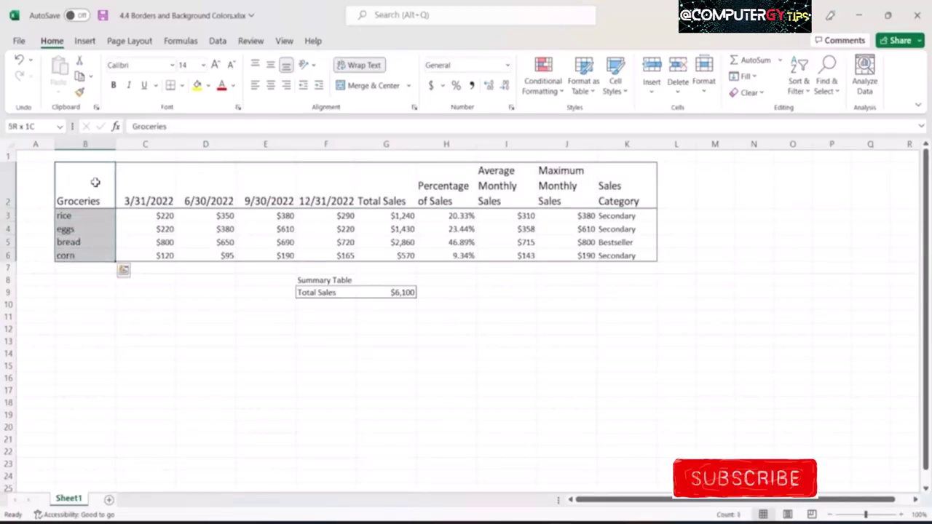
{"action": "key", "text": "alt"}
{"action": "key", "text": "h"}
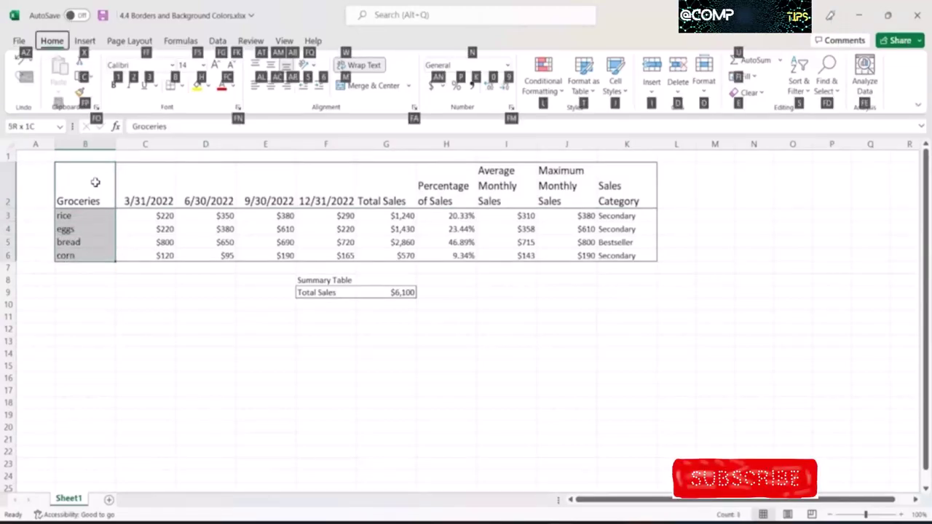
{"action": "key", "text": "b"}
{"action": "key", "text": "s"}
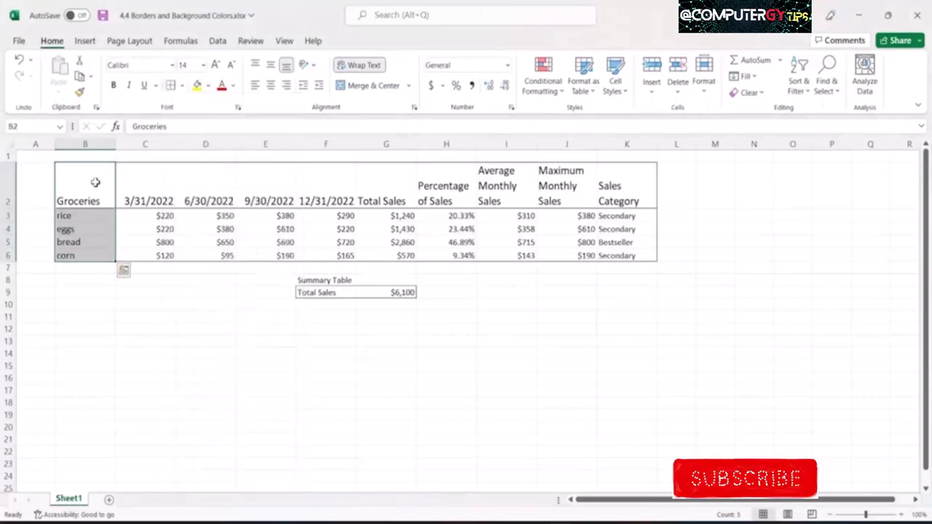
{"action": "key", "text": "Down"}
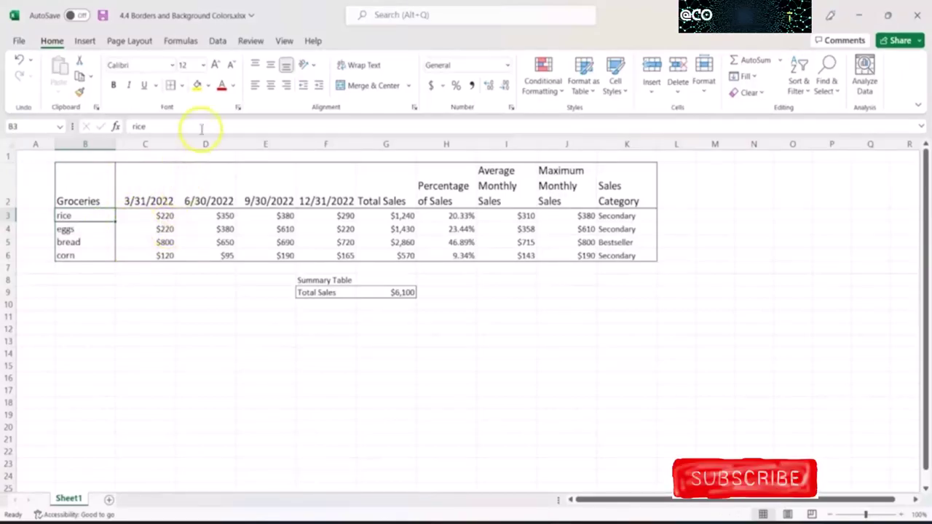
{"action": "left_click", "coordinate": [182, 86]}
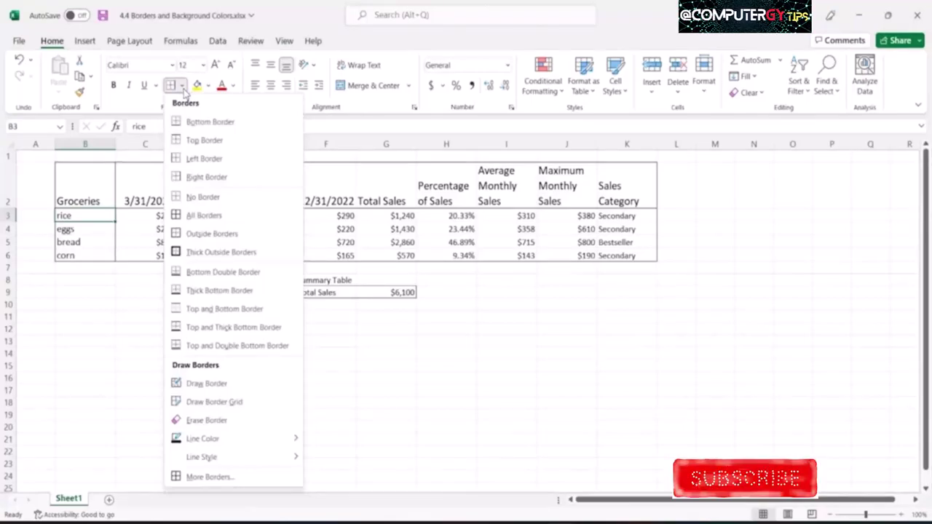
{"action": "left_click", "coordinate": [320, 214]}
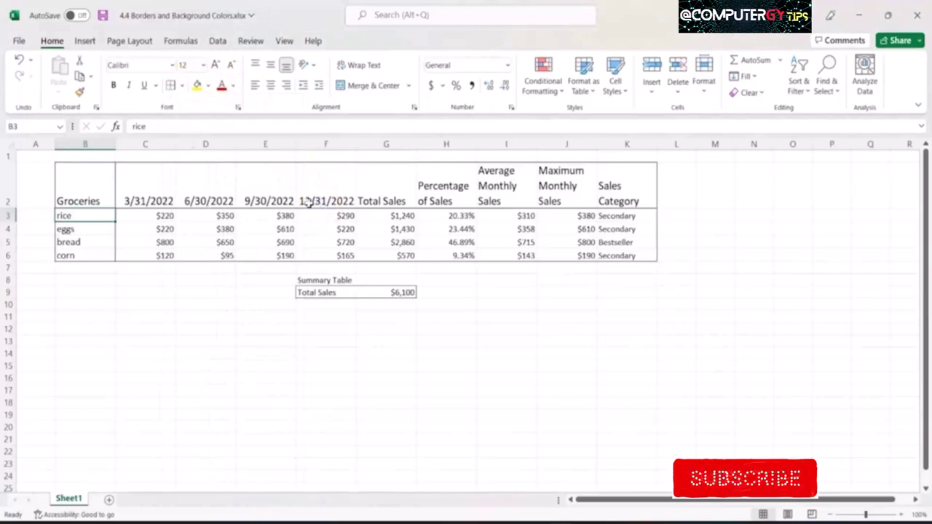
{"action": "left_click", "coordinate": [92, 181]}
Step: Fill the header row B2:K2 light gold
{"action": "key", "text": "ctrl+shift+Right"}
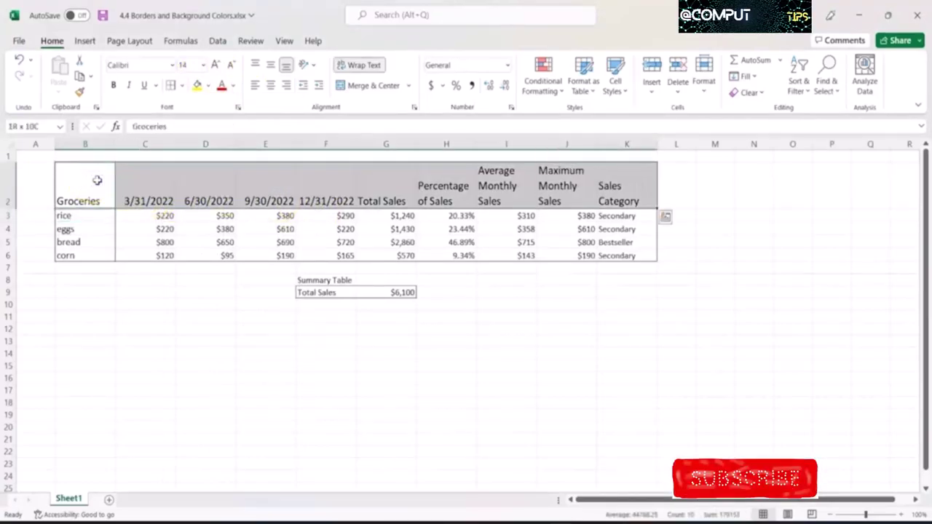
{"action": "left_click", "coordinate": [209, 86]}
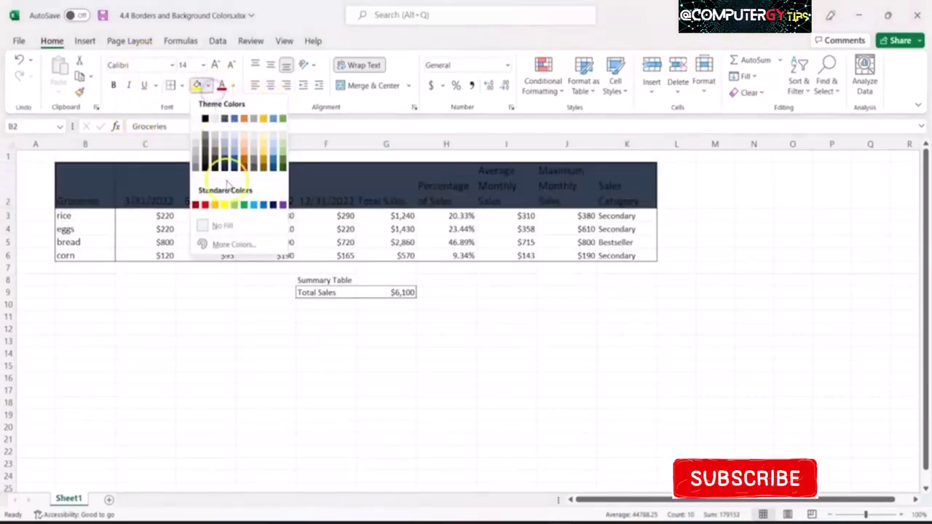
{"action": "left_click", "coordinate": [259, 142]}
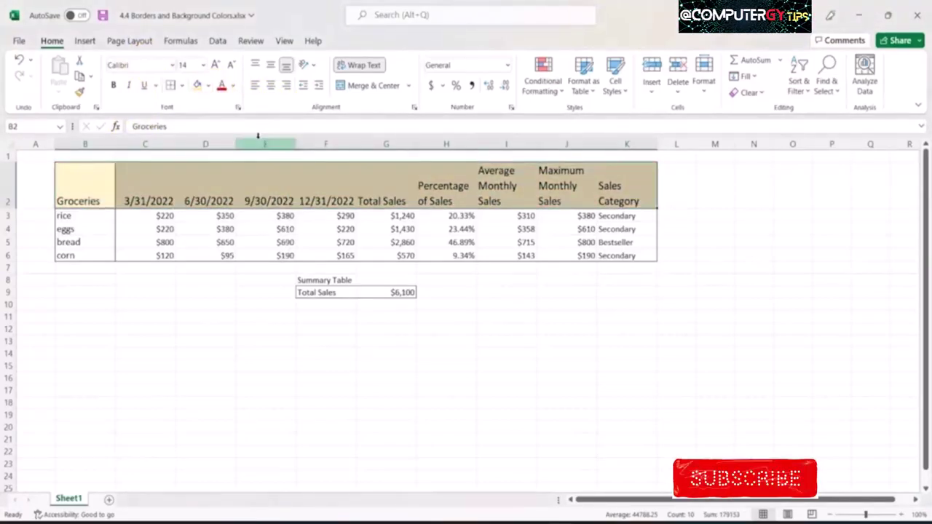
Step: Select the grocery names rice through corn (B3:B6) for shading
{"action": "left_click", "coordinate": [95, 198]}
{"action": "left_click", "coordinate": [94, 224]}
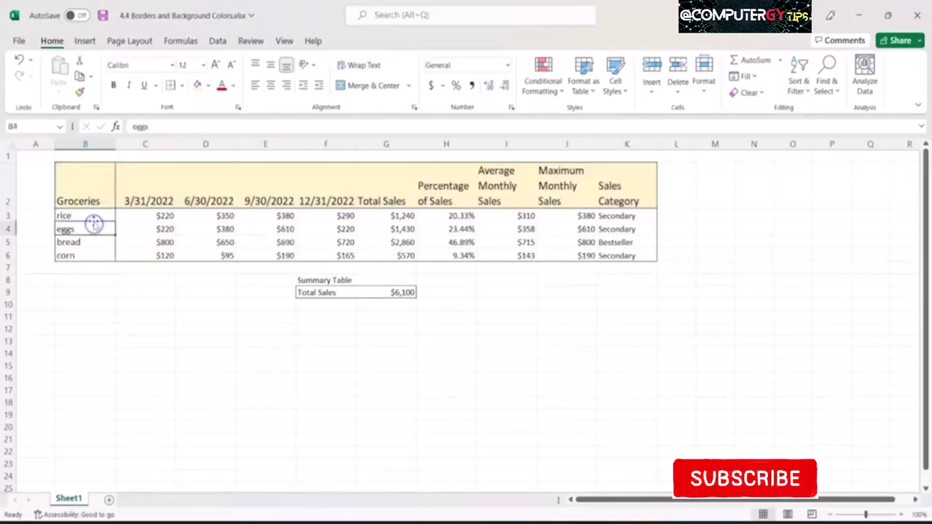
{"action": "left_click", "coordinate": [91, 216]}
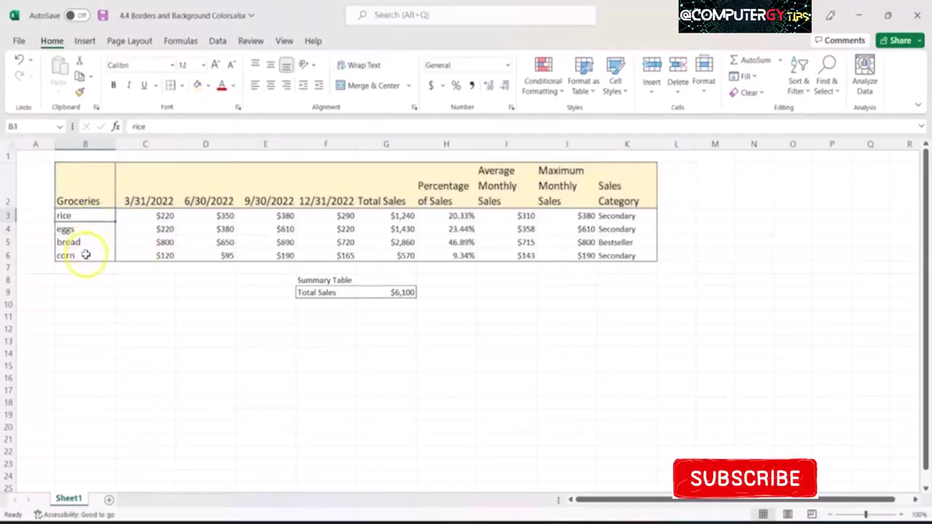
{"action": "left_click", "coordinate": [85, 254], "text": "shift"}
{"action": "left_click", "coordinate": [209, 86]}
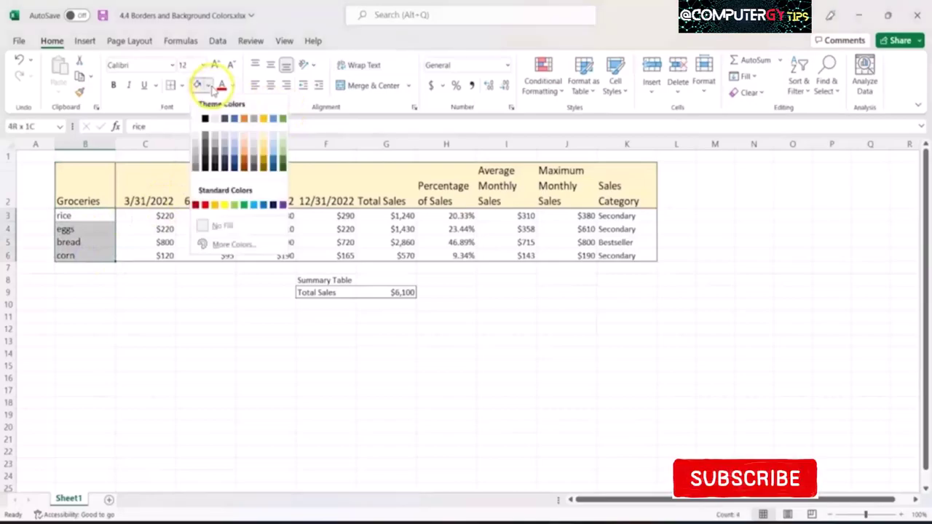
Step: Shade the grocery names B3:B6 light green
{"action": "left_click", "coordinate": [282, 133]}
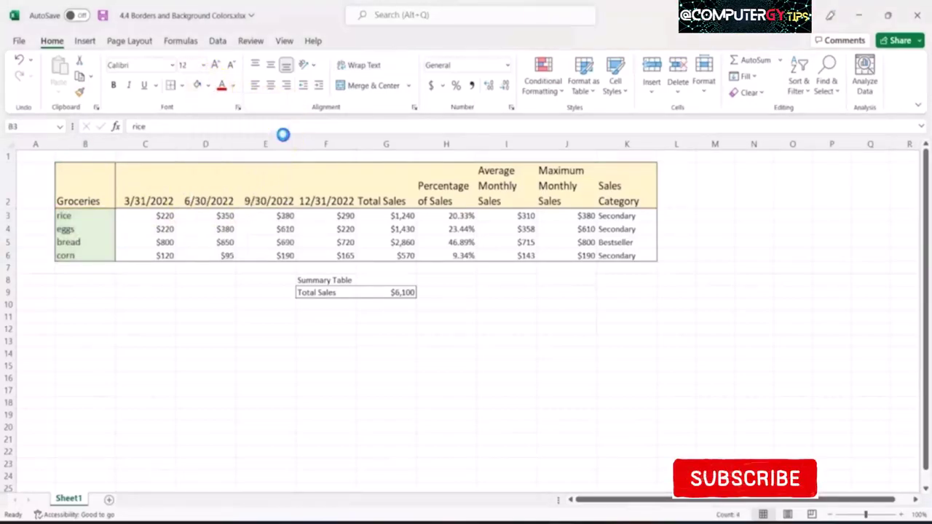
{"action": "left_click", "coordinate": [165, 321]}
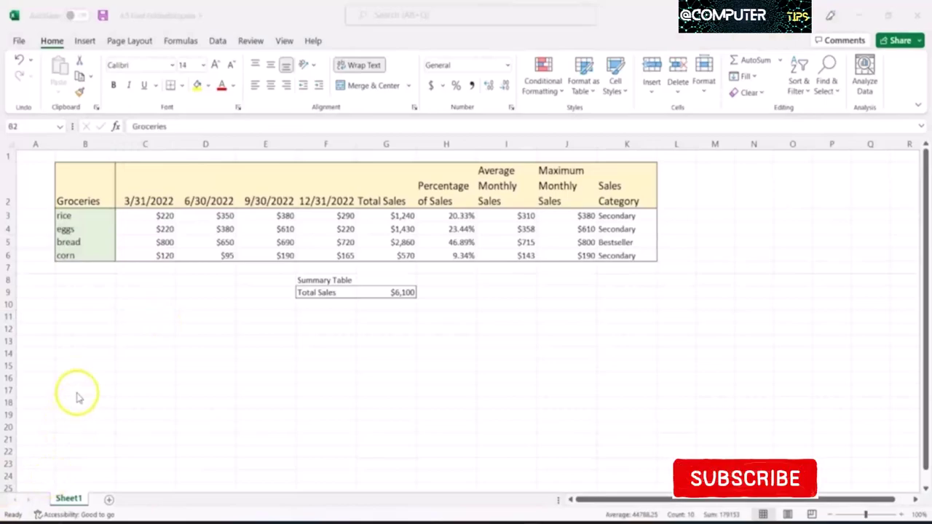
{"action": "key", "text": "ctrl+a"}
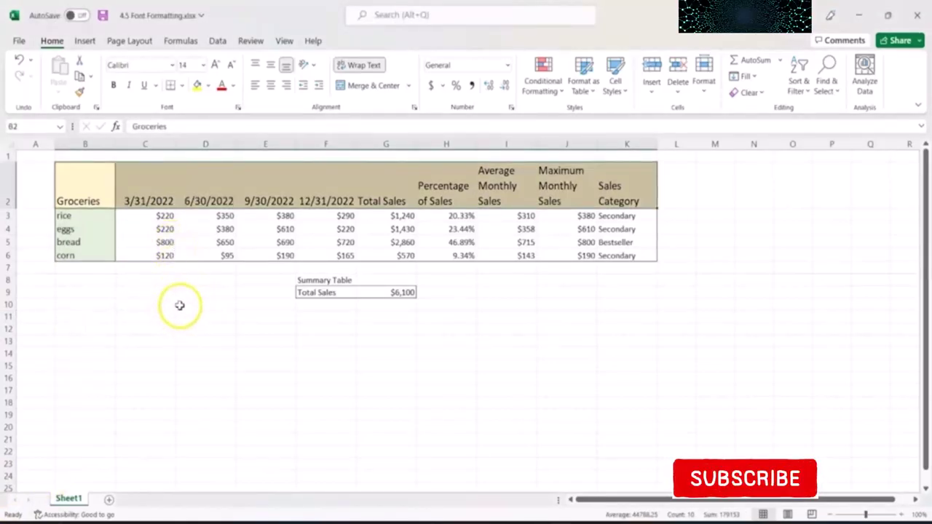
Step: Make the header row B2:K2 bold
{"action": "left_click", "coordinate": [86, 187]}
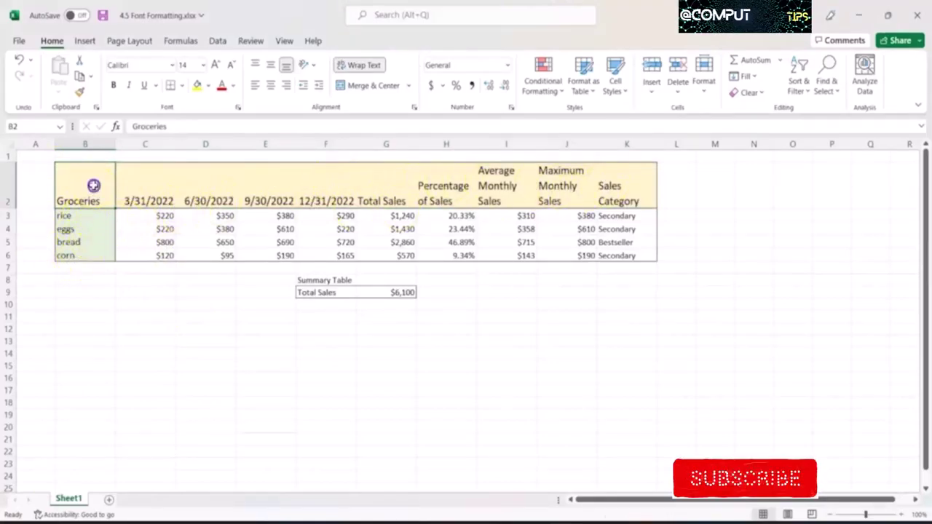
{"action": "key", "text": "ctrl+shift+Right"}
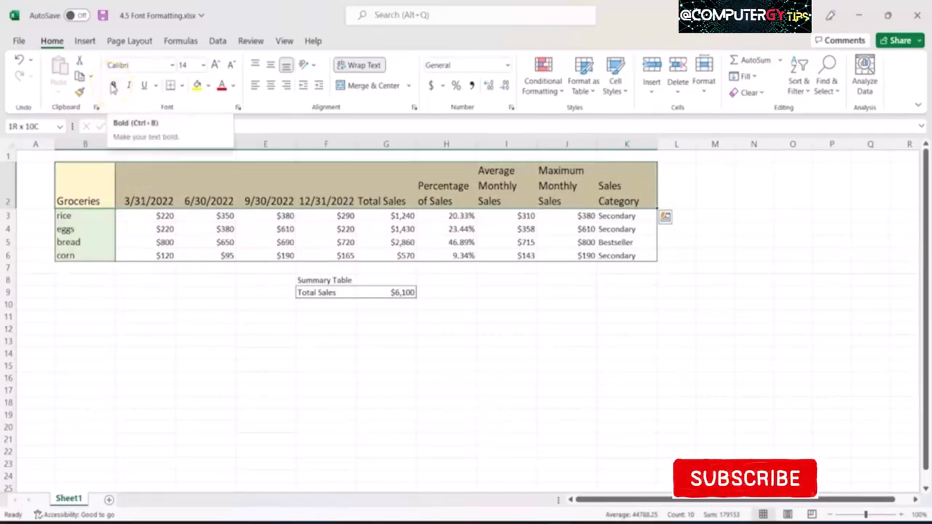
{"action": "left_click", "coordinate": [113, 87]}
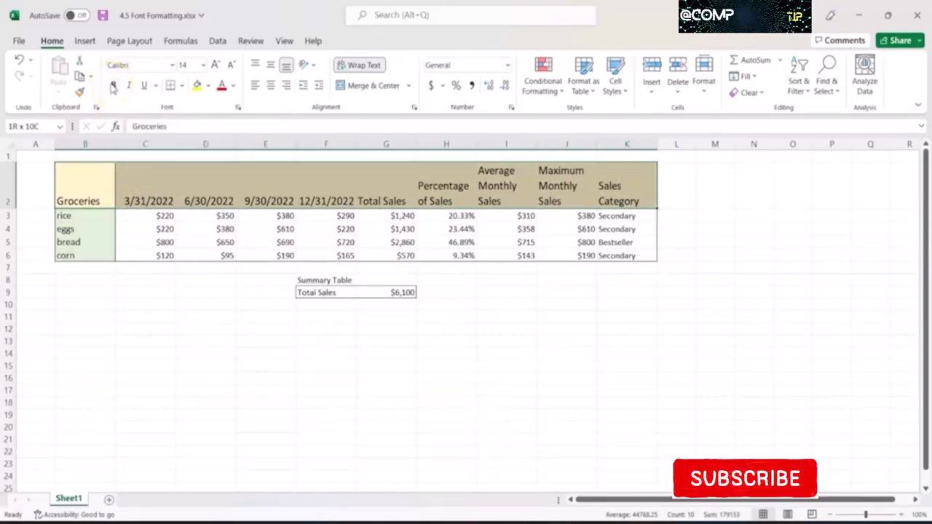
{"action": "left_click", "coordinate": [113, 86]}
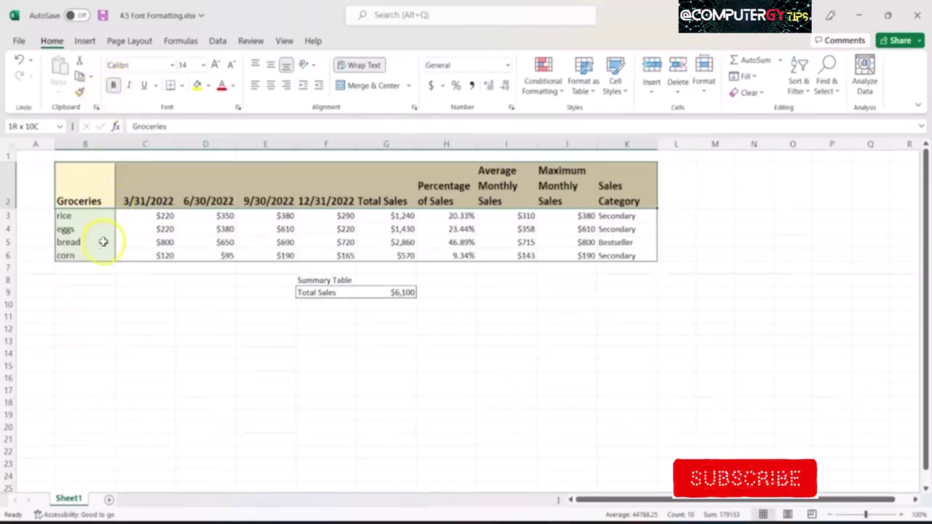
Step: Italicize the grocery names rice through corn in B3:B6
{"action": "left_click", "coordinate": [98, 215]}
{"action": "left_click_drag", "start_coordinate": [101, 228], "coordinate": [98, 256]}
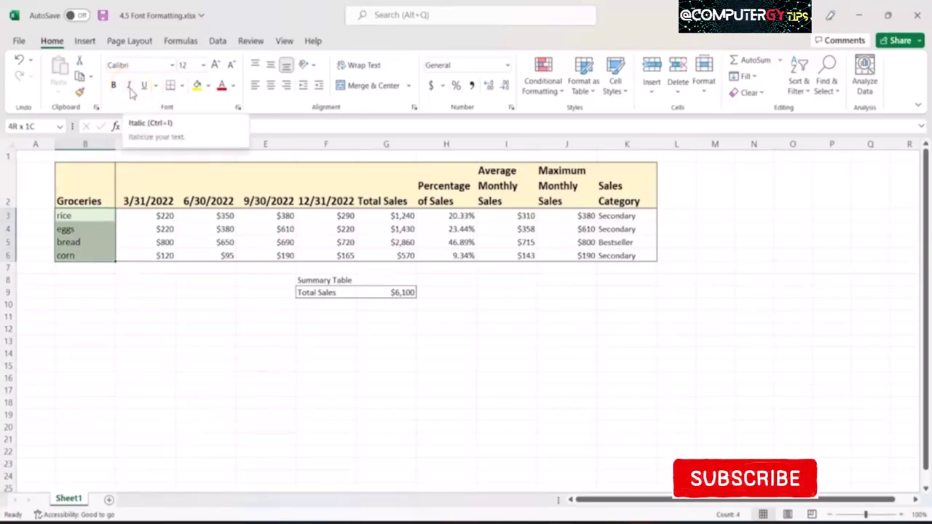
{"action": "left_click", "coordinate": [130, 86]}
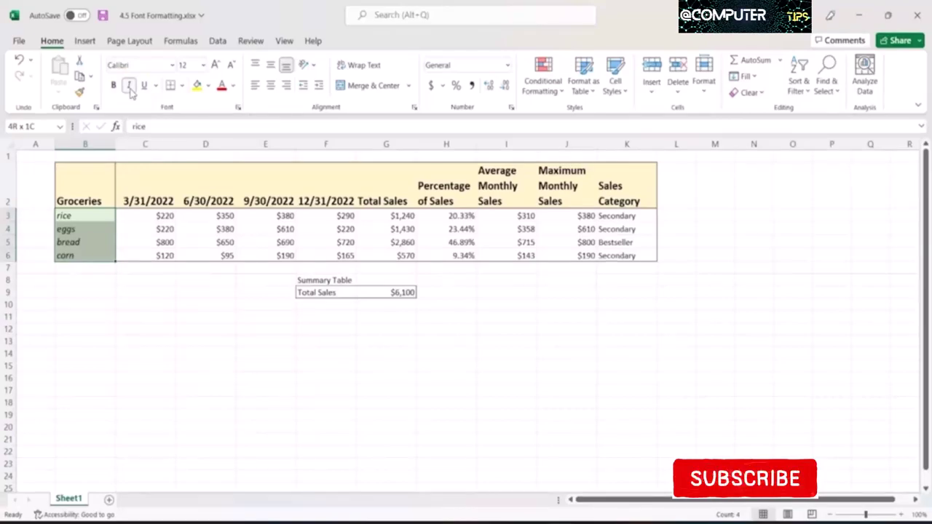
{"action": "left_click", "coordinate": [91, 158]}
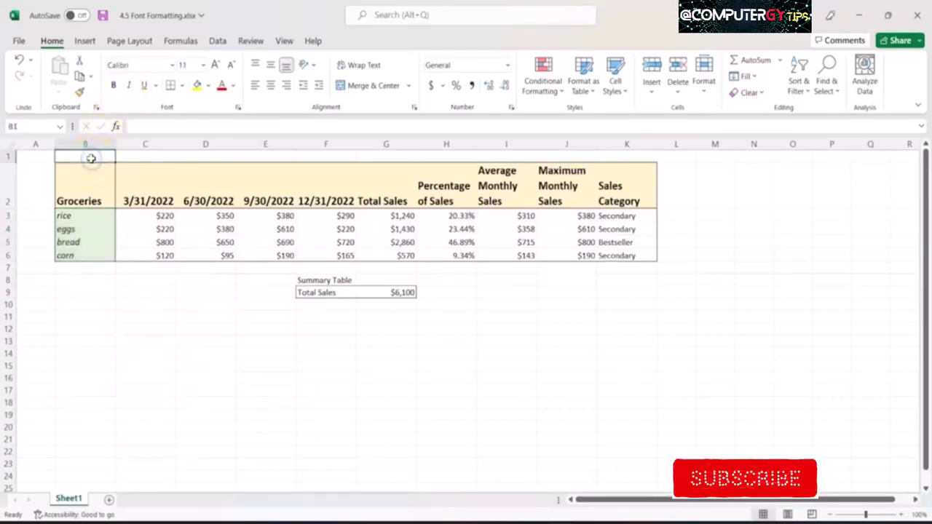
Step: Enter the title 'Grocery Store Sales by Quarter' in B1 and underline it
{"action": "type", "text": "Gro"}
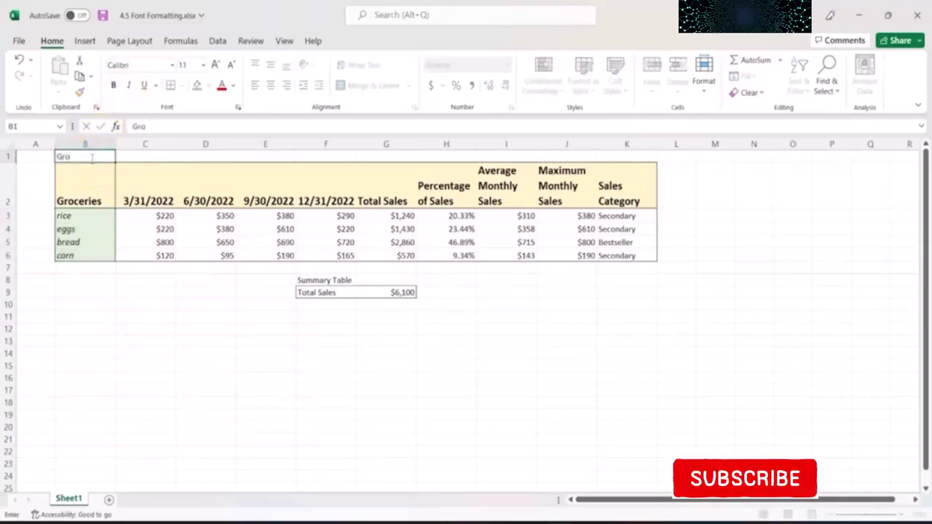
{"action": "type", "text": "cery Store Sale"}
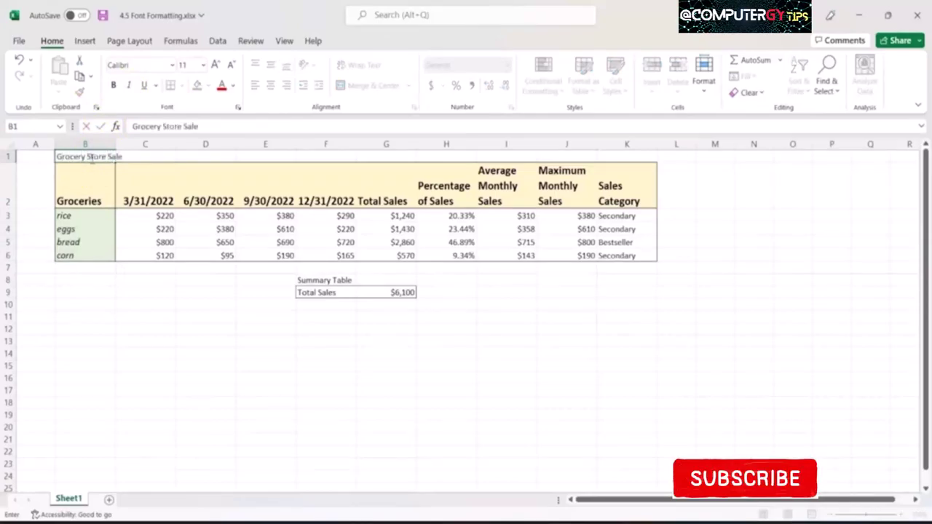
{"action": "type", "text": "s by Q"}
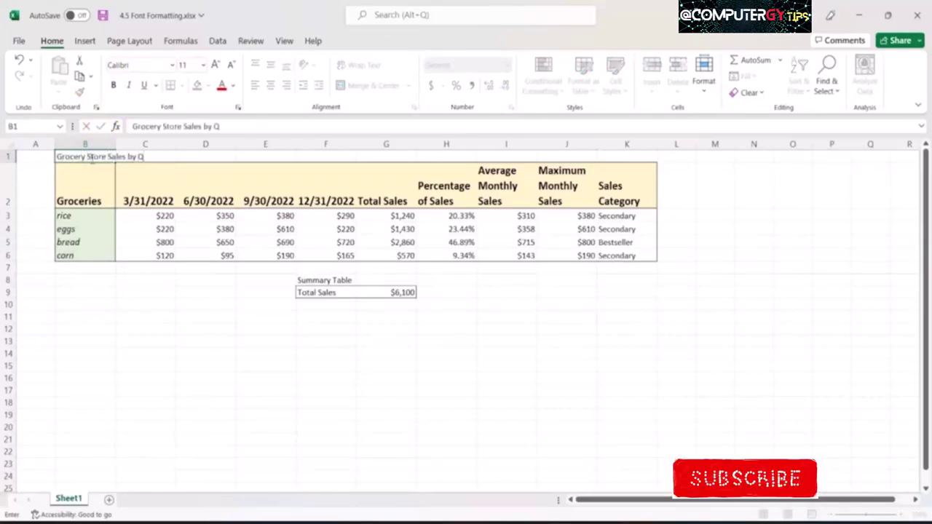
{"action": "type", "text": "uarter"}
{"action": "key", "text": "Return"}
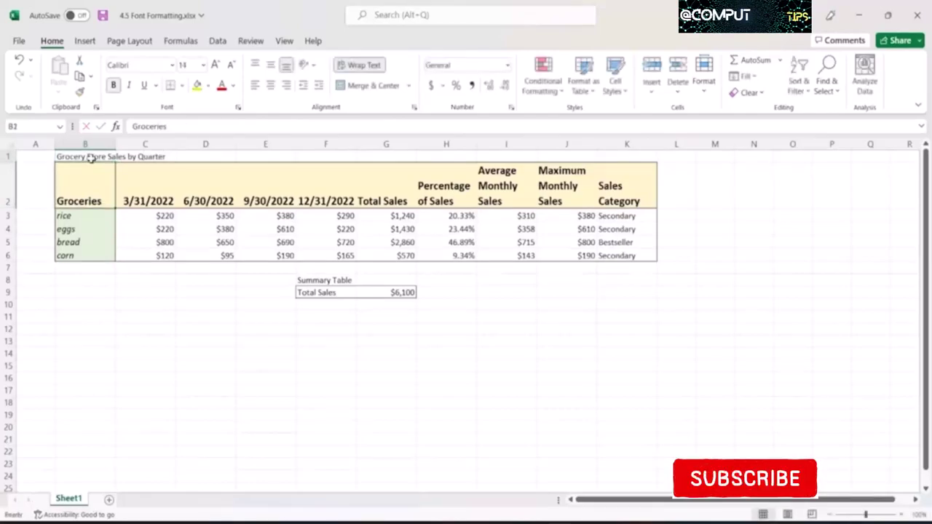
{"action": "left_click", "coordinate": [87, 157]}
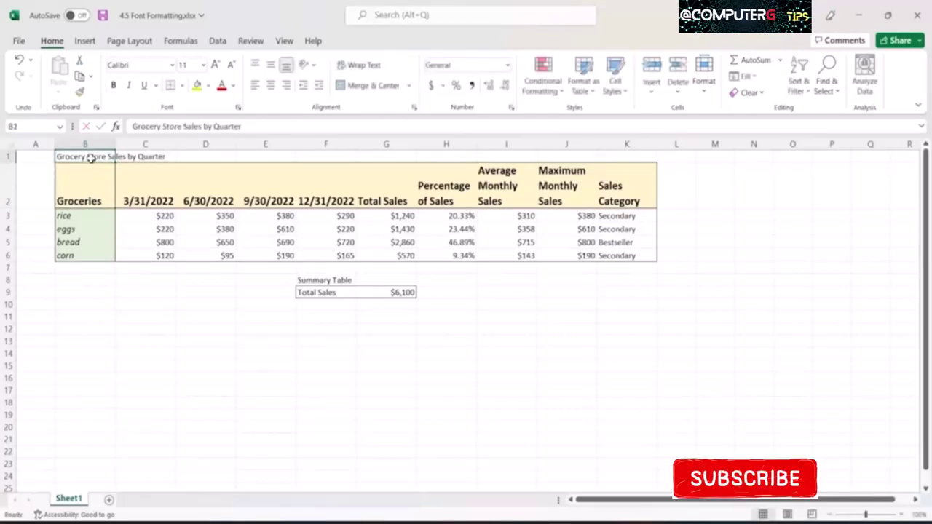
{"action": "left_click", "coordinate": [145, 87]}
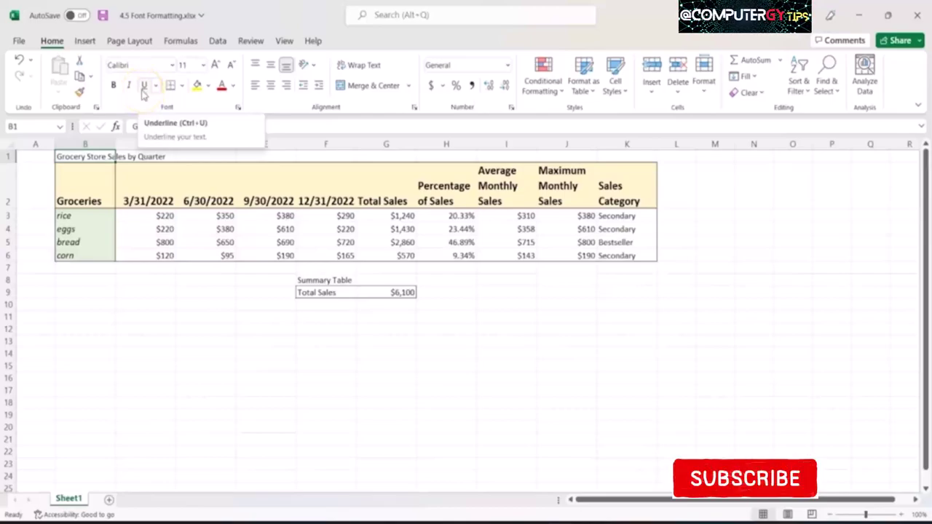
{"action": "left_click", "coordinate": [144, 88]}
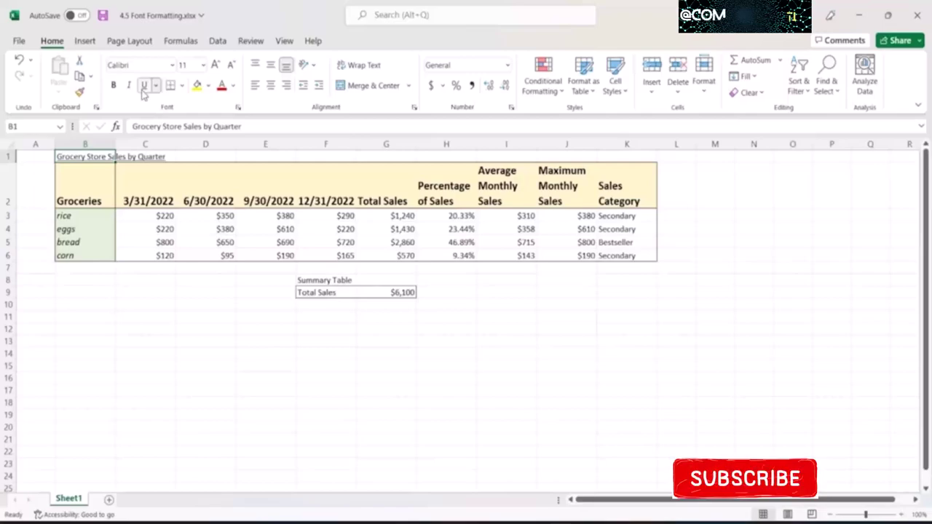
Step: Underline the Summary Table label in F8 with Ctrl+U
{"action": "left_click", "coordinate": [344, 280]}
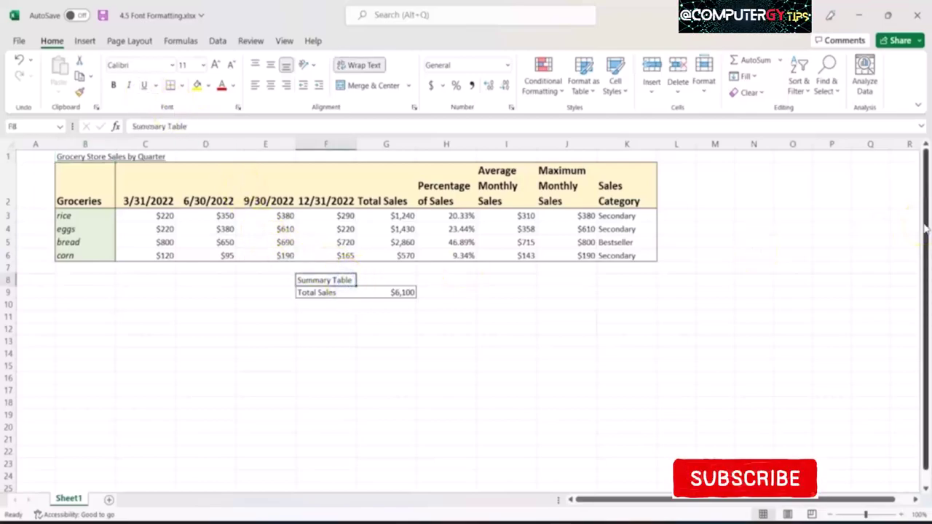
{"action": "key", "text": "ctrl+u"}
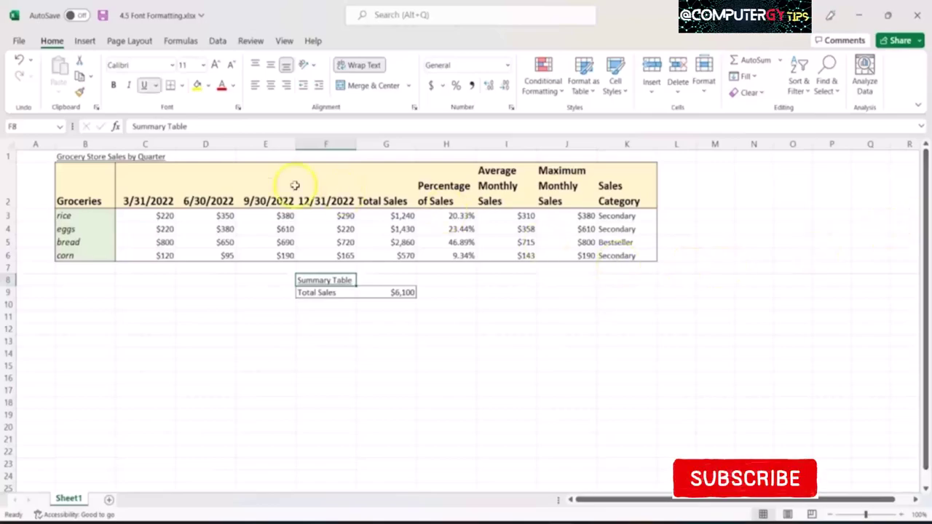
{"action": "left_click", "coordinate": [87, 155]}
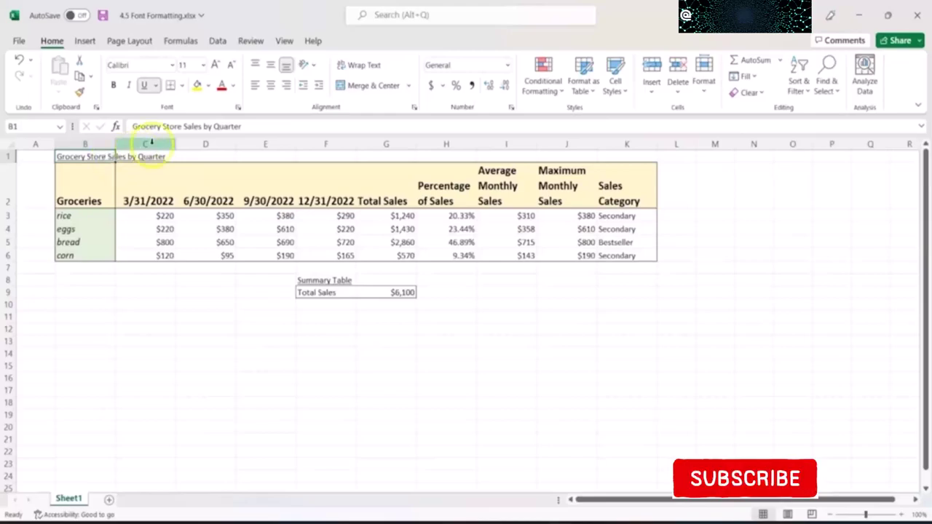
Step: Set the B1 title 'Grocery Store Sales by Quarter' to font size 20
{"action": "left_click", "coordinate": [184, 65]}
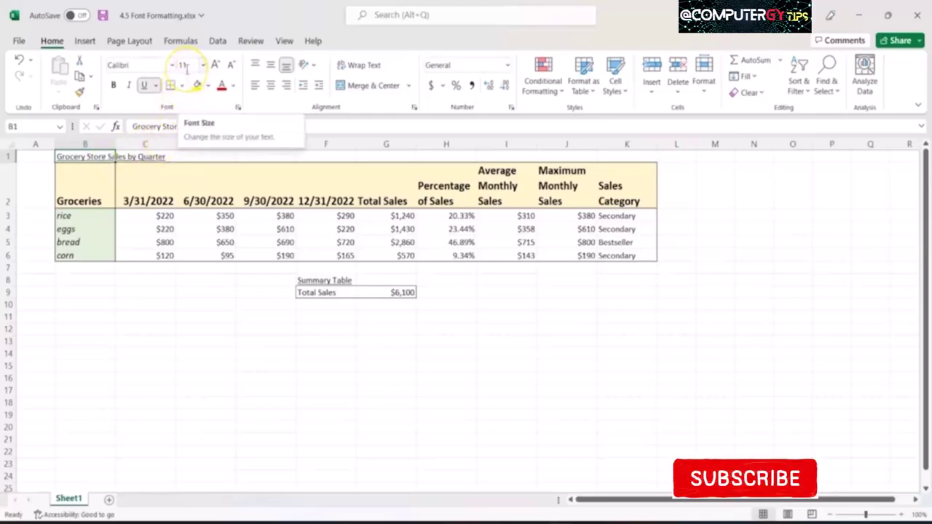
{"action": "left_click", "coordinate": [92, 158]}
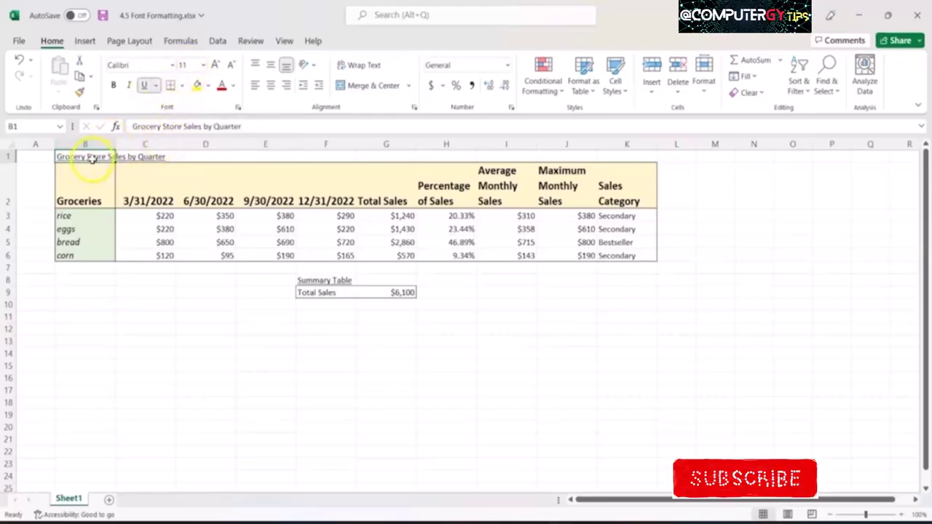
{"action": "left_click", "coordinate": [163, 135]}
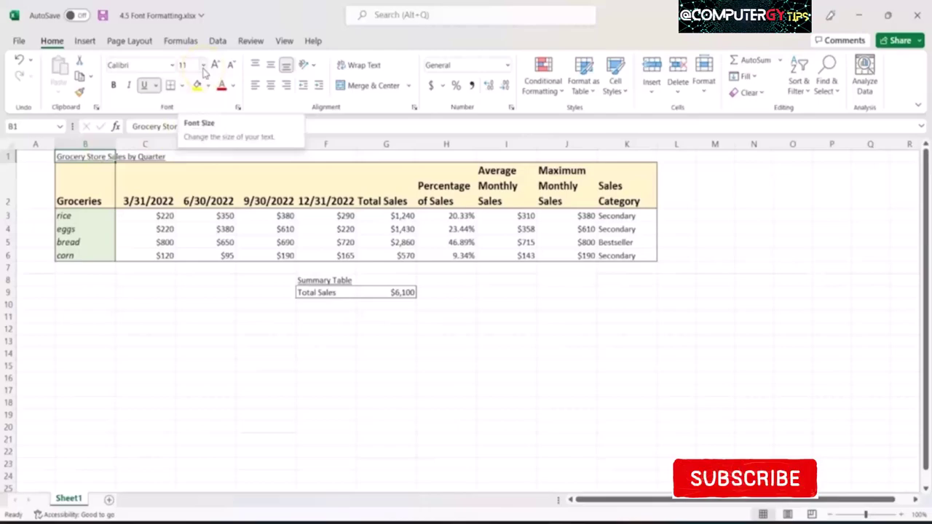
{"action": "left_click", "coordinate": [186, 65]}
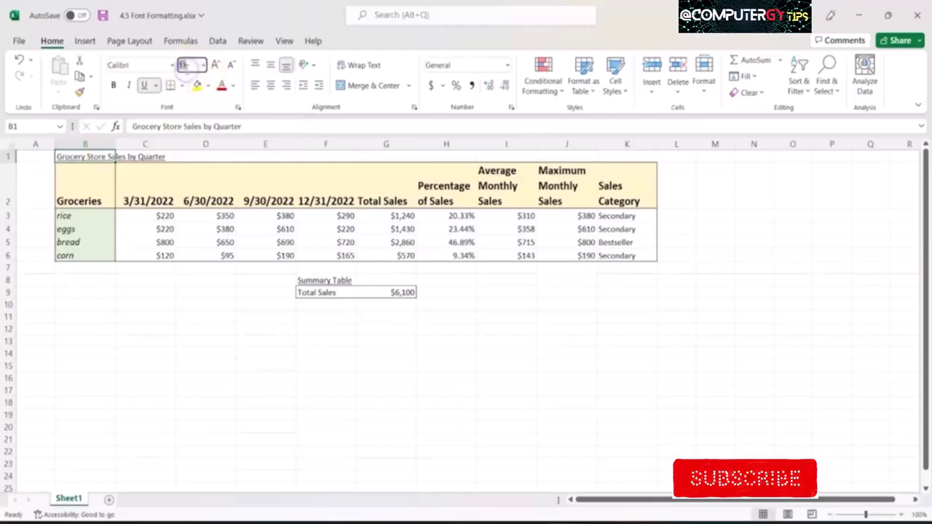
{"action": "type", "text": "14"}
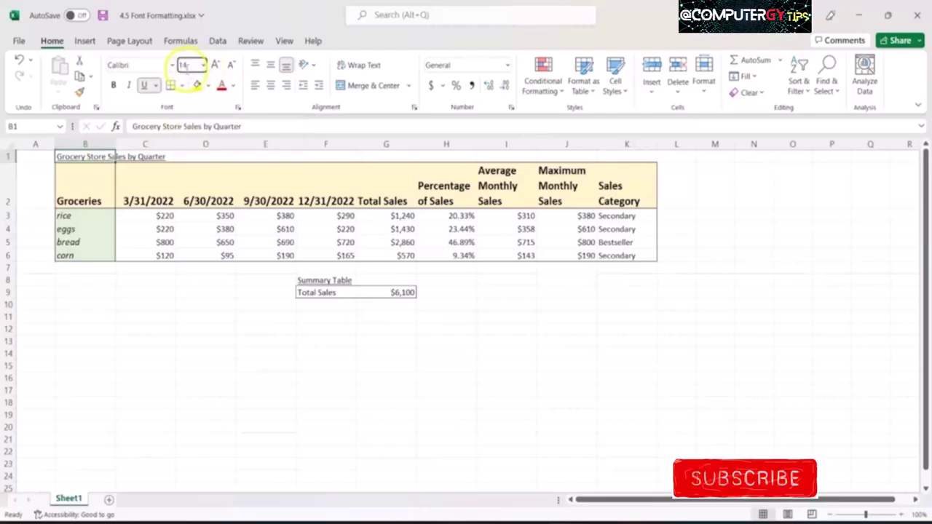
{"action": "left_click", "coordinate": [203, 65]}
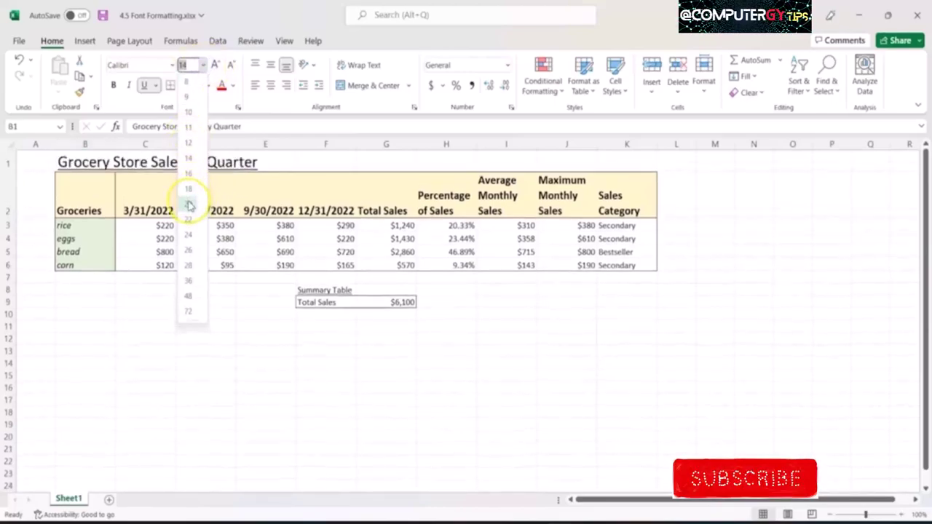
{"action": "left_click", "coordinate": [189, 206]}
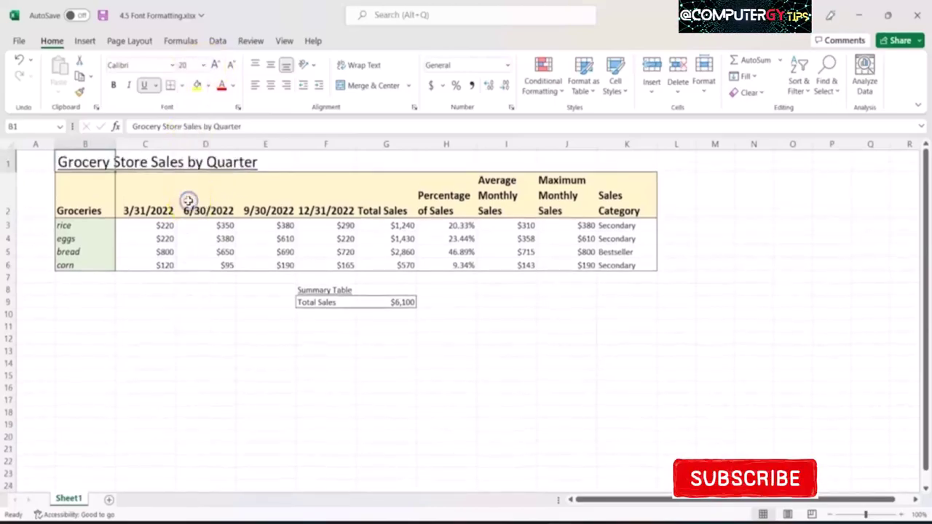
{"action": "left_click", "coordinate": [321, 290]}
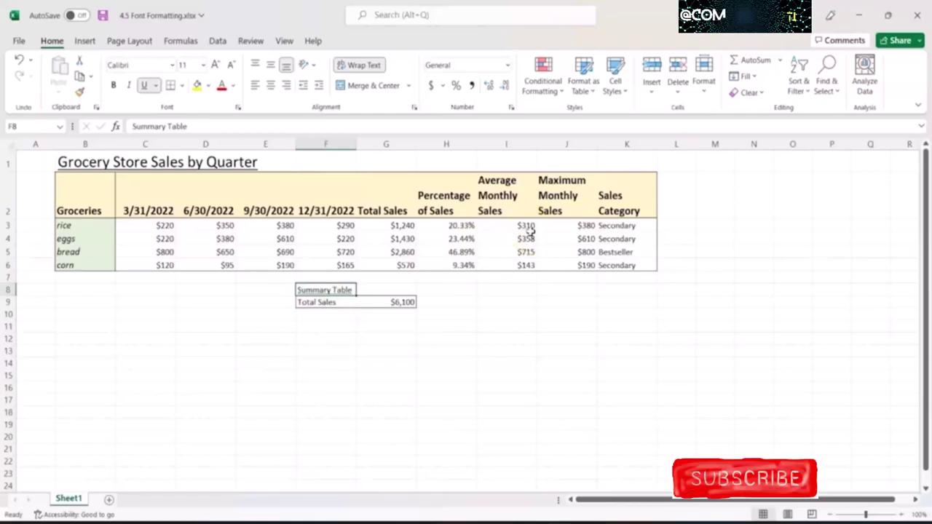
Step: Enlarge the Summary Table label in F8 to font size 14
{"action": "key", "text": "alt"}
{"action": "key", "text": "h"}
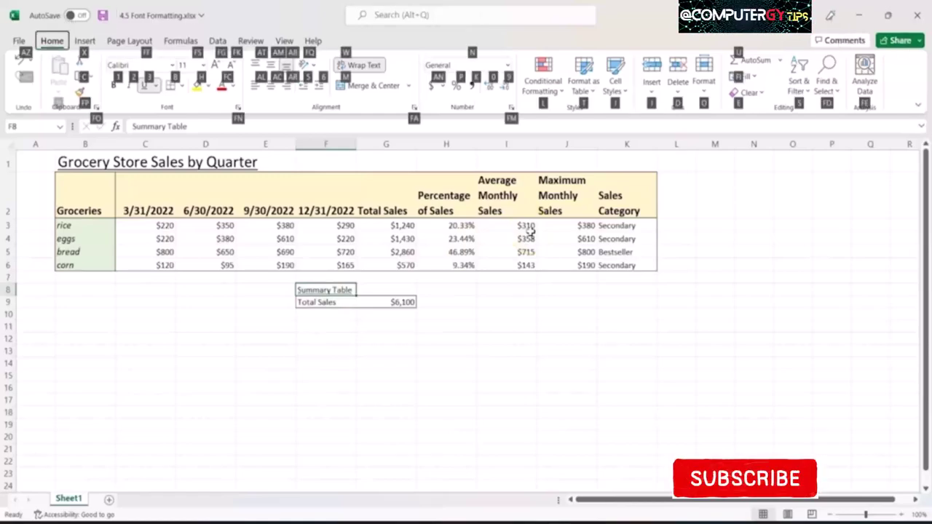
{"action": "key", "text": "f"}
{"action": "key", "text": "s"}
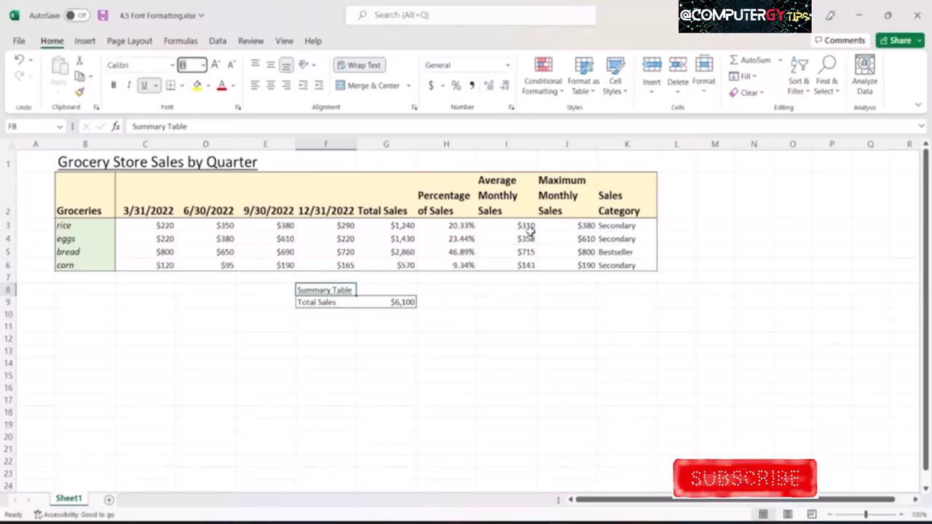
{"action": "type", "text": "14"}
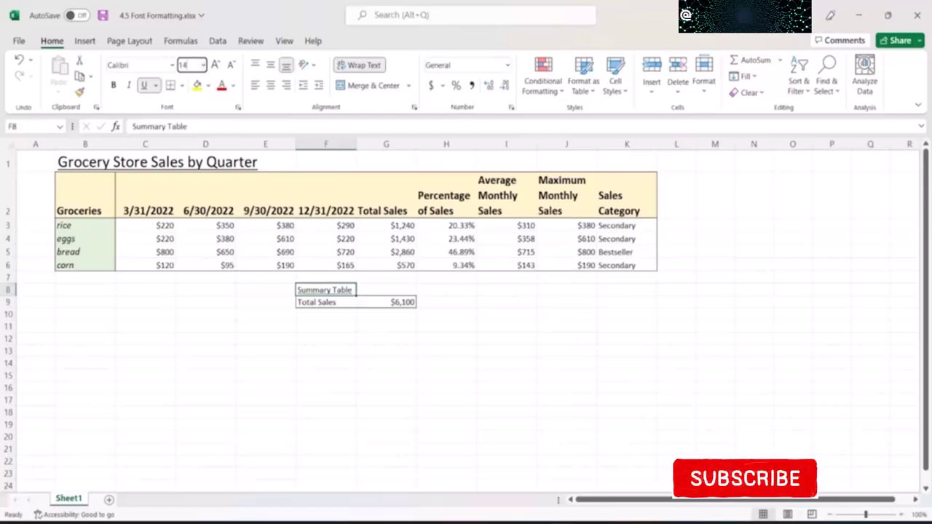
{"action": "key", "text": "Return"}
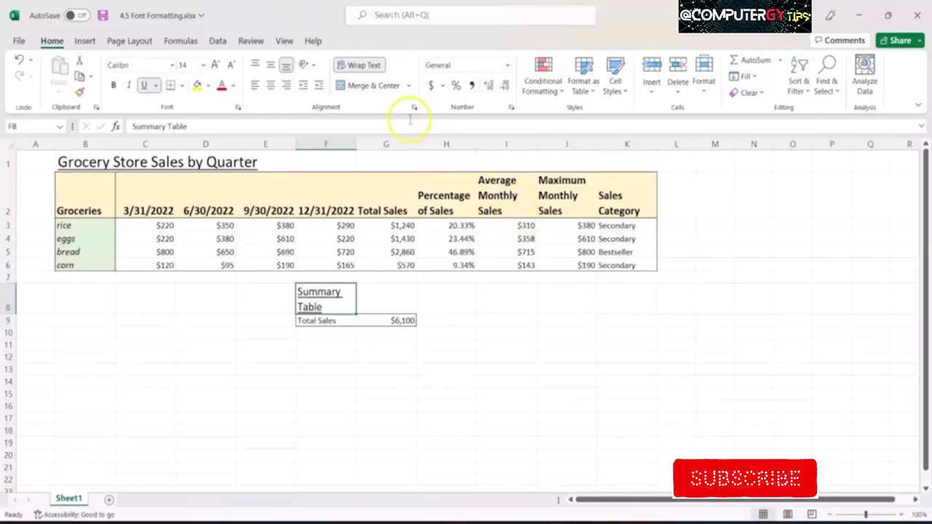
{"action": "left_click", "coordinate": [83, 158]}
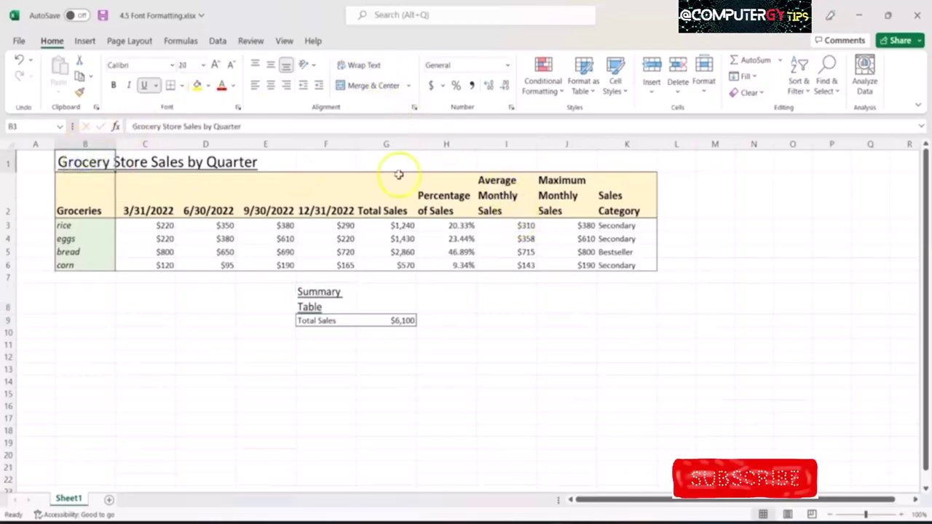
Step: Merge and centre the title 'Grocery Store Sales by Quarter' across B1:K1
{"action": "left_click_drag", "start_coordinate": [615, 169], "coordinate": [638, 162]}
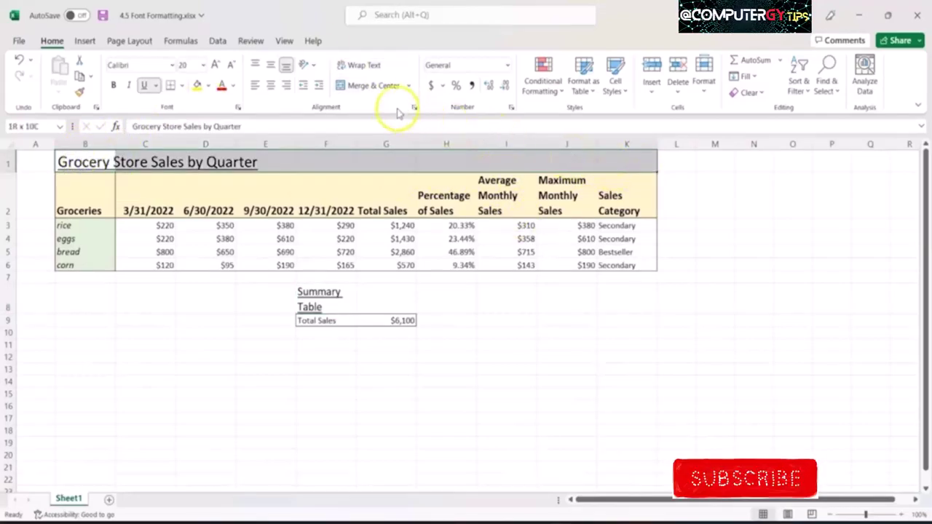
{"action": "left_click", "coordinate": [377, 86]}
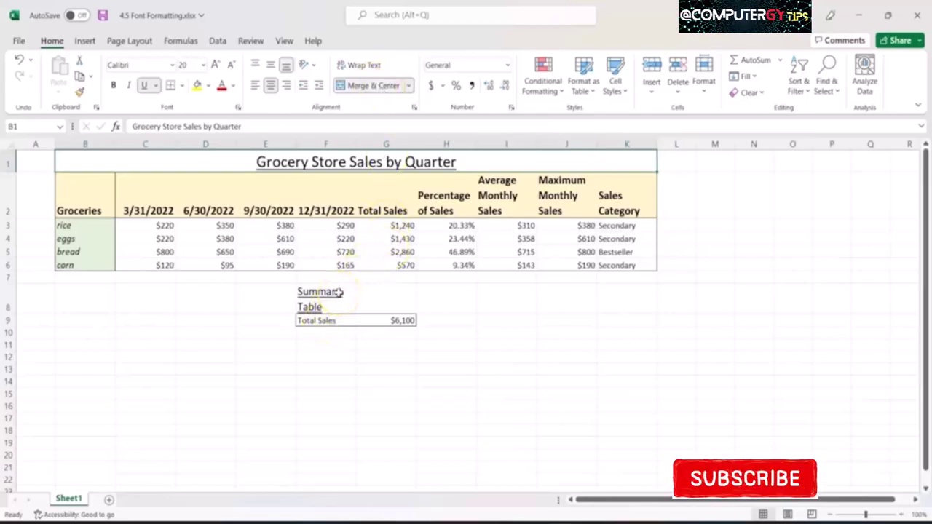
{"action": "left_click_drag", "start_coordinate": [337, 292], "coordinate": [386, 291]}
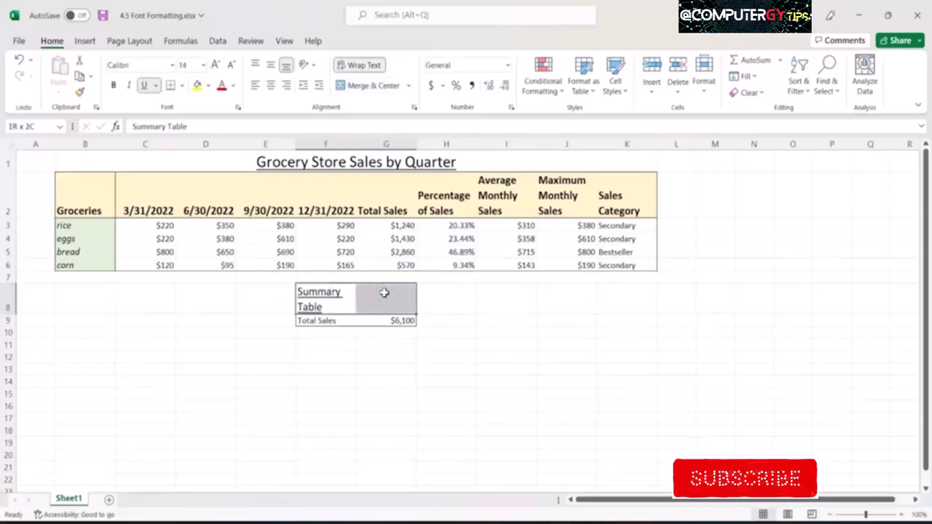
Step: Merge and centre the Summary Table label across F8:G8 using Alt, H, M, C
{"action": "key", "text": "alt"}
{"action": "key", "text": "h"}
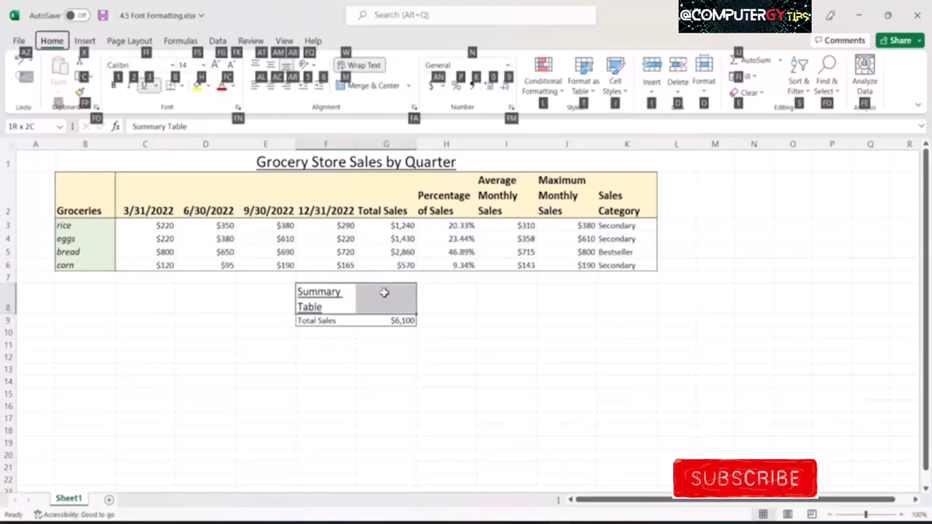
{"action": "key", "text": "m"}
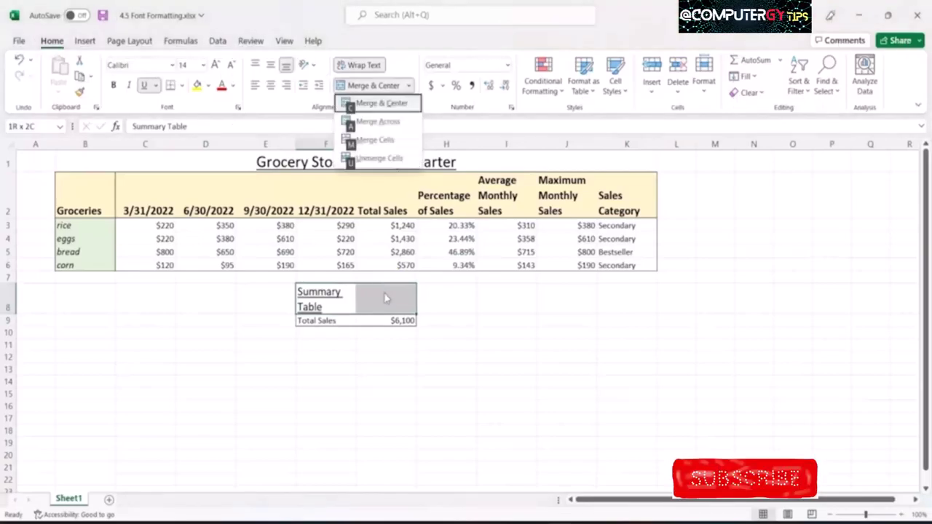
{"action": "key", "text": "c"}
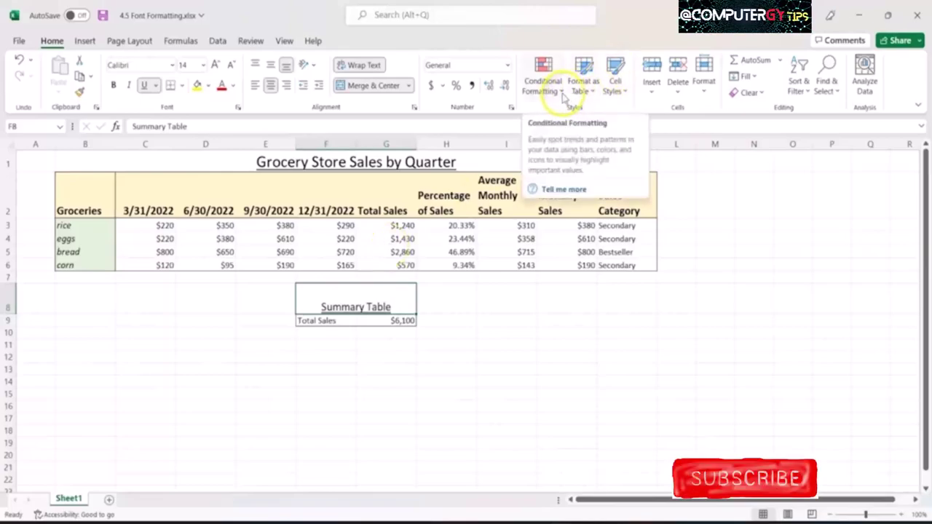
{"action": "left_click", "coordinate": [95, 199]}
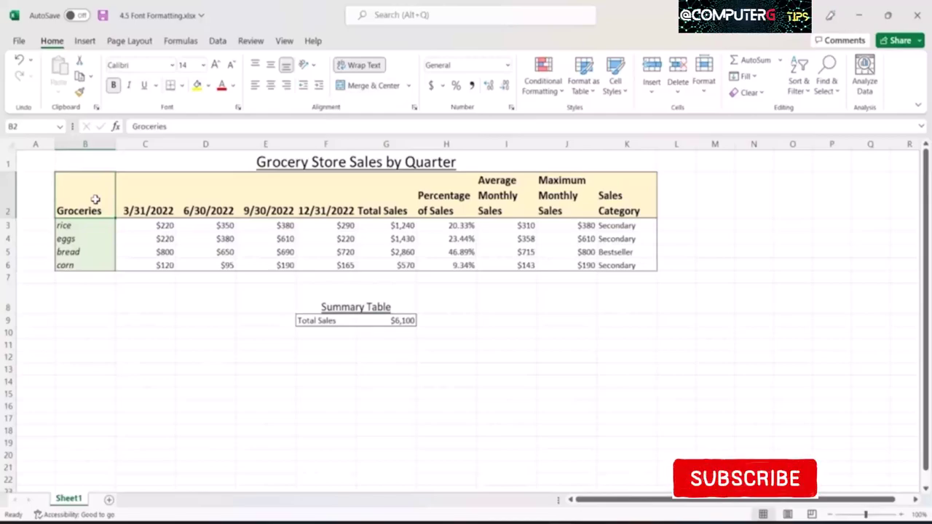
Step: Centre-align every heading and figure in the grocery table B1:K6
{"action": "key", "text": "ctrl+a"}
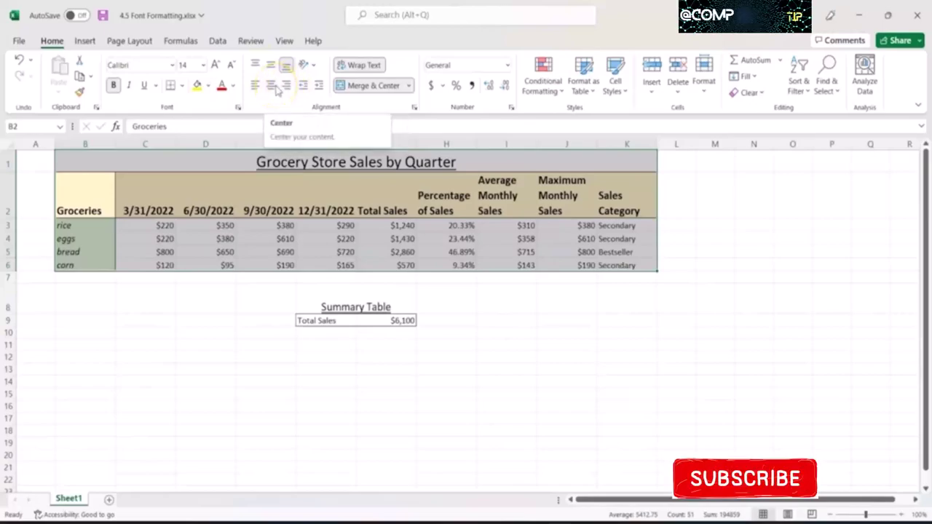
{"action": "left_click", "coordinate": [276, 88]}
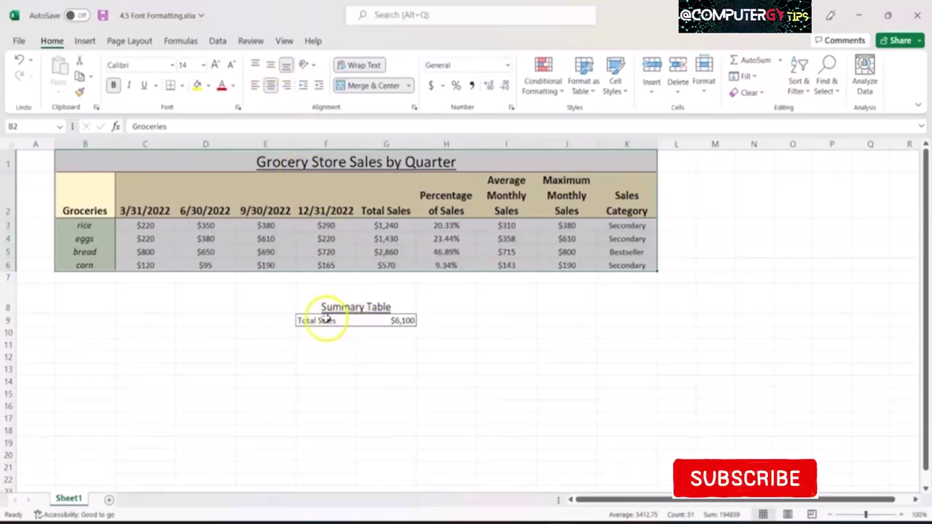
{"action": "left_click_drag", "start_coordinate": [327, 321], "coordinate": [381, 321]}
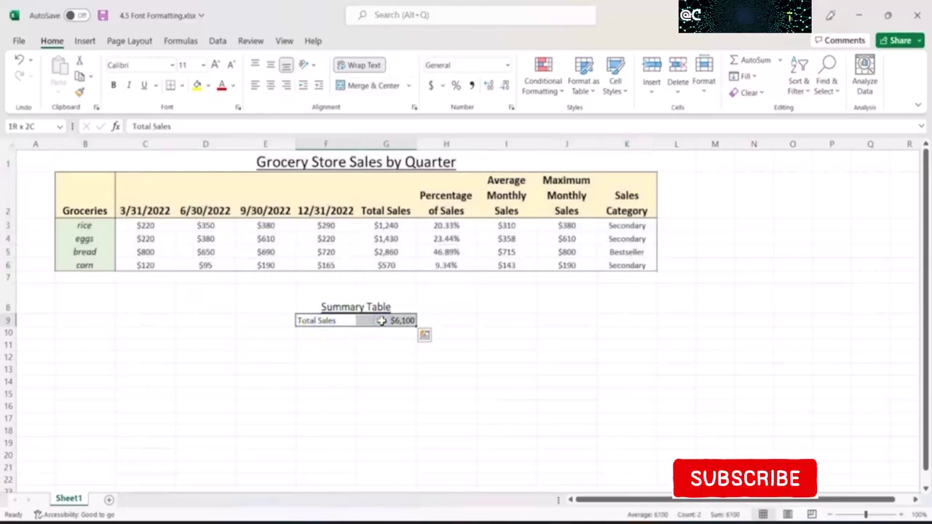
Step: Centre the Total Sales label and value in F9:G9 with Alt, H, A, C
{"action": "key", "text": "alt"}
{"action": "key", "text": "h"}
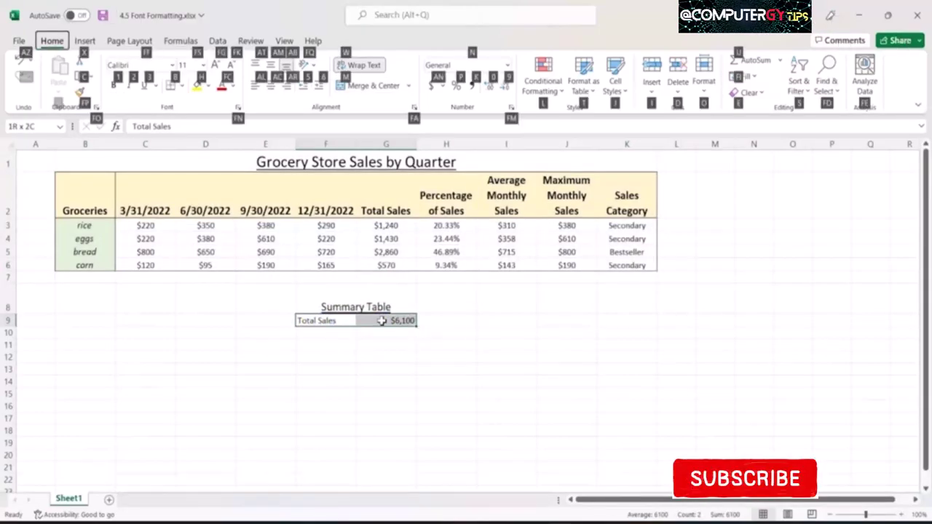
{"action": "key", "text": "a"}
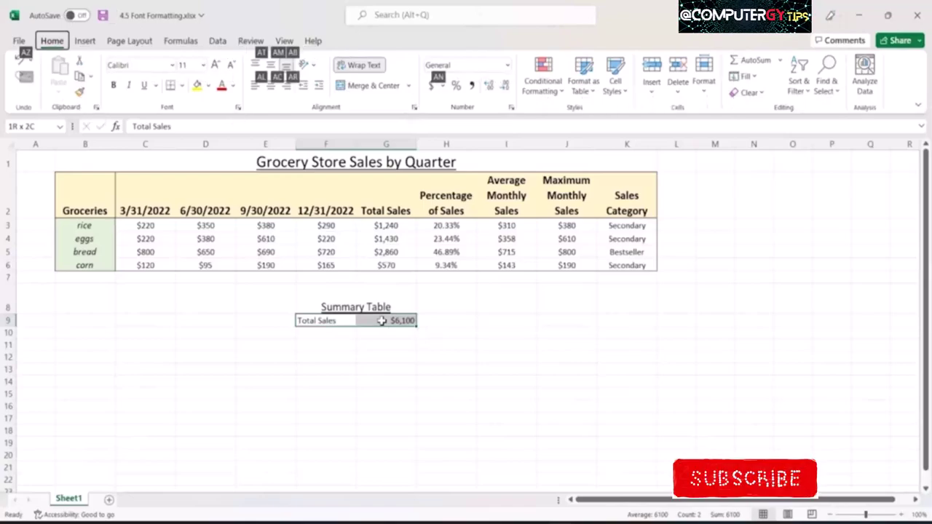
{"action": "key", "text": "c"}
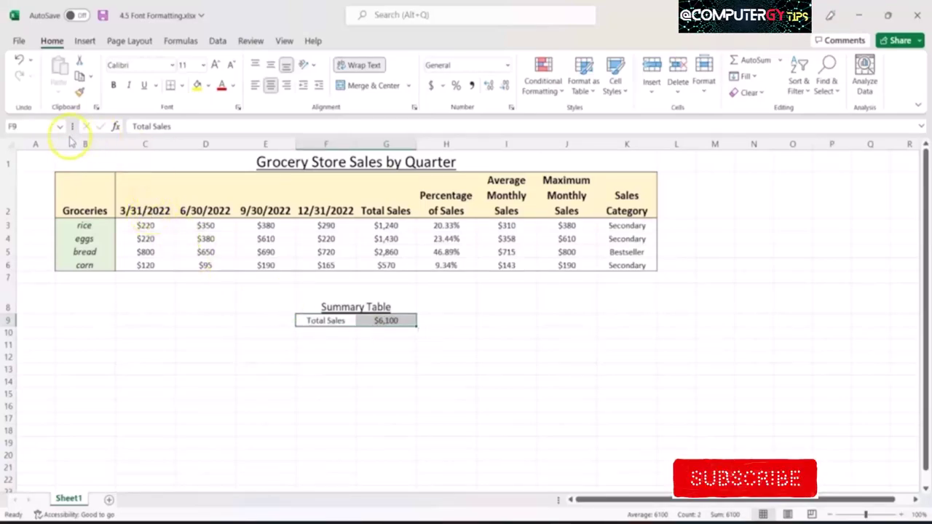
Step: Vertically centre the row 2 header labels B2:K2 with Middle Align
{"action": "left_click", "coordinate": [72, 187]}
{"action": "left_click", "coordinate": [619, 191], "text": "shift"}
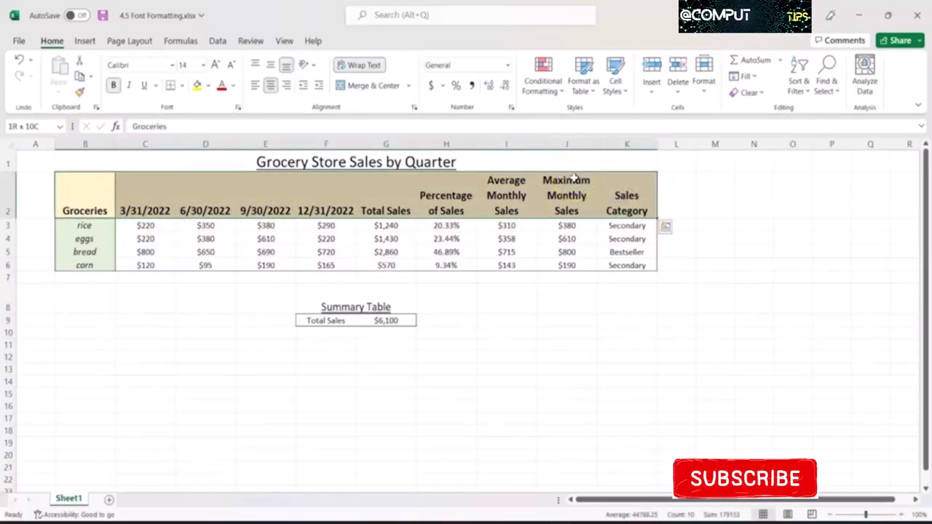
{"action": "key", "text": "alt"}
{"action": "key", "text": "h"}
{"action": "key", "text": "a"}
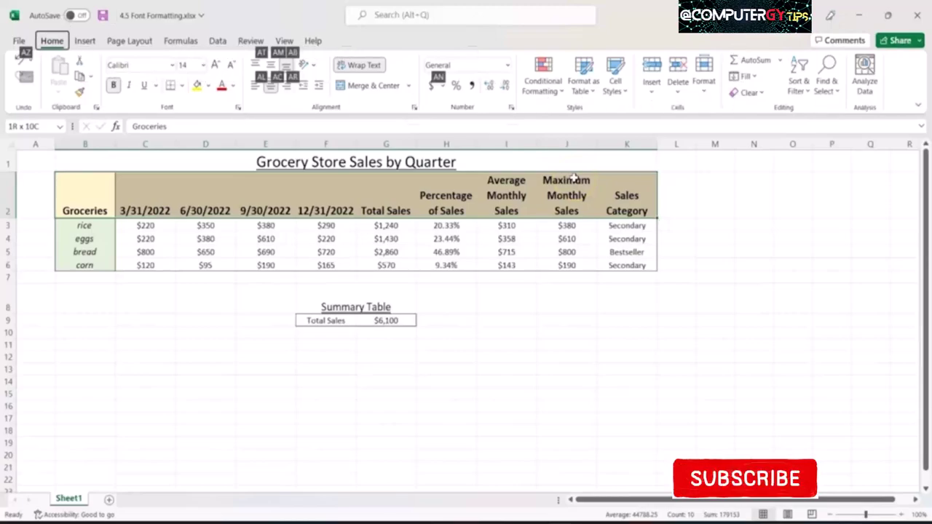
{"action": "key", "text": "m"}
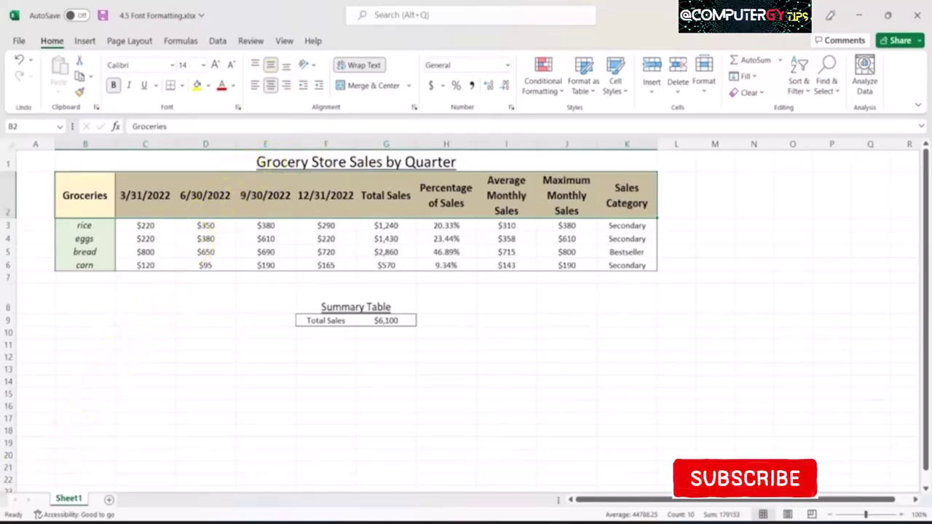
{"action": "left_click", "coordinate": [446, 195]}
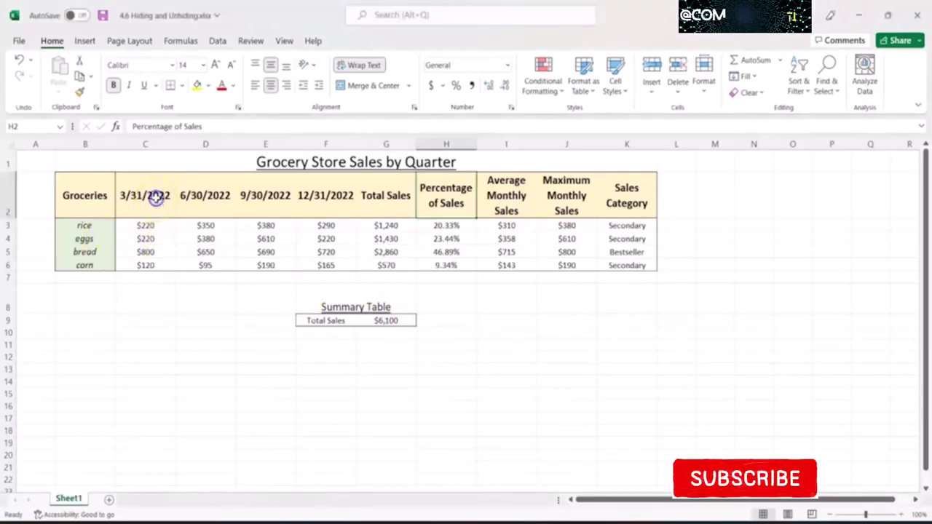
Step: Hide the 3/31/2022 column C, unhide it, then hide it again with Ctrl+0
{"action": "left_click", "coordinate": [153, 195]}
{"action": "left_click", "coordinate": [145, 142]}
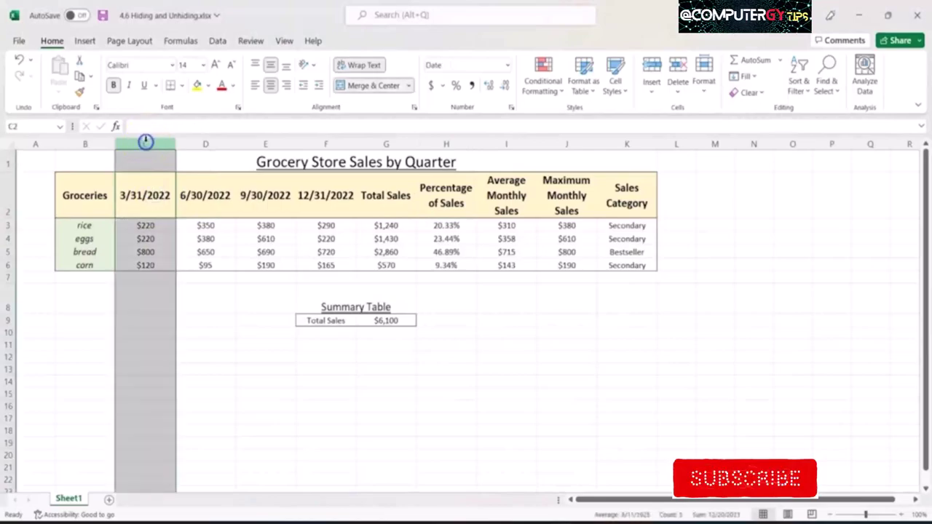
{"action": "right_click", "coordinate": [147, 144]}
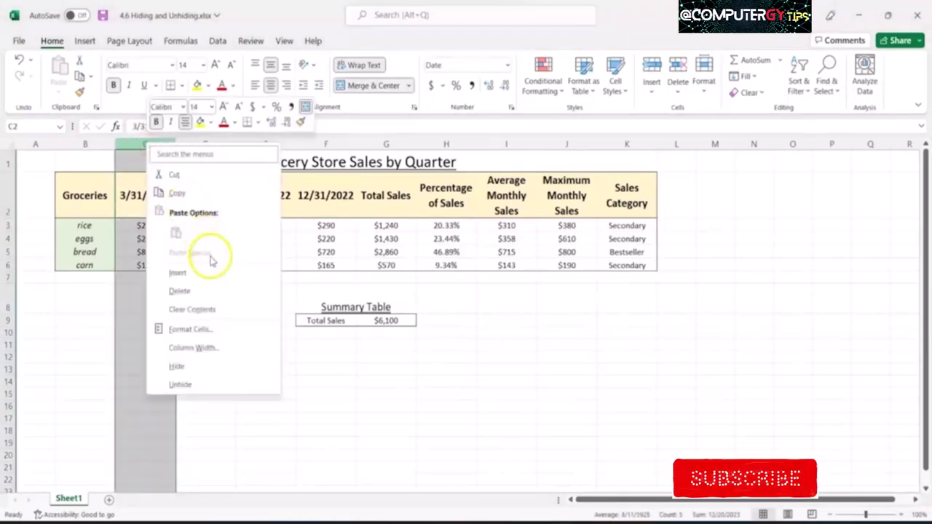
{"action": "left_click", "coordinate": [201, 366]}
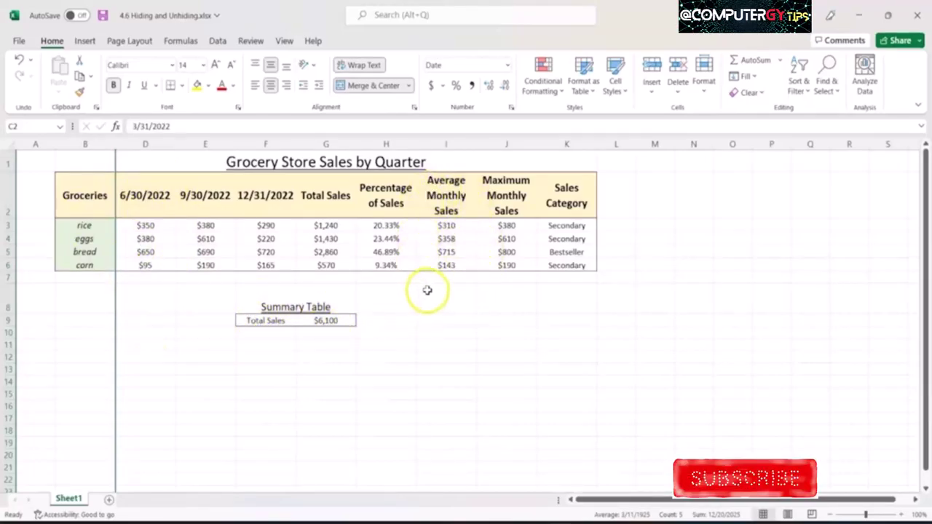
{"action": "right_click", "coordinate": [115, 143]}
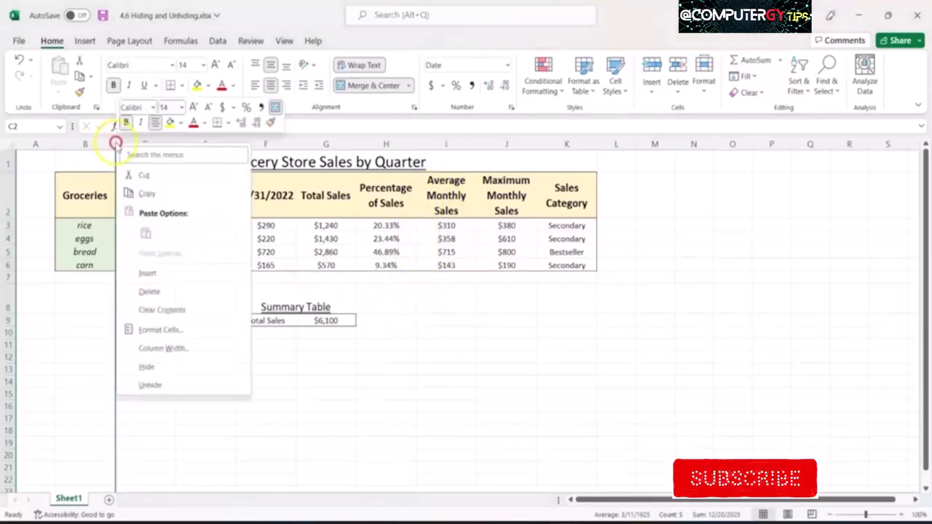
{"action": "left_click", "coordinate": [165, 385]}
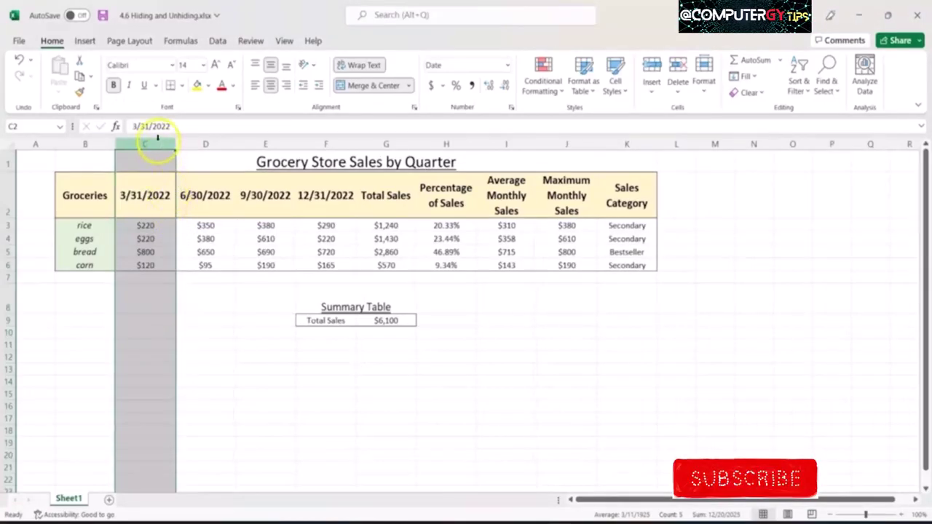
{"action": "left_click", "coordinate": [155, 204]}
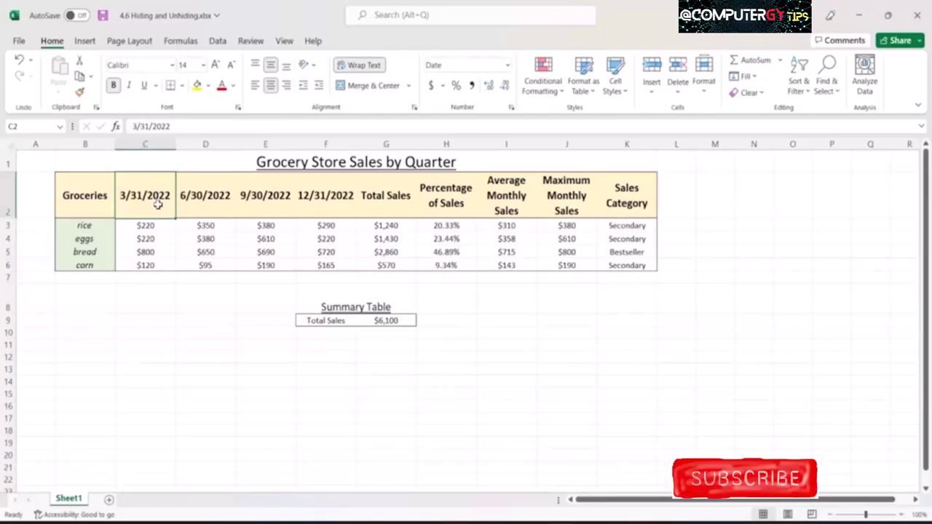
{"action": "key", "text": "ctrl+0"}
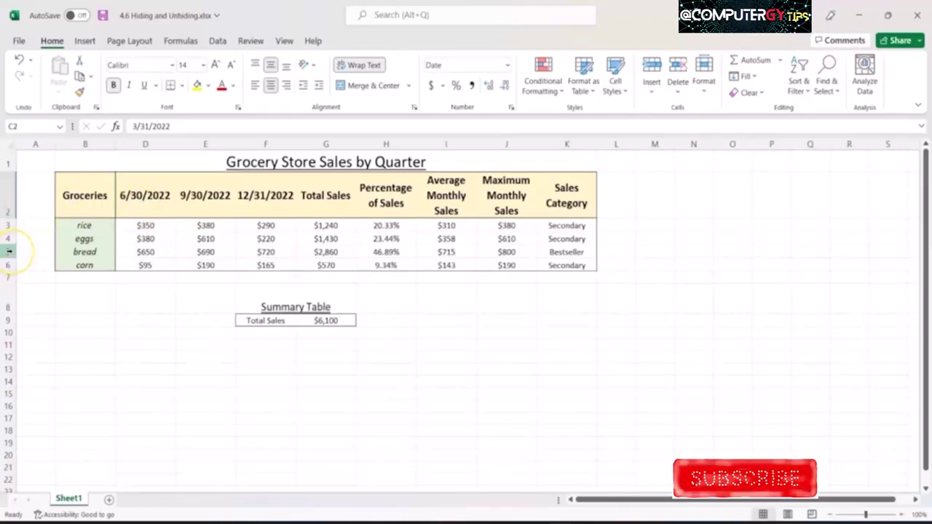
Step: Hide the bread row 5, unhide it, then hide it again with Ctrl+9
{"action": "left_click", "coordinate": [9, 251]}
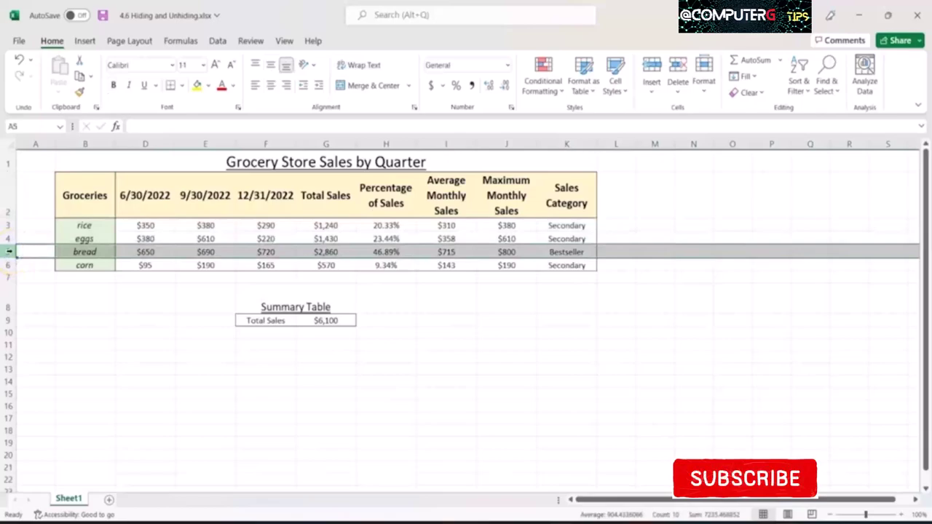
{"action": "right_click", "coordinate": [9, 251]}
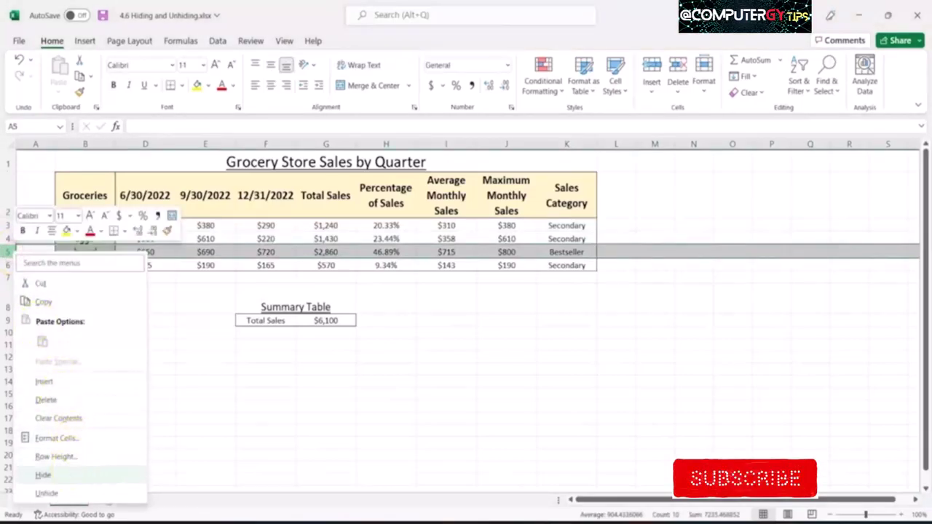
{"action": "left_click", "coordinate": [76, 479]}
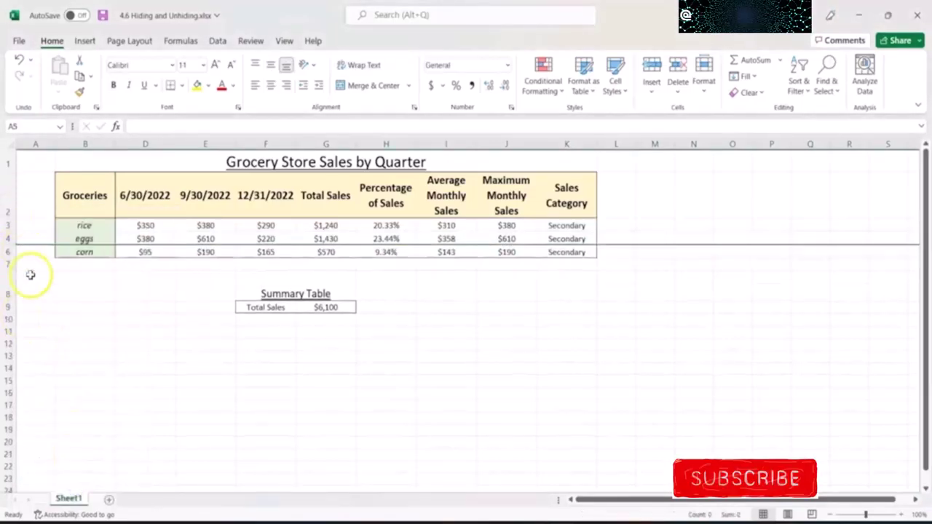
{"action": "right_click", "coordinate": [9, 240]}
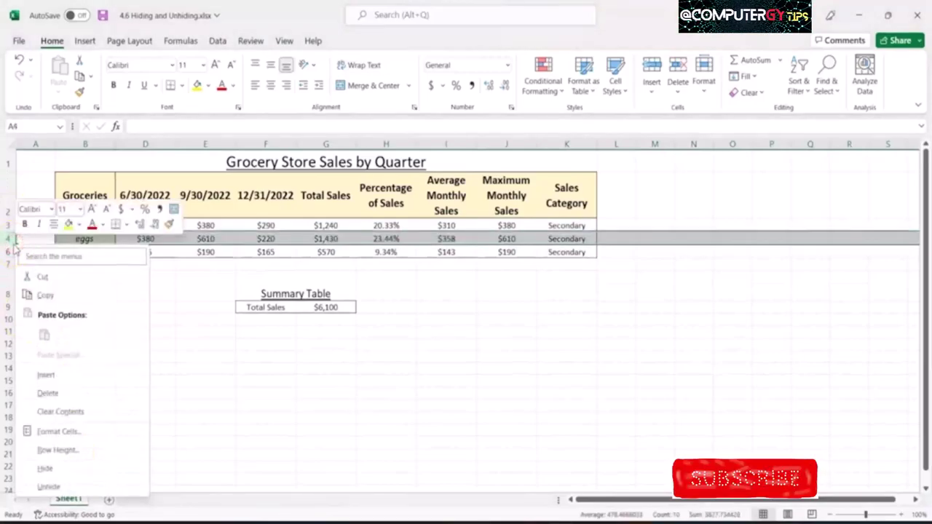
{"action": "left_click", "coordinate": [122, 486]}
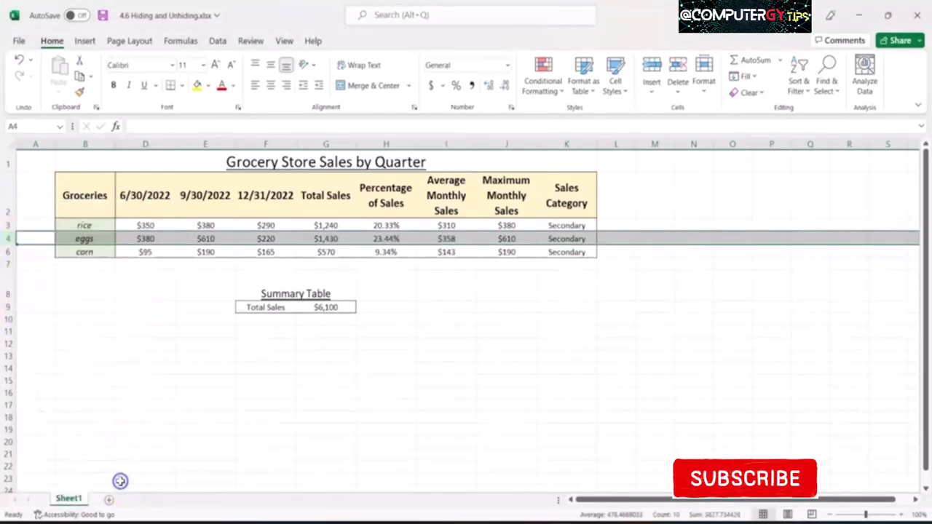
{"action": "right_click", "coordinate": [10, 245]}
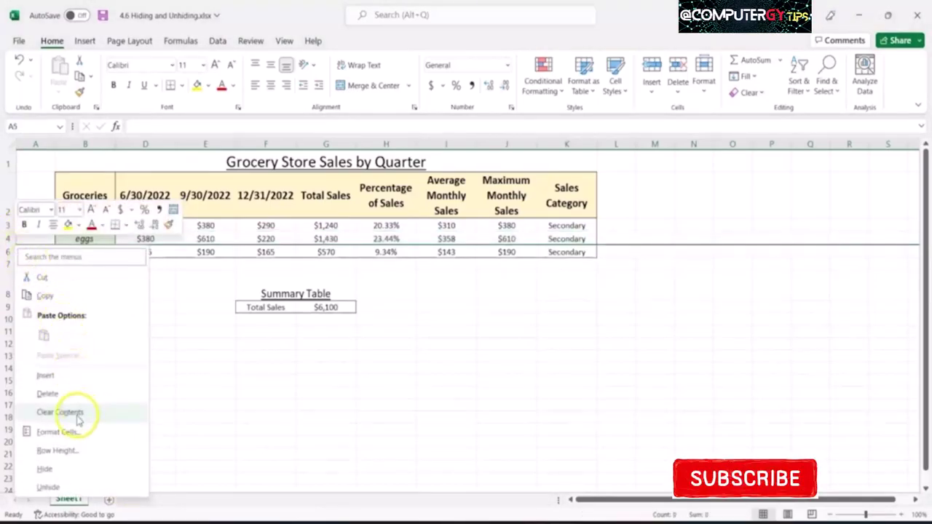
{"action": "left_click", "coordinate": [65, 487]}
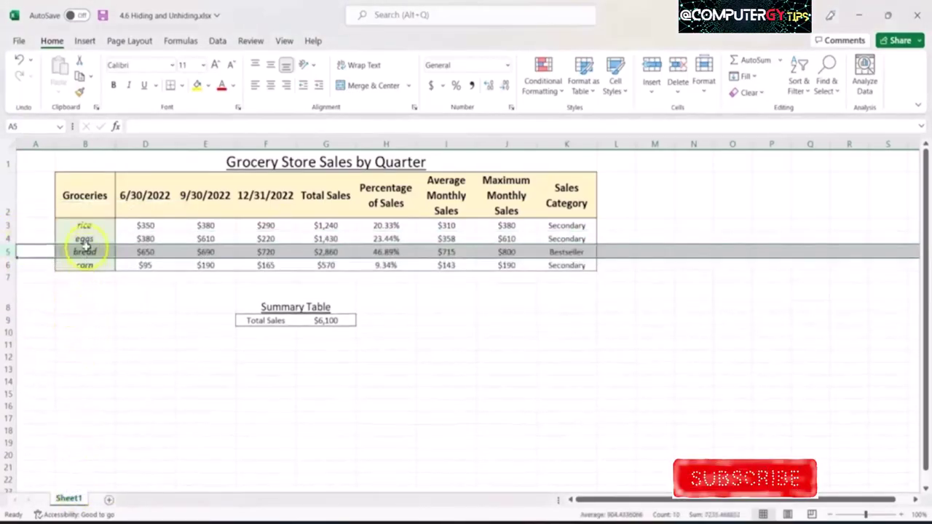
{"action": "left_click", "coordinate": [85, 247]}
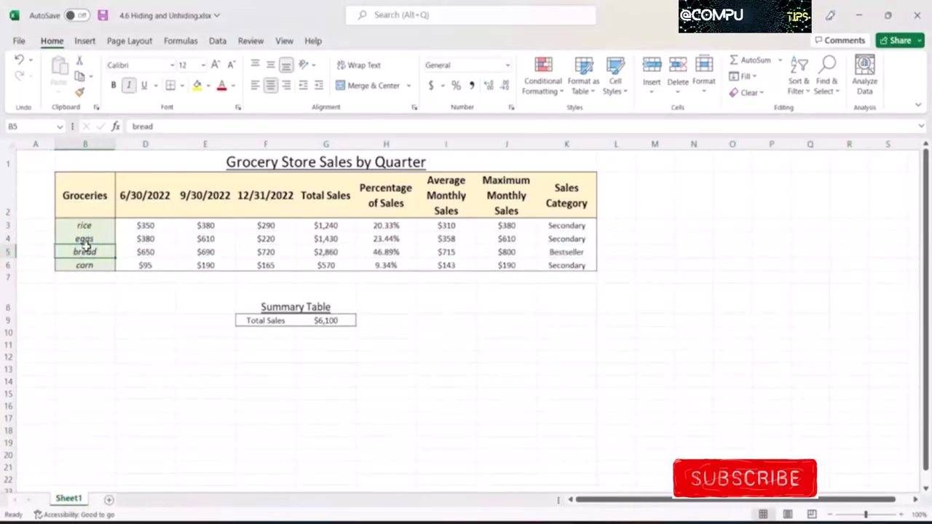
{"action": "key", "text": "ctrl+9"}
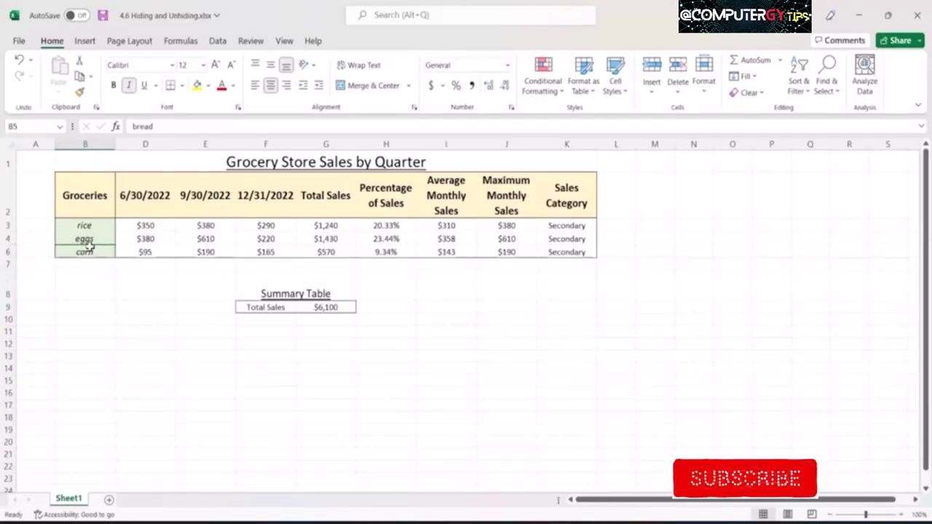
{"action": "left_click", "coordinate": [91, 228]}
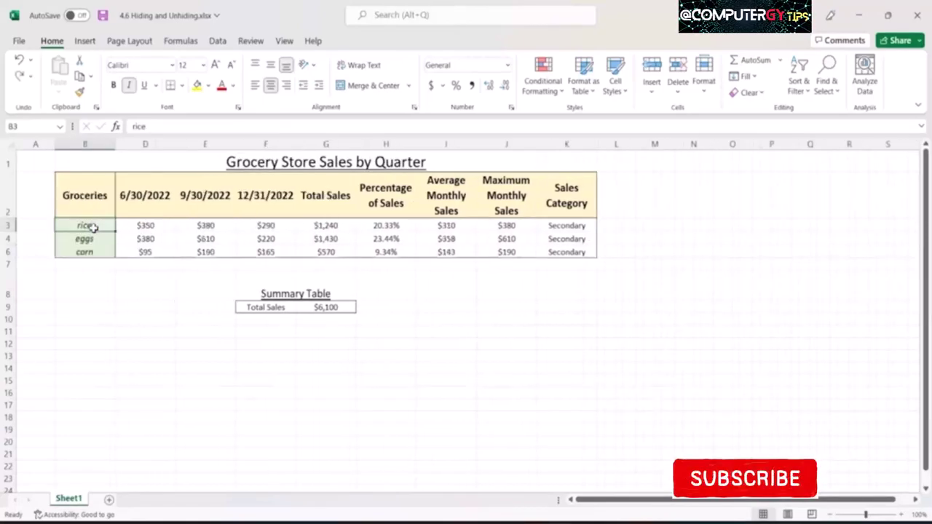
Step: Hide the rice and eggs rows with Ctrl+9
{"action": "key", "text": "ctrl+9"}
{"action": "left_click", "coordinate": [93, 227]}
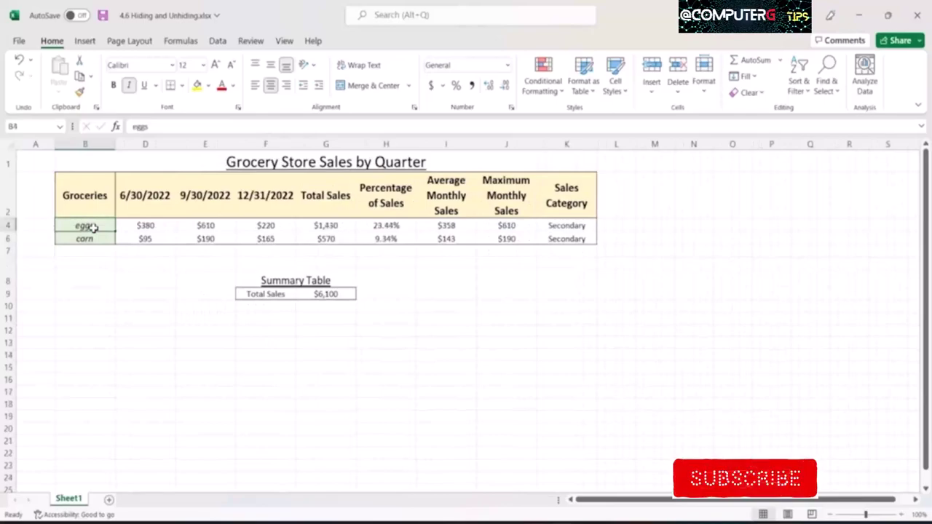
{"action": "key", "text": "ctrl+9"}
Step: Unhide all hidden rows in the grocery table via Format > Hide & Unhide > Unhide Rows
{"action": "left_click", "coordinate": [61, 212]}
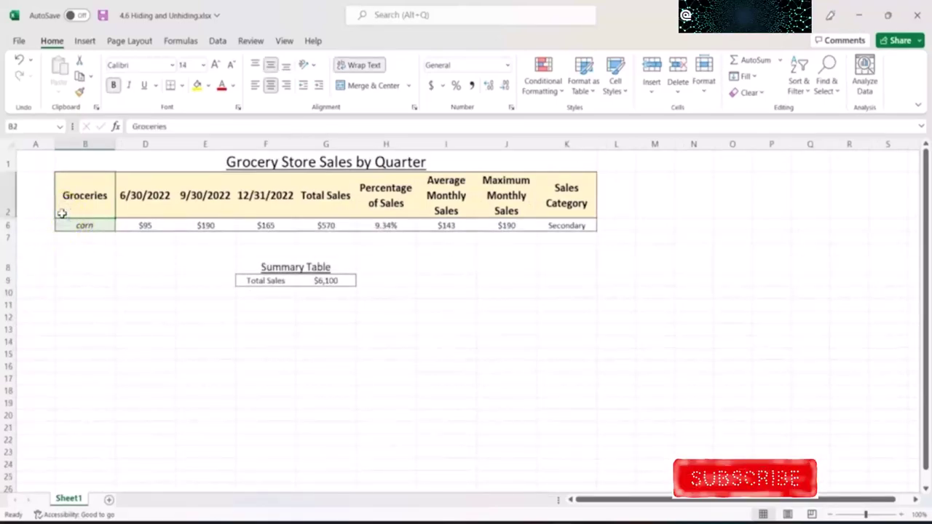
{"action": "left_click", "coordinate": [260, 316]}
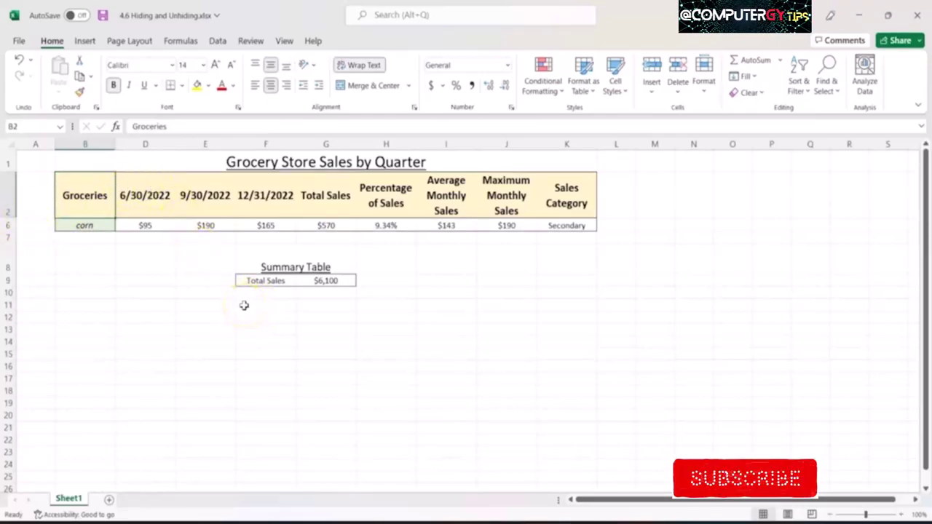
{"action": "key", "text": "ctrl+a"}
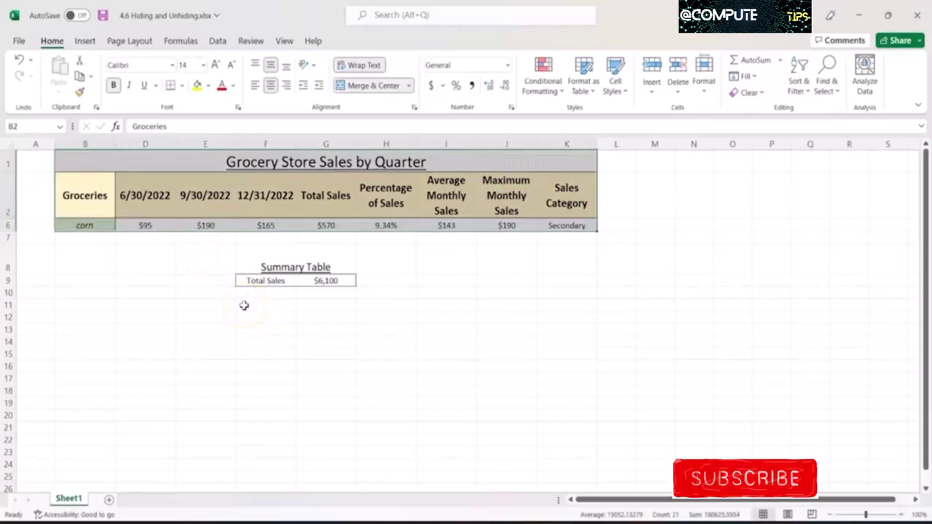
{"action": "left_click", "coordinate": [709, 88]}
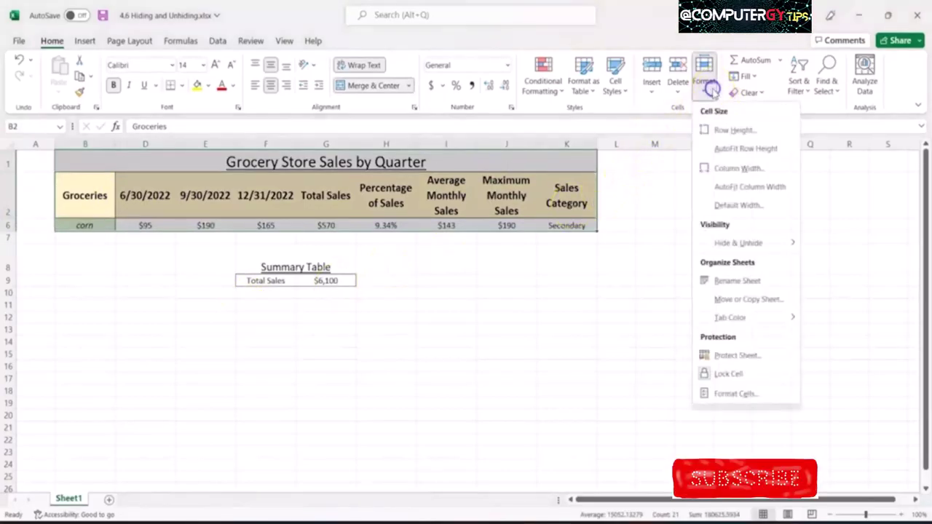
{"action": "mouse_move", "coordinate": [738, 244]}
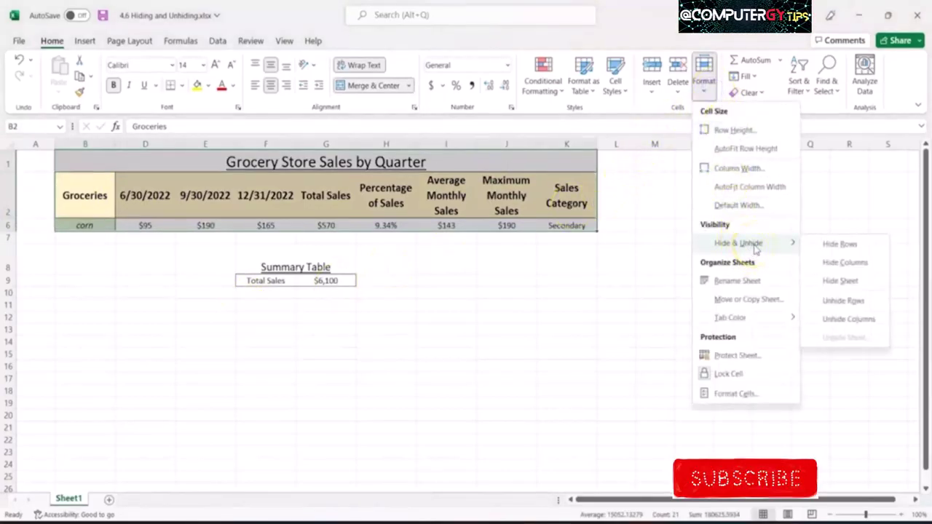
{"action": "left_click", "coordinate": [837, 301]}
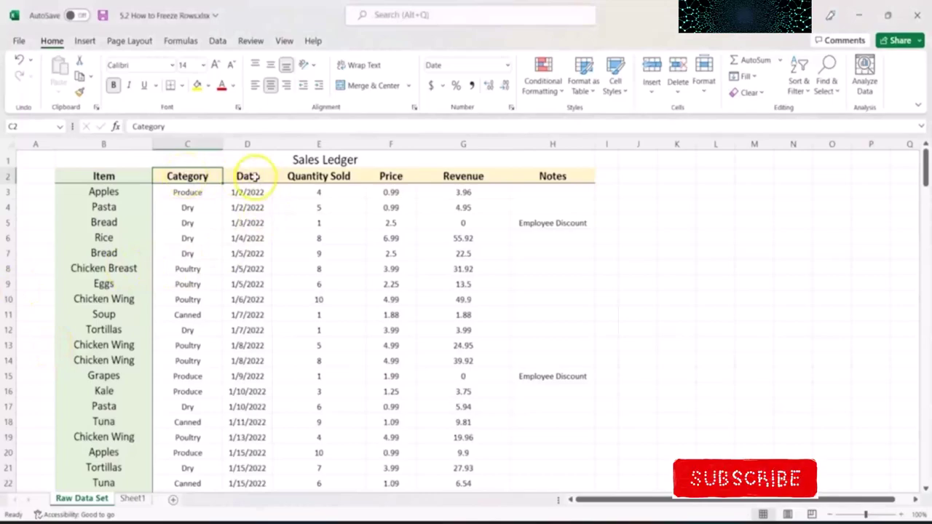
{"action": "left_click", "coordinate": [250, 175]}
{"action": "left_click", "coordinate": [340, 177]}
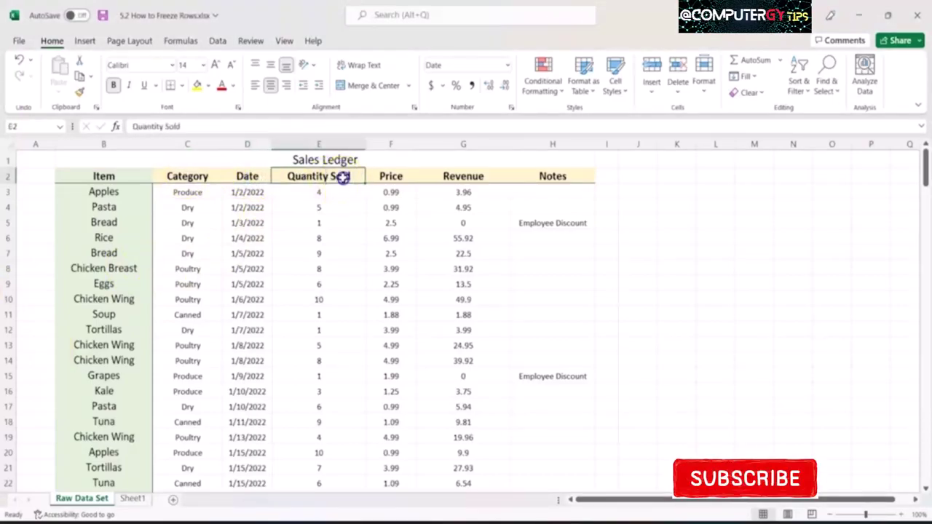
{"action": "left_click", "coordinate": [411, 177]}
{"action": "left_click", "coordinate": [443, 176]}
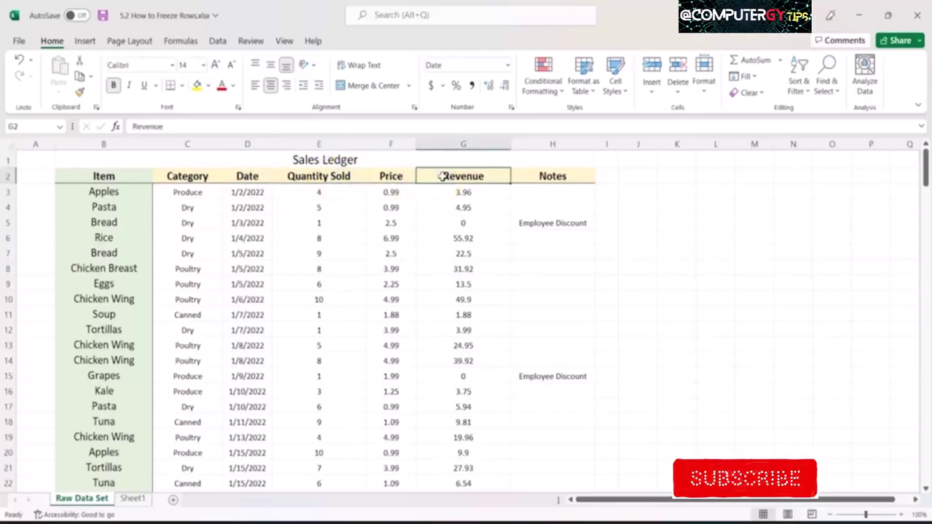
{"action": "left_click", "coordinate": [190, 194]}
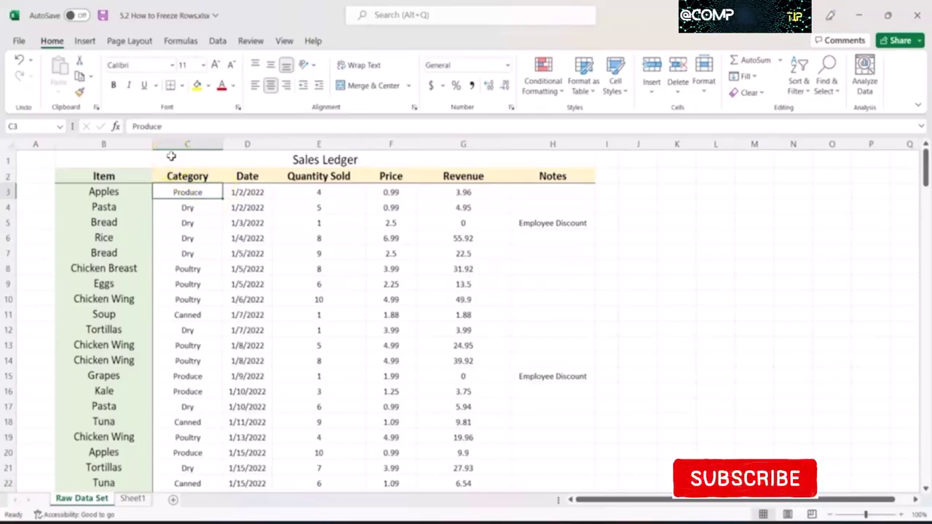
{"action": "scroll", "coordinate": [211, 303], "scroll_direction": "down", "scroll_amount": 2}
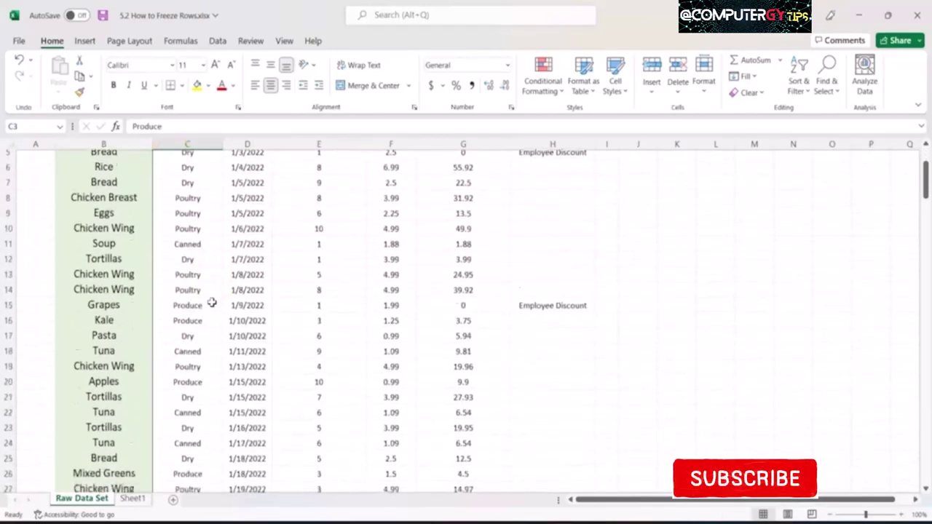
{"action": "scroll", "coordinate": [211, 303], "scroll_direction": "down", "scroll_amount": 1}
{"action": "scroll", "coordinate": [211, 301], "scroll_direction": "down", "scroll_amount": 2}
{"action": "scroll", "coordinate": [211, 300], "scroll_direction": "down", "scroll_amount": 1}
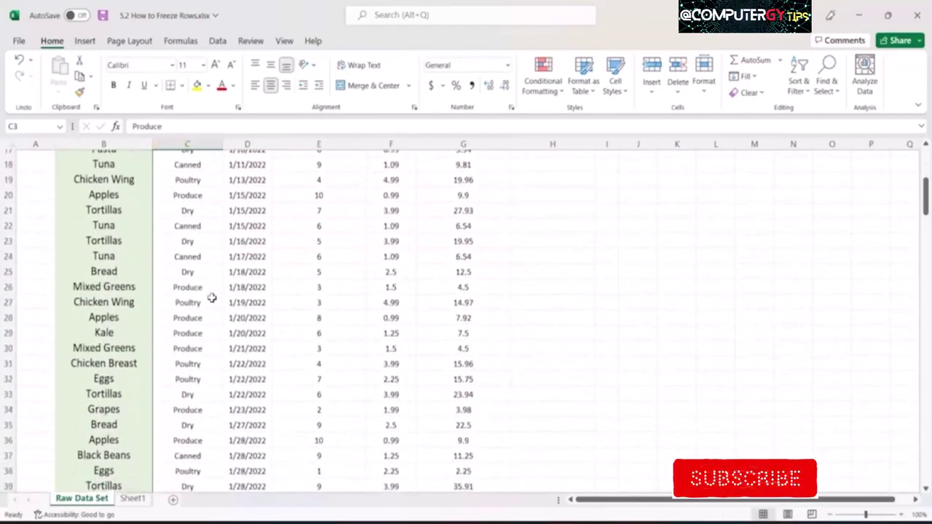
{"action": "scroll", "coordinate": [212, 297], "scroll_direction": "down", "scroll_amount": 2}
{"action": "scroll", "coordinate": [212, 296], "scroll_direction": "down", "scroll_amount": 1}
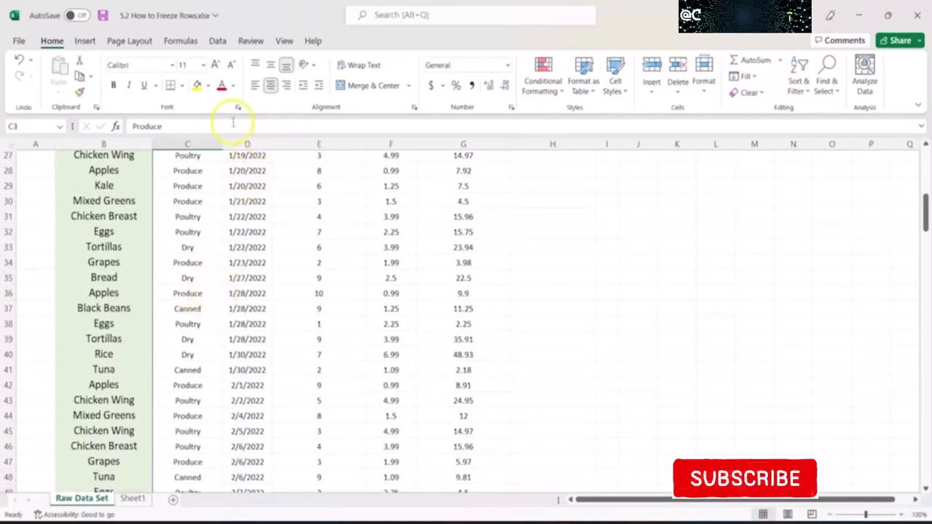
{"action": "left_click", "coordinate": [332, 185]}
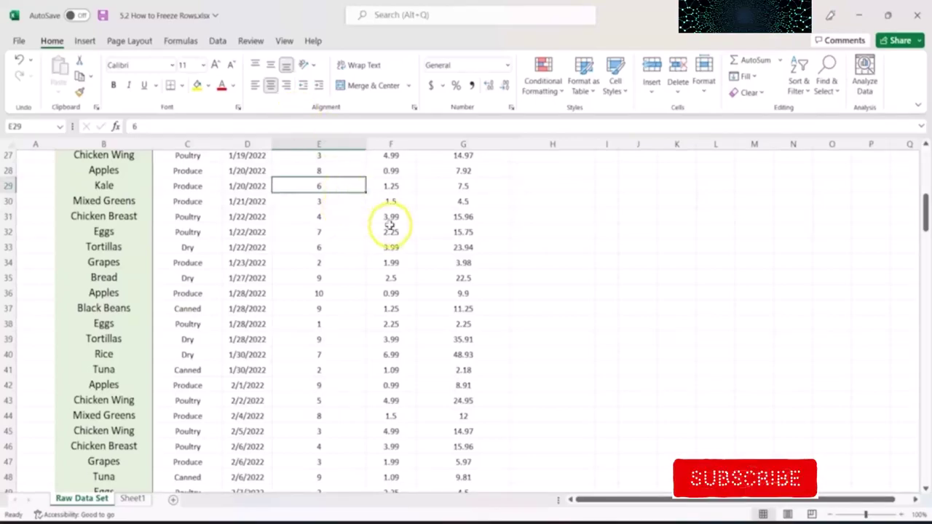
{"action": "scroll", "coordinate": [364, 223], "scroll_direction": "up", "scroll_amount": 3}
{"action": "scroll", "coordinate": [365, 225], "scroll_direction": "up", "scroll_amount": 6}
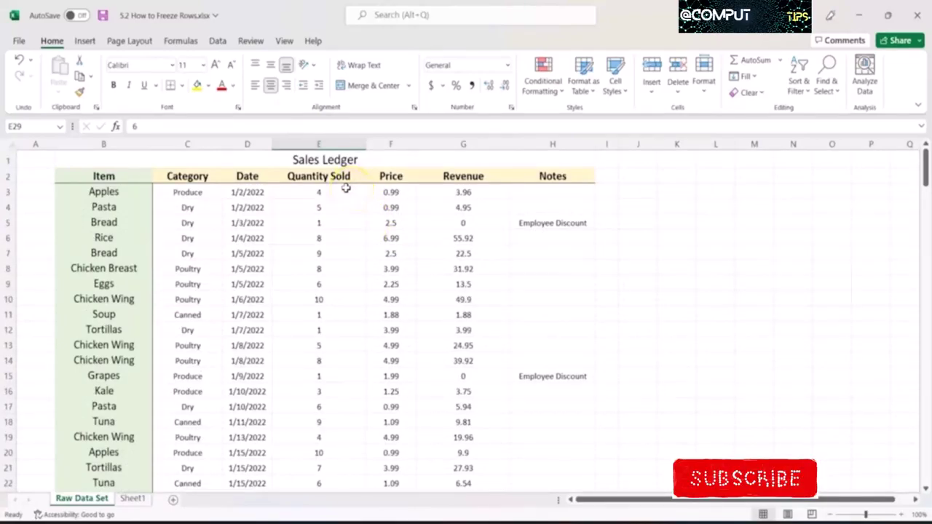
{"action": "left_click", "coordinate": [163, 176]}
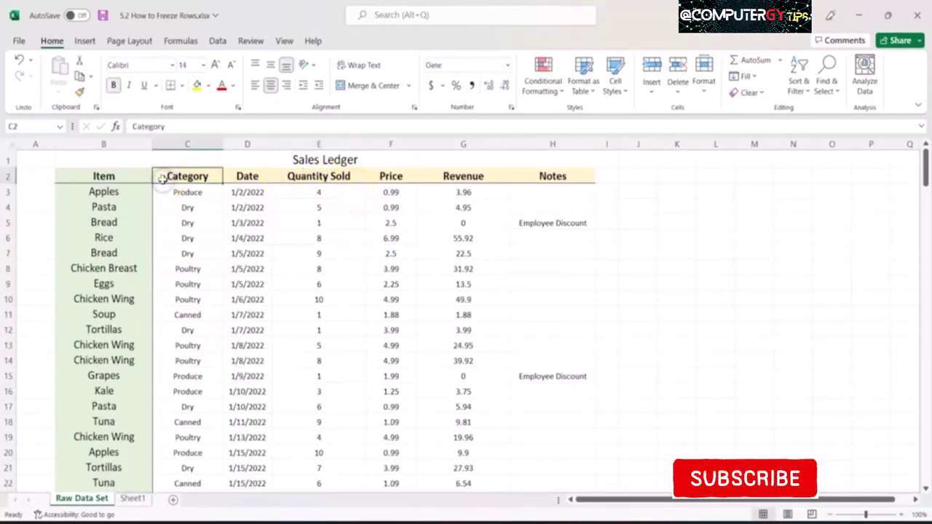
{"action": "left_click", "coordinate": [9, 159]}
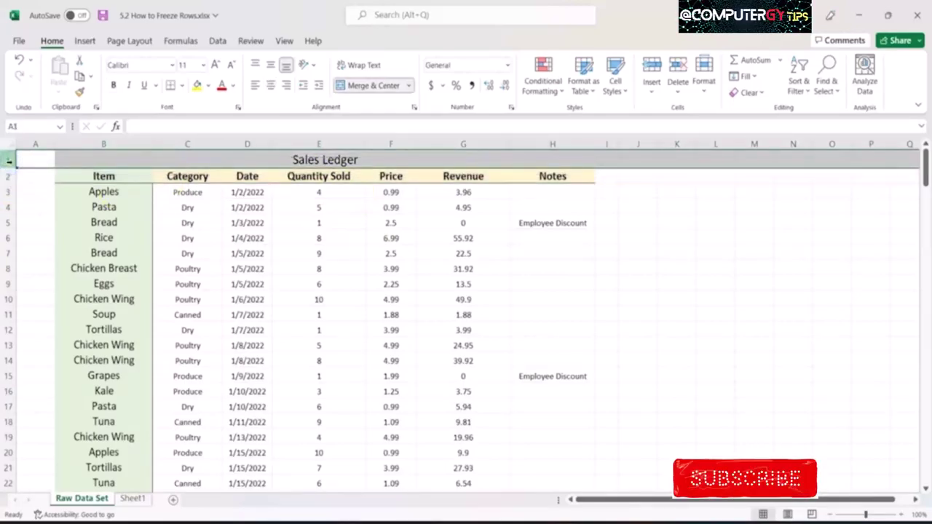
{"action": "left_click", "coordinate": [105, 191]}
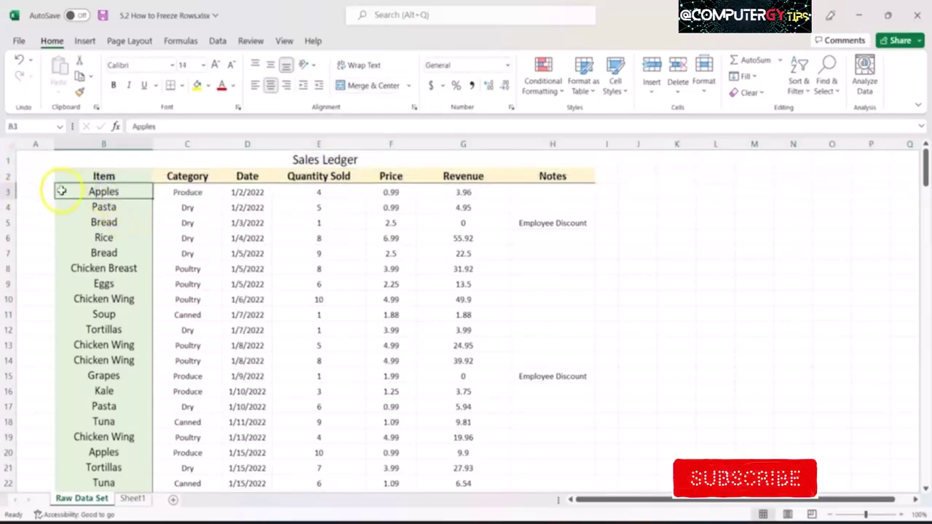
{"action": "left_click", "coordinate": [8, 191]}
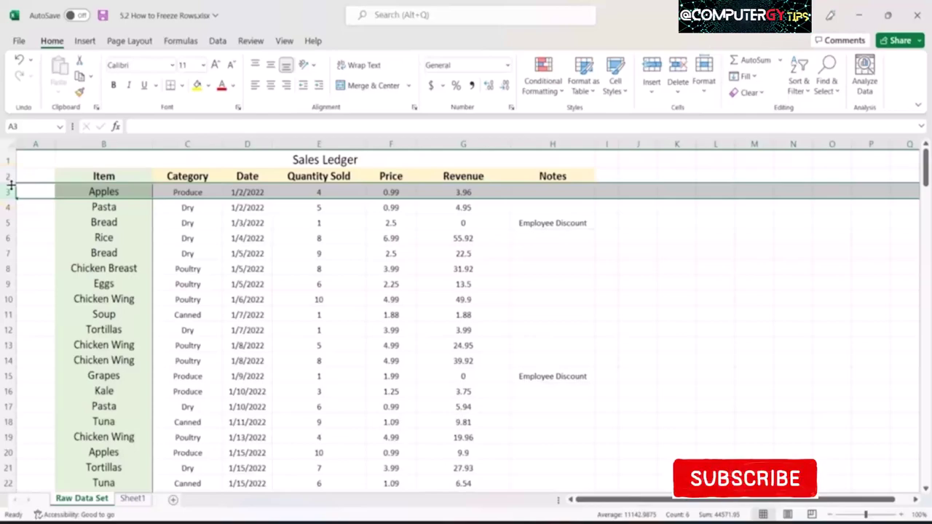
Step: Freeze the ledger rows above row 3 and scroll to confirm they stay fixed
{"action": "left_click", "coordinate": [284, 42]}
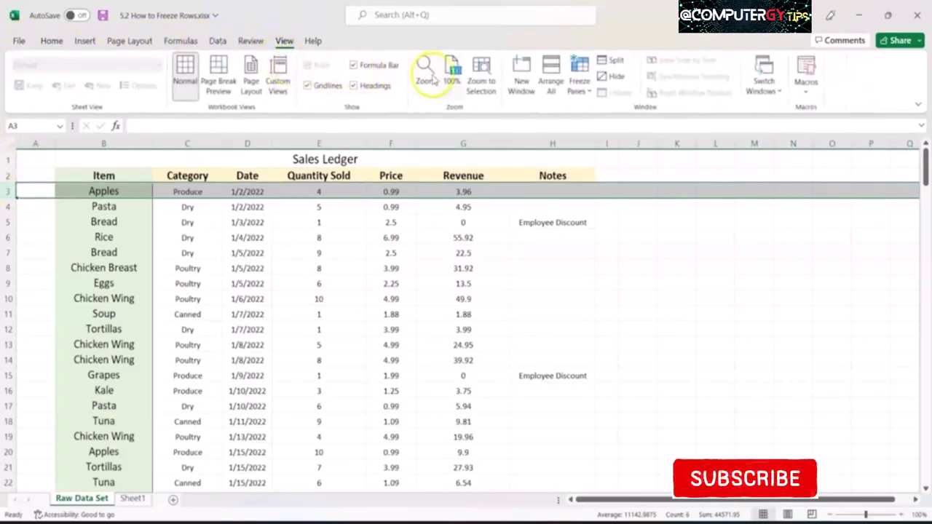
{"action": "left_click", "coordinate": [579, 82]}
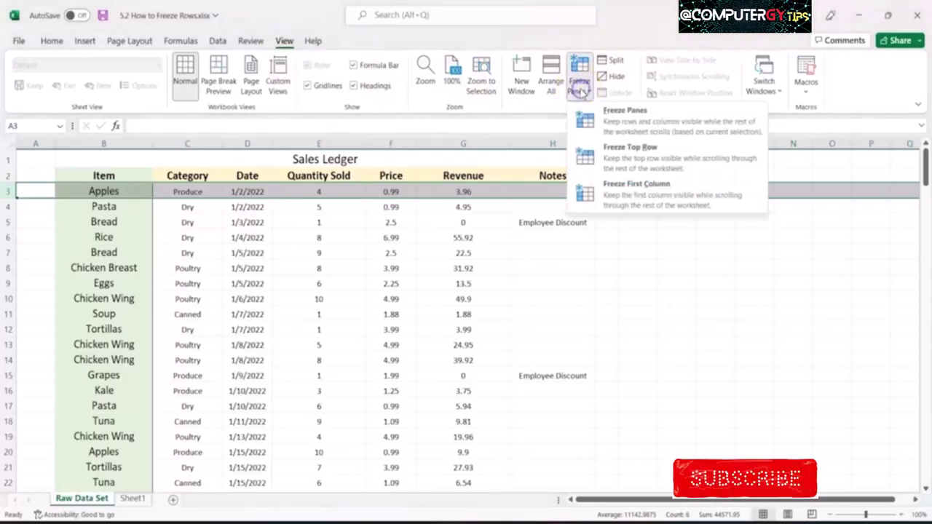
{"action": "left_click", "coordinate": [606, 120]}
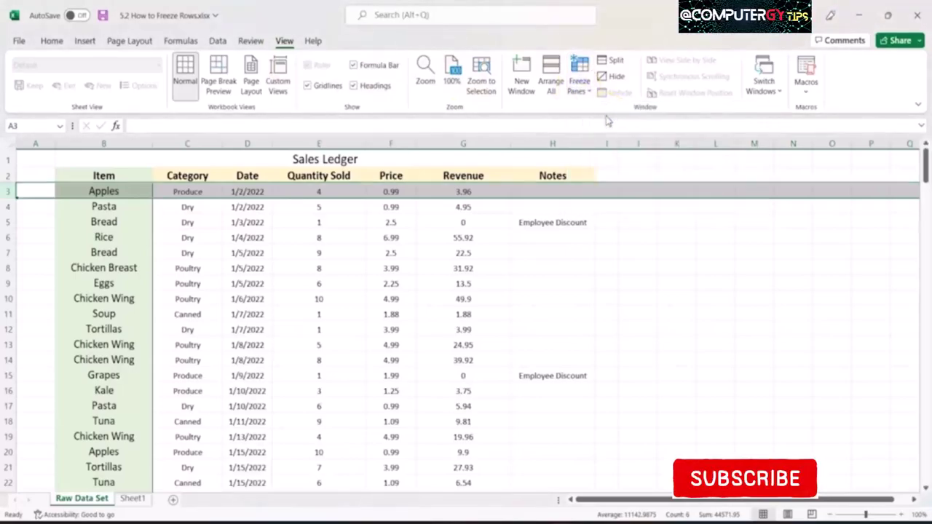
{"action": "scroll", "coordinate": [351, 341], "scroll_direction": "down", "scroll_amount": 2}
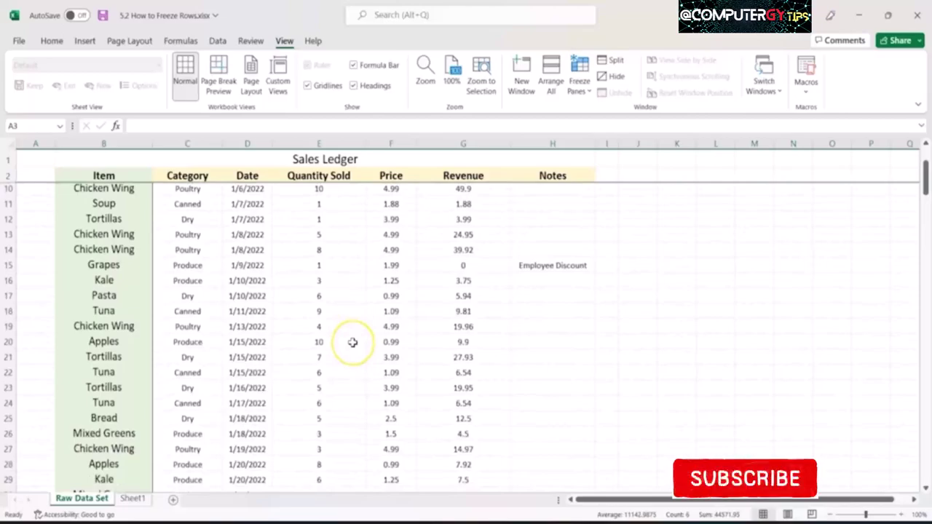
{"action": "scroll", "coordinate": [353, 342], "scroll_direction": "down", "scroll_amount": 1}
{"action": "scroll", "coordinate": [352, 342], "scroll_direction": "down", "scroll_amount": 1}
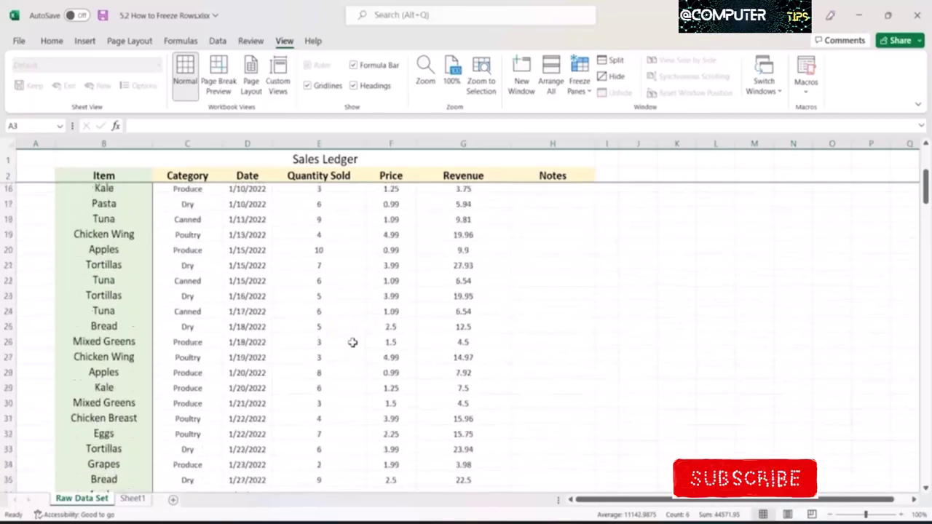
{"action": "scroll", "coordinate": [353, 342], "scroll_direction": "up", "scroll_amount": 3}
{"action": "scroll", "coordinate": [352, 342], "scroll_direction": "down", "scroll_amount": 3}
{"action": "scroll", "coordinate": [353, 342], "scroll_direction": "down", "scroll_amount": 3}
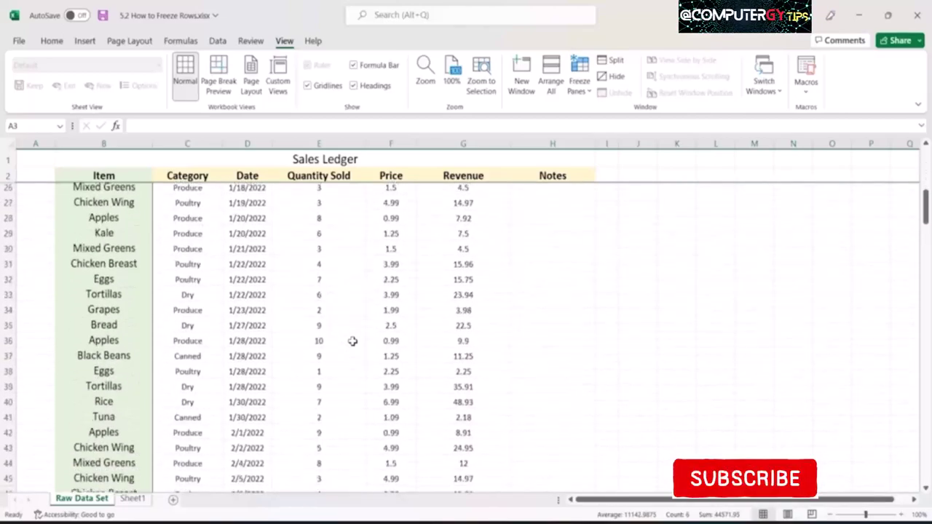
{"action": "scroll", "coordinate": [350, 340], "scroll_direction": "down", "scroll_amount": 3}
{"action": "scroll", "coordinate": [348, 339], "scroll_direction": "down", "scroll_amount": 1}
{"action": "scroll", "coordinate": [348, 338], "scroll_direction": "down", "scroll_amount": 2}
{"action": "scroll", "coordinate": [347, 337], "scroll_direction": "down", "scroll_amount": 3}
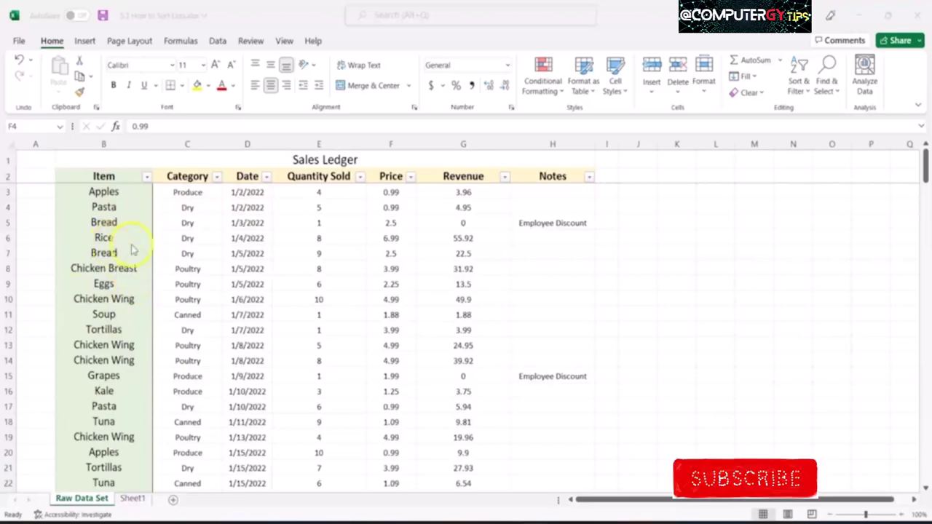
Step: Remove the filter arrows from the Sales Ledger header row with Ctrl+Shift+L
{"action": "left_click", "coordinate": [124, 176]}
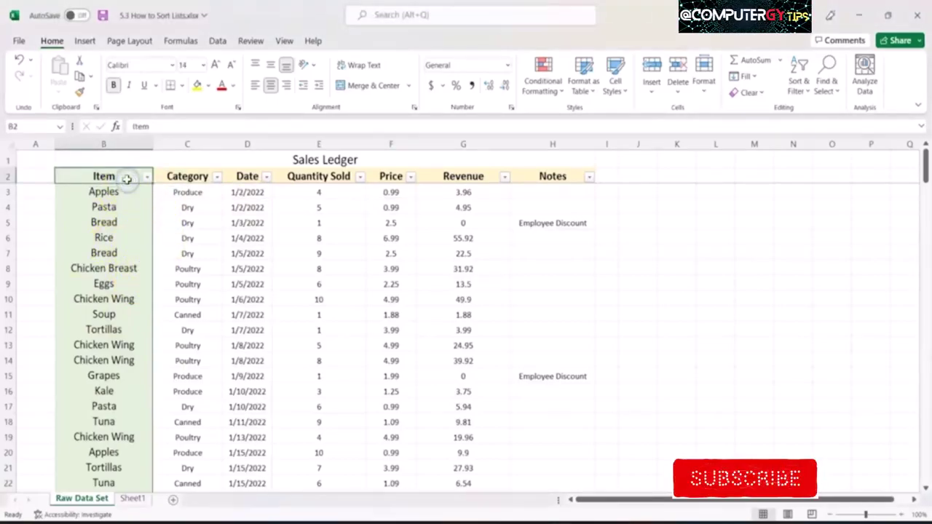
{"action": "key", "text": "ctrl+shift+Right"}
{"action": "key", "text": "ctrl+shift+l"}
{"action": "left_click", "coordinate": [126, 179]}
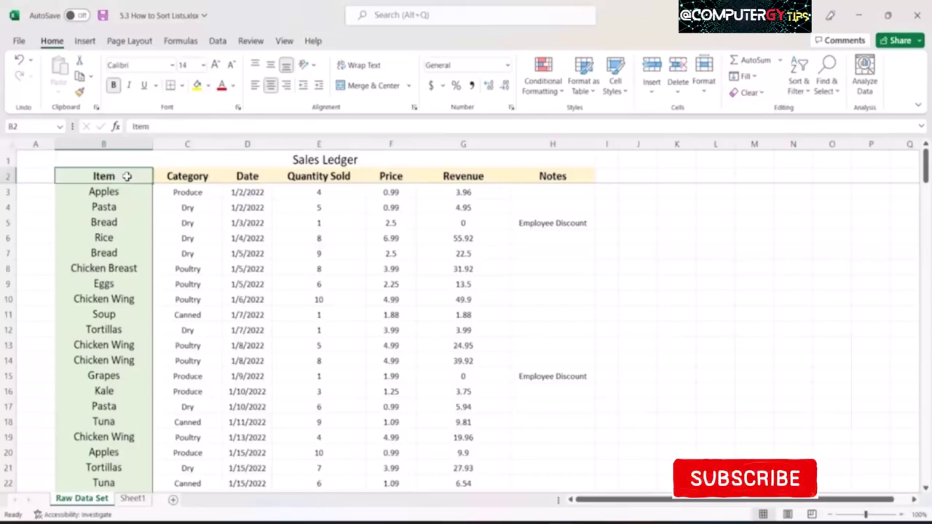
Step: Sort the Sales Ledger A to Z by Item so Apples rows come first
{"action": "key", "text": "super"}
{"action": "key", "text": "super"}
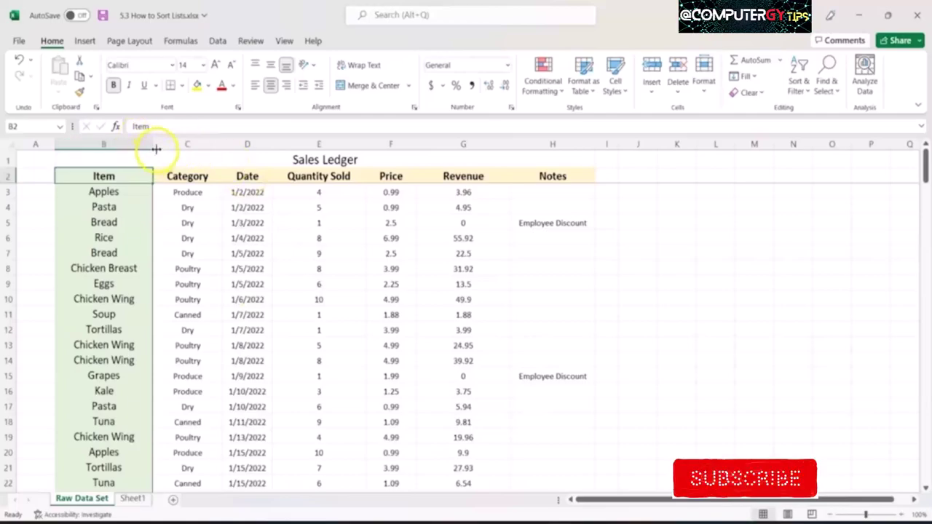
{"action": "right_click", "coordinate": [114, 191]}
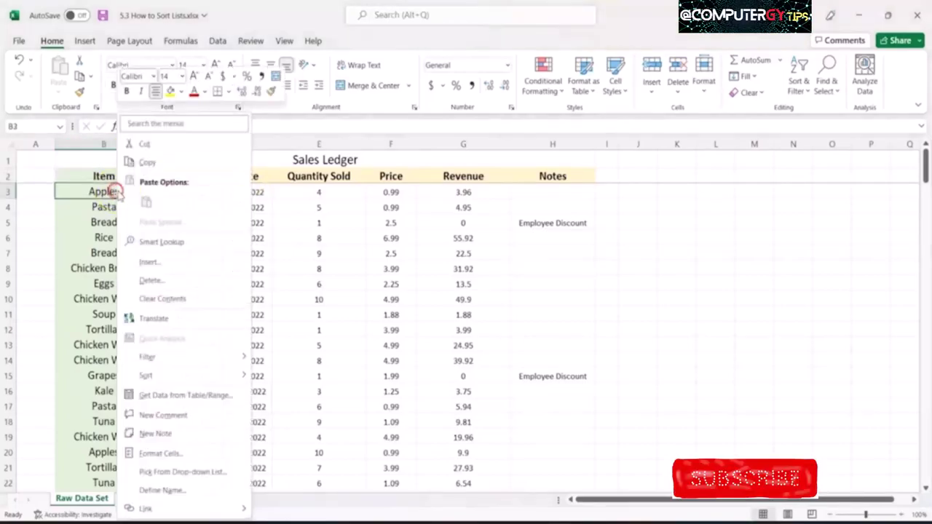
{"action": "mouse_move", "coordinate": [187, 377]}
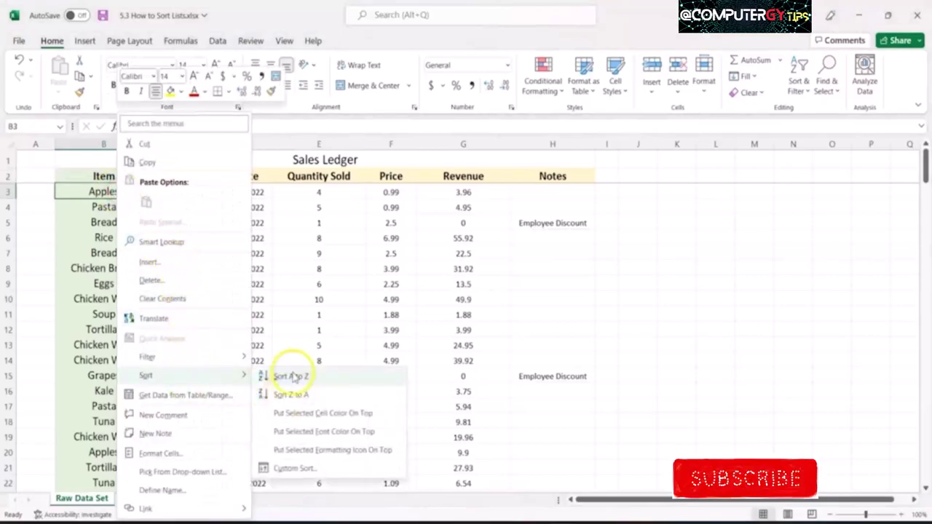
{"action": "left_click", "coordinate": [292, 376]}
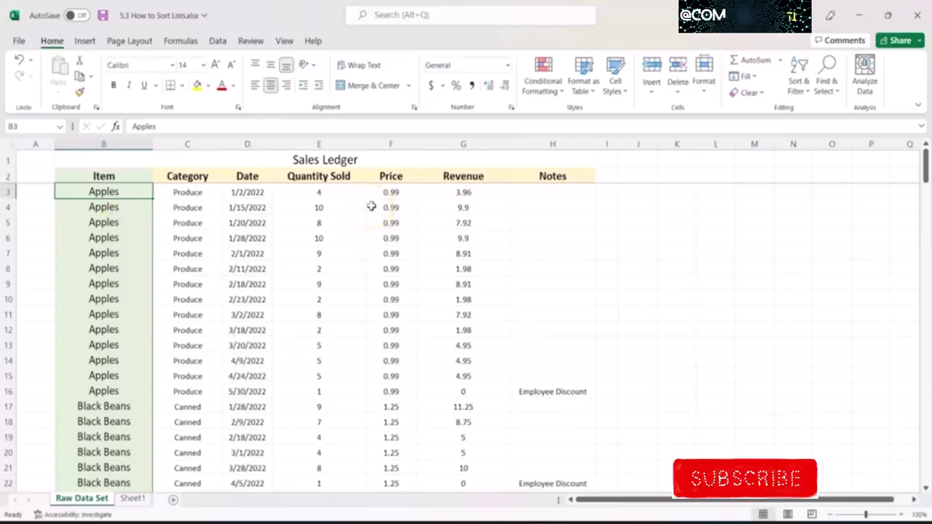
Step: Enter 'Random' in I4 and sort the ledger by date, oldest first
{"action": "left_click", "coordinate": [608, 208]}
{"action": "type", "text": "Random"}
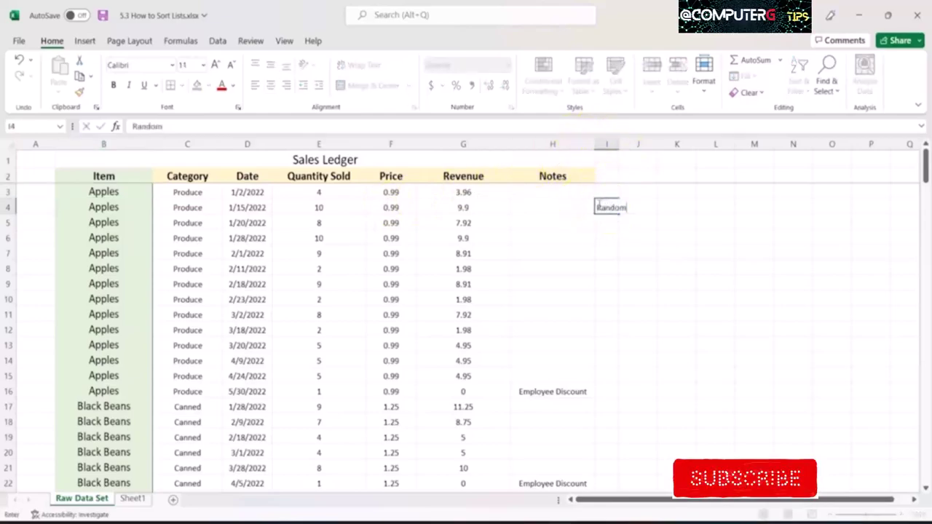
{"action": "key", "text": "Return"}
{"action": "right_click", "coordinate": [259, 186]}
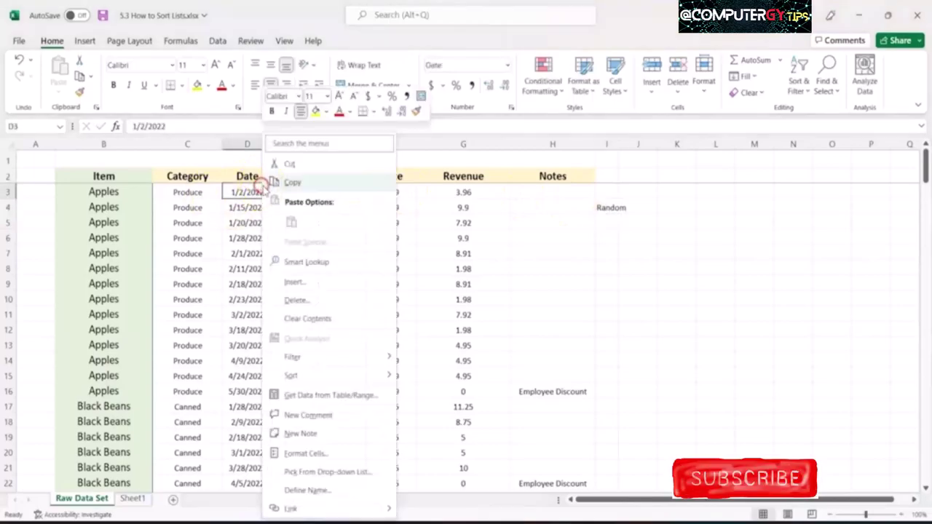
{"action": "mouse_move", "coordinate": [350, 375]}
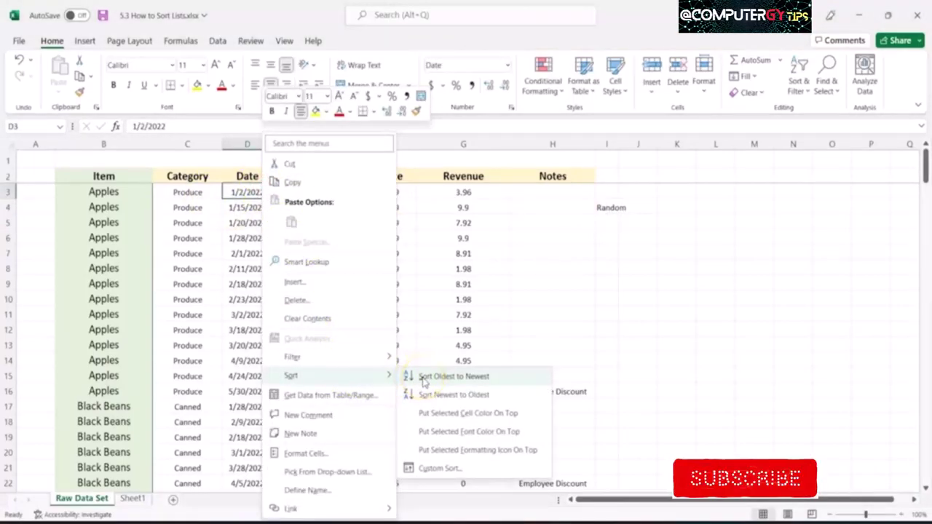
{"action": "left_click", "coordinate": [424, 379]}
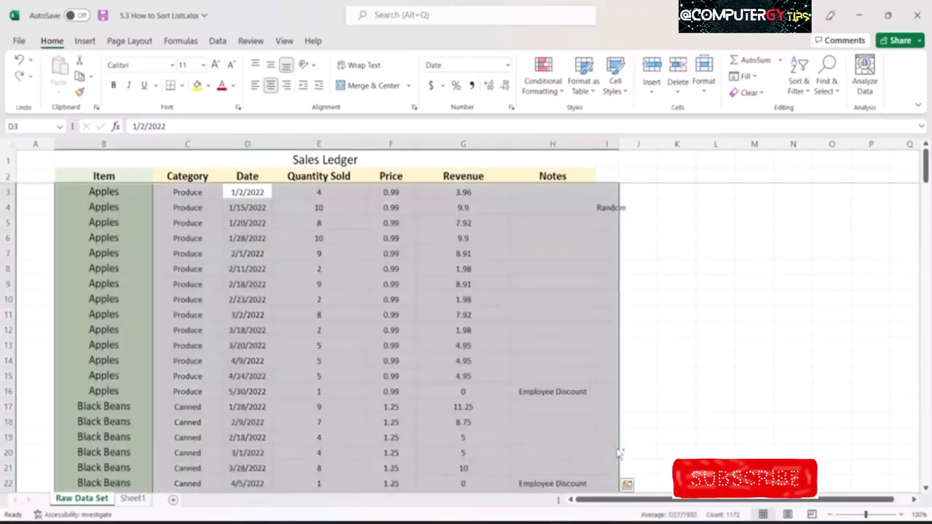
Step: Copy 'Random' into J4, re-sort by date oldest first, then clear J4
{"action": "left_click", "coordinate": [604, 206]}
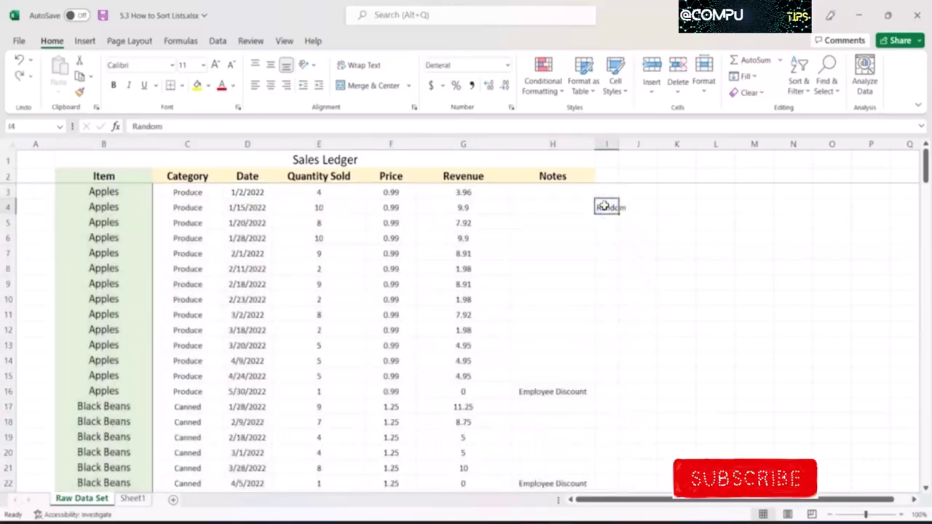
{"action": "key", "text": "ctrl+c"}
{"action": "left_click", "coordinate": [645, 208]}
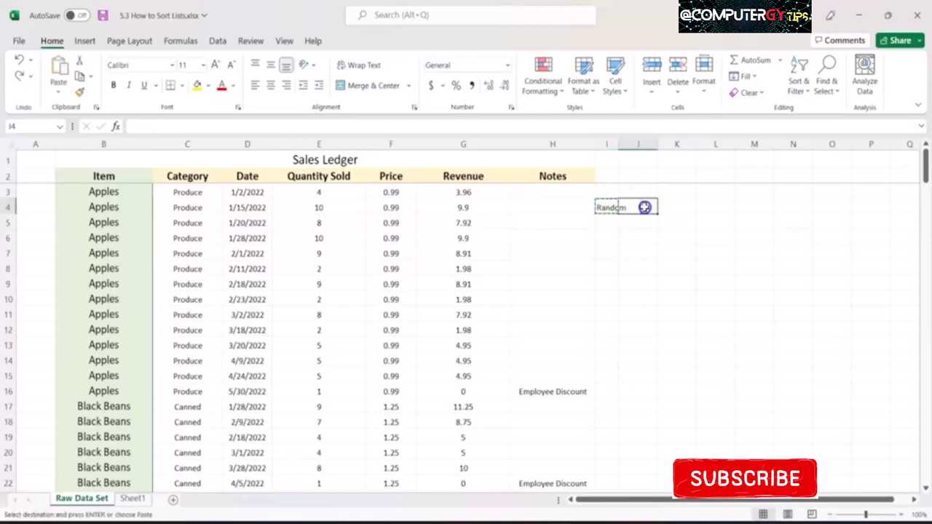
{"action": "key", "text": "Return"}
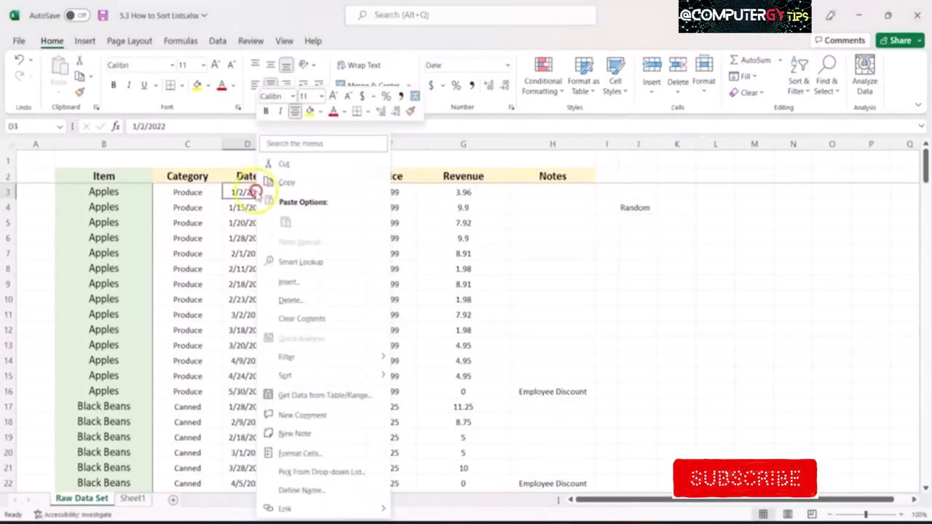
{"action": "right_click", "coordinate": [257, 192]}
{"action": "mouse_move", "coordinate": [354, 376]}
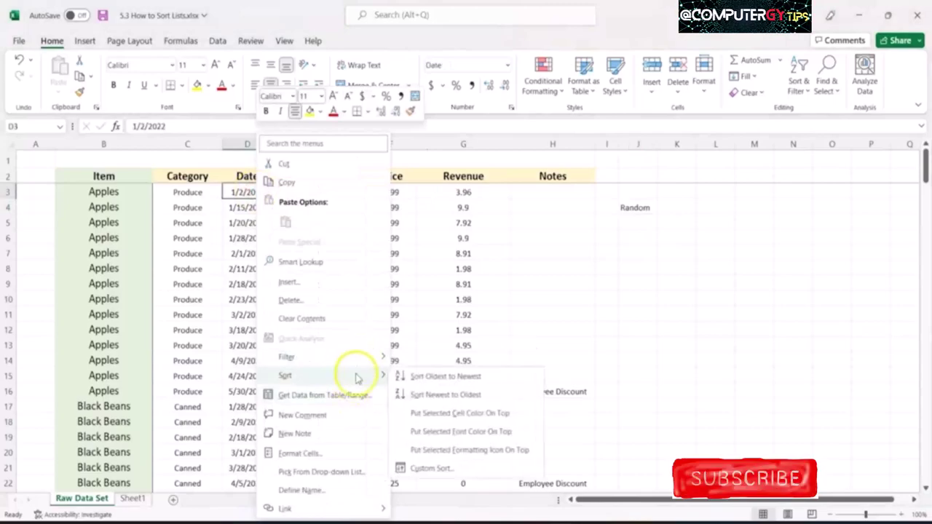
{"action": "left_click", "coordinate": [434, 379]}
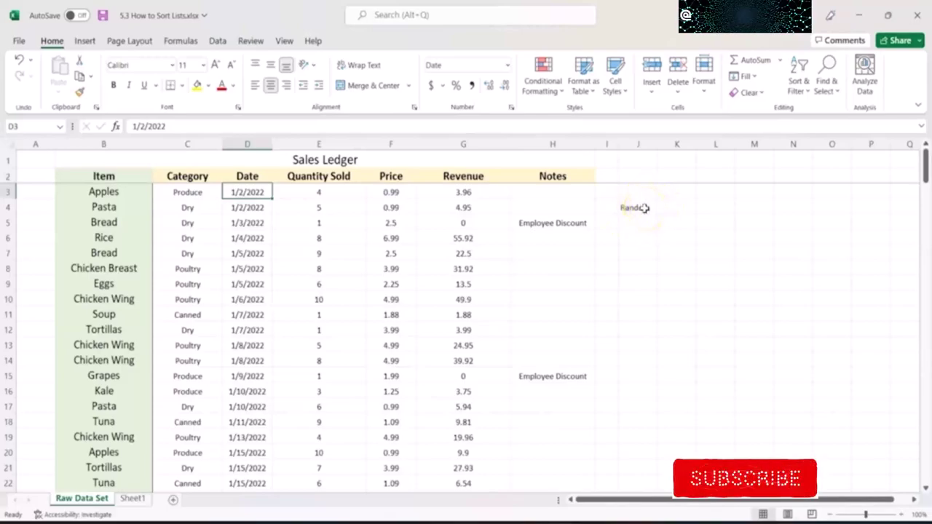
{"action": "left_click", "coordinate": [643, 208]}
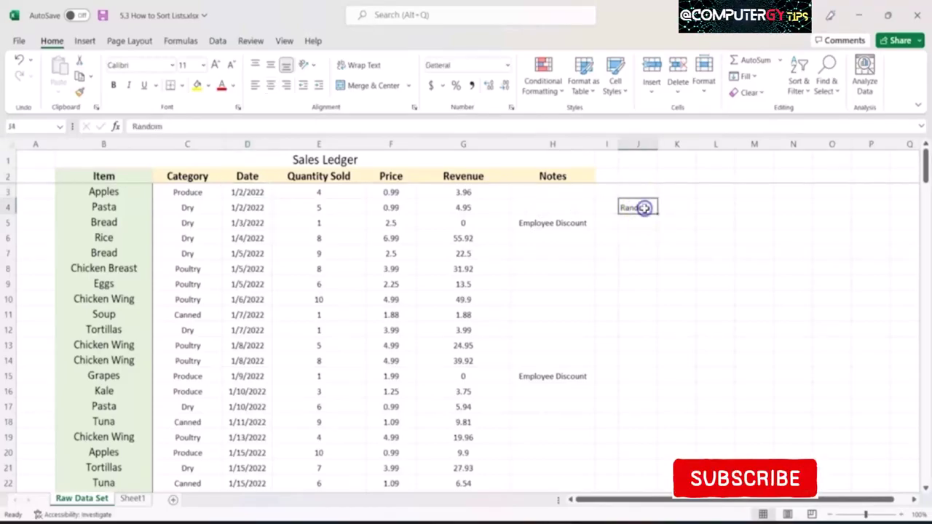
{"action": "key", "text": "Delete"}
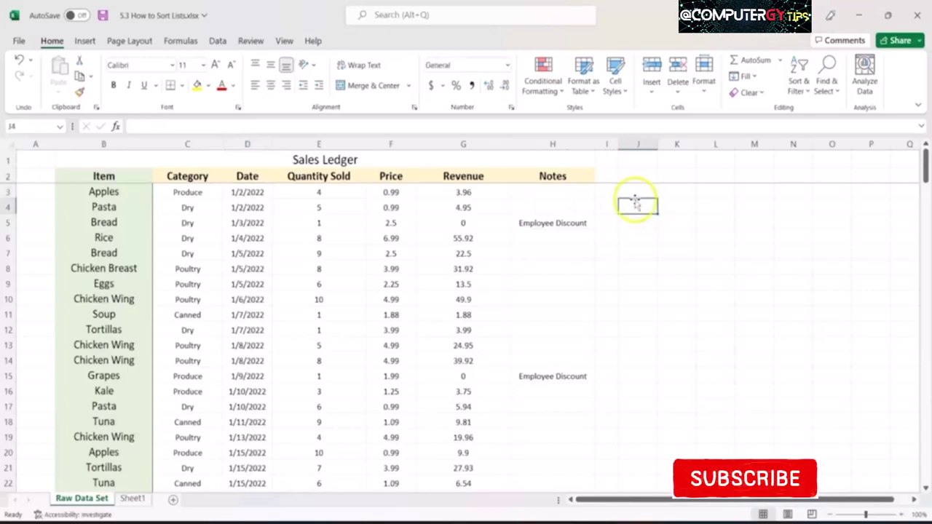
Step: Add filter arrows to the header row B2:H2 (Item through Notes), then check the Item dropdown
{"action": "left_click", "coordinate": [108, 175]}
{"action": "left_click", "coordinate": [544, 177], "text": "shift"}
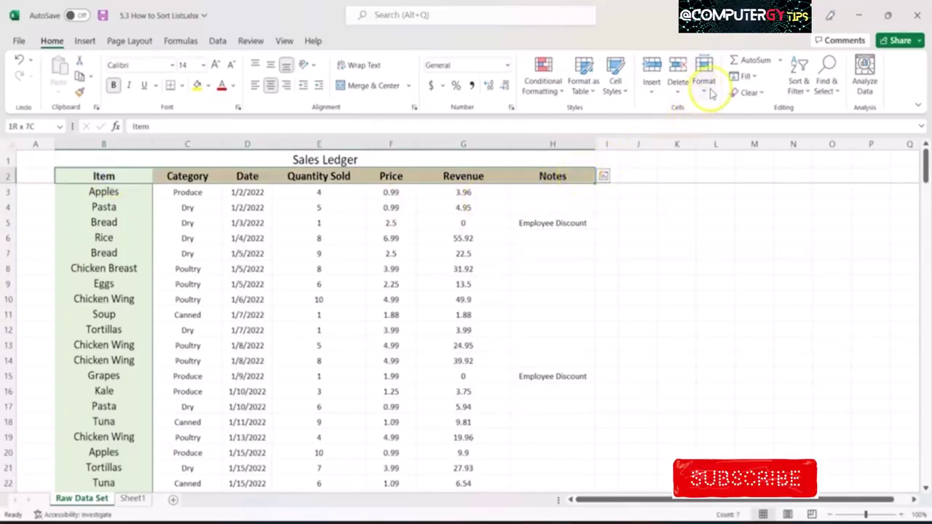
{"action": "left_click", "coordinate": [795, 86]}
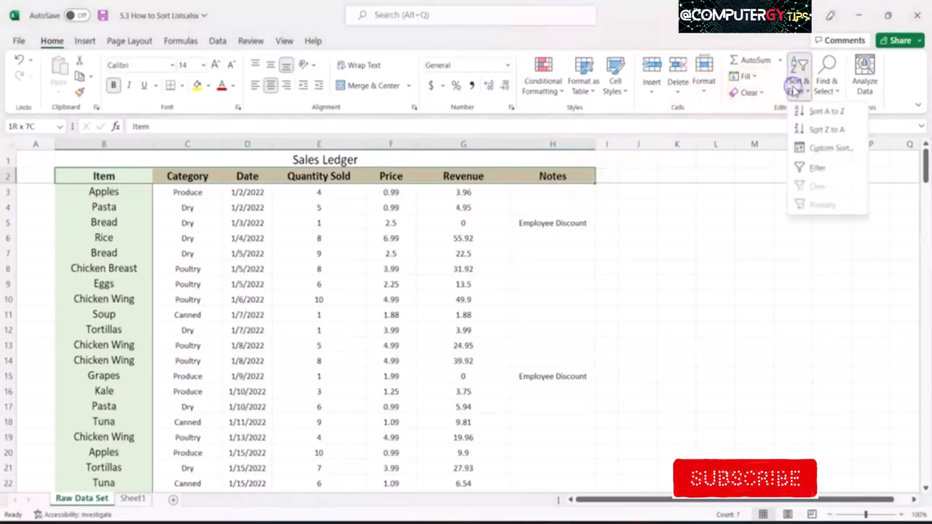
{"action": "left_click", "coordinate": [818, 171]}
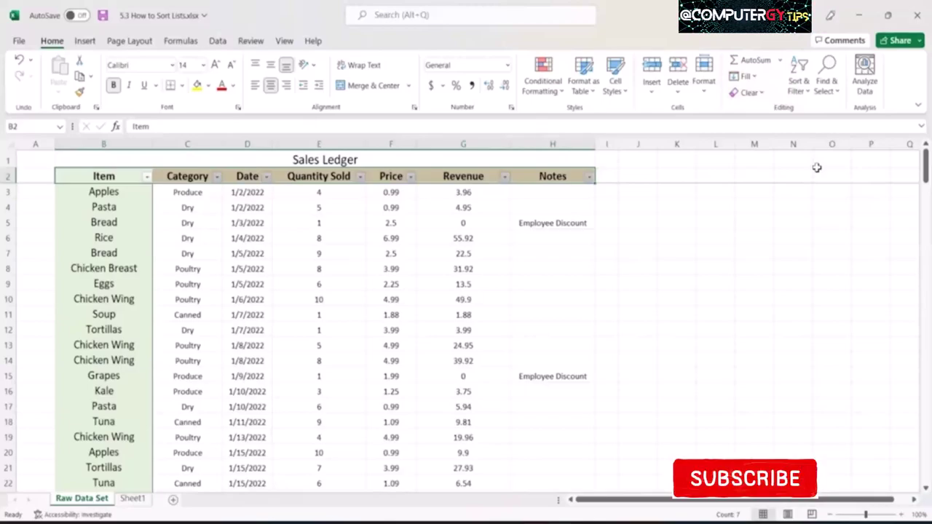
{"action": "left_click", "coordinate": [391, 222]}
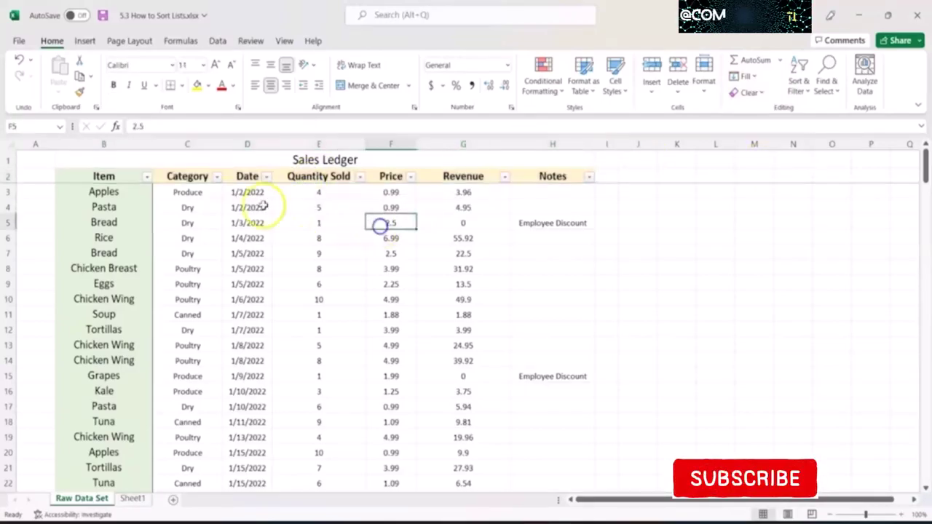
{"action": "left_click", "coordinate": [145, 178]}
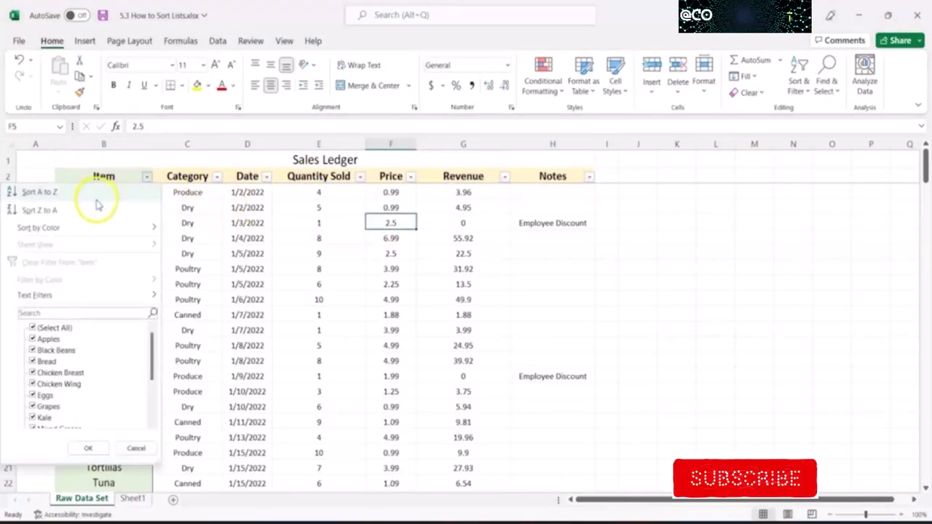
{"action": "key", "text": "Escape"}
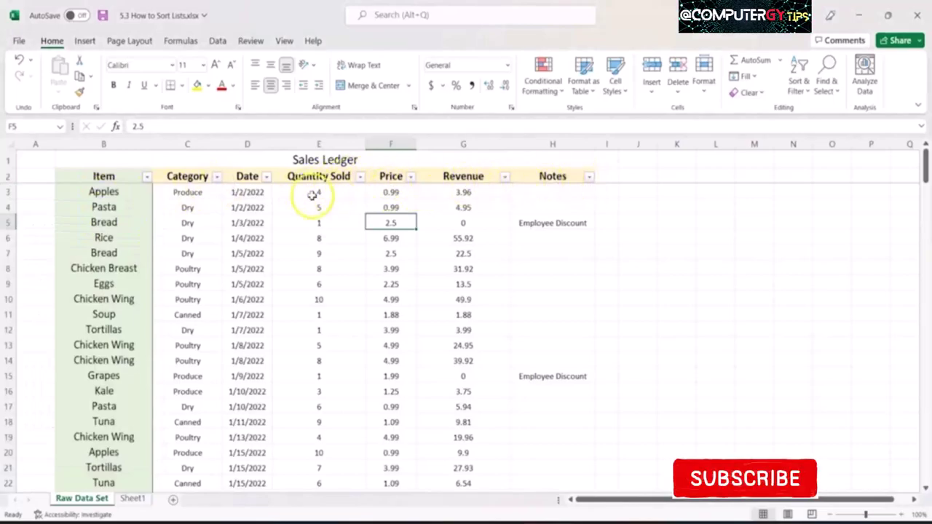
Step: Enter the test value 'Random' in cell I4
{"action": "left_click", "coordinate": [114, 179]}
{"action": "left_click", "coordinate": [608, 207]}
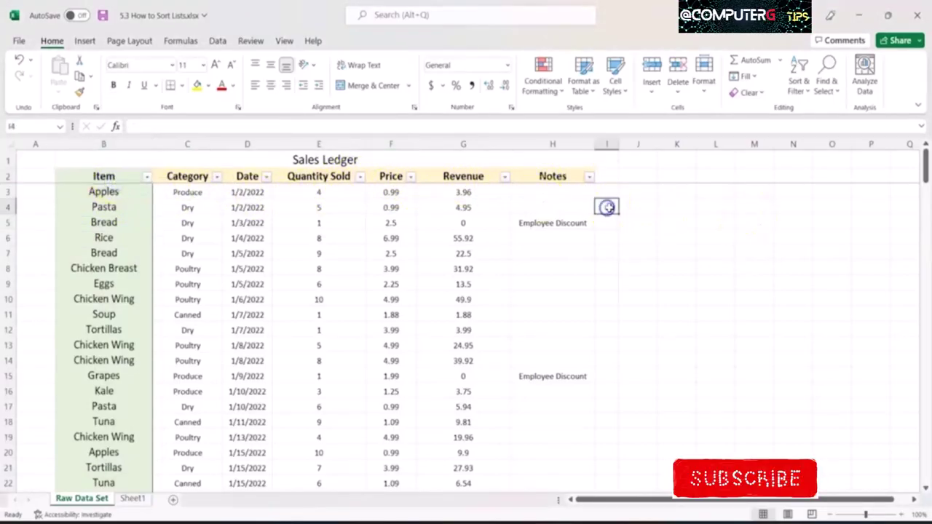
{"action": "type", "text": "Rand"}
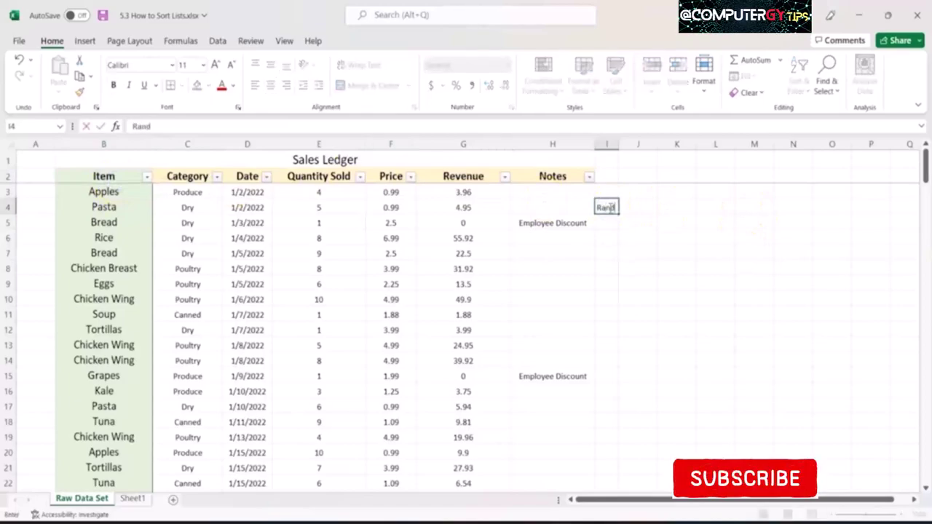
{"action": "type", "text": "om"}
{"action": "left_click", "coordinate": [554, 208]}
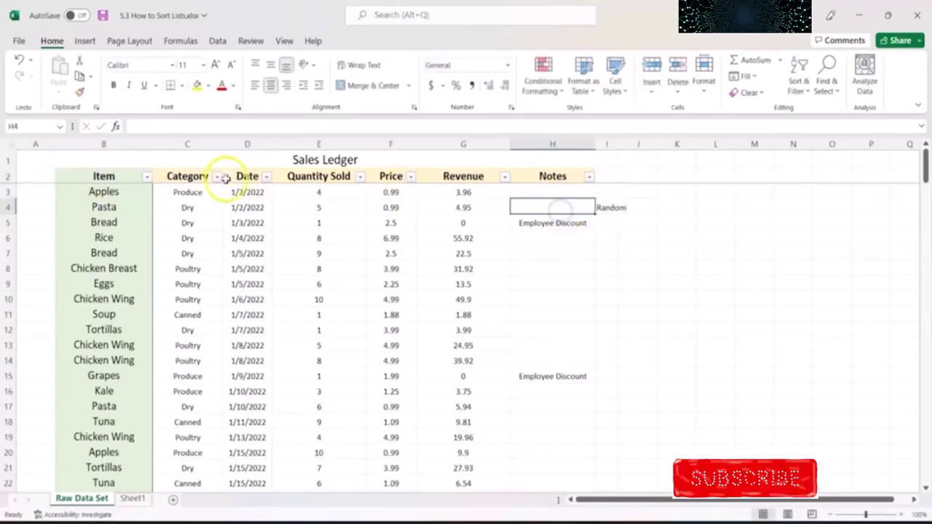
Step: Sort the ledger A to Z by Item, then delete the Random entry from I4
{"action": "left_click", "coordinate": [147, 176]}
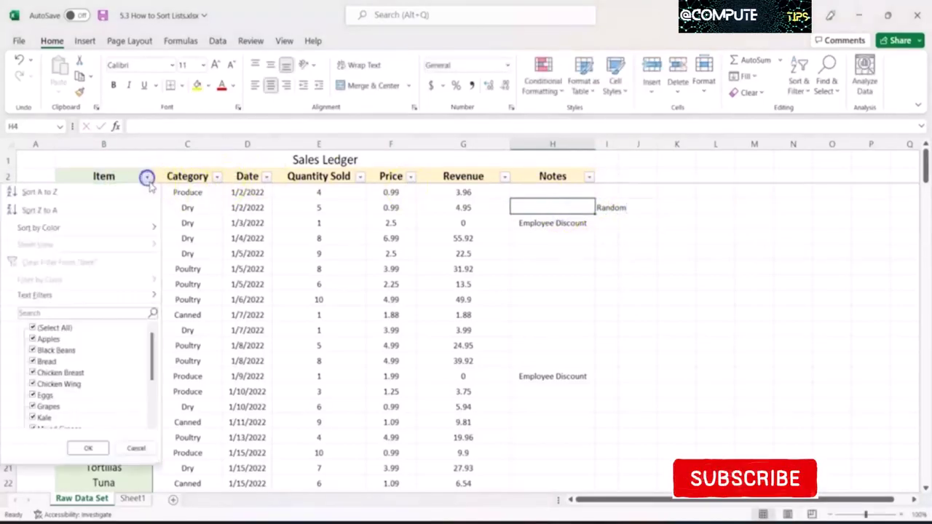
{"action": "left_click", "coordinate": [86, 191]}
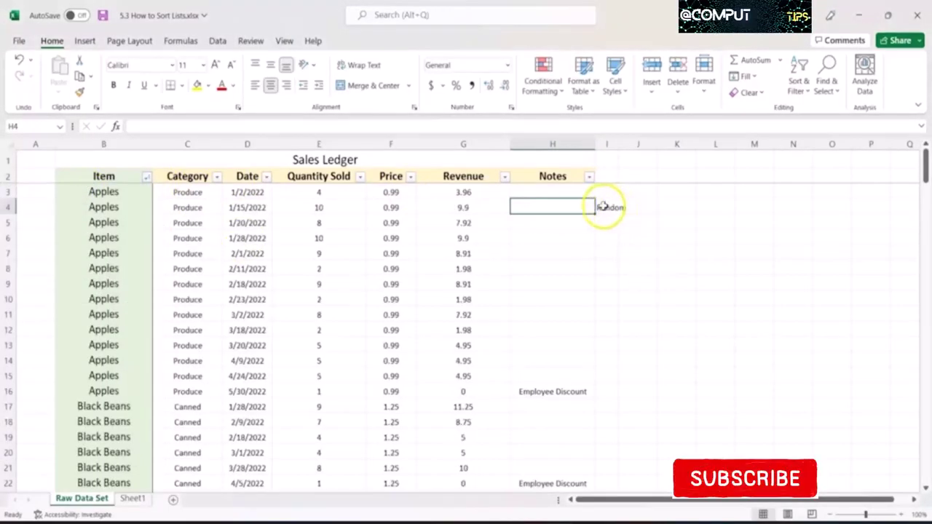
{"action": "left_click", "coordinate": [607, 210]}
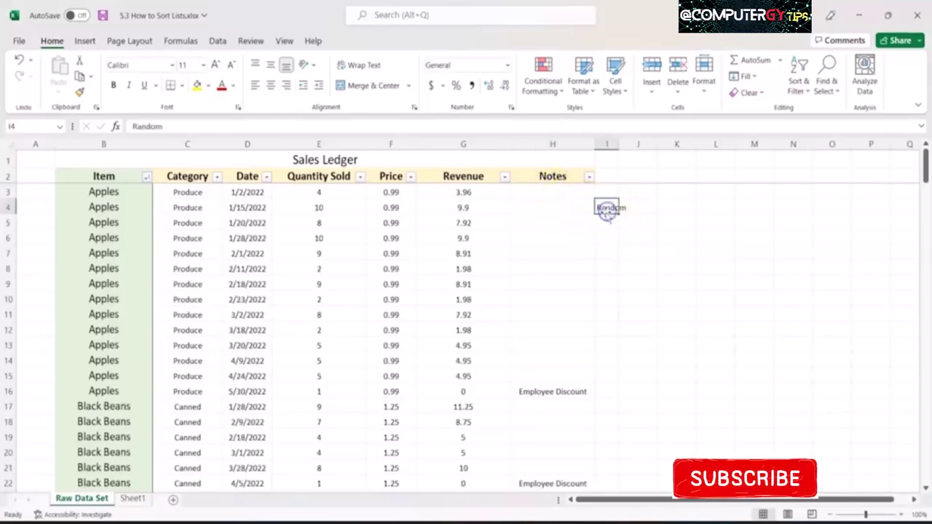
{"action": "key", "text": "Delete"}
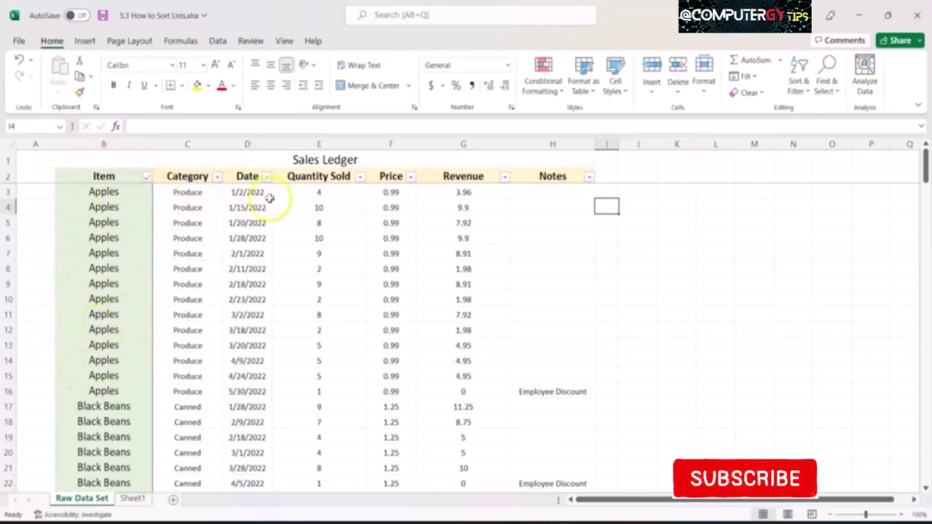
Step: Sort the ledger A to Z by Category so Canned rows like Black Beans and Soup lead
{"action": "left_click", "coordinate": [216, 176]}
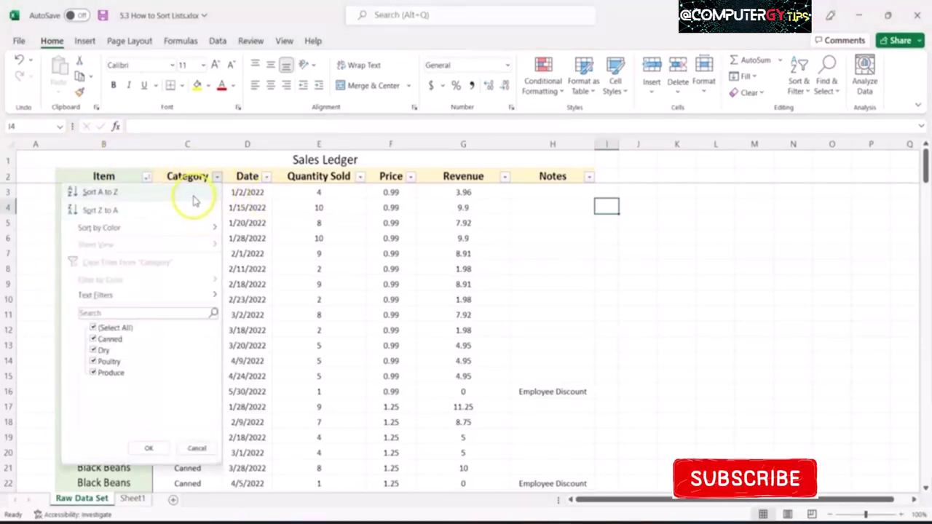
{"action": "left_click", "coordinate": [193, 194]}
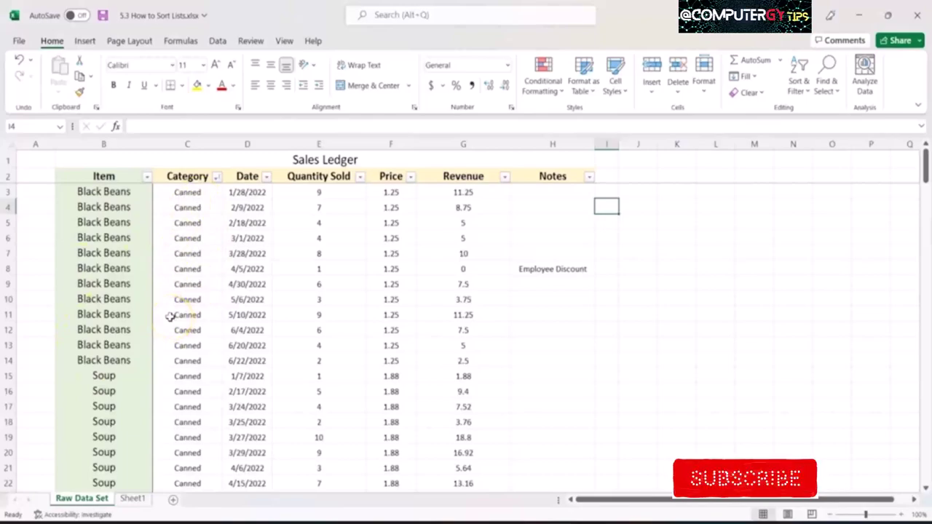
{"action": "scroll", "coordinate": [169, 317], "scroll_direction": "down", "scroll_amount": 2}
{"action": "scroll", "coordinate": [180, 308], "scroll_direction": "down", "scroll_amount": 3}
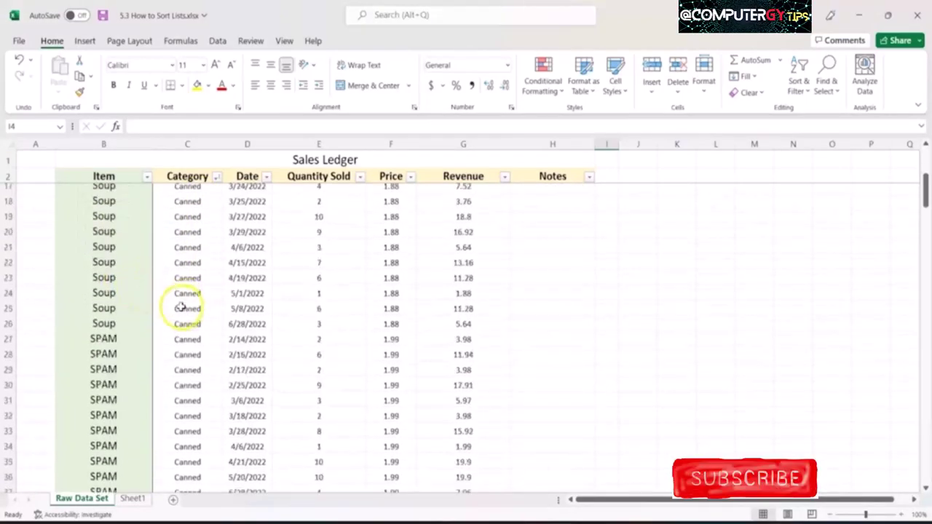
{"action": "scroll", "coordinate": [180, 308], "scroll_direction": "up", "scroll_amount": 3}
{"action": "scroll", "coordinate": [180, 306], "scroll_direction": "up", "scroll_amount": 1}
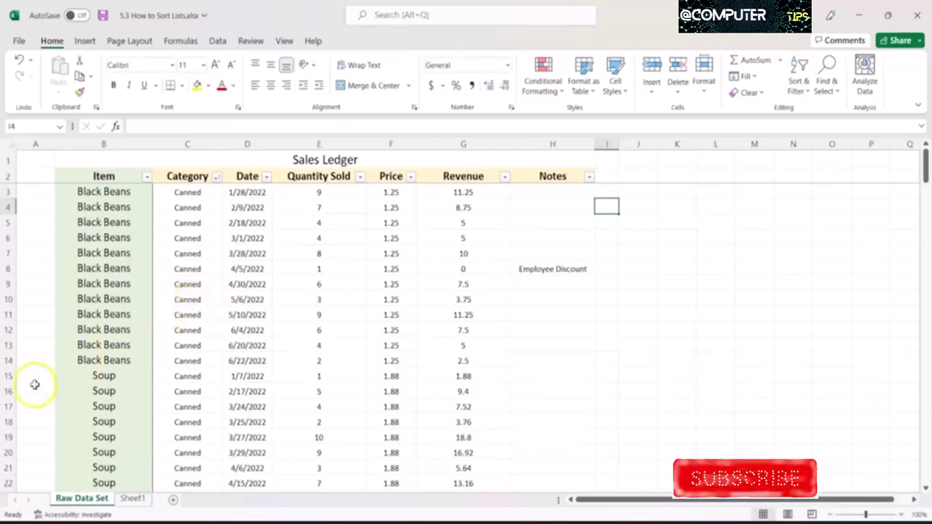
Step: Fill the dates in D4, D12 and D21 with yellow
{"action": "left_click", "coordinate": [258, 208]}
{"action": "right_click", "coordinate": [258, 208]}
{"action": "left_click", "coordinate": [197, 85]}
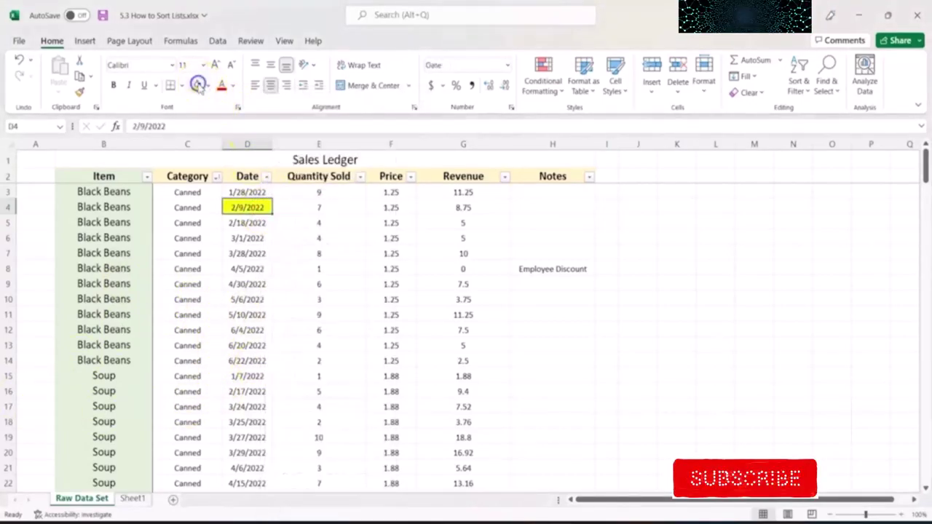
{"action": "left_click", "coordinate": [249, 329]}
{"action": "left_click", "coordinate": [196, 85]}
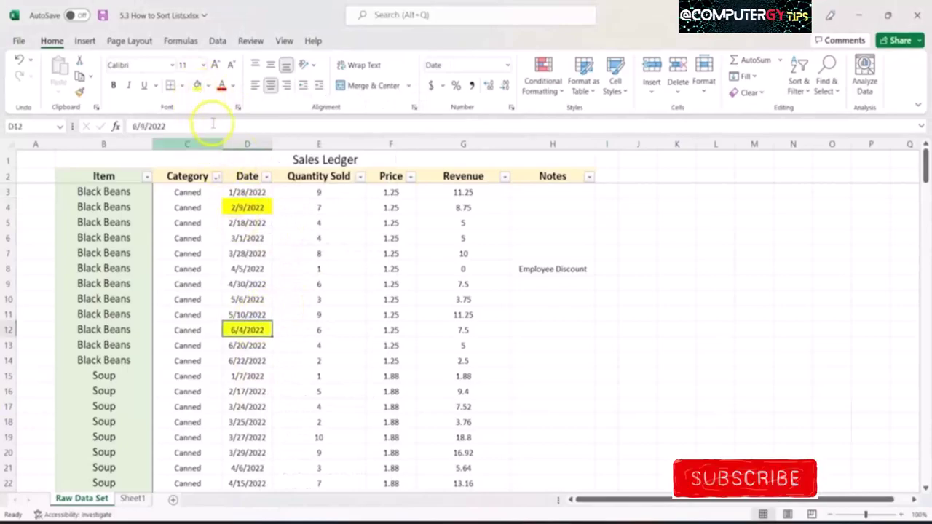
{"action": "left_click", "coordinate": [249, 468]}
{"action": "left_click", "coordinate": [196, 85]}
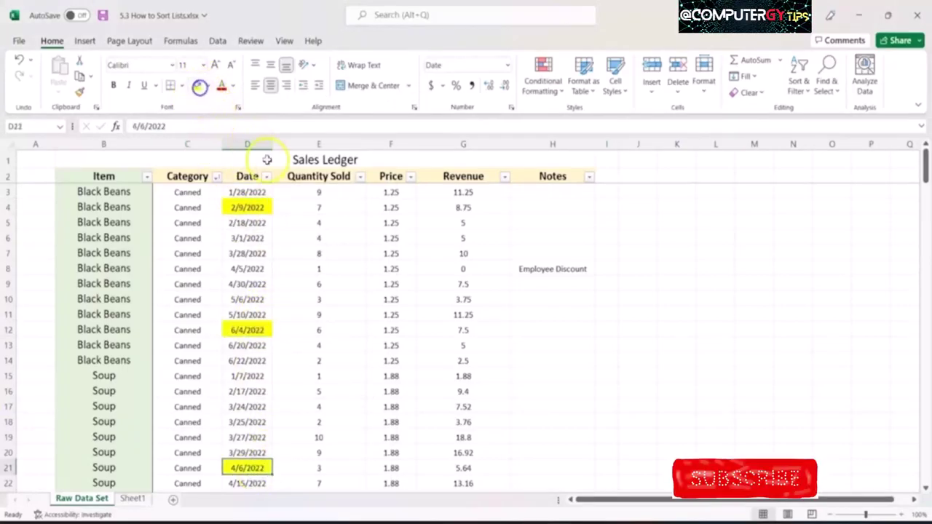
Step: Sort the Date column by color so the yellow cells come first
{"action": "left_click", "coordinate": [267, 176]}
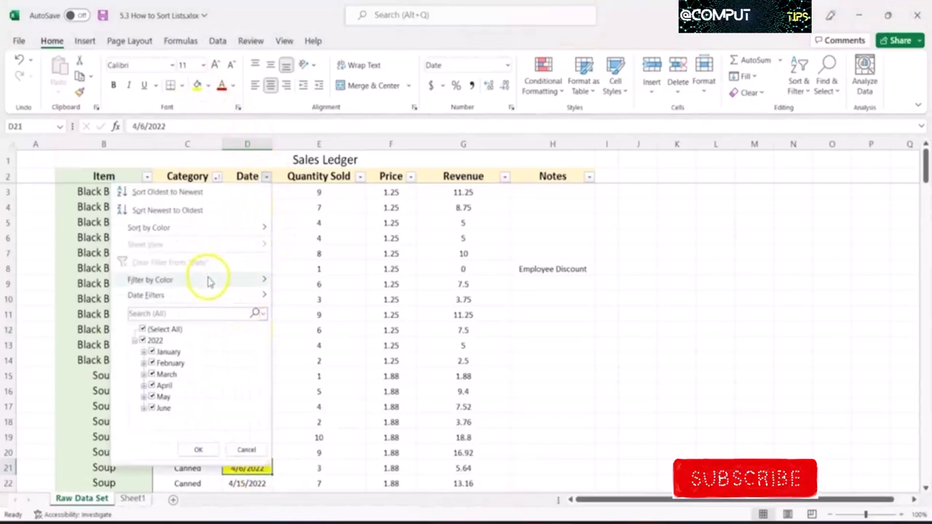
{"action": "mouse_move", "coordinate": [229, 230]}
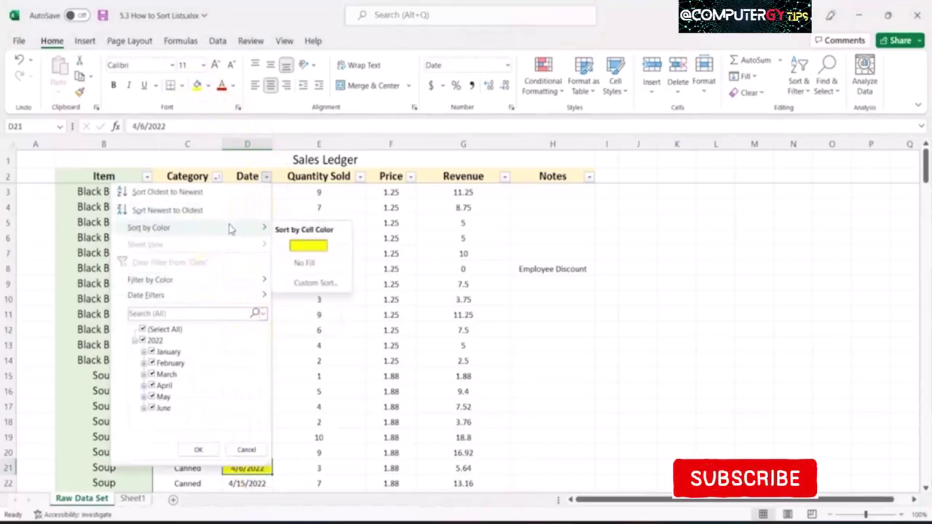
{"action": "left_click", "coordinate": [291, 245]}
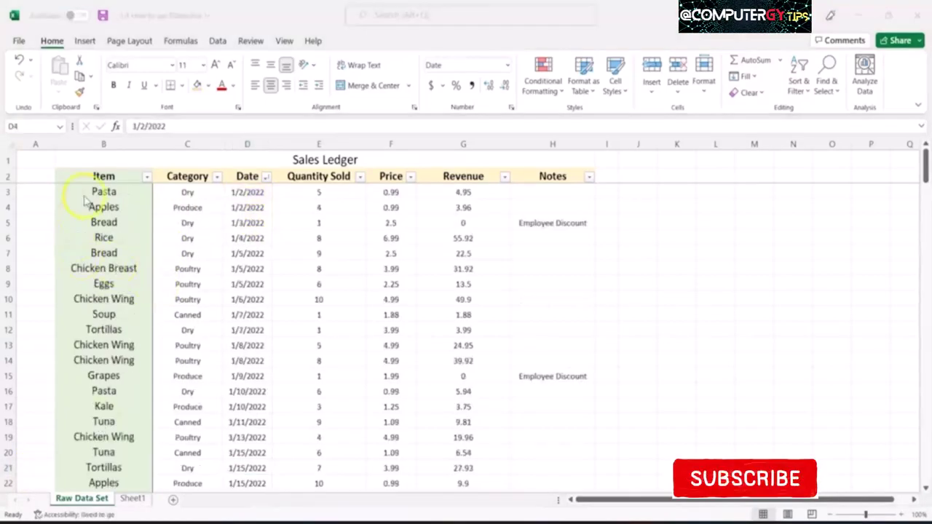
Step: Reselect the header row and open the Sort & Filter menu, also via Alt+H+S, closing it unchanged
{"action": "left_click", "coordinate": [125, 175]}
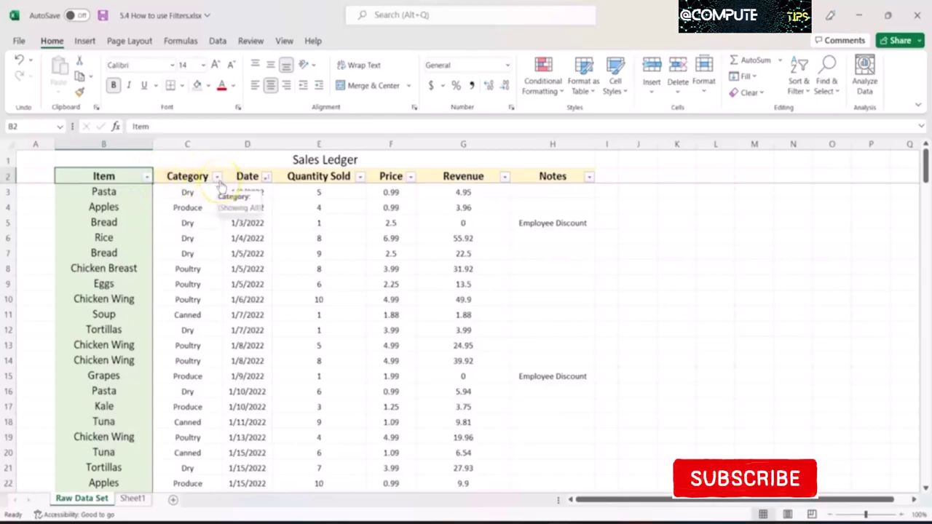
{"action": "left_click", "coordinate": [115, 174]}
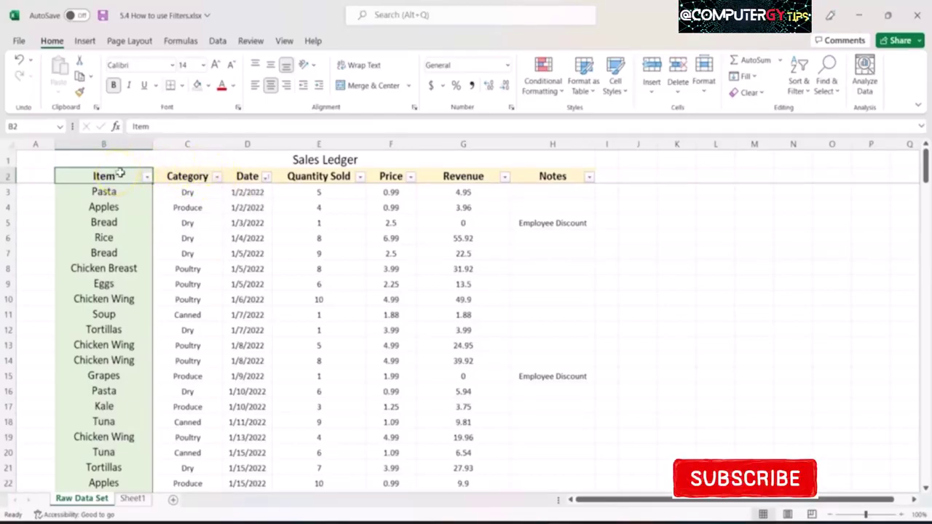
{"action": "left_click", "coordinate": [537, 176], "text": "shift"}
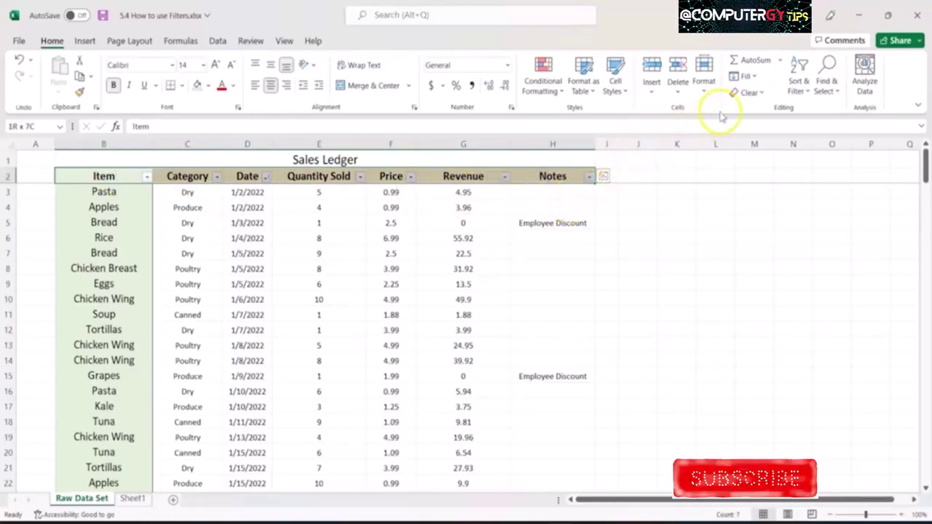
{"action": "left_click", "coordinate": [799, 83]}
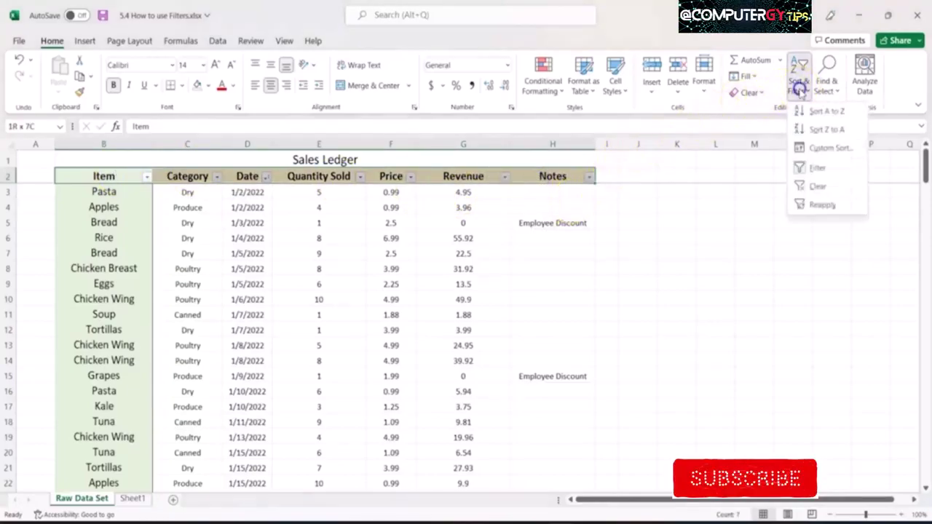
{"action": "left_click", "coordinate": [815, 168]}
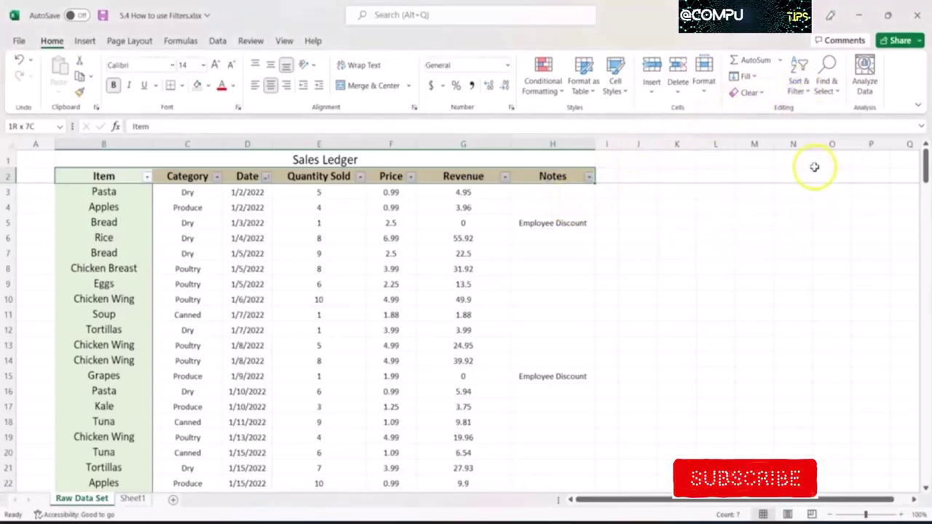
{"action": "key", "text": "alt"}
{"action": "key", "text": "h"}
{"action": "key", "text": "s"}
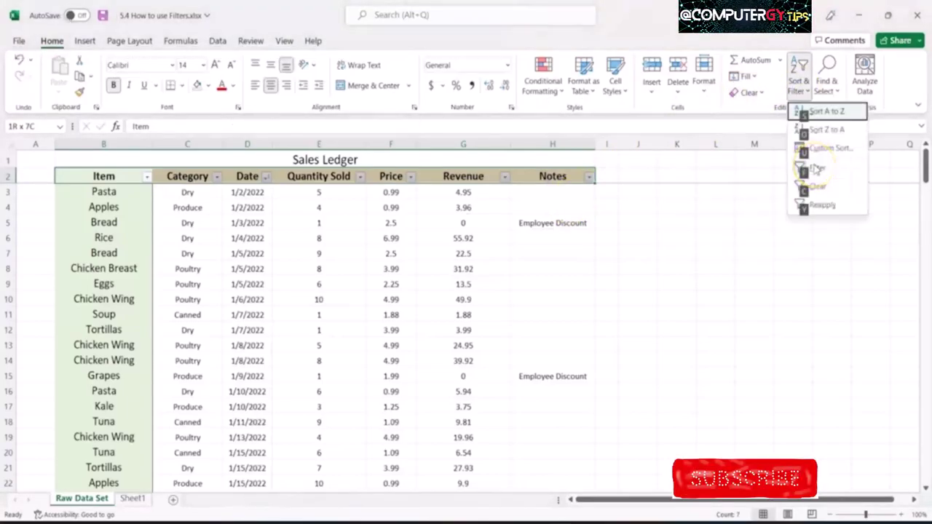
{"action": "key", "text": "Escape"}
{"action": "left_click", "coordinate": [357, 205]}
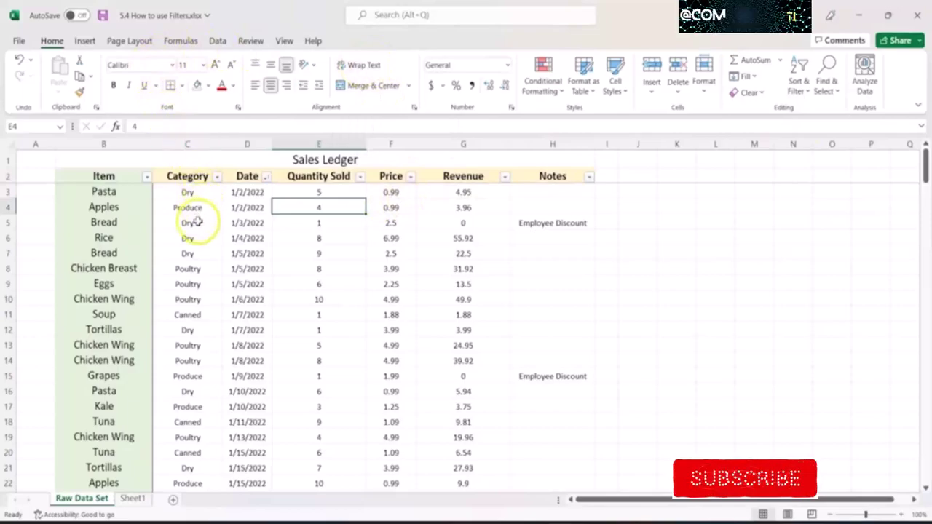
{"action": "left_click", "coordinate": [212, 242]}
Step: Filter the Item column to show only Chicken Wing rows
{"action": "left_click", "coordinate": [147, 176]}
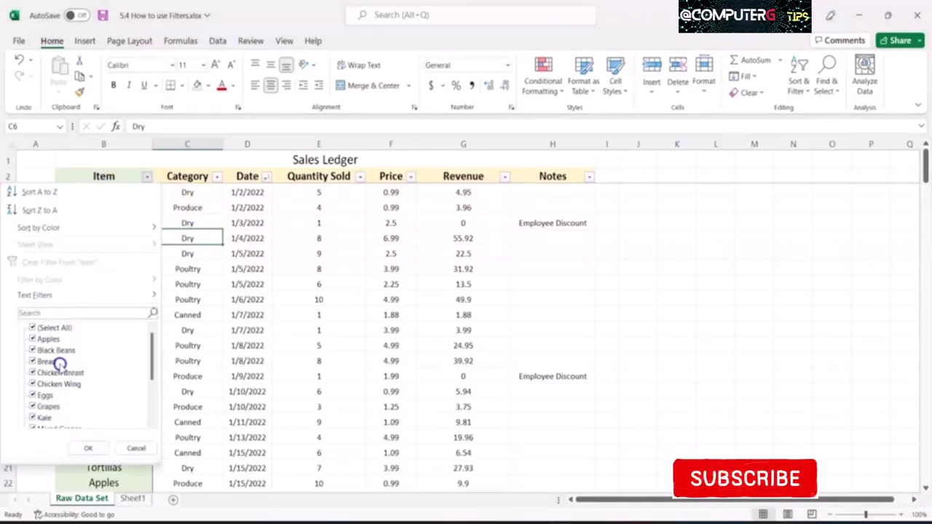
{"action": "left_click", "coordinate": [34, 328]}
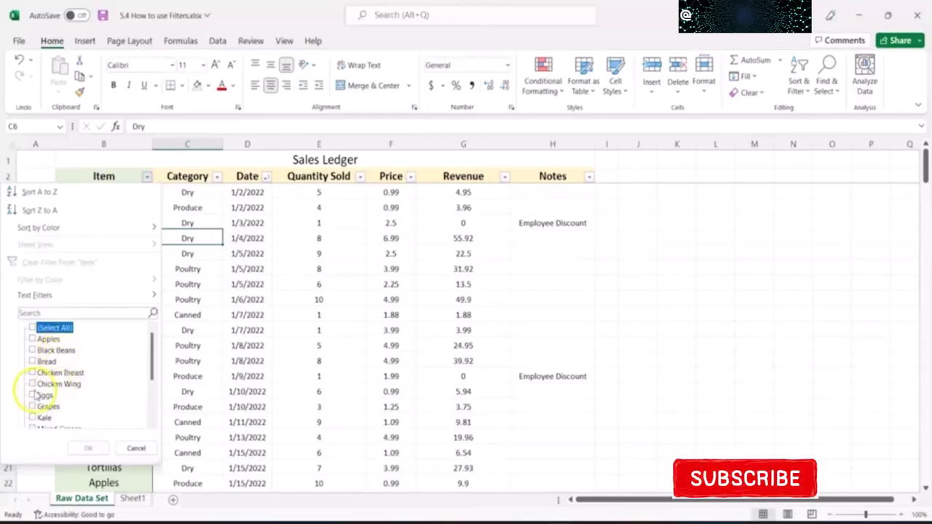
{"action": "left_click", "coordinate": [32, 384]}
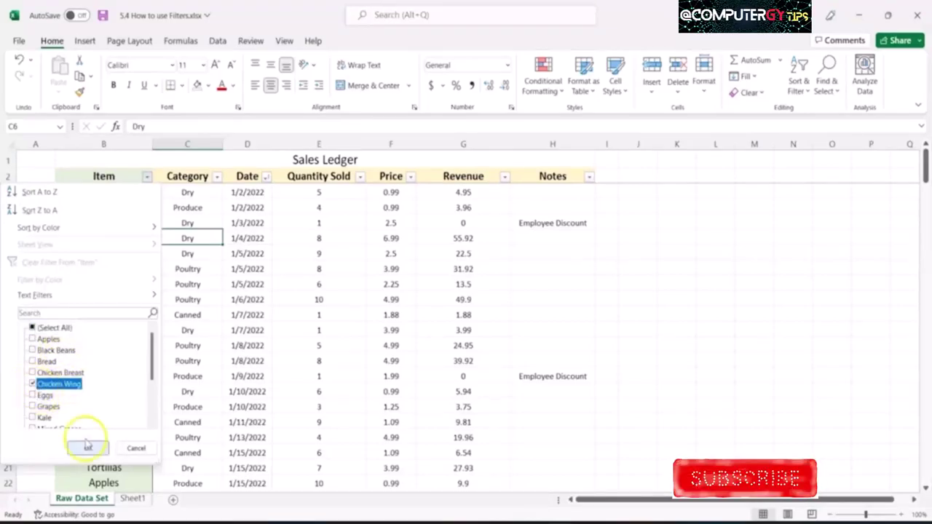
{"action": "left_click", "coordinate": [89, 450]}
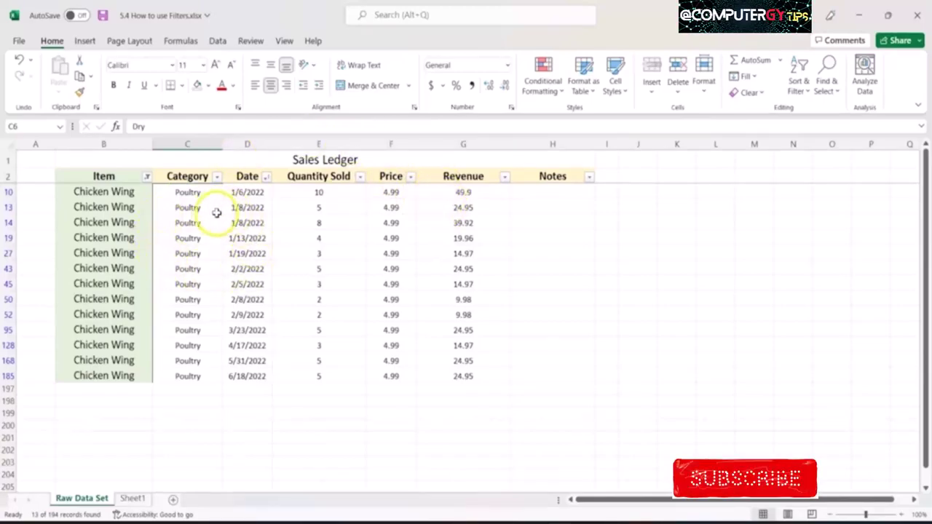
{"action": "left_click", "coordinate": [266, 177]}
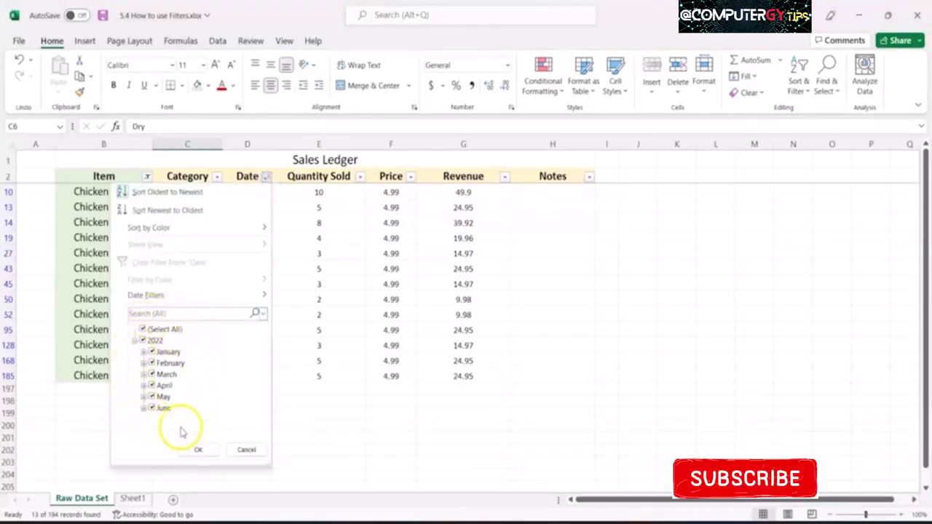
Step: Filter the Date column to February only, then clear the Date filter again
{"action": "left_click", "coordinate": [144, 329]}
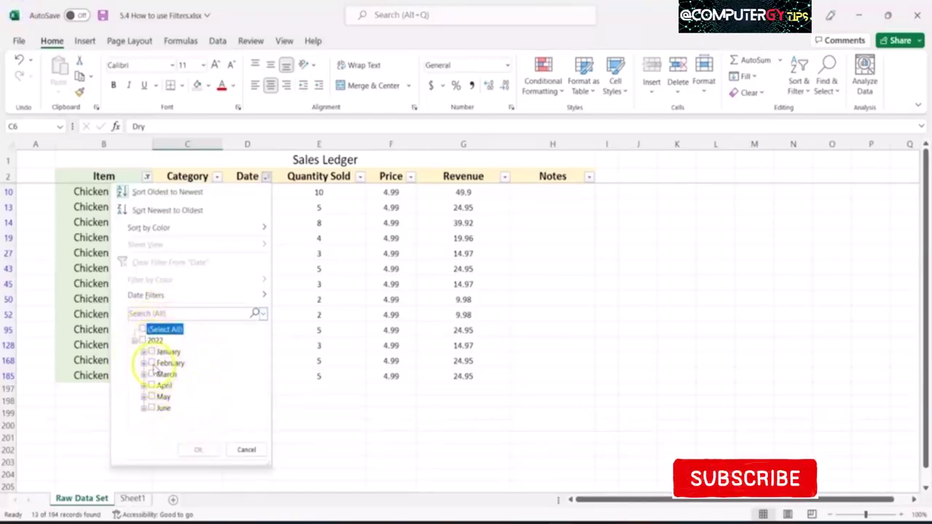
{"action": "left_click", "coordinate": [151, 362]}
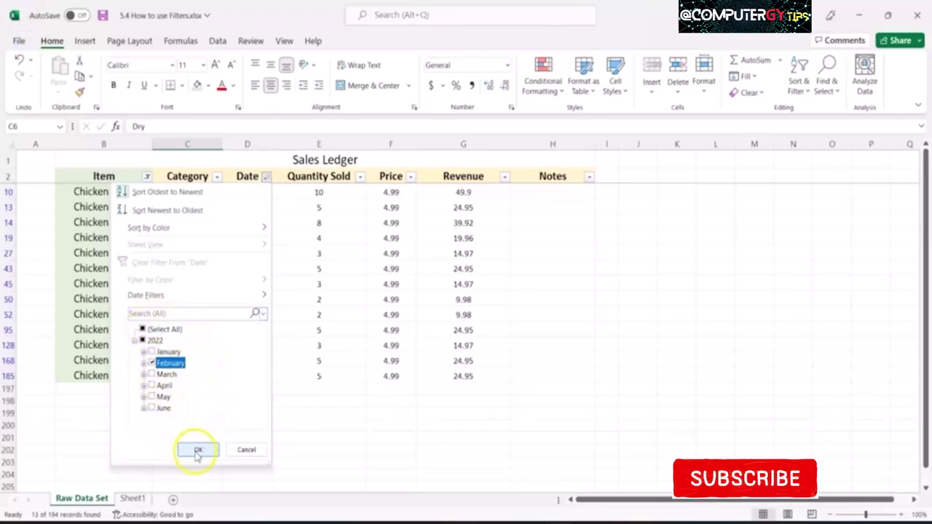
{"action": "left_click", "coordinate": [197, 451]}
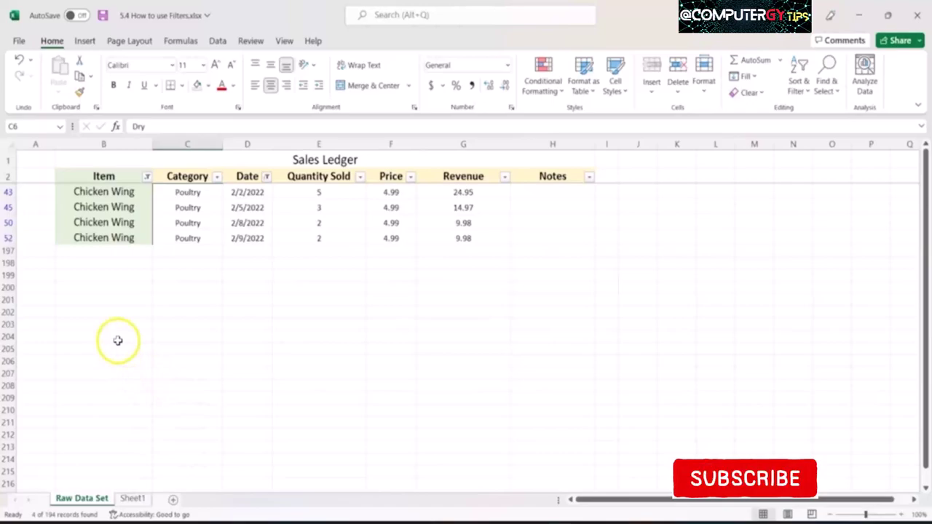
{"action": "left_click", "coordinate": [267, 177]}
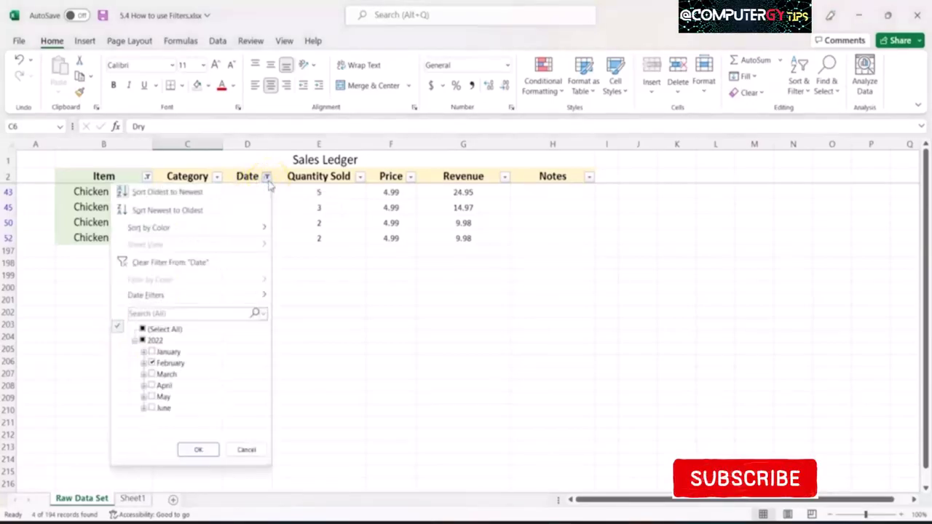
{"action": "left_click", "coordinate": [203, 262]}
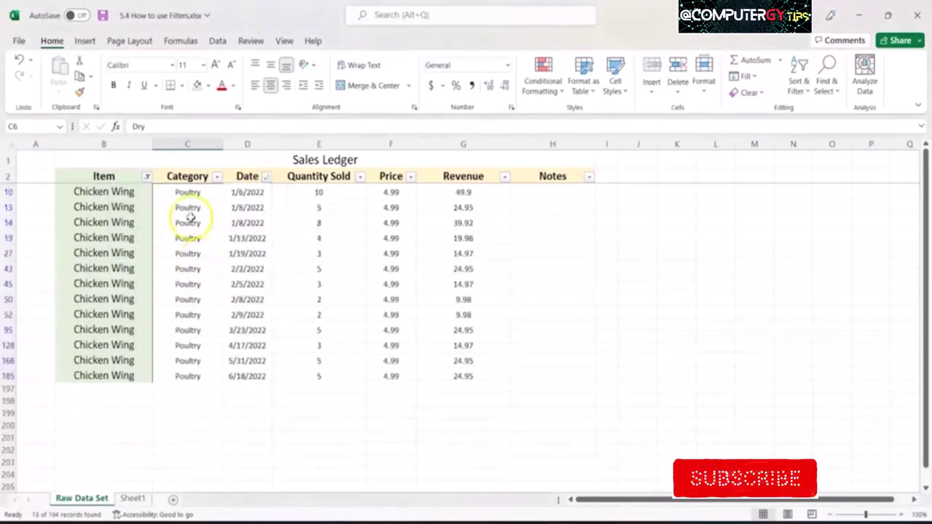
Step: Clear the Item filter, then re-filter Item to Chicken Breast and Chicken Wing only
{"action": "left_click", "coordinate": [146, 177]}
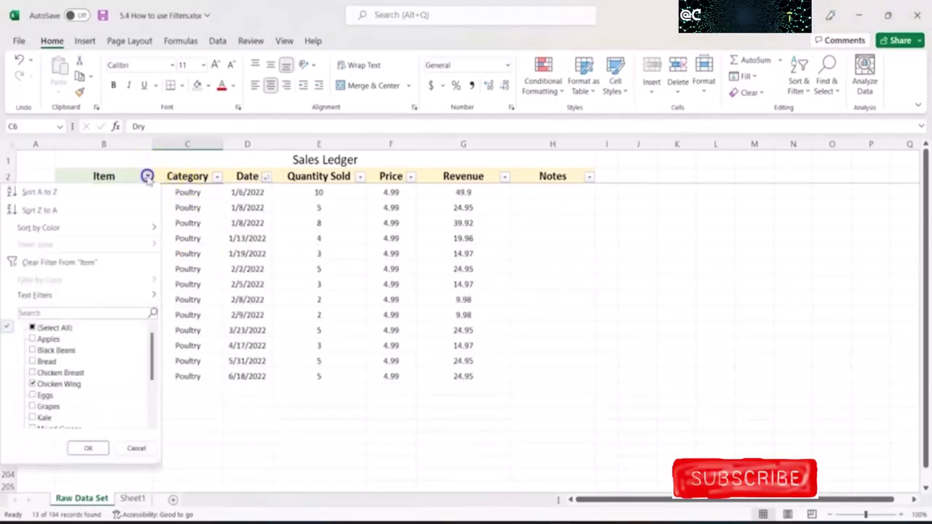
{"action": "left_click", "coordinate": [112, 264]}
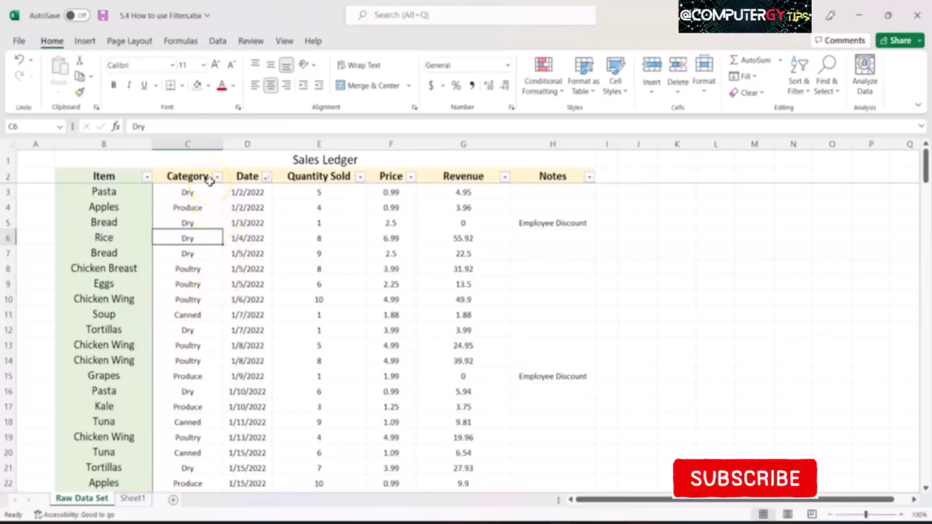
{"action": "left_click", "coordinate": [149, 176]}
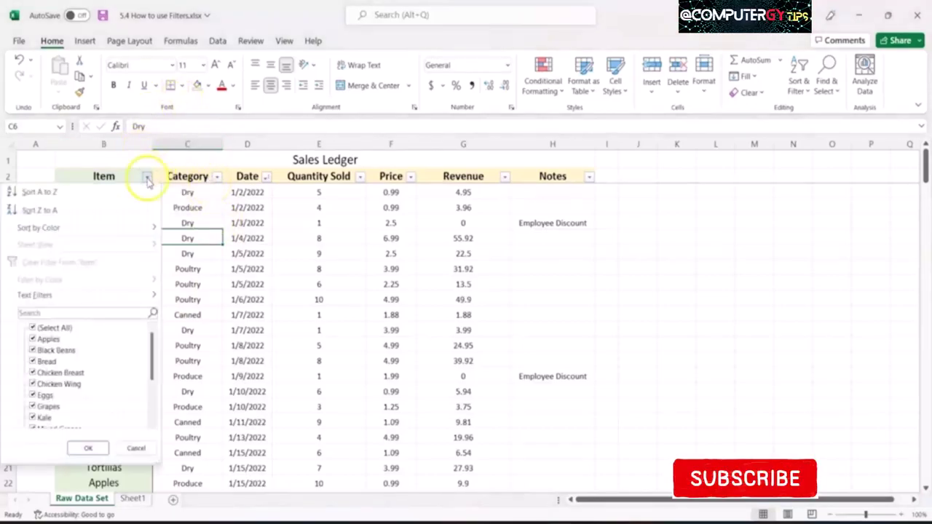
{"action": "left_click", "coordinate": [34, 328]}
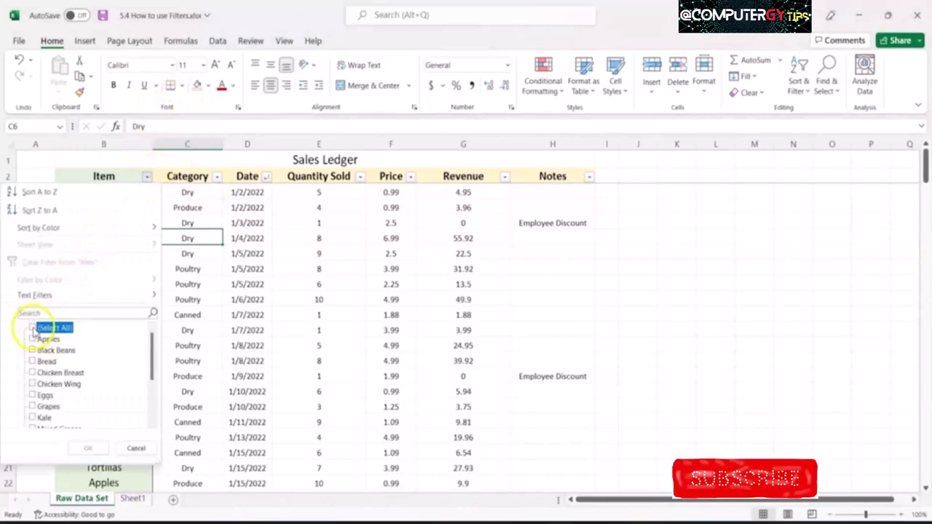
{"action": "left_click", "coordinate": [32, 373]}
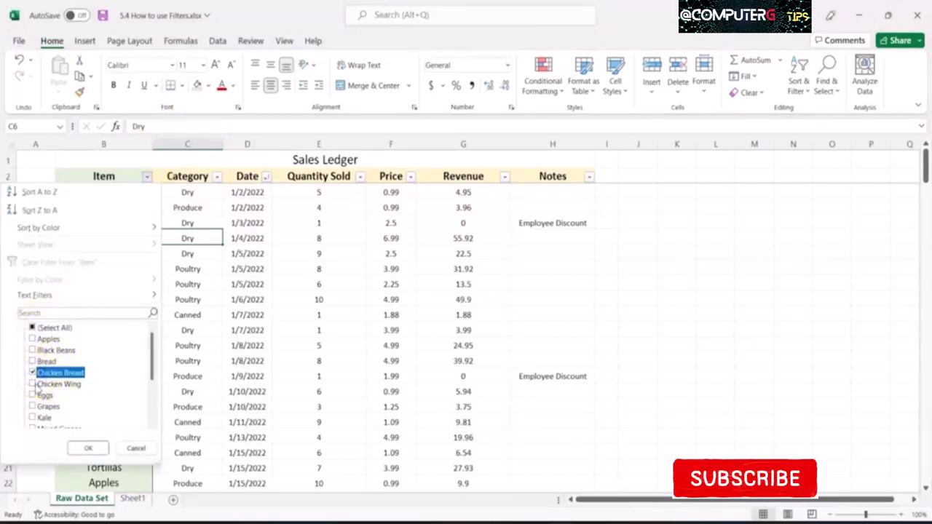
{"action": "left_click", "coordinate": [32, 384]}
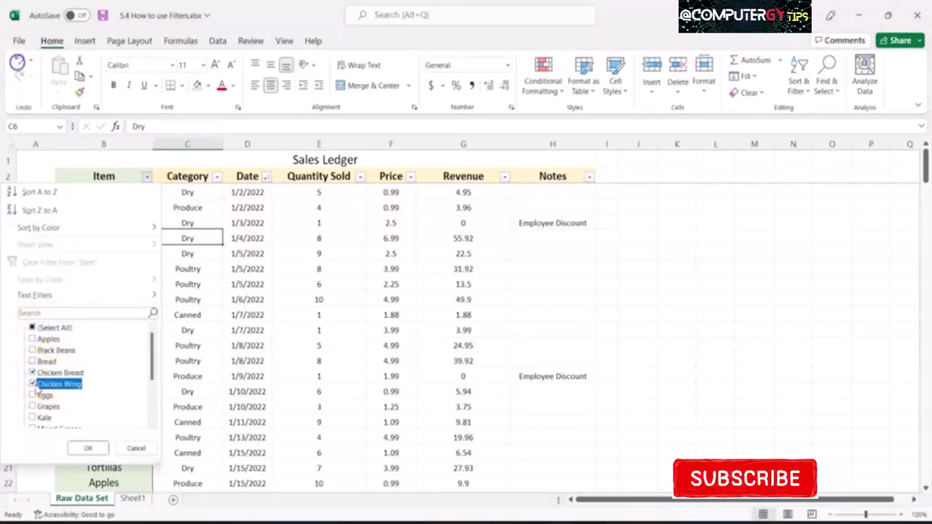
{"action": "left_click", "coordinate": [89, 446]}
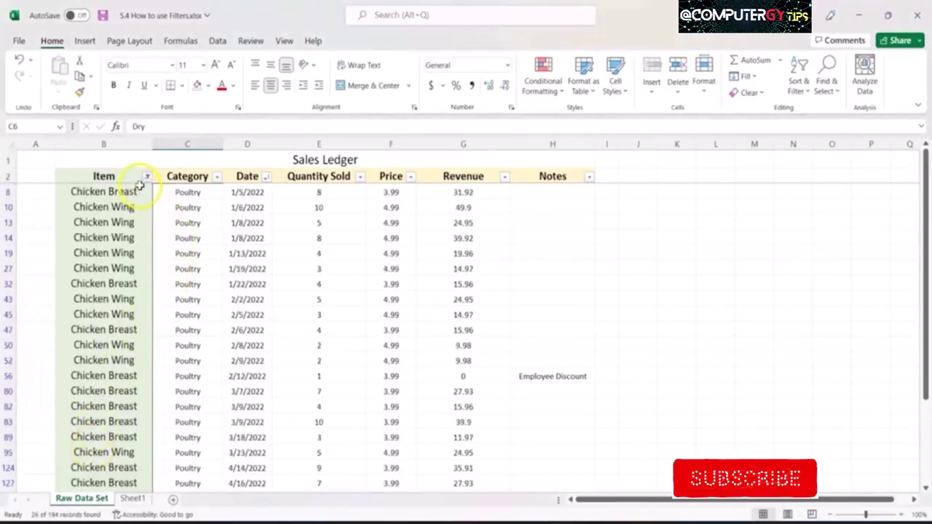
Step: Clear the Item filter again so every item is listed
{"action": "mouse_move", "coordinate": [148, 180]}
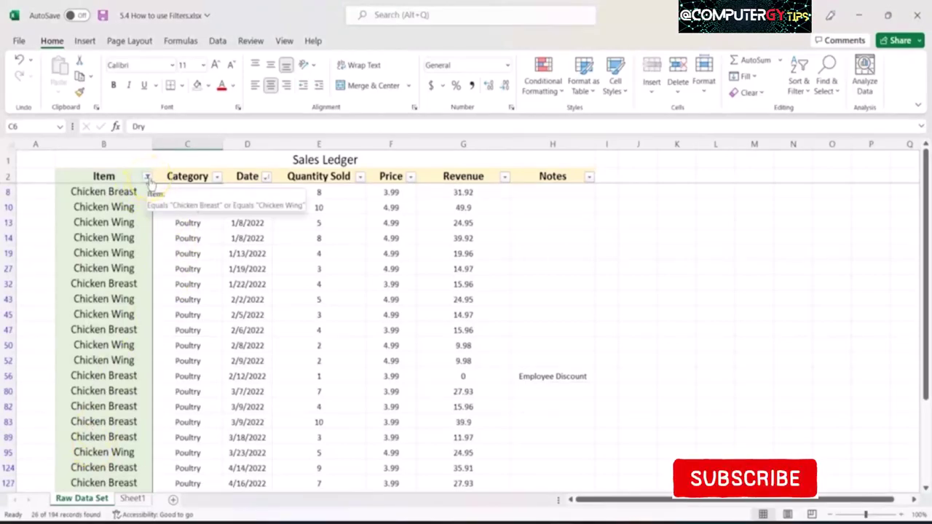
{"action": "left_click", "coordinate": [147, 177]}
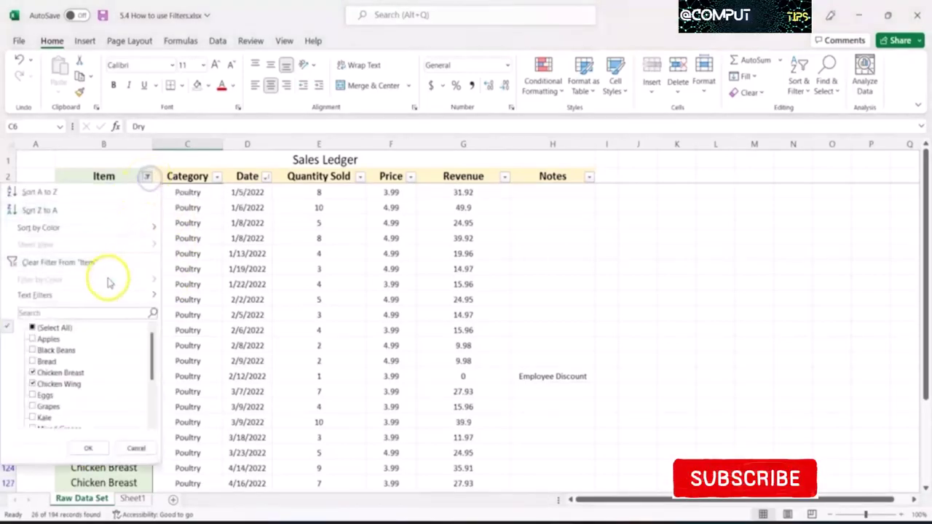
{"action": "left_click", "coordinate": [61, 264]}
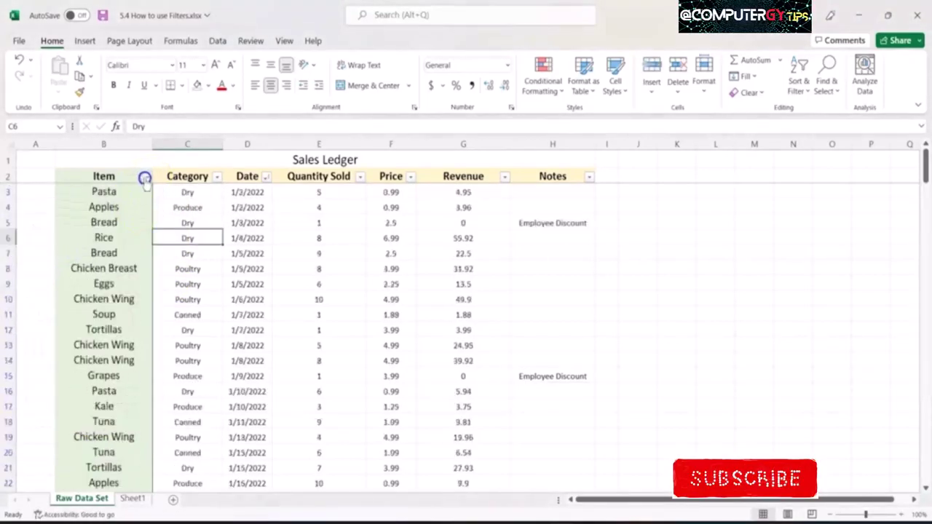
{"action": "left_click", "coordinate": [147, 177]}
Step: Apply an Item text filter for entries containing 'chicken'
{"action": "mouse_move", "coordinate": [114, 296]}
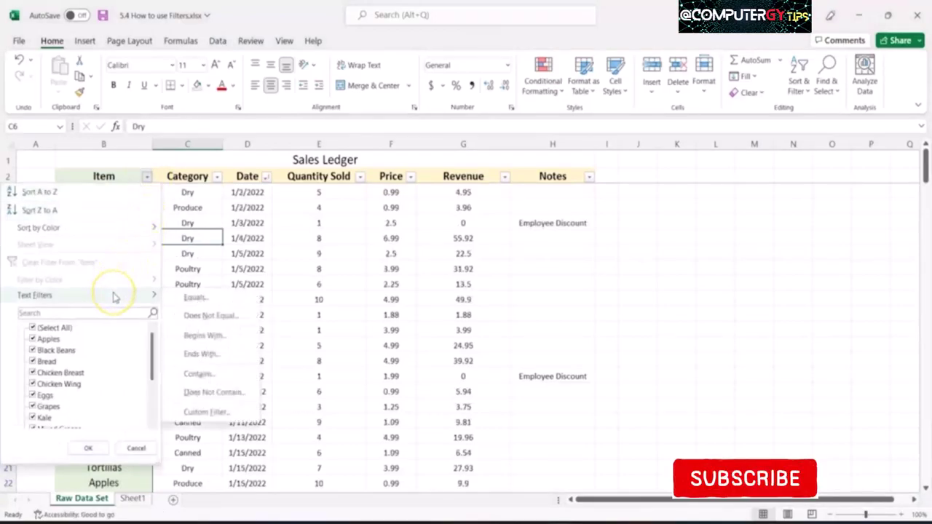
{"action": "left_click", "coordinate": [210, 375]}
{"action": "type", "text": "chicken"}
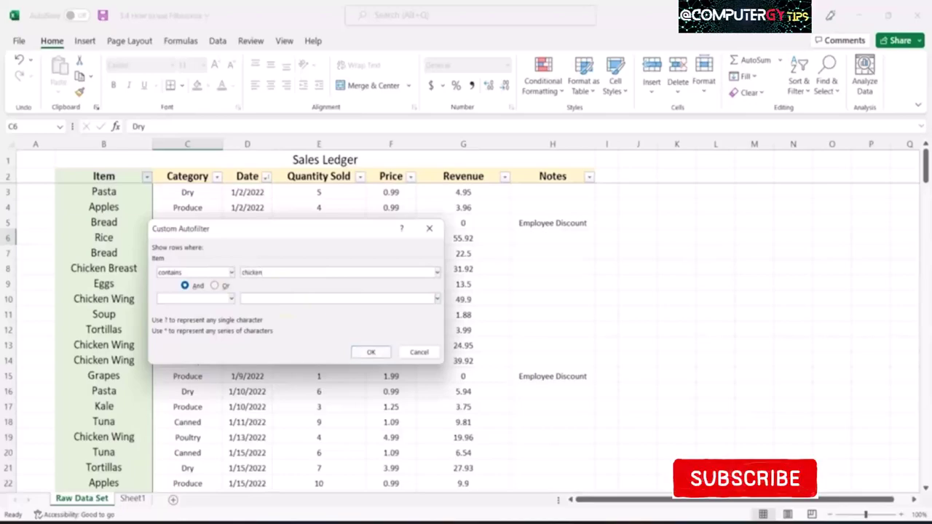
{"action": "left_click", "coordinate": [370, 352]}
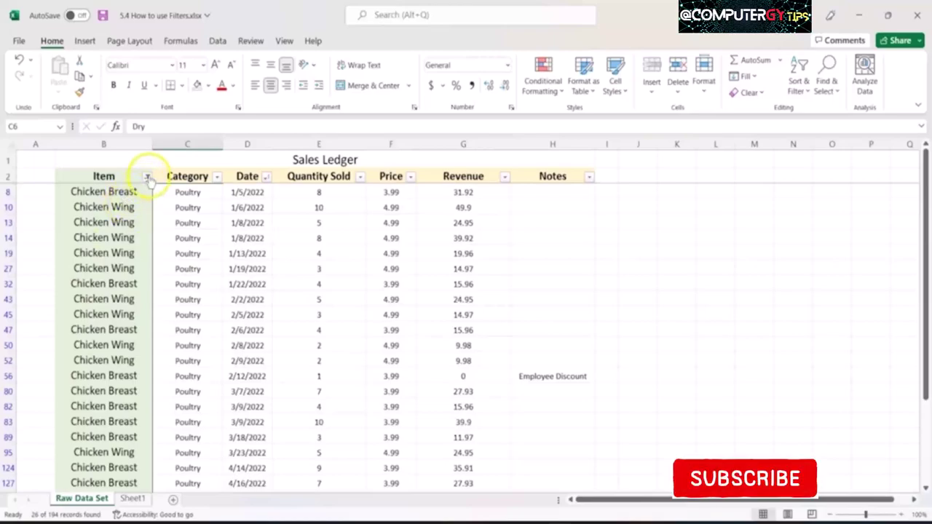
Step: Extend the Item filter to contains 'chicken' Or equals 'Soup'
{"action": "left_click", "coordinate": [146, 177]}
{"action": "mouse_move", "coordinate": [119, 302]}
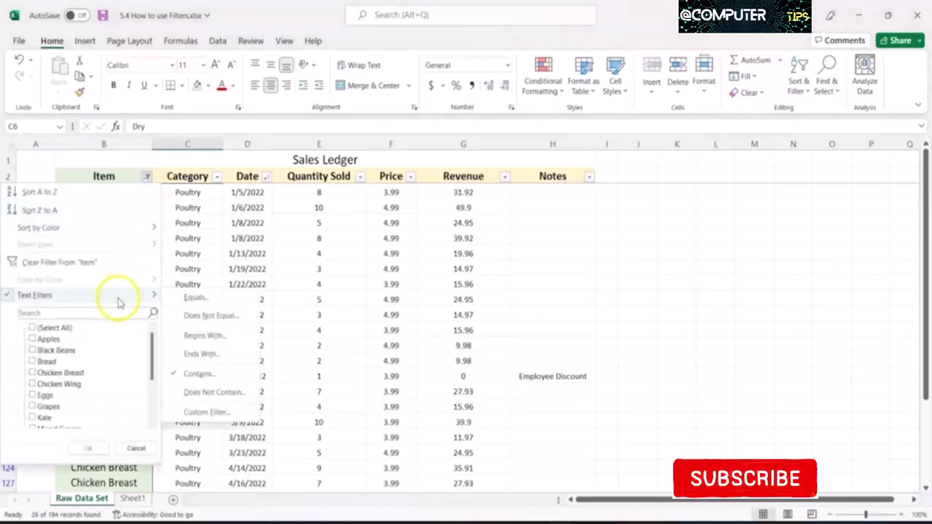
{"action": "left_click", "coordinate": [216, 376]}
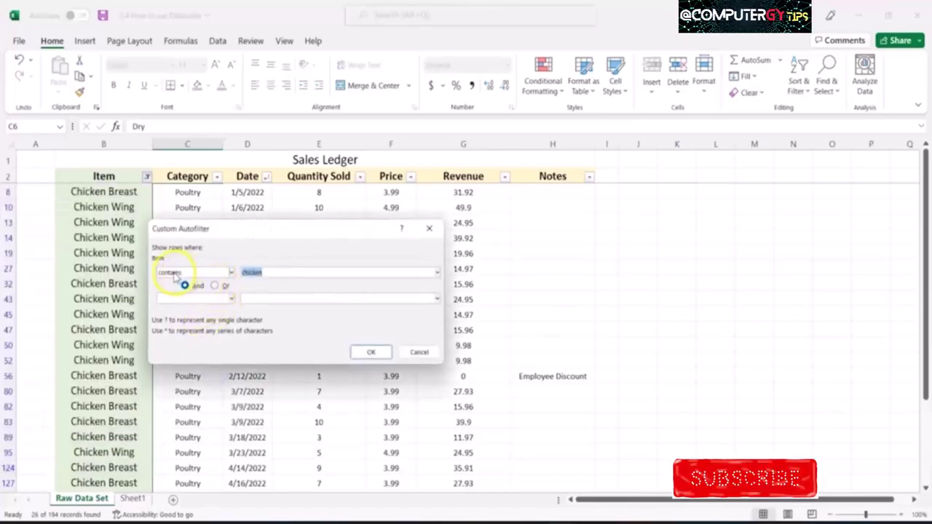
{"action": "left_click", "coordinate": [214, 285]}
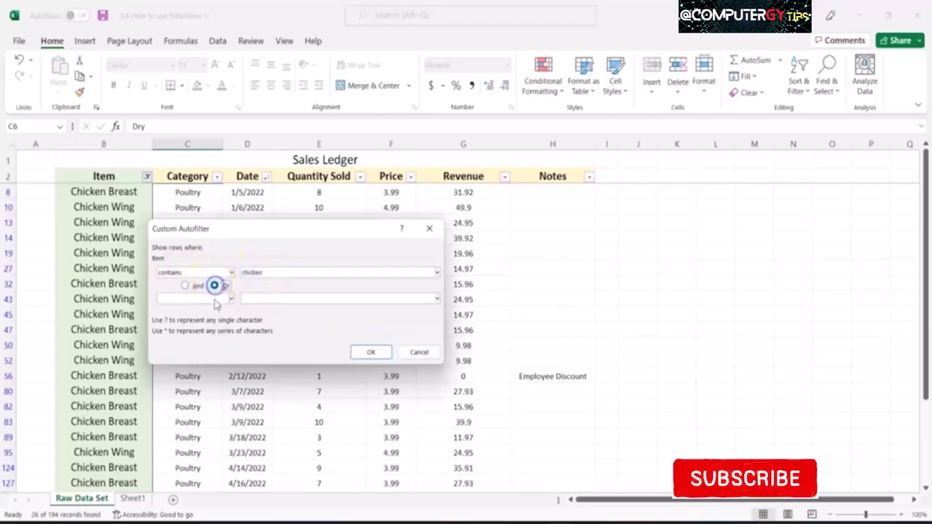
{"action": "left_click", "coordinate": [215, 299]}
{"action": "left_click", "coordinate": [208, 321]}
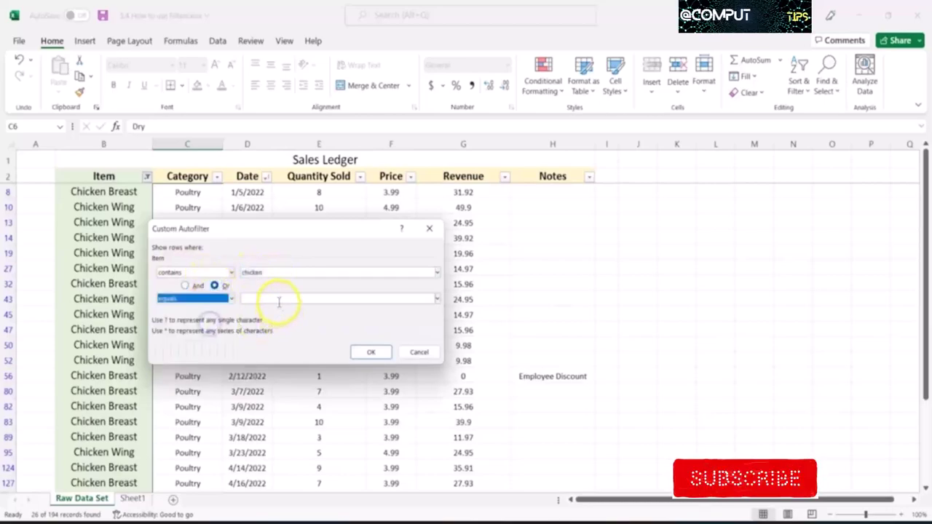
{"action": "left_click", "coordinate": [279, 300]}
{"action": "type", "text": "Soup"}
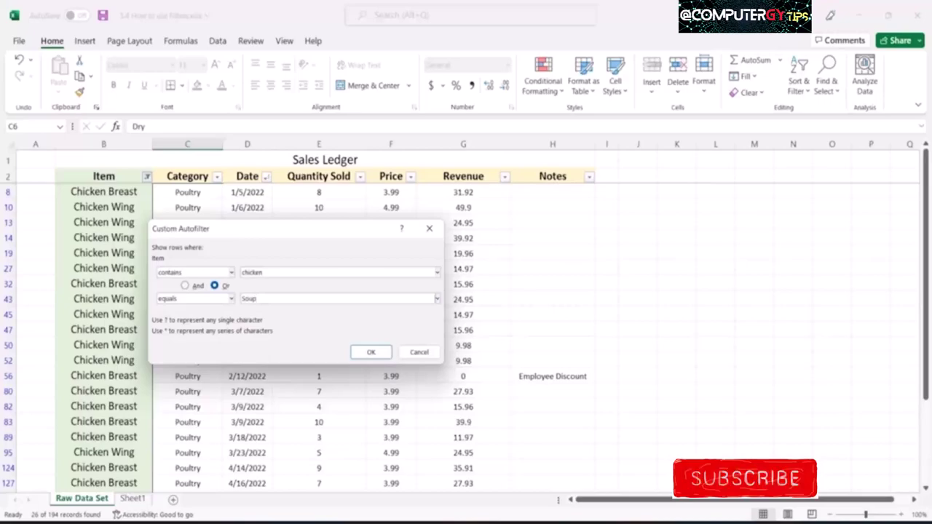
{"action": "left_click", "coordinate": [370, 352]}
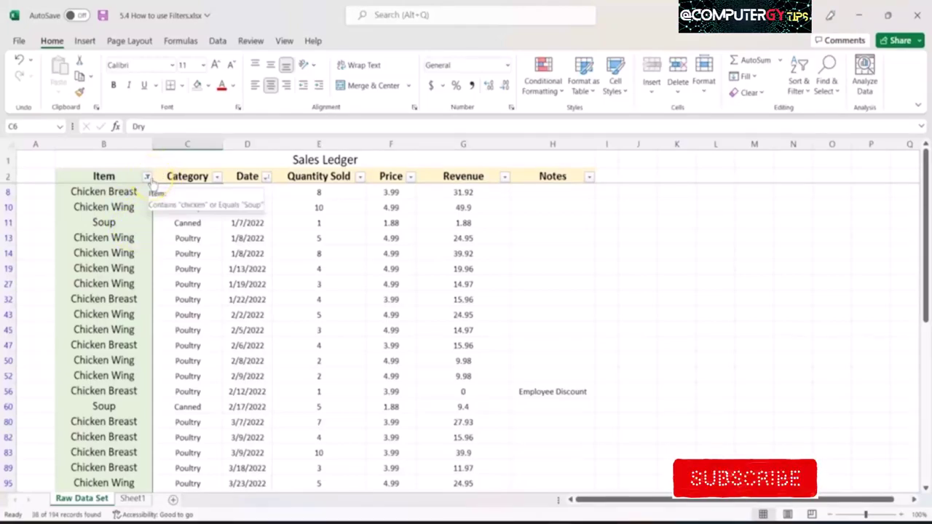
Step: Open the Item Custom Filter dialog and review the second condition's comparison operators
{"action": "left_click", "coordinate": [147, 177]}
{"action": "mouse_move", "coordinate": [113, 296]}
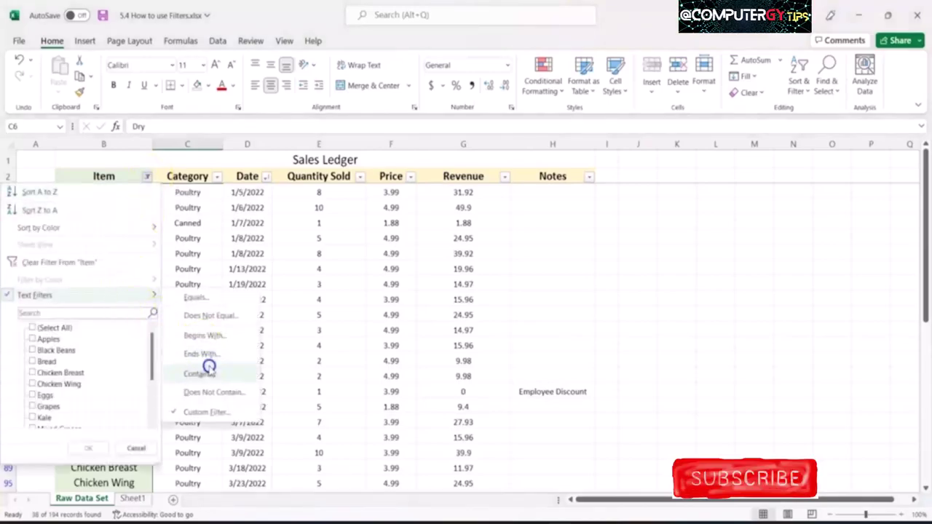
{"action": "left_click", "coordinate": [209, 411]}
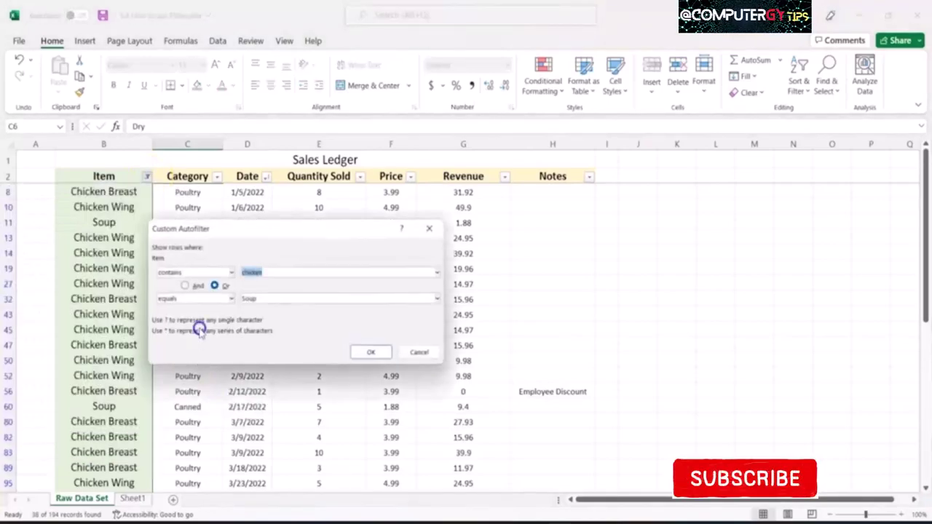
{"action": "left_click", "coordinate": [206, 298]}
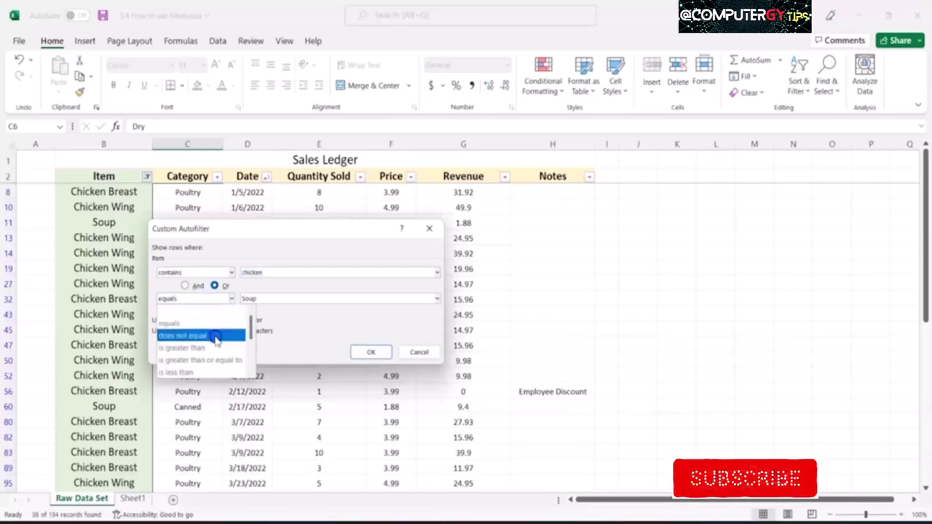
{"action": "scroll", "coordinate": [215, 337], "scroll_direction": "down", "scroll_amount": 1}
{"action": "scroll", "coordinate": [213, 333], "scroll_direction": "up", "scroll_amount": 1}
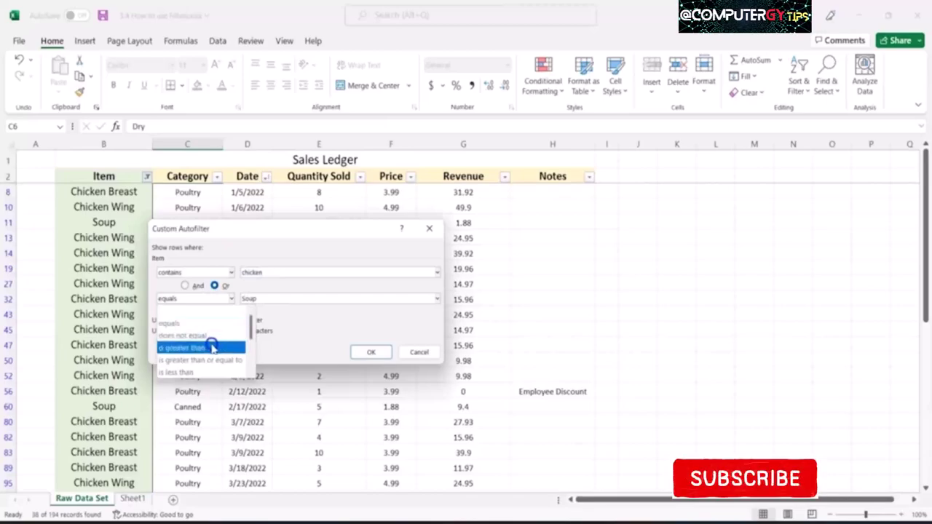
{"action": "scroll", "coordinate": [209, 334], "scroll_direction": "down", "scroll_amount": 1}
{"action": "scroll", "coordinate": [210, 345], "scroll_direction": "down", "scroll_amount": 1}
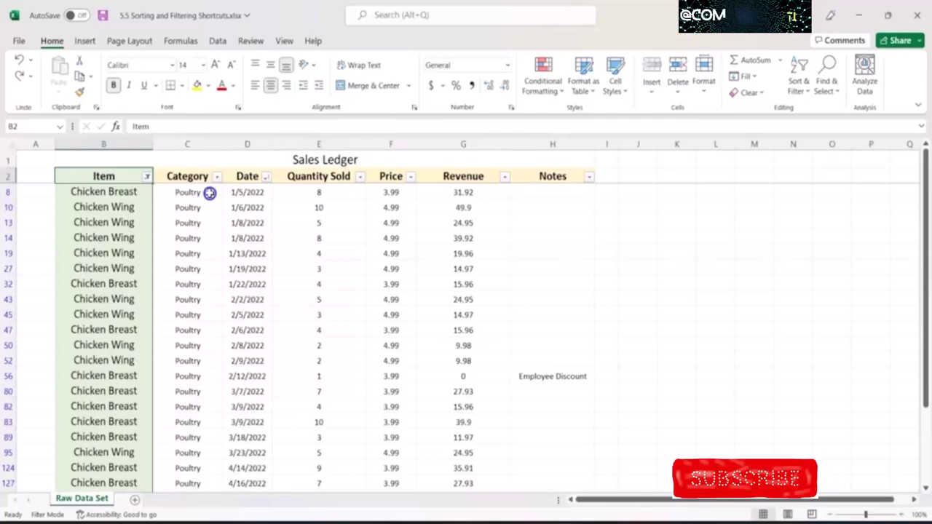
Step: Clear the Item filter by keyboard with Alt+Down and Clear Filter, then again using the C shortcut
{"action": "key", "text": "Down"}
{"action": "key", "text": "Up"}
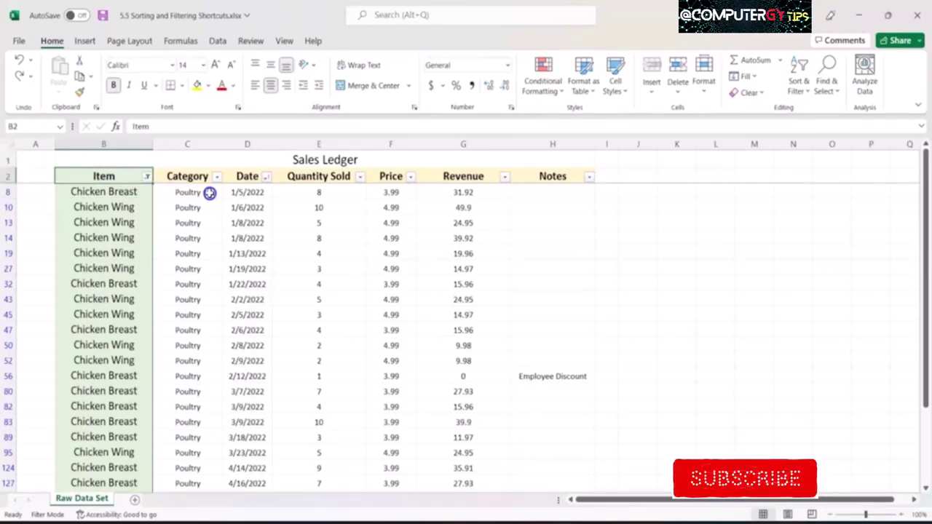
{"action": "key", "text": "alt+Down"}
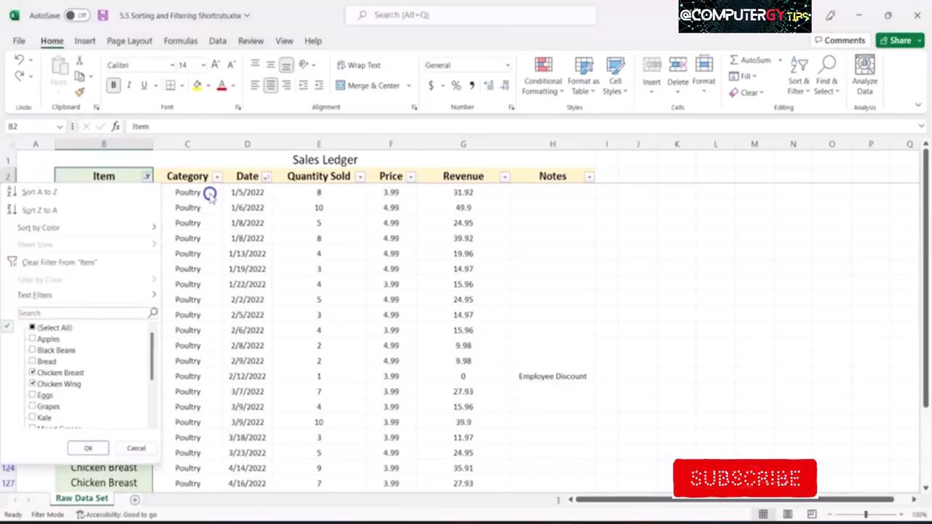
{"action": "key", "text": "Down"}
{"action": "key", "text": "Down"}
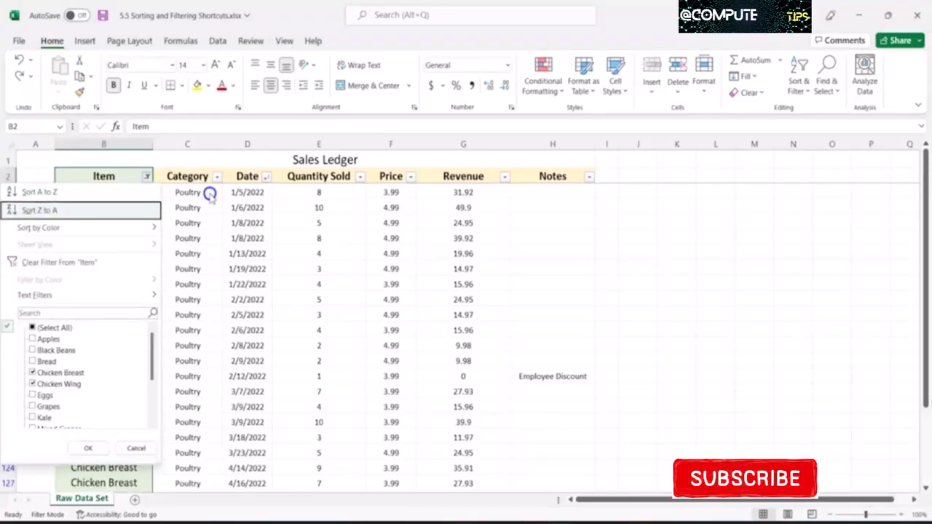
{"action": "key", "text": "Down"}
{"action": "key", "text": "Down"}
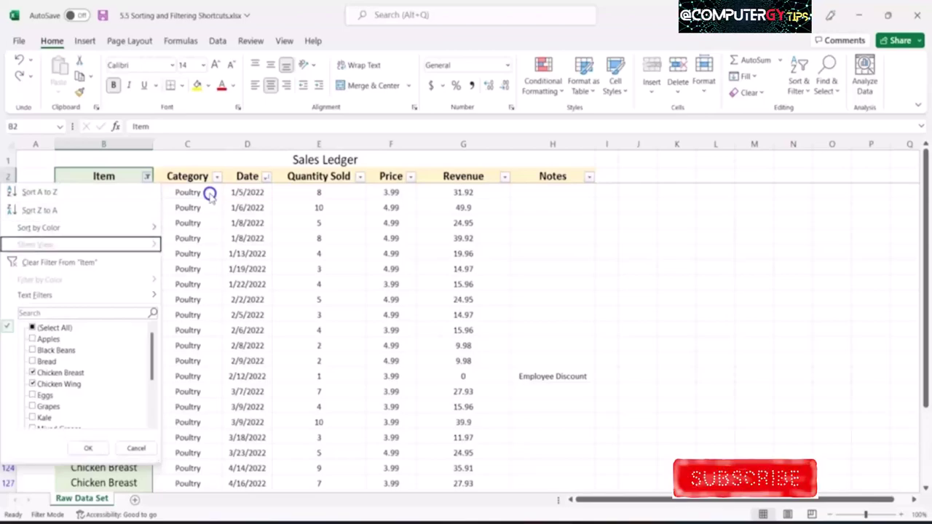
{"action": "key", "text": "Down"}
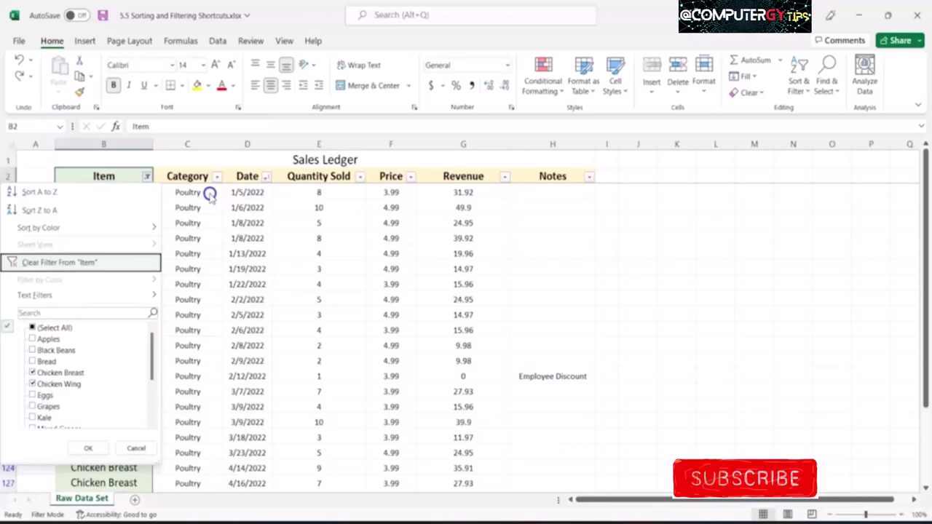
{"action": "key", "text": "Return"}
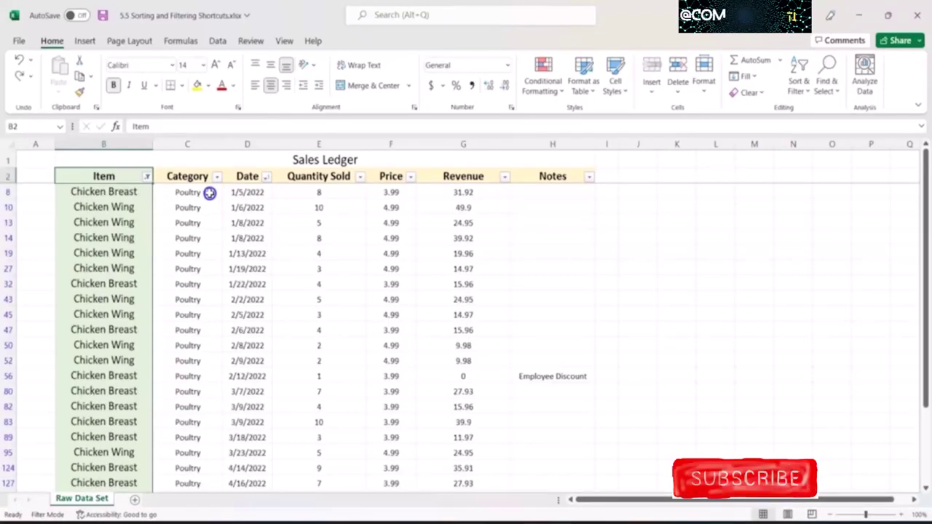
{"action": "key", "text": "alt+Down"}
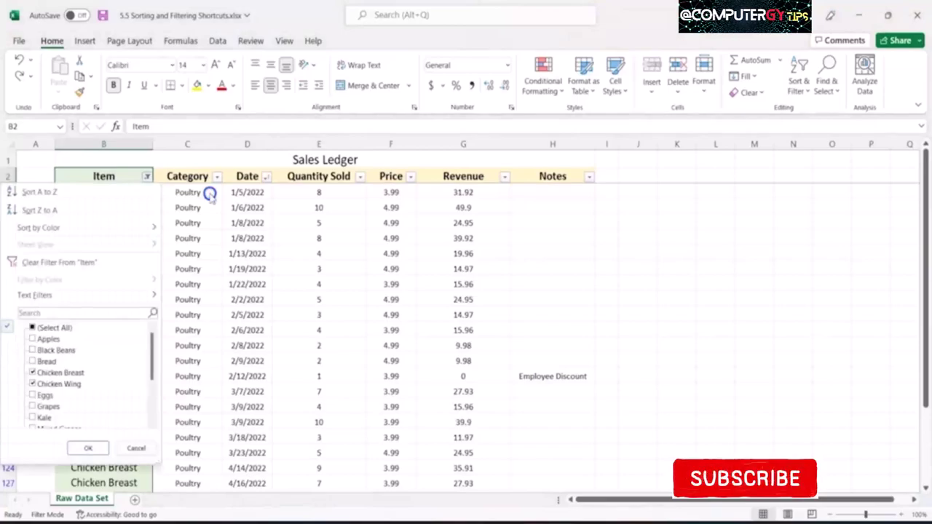
{"action": "key", "text": "c"}
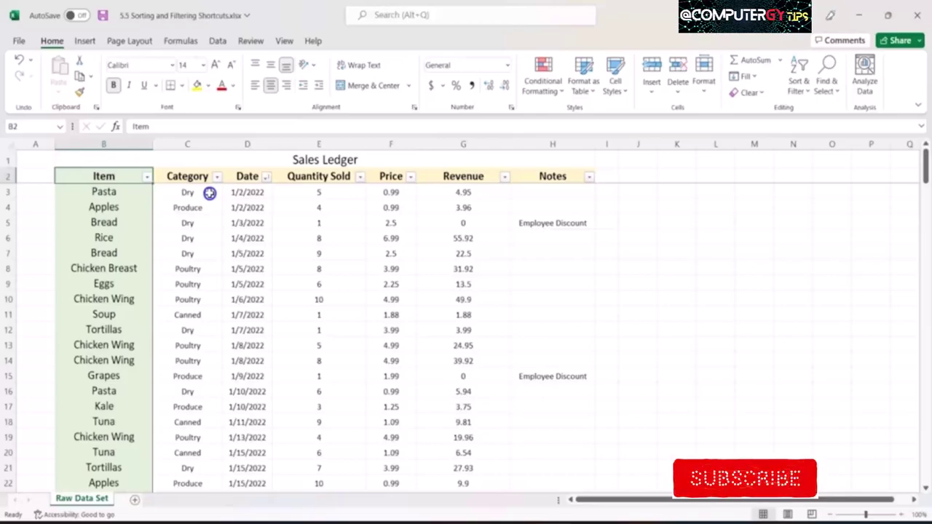
{"action": "key", "text": "alt+Down"}
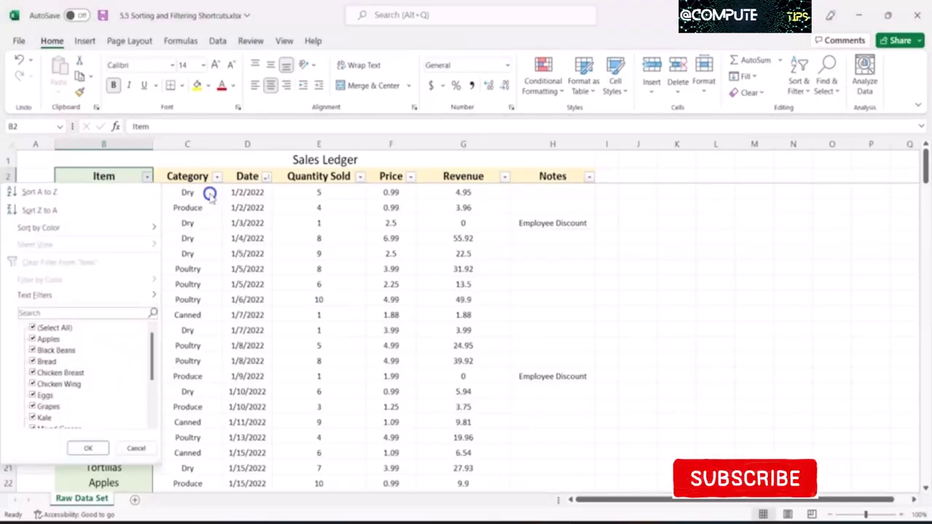
{"action": "key", "text": "e"}
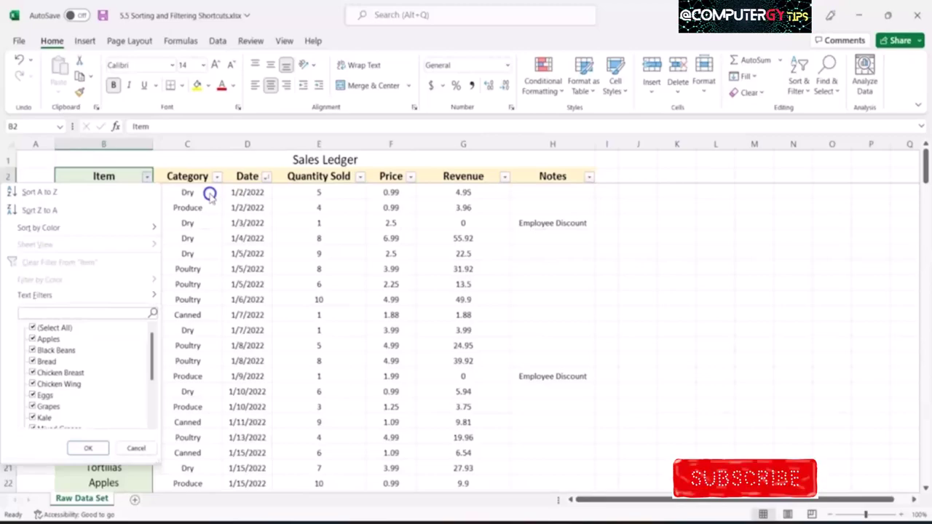
{"action": "type", "text": "Chicken"}
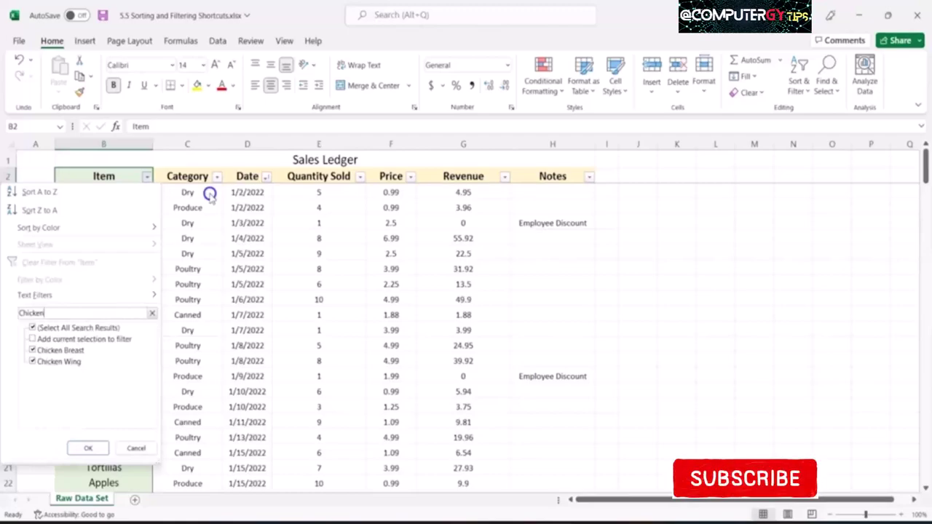
{"action": "key", "text": "Return"}
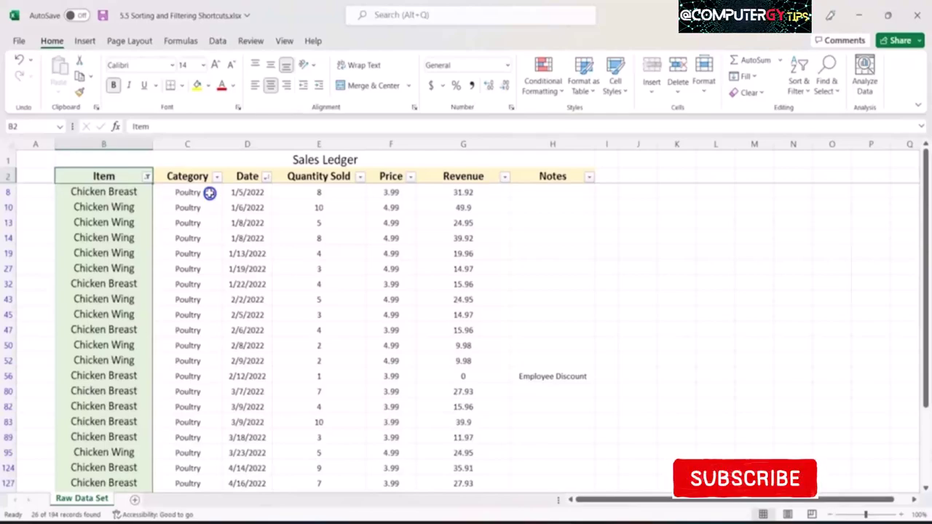
{"action": "key", "text": "alt+Down"}
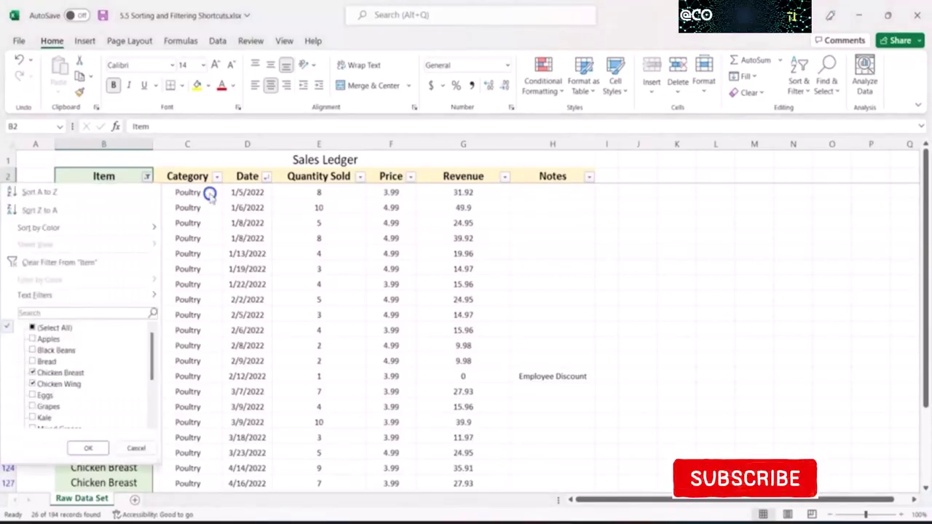
{"action": "key", "text": "c"}
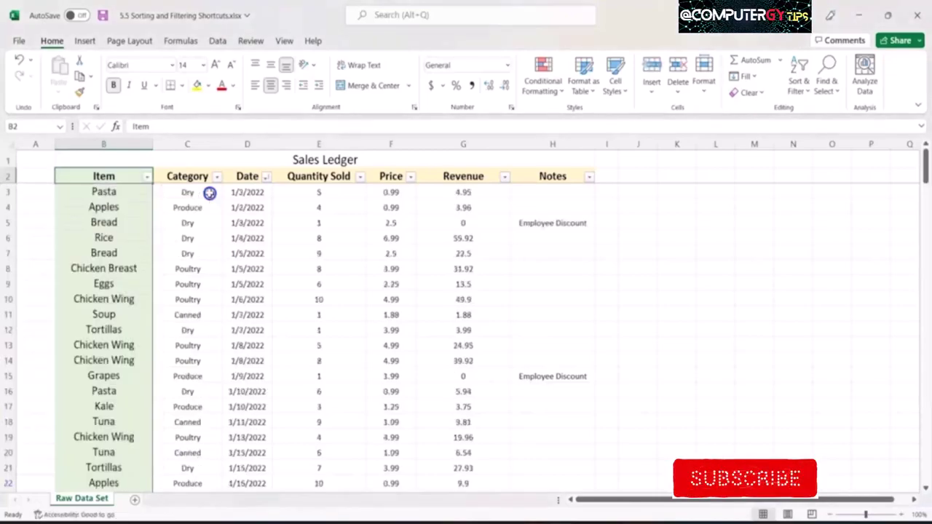
{"action": "key", "text": "Right"}
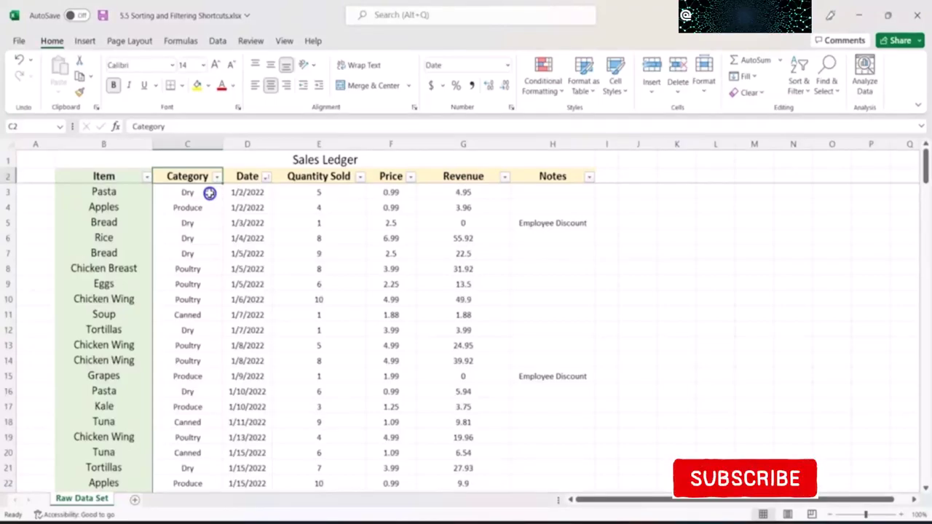
Step: Filter the Category column so only the Dry and Produce rows are shown
{"action": "key", "text": "alt+Down"}
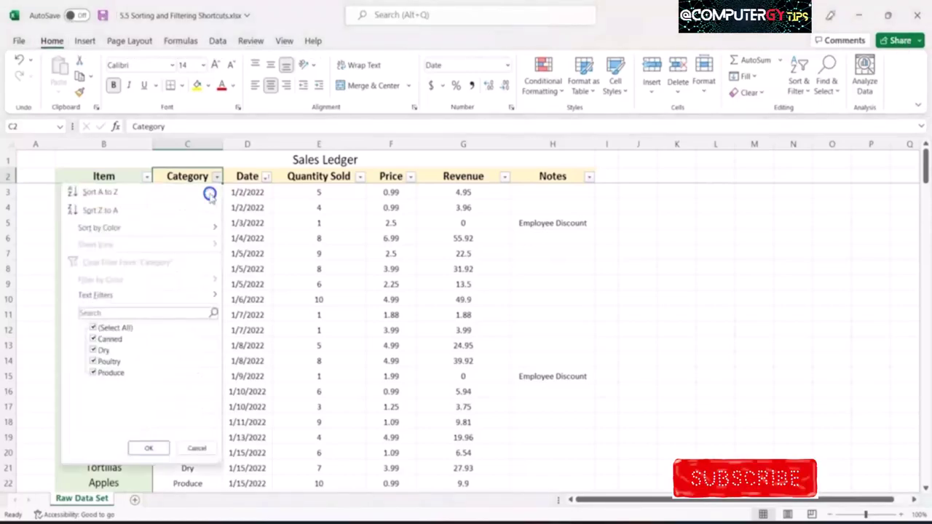
{"action": "key", "text": "Down"}
{"action": "key", "text": "Down"}
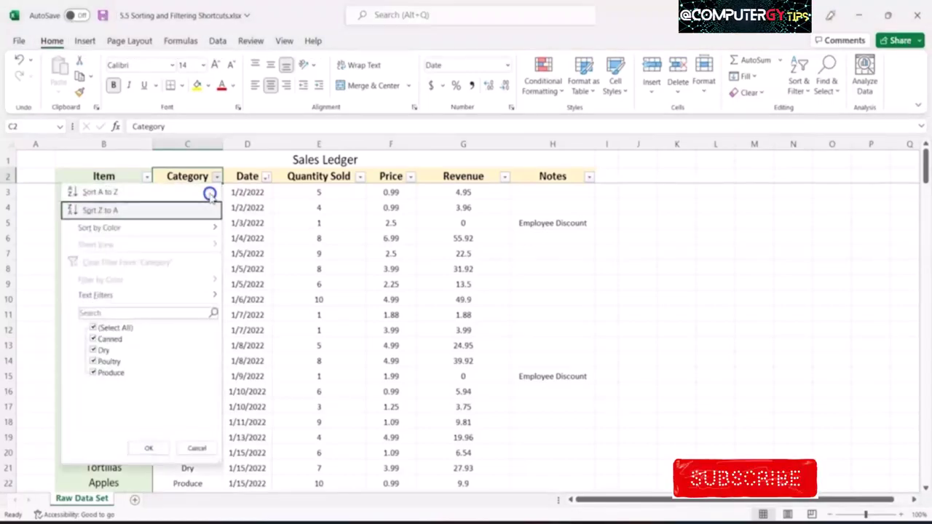
{"action": "key", "text": "Down"}
{"action": "key", "text": "Down"}
{"action": "key", "text": "Down"}
{"action": "key", "text": "Down"}
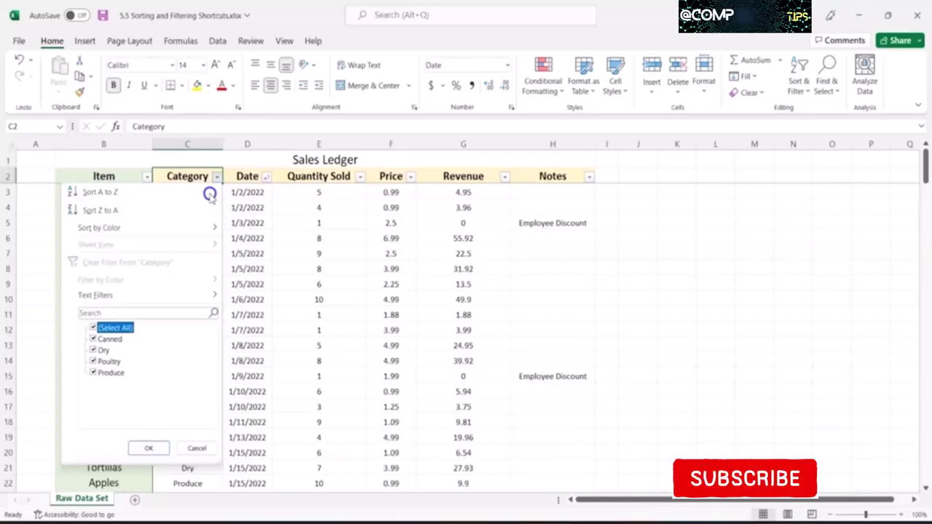
{"action": "key", "text": "space"}
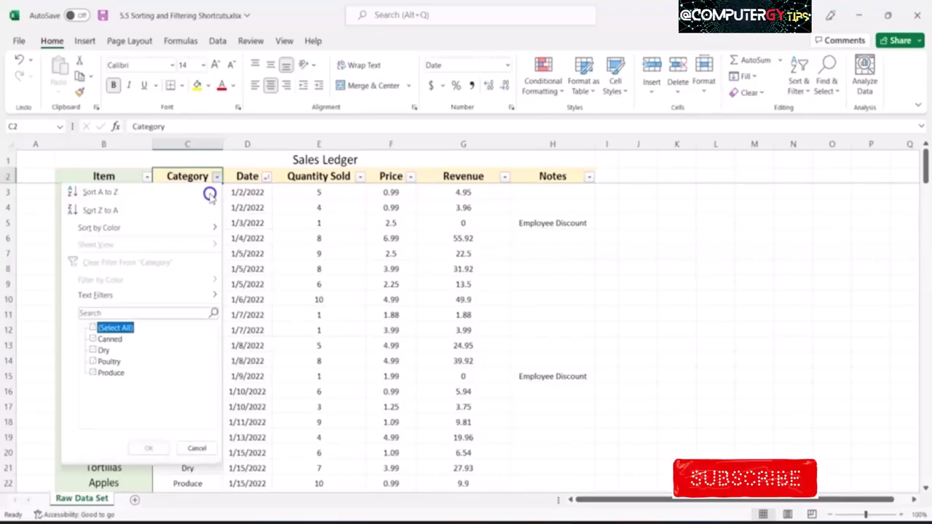
{"action": "key", "text": "Down"}
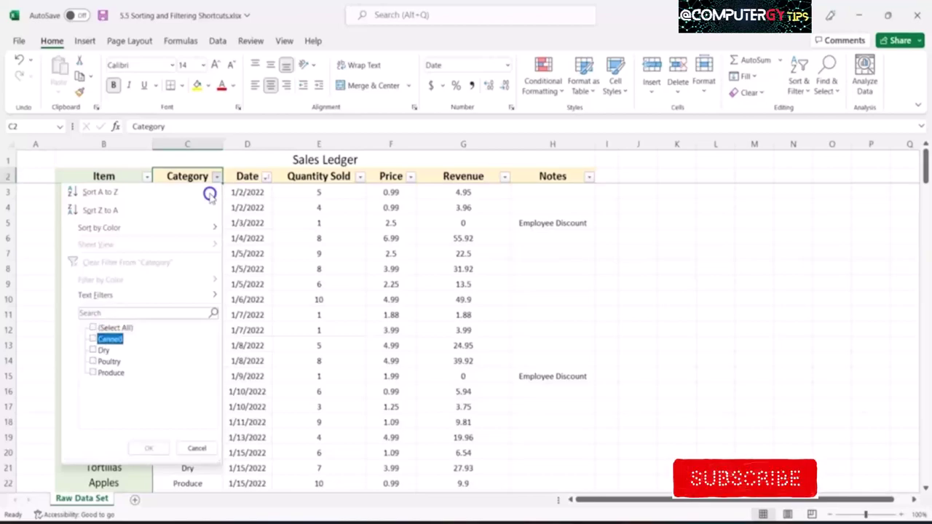
{"action": "key", "text": "Down"}
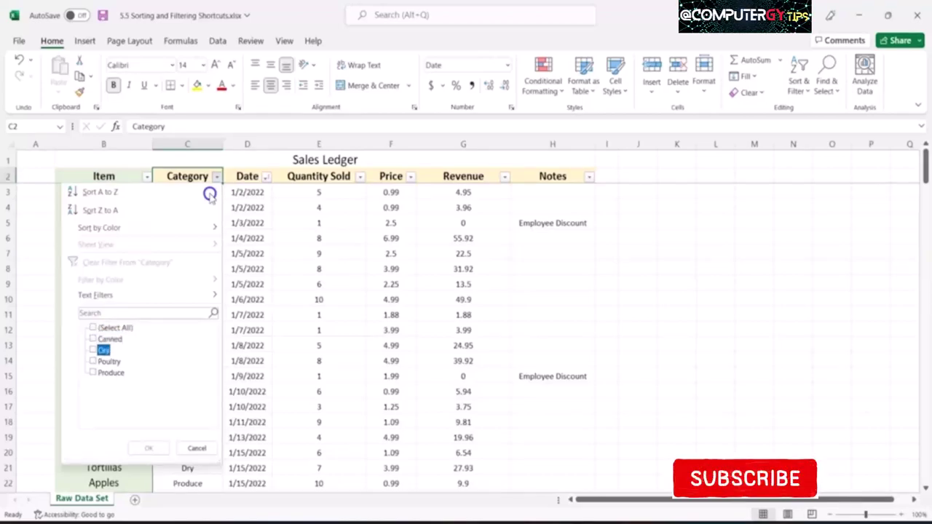
{"action": "key", "text": "space"}
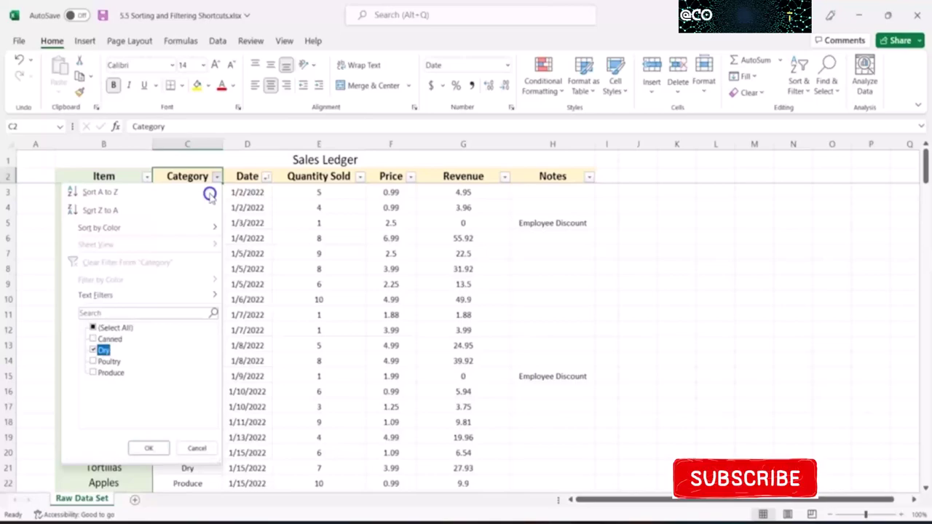
{"action": "key", "text": "Down"}
{"action": "key", "text": "Down"}
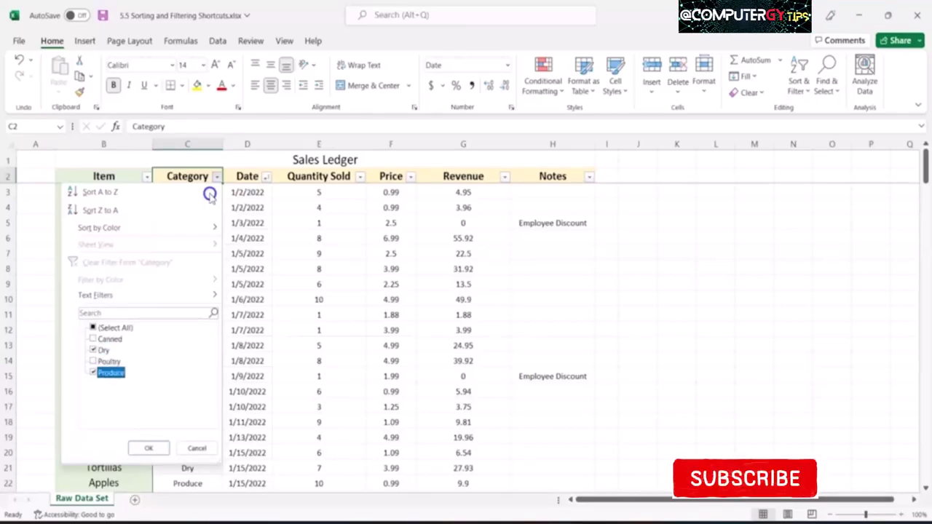
{"action": "key", "text": "Return"}
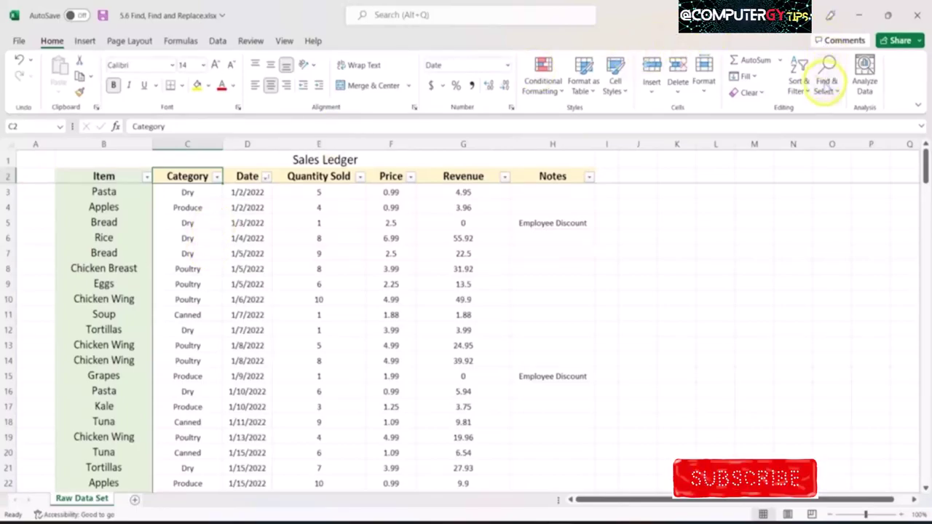
Step: Search the ledger for 4/1/2022 and step through its matches in rows 109 to 111
{"action": "left_click", "coordinate": [828, 96]}
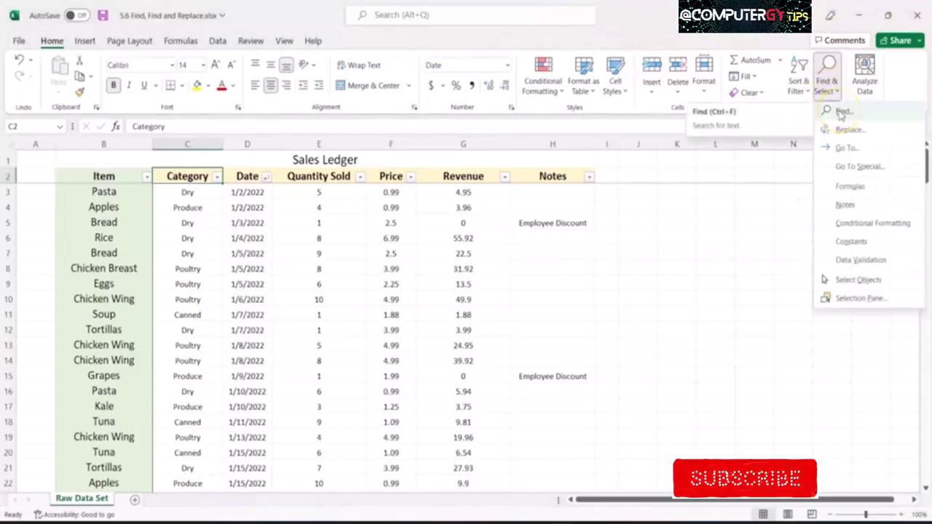
{"action": "left_click", "coordinate": [841, 112]}
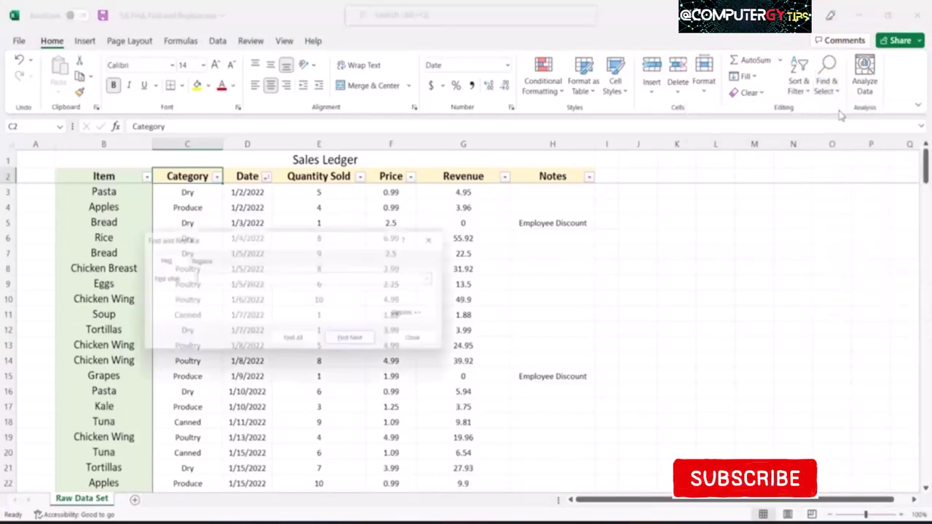
{"action": "left_click", "coordinate": [845, 120]}
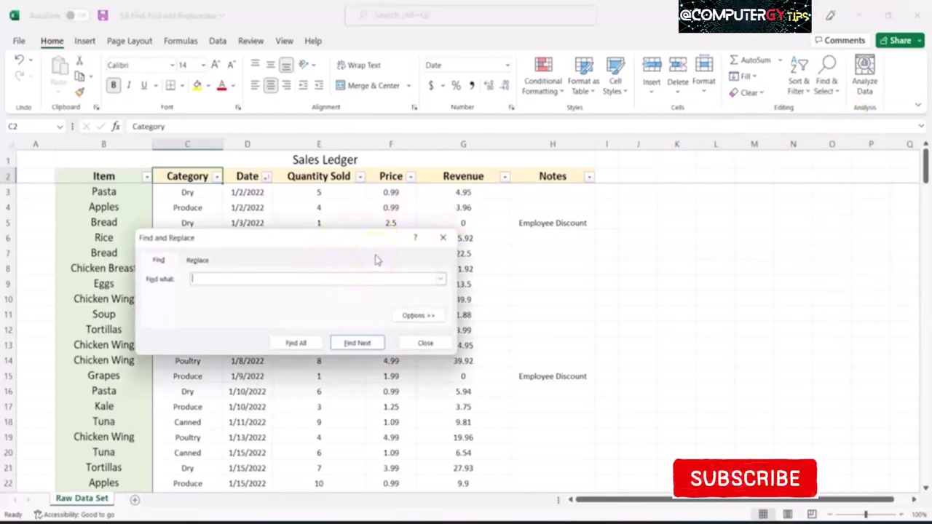
{"action": "type", "text": "4/"}
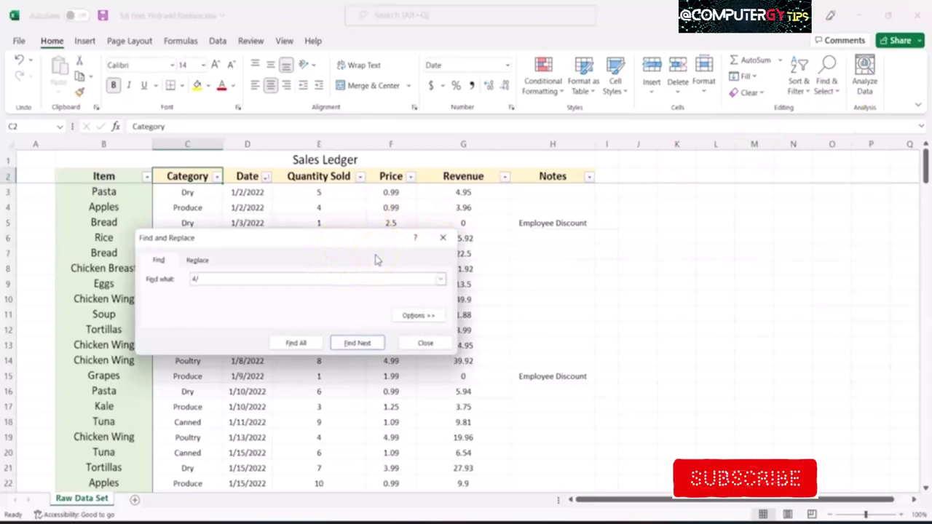
{"action": "type", "text": "1/202"}
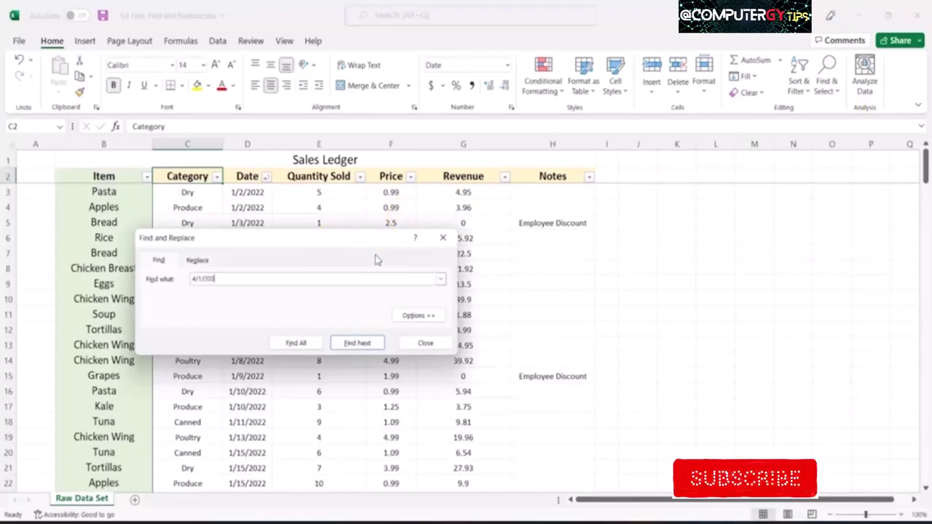
{"action": "type", "text": "2"}
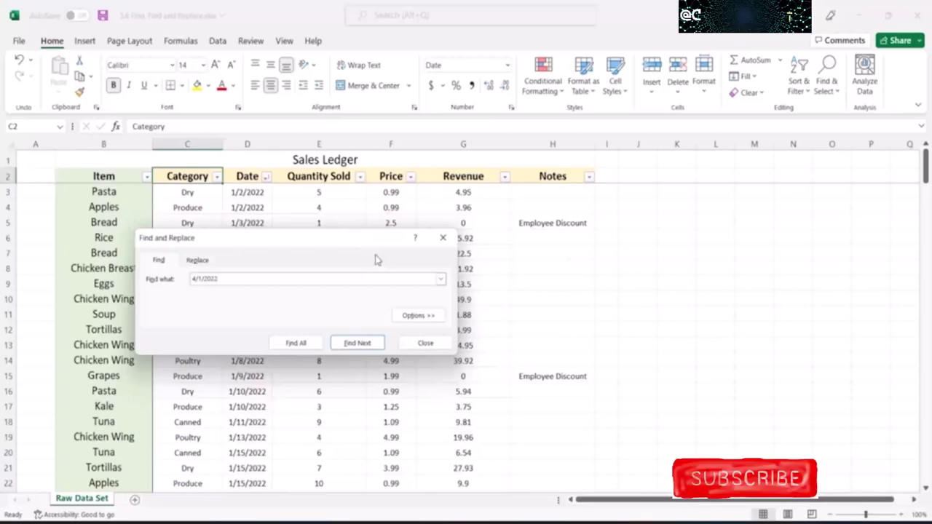
{"action": "key", "text": "Return"}
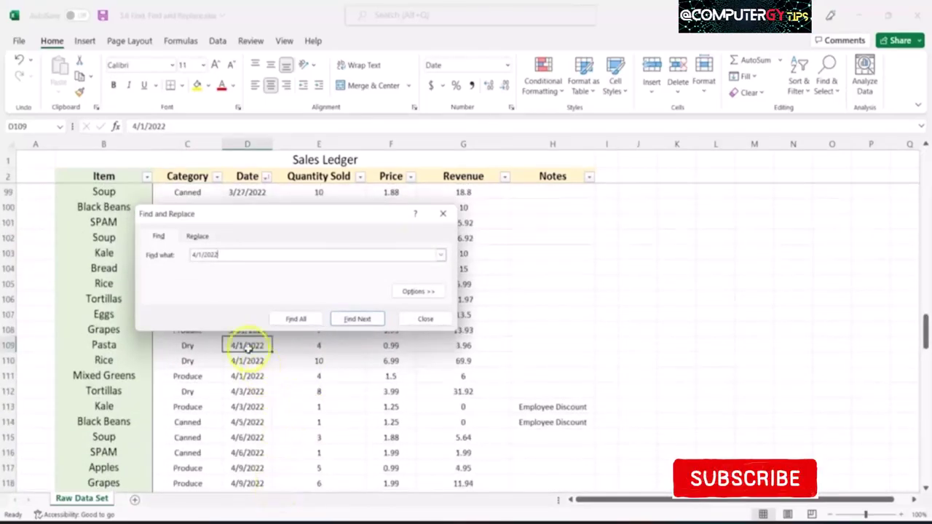
{"action": "left_click", "coordinate": [342, 324]}
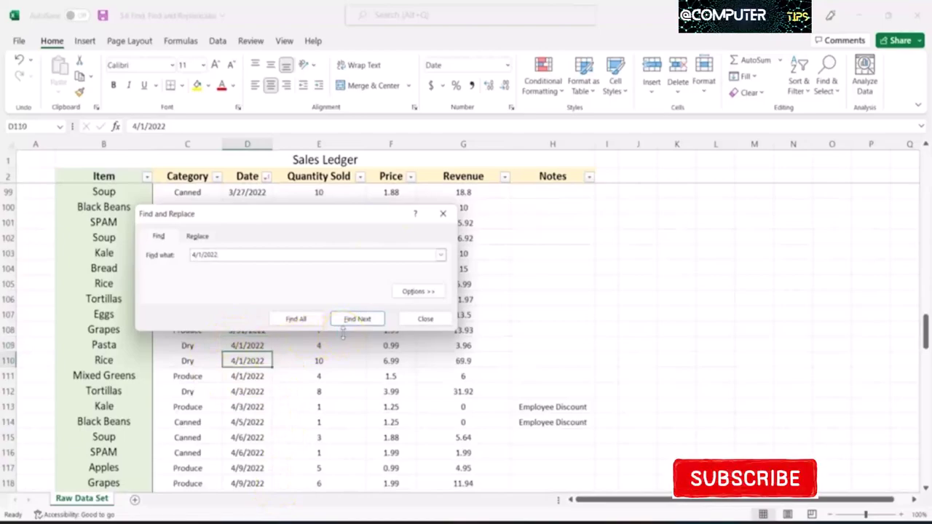
{"action": "left_click", "coordinate": [342, 324]}
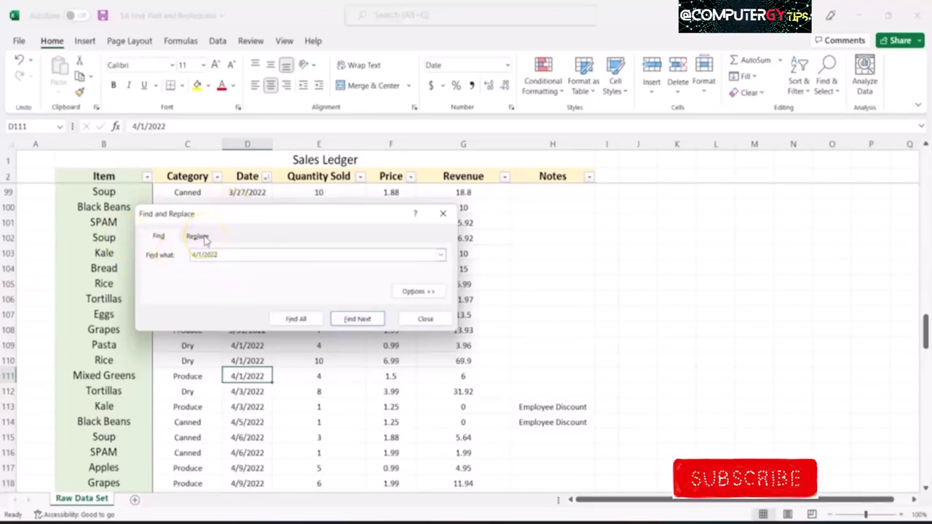
Step: Replace all occurrences of Produce with Fresh Produce in the ledger
{"action": "left_click", "coordinate": [205, 239]}
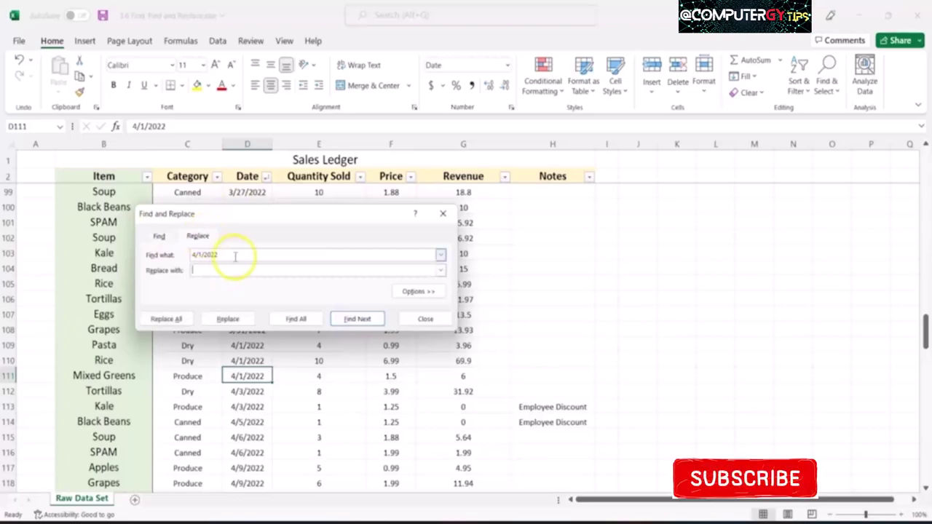
{"action": "double_click", "coordinate": [235, 254]}
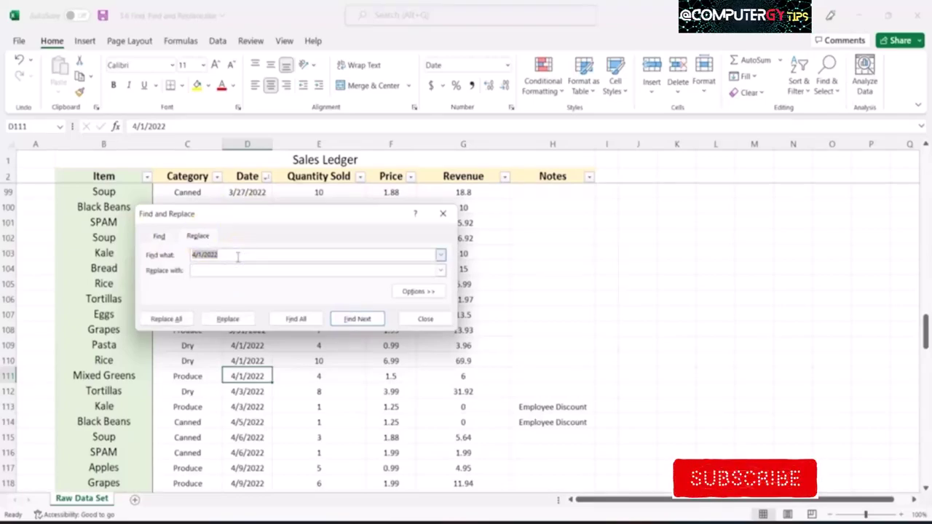
{"action": "key", "text": "BackSpace"}
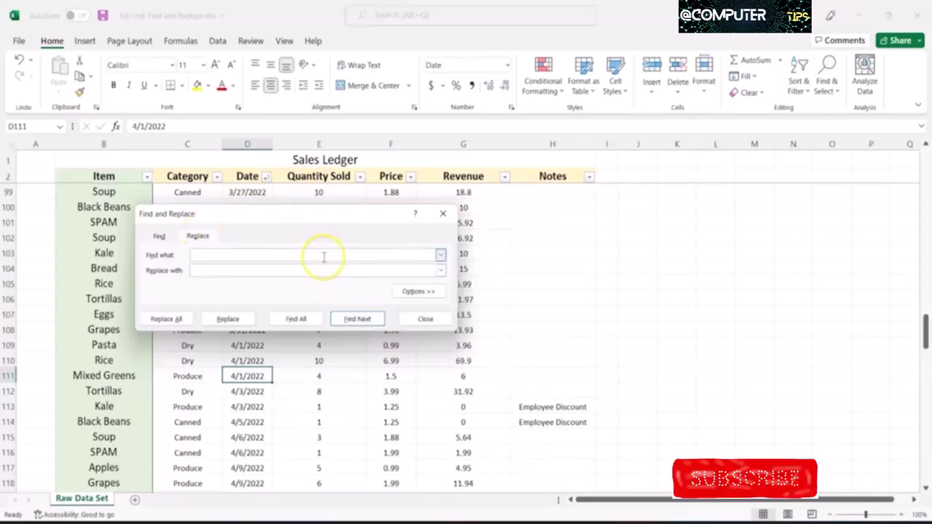
{"action": "type", "text": "Produ"}
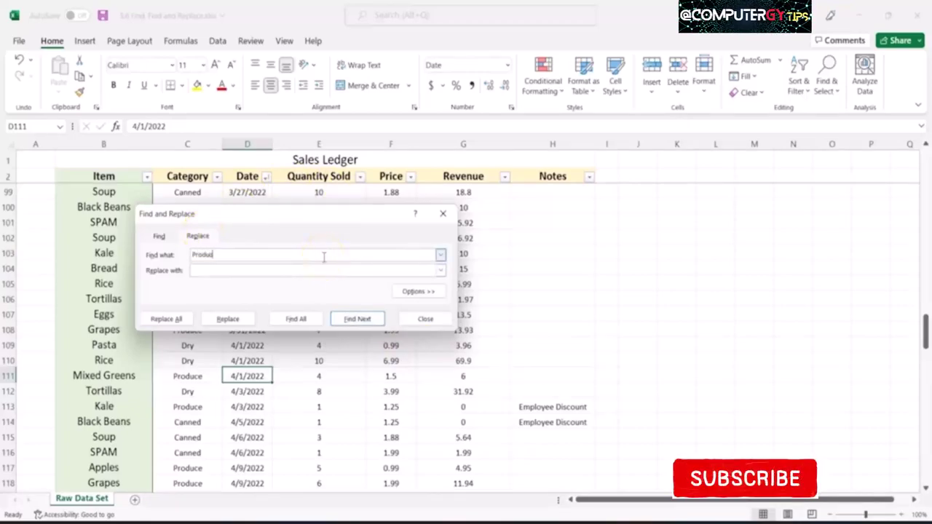
{"action": "type", "text": "ce"}
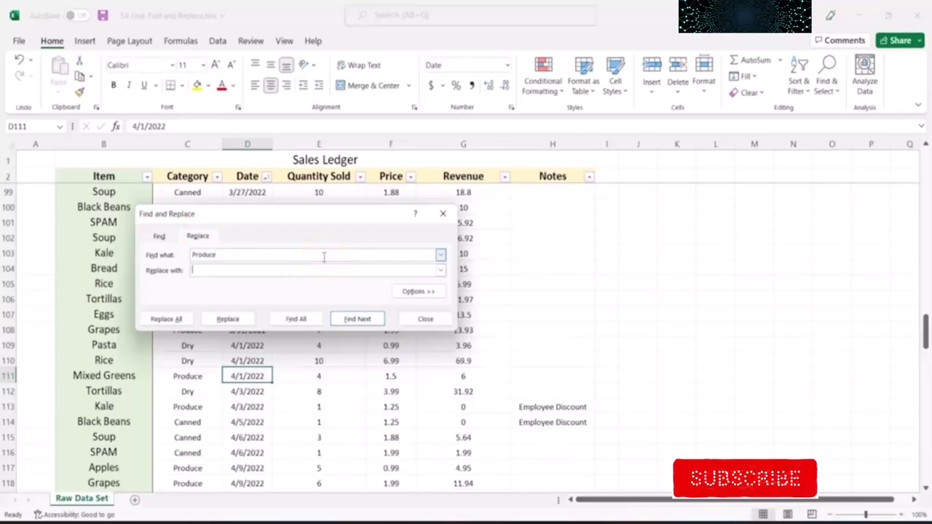
{"action": "type", "text": "Fresh"}
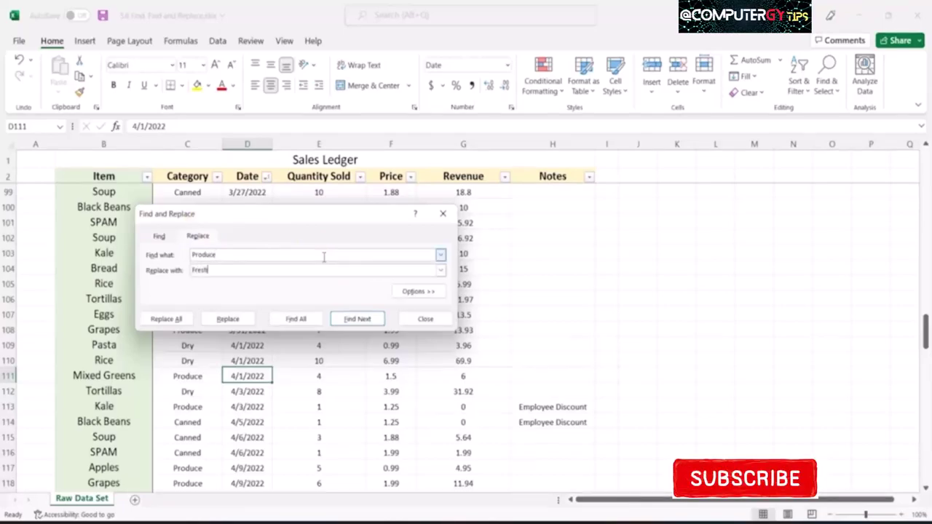
{"action": "type", "text": "rodu"}
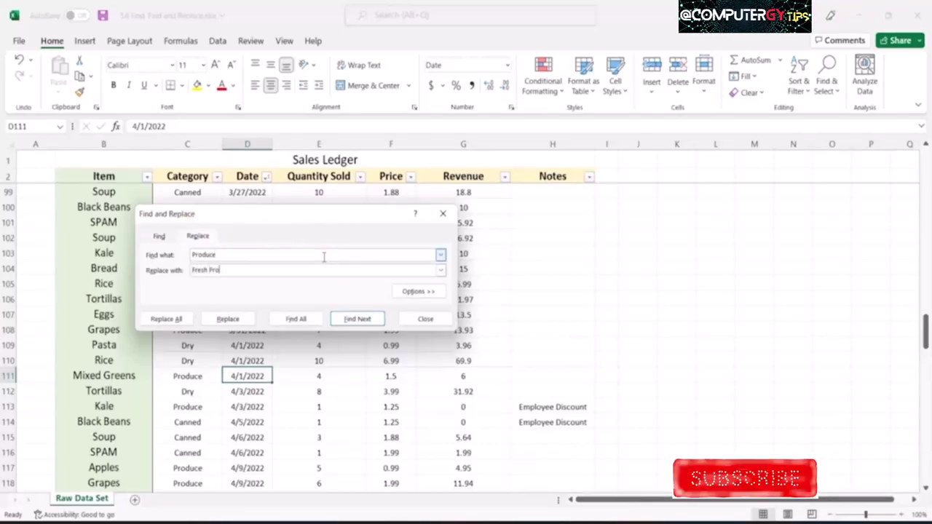
{"action": "type", "text": "ce"}
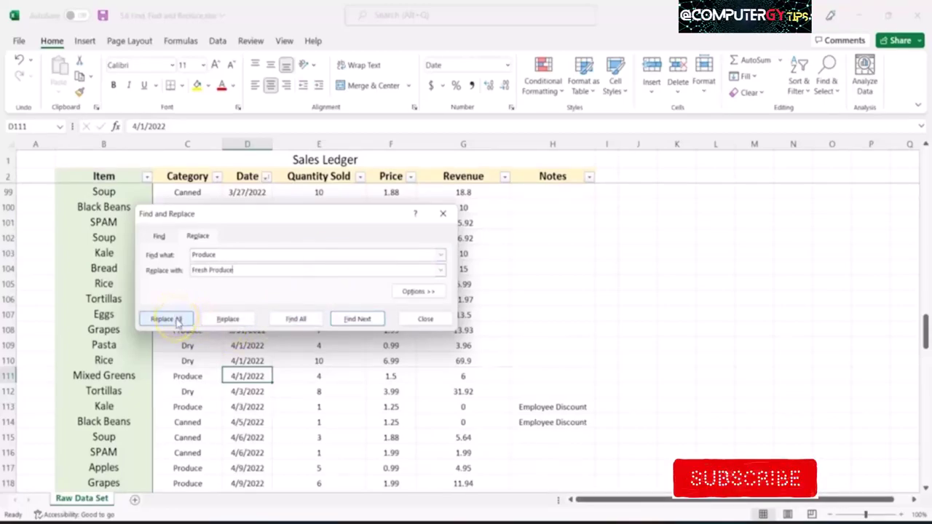
{"action": "left_click", "coordinate": [176, 321]}
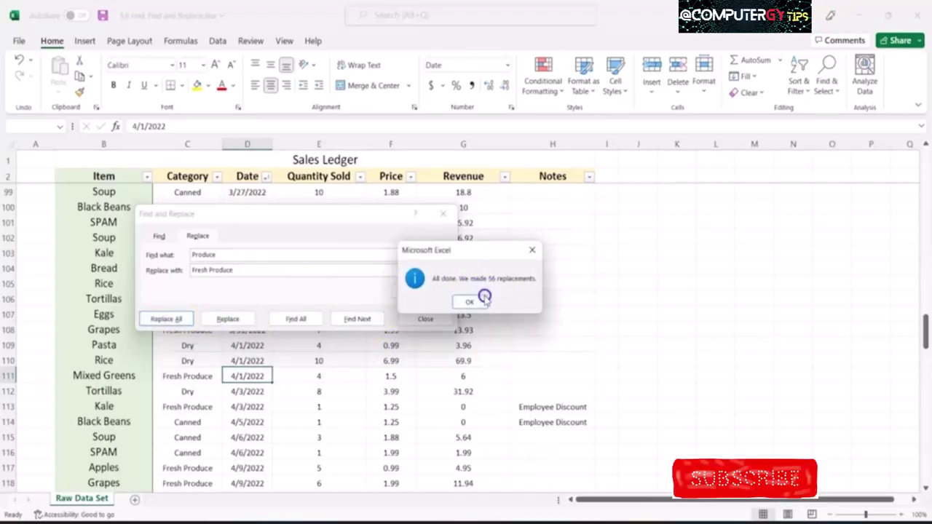
{"action": "left_click", "coordinate": [473, 302]}
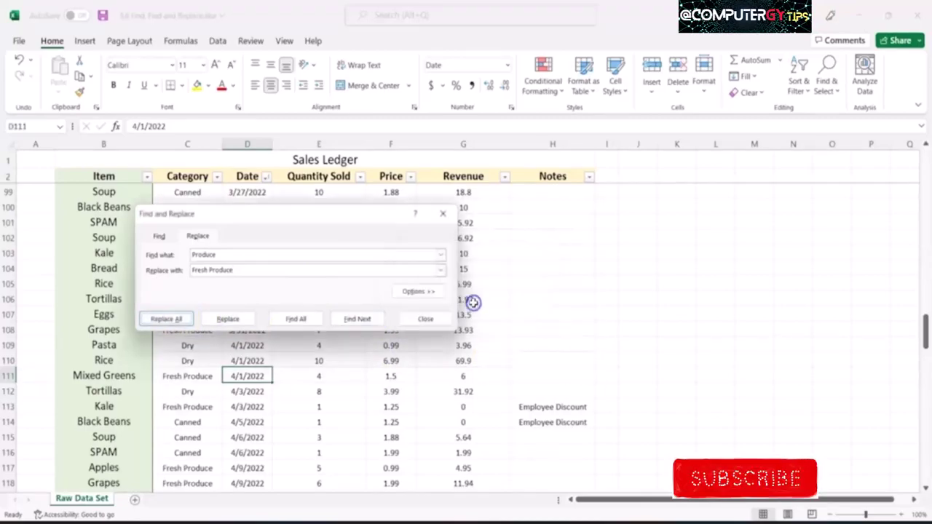
{"action": "left_click", "coordinate": [443, 213]}
Step: Spot-check the Fresh Produce entries in rows 111, 103, 117 and 118
{"action": "left_click", "coordinate": [209, 373]}
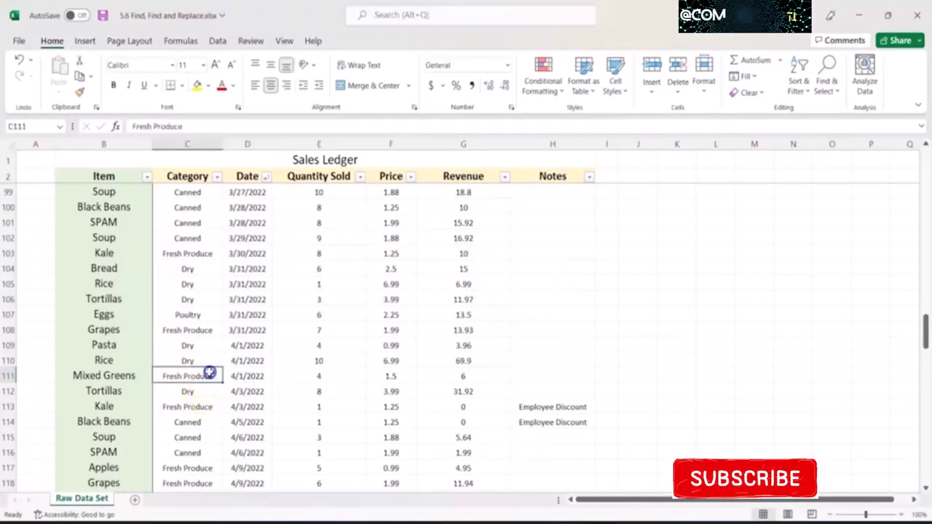
{"action": "left_click", "coordinate": [198, 253]}
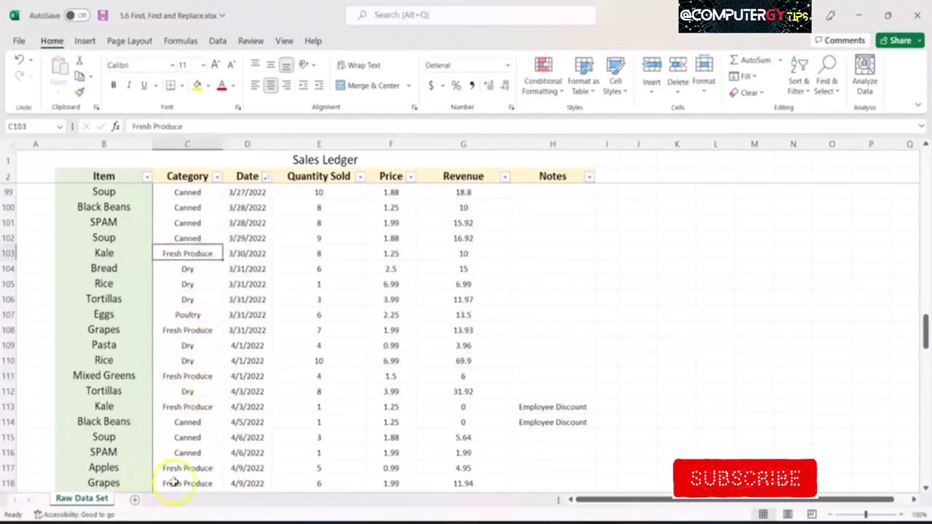
{"action": "scroll", "coordinate": [173, 481], "scroll_direction": "down", "scroll_amount": 3}
{"action": "left_click", "coordinate": [190, 322]}
{"action": "left_click", "coordinate": [199, 339]}
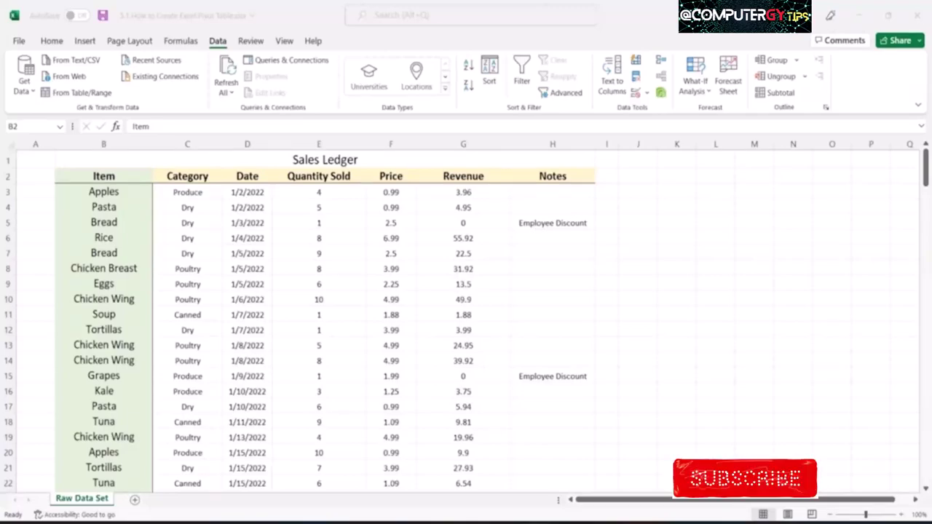
Step: Select the whole ledger range B2:H196, starting from the Item header
{"action": "left_click", "coordinate": [95, 176]}
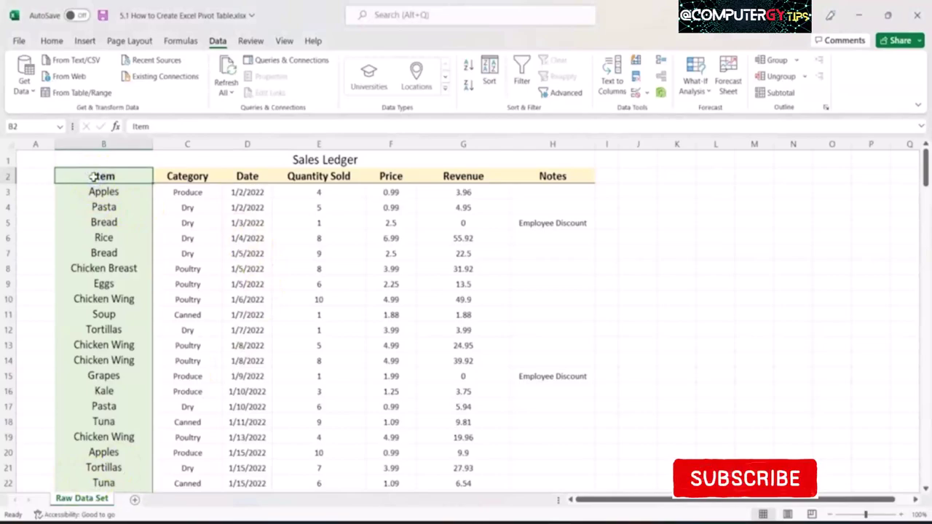
{"action": "key", "text": "ctrl+shift+Right"}
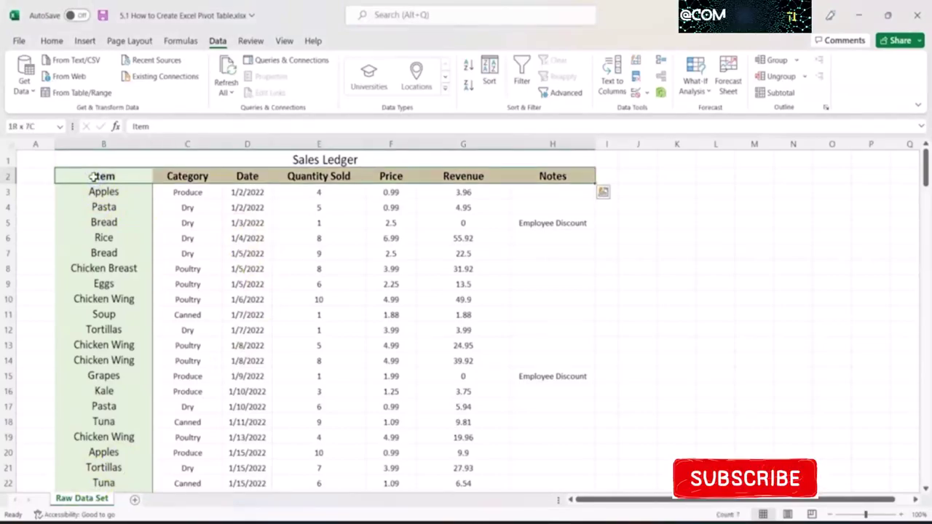
{"action": "key", "text": "ctrl+shift+Down"}
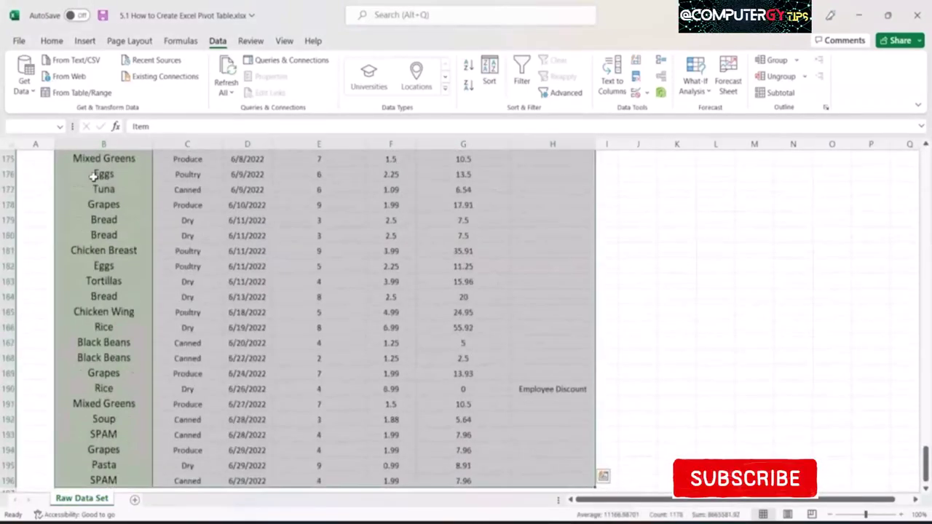
Step: Start a PivotTable from the selected table range
{"action": "left_click", "coordinate": [91, 42]}
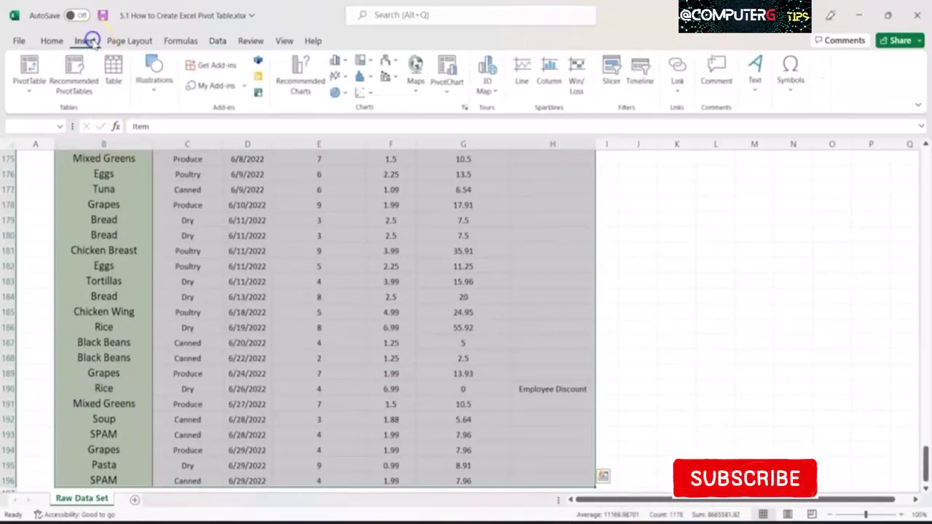
{"action": "left_click", "coordinate": [29, 72]}
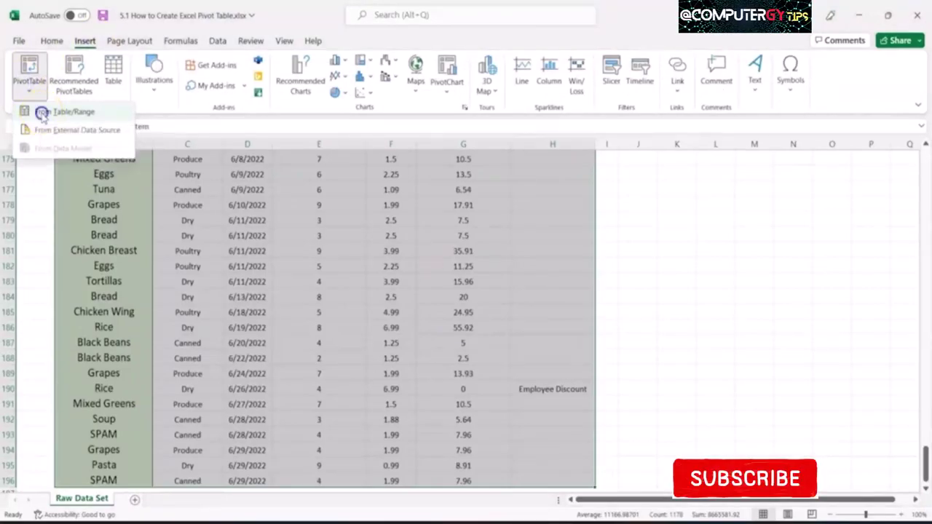
{"action": "left_click", "coordinate": [64, 112]}
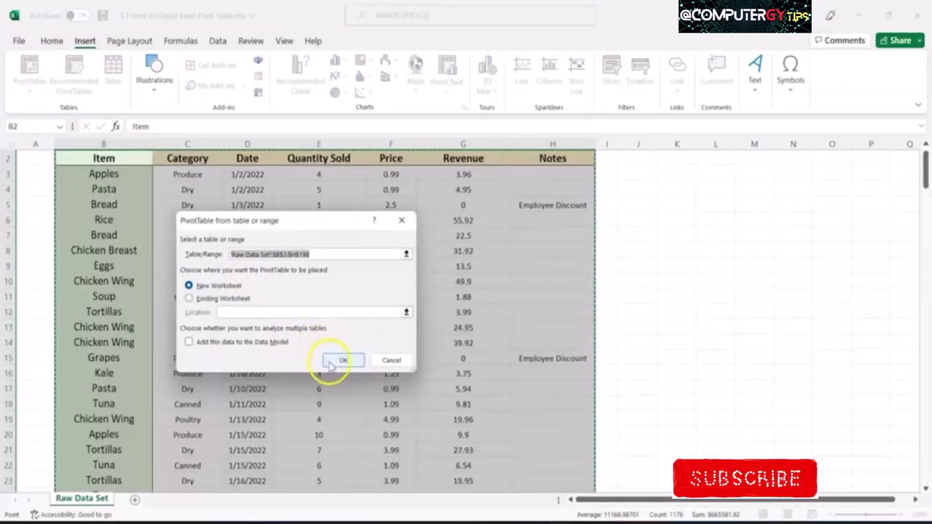
Step: Place the PivotTable on a new worksheet and rename that sheet 'Overall Sales'
{"action": "left_click", "coordinate": [332, 364]}
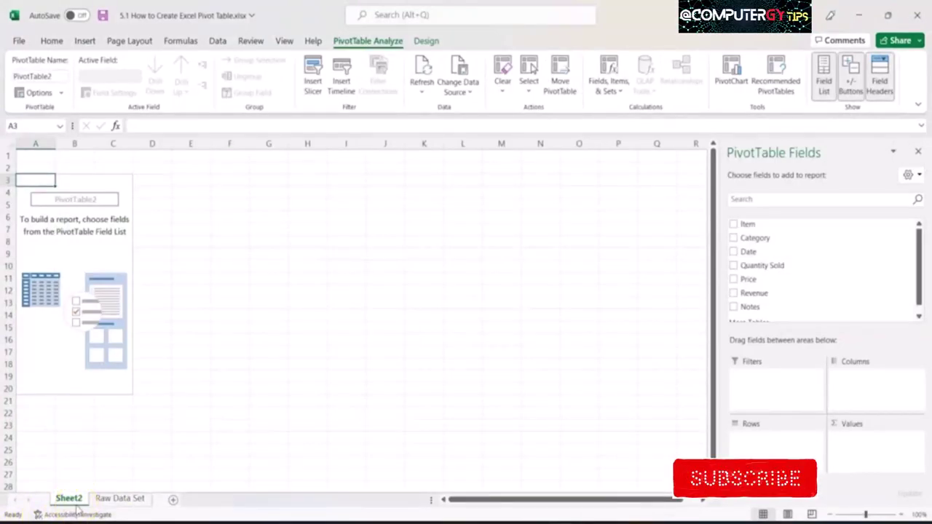
{"action": "double_click", "coordinate": [70, 497]}
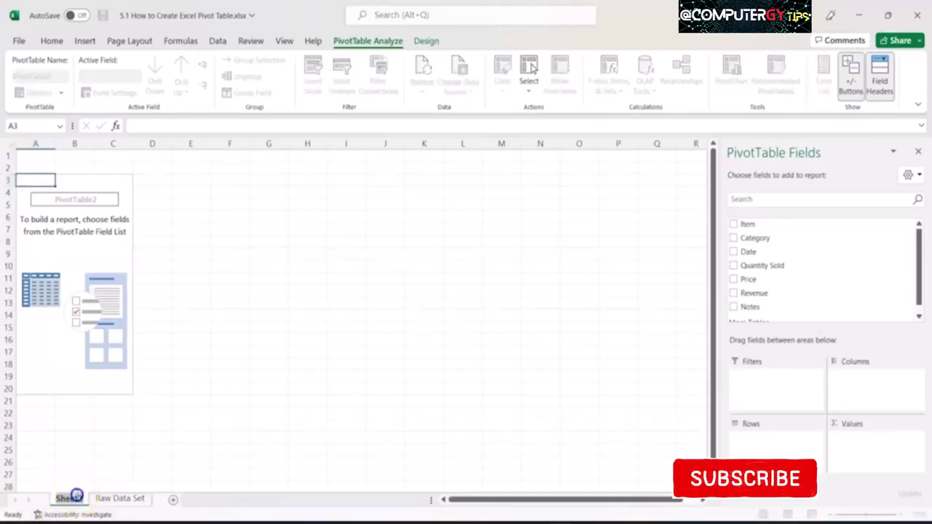
{"action": "type", "text": "Over"}
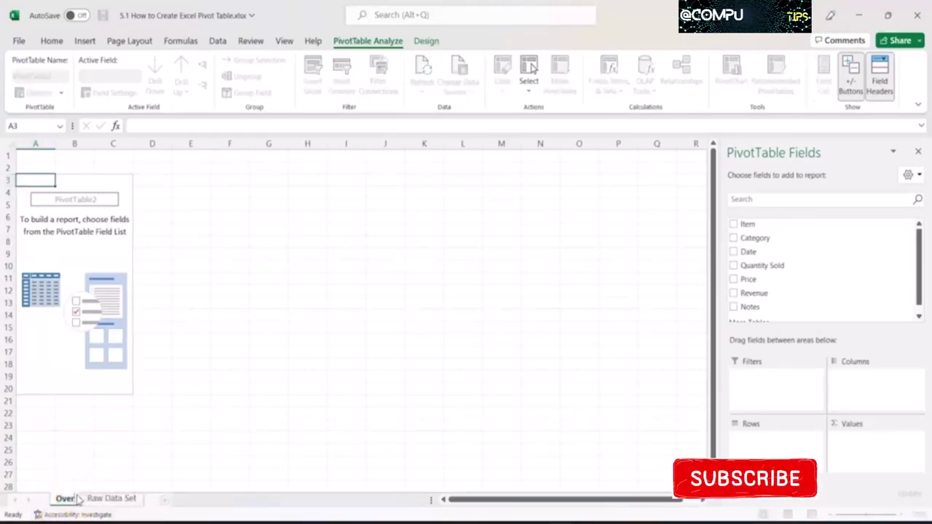
{"action": "type", "text": "all Sales"}
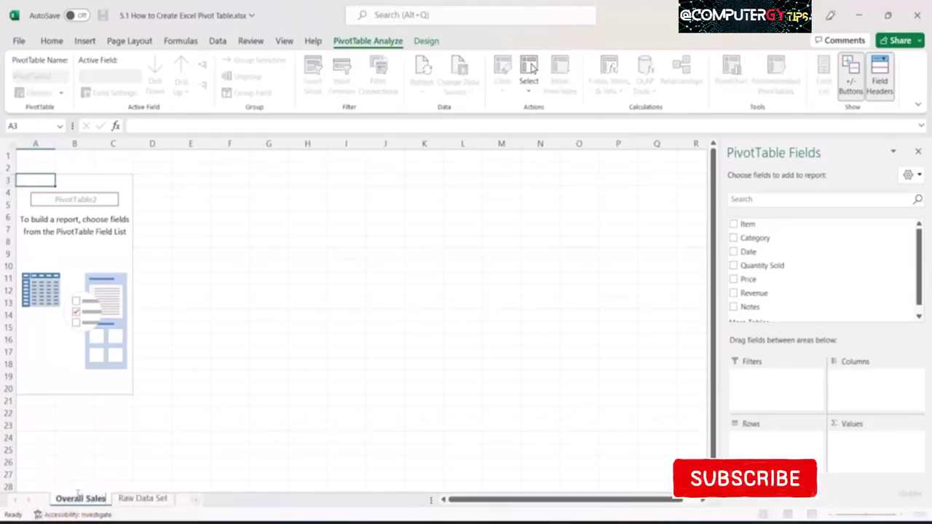
{"action": "key", "text": "Return"}
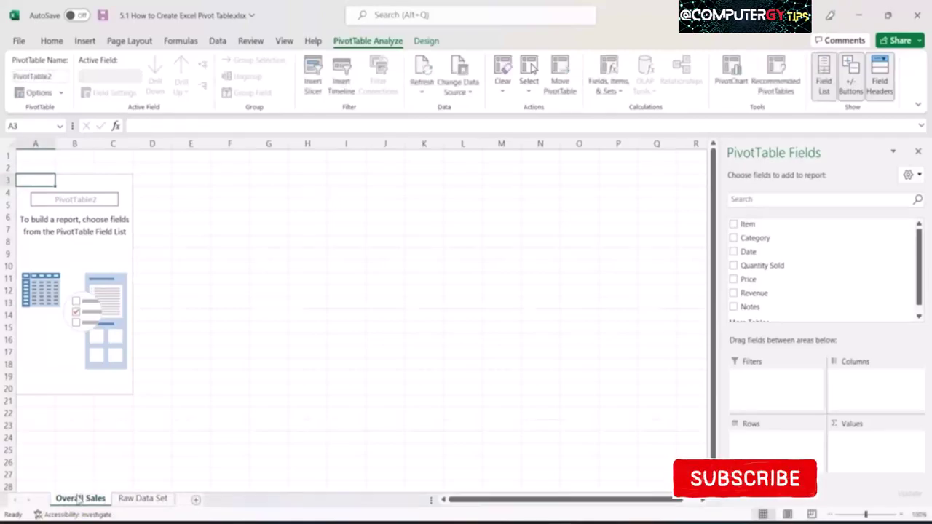
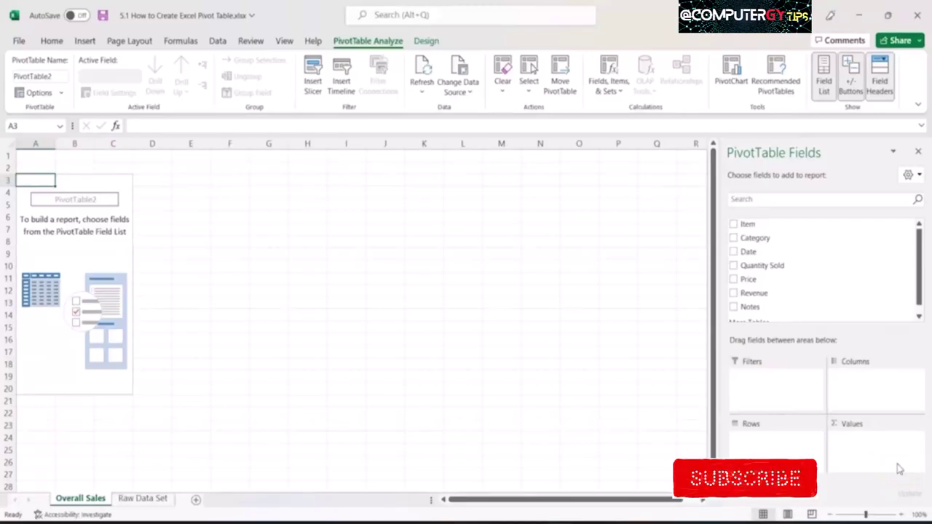
Step: Add the Date field to the pivot rows so the dates group into months Jan–Jun
{"action": "left_click", "coordinate": [878, 458]}
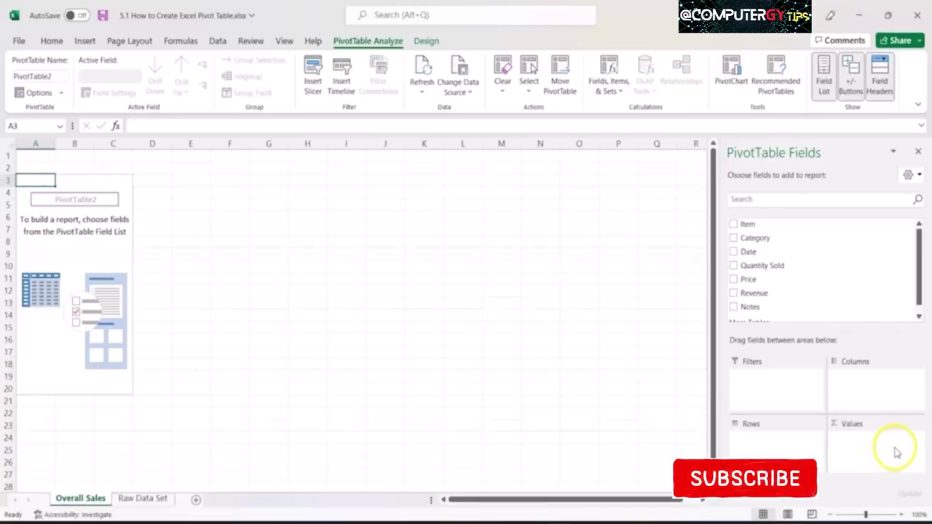
{"action": "left_click", "coordinate": [895, 449]}
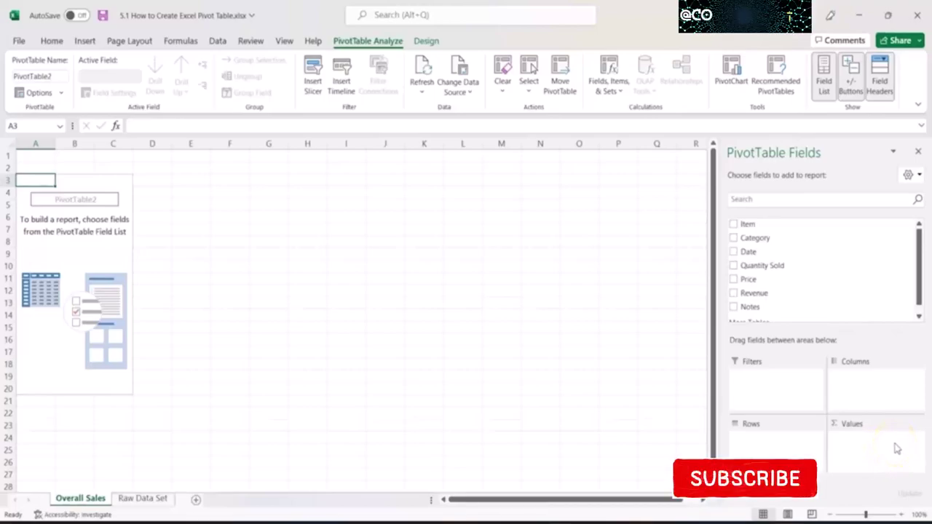
{"action": "mouse_move", "coordinate": [750, 251]}
{"action": "left_mouse_down"}
{"action": "mouse_move", "coordinate": [765, 278]}
{"action": "mouse_move", "coordinate": [792, 451]}
{"action": "left_mouse_up"}
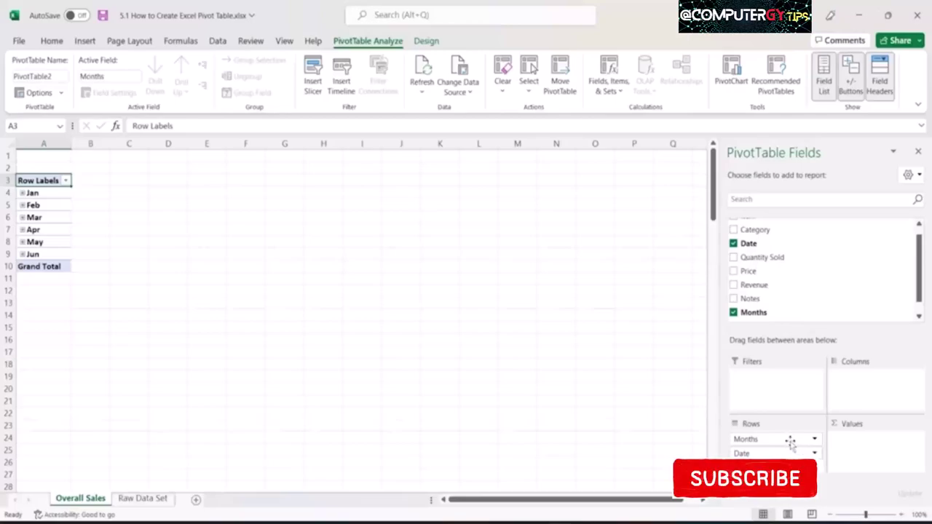
{"action": "left_click", "coordinate": [777, 453]}
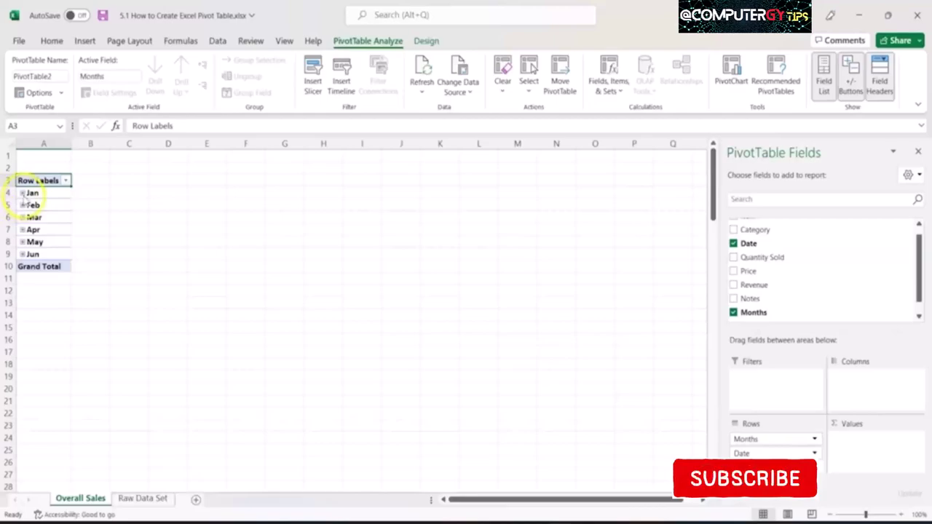
Step: Expand and collapse Jan to check its daily dates
{"action": "left_click", "coordinate": [24, 196]}
{"action": "left_click", "coordinate": [22, 193]}
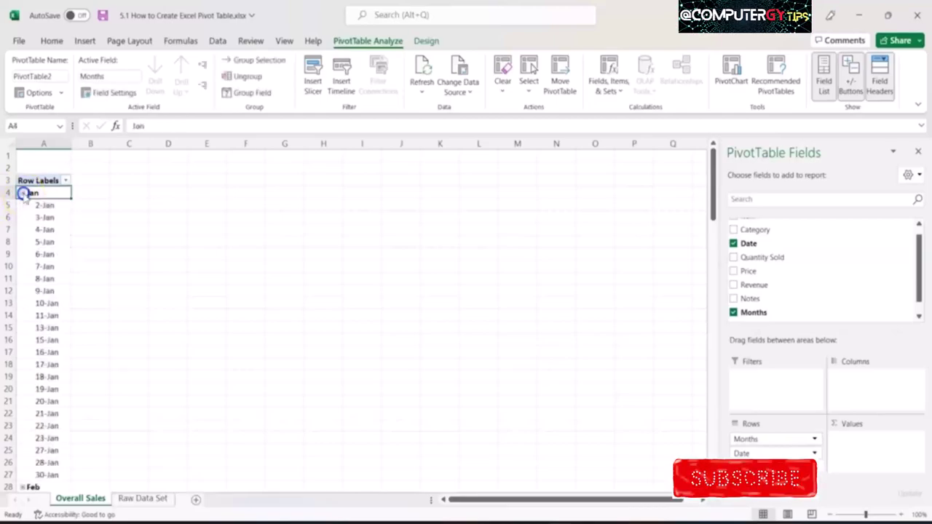
{"action": "left_click", "coordinate": [22, 193]}
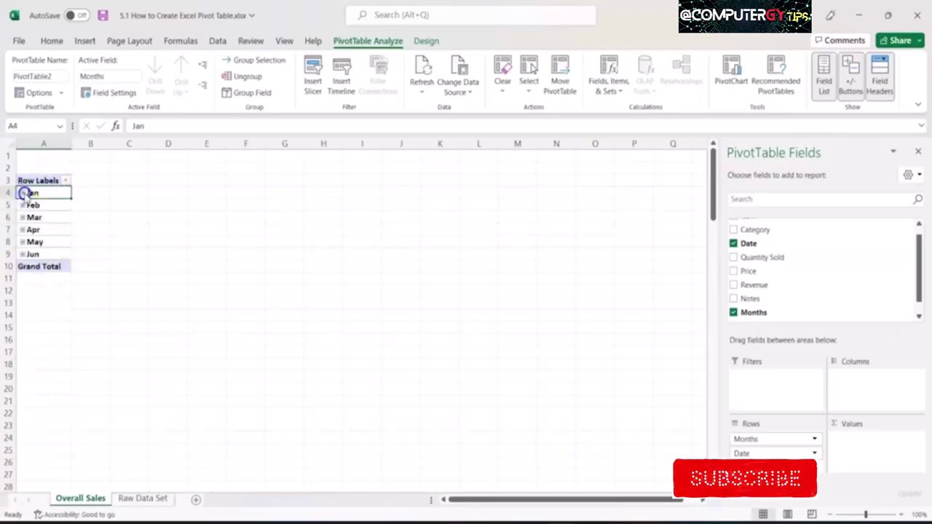
{"action": "left_click", "coordinate": [22, 193]}
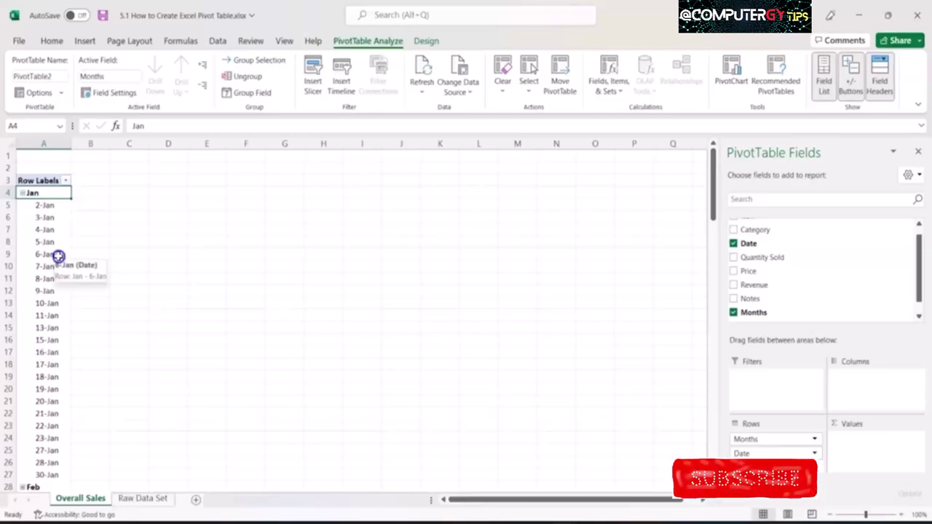
{"action": "left_click", "coordinate": [22, 193]}
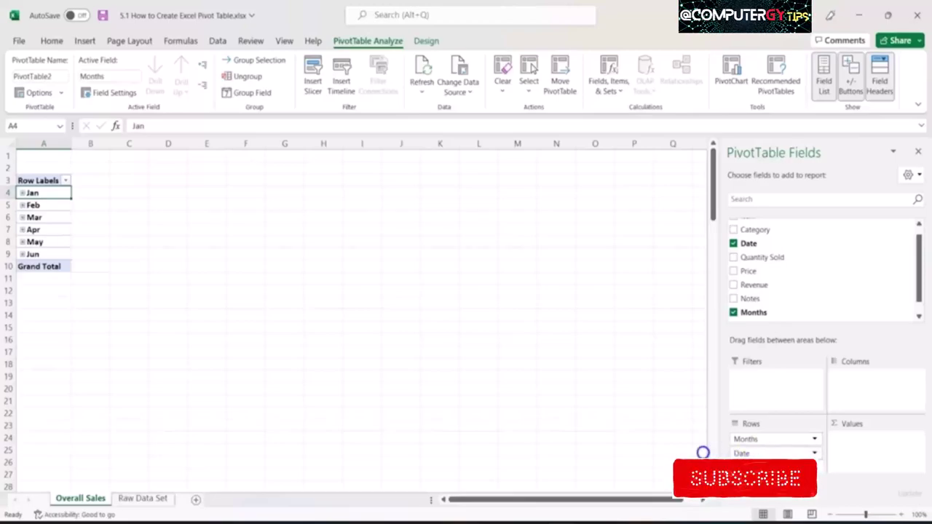
Step: Swap Date out of the rows and add Revenue to Values, giving monthly revenue totalling 2623.58
{"action": "left_click_drag", "start_coordinate": [777, 455], "coordinate": [616, 436]}
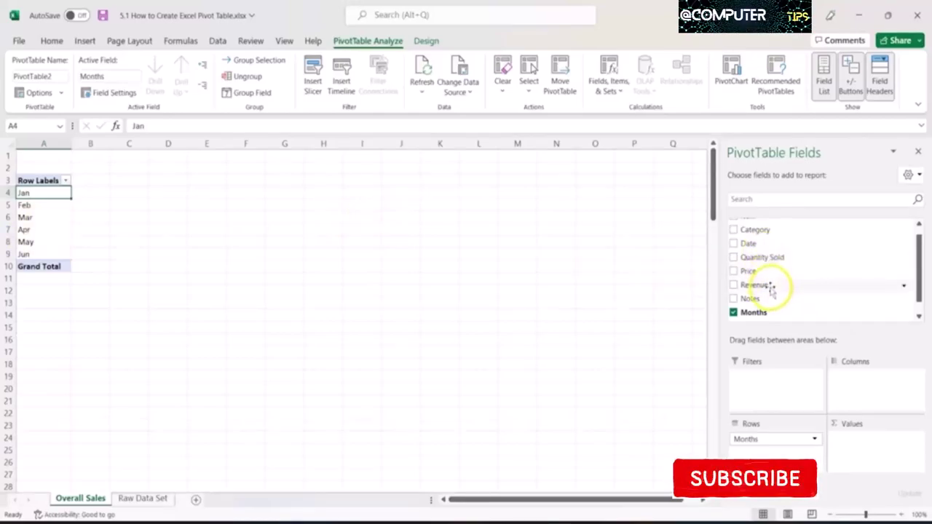
{"action": "left_click_drag", "start_coordinate": [770, 284], "coordinate": [870, 453]}
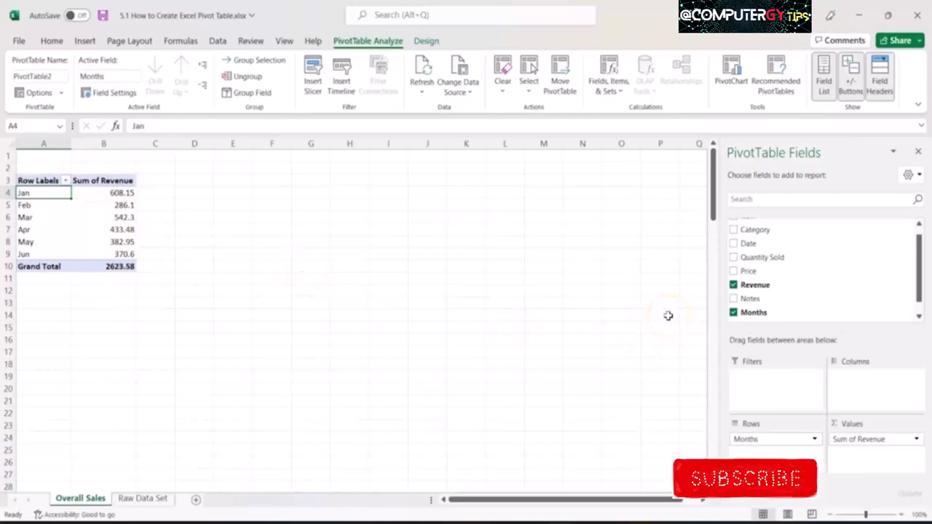
{"action": "left_click", "coordinate": [868, 440]}
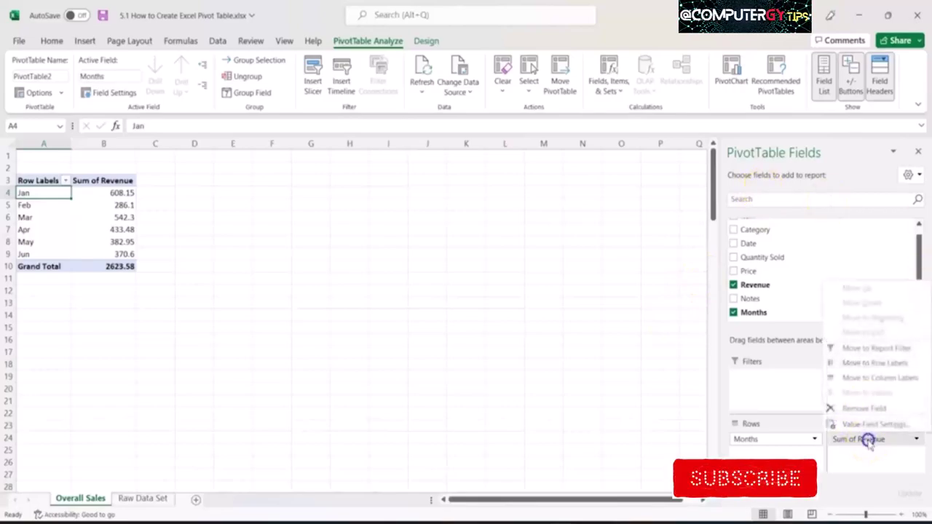
{"action": "left_click", "coordinate": [867, 441]}
{"action": "left_click", "coordinate": [868, 439]}
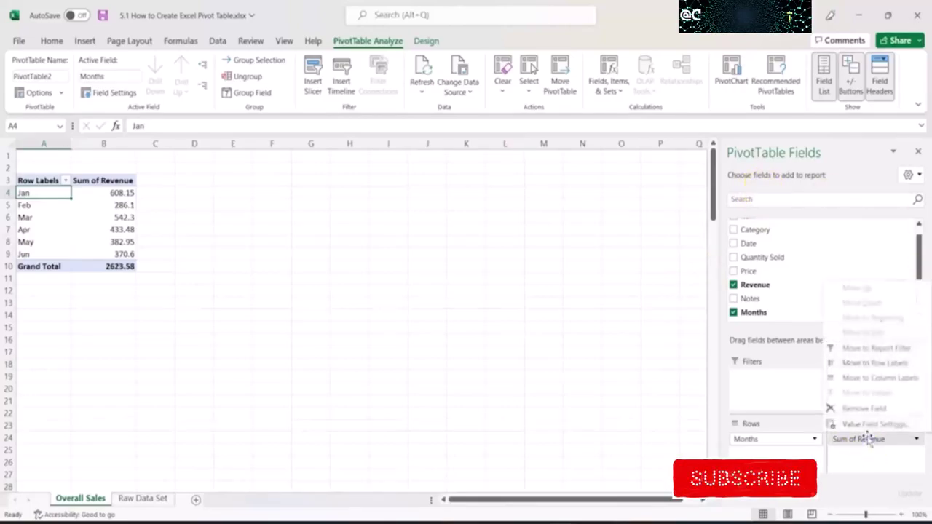
{"action": "left_click", "coordinate": [899, 428]}
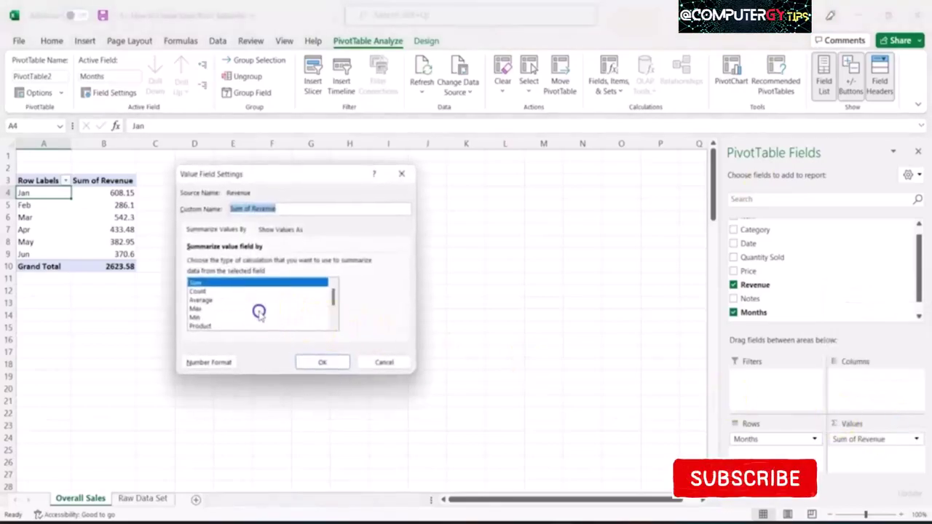
{"action": "left_click", "coordinate": [198, 284]}
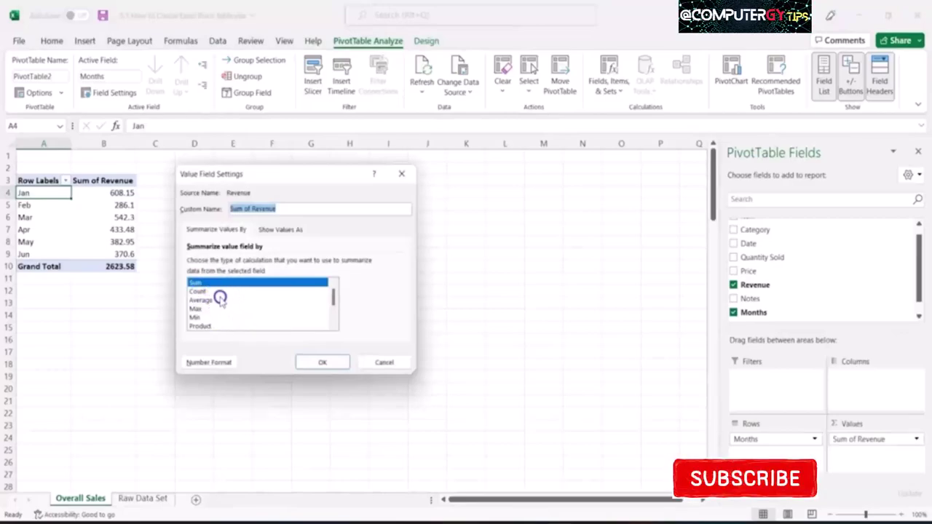
{"action": "left_click", "coordinate": [208, 291]}
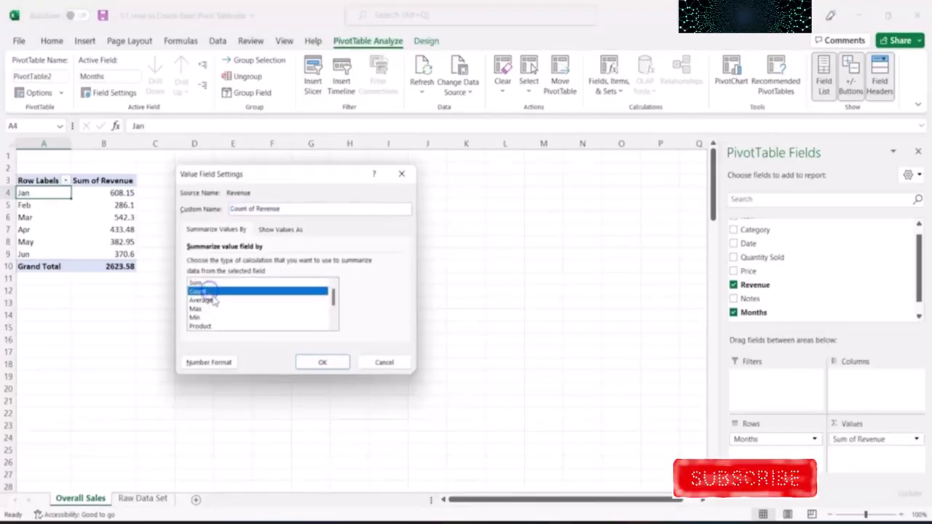
{"action": "left_click", "coordinate": [207, 300]}
{"action": "left_click", "coordinate": [209, 309]}
{"action": "left_click", "coordinate": [208, 317]}
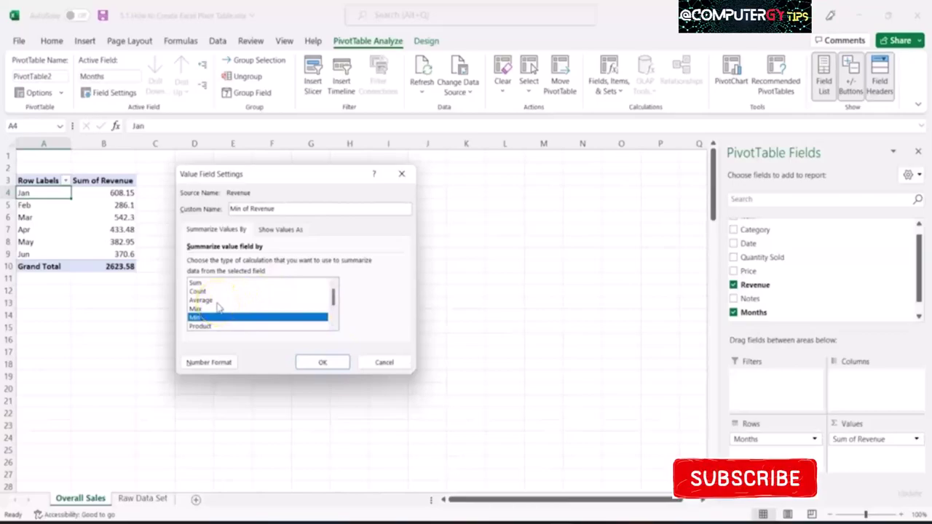
{"action": "left_click", "coordinate": [217, 301]}
{"action": "left_click", "coordinate": [323, 364]}
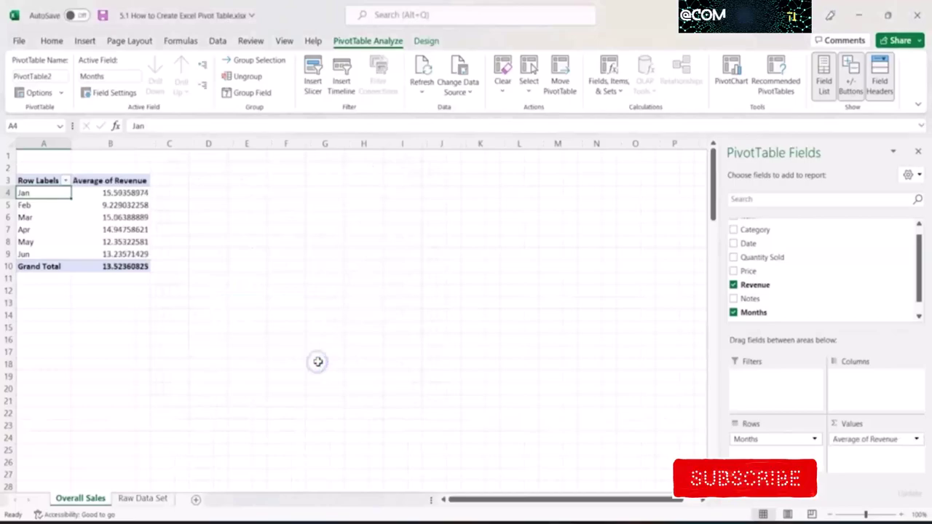
{"action": "left_click", "coordinate": [112, 194]}
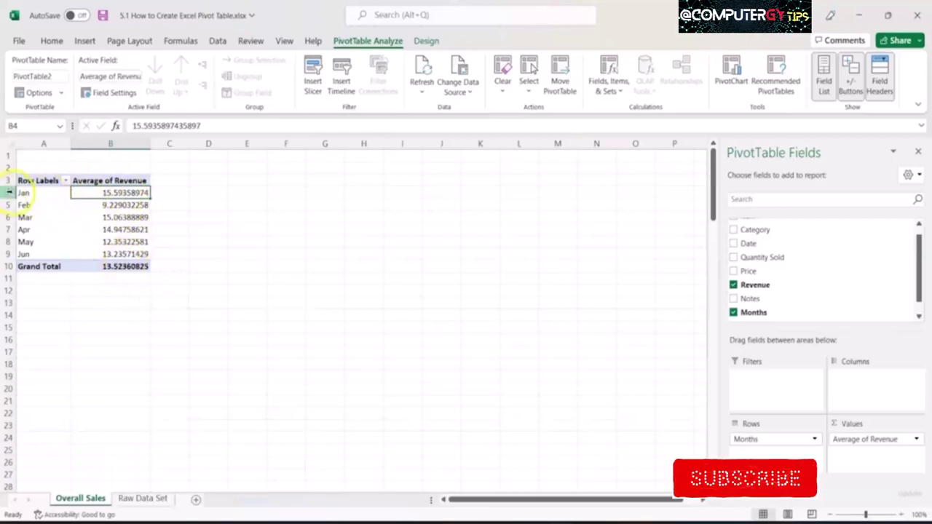
{"action": "left_click", "coordinate": [874, 439]}
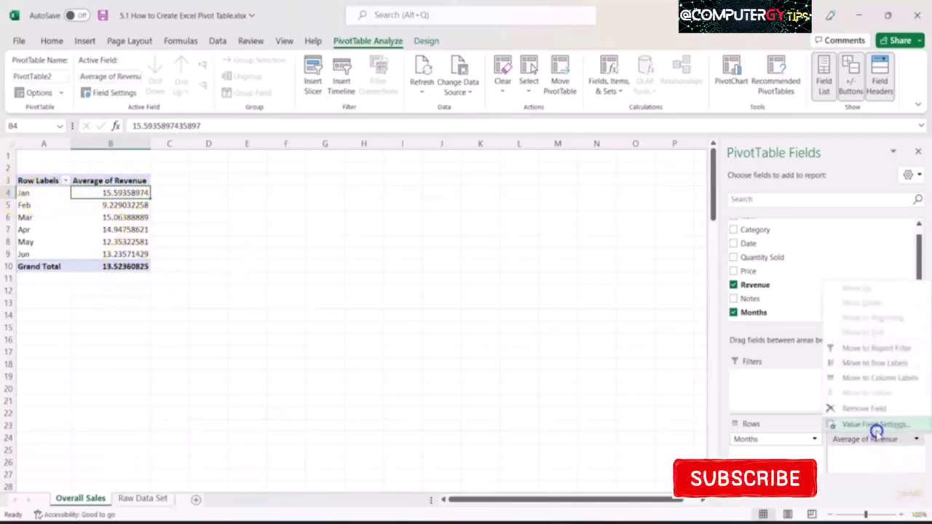
{"action": "left_click", "coordinate": [852, 424]}
{"action": "left_click", "coordinate": [227, 282]}
{"action": "left_click", "coordinate": [313, 362]}
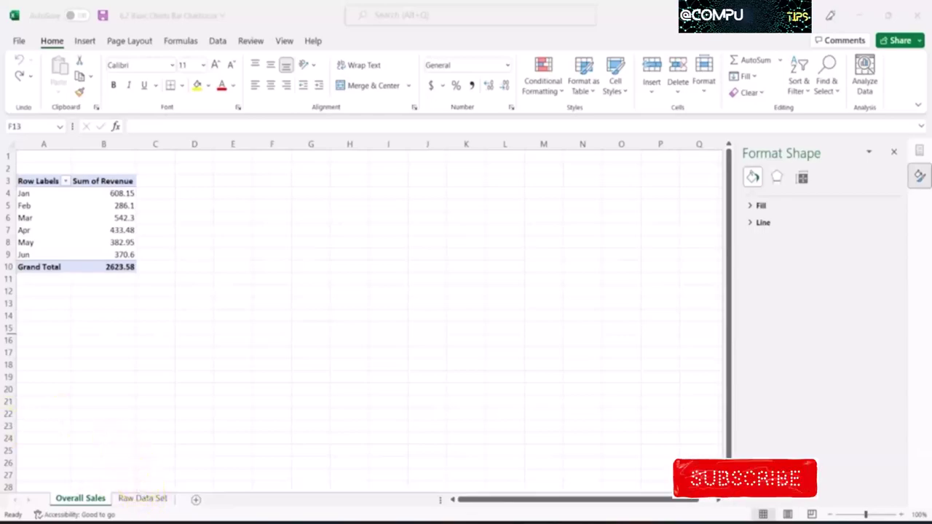
Step: Insert a 2-D clustered column chart of monthly Sum of Revenue from A3:B9
{"action": "left_click", "coordinate": [51, 181]}
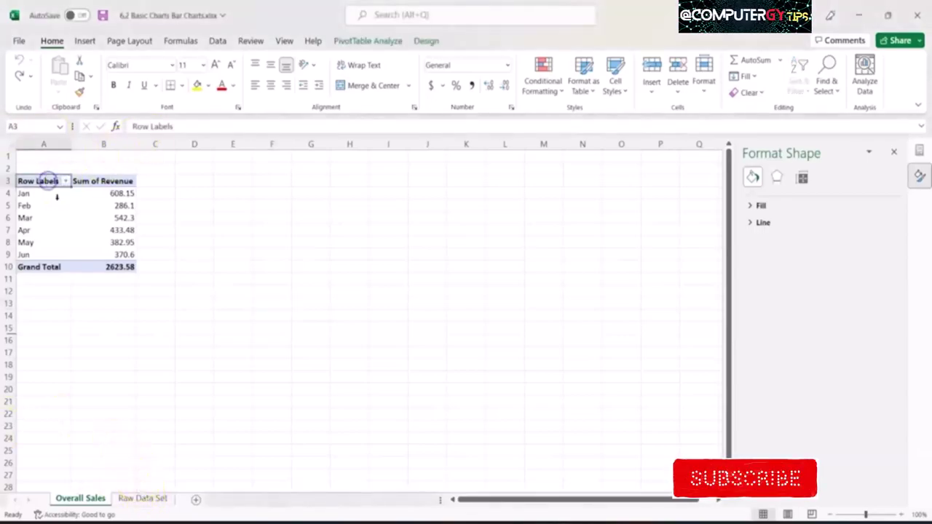
{"action": "left_click_drag", "start_coordinate": [148, 256], "coordinate": [138, 253]}
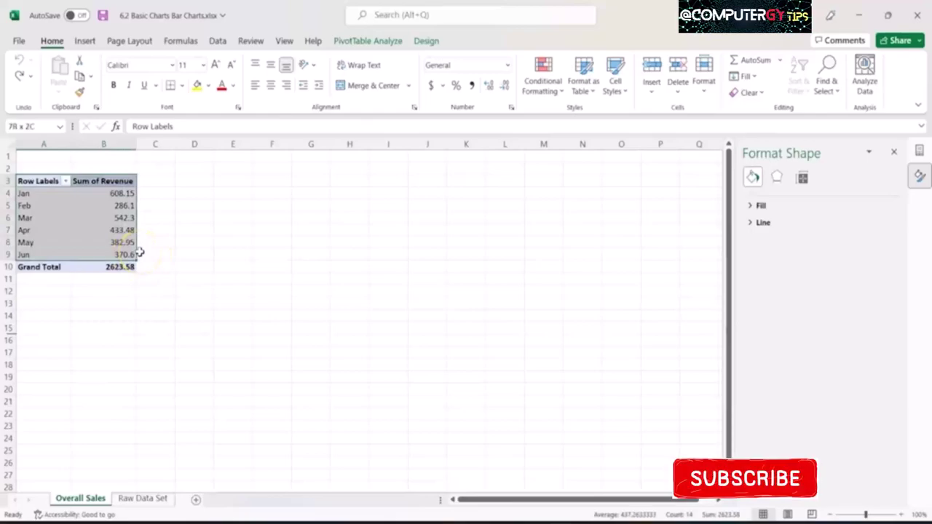
{"action": "left_click", "coordinate": [84, 41]}
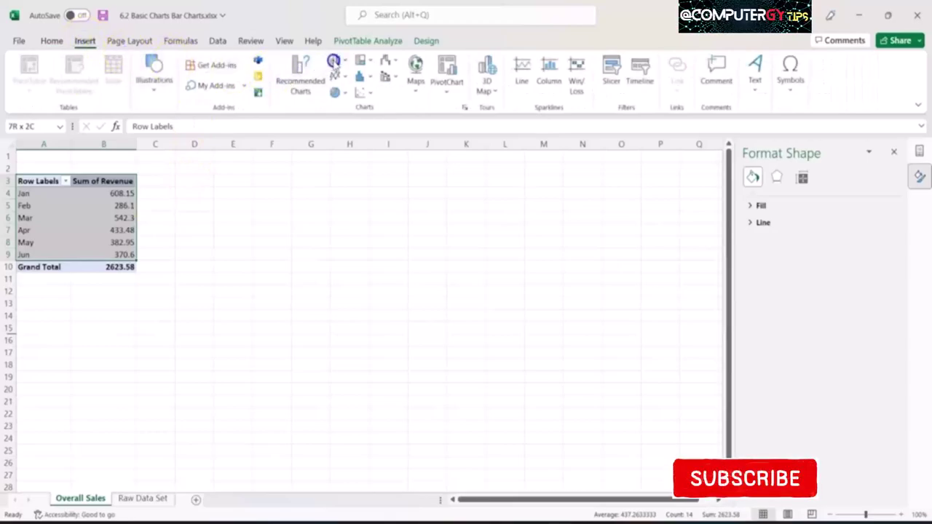
{"action": "left_click", "coordinate": [334, 61]}
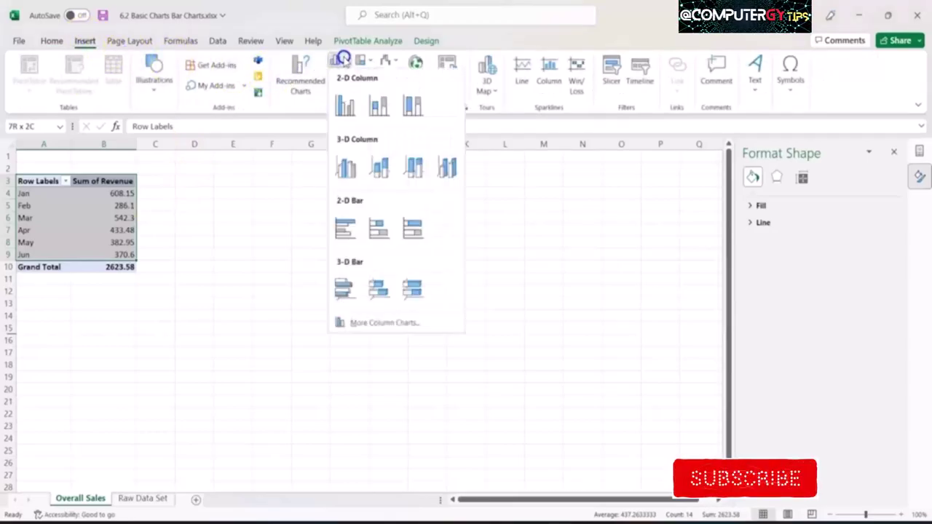
{"action": "left_click", "coordinate": [348, 103]}
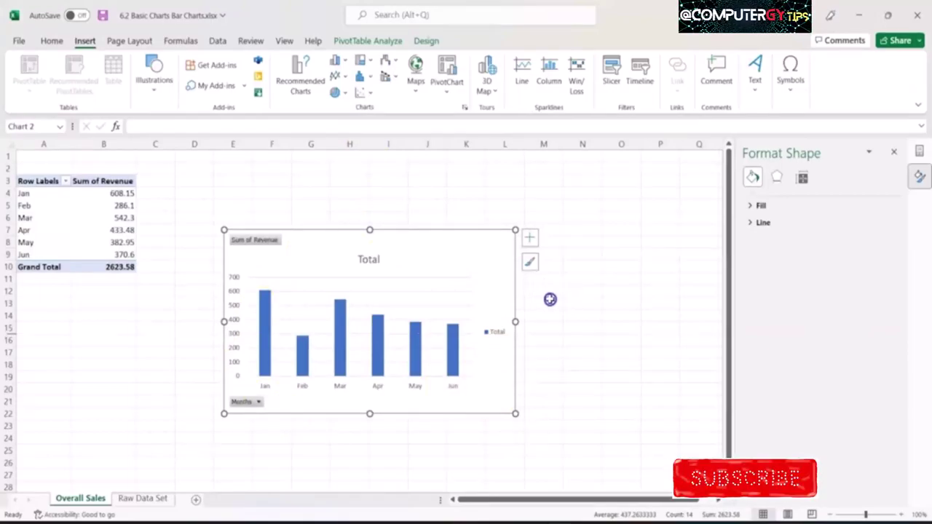
Step: Retitle the chart from Total to 'Grocery Sales by Month'
{"action": "left_click", "coordinate": [374, 260]}
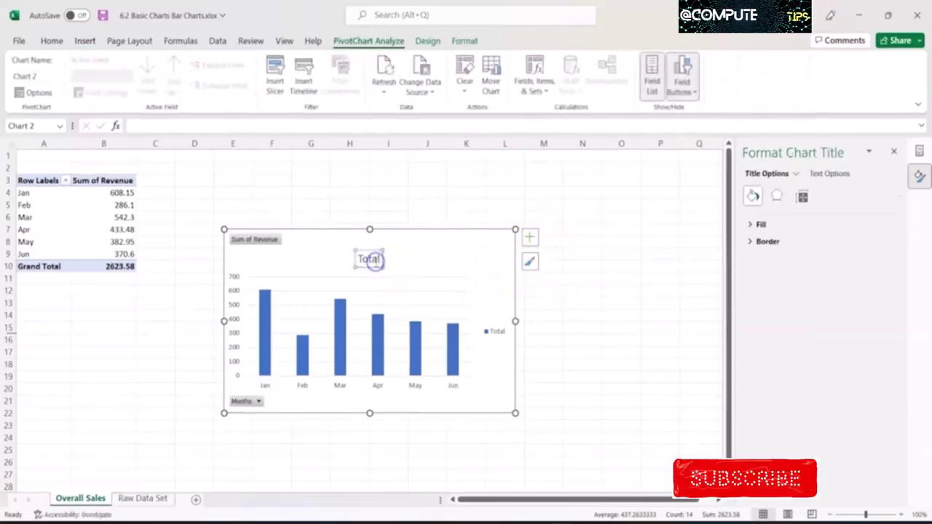
{"action": "double_click", "coordinate": [371, 260]}
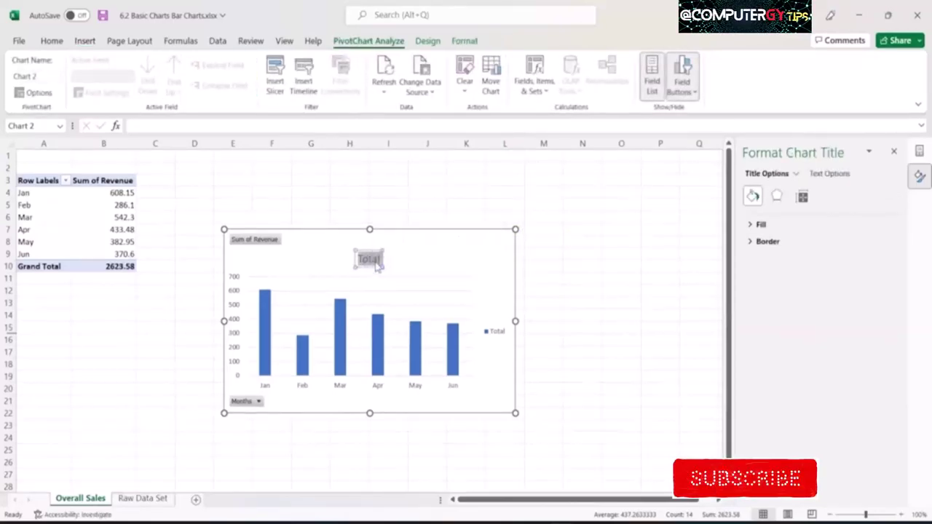
{"action": "type", "text": "Grocery Sales"}
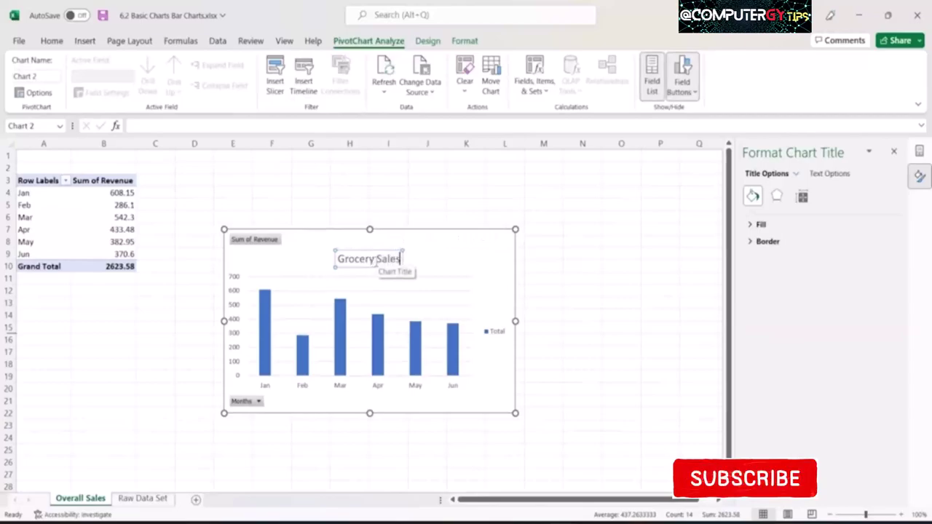
{"action": "type", "text": " by Month"}
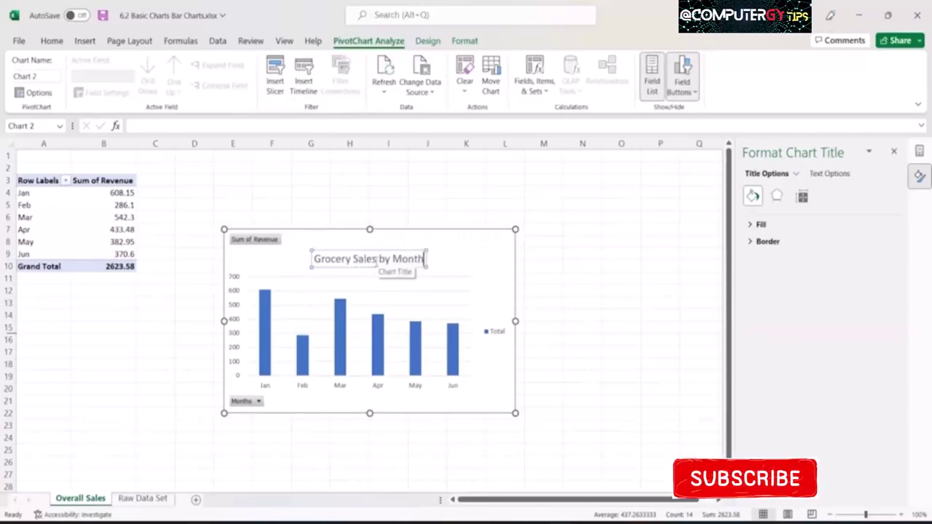
{"action": "left_click", "coordinate": [479, 257]}
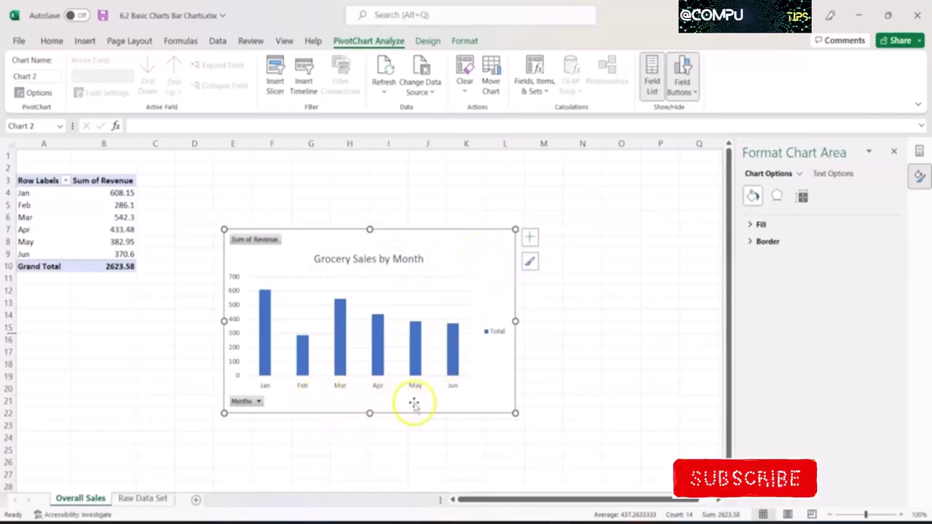
Step: Add axis titles, naming the horizontal one Month and the vertical one Sales ($)
{"action": "left_click", "coordinate": [529, 241]}
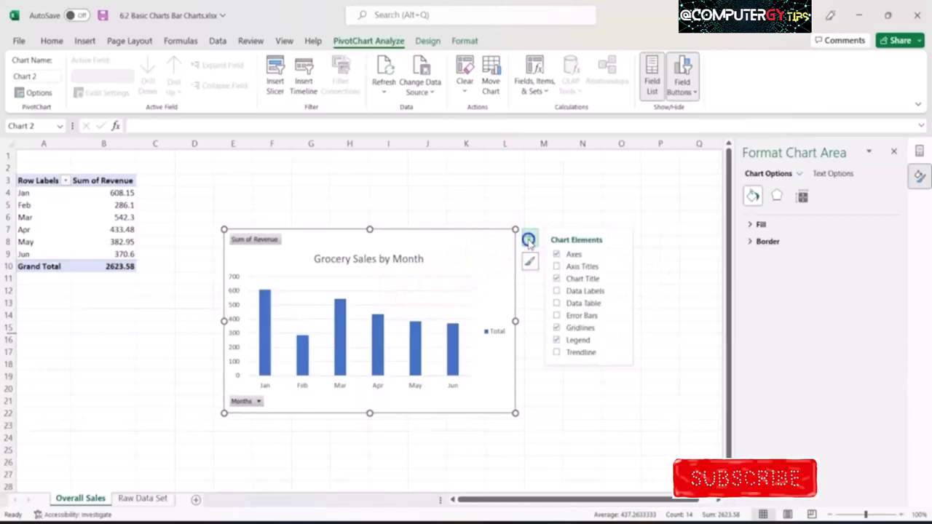
{"action": "left_click", "coordinate": [557, 266]}
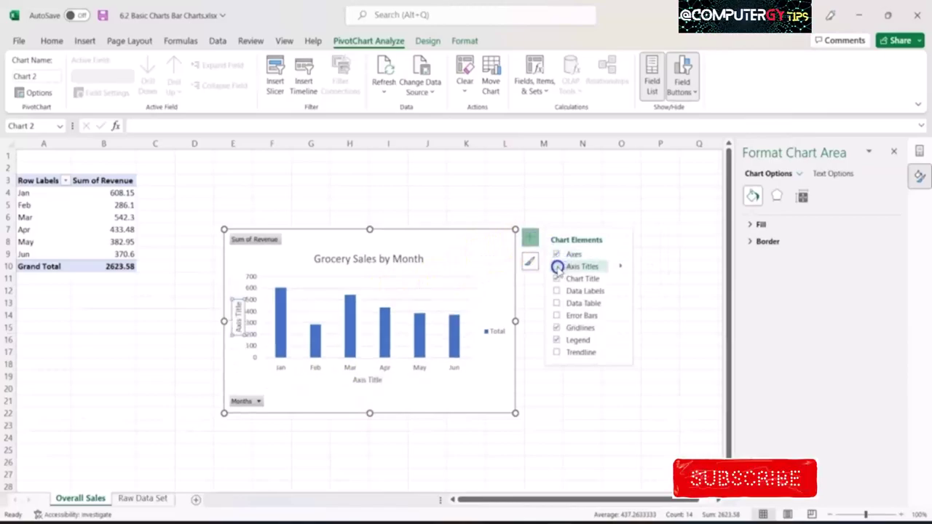
{"action": "left_click", "coordinate": [241, 321]}
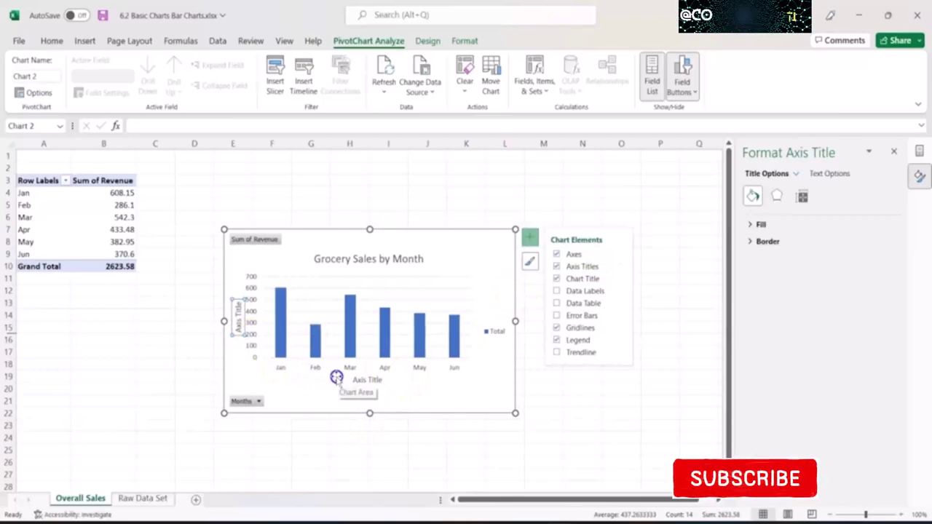
{"action": "left_click", "coordinate": [368, 379]}
{"action": "double_click", "coordinate": [368, 379]}
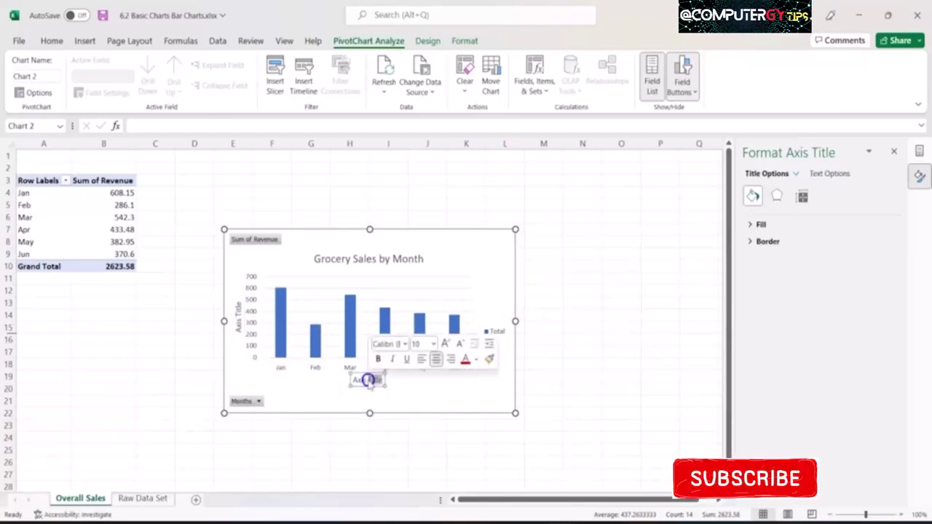
{"action": "left_click", "coordinate": [379, 380]}
{"action": "key", "text": "BackSpace"}
{"action": "key", "text": "BackSpace"}
{"action": "key", "text": "BackSpace"}
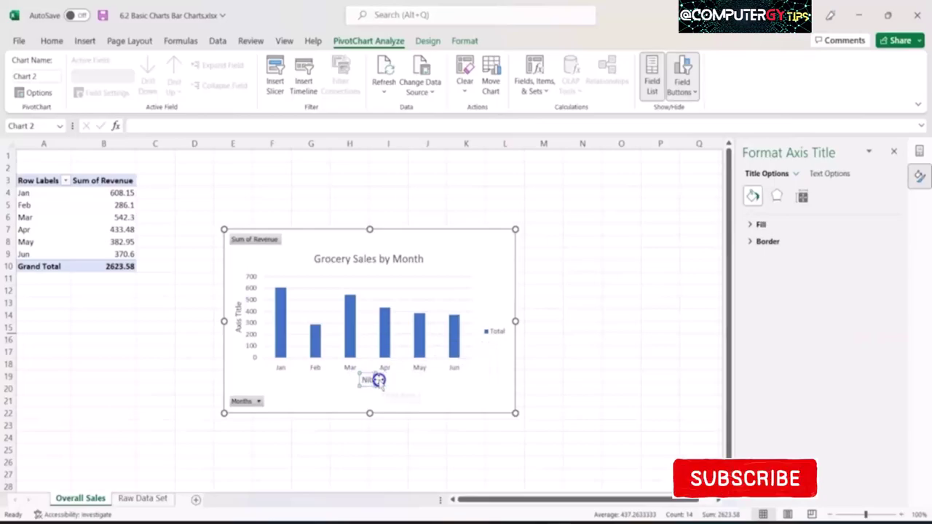
{"action": "key", "text": "BackSpace"}
{"action": "key", "text": "BackSpace"}
{"action": "type", "text": "onth"}
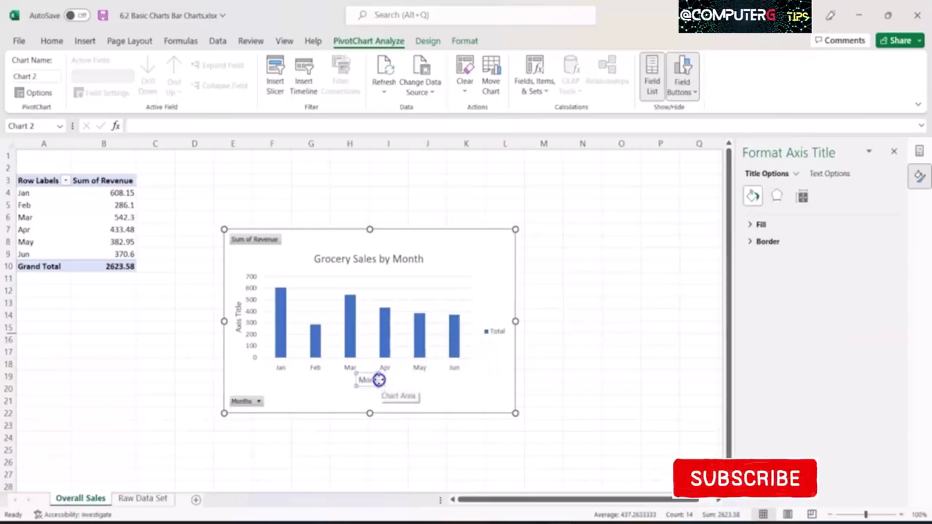
{"action": "triple_click", "coordinate": [240, 317]}
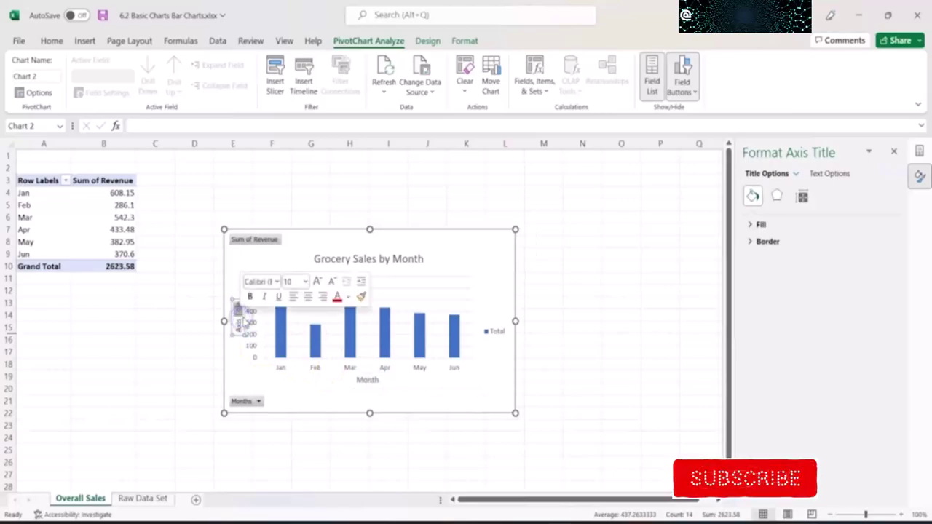
{"action": "type", "text": "Sales"}
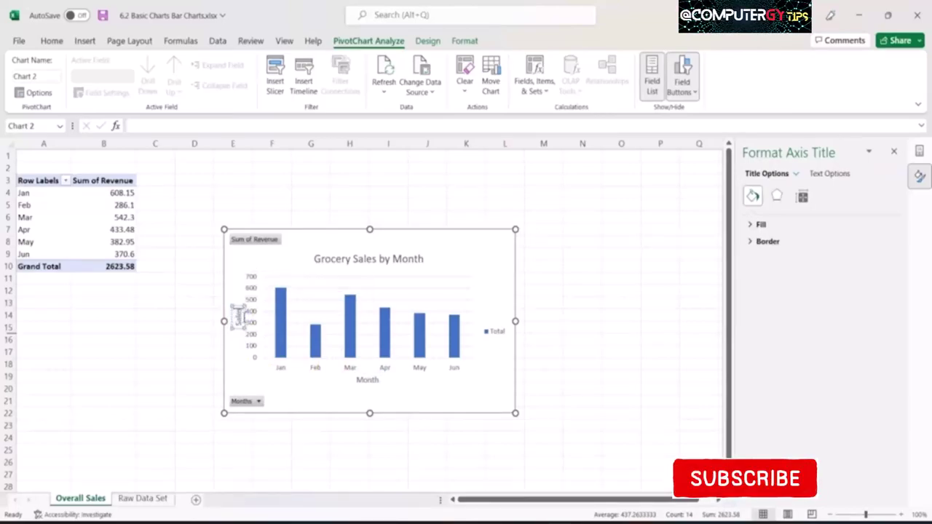
{"action": "type", "text": " ($"}
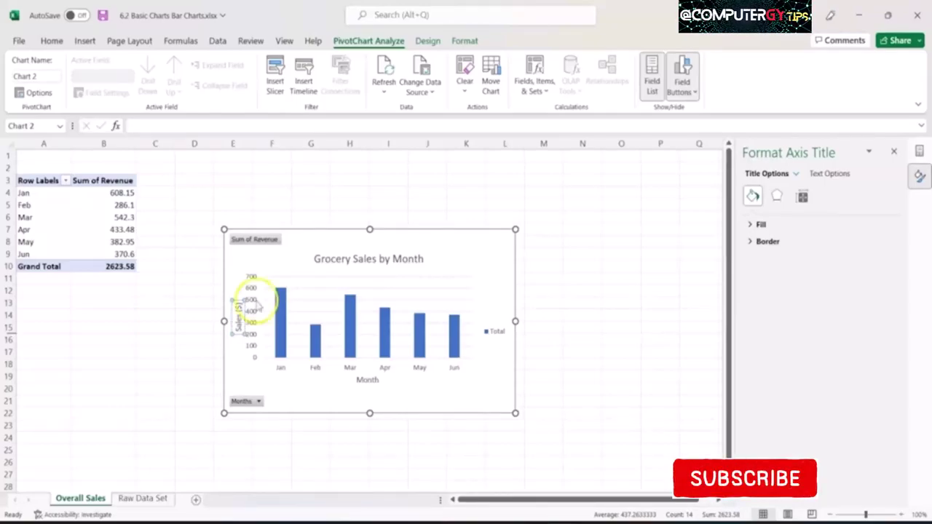
{"action": "left_click", "coordinate": [341, 200]}
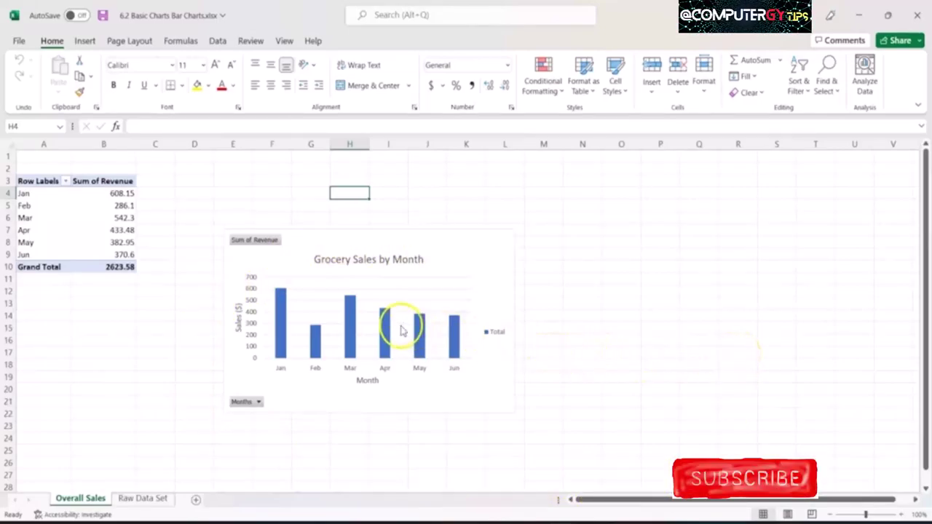
Step: On the Raw Data Set sheet, select the whole sales ledger from the Item header B2 to row 196
{"action": "left_click", "coordinate": [123, 499]}
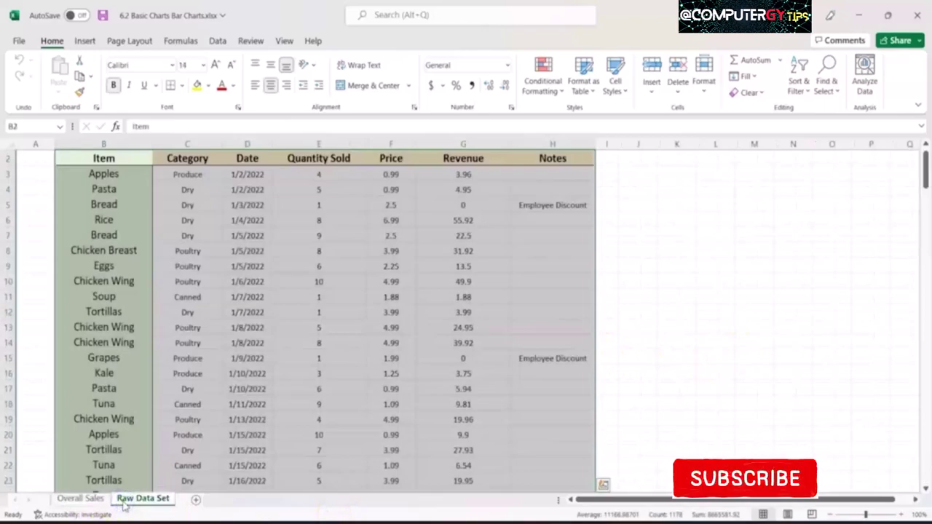
{"action": "scroll", "coordinate": [187, 343], "scroll_direction": "up", "scroll_amount": 1}
{"action": "left_click", "coordinate": [187, 191]}
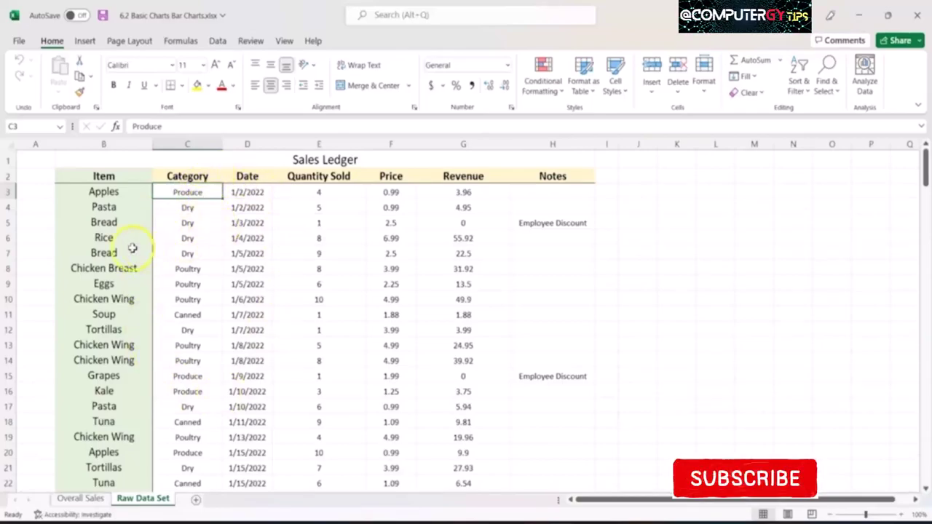
{"action": "left_click", "coordinate": [104, 176]}
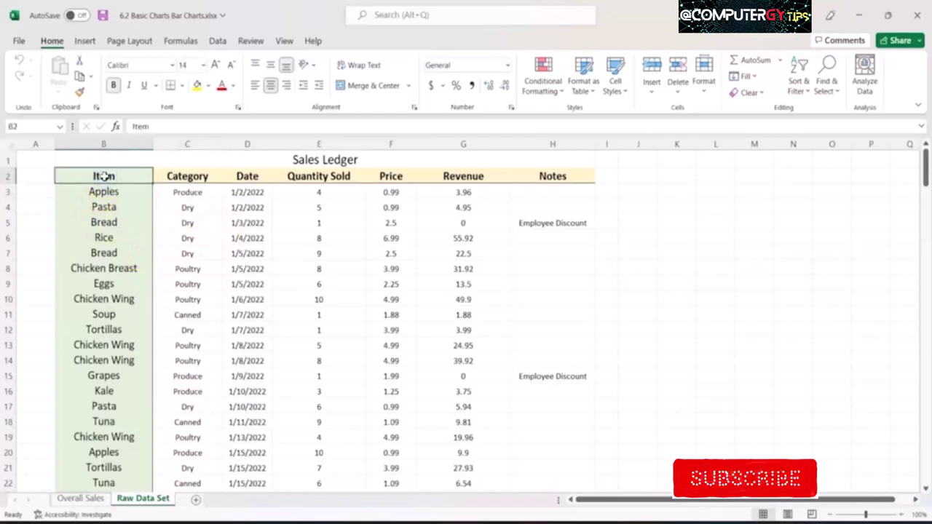
{"action": "key", "text": "ctrl+shift+Right"}
{"action": "key", "text": "ctrl+shift+Down"}
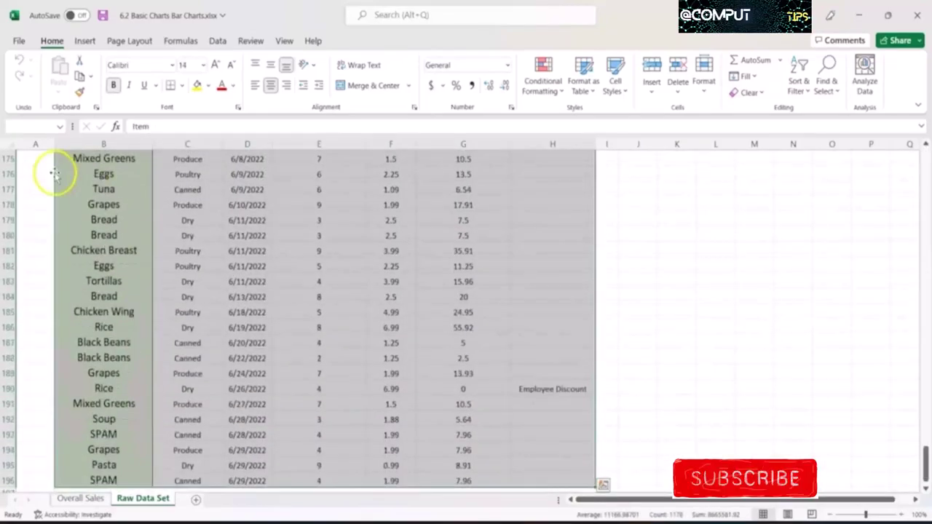
Step: Create a pivot table from the range on a new worksheet named 'Sales by Category'
{"action": "left_click", "coordinate": [85, 41]}
{"action": "left_click", "coordinate": [30, 76]}
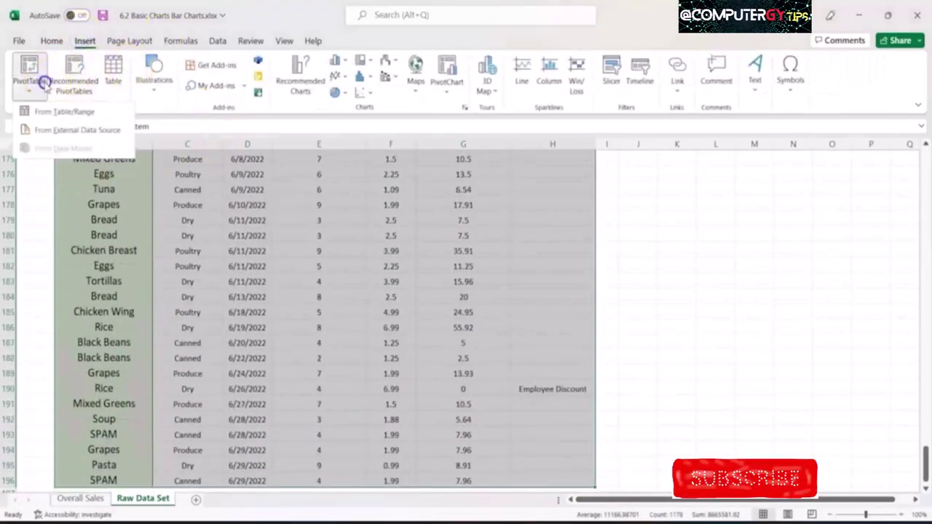
{"action": "left_click", "coordinate": [69, 115]}
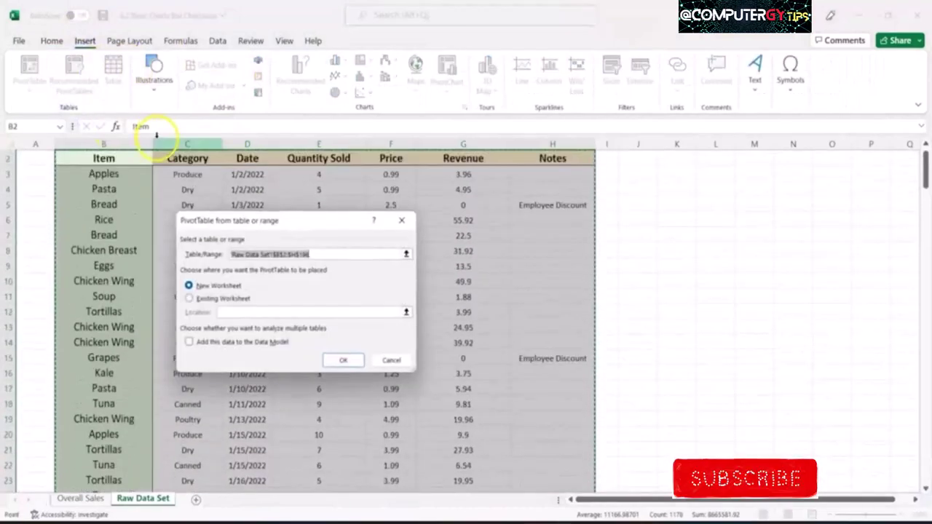
{"action": "left_click", "coordinate": [343, 359]}
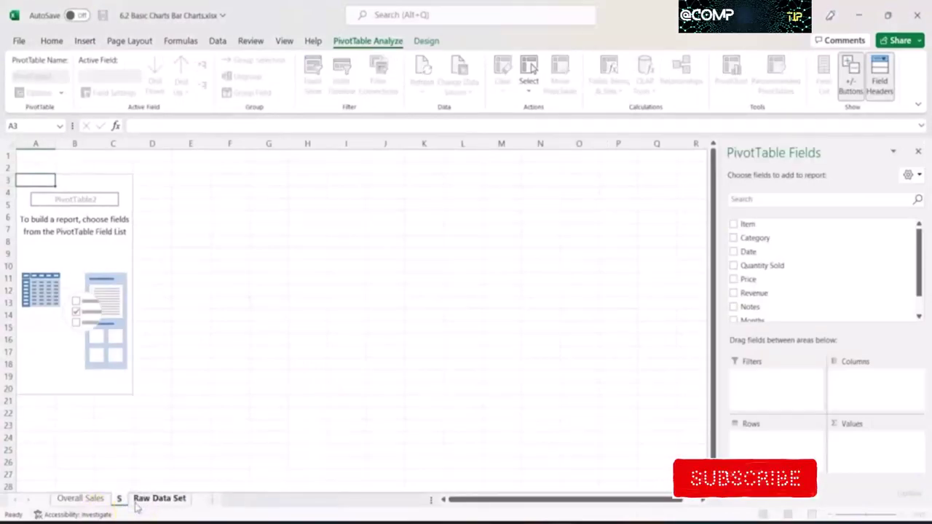
{"action": "type", "text": "Sales by Cate"}
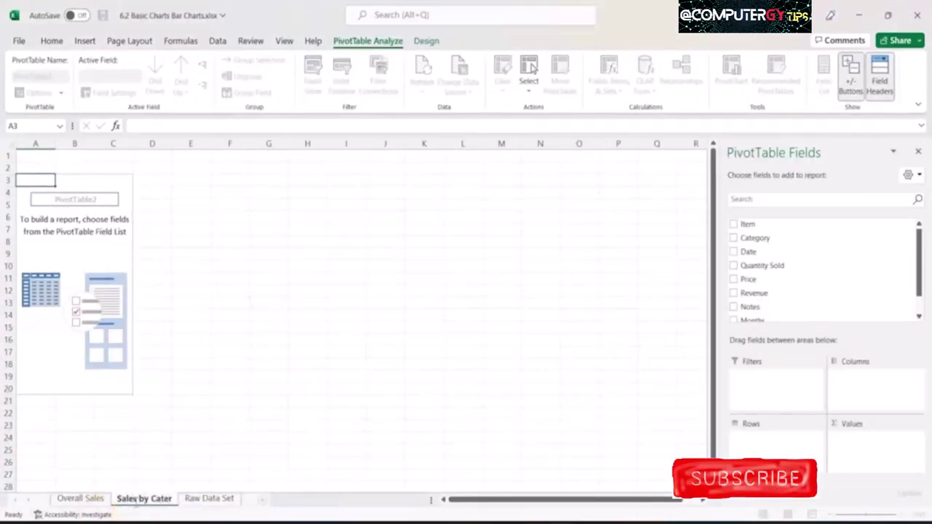
{"action": "type", "text": "gory"}
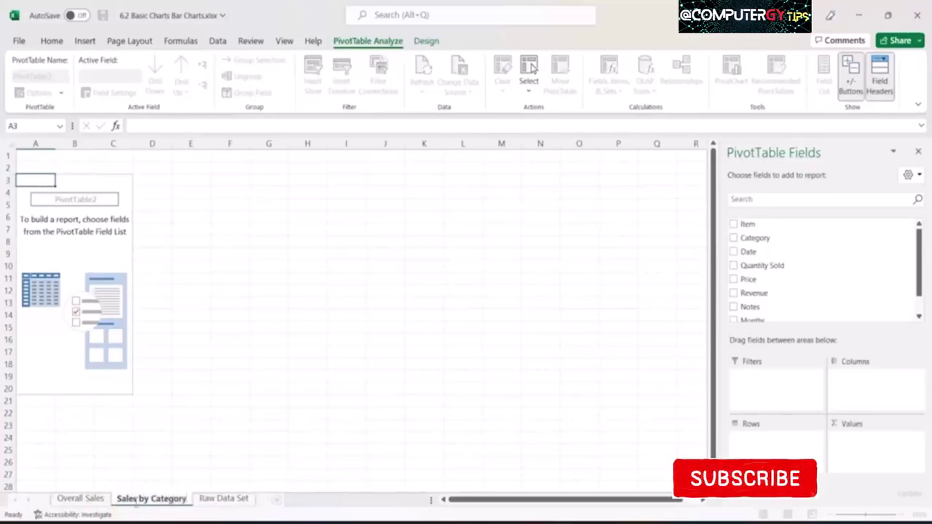
{"action": "key", "text": "Return"}
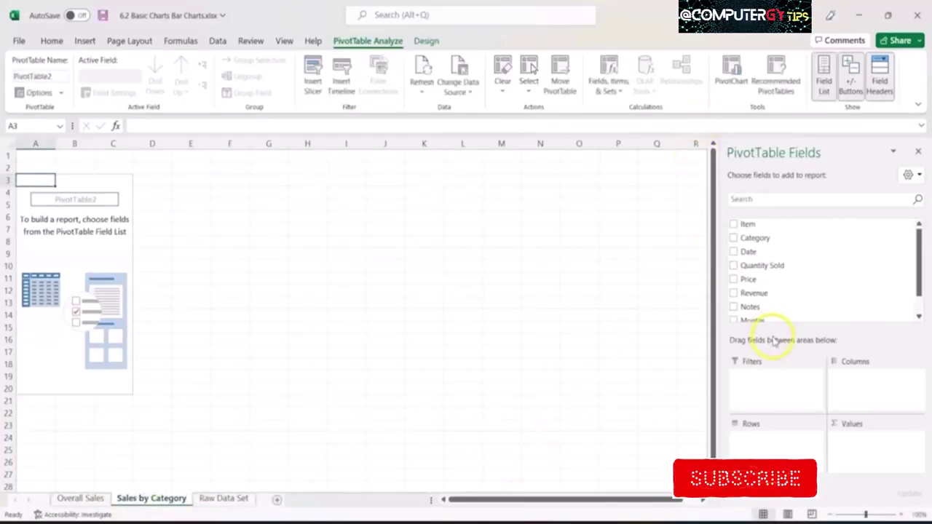
Step: Lay out the pivot with Sum of Revenue as values and Category across the columns
{"action": "left_click_drag", "start_coordinate": [766, 256], "coordinate": [759, 429]}
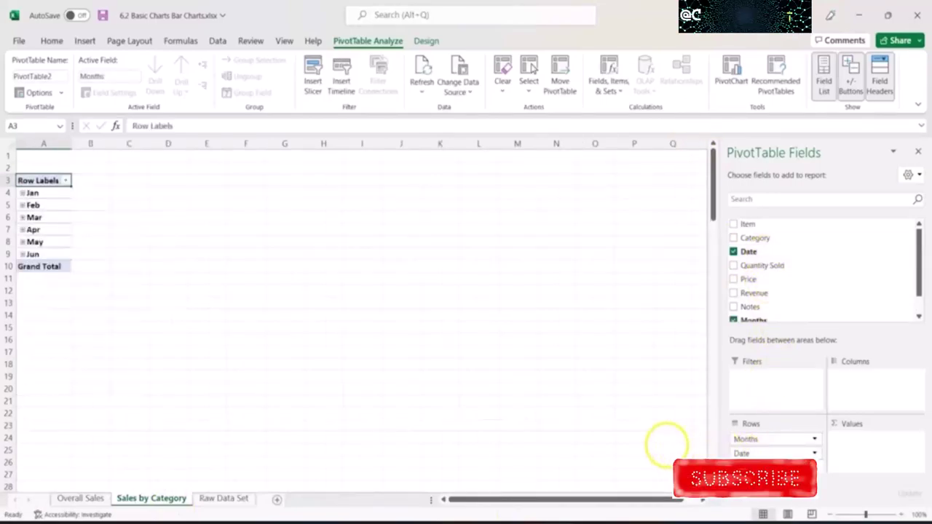
{"action": "left_click_drag", "start_coordinate": [761, 449], "coordinate": [558, 400]}
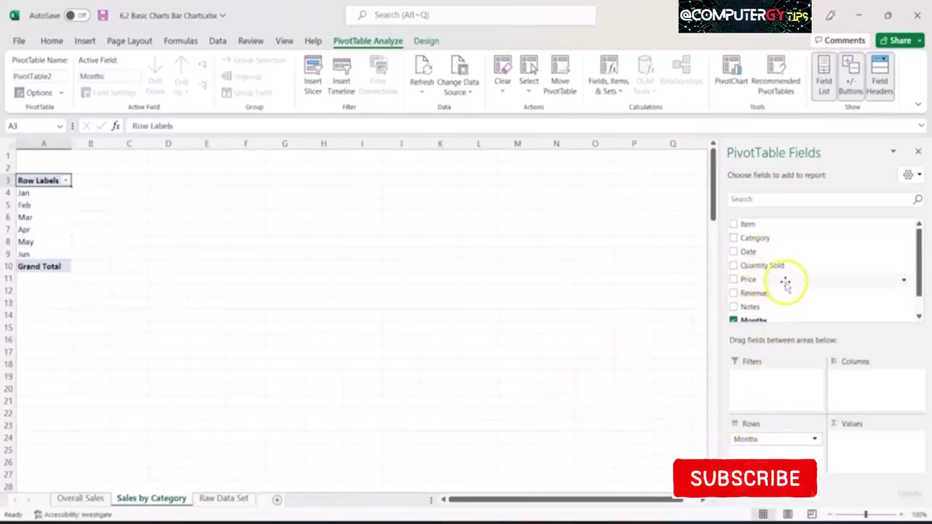
{"action": "left_click_drag", "start_coordinate": [776, 292], "coordinate": [857, 444]}
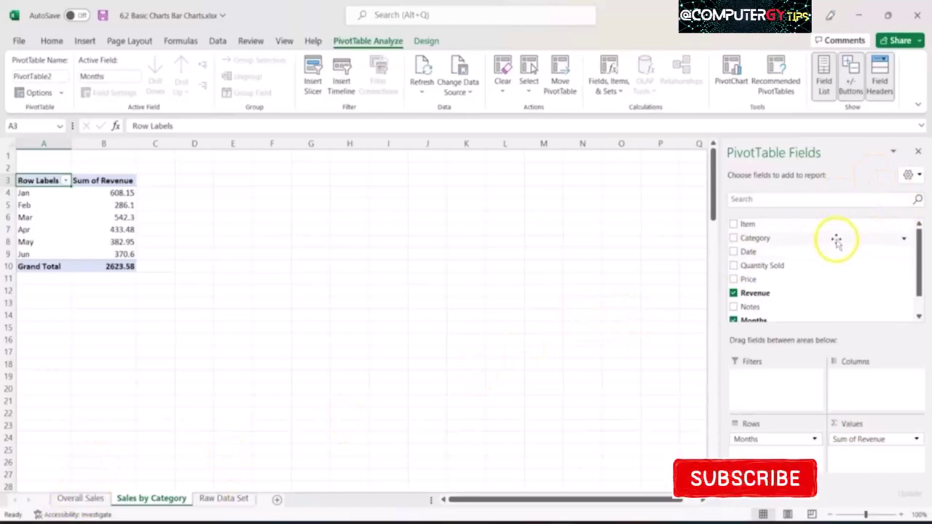
{"action": "mouse_move", "coordinate": [809, 242]}
{"action": "left_mouse_down"}
{"action": "mouse_move", "coordinate": [814, 404]}
{"action": "mouse_move", "coordinate": [872, 397]}
{"action": "mouse_move", "coordinate": [875, 405]}
{"action": "left_mouse_up"}
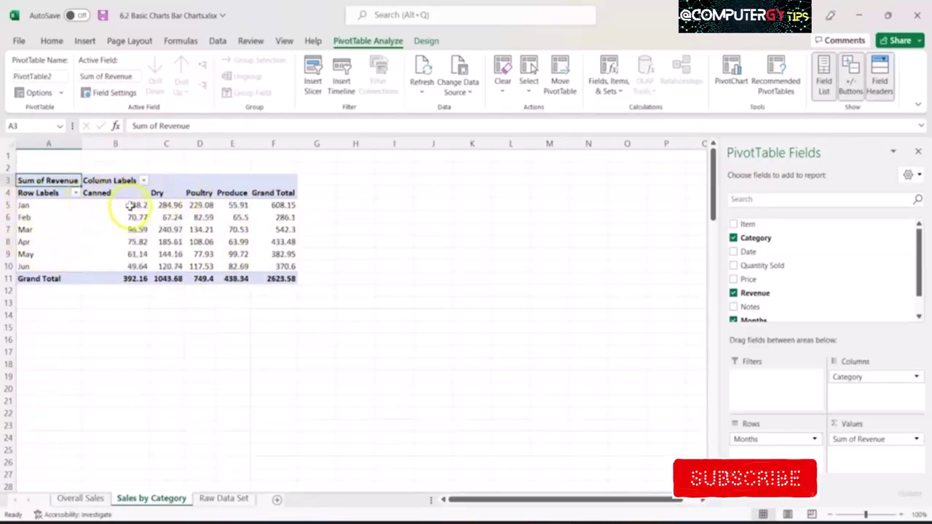
Step: Inspect the Jan and Feb Canned revenue values in the pivot
{"action": "left_click", "coordinate": [110, 208]}
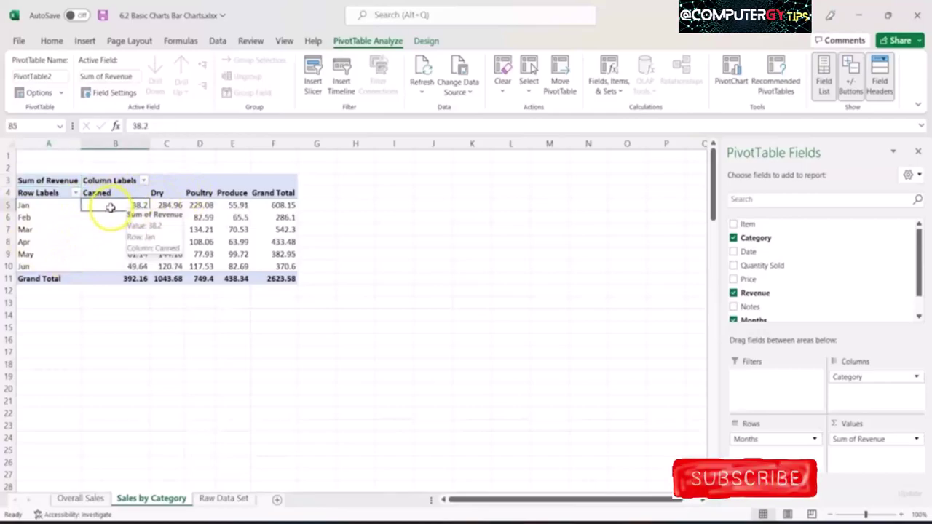
{"action": "mouse_move", "coordinate": [114, 225]}
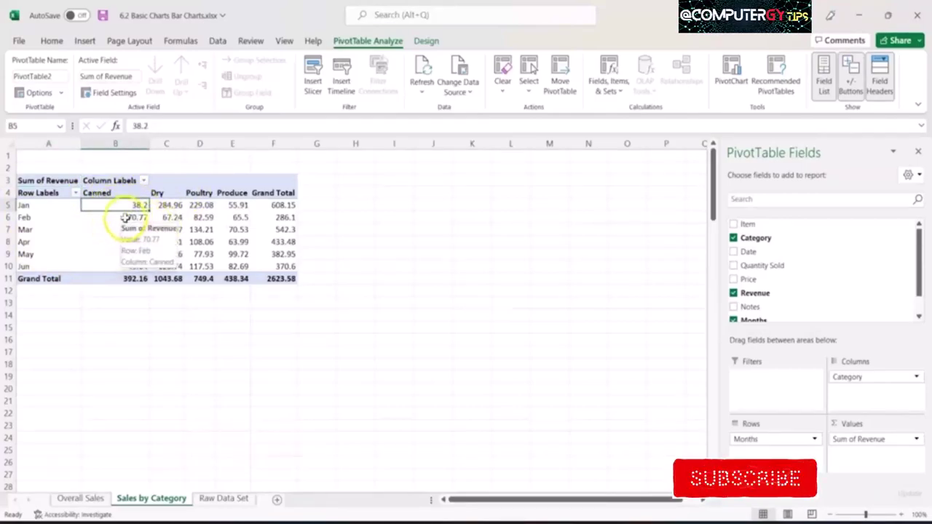
{"action": "left_click", "coordinate": [131, 217]}
{"action": "mouse_move", "coordinate": [208, 237]}
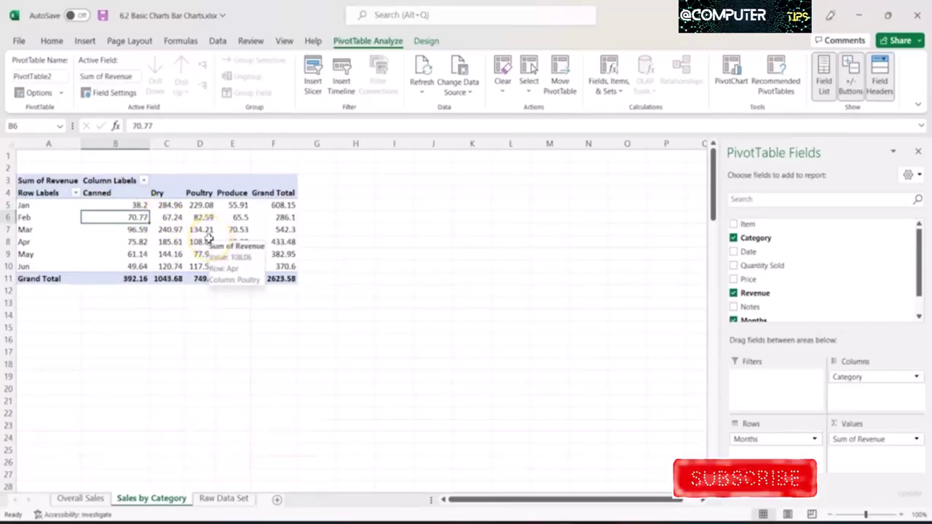
{"action": "left_click", "coordinate": [161, 303]}
{"action": "left_click", "coordinate": [163, 327]}
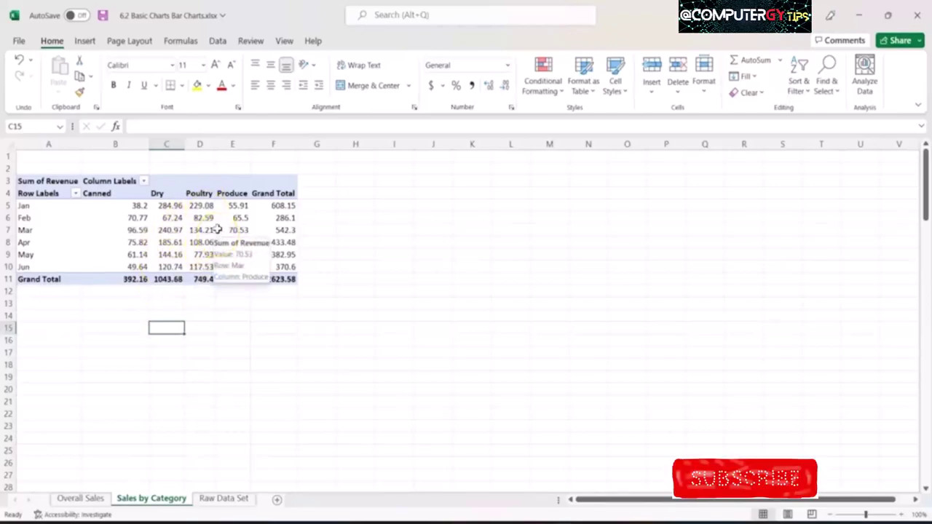
Step: Turn grand totals off for both rows and columns
{"action": "left_click", "coordinate": [218, 222]}
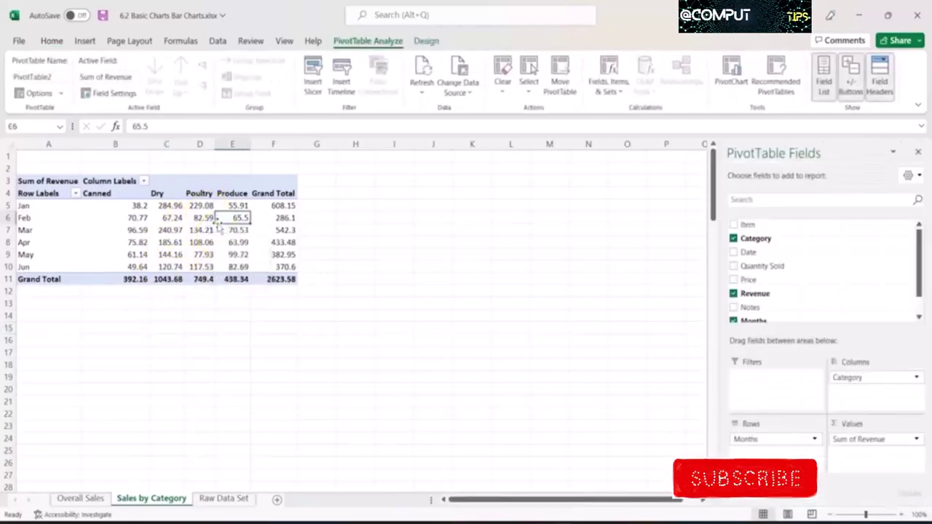
{"action": "left_click", "coordinate": [424, 44]}
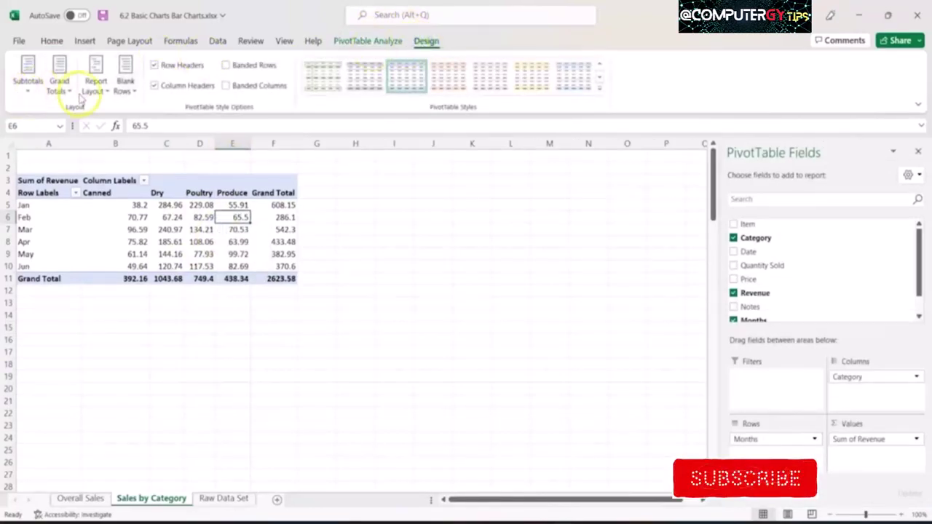
{"action": "left_click", "coordinate": [59, 76]}
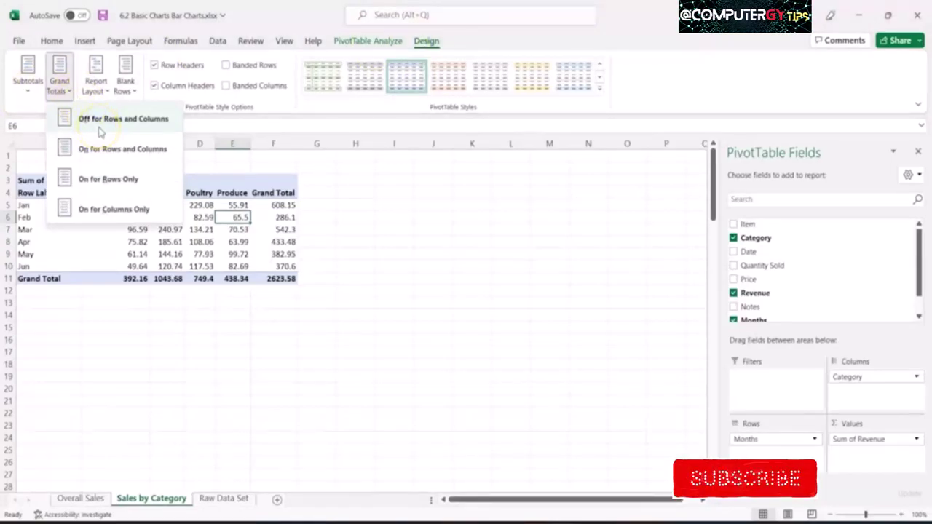
{"action": "left_click", "coordinate": [101, 131]}
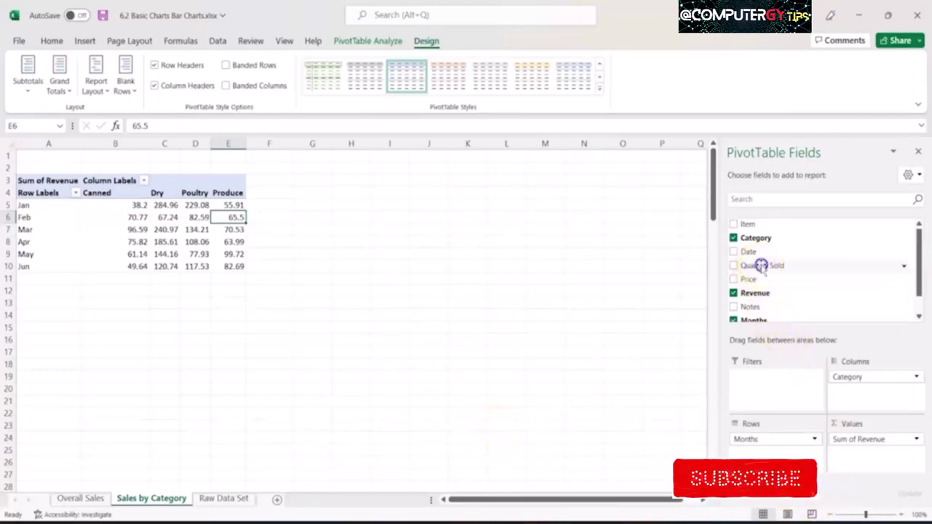
Step: Add Quantity Sold as a report filter with Select Multiple Items enabled
{"action": "left_click_drag", "start_coordinate": [760, 266], "coordinate": [756, 389]}
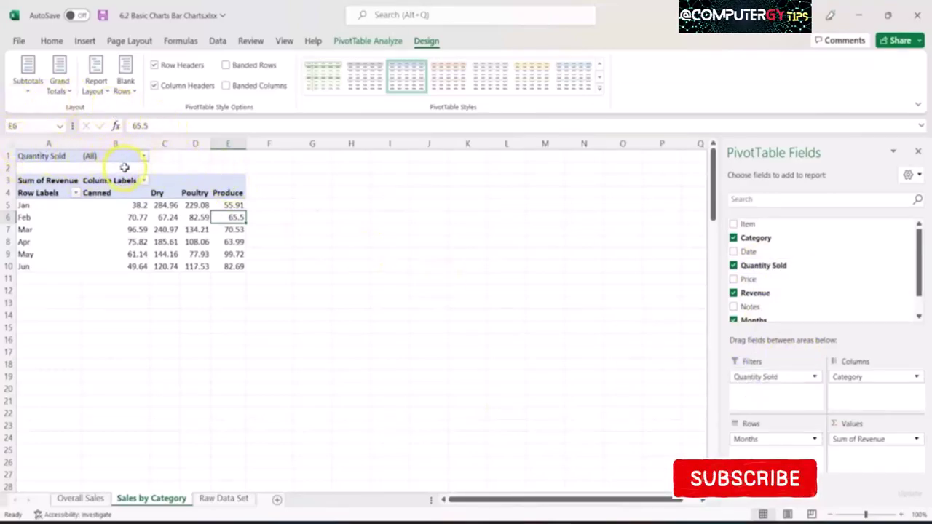
{"action": "left_click", "coordinate": [144, 157]}
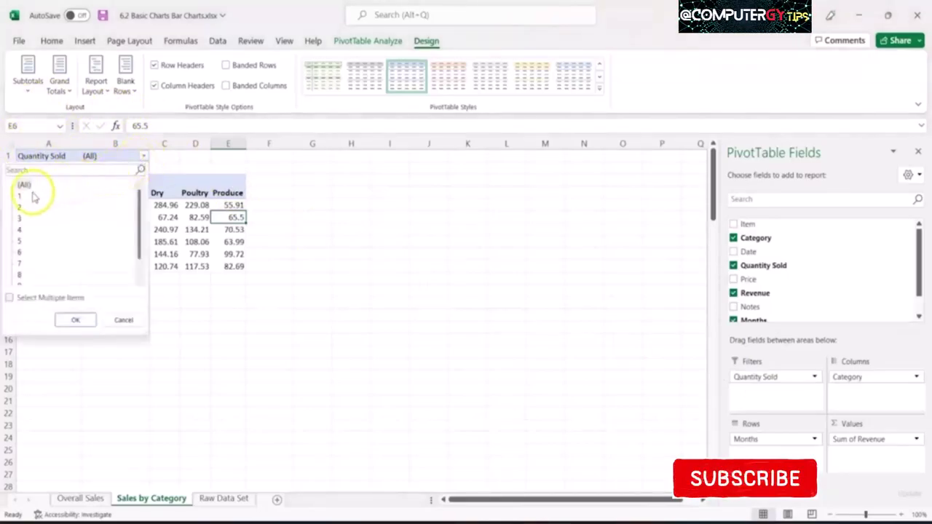
{"action": "left_click", "coordinate": [10, 298]}
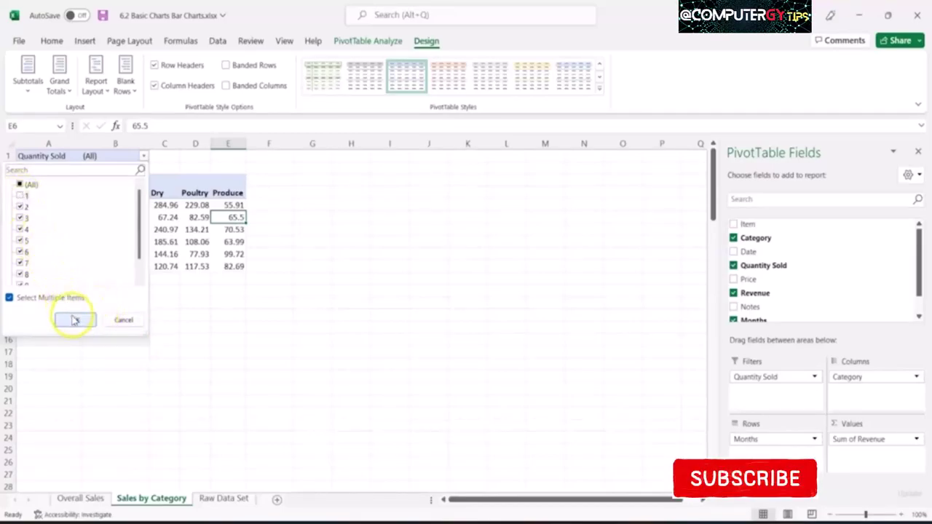
{"action": "left_click", "coordinate": [75, 320]}
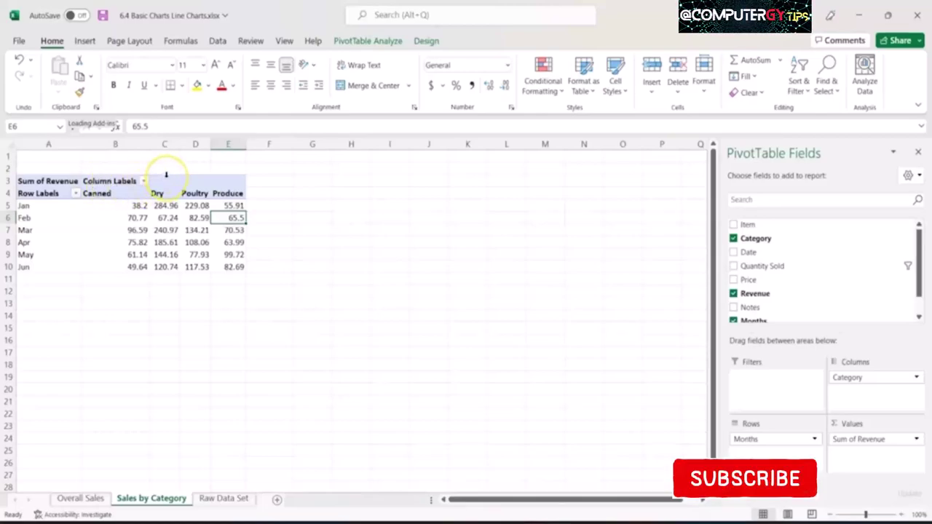
Step: Insert a 2-D line chart from pivot range A4:E10, one line per category
{"action": "left_click", "coordinate": [57, 193]}
{"action": "key", "text": "ctrl+shift+Right"}
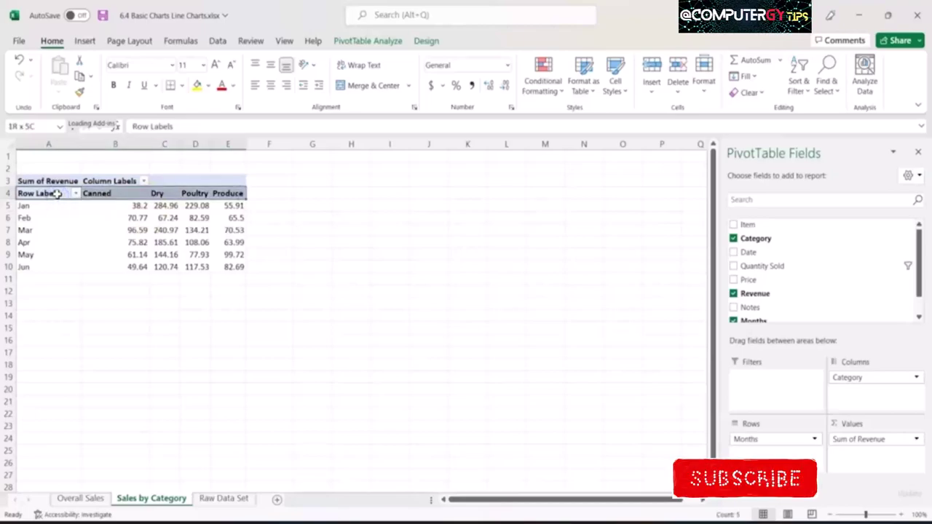
{"action": "key", "text": "ctrl+shift+Down"}
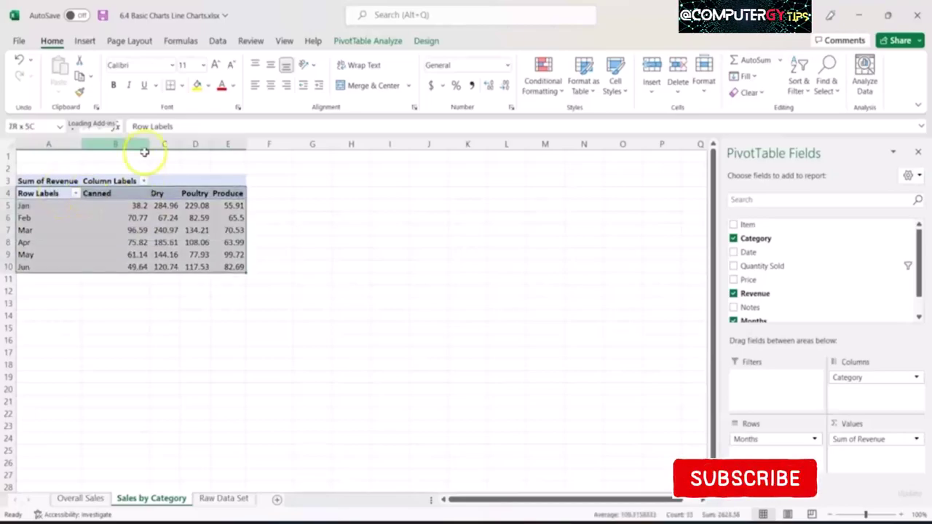
{"action": "left_click", "coordinate": [84, 41]}
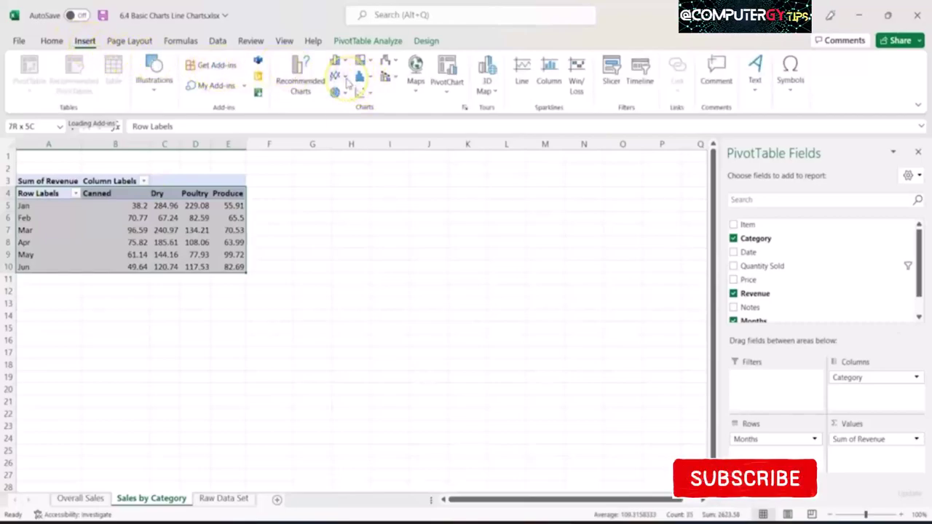
{"action": "left_click", "coordinate": [344, 76]}
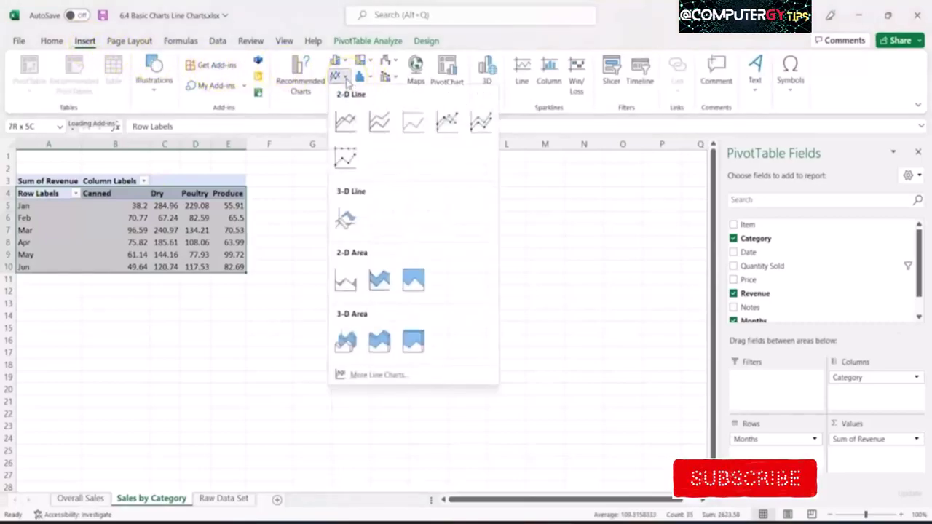
{"action": "left_click", "coordinate": [346, 121]}
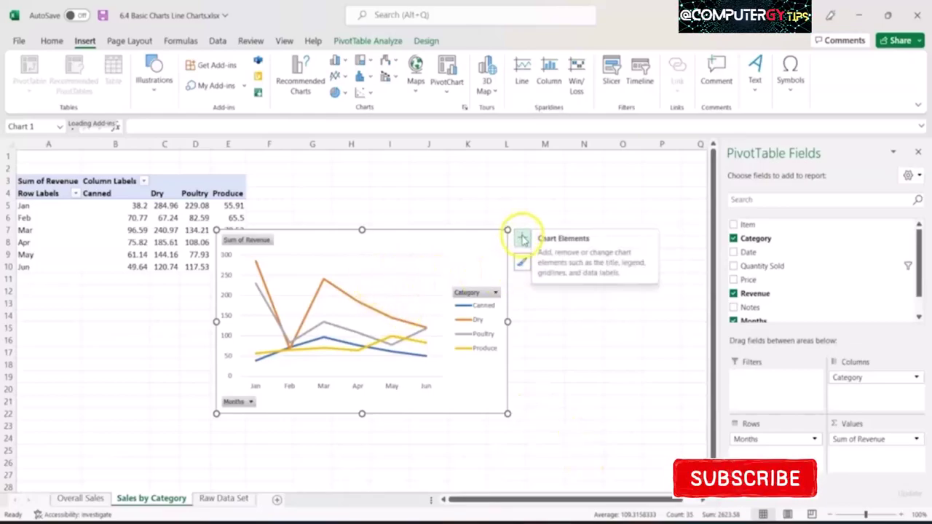
Step: Enable the chart title and axis titles, and title the chart 'Category Sales by Month'
{"action": "left_click", "coordinate": [522, 239]}
{"action": "left_click", "coordinate": [574, 279]}
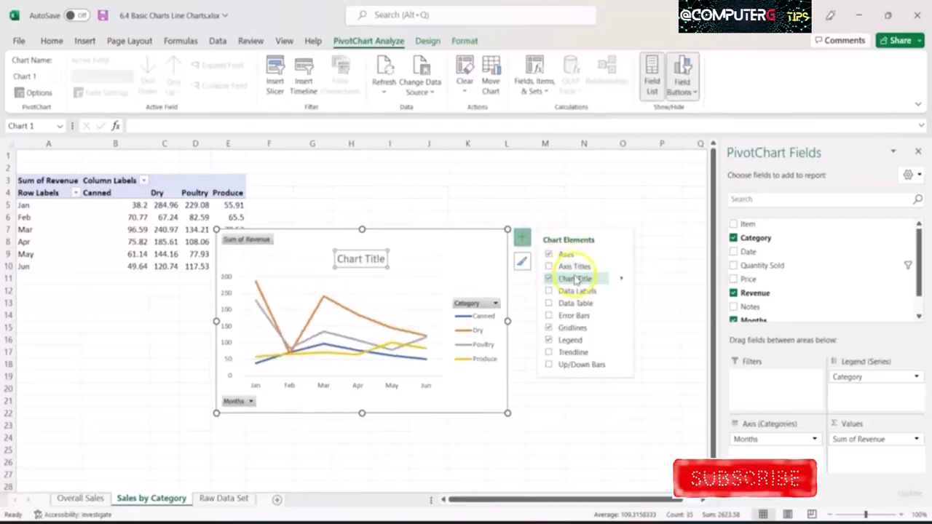
{"action": "left_click", "coordinate": [568, 267]}
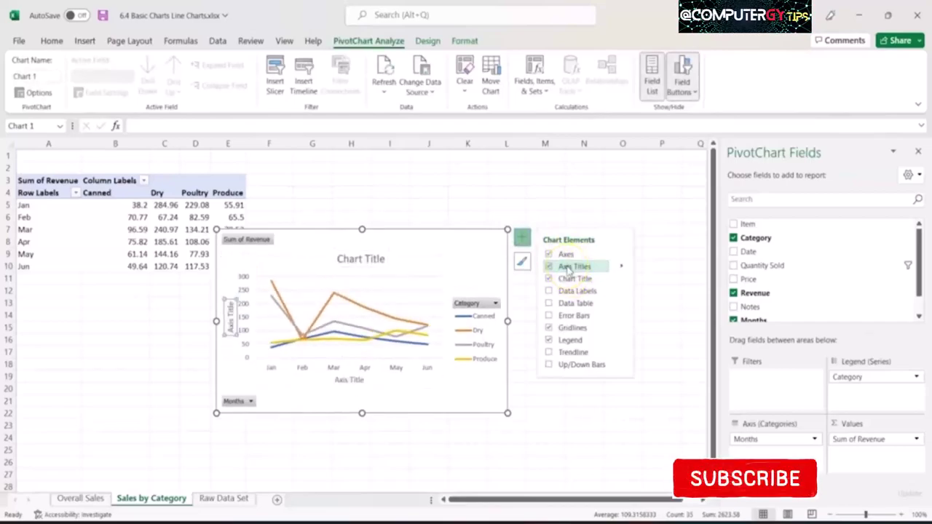
{"action": "double_click", "coordinate": [349, 261]}
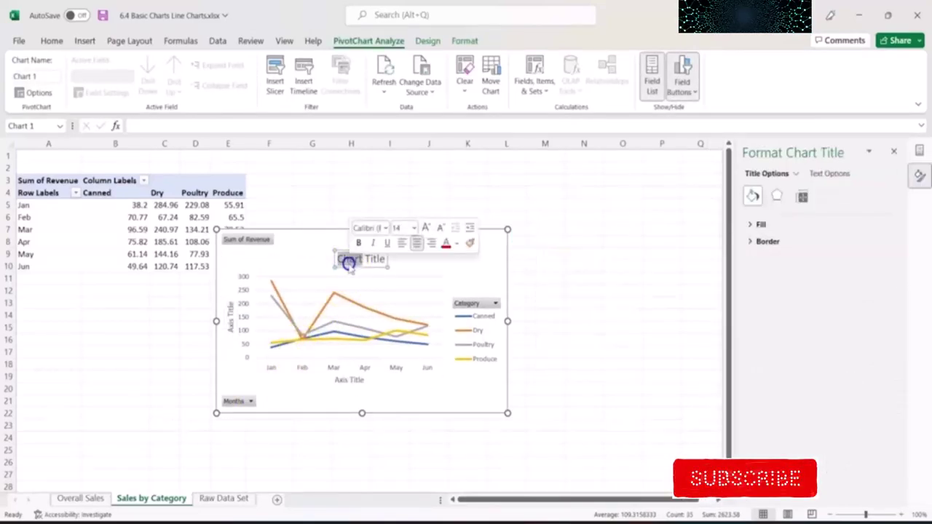
{"action": "type", "text": "Cate"}
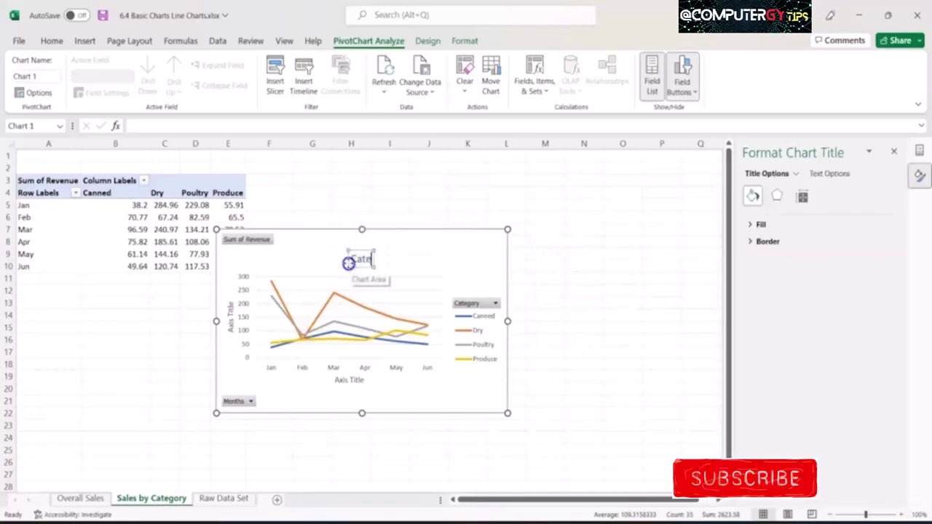
{"action": "type", "text": "gory Sale"}
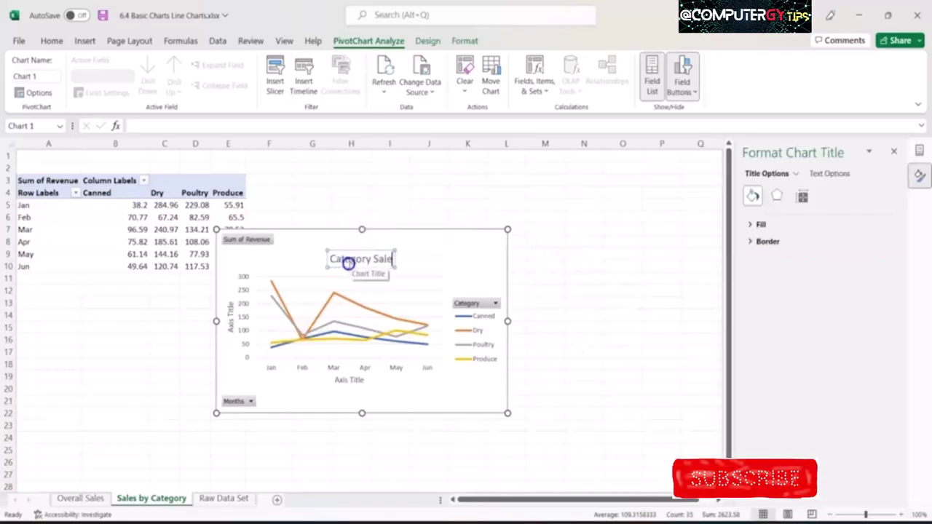
{"action": "type", "text": "s"}
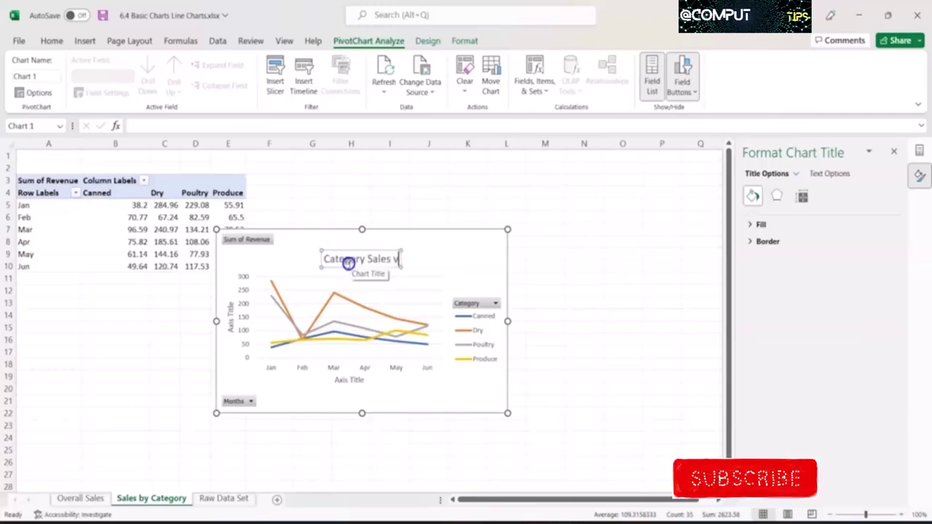
{"action": "type", "text": " by Month"}
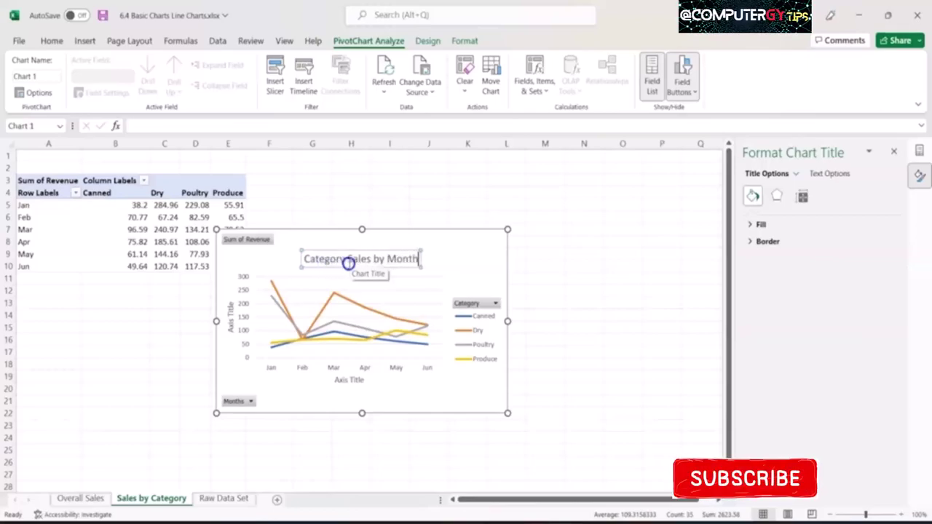
Step: Name the horizontal axis Month and the vertical axis Revenue ($)
{"action": "left_click", "coordinate": [350, 378]}
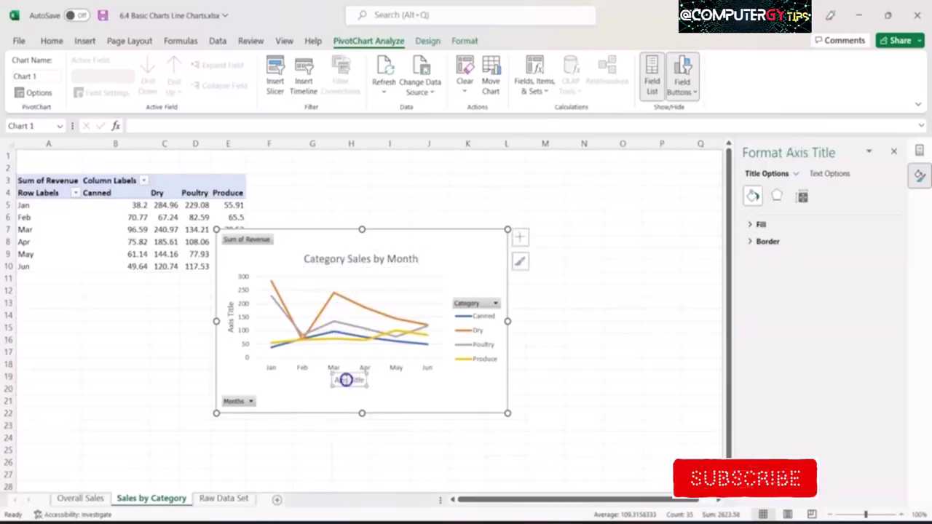
{"action": "triple_click", "coordinate": [349, 379]}
{"action": "key", "text": "BackSpace"}
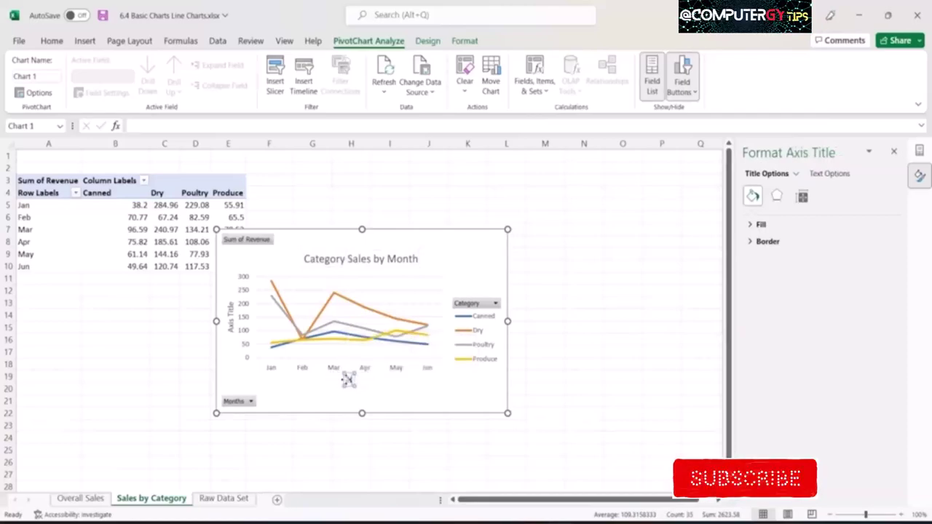
{"action": "type", "text": "Month"}
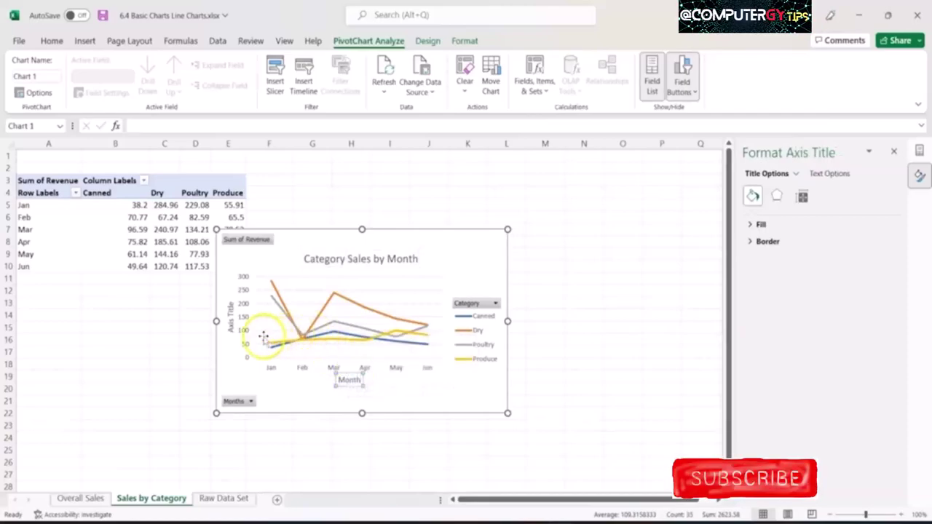
{"action": "left_click", "coordinate": [231, 320]}
{"action": "triple_click", "coordinate": [230, 319]}
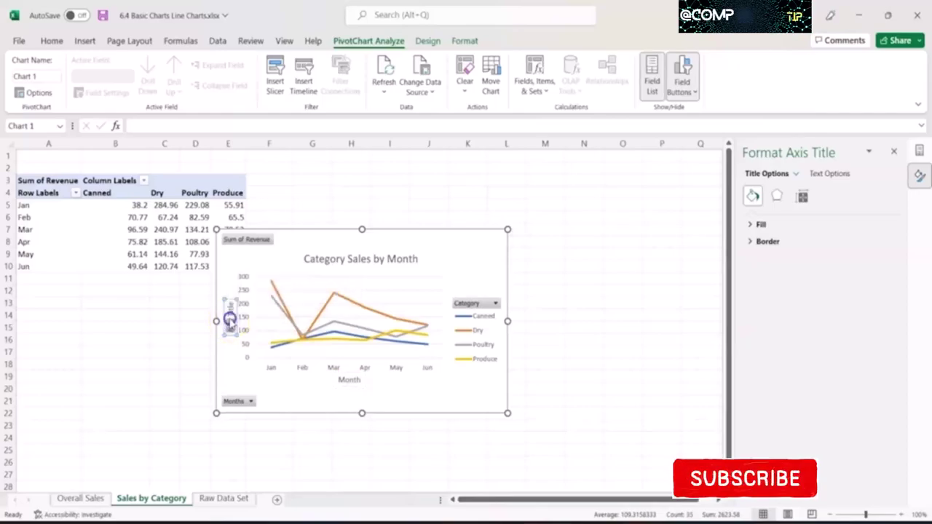
{"action": "type", "text": "Revenue"}
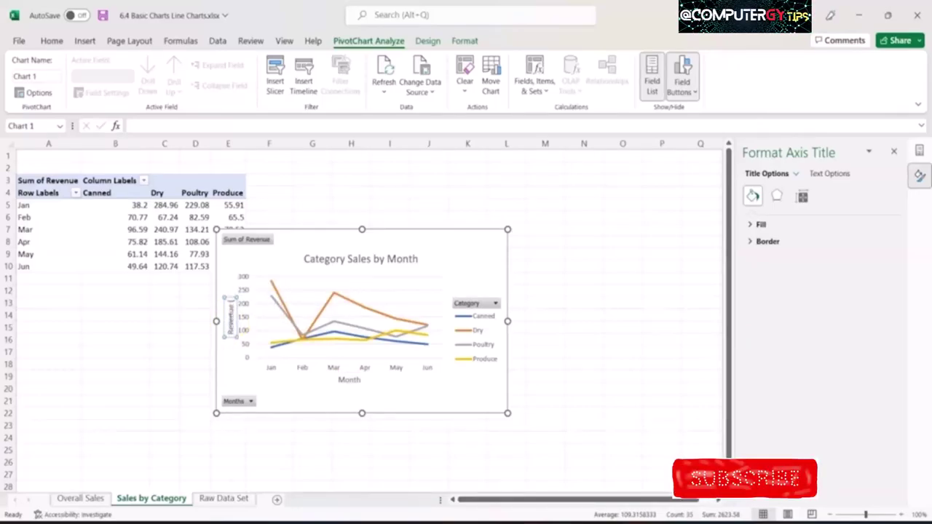
{"action": "type", "text": " ($)"}
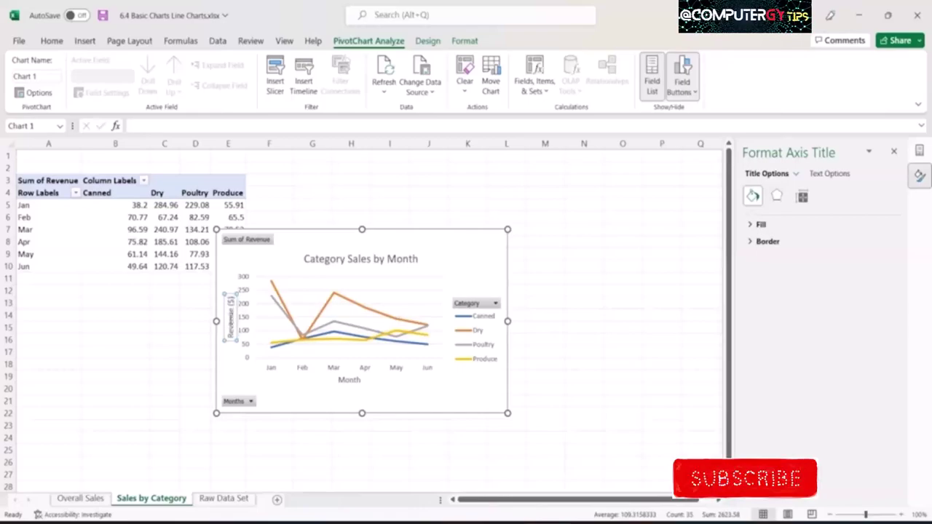
{"action": "left_click", "coordinate": [537, 216]}
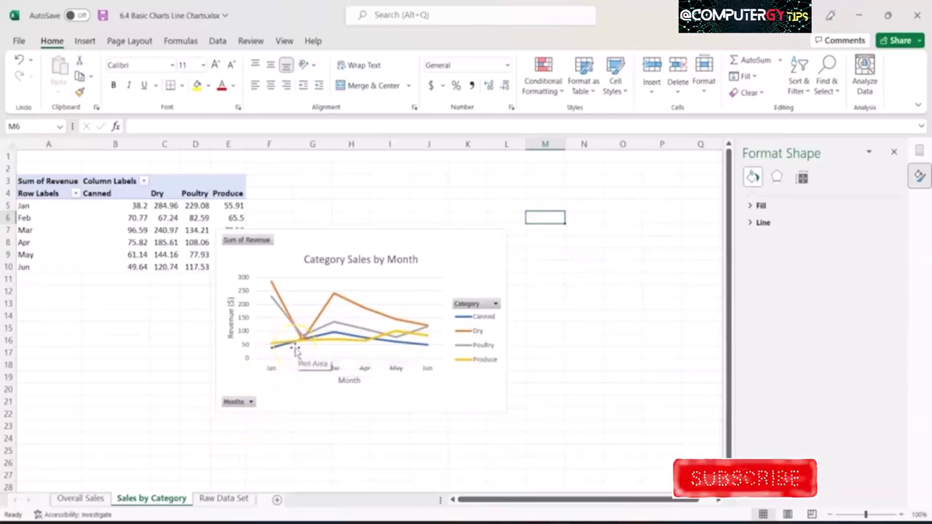
{"action": "mouse_move", "coordinate": [301, 347]}
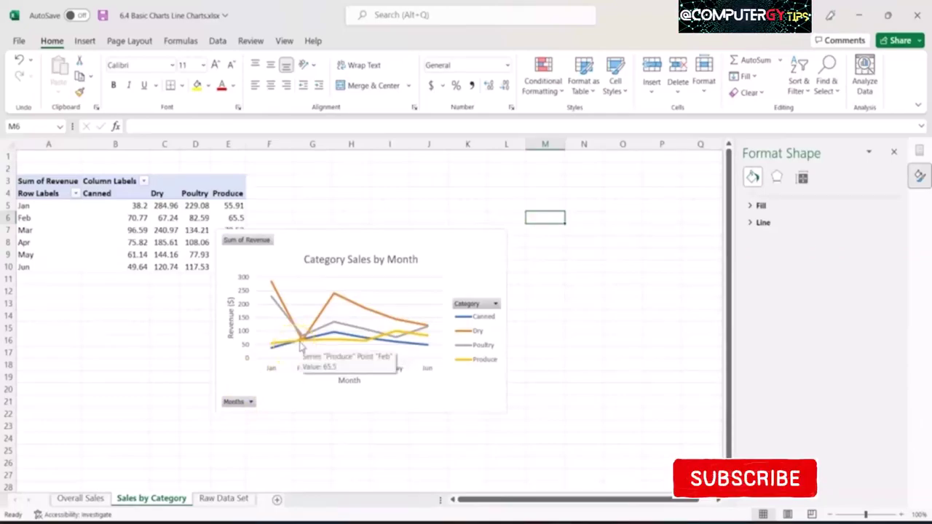